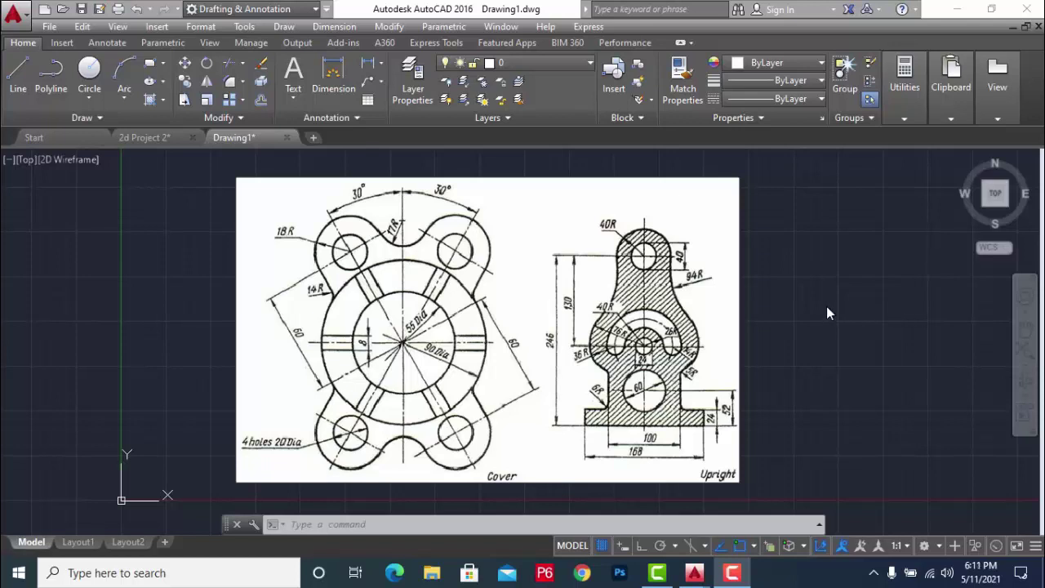
- Zoom and pan around the Cover and Upright reference image to inspect its dimensions
scroll(746, 257, down, 2)
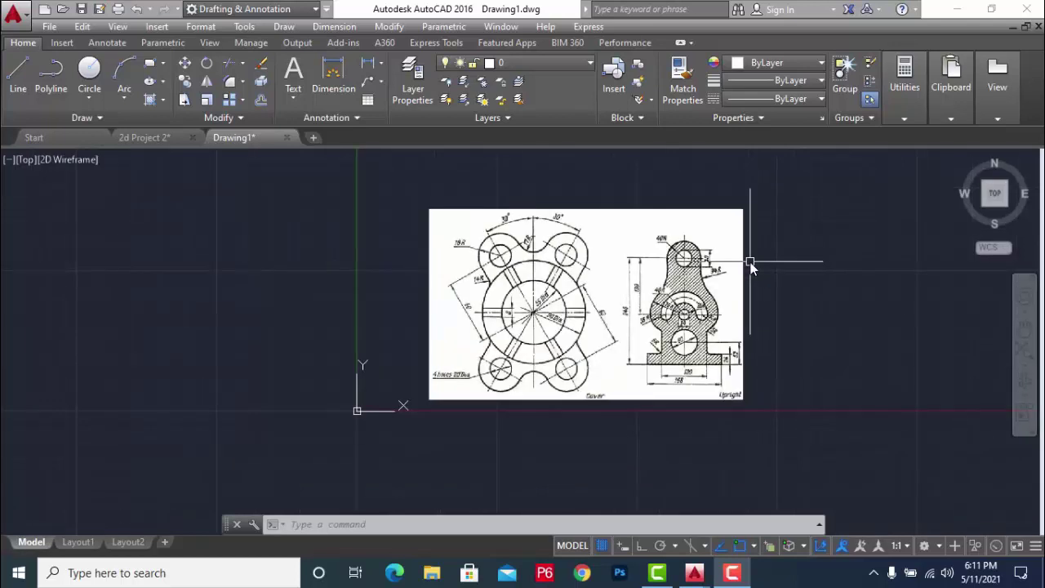
scroll(747, 261, up, 2)
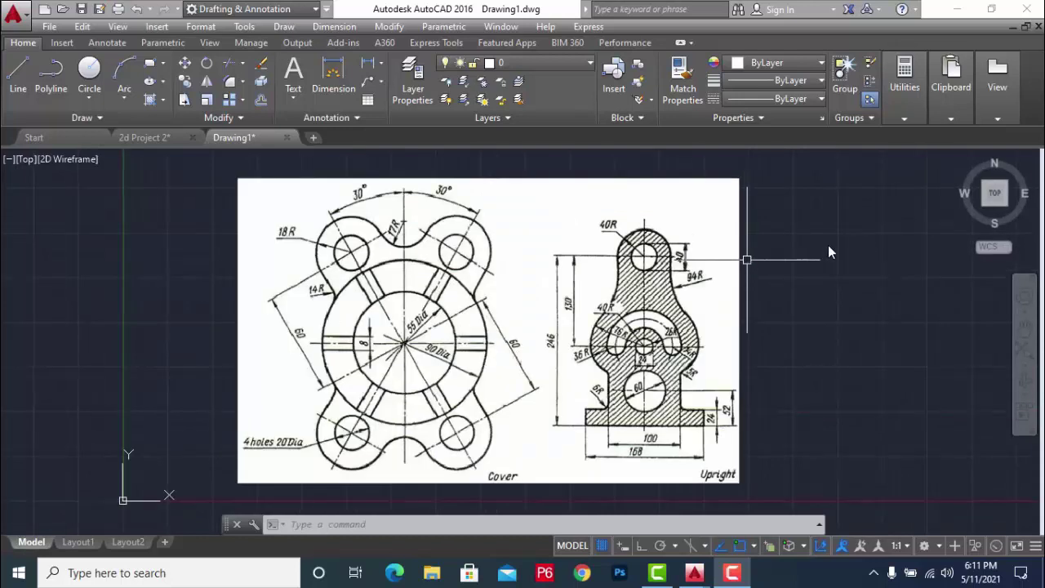
scroll(809, 270, down, 3)
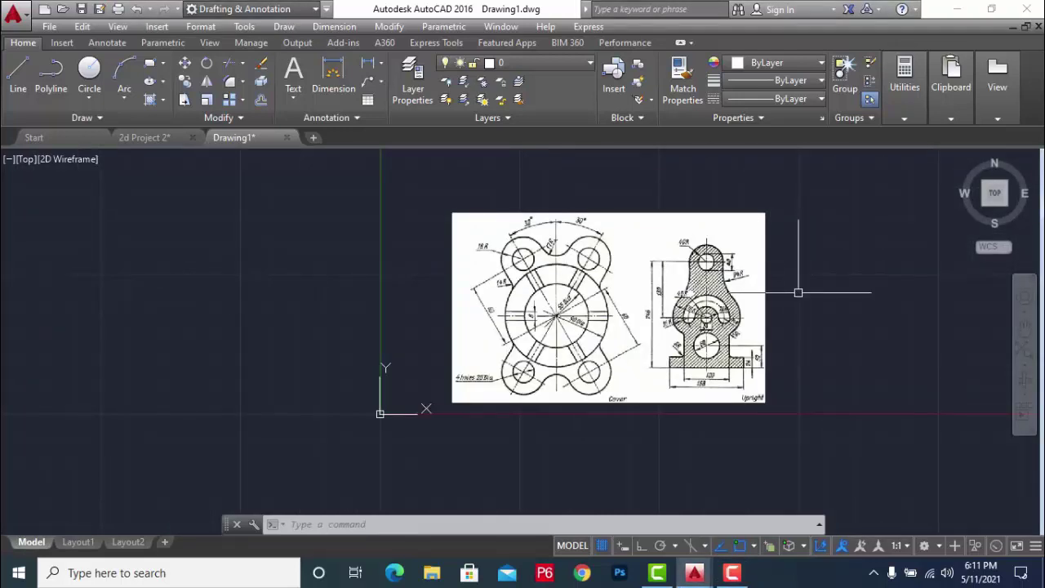
scroll(542, 290, up, 2)
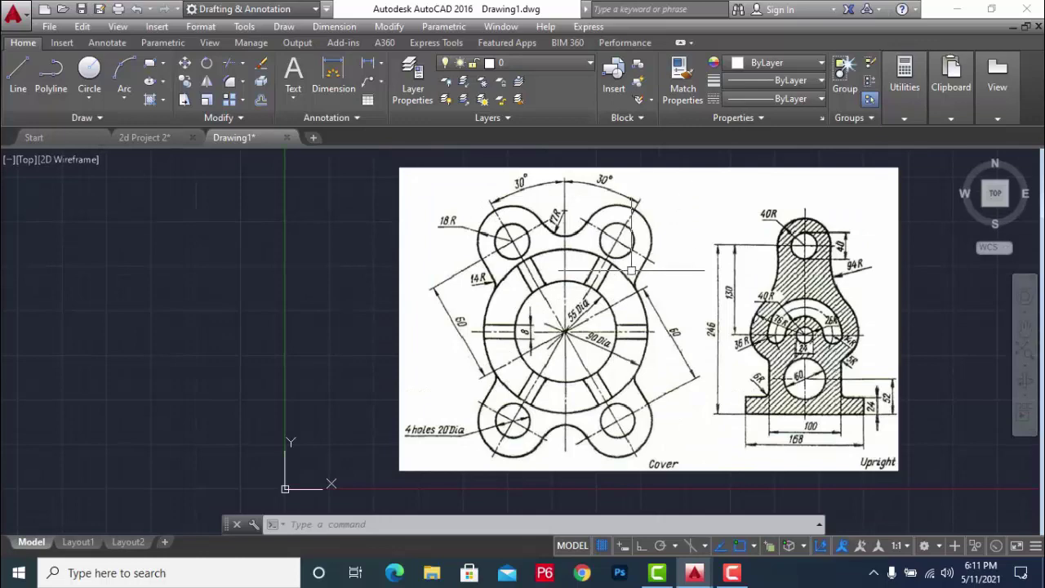
scroll(637, 269, down, 2)
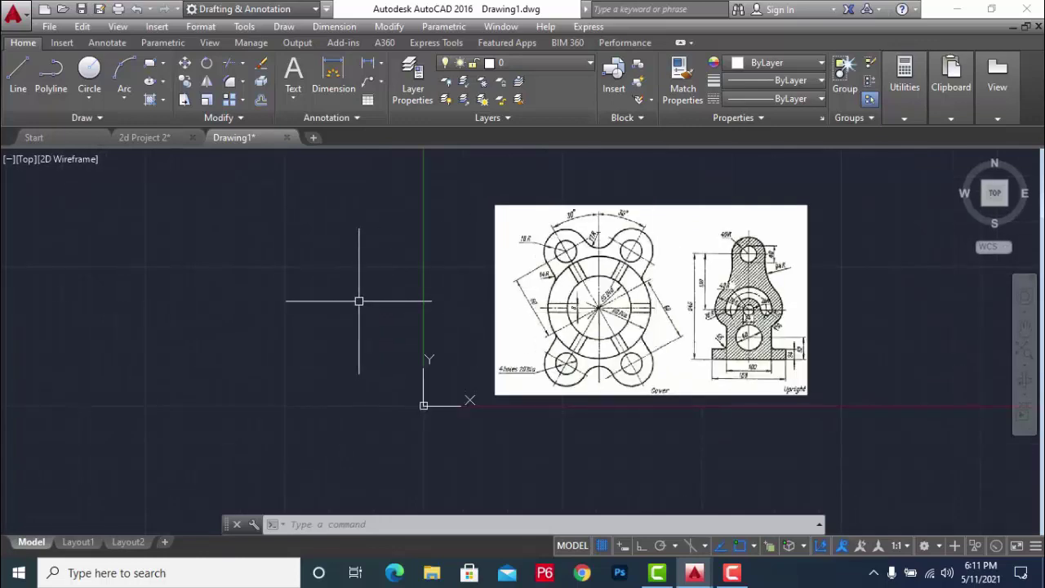
scroll(610, 268, up, 2)
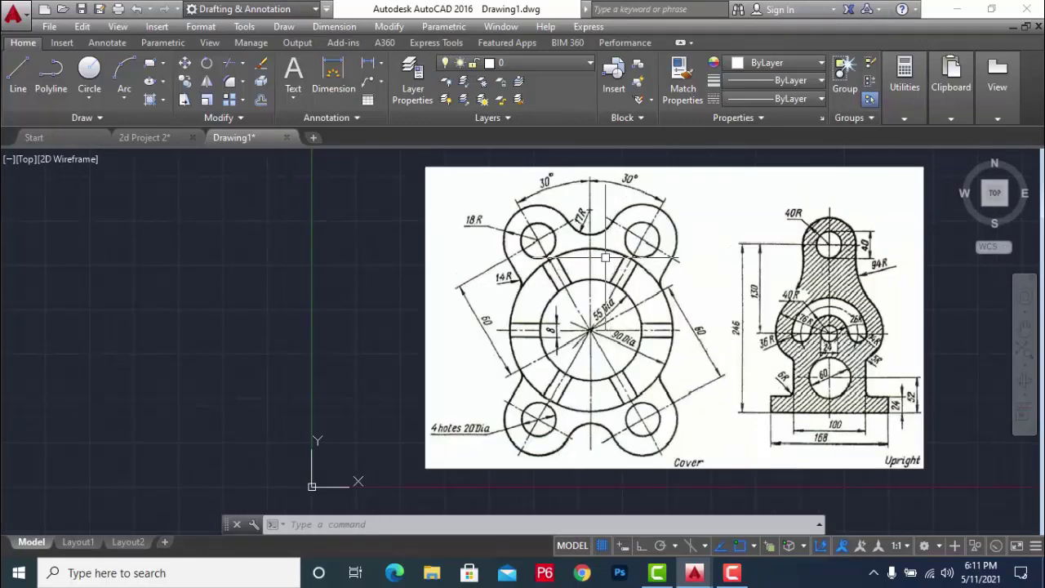
middle_drag(664, 231, 588, 261)
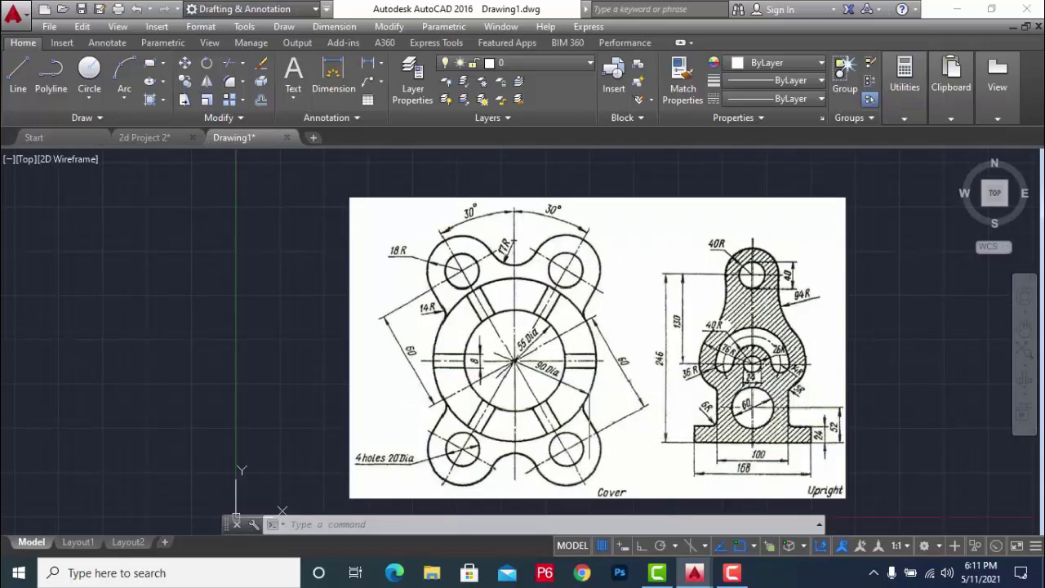
scroll(602, 398, up, 4)
scroll(660, 303, down, 1)
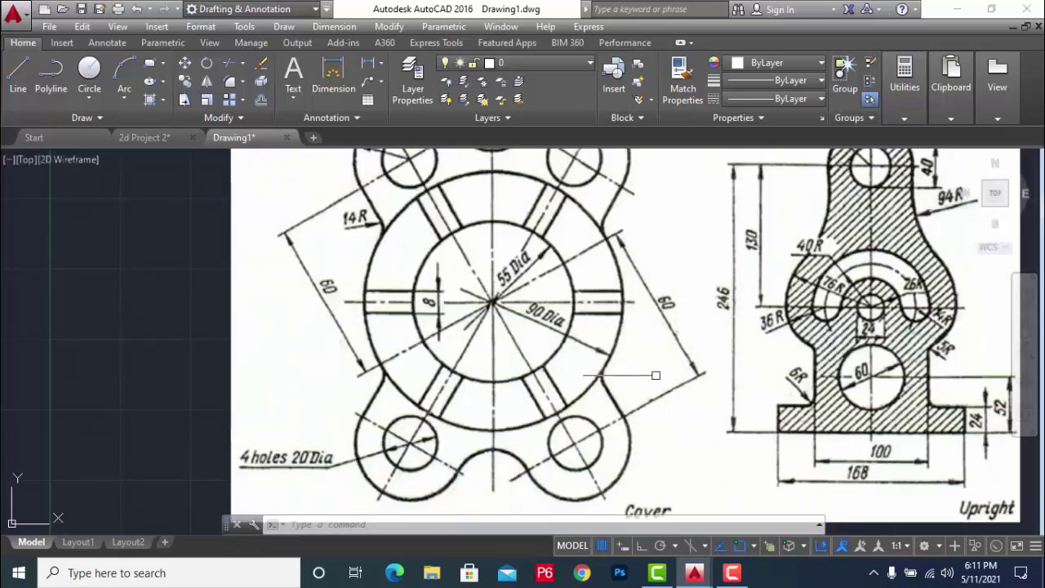
scroll(660, 373, down, 3)
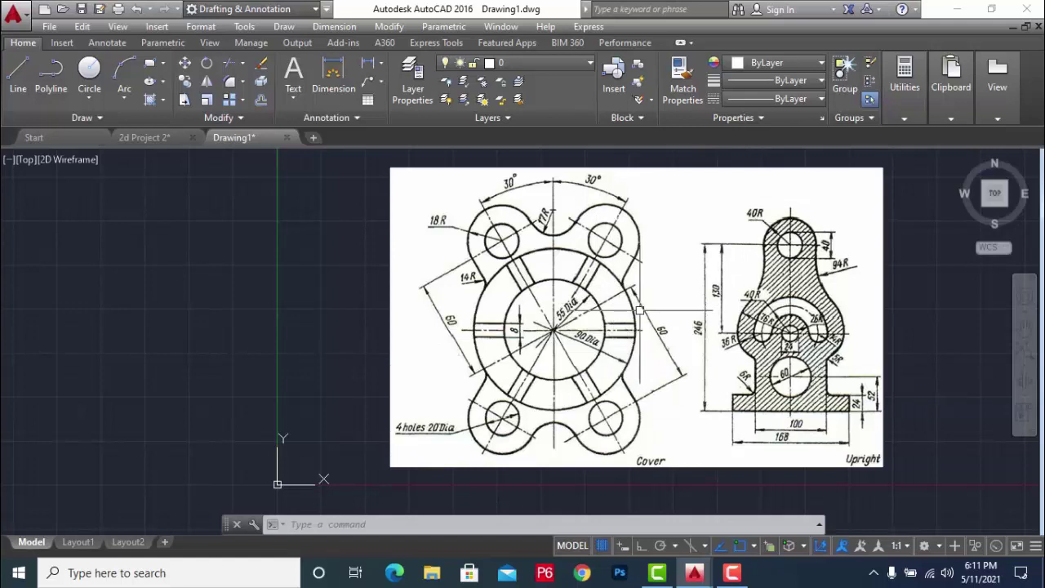
- Set the drawing units to Millimeters insertion scale with length precision 0
key(Escape)
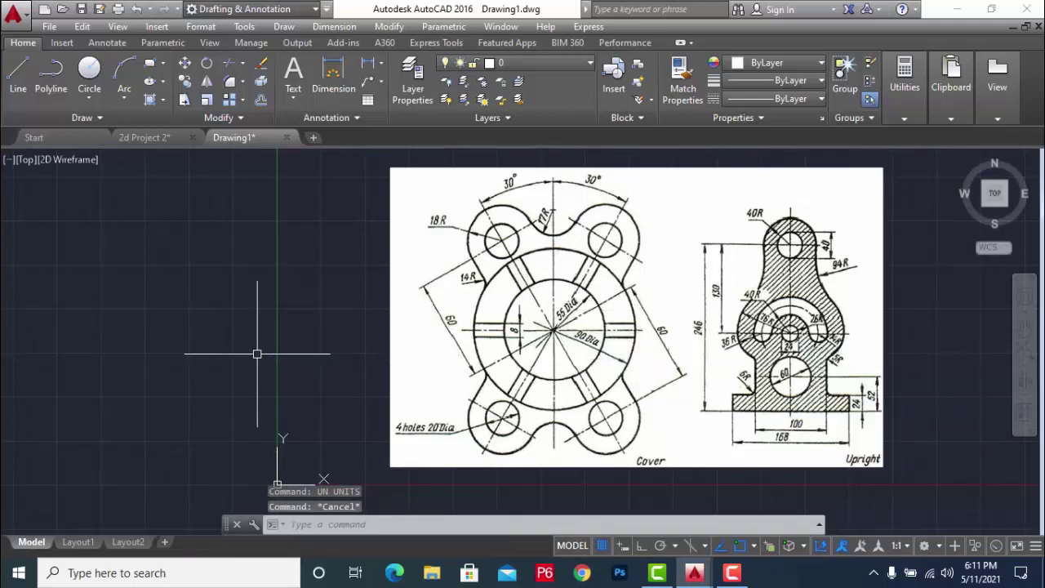
key(Escape)
text(u)
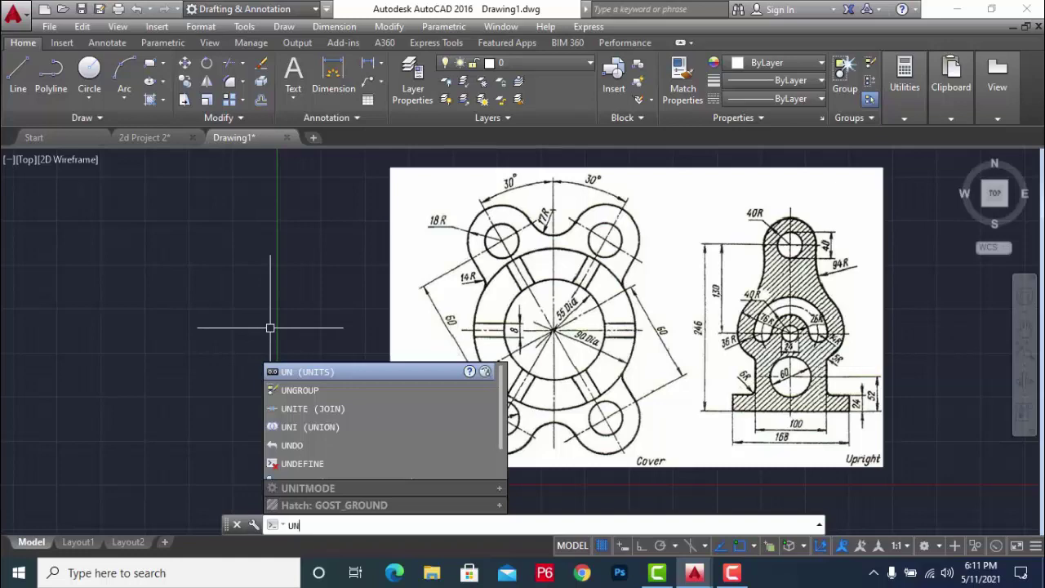
key(Return)
click(417, 284)
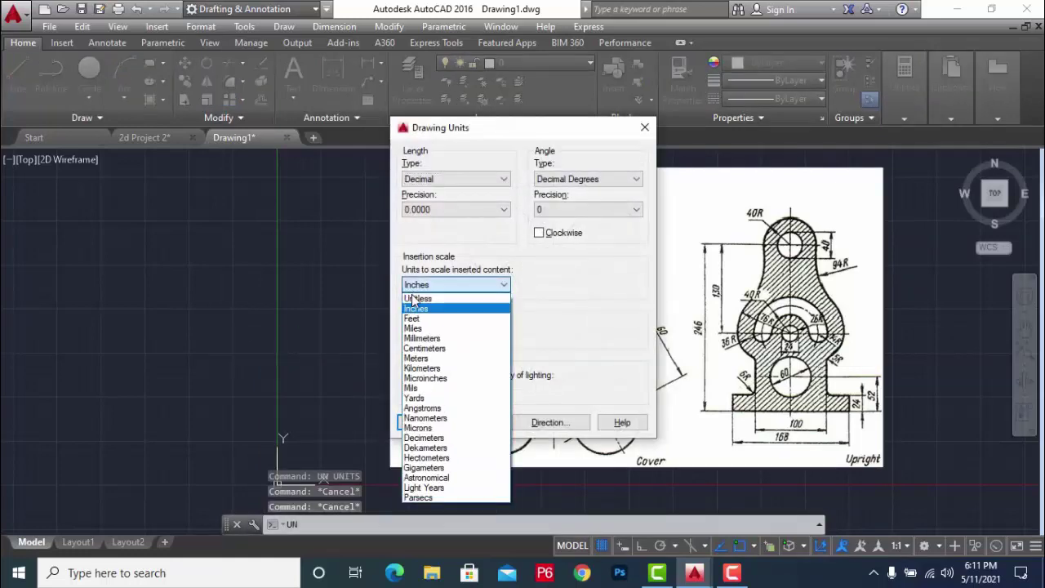
click(416, 338)
click(456, 209)
click(417, 218)
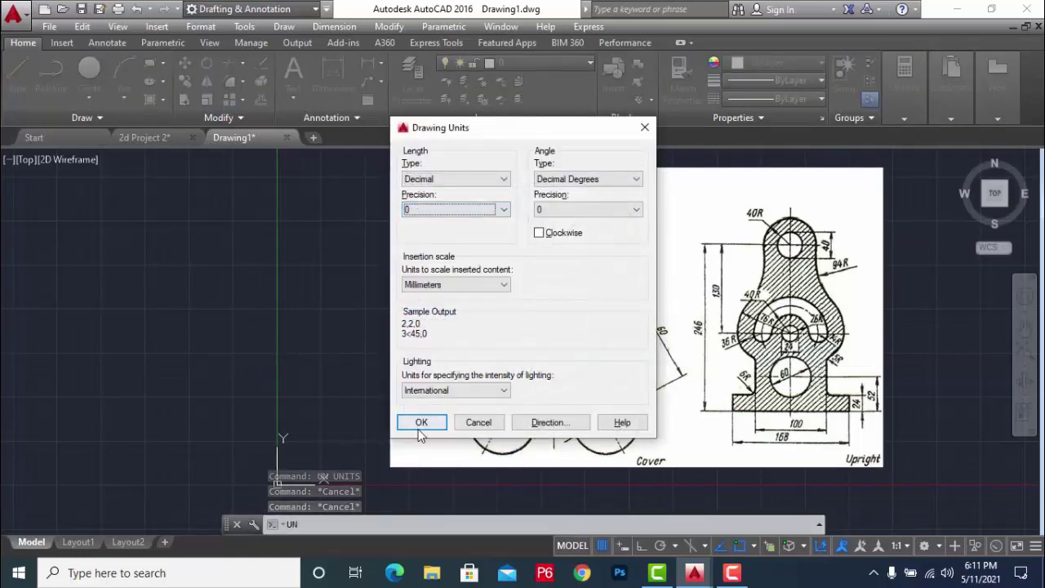
click(421, 423)
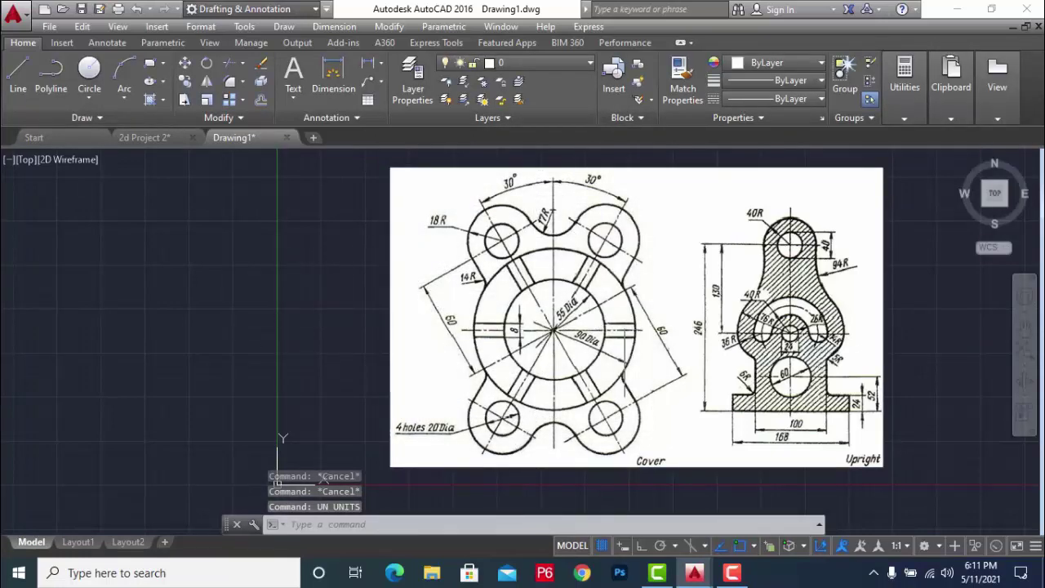
scroll(639, 335, up, 2)
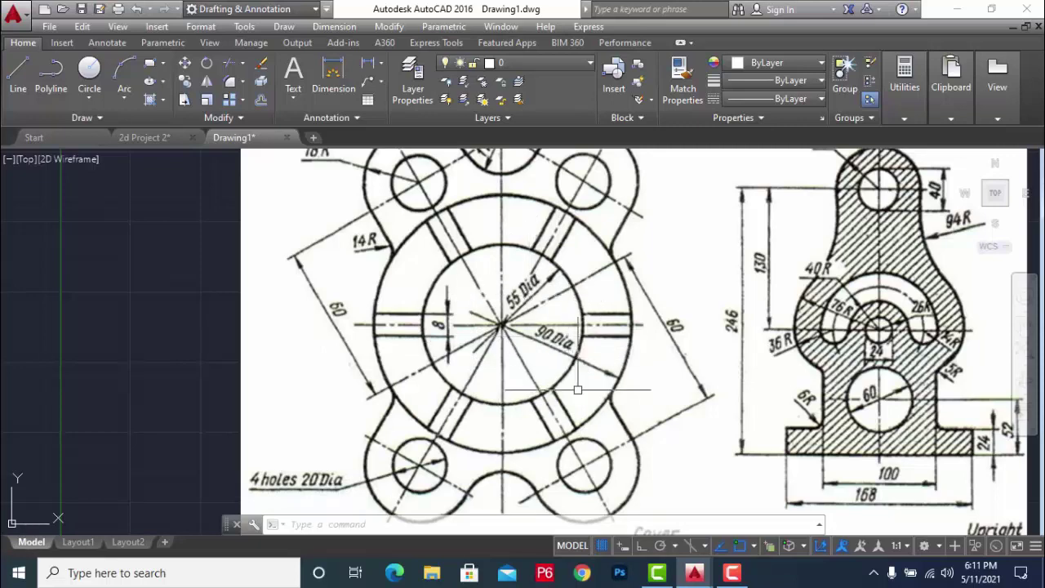
scroll(712, 342, down, 5)
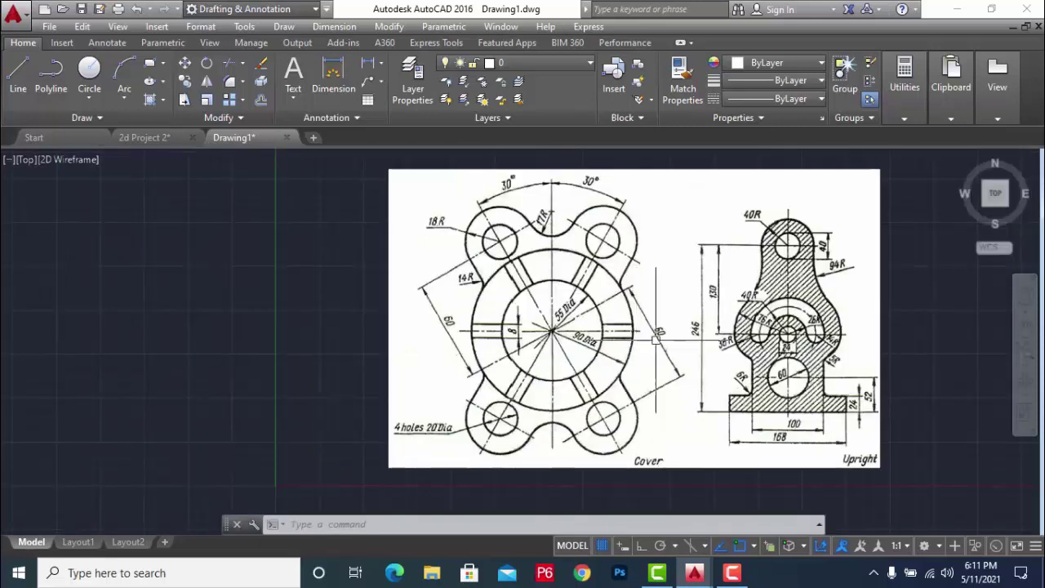
- Draw a circle of diameter 55 in empty space left of the reference image
text(c)
key(Return)
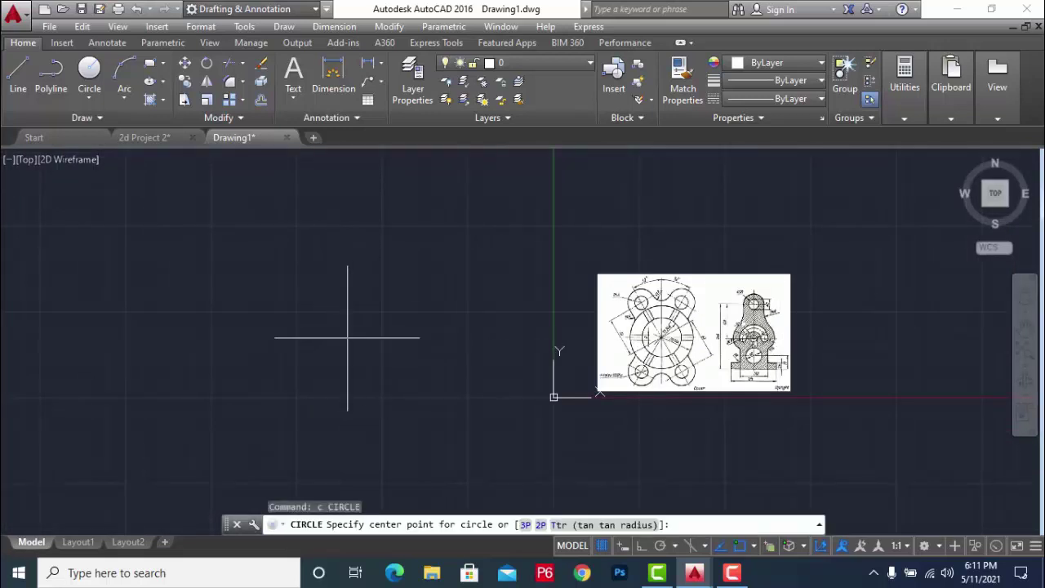
click(356, 328)
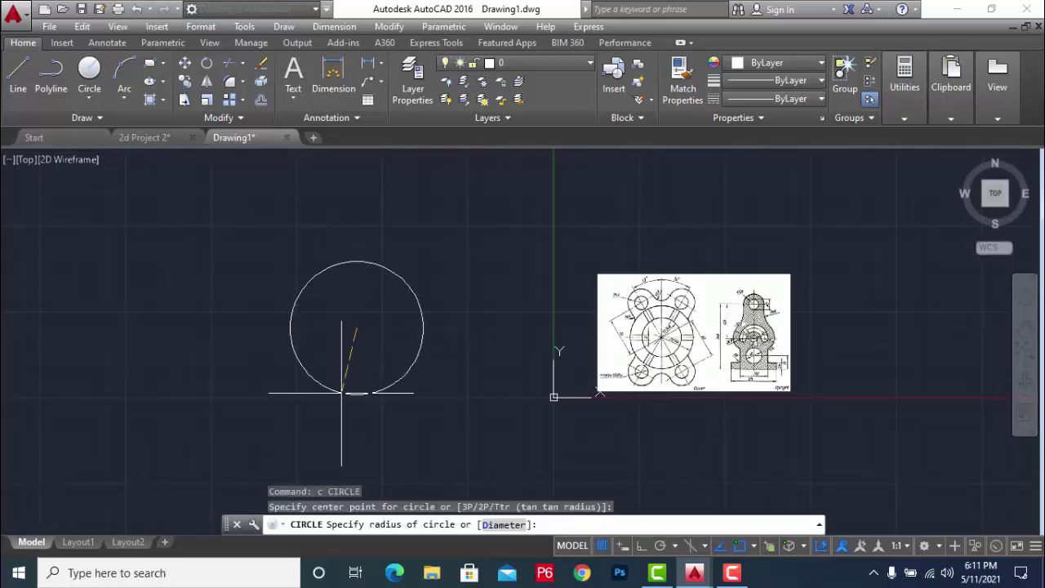
text(d)
key(Return)
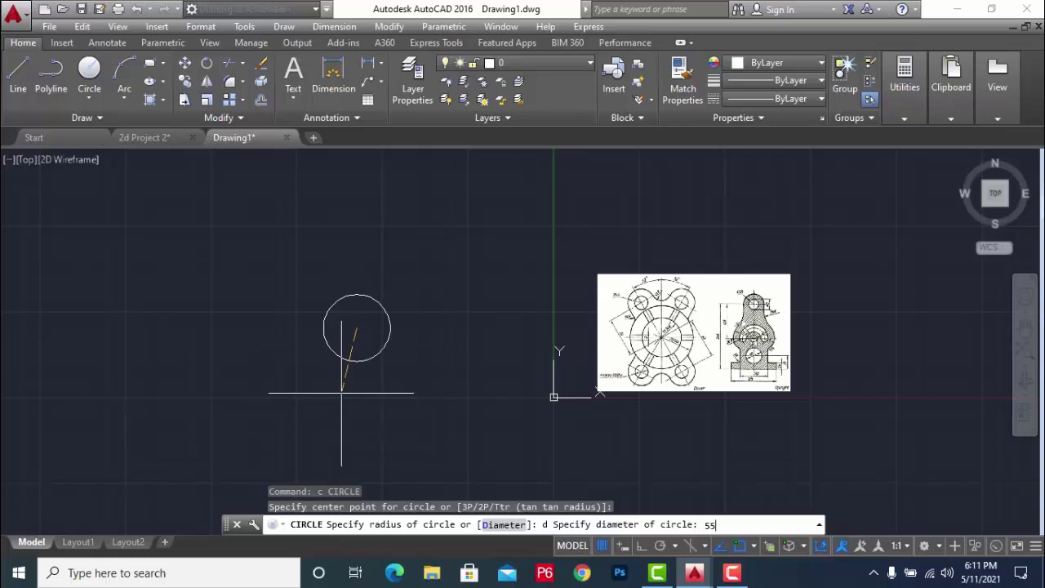
key(Return)
- Draw a concentric circle of diameter 90 on the same centre
text(c)
key(Return)
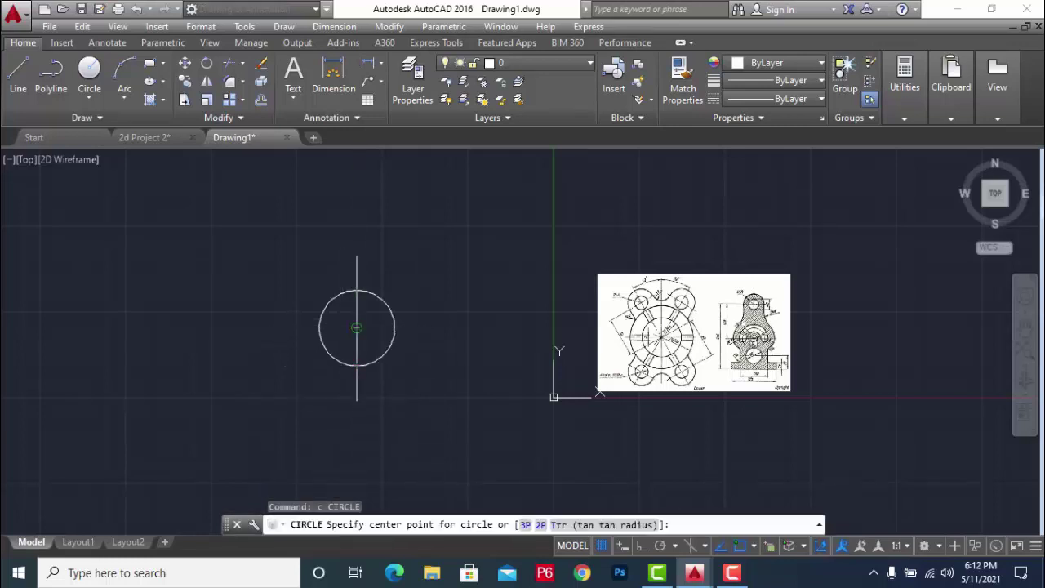
click(356, 329)
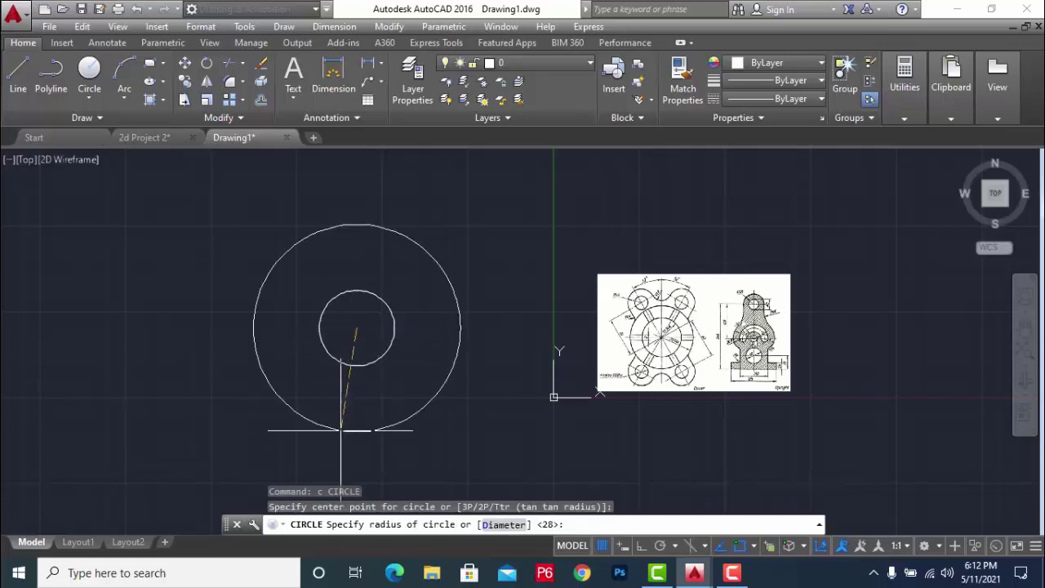
text(d)
key(Return)
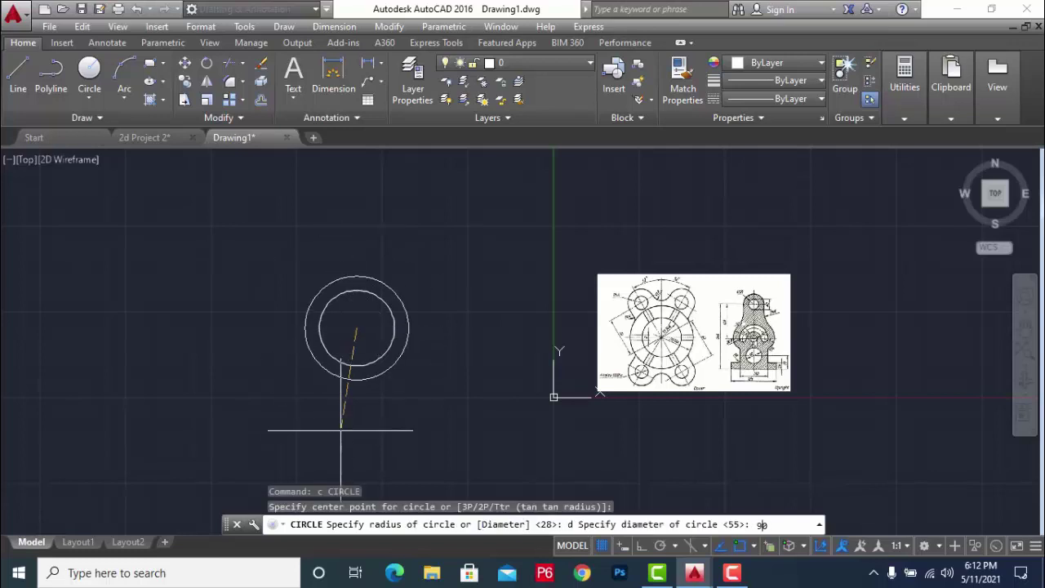
key(Return)
scroll(392, 294, up, 2)
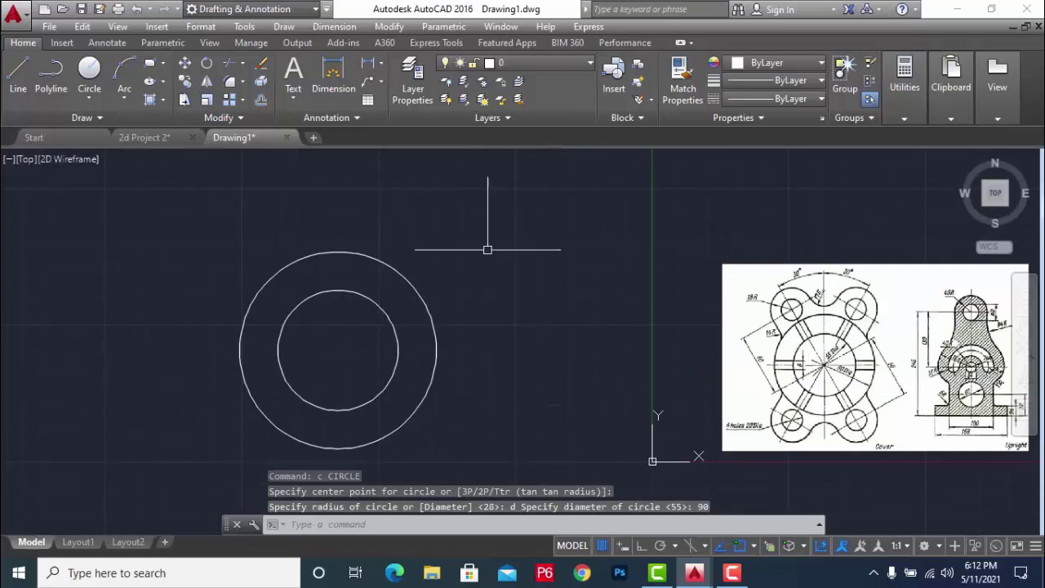
- Draw a vertical line from the outer circle's top quadrant to its bottom quadrant
key(Escape)
text(l)
key(Return)
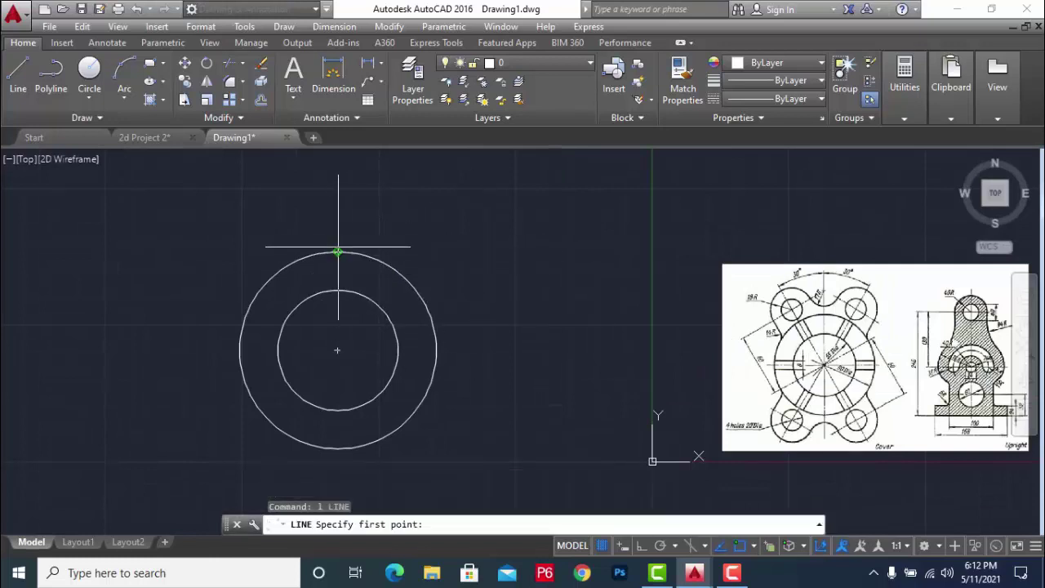
key(Escape)
key(Escape)
key(Escape)
text(l)
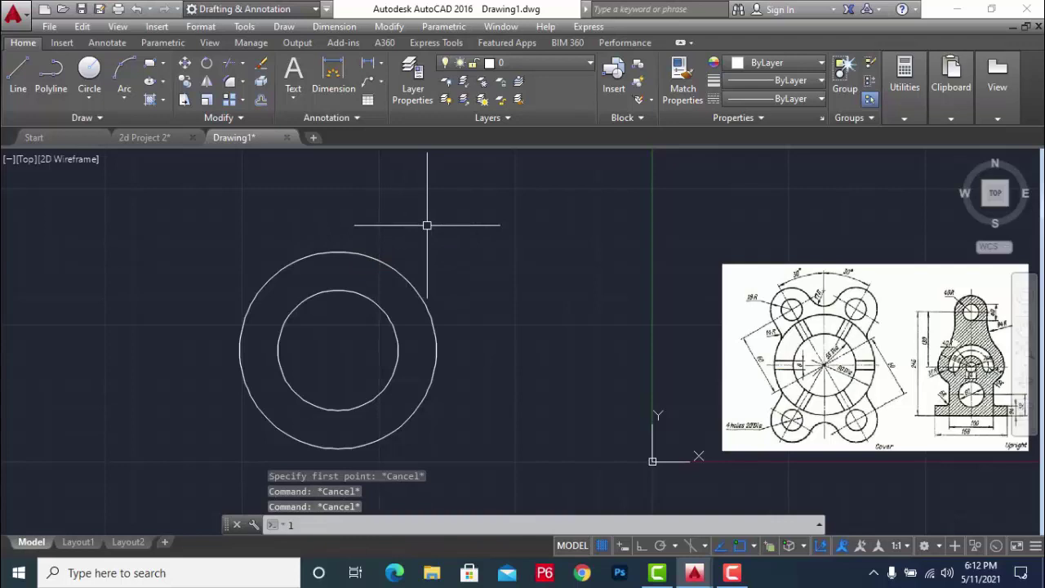
key(Return)
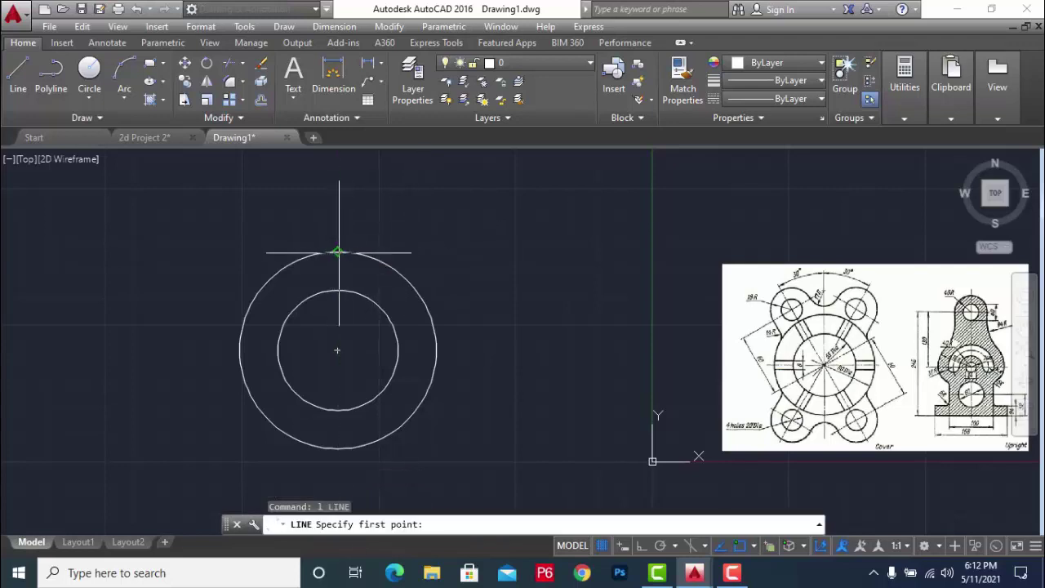
click(339, 252)
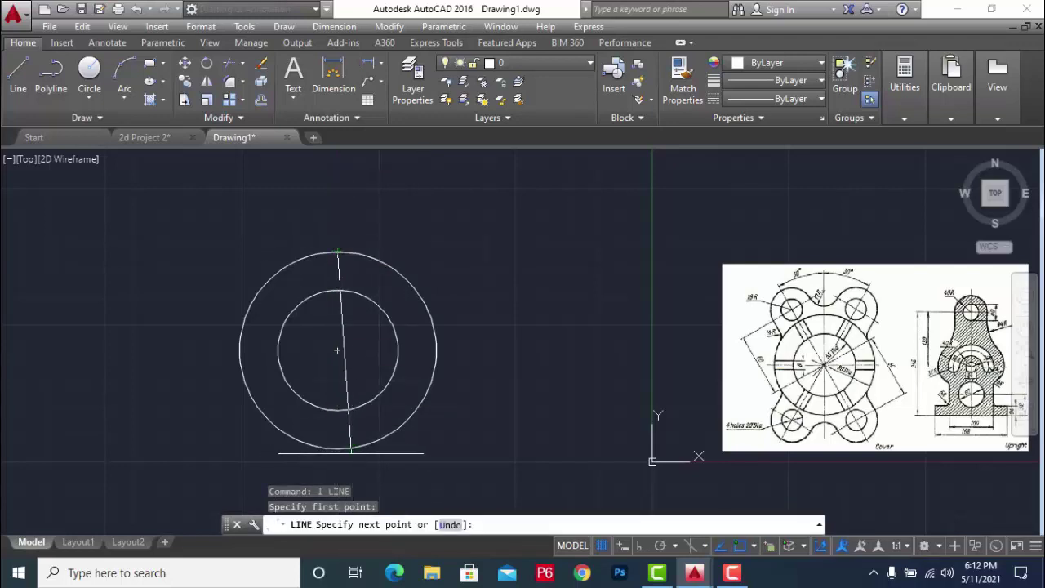
click(337, 448)
key(Escape)
- Draw a horizontal line from the outer circle's left quadrant to its right quadrant
key(Return)
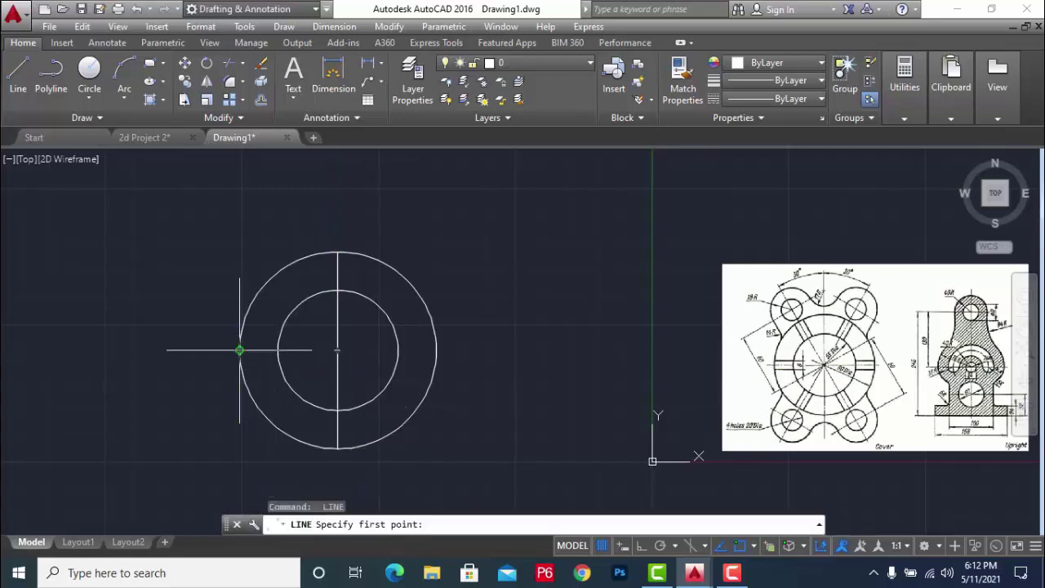
click(239, 350)
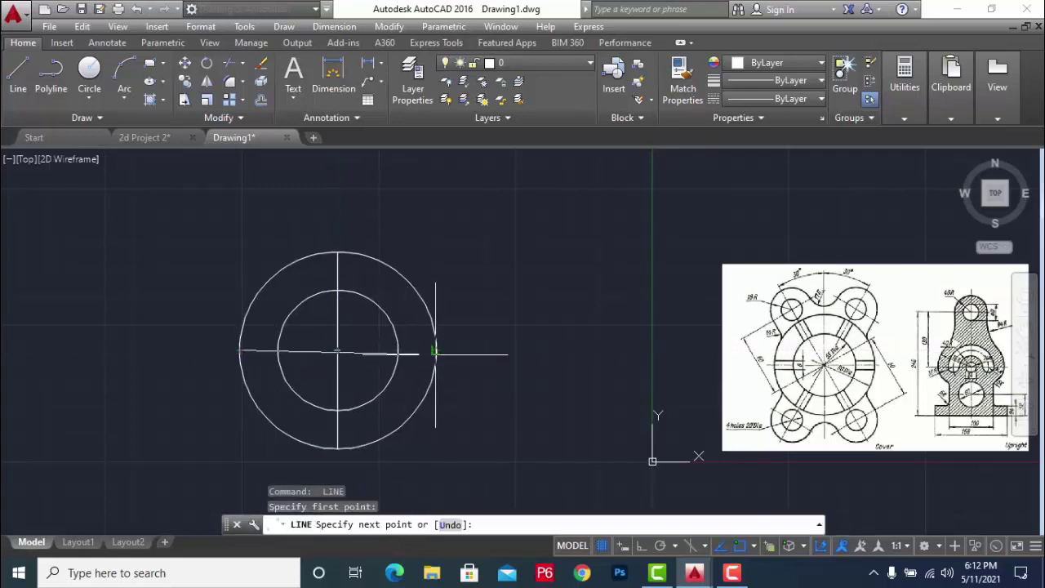
click(436, 353)
key(Escape)
scroll(515, 282, down, 4)
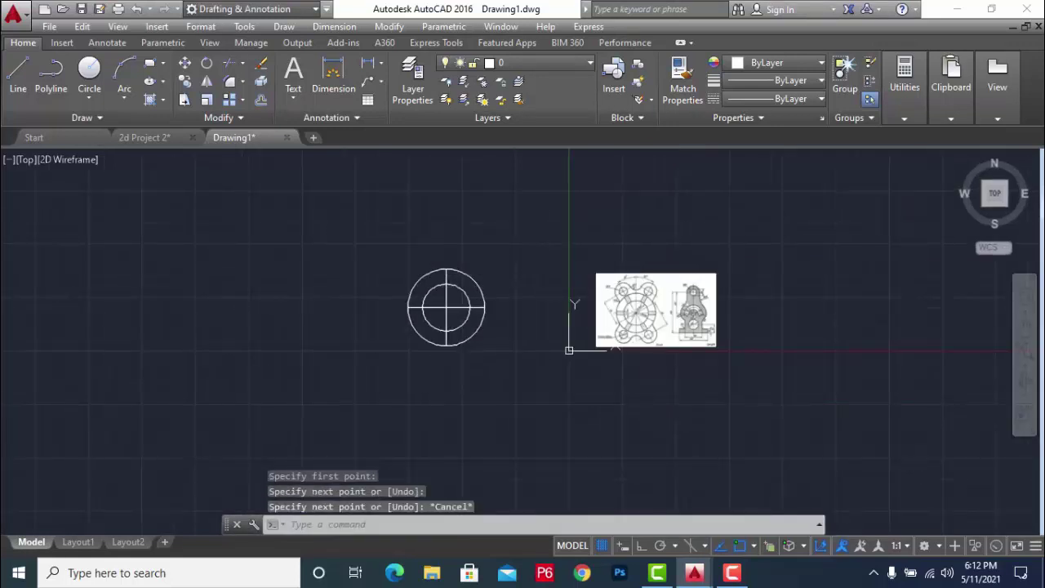
scroll(462, 302, up, 4)
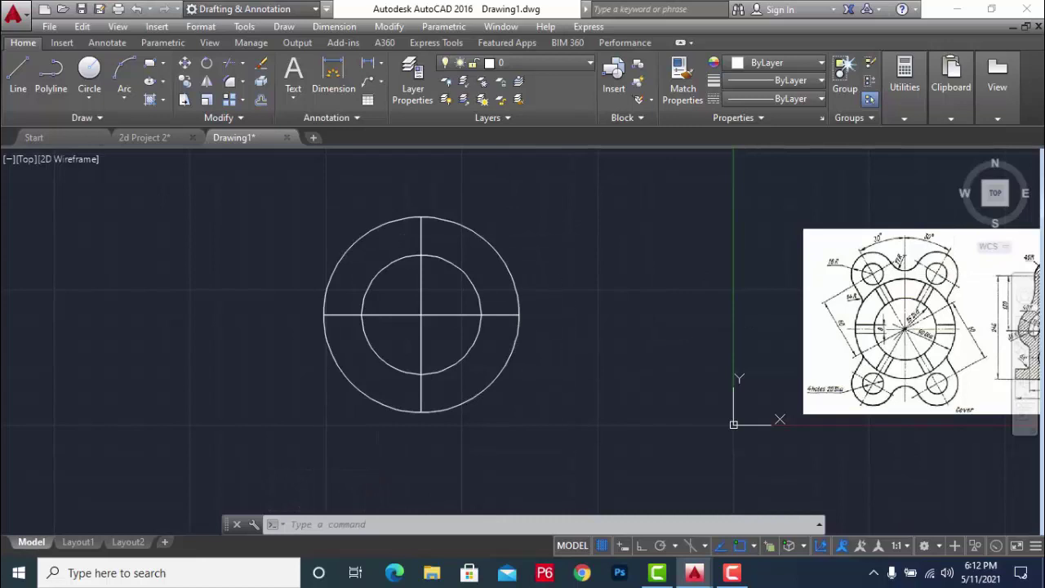
- Try stretching the vertical centre line's top end with Ortho on, then cancel
scroll(432, 363, down, 3)
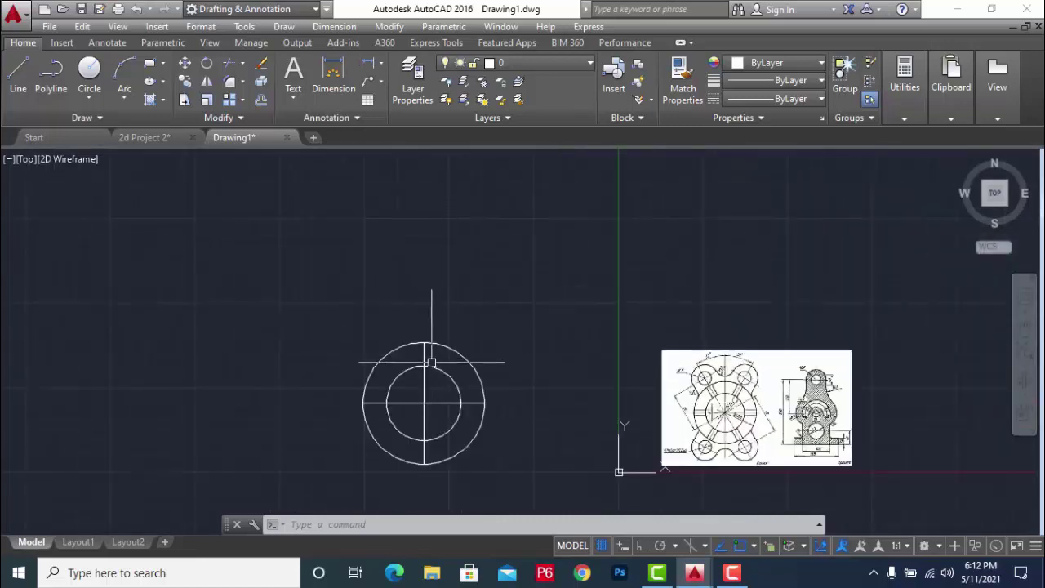
click(432, 363)
click(424, 341)
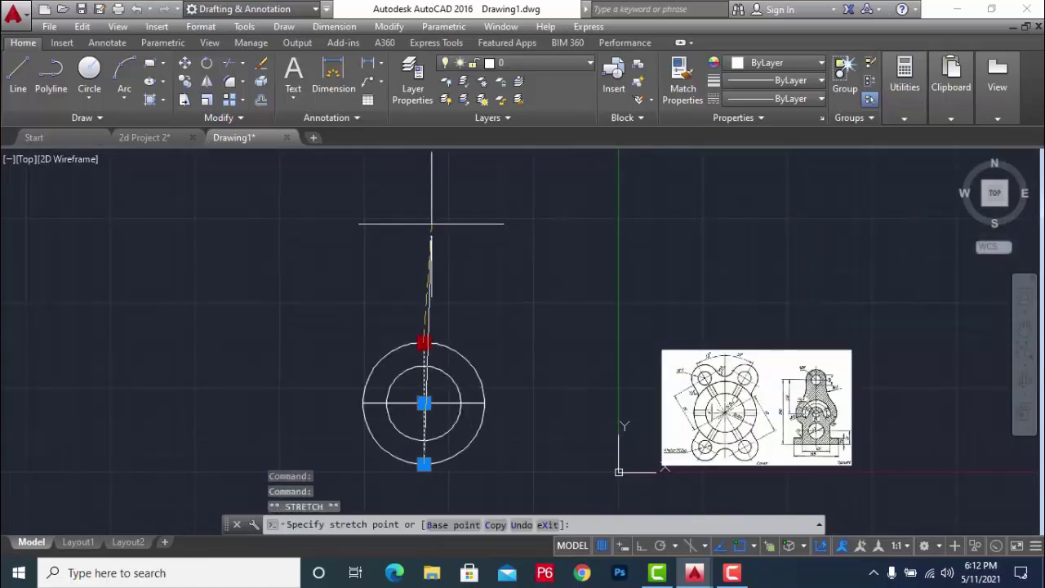
key(F8)
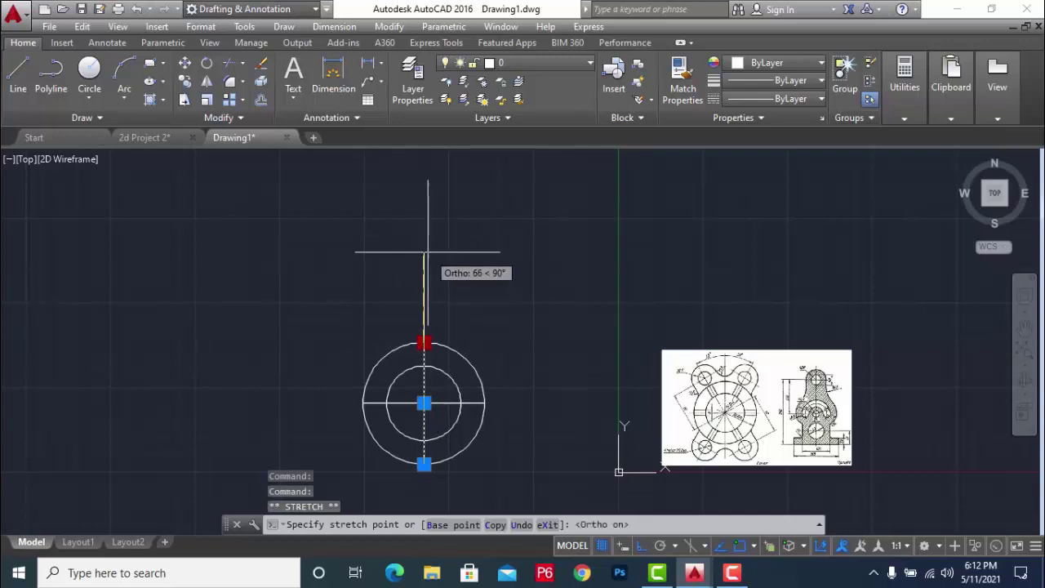
key(Escape)
key(Escape)
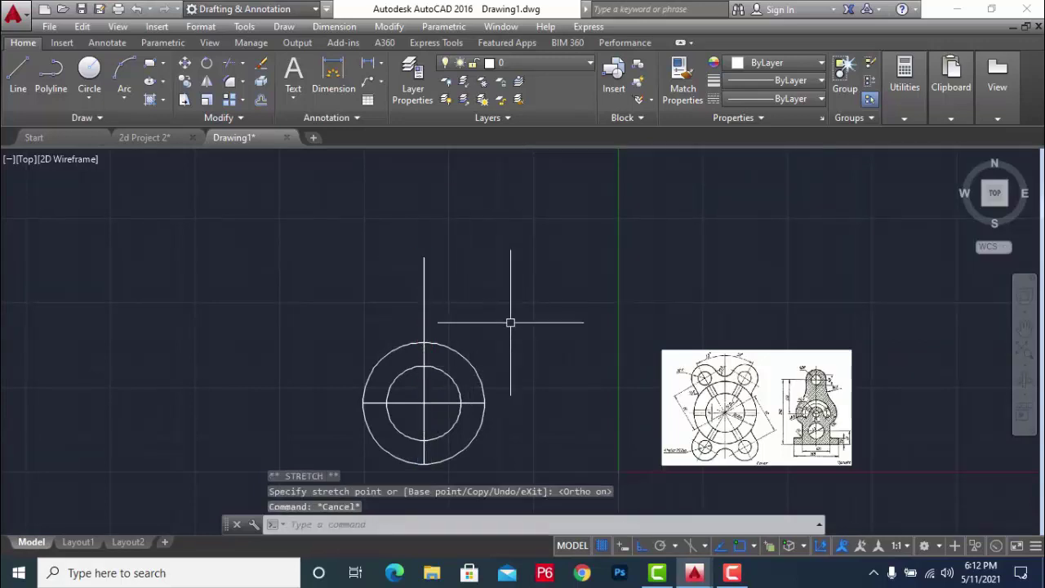
scroll(511, 323, down, 2)
scroll(643, 357, up, 6)
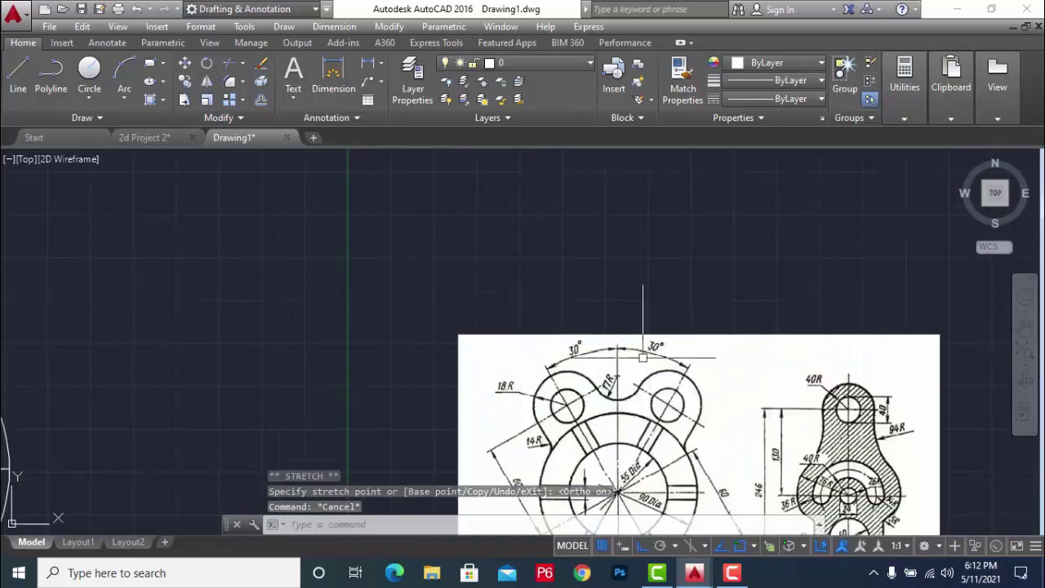
scroll(548, 415, down, 2)
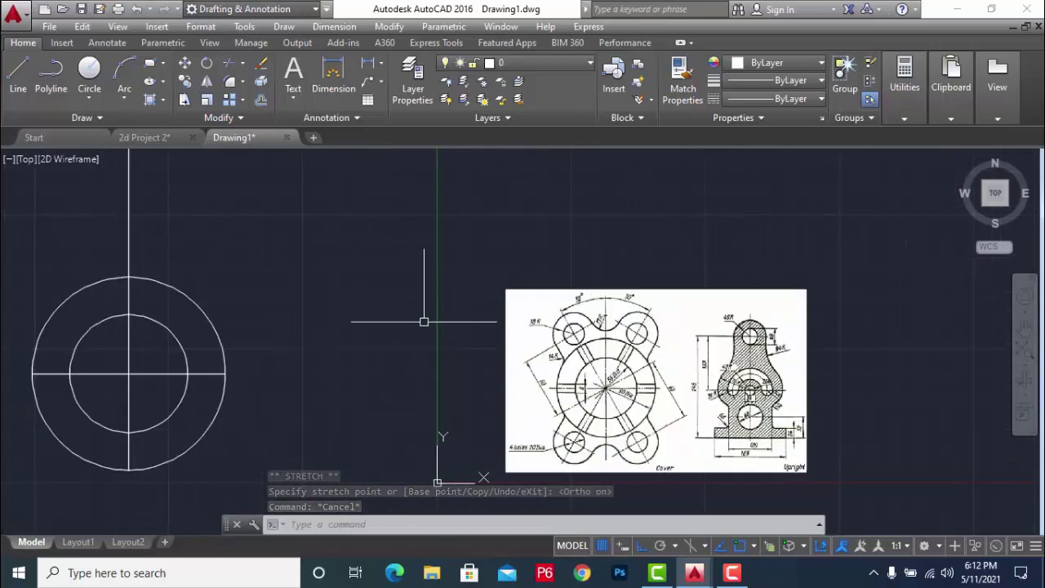
scroll(418, 327, down, 4)
- Stretch the vertical centre line's bottom end down below the circles
click(352, 367)
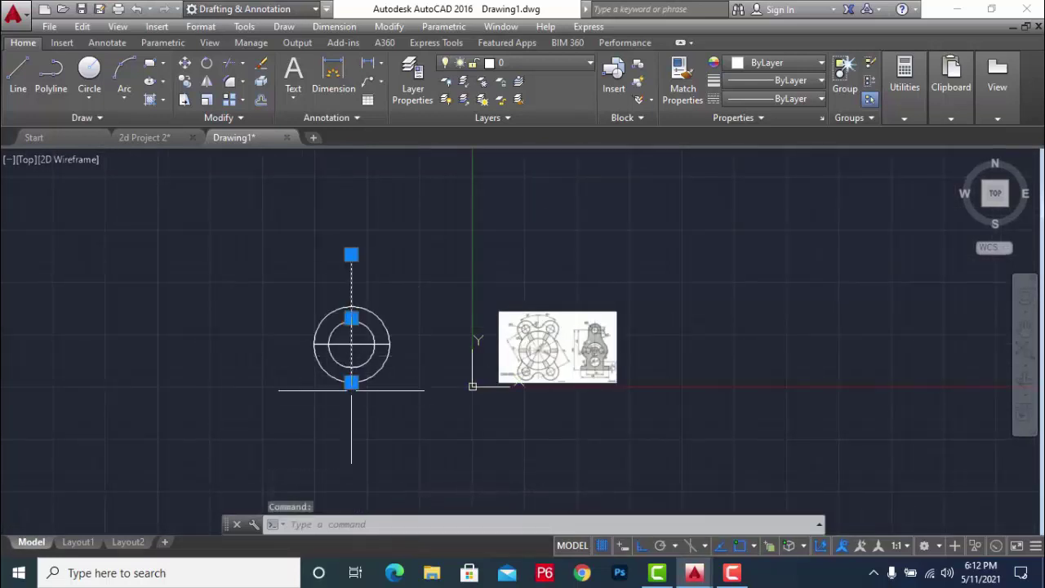
click(351, 383)
click(351, 431)
key(Escape)
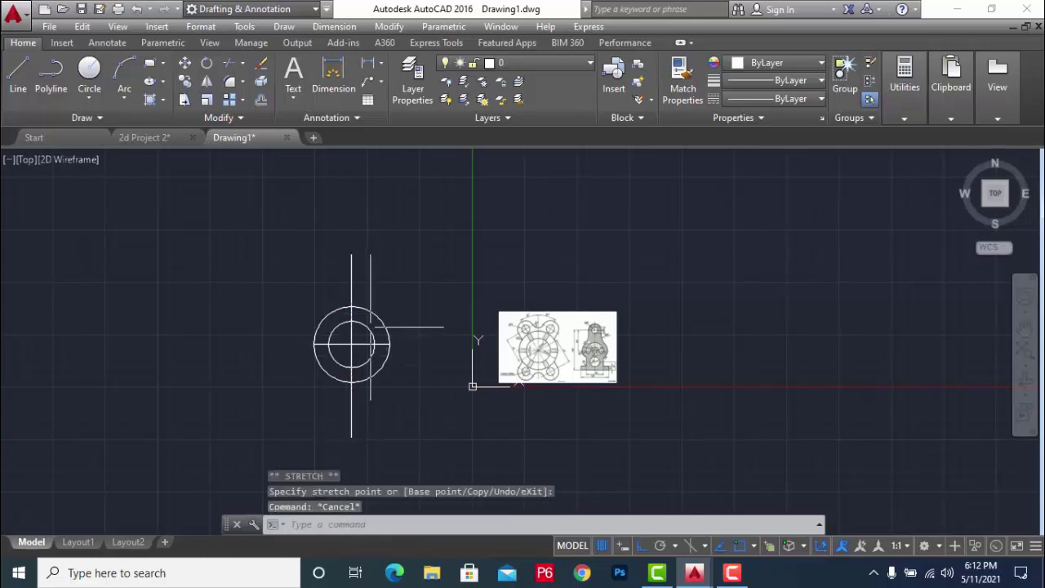
scroll(362, 310, up, 2)
scroll(377, 271, up, 2)
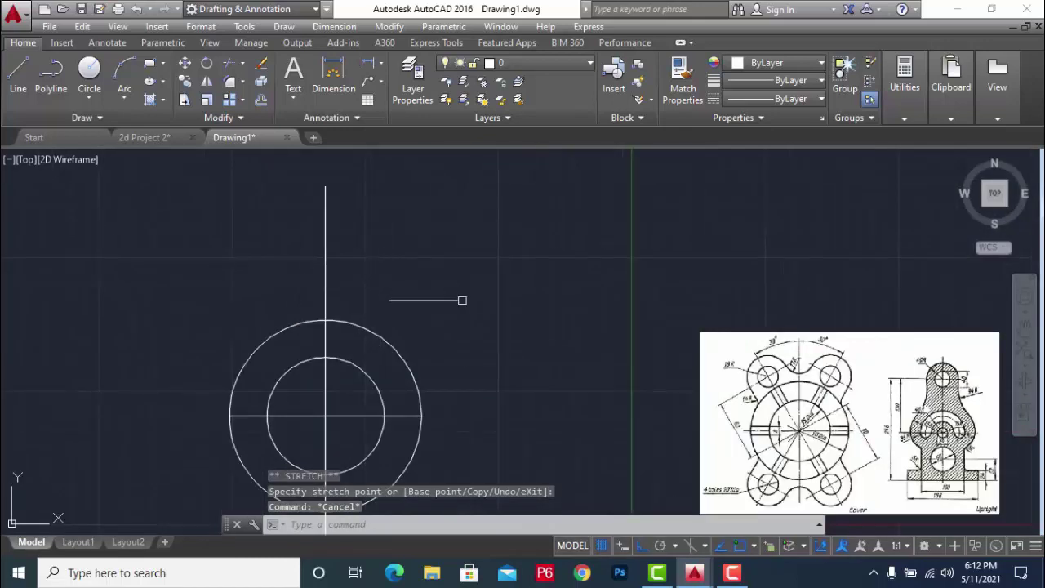
scroll(458, 267, down, 2)
- Window-select the vertical centre line to check it, then clear the selection
click(431, 249)
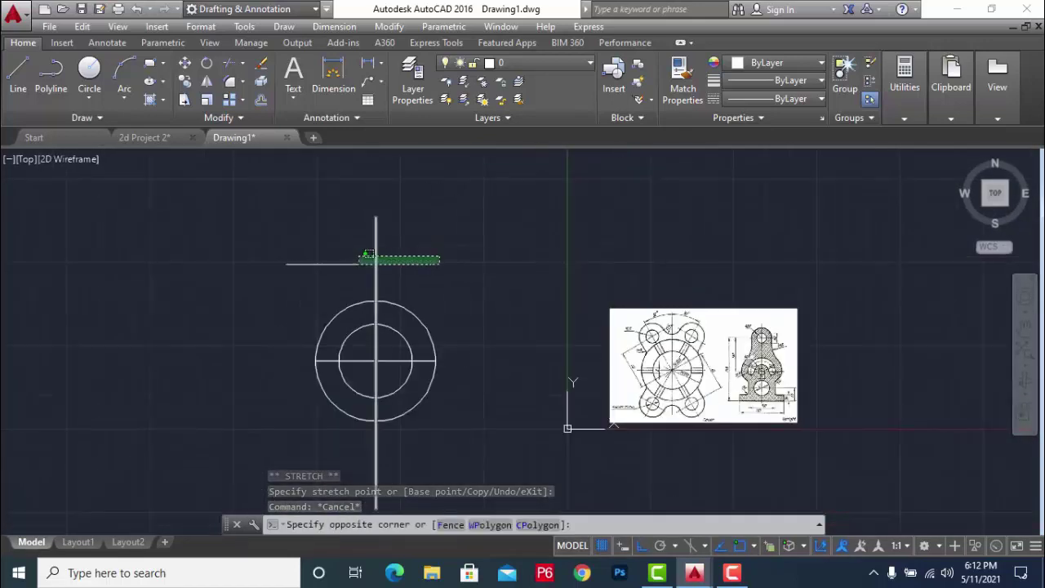
key(Escape)
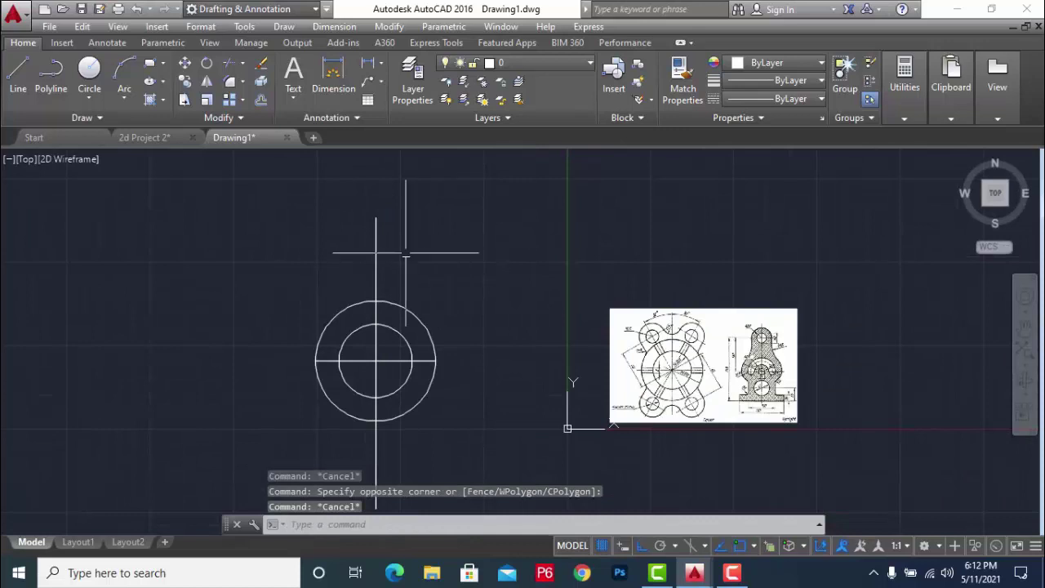
click(401, 232)
click(297, 265)
key(Escape)
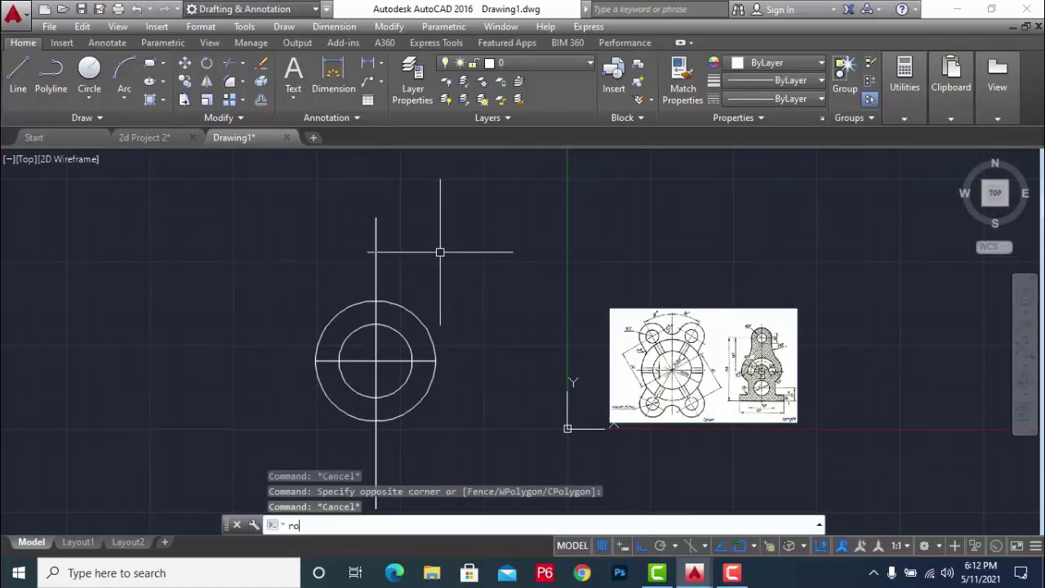
- Rotate a copy of the vertical centre line 30° about the circles' centre
key(Return)
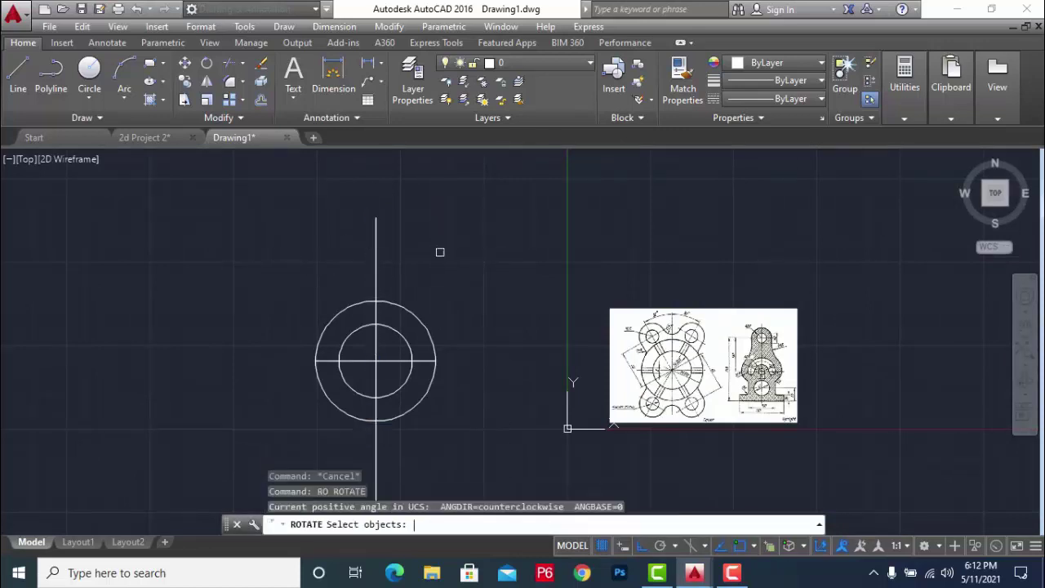
click(378, 259)
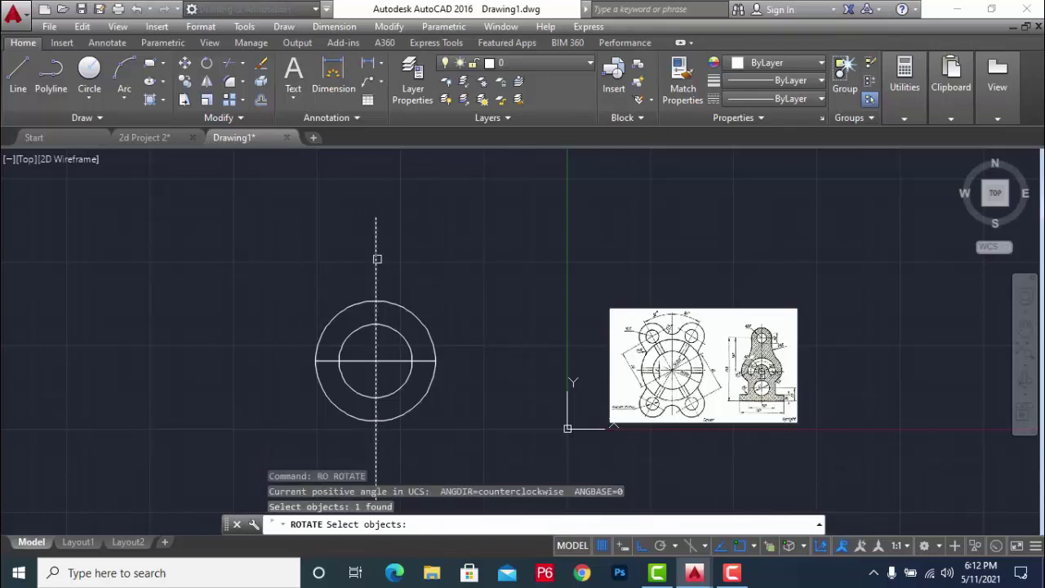
key(Return)
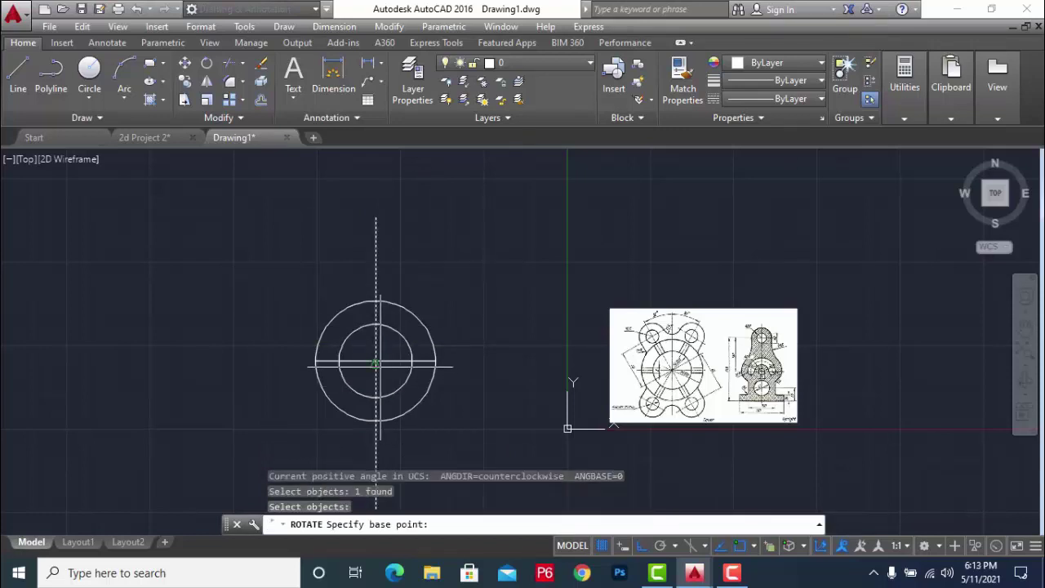
scroll(376, 361, up, 5)
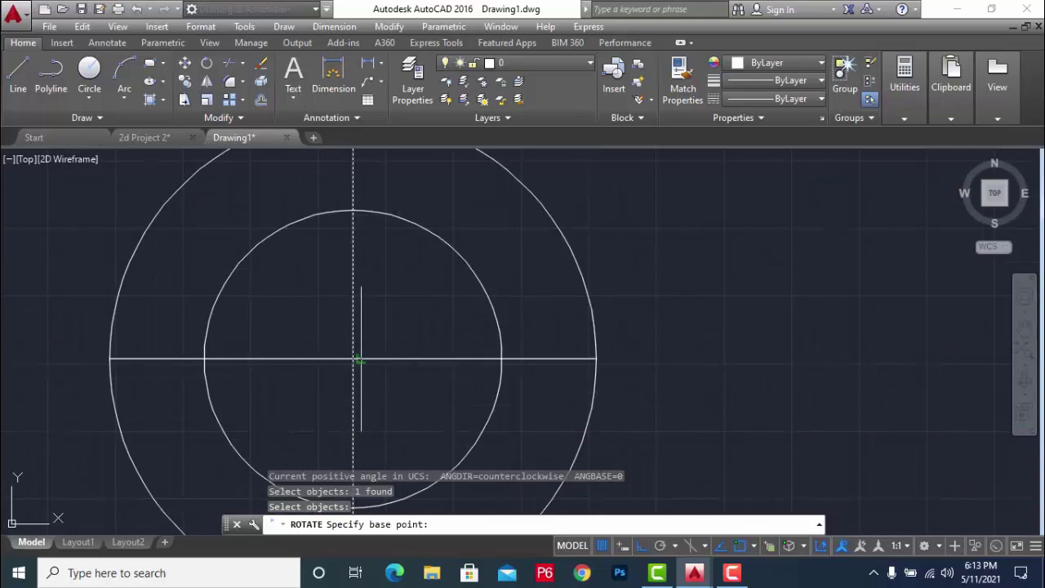
click(353, 359)
scroll(392, 347, down, 3)
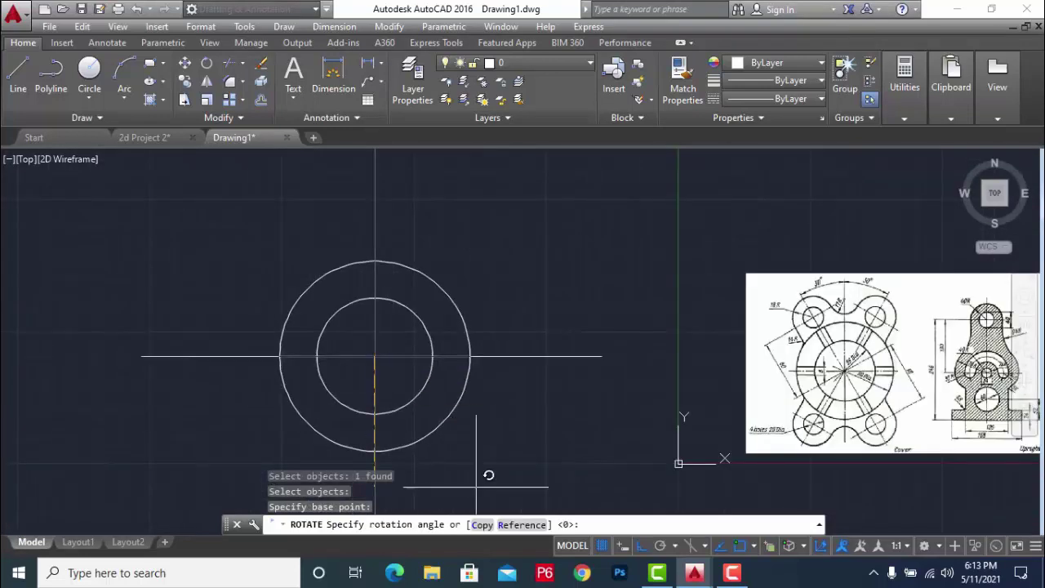
text(c)
key(Return)
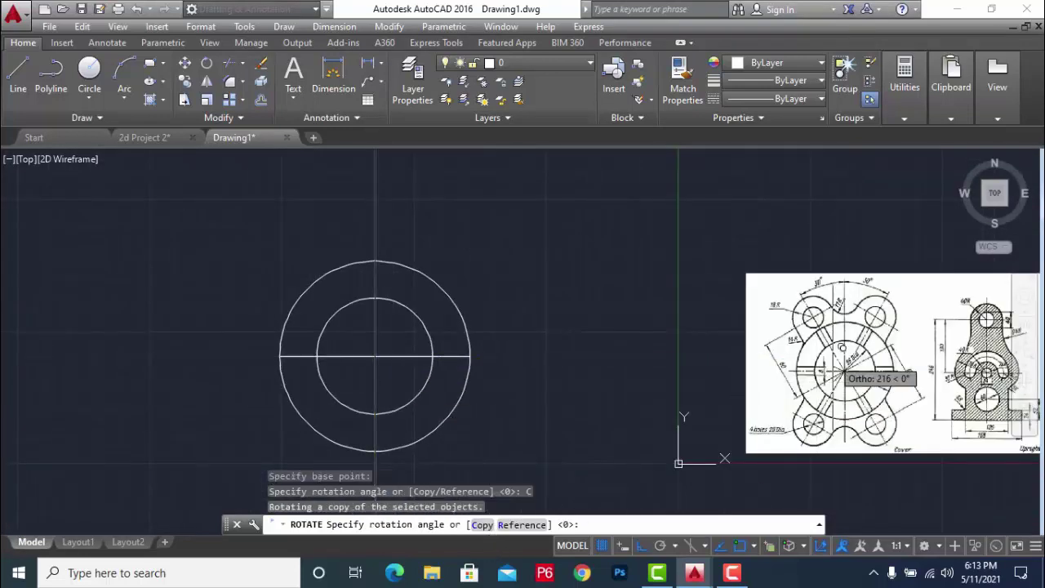
scroll(849, 302, up, 4)
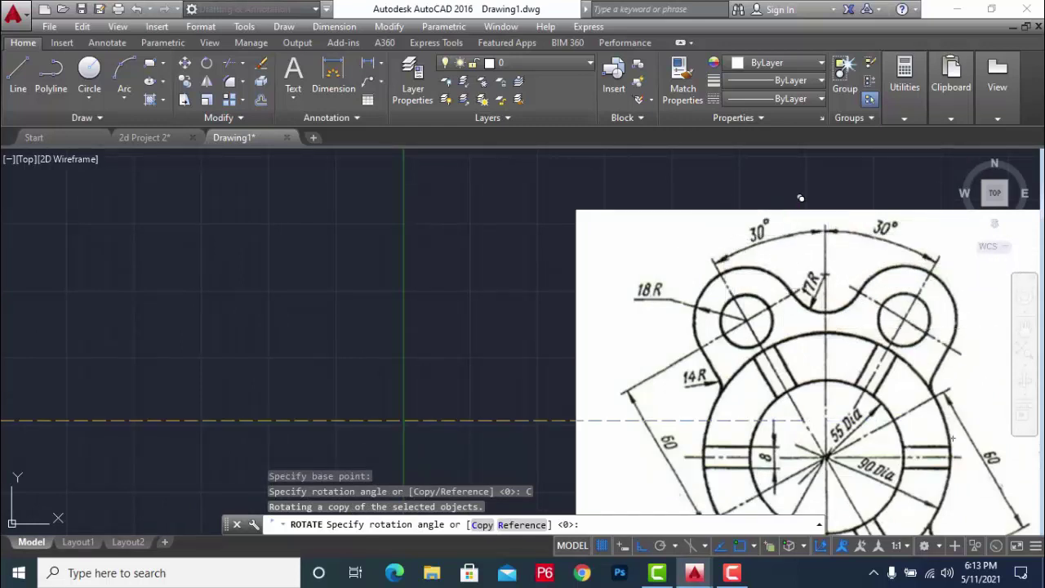
scroll(704, 284, down, 4)
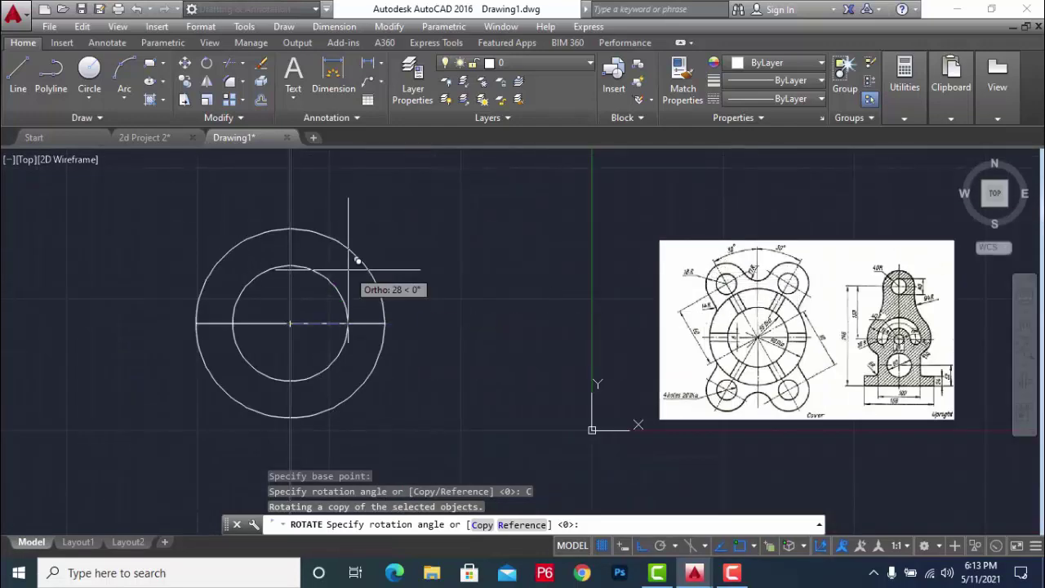
text(30)
key(Return)
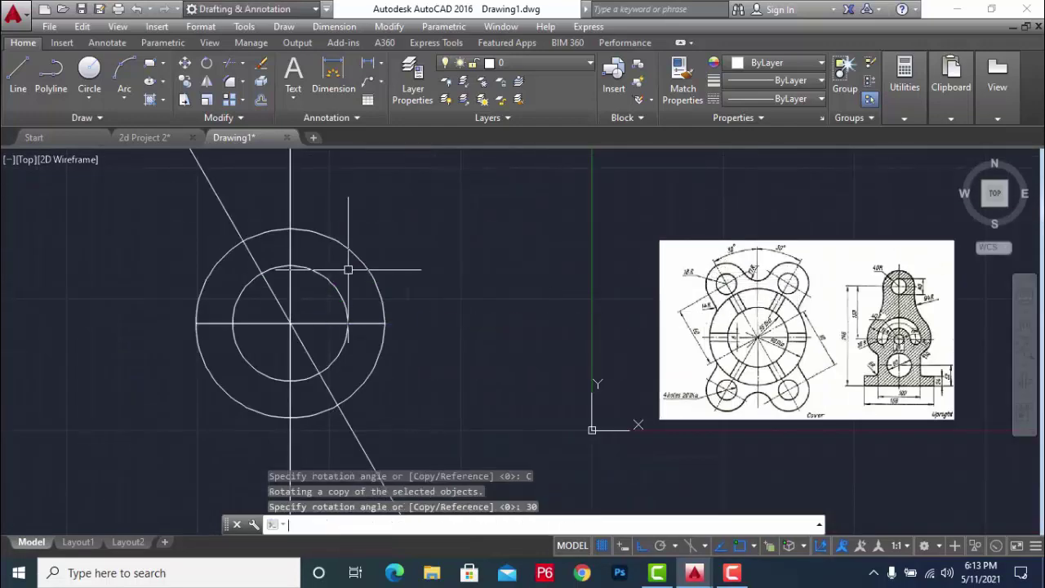
scroll(351, 327, down, 4)
scroll(366, 369, up, 2)
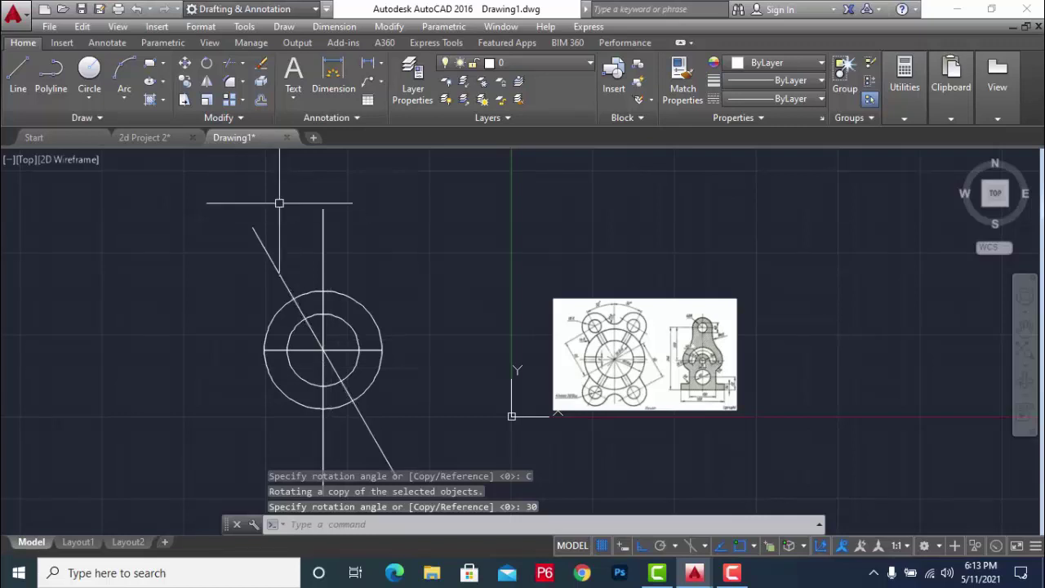
click(274, 262)
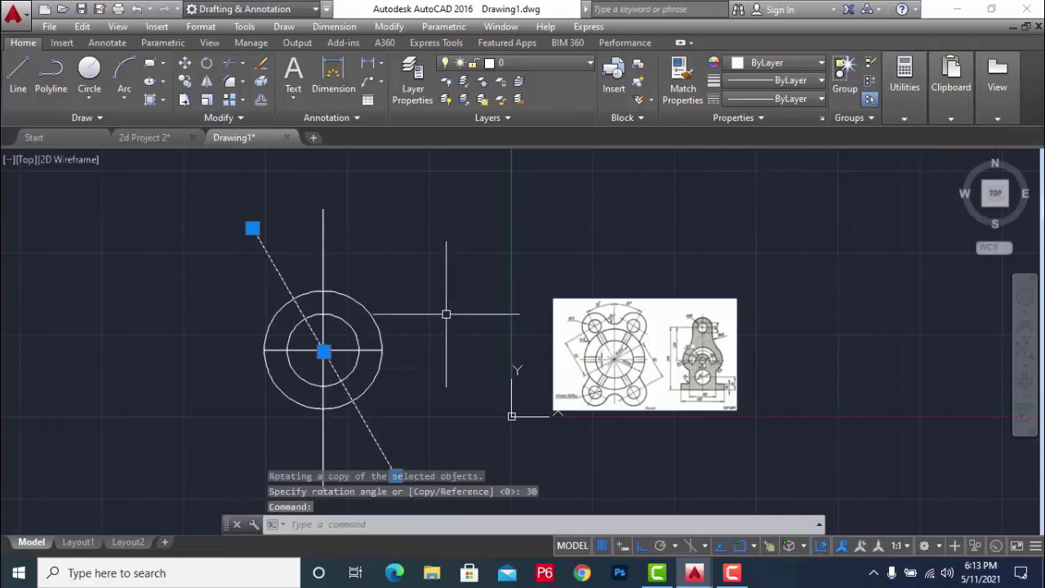
- Mirror the 30° diagonal about the vertical centre line, keeping the original
text(mi)
key(Return)
key(Escape)
key(Escape)
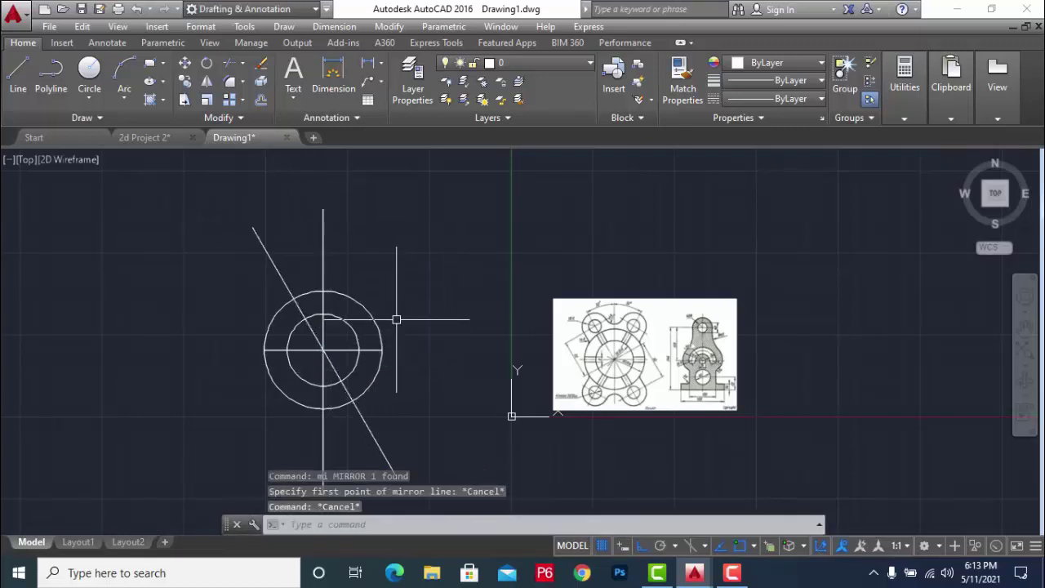
text(mi)
key(Return)
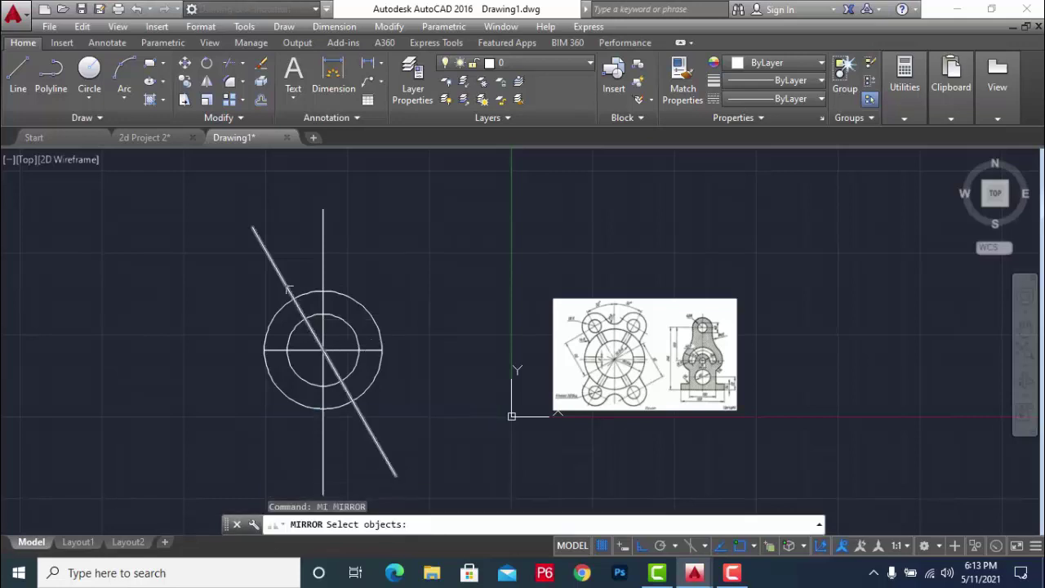
click(287, 289)
key(Return)
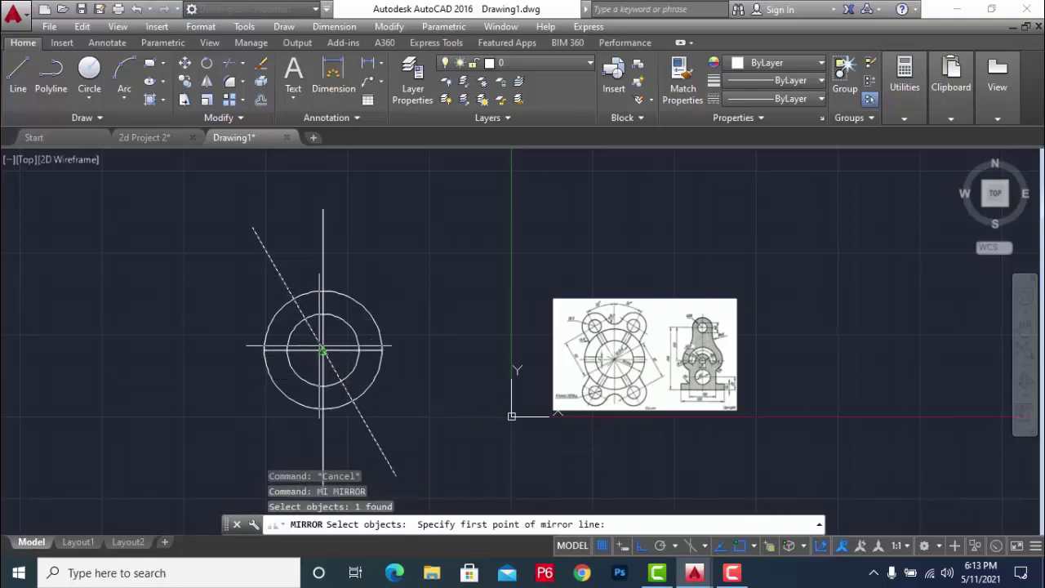
click(327, 210)
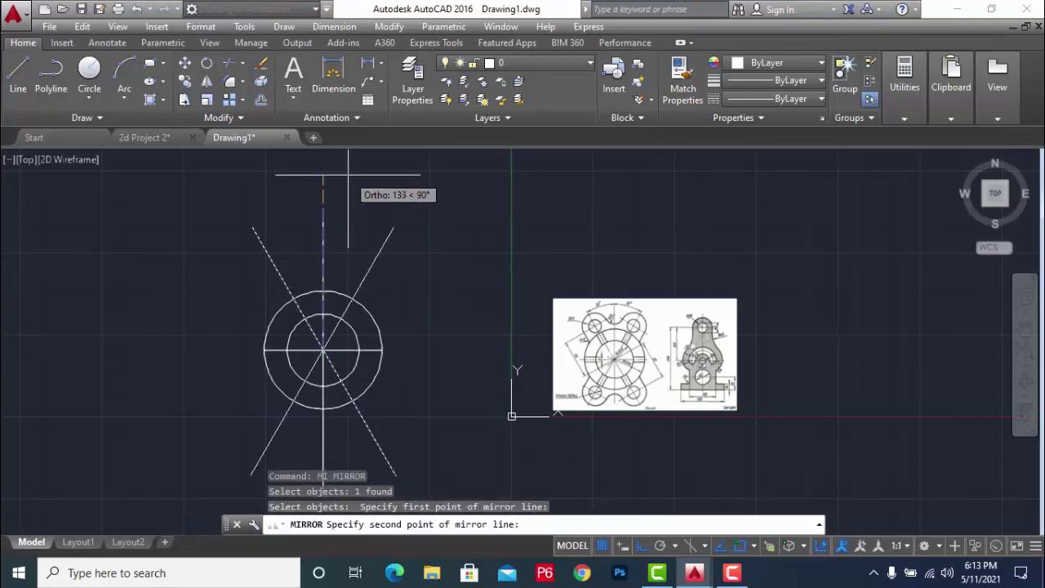
click(362, 191)
key(Return)
scroll(443, 288, down, 2)
key(Escape)
scroll(443, 288, up, 2)
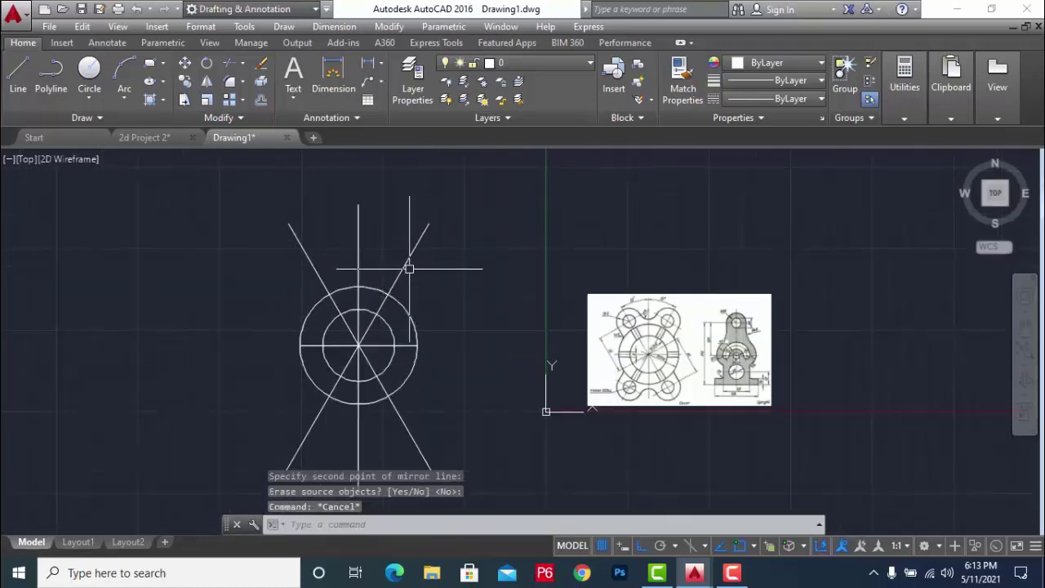
scroll(395, 373, up, 5)
scroll(409, 322, down, 1)
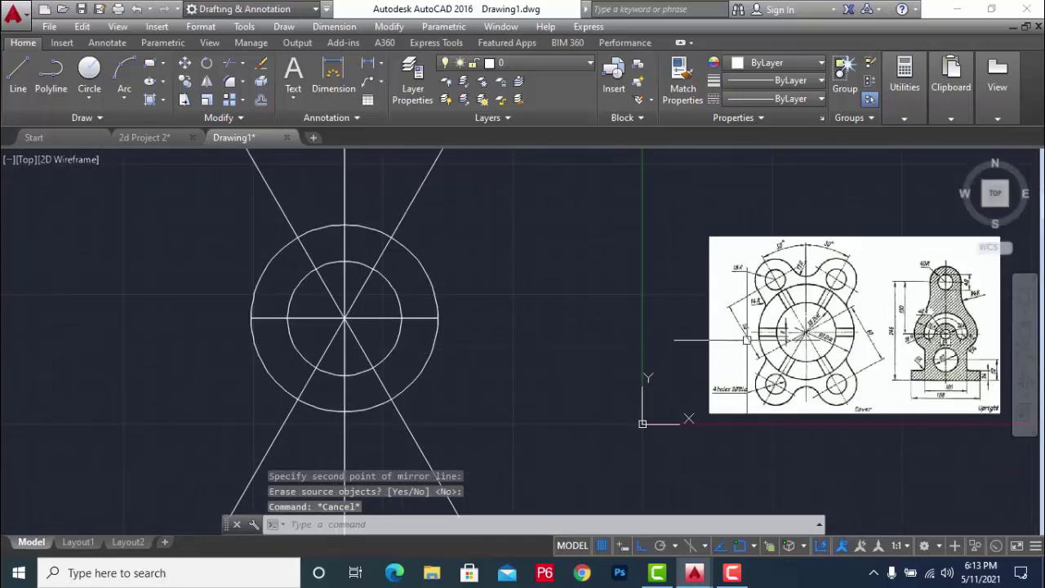
scroll(806, 256, up, 1)
scroll(806, 255, up, 2)
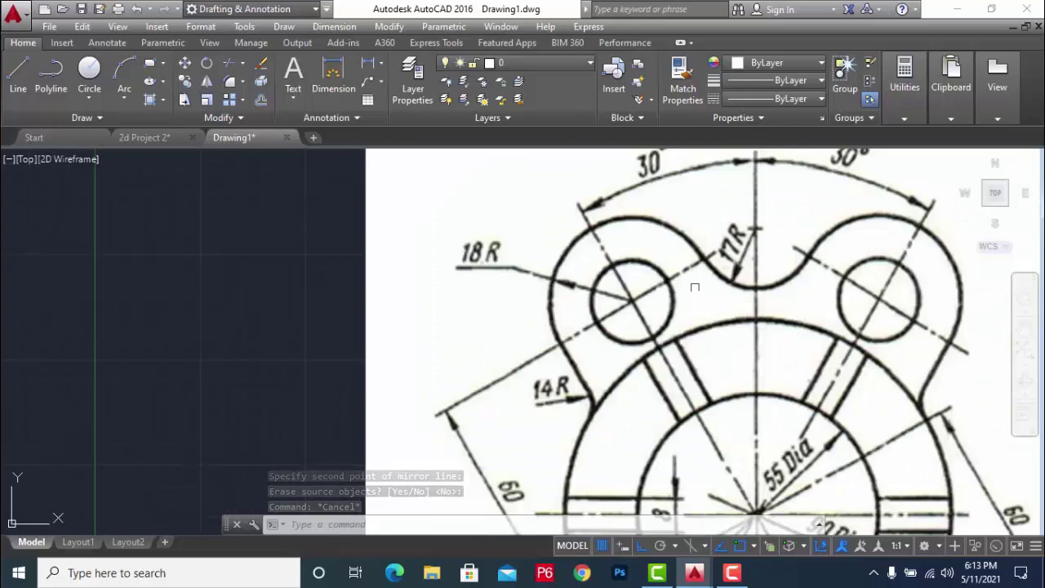
scroll(809, 260, down, 1)
scroll(672, 284, down, 4)
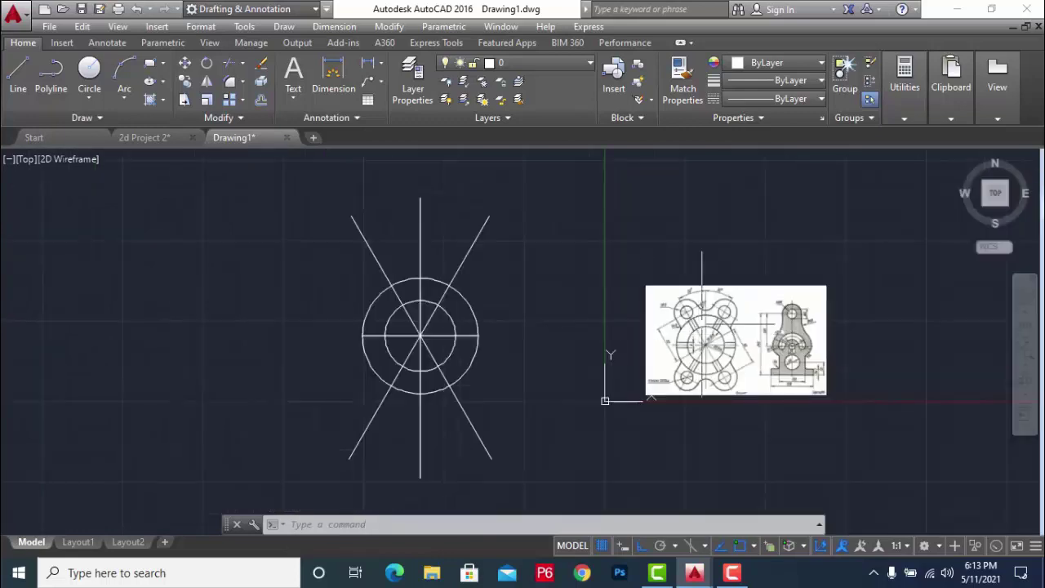
scroll(604, 305, up, 3)
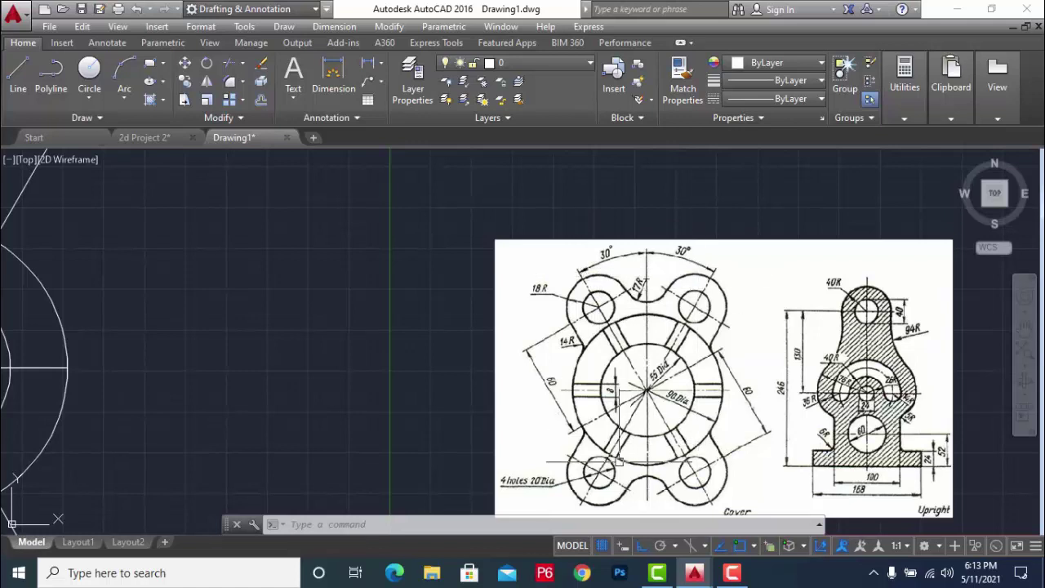
scroll(659, 392, up, 2)
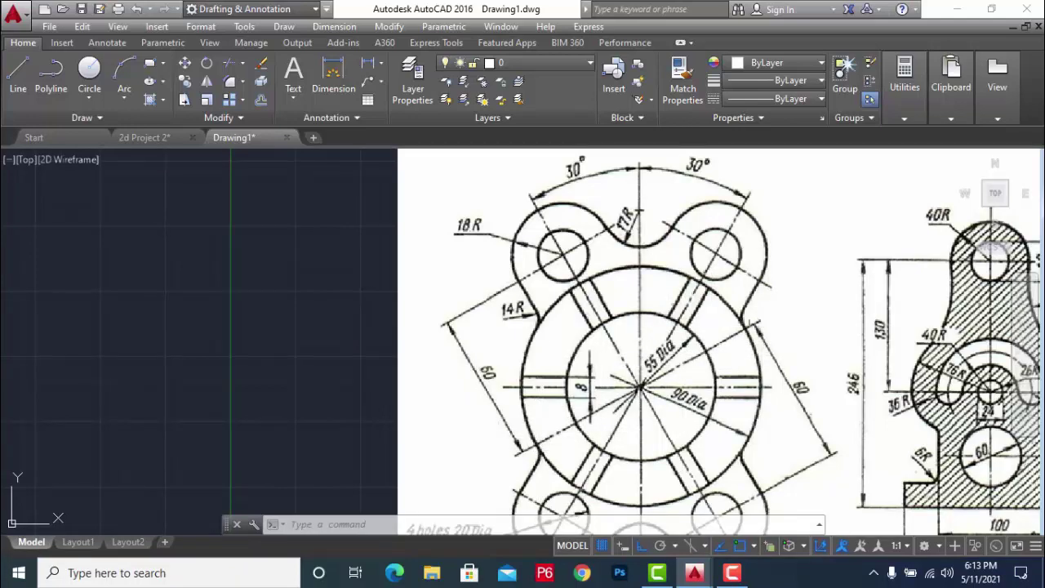
scroll(751, 327, down, 4)
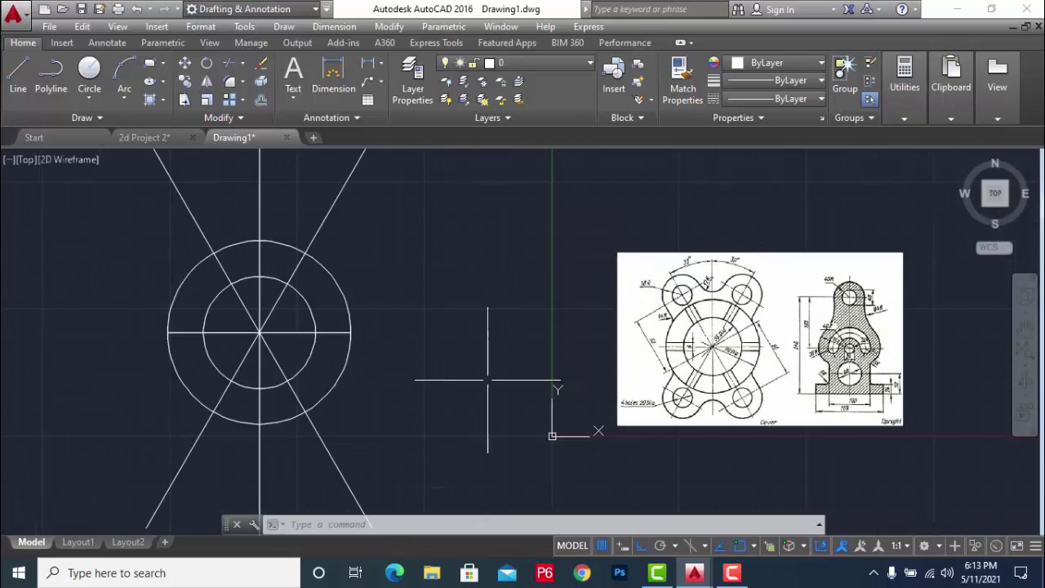
click(234, 332)
key(Escape)
key(Escape)
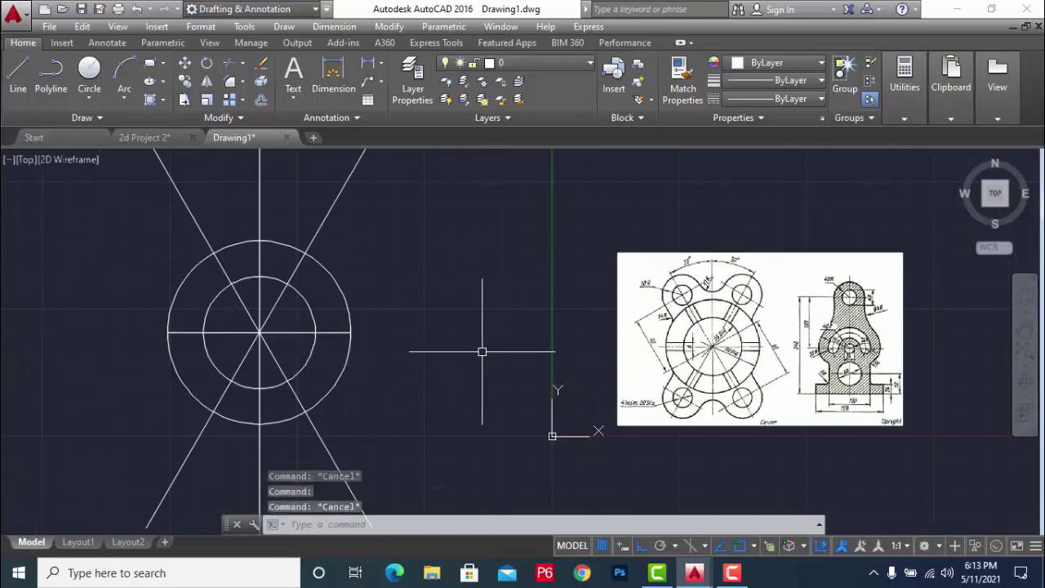
text(RO)
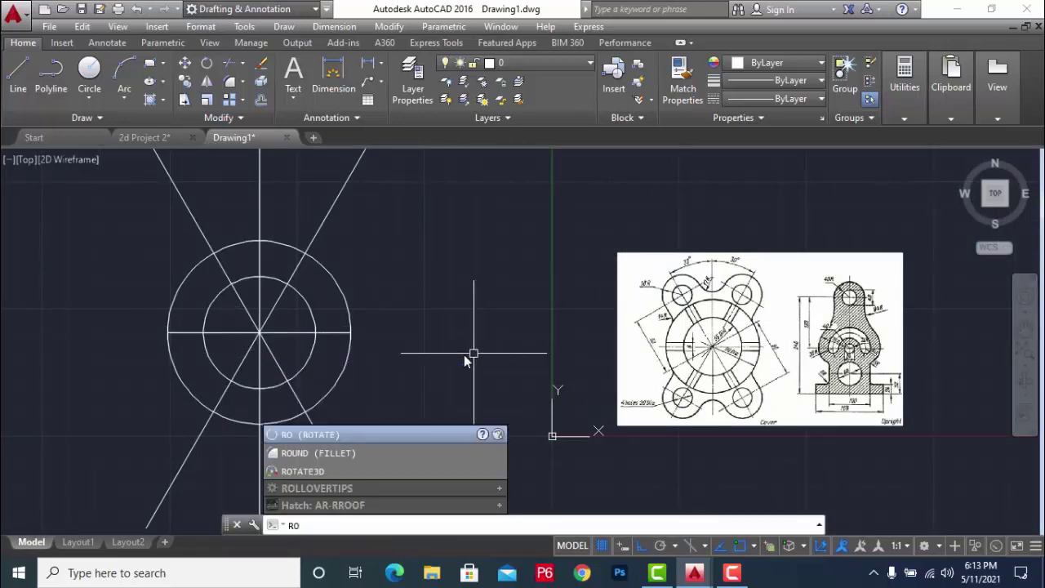
- Rotate the horizontal centre line 30° about the concentric circles' centre
key(Return)
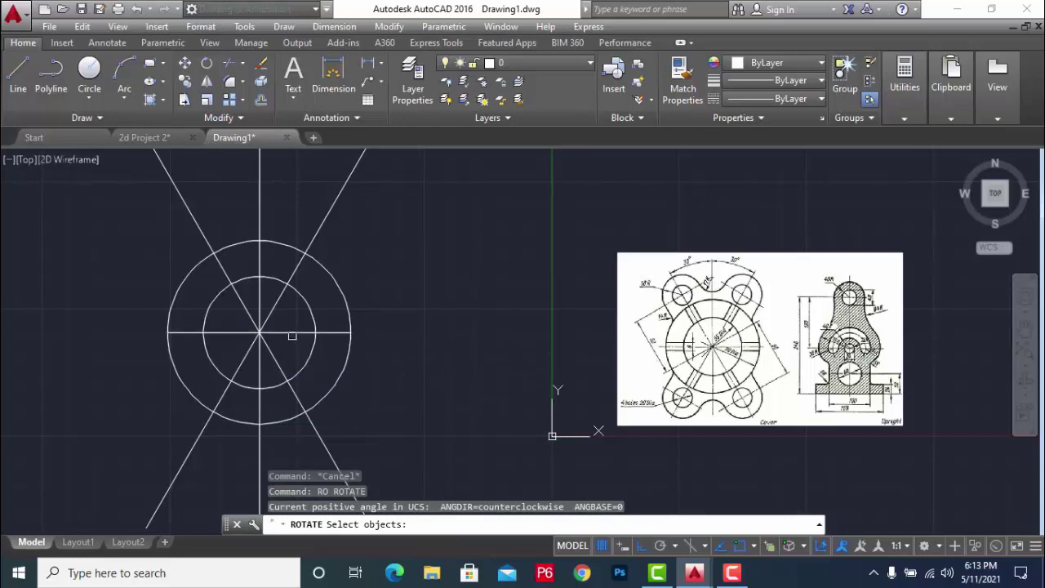
click(293, 333)
key(Return)
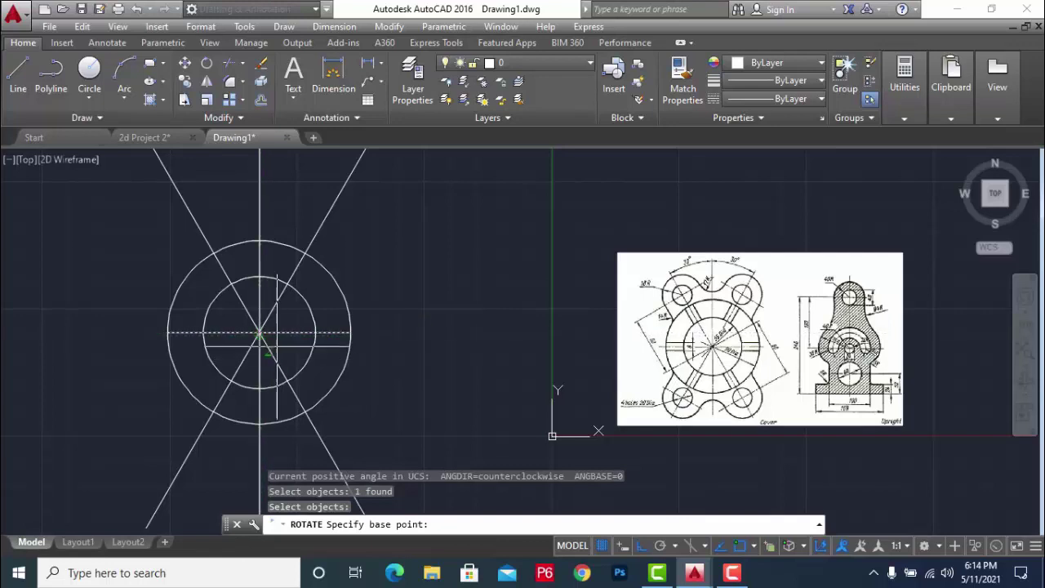
click(260, 333)
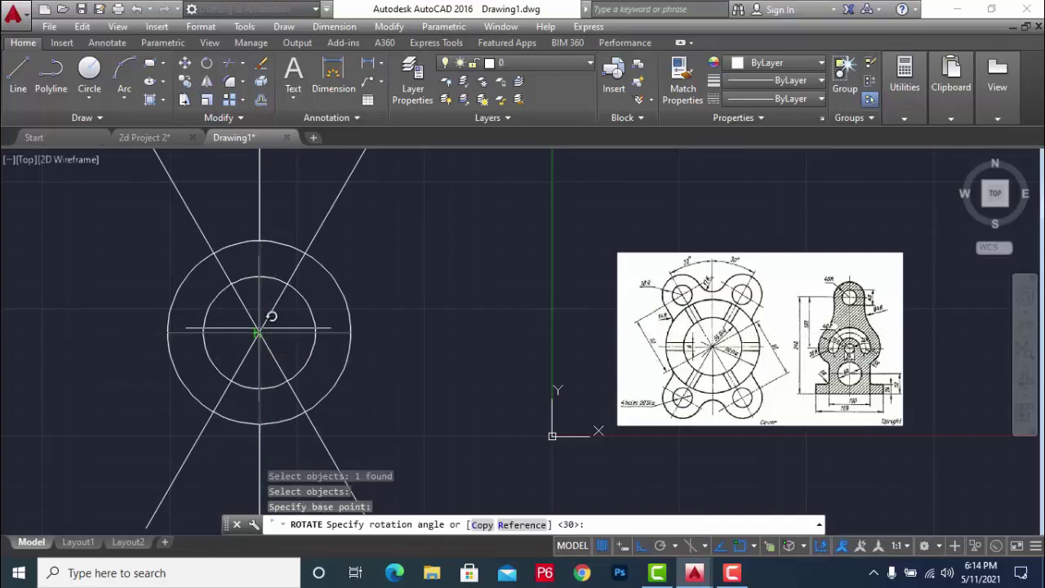
text(30)
key(Return)
- Zoom in and out to inspect the reference image
scroll(428, 404, down, 2)
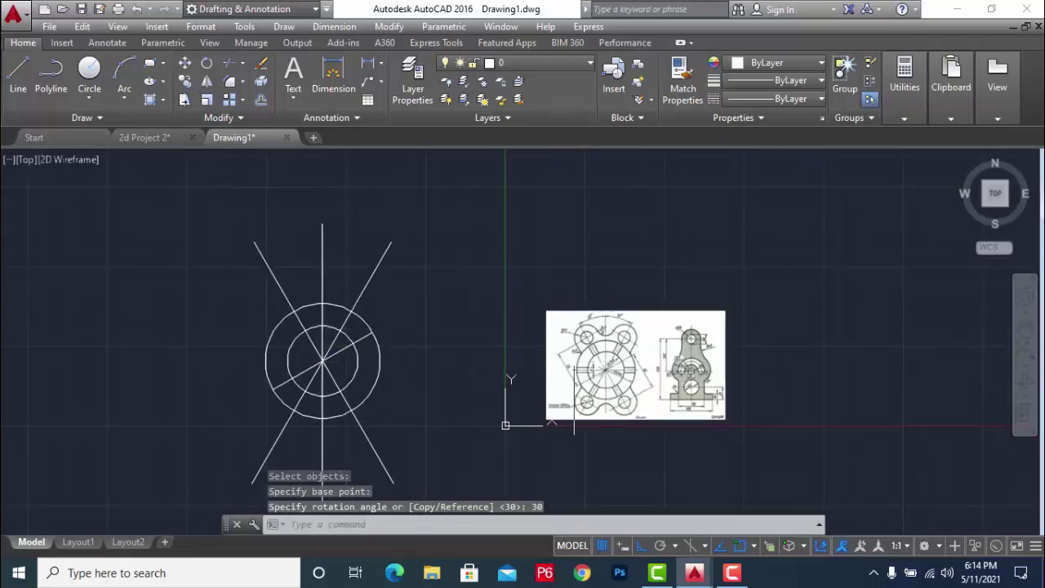
scroll(617, 366, up, 5)
scroll(617, 366, down, 5)
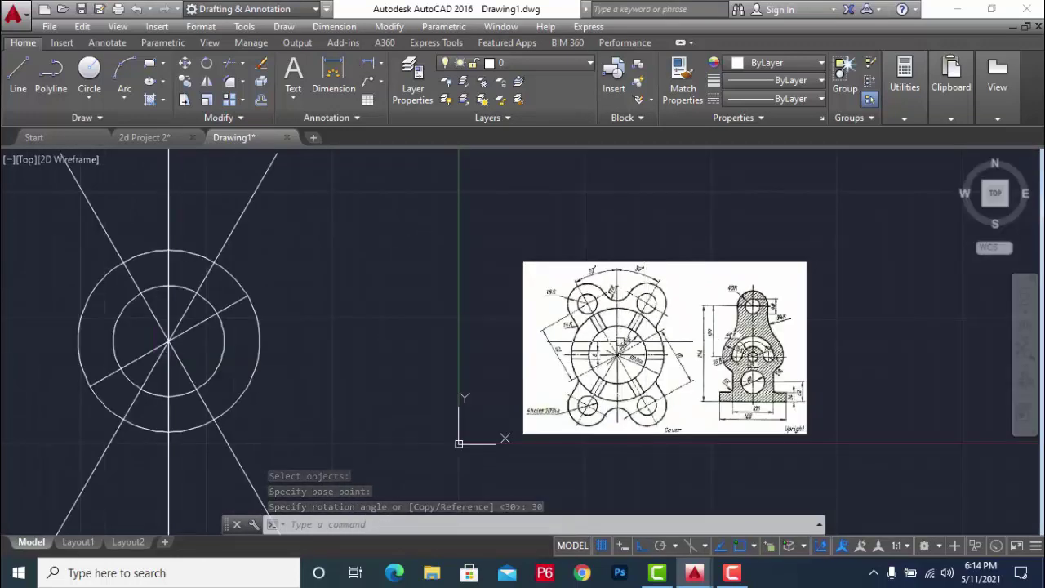
scroll(641, 343, up, 4)
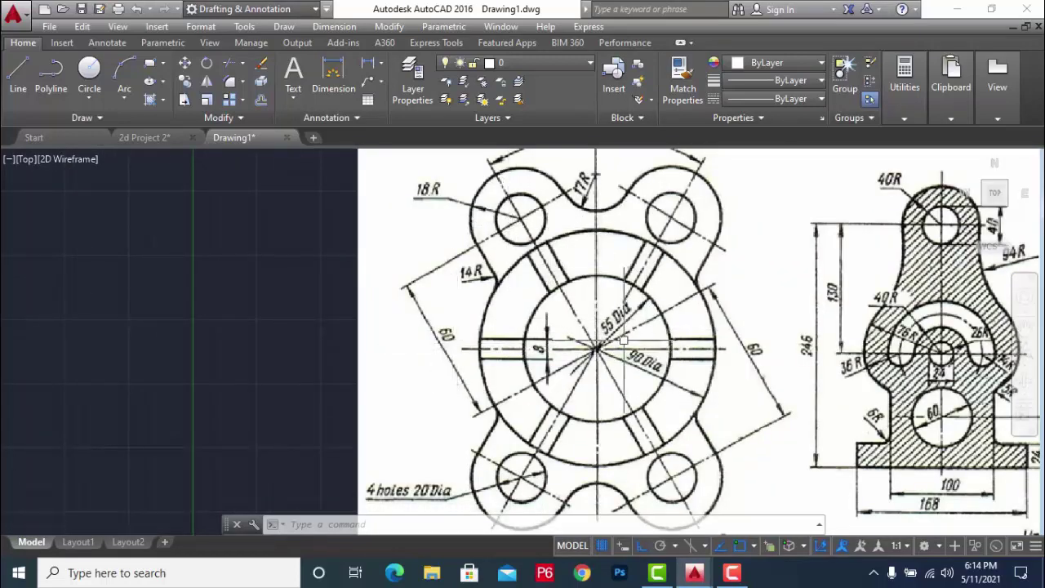
scroll(490, 347, down, 5)
scroll(345, 338, up, 2)
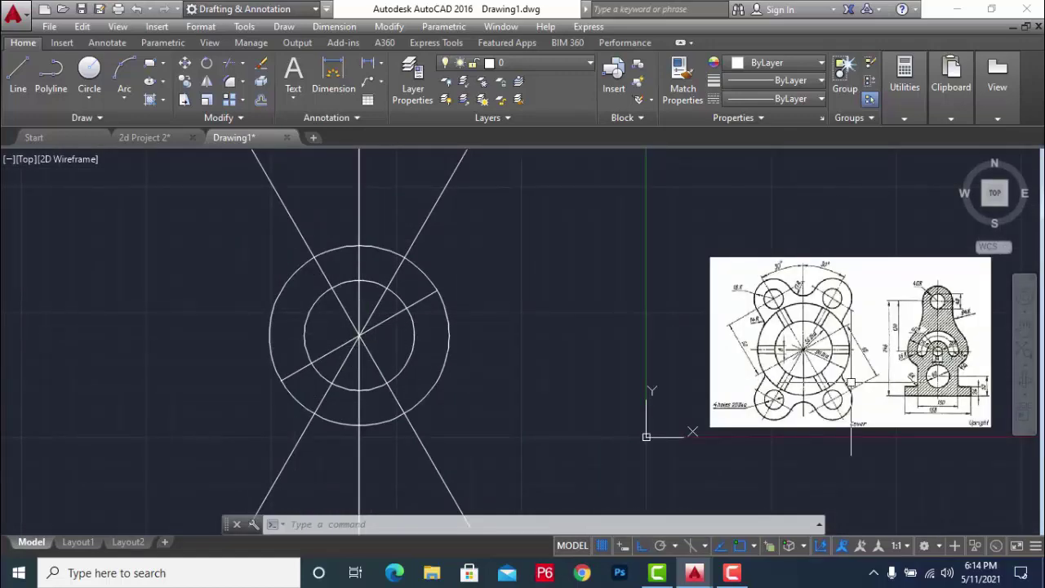
scroll(842, 350, up, 8)
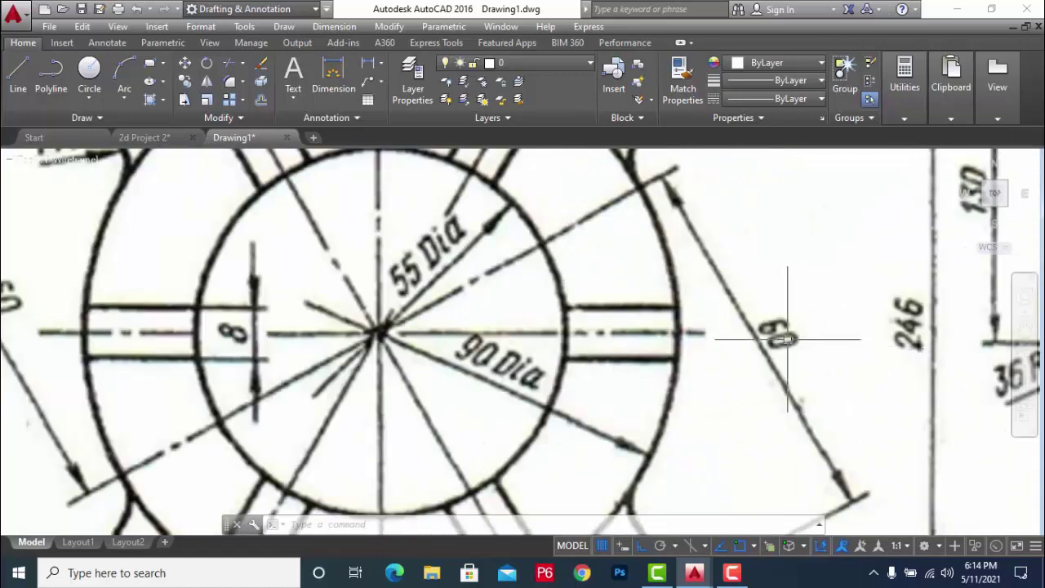
scroll(812, 322, down, 7)
scroll(817, 339, down, 2)
scroll(817, 339, up, 2)
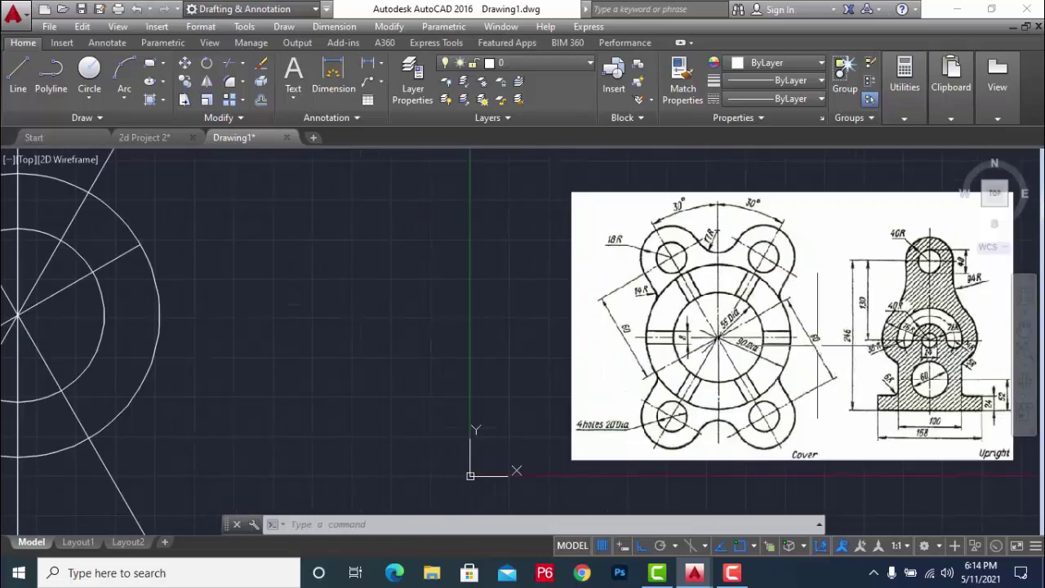
scroll(686, 351, down, 2)
key(Escape)
key(Escape)
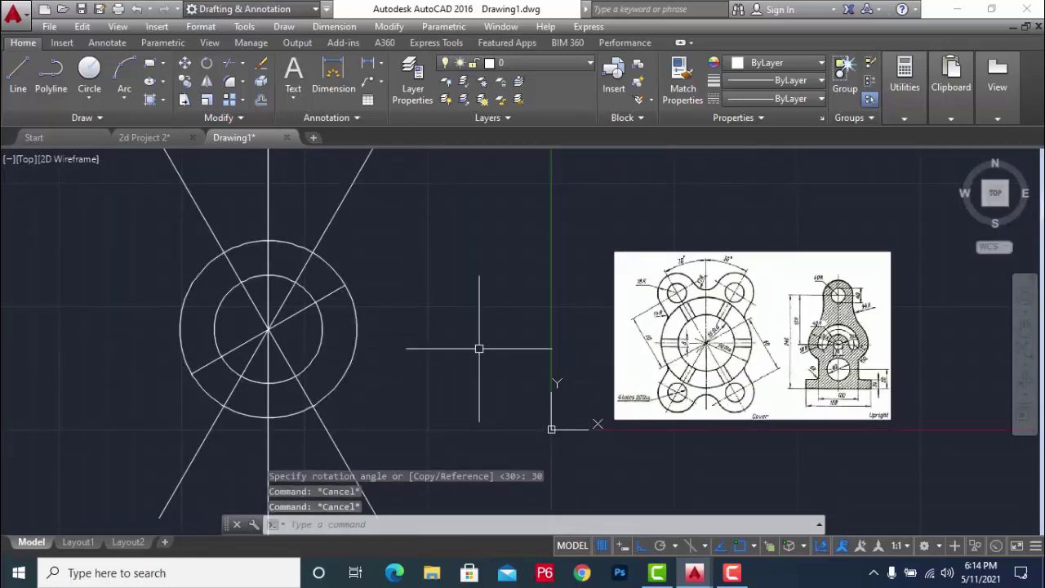
- Offset the 30° centre line by 60 to both the upper and lower sides
text(o)
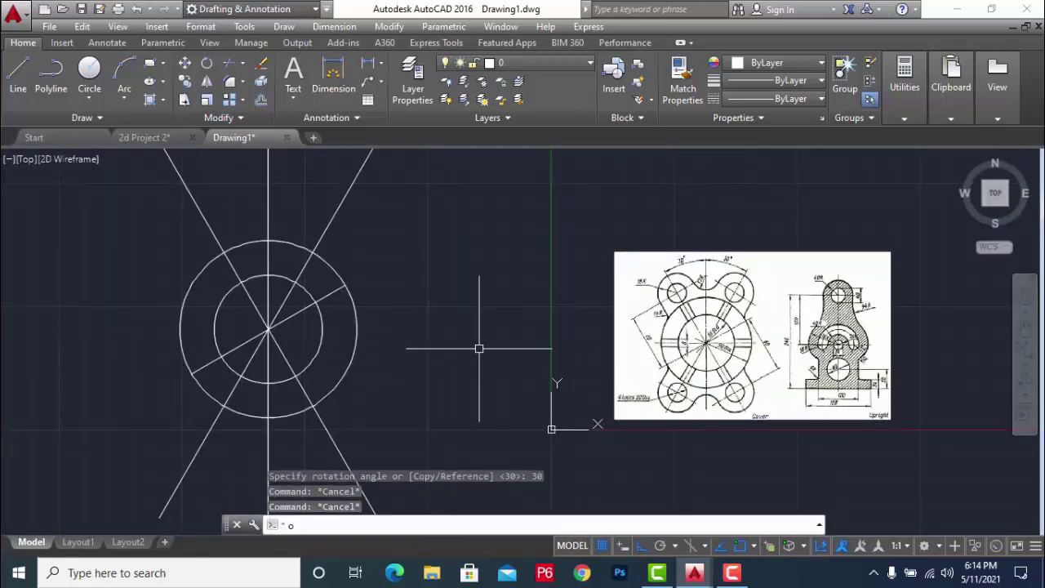
key(Return)
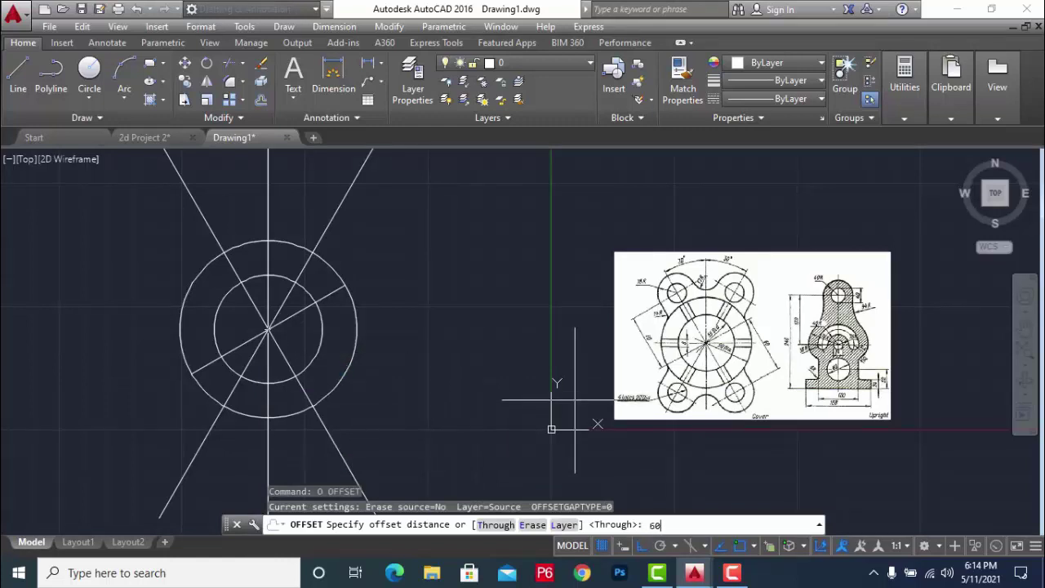
key(Return)
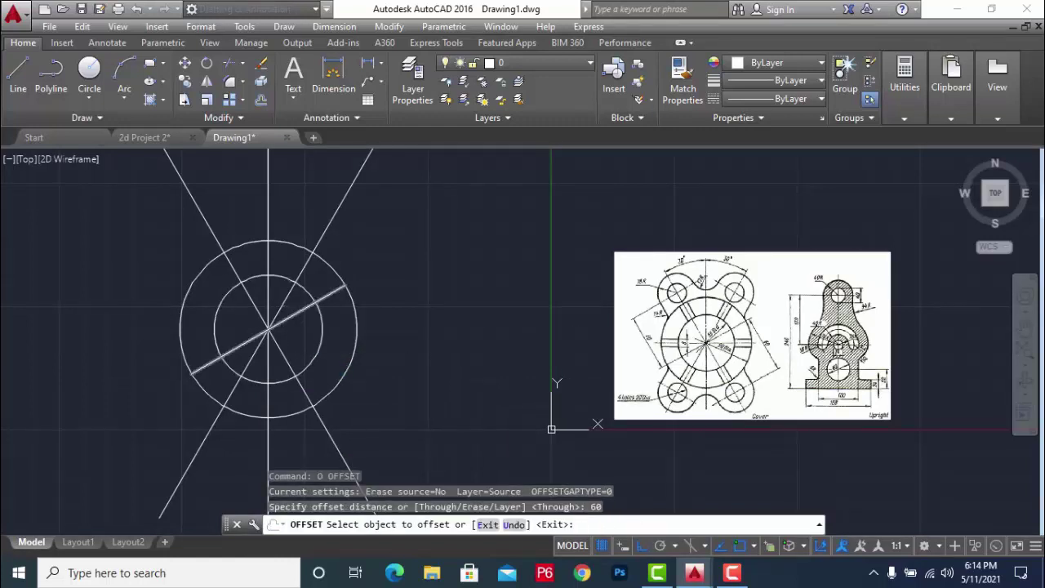
click(327, 297)
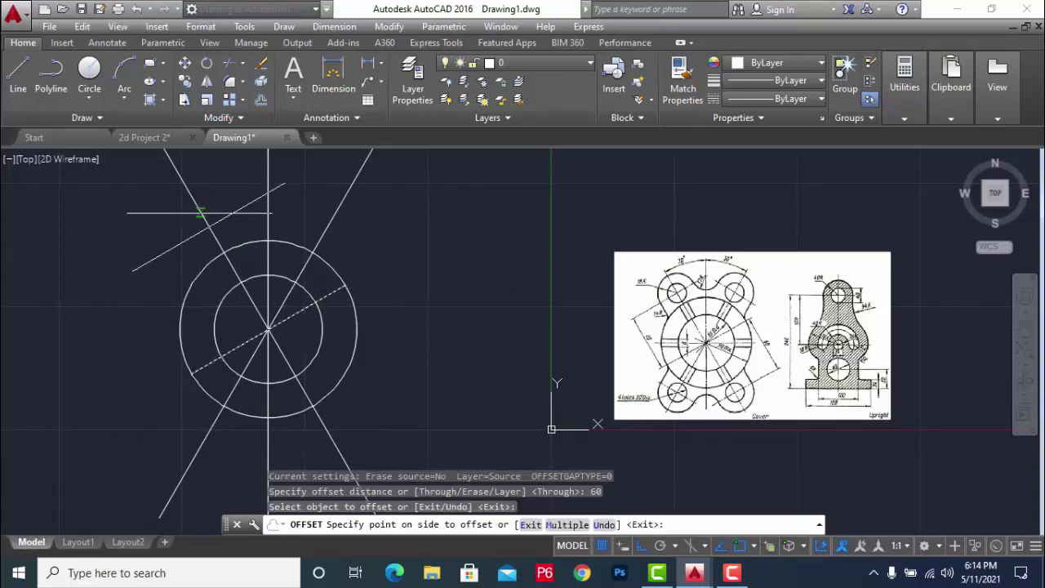
click(216, 193)
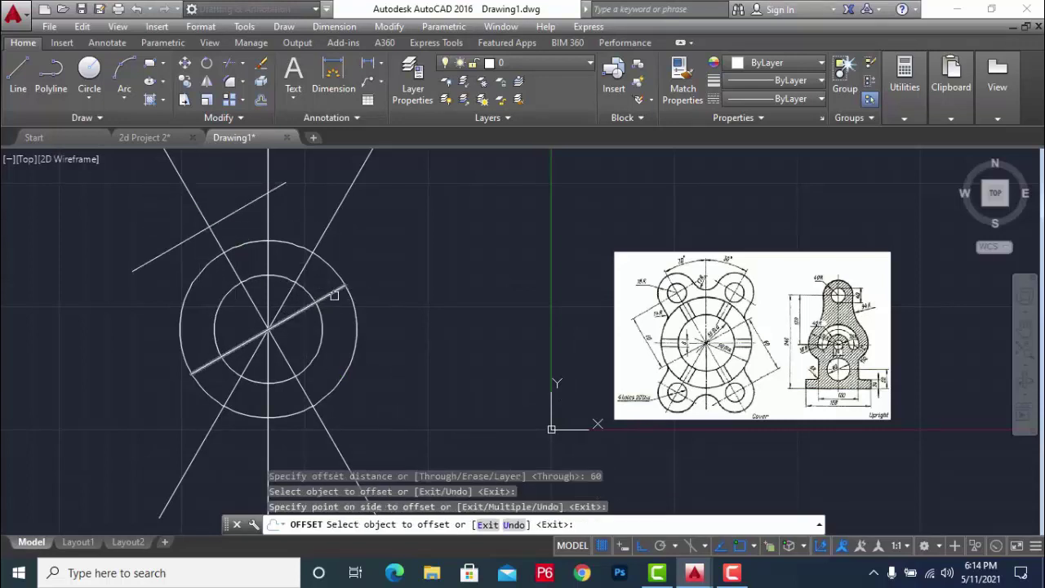
click(335, 299)
click(435, 425)
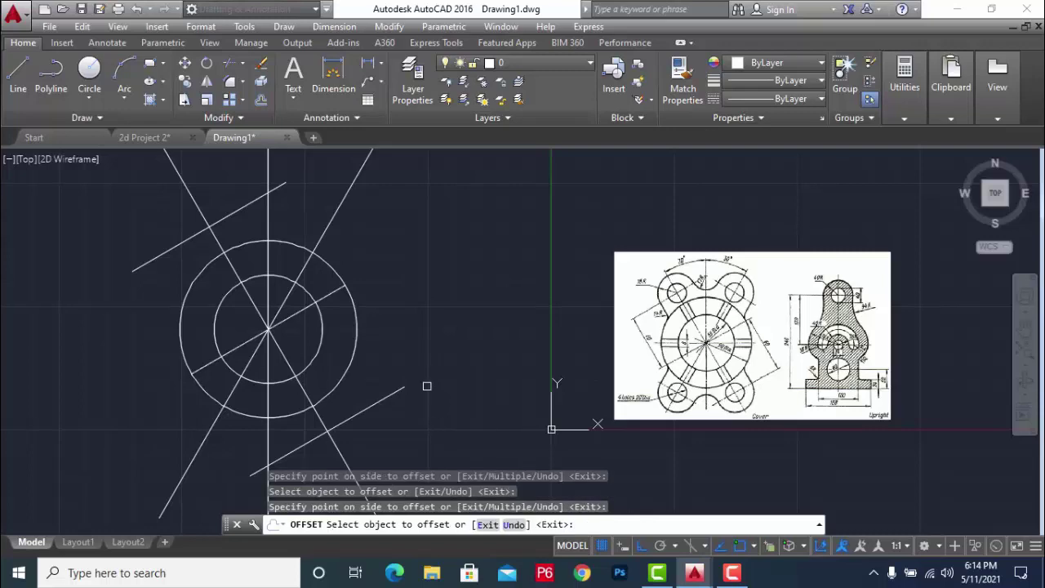
scroll(464, 378, down, 5)
scroll(381, 330, up, 8)
key(Escape)
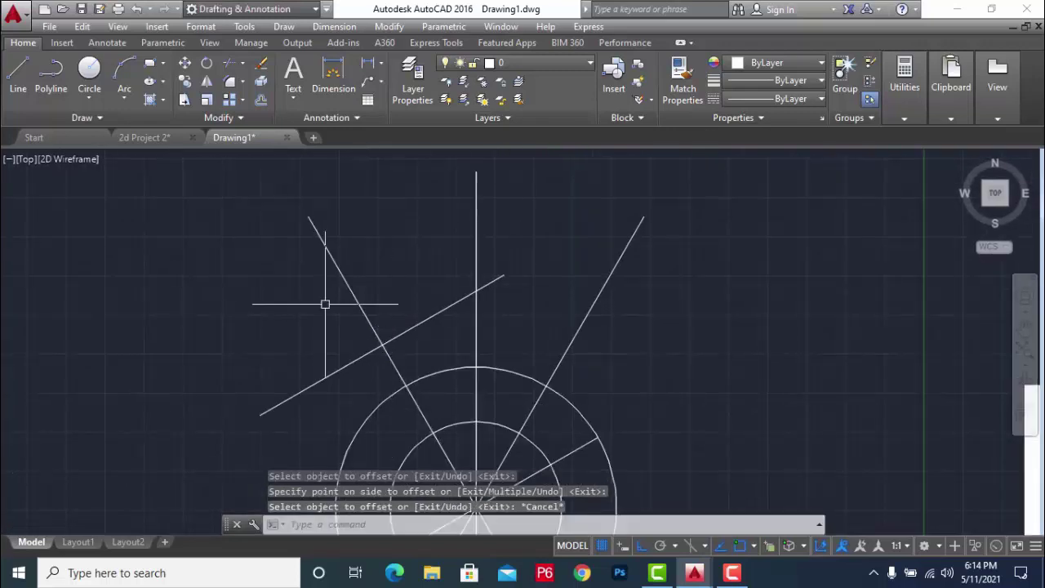
scroll(325, 302, down, 3)
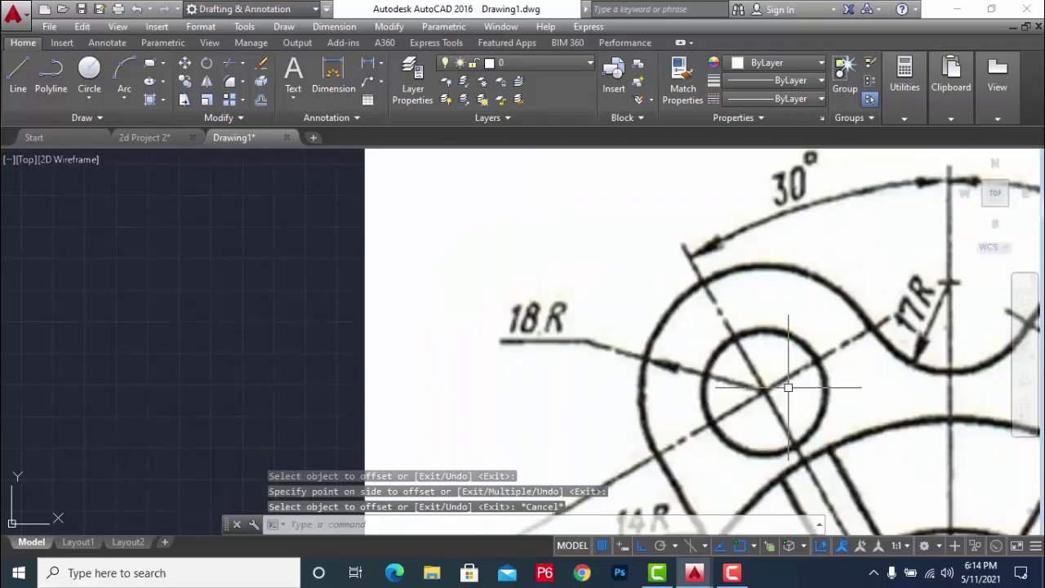
scroll(778, 321, down, 4)
scroll(778, 322, down, 5)
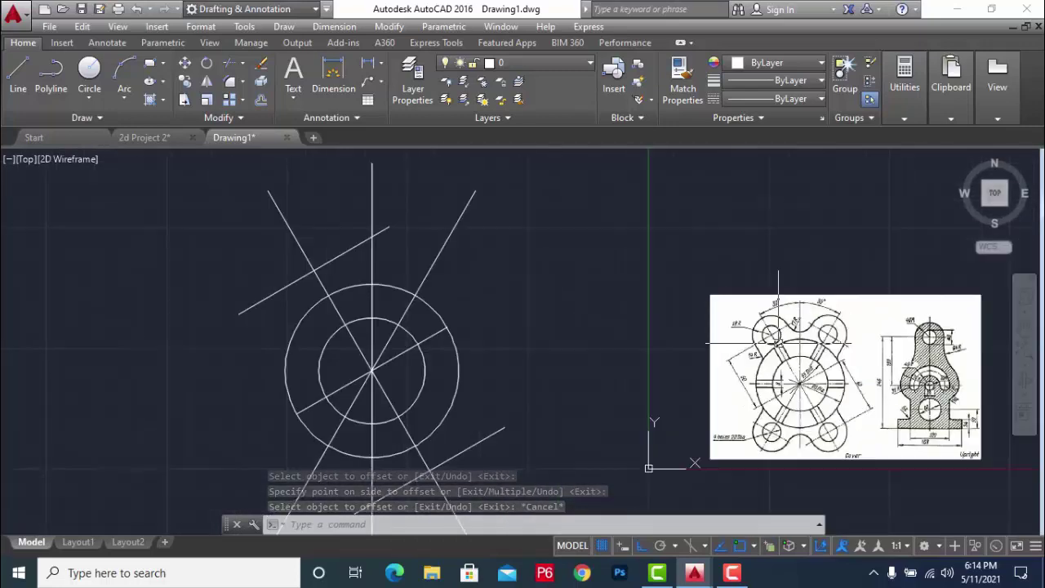
scroll(784, 333, up, 7)
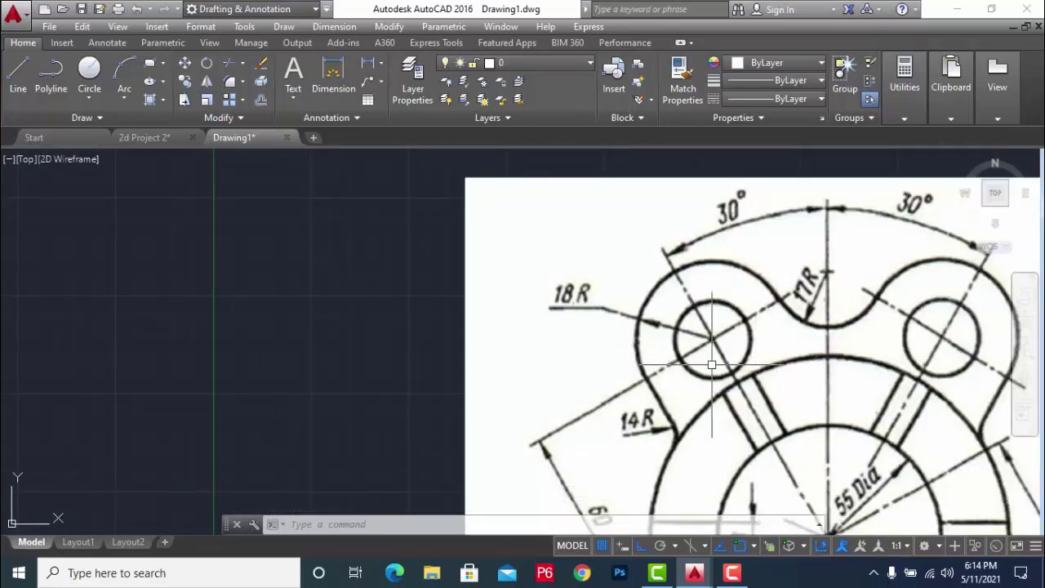
scroll(723, 392, down, 5)
scroll(716, 292, down, 4)
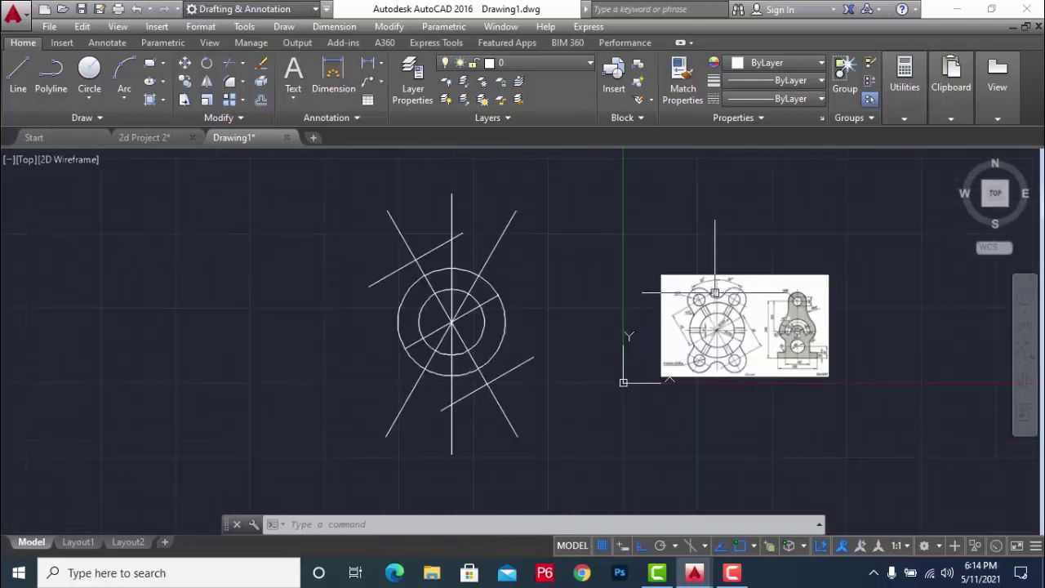
scroll(715, 293, up, 2)
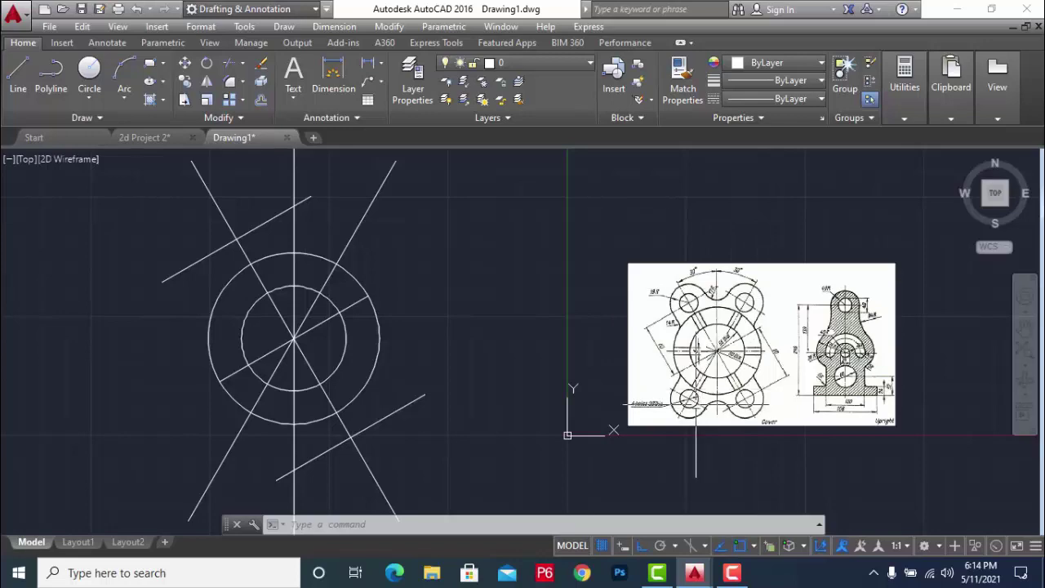
scroll(696, 406, up, 5)
scroll(473, 423, up, 3)
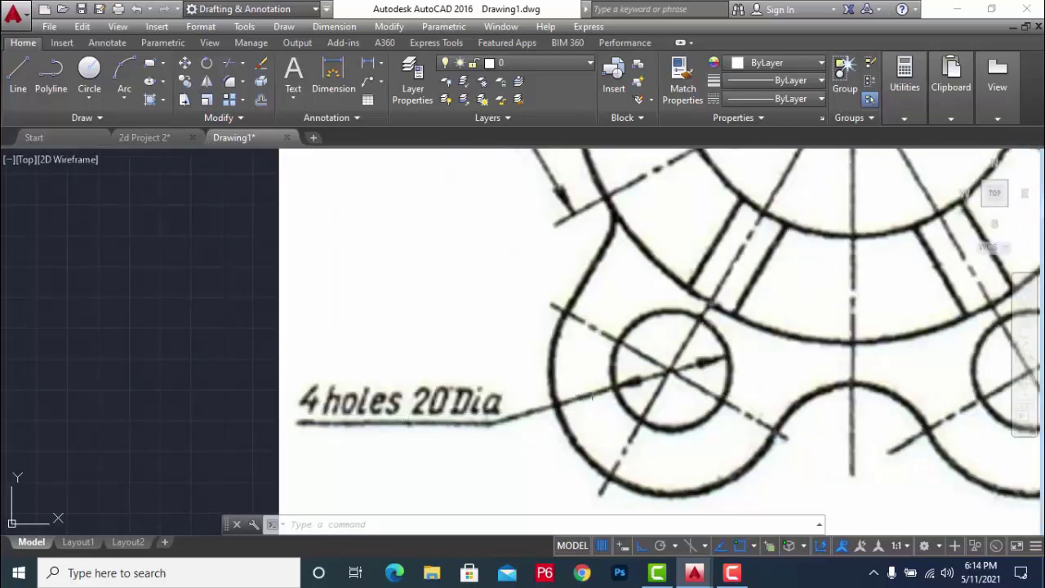
scroll(593, 397, down, 4)
scroll(653, 326, down, 2)
scroll(669, 320, up, 5)
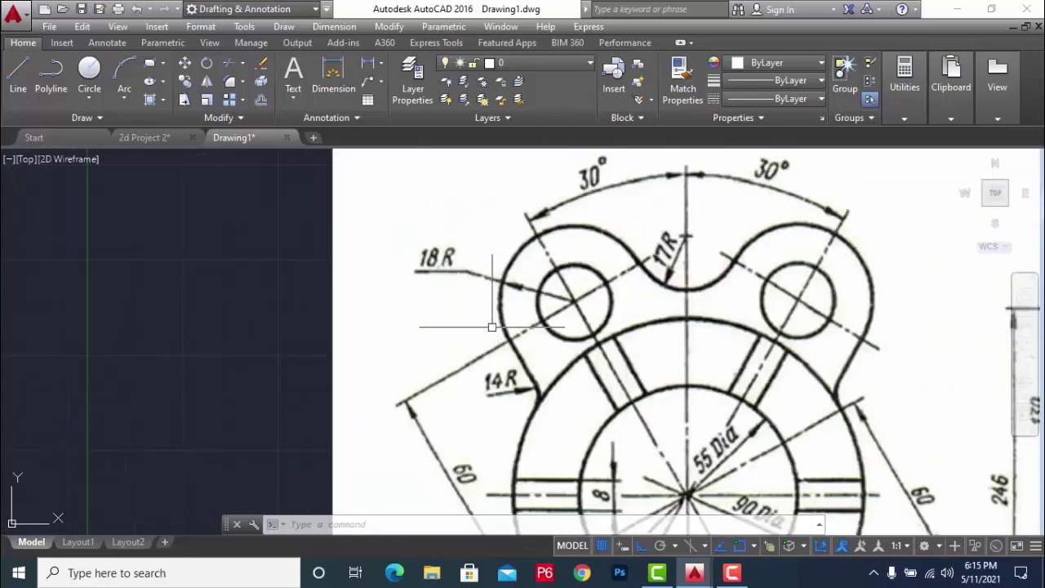
scroll(572, 314, down, 3)
scroll(506, 335, down, 3)
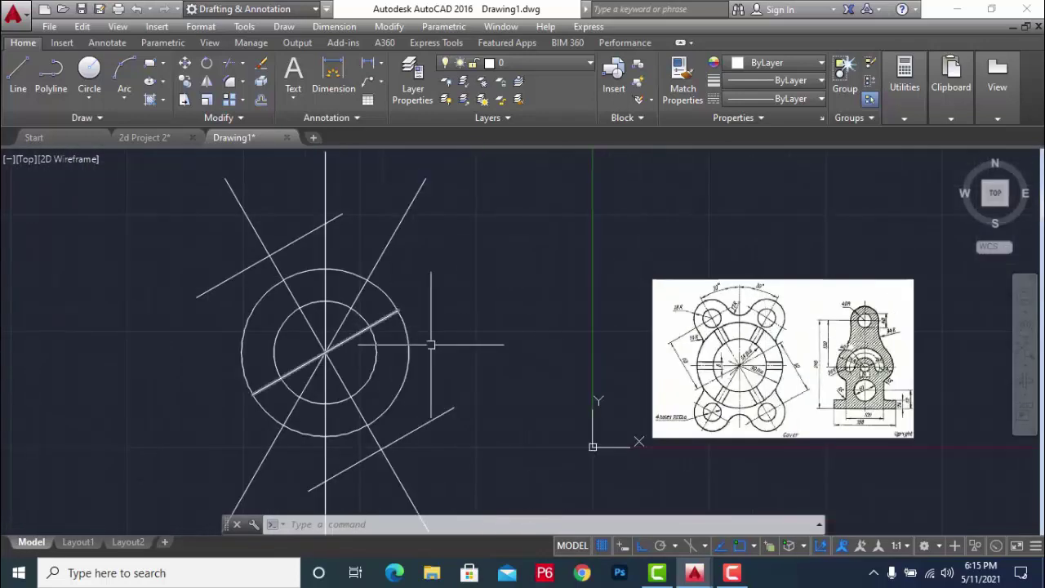
key(Escape)
- Draw a 20-diameter circle where the upper offset line meets the left diagonal
text(c)
key(Return)
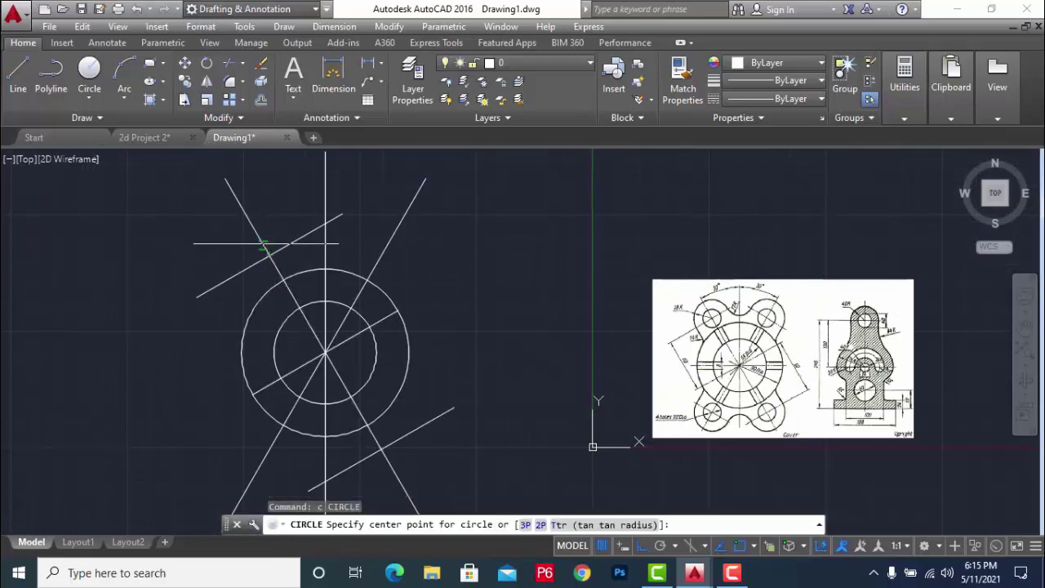
click(268, 255)
text(d)
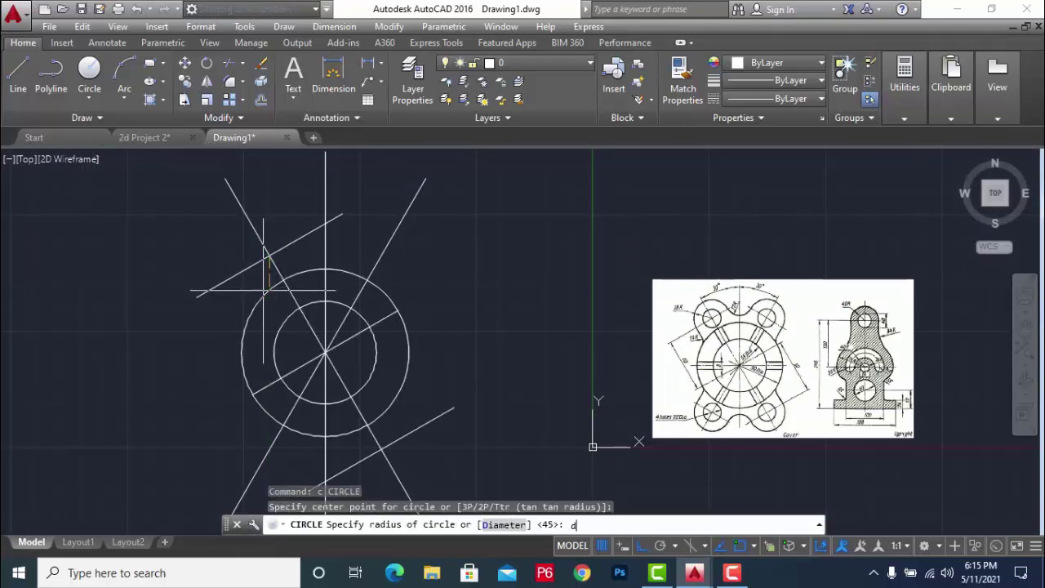
key(Return)
text(20)
key(Return)
key(Escape)
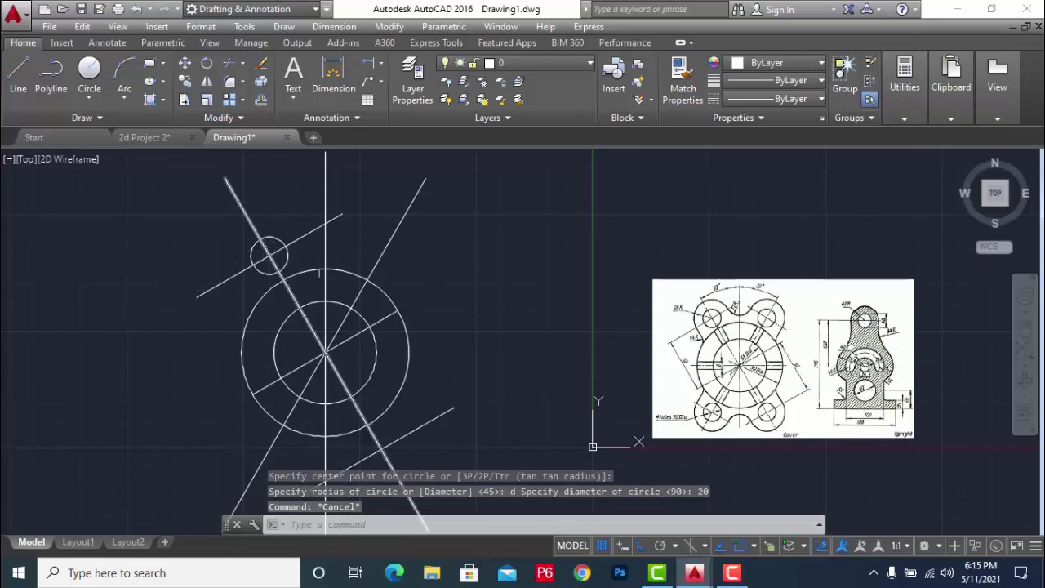
- Add a radius-18 circle concentric with the 20 hole and frame both circles
scroll(270, 262, up, 2)
text(c)
key(Return)
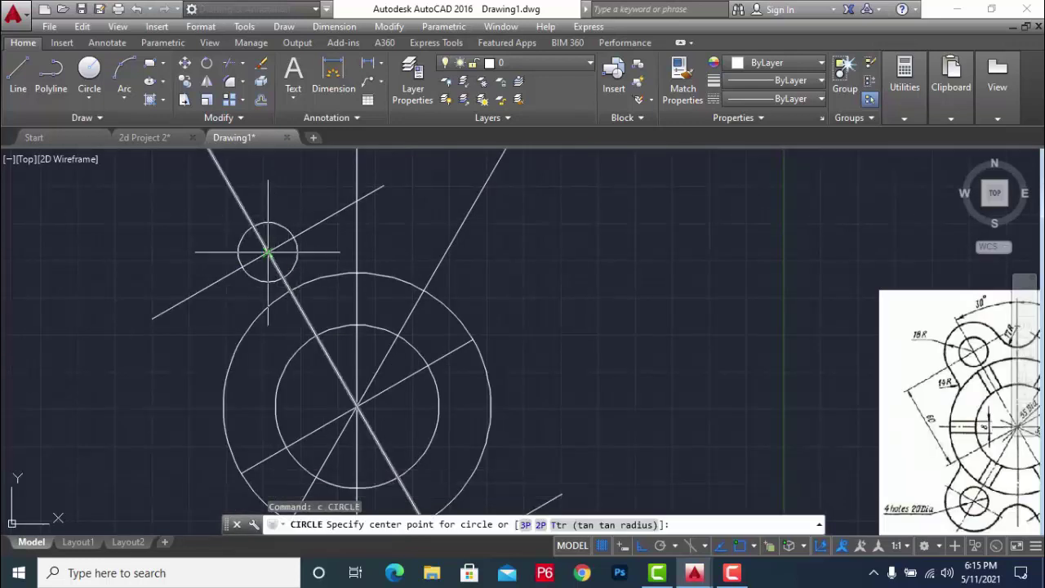
click(268, 252)
text(1)
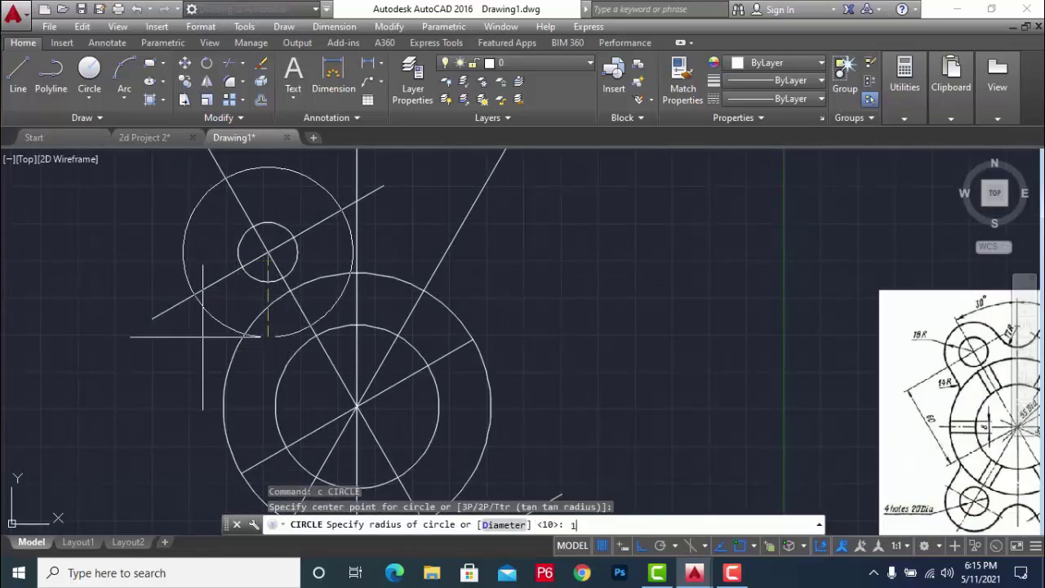
key(Return)
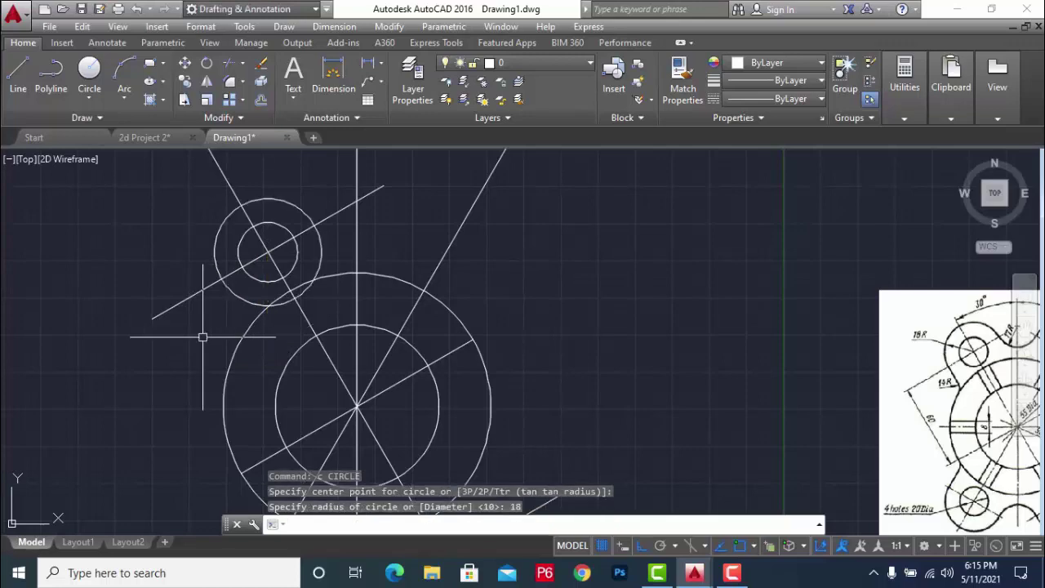
key(Escape)
scroll(408, 245, down, 1)
scroll(300, 183, up, 3)
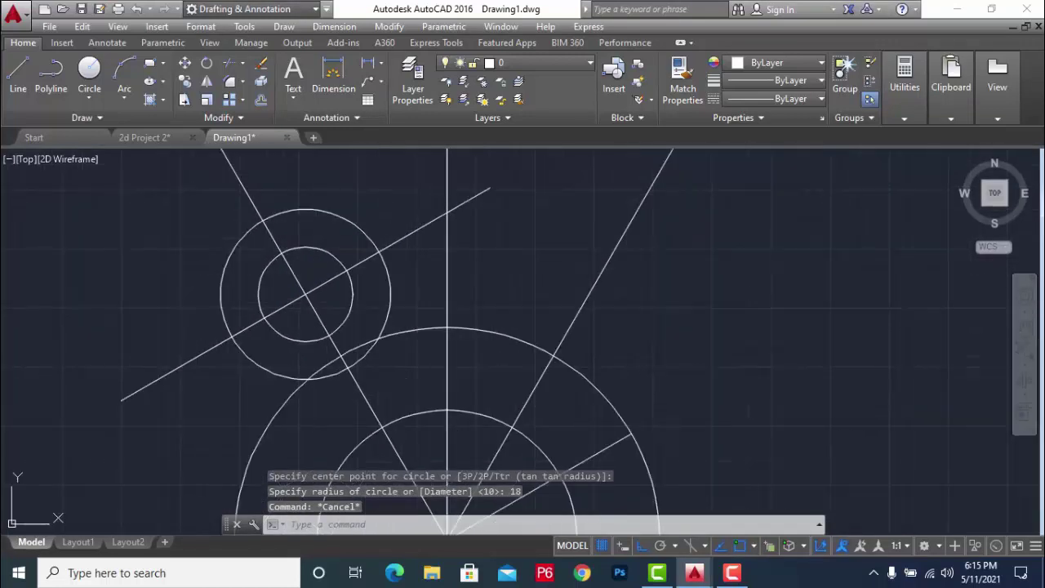
scroll(494, 290, down, 2)
middle_drag(490, 327, 177, 272)
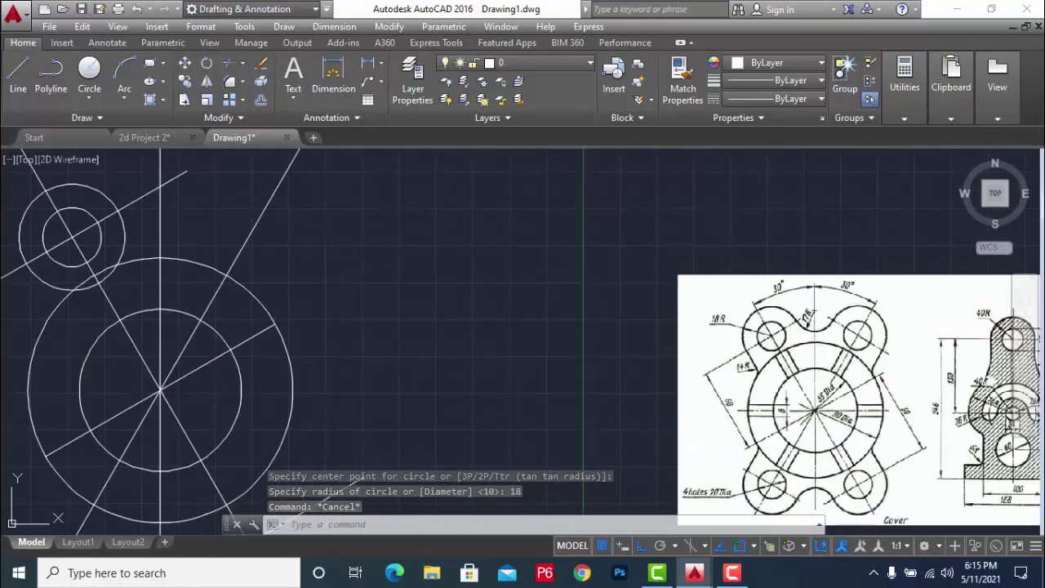
scroll(530, 327, down, 2)
scroll(377, 333, up, 2)
- Start a line at the line–circle intersection, then abandon it
key(Escape)
key(Escape)
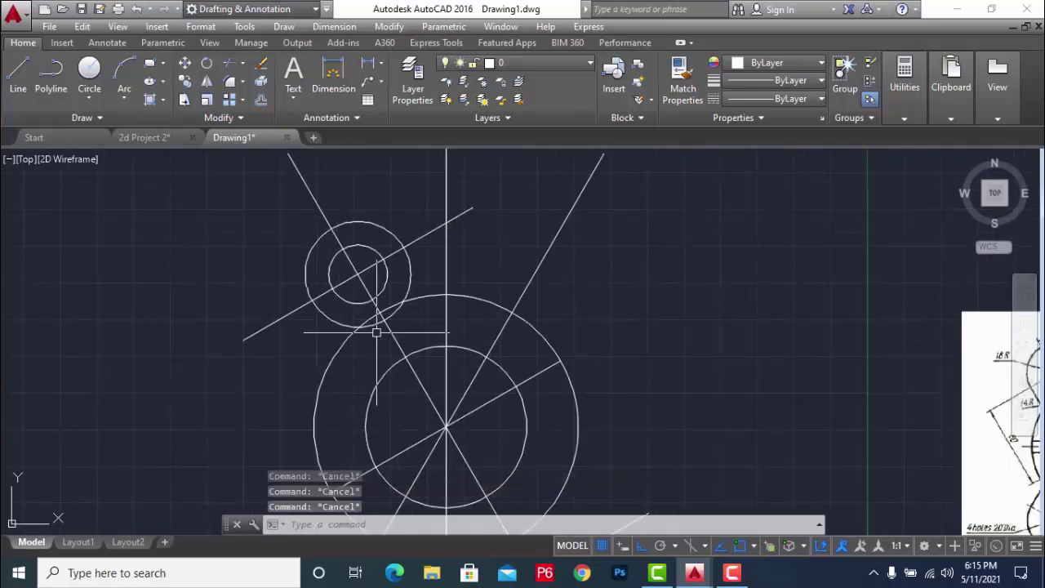
text(l)
key(Return)
scroll(417, 249, up, 4)
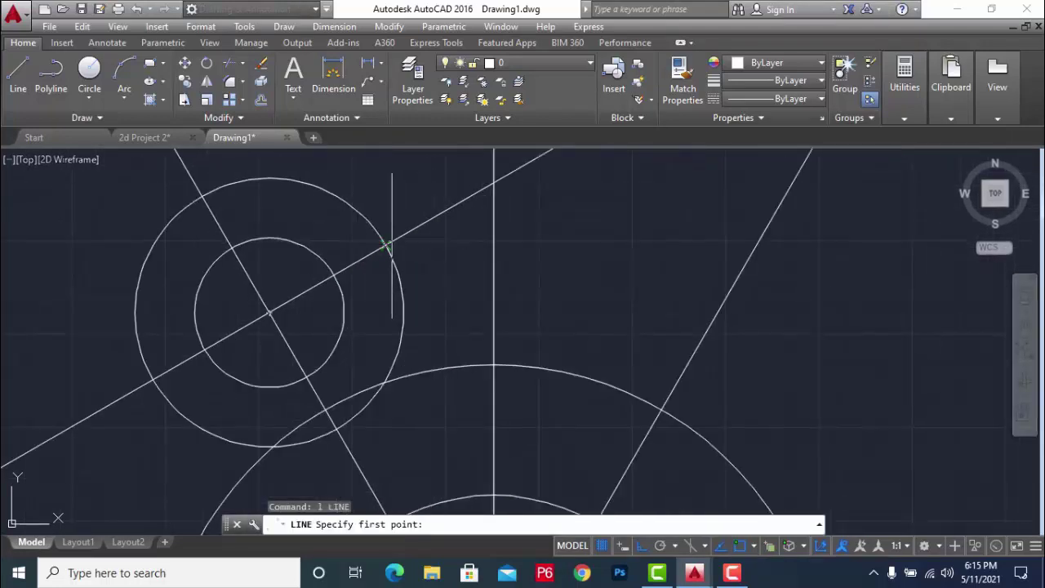
click(385, 245)
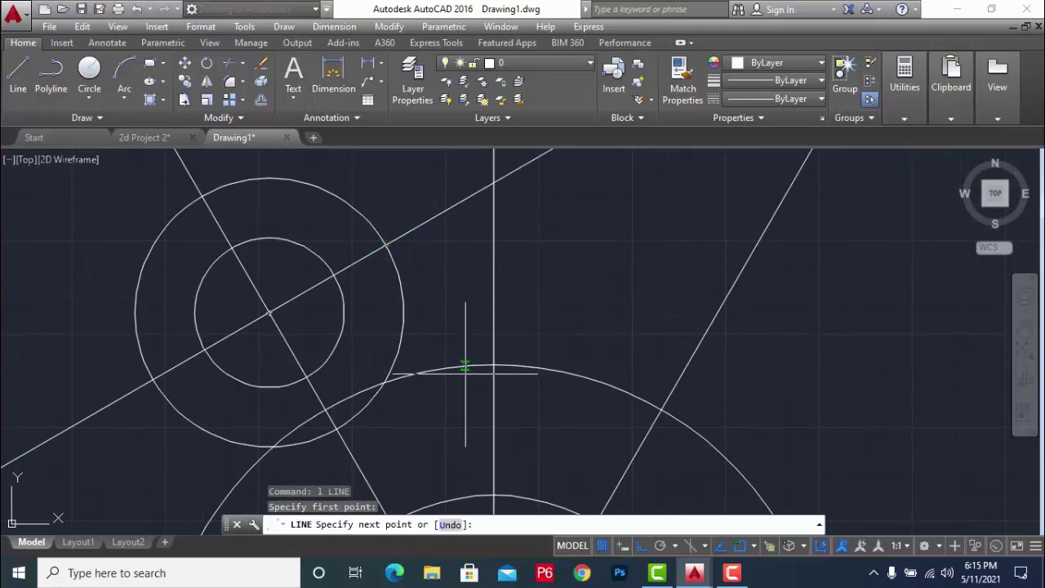
scroll(450, 266, down, 4)
key(Escape)
key(Escape)
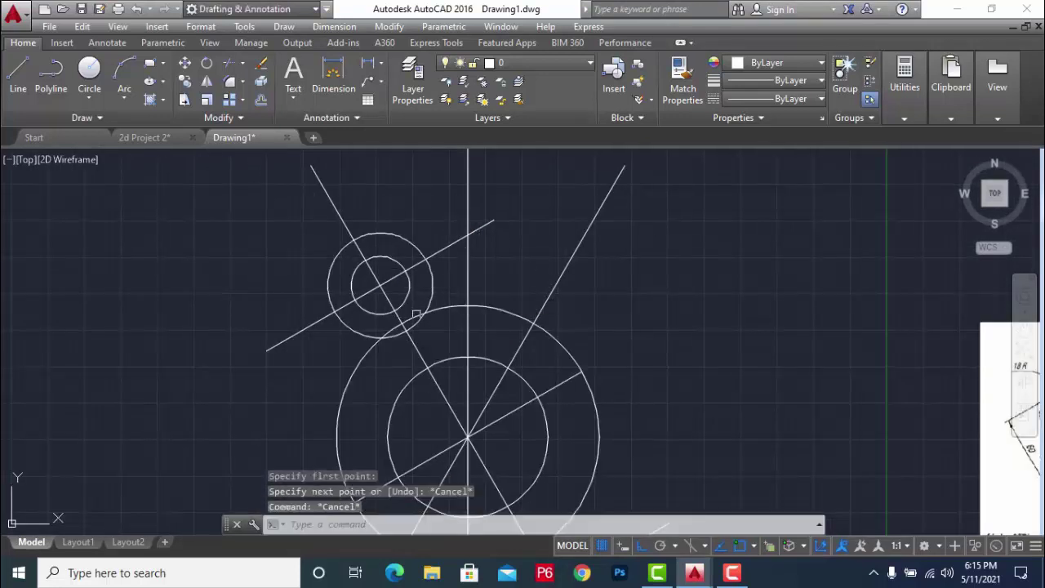
- Copy the slanted centre line from the hole centre so it's tangent to the R18 circle
click(406, 331)
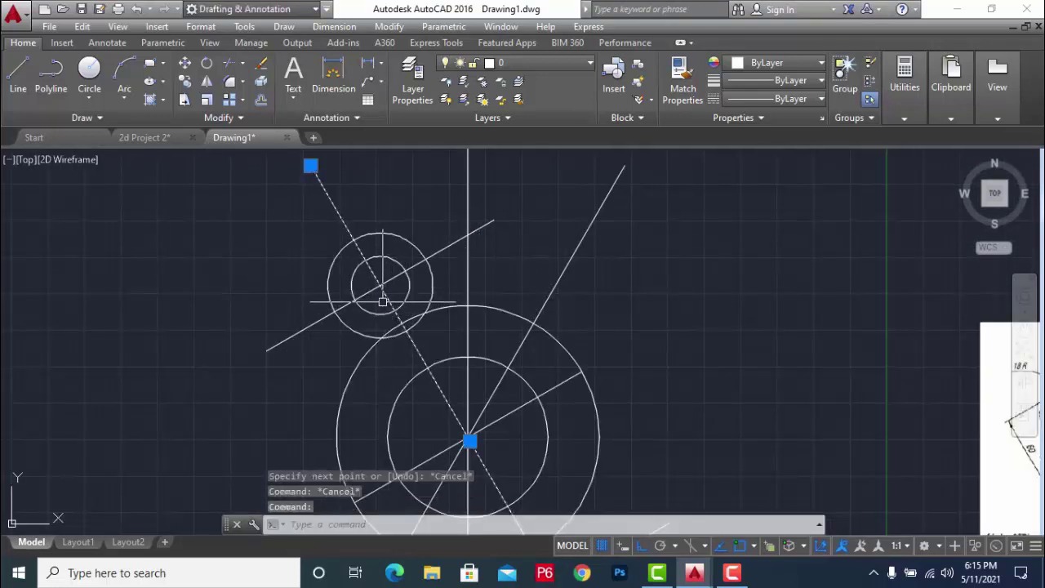
text(co)
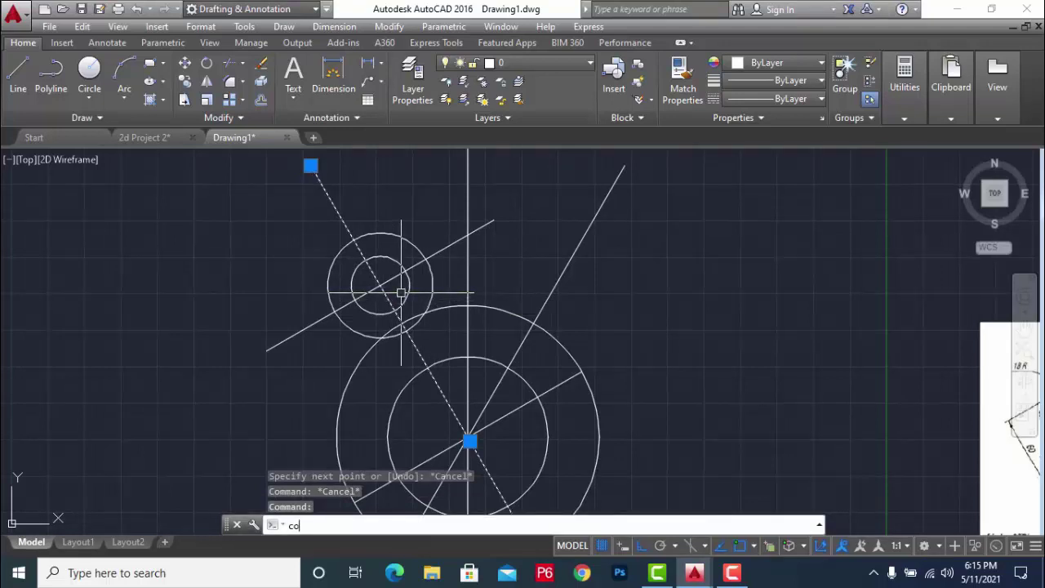
key(Return)
scroll(388, 298, up, 2)
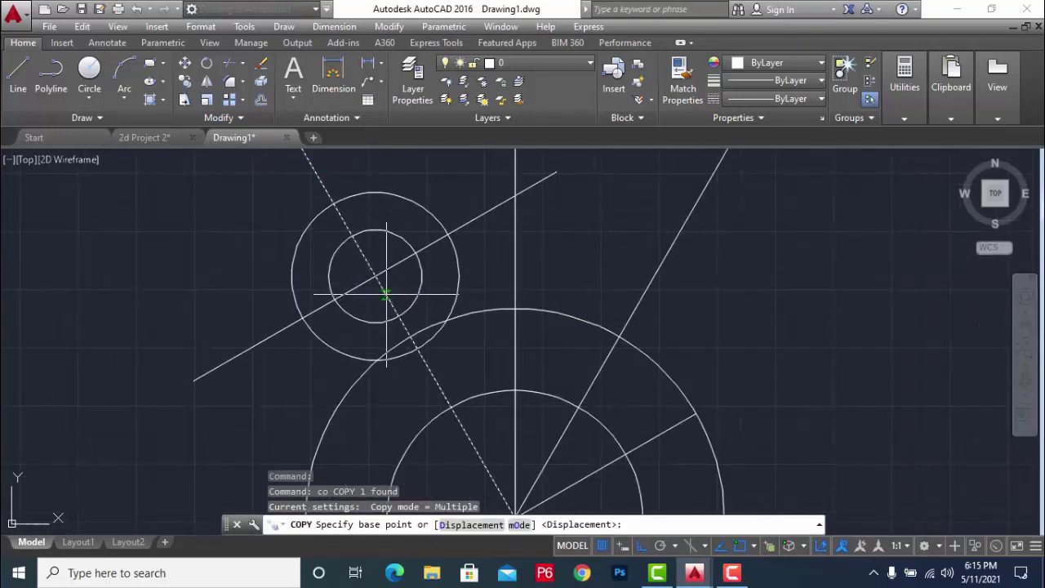
click(374, 277)
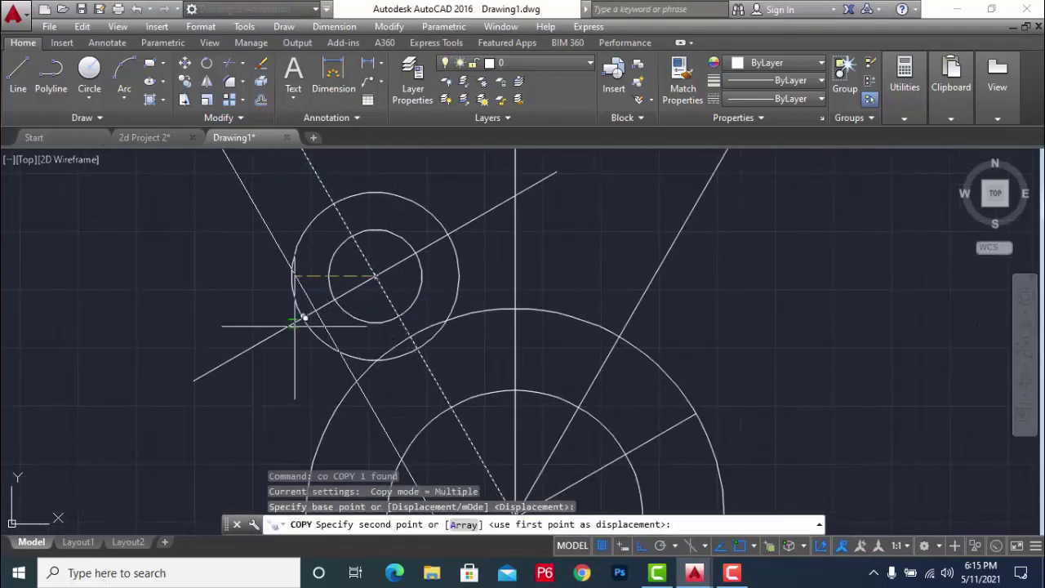
click(303, 318)
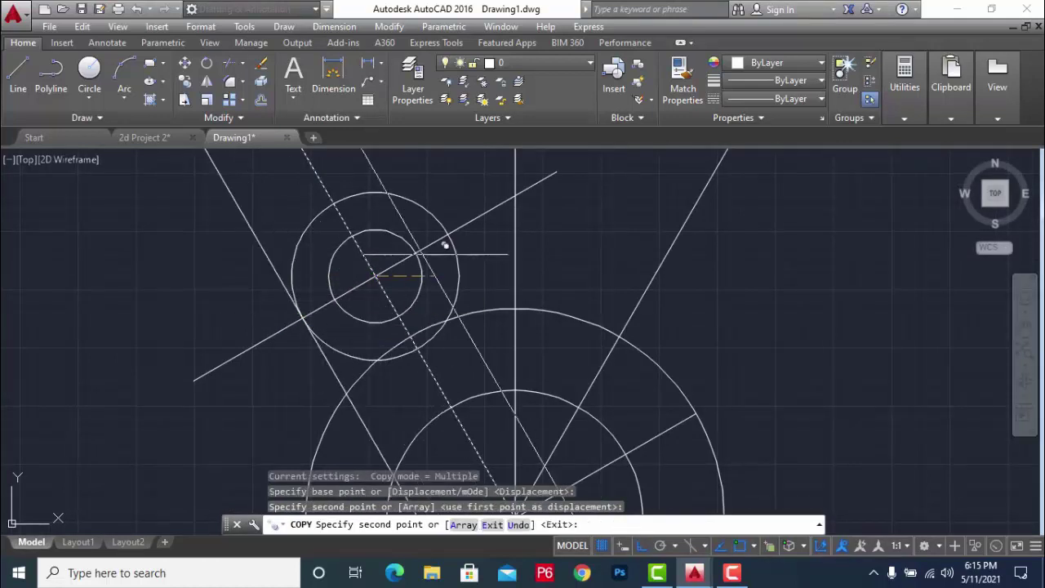
key(Escape)
scroll(501, 229, down, 4)
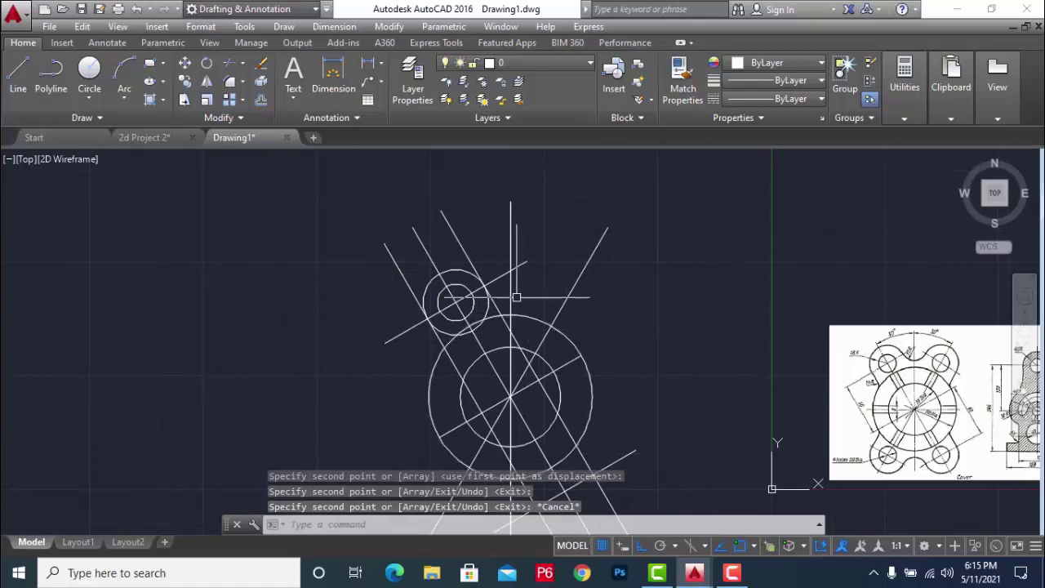
scroll(490, 283, up, 2)
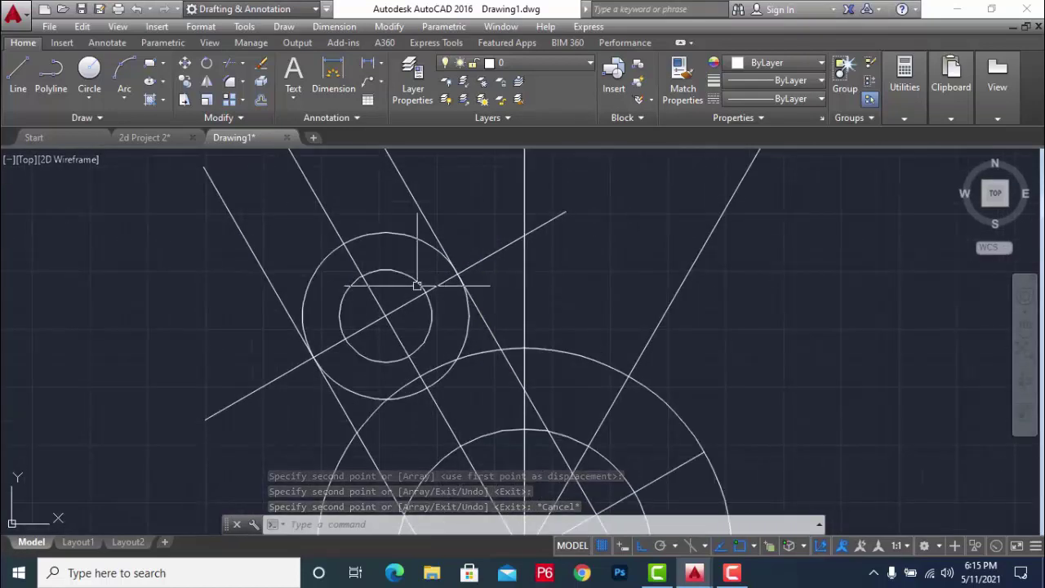
scroll(399, 355, down, 2)
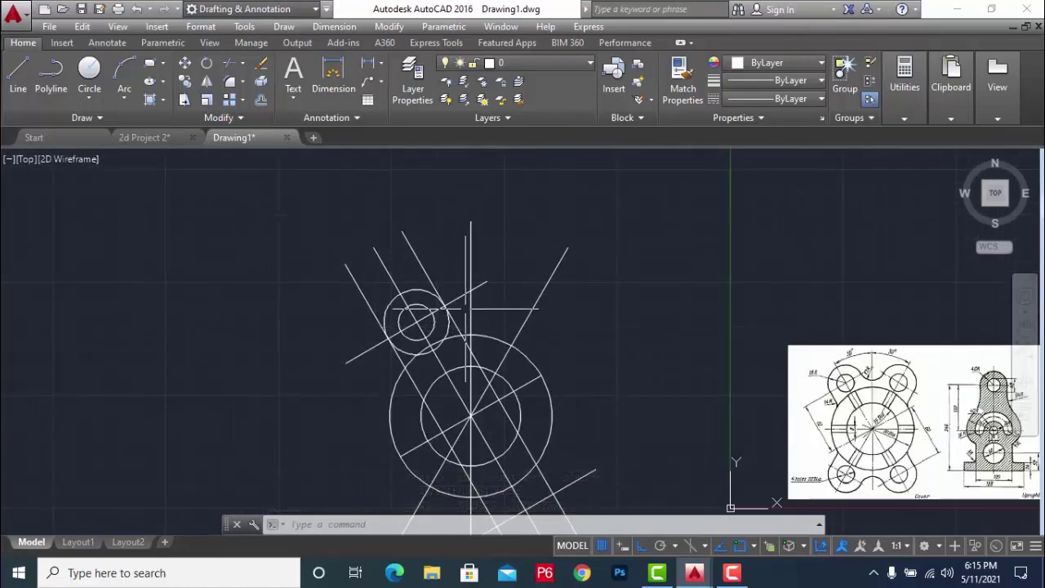
scroll(455, 297, up, 2)
- Trim the line piece above the small circle and erase the leftover arc
key(Escape)
key(Escape)
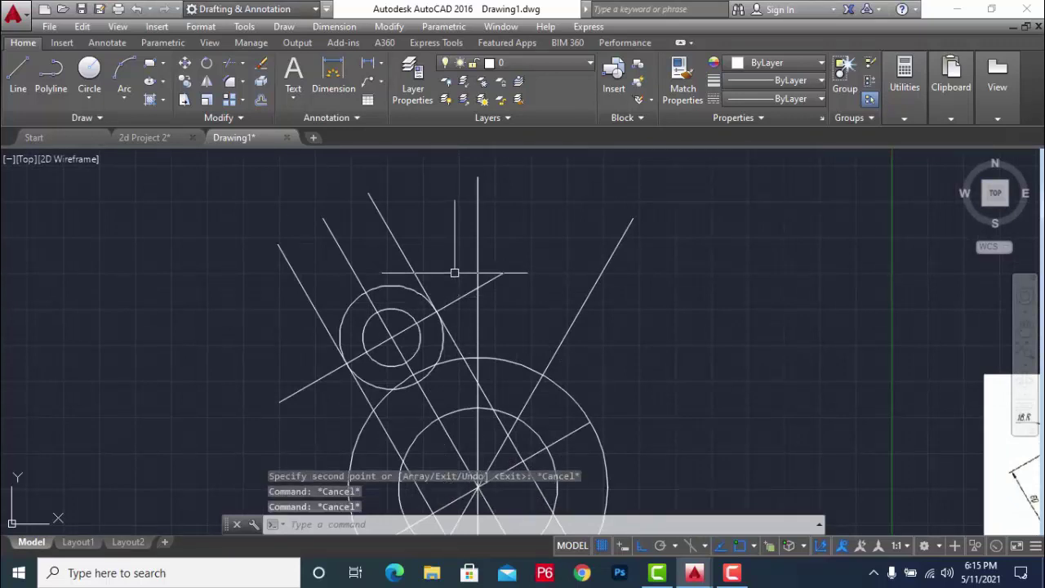
key(Escape)
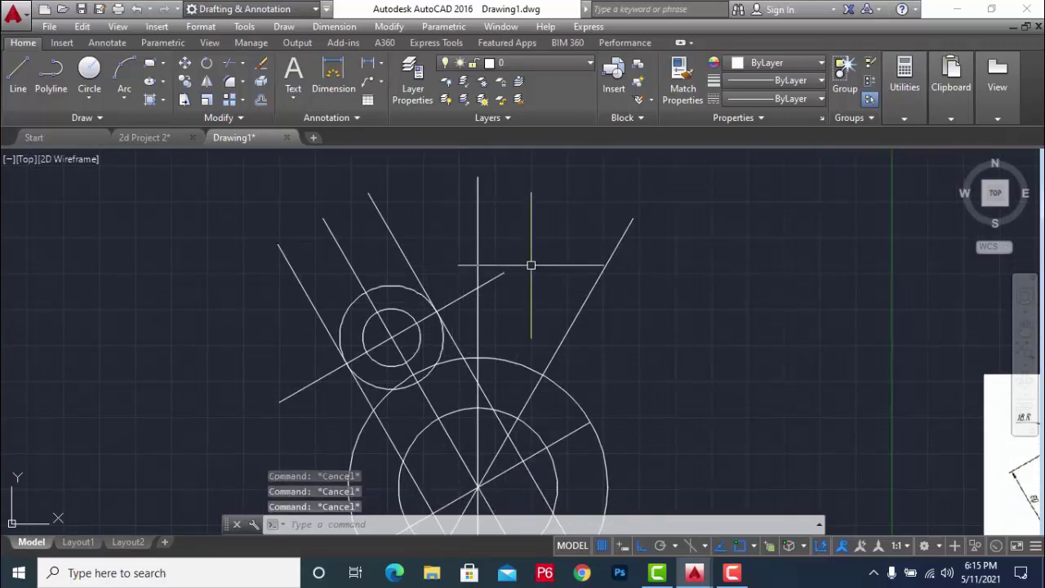
text(TR)
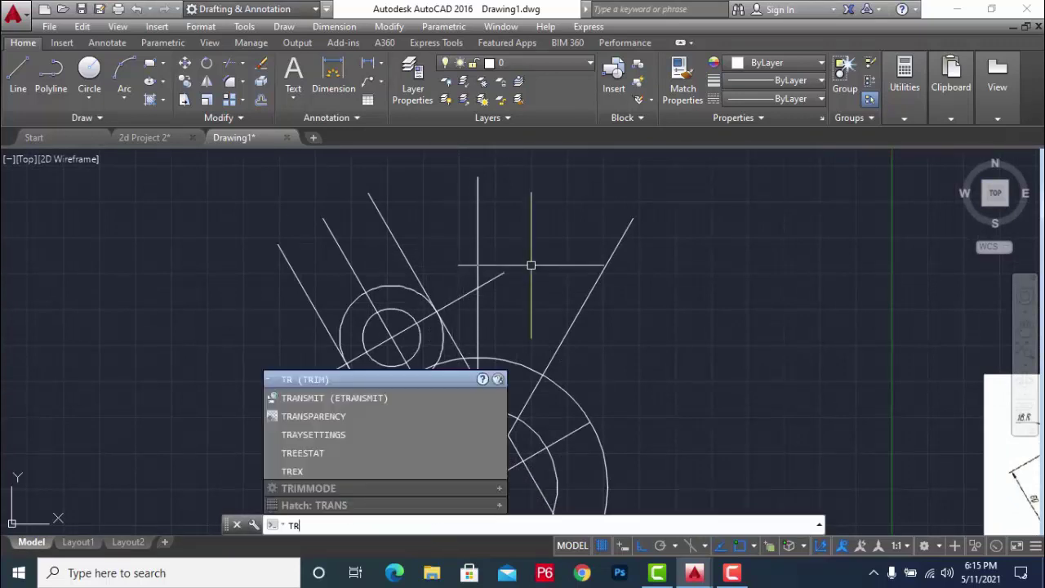
key(Return)
click(406, 255)
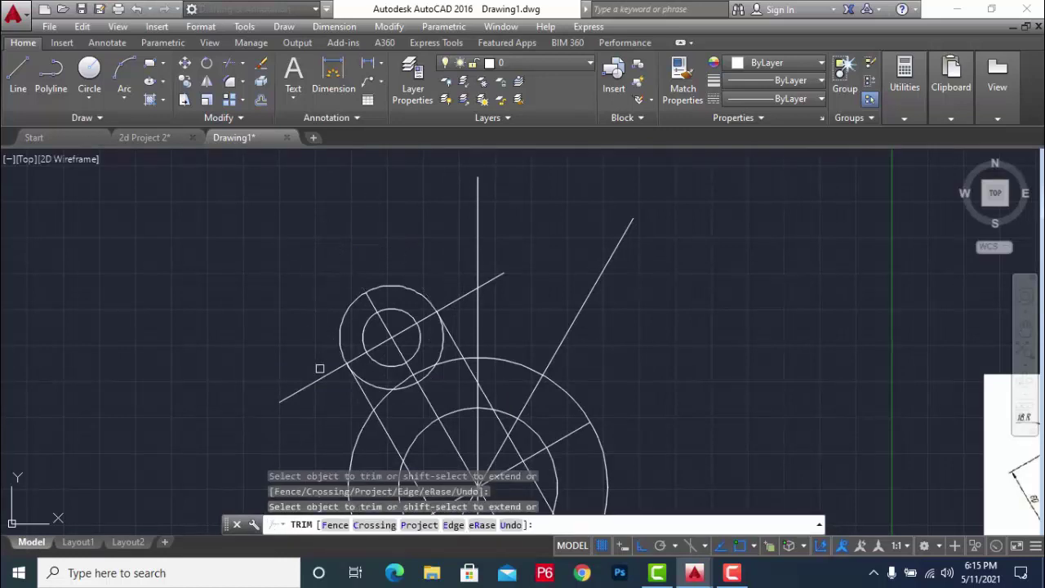
scroll(394, 335, up, 2)
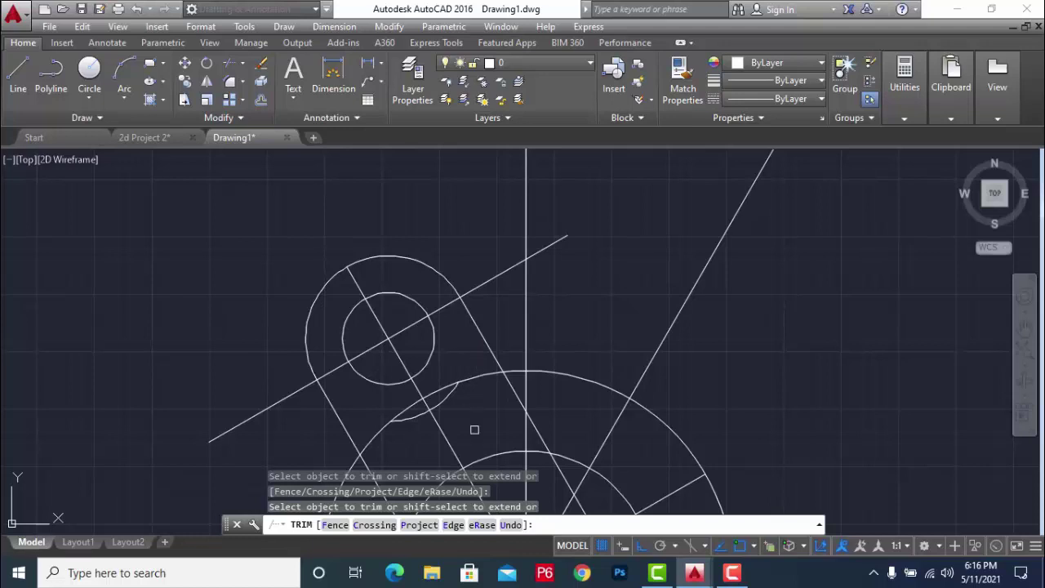
key(Escape)
click(447, 398)
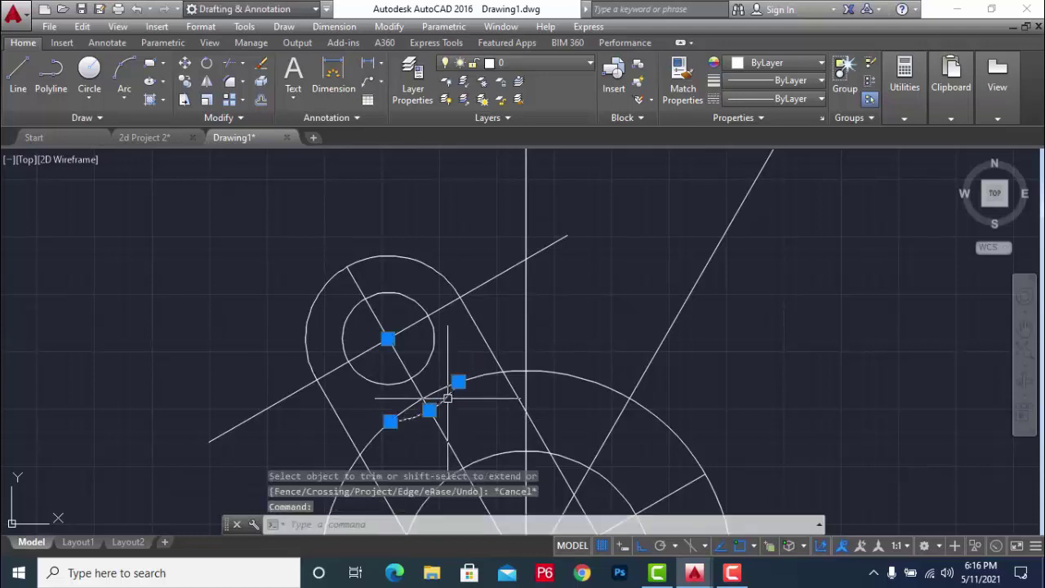
key(Delete)
scroll(437, 310, down, 2)
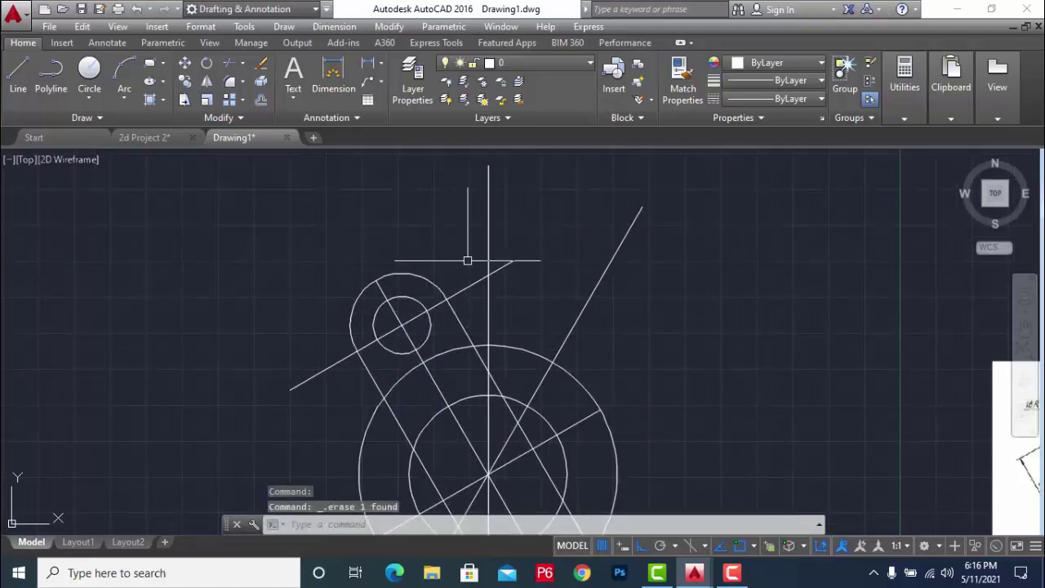
scroll(471, 263, down, 2)
scroll(495, 344, up, 2)
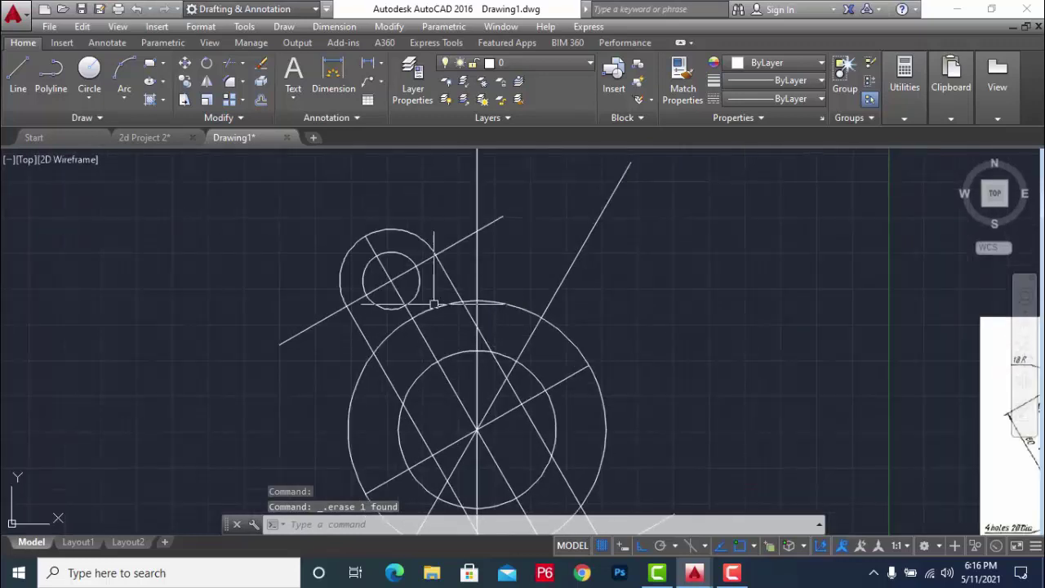
scroll(430, 316, up, 2)
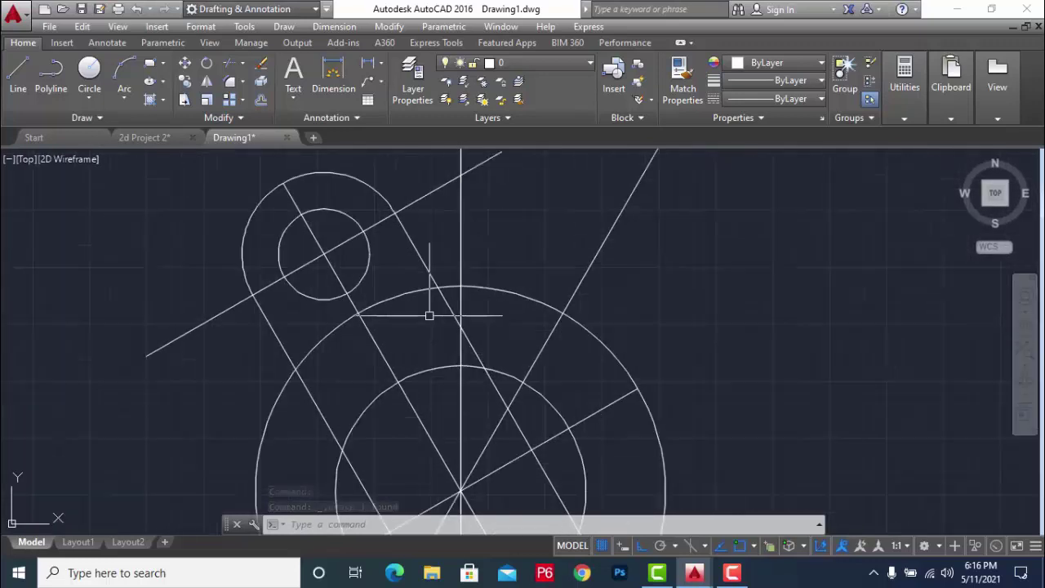
- Trim the short piece at the large circle's top and erase the extra diagonal line
text(tr)
key(Return)
key(Return)
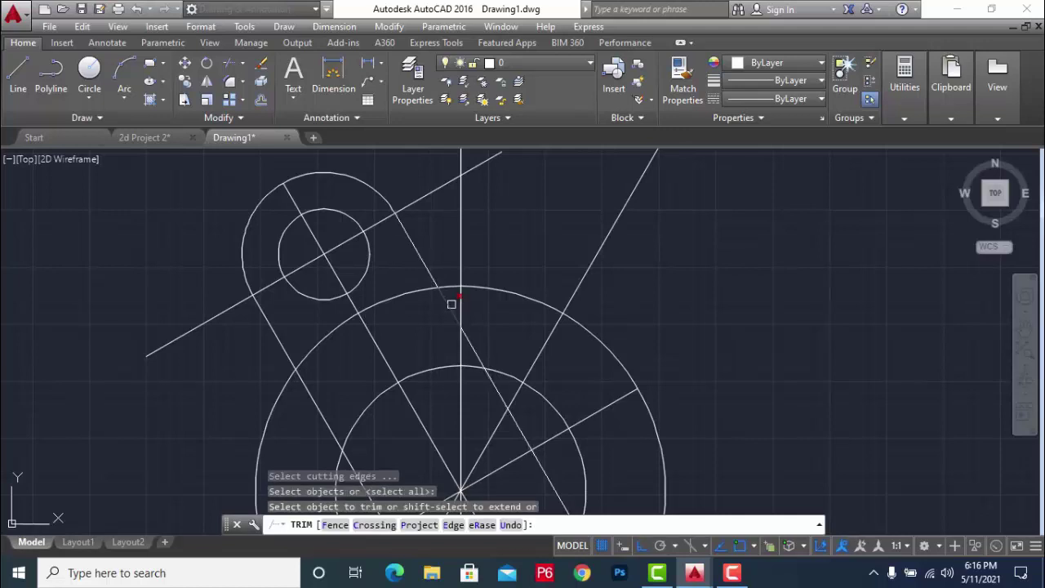
click(448, 302)
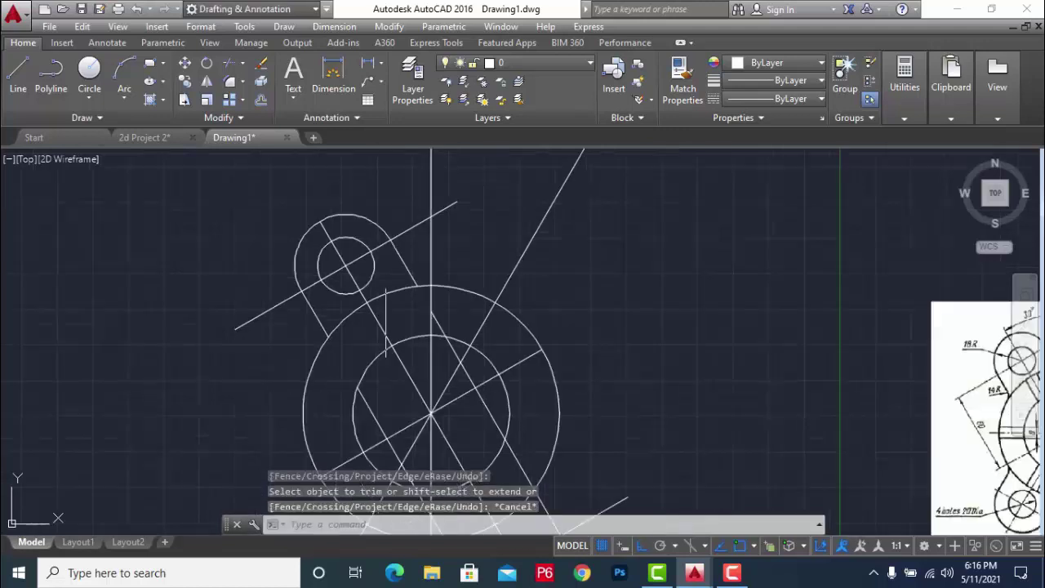
scroll(381, 284, down, 2)
key(Escape)
click(445, 332)
key(Delete)
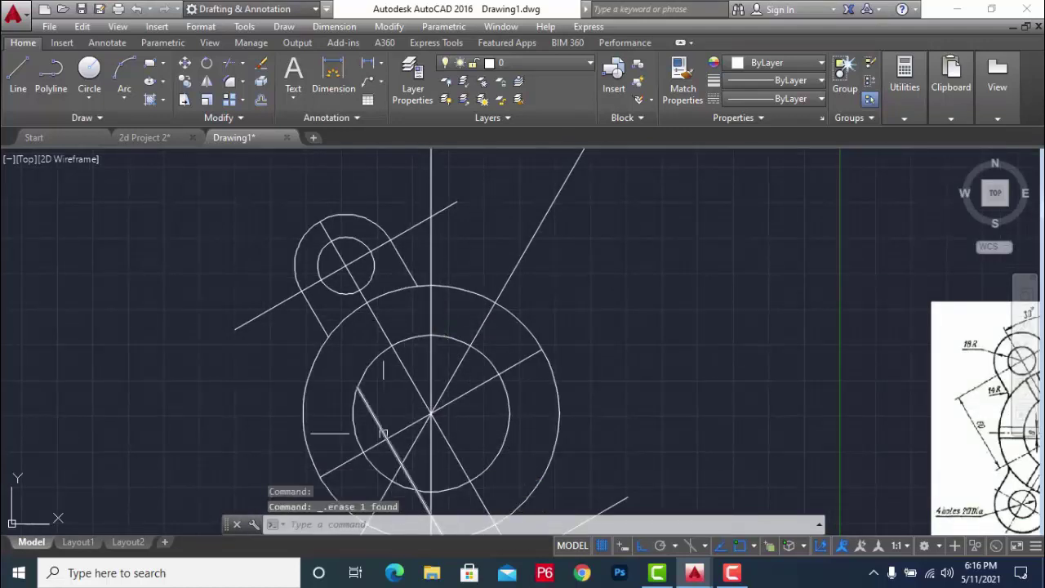
scroll(412, 285, down, 3)
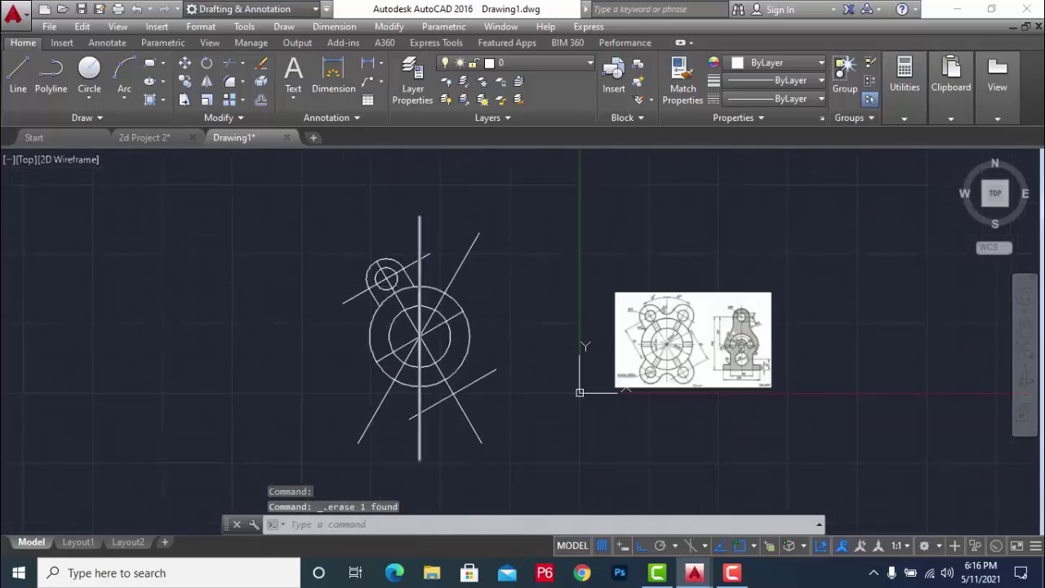
scroll(401, 272, up, 5)
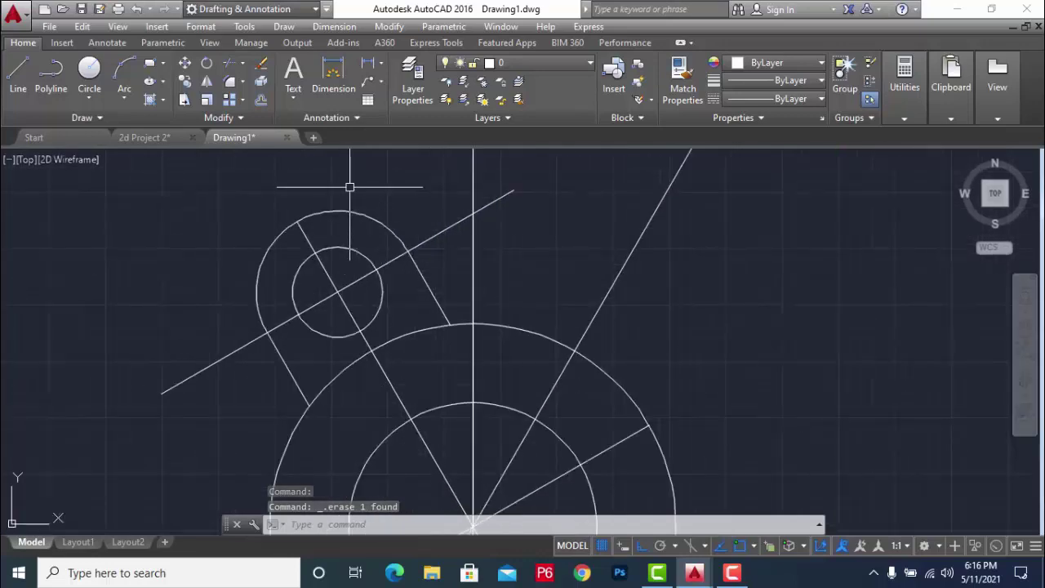
scroll(390, 309, down, 2)
- Select the lug's R18 circle, 20 hole and both tangent lines for mirroring
text(m)
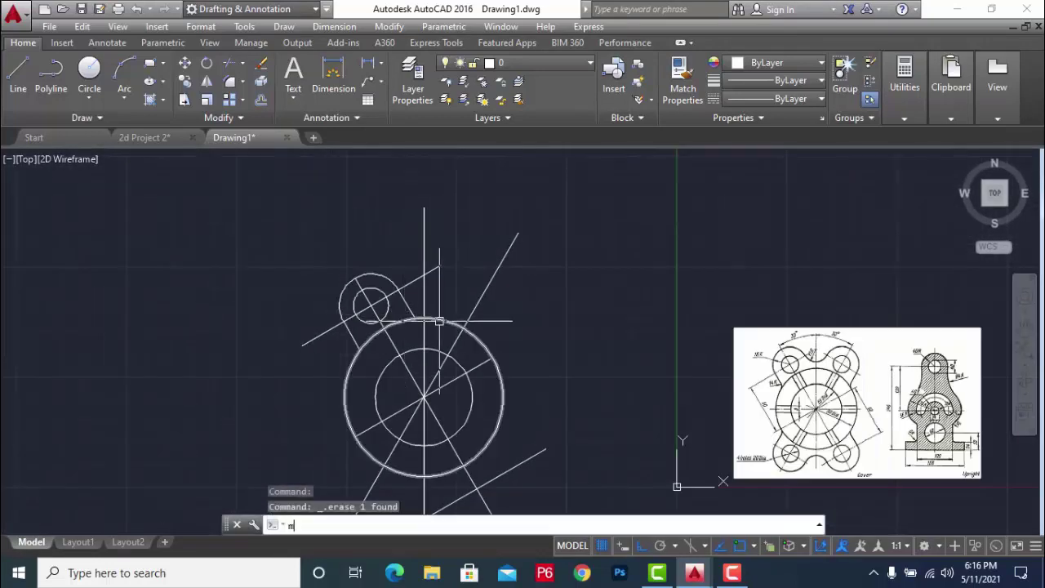
text(i)
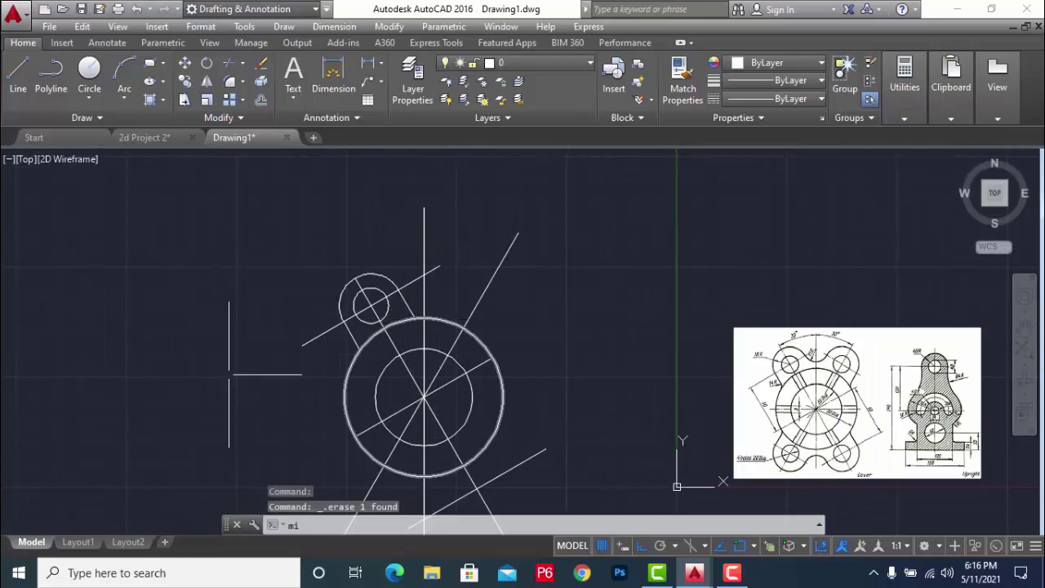
key(Return)
scroll(357, 290, up, 3)
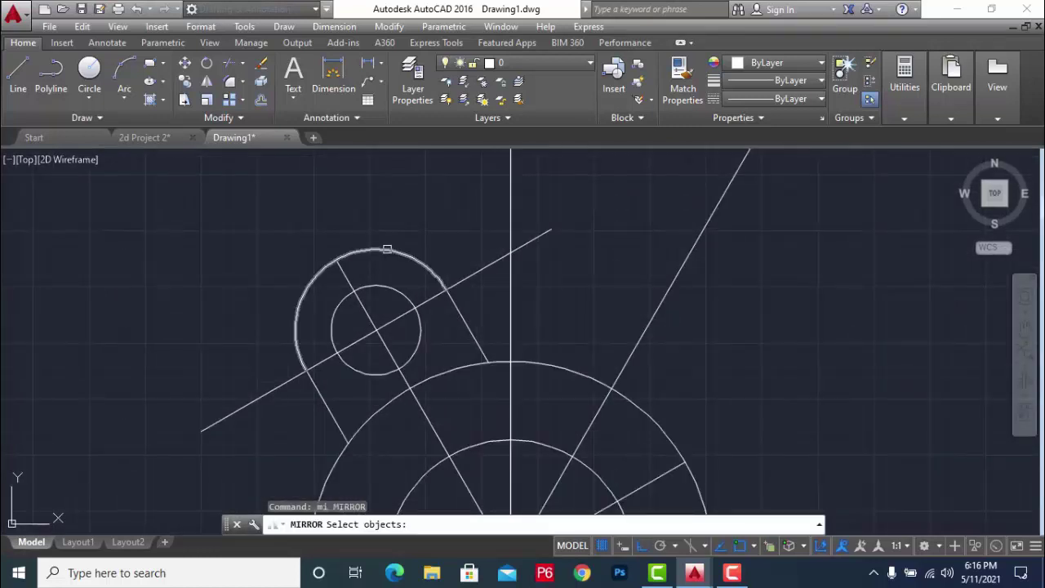
click(383, 250)
click(419, 327)
click(460, 323)
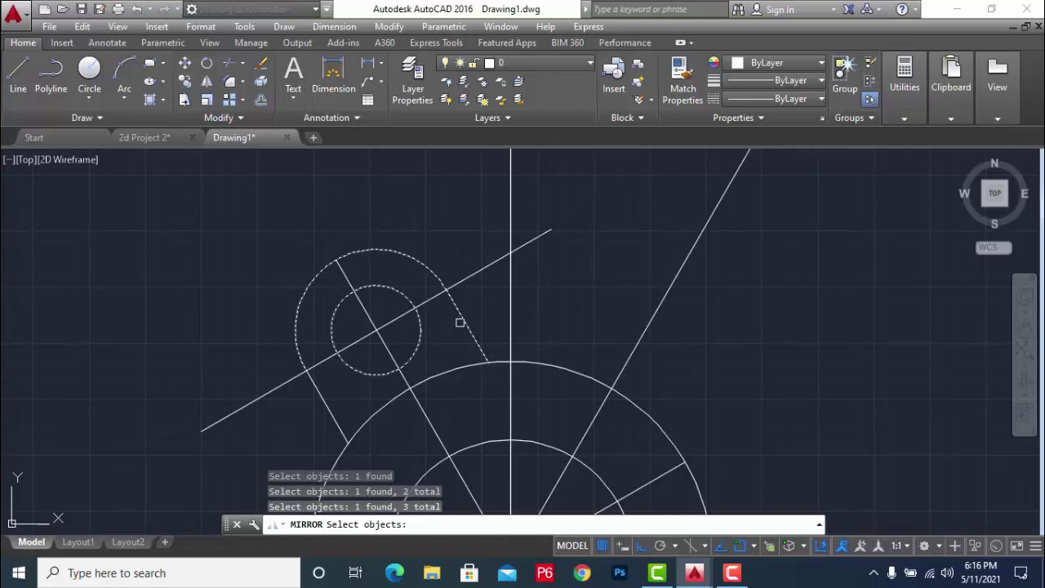
click(333, 404)
scroll(528, 354, down, 2)
scroll(677, 338, down, 2)
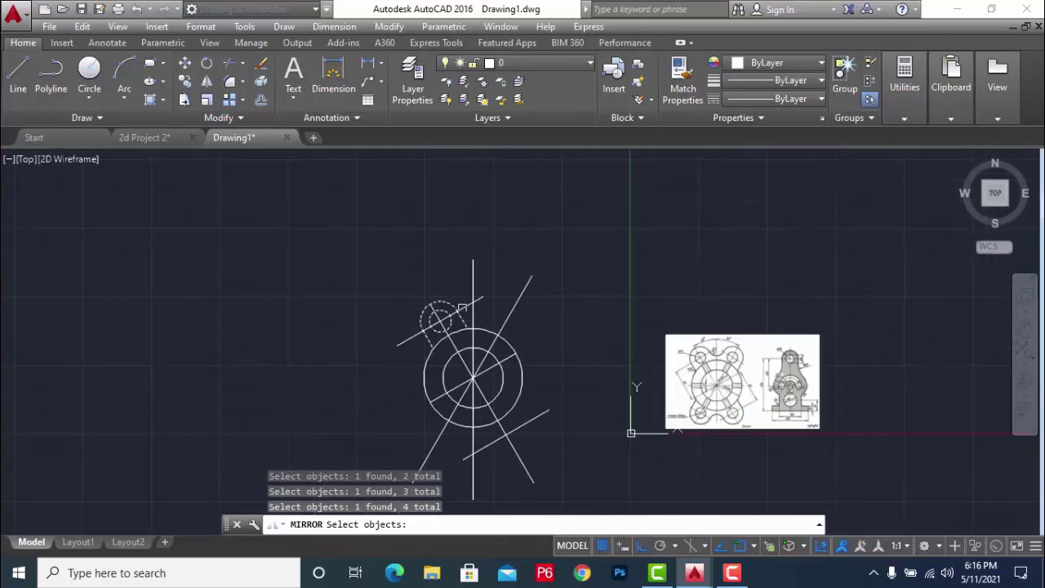
scroll(722, 352, up, 2)
scroll(341, 286, up, 3)
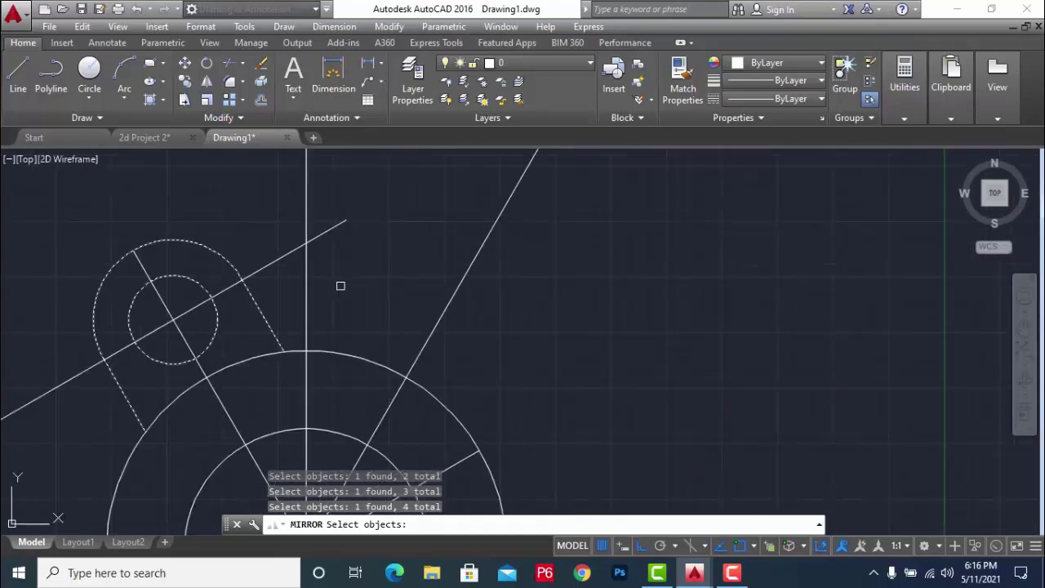
key(Return)
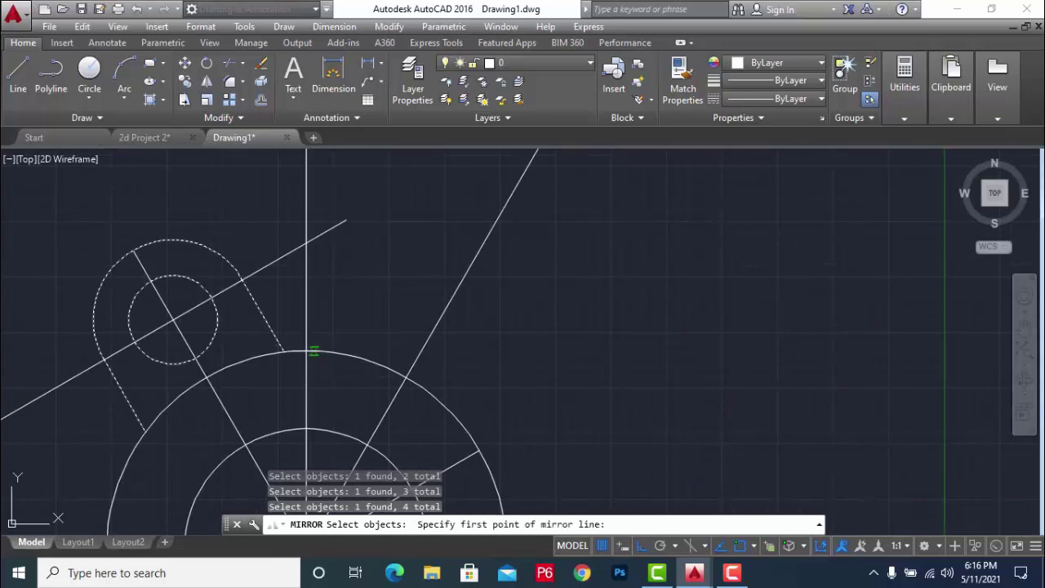
- Mirror them across the vertical centre line, keeping the original lug
click(307, 351)
scroll(308, 412, down, 3)
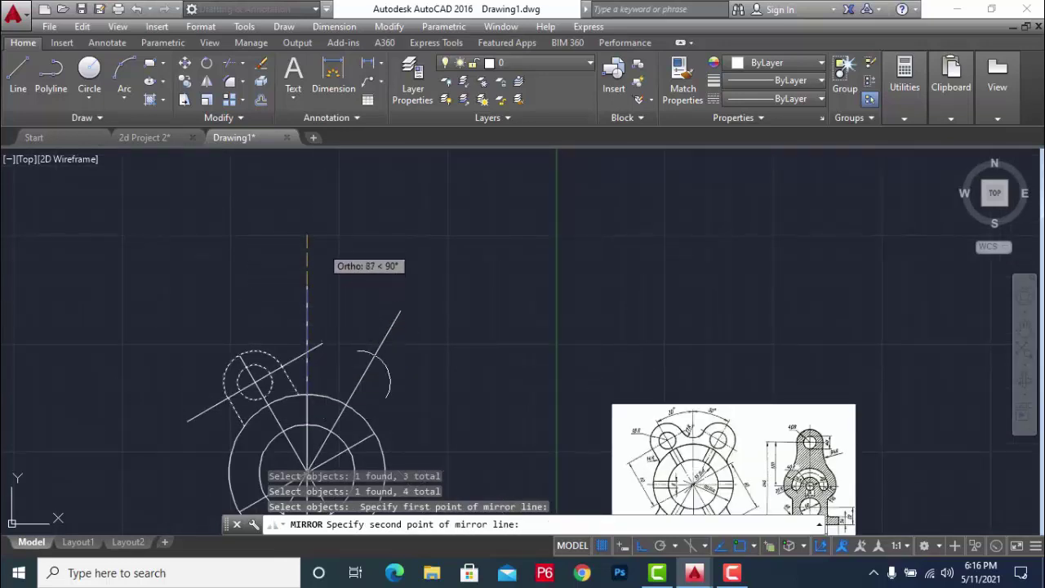
click(320, 245)
key(Return)
scroll(320, 250, up, 3)
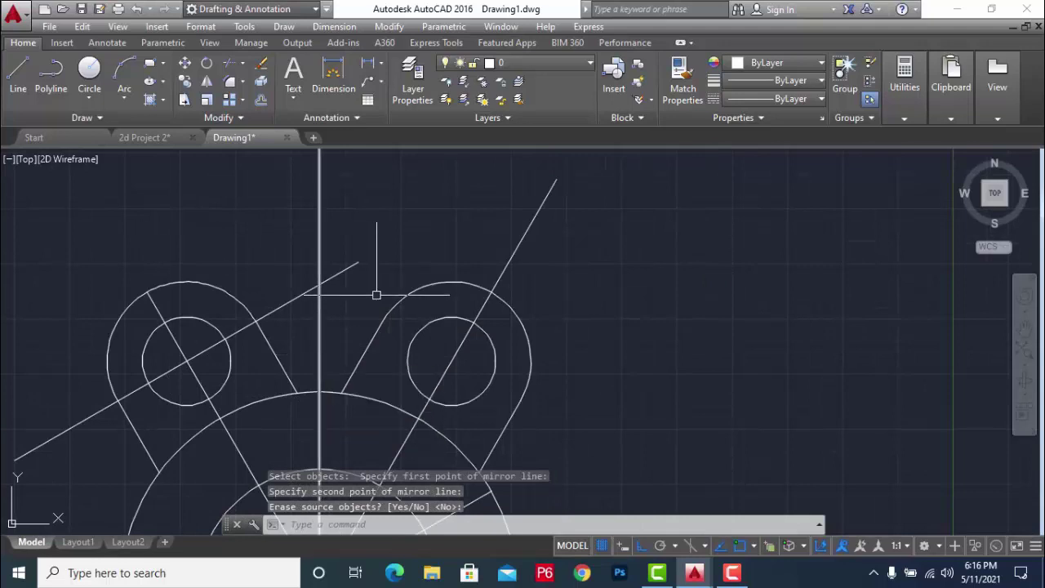
scroll(478, 269, down, 2)
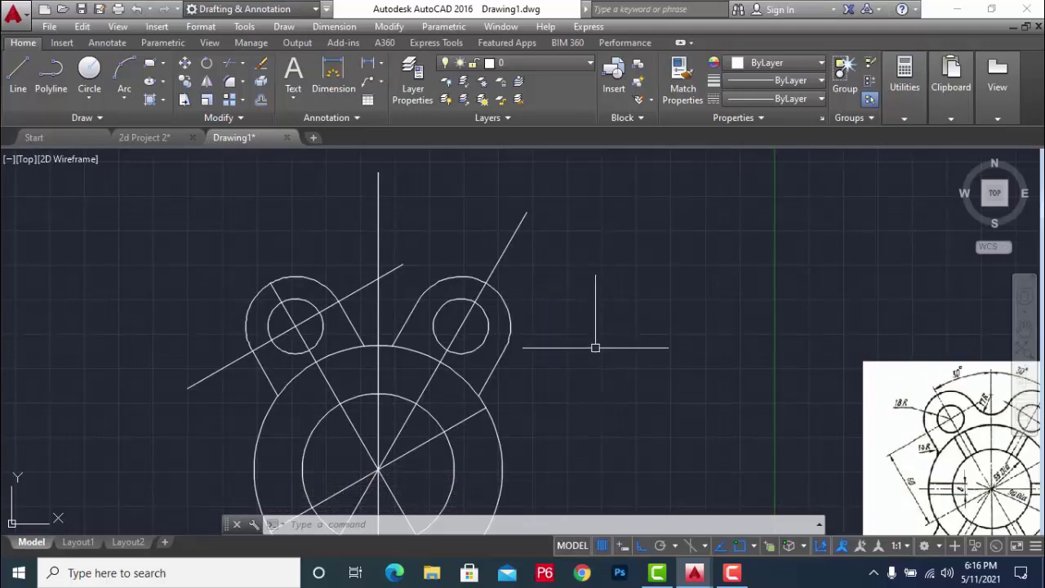
- Zoom around the drawing to compare the two-lug sketch with the reference image
scroll(482, 347, down, 3)
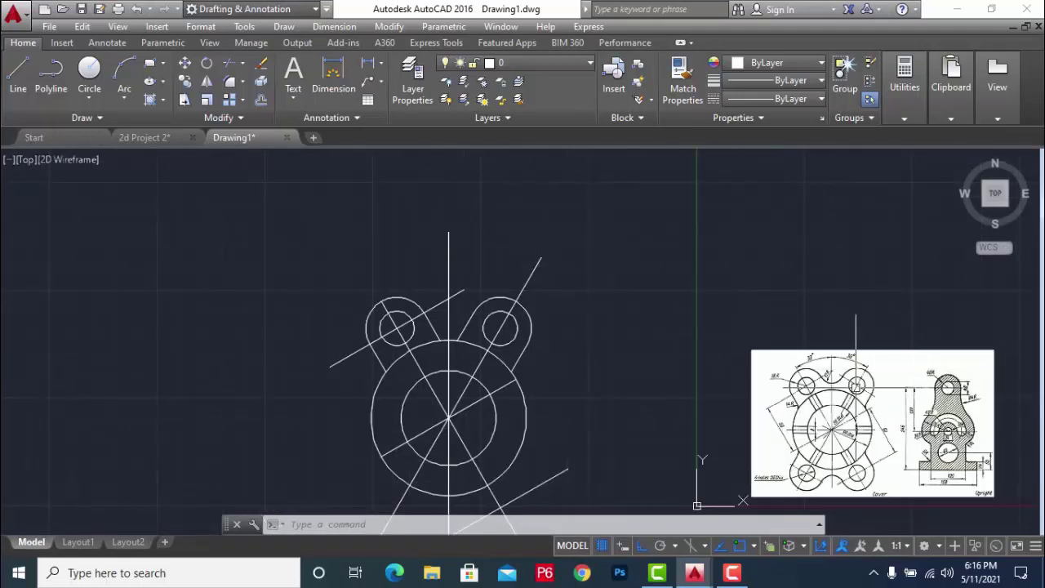
scroll(604, 359, up, 3)
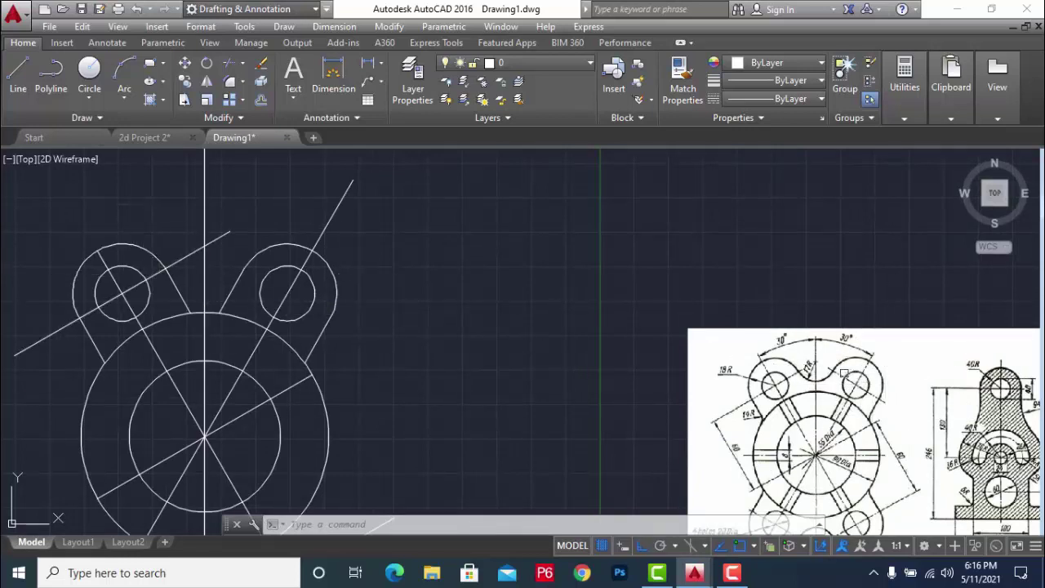
scroll(845, 372, up, 4)
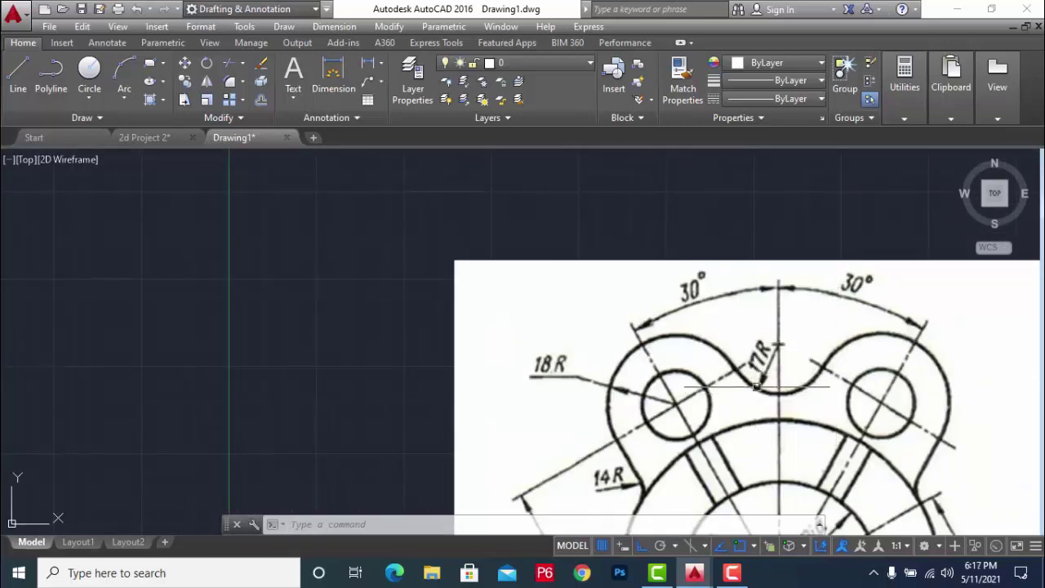
scroll(799, 361, down, 4)
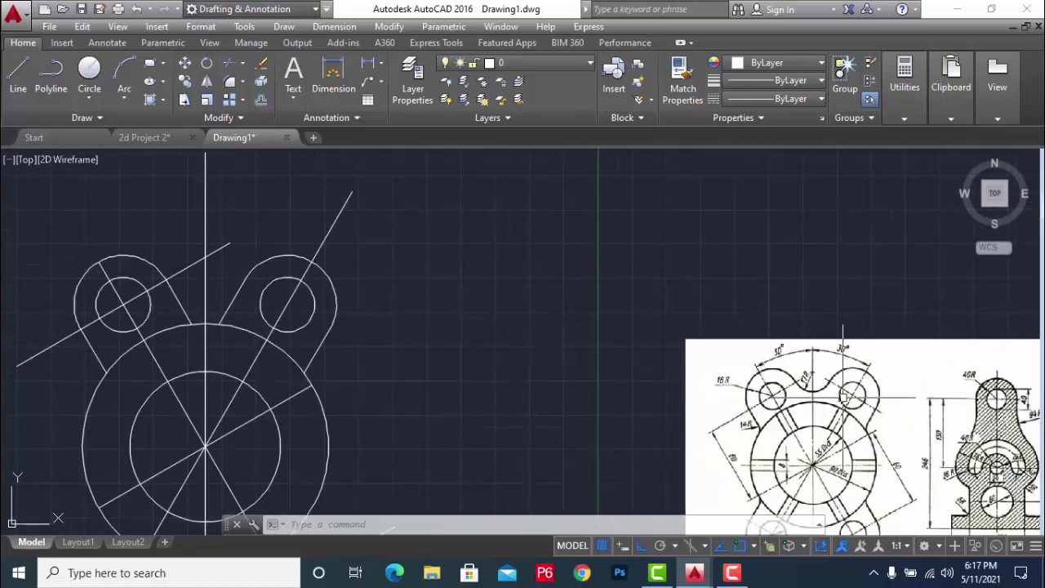
scroll(130, 279, up, 2)
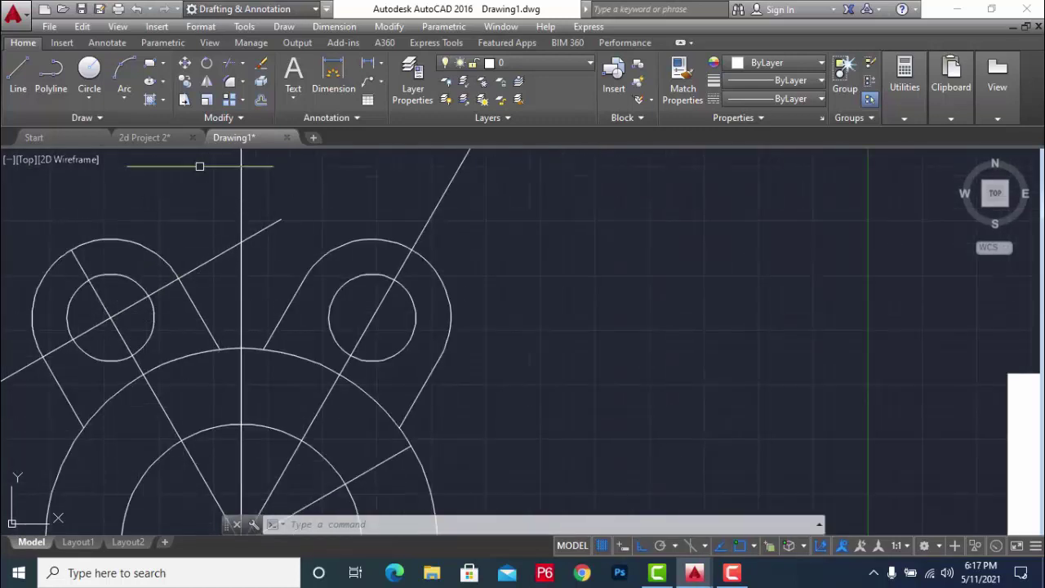
- Draw a Tan, Tan, Radius circle of radius 17 tangent to both lugs' outer arcs
click(101, 103)
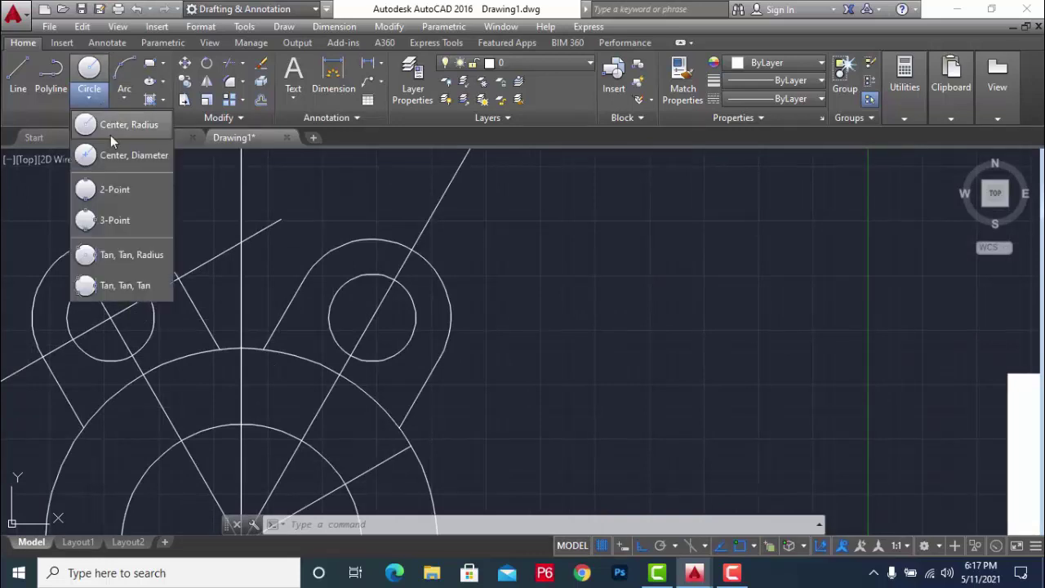
click(131, 254)
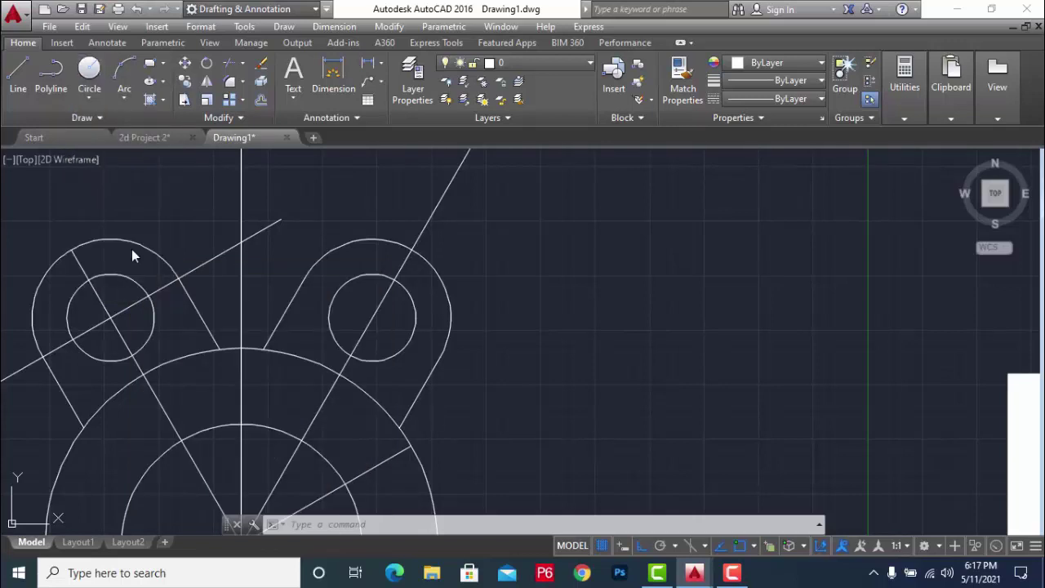
click(185, 290)
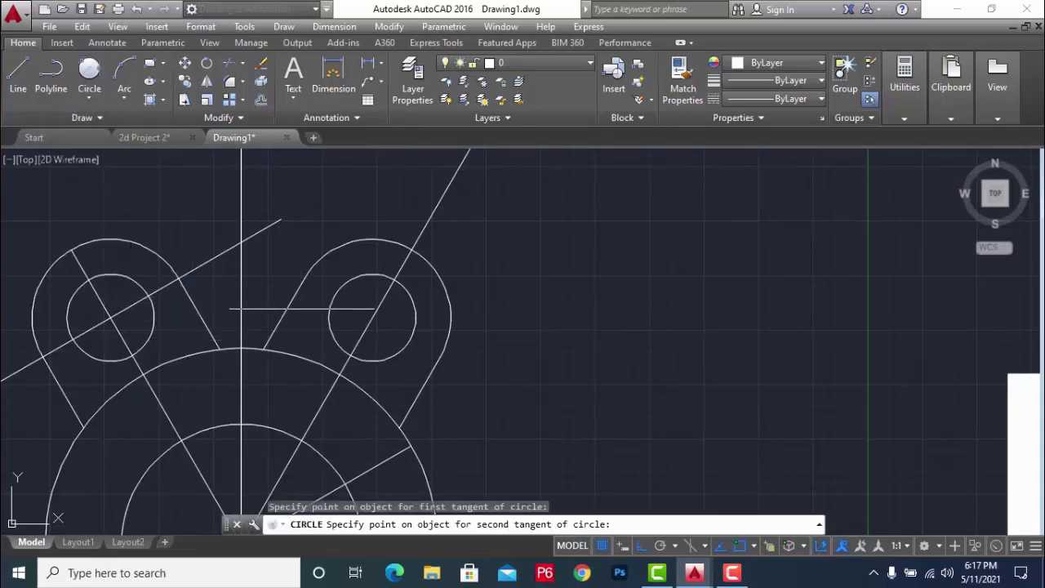
click(299, 286)
text(1)
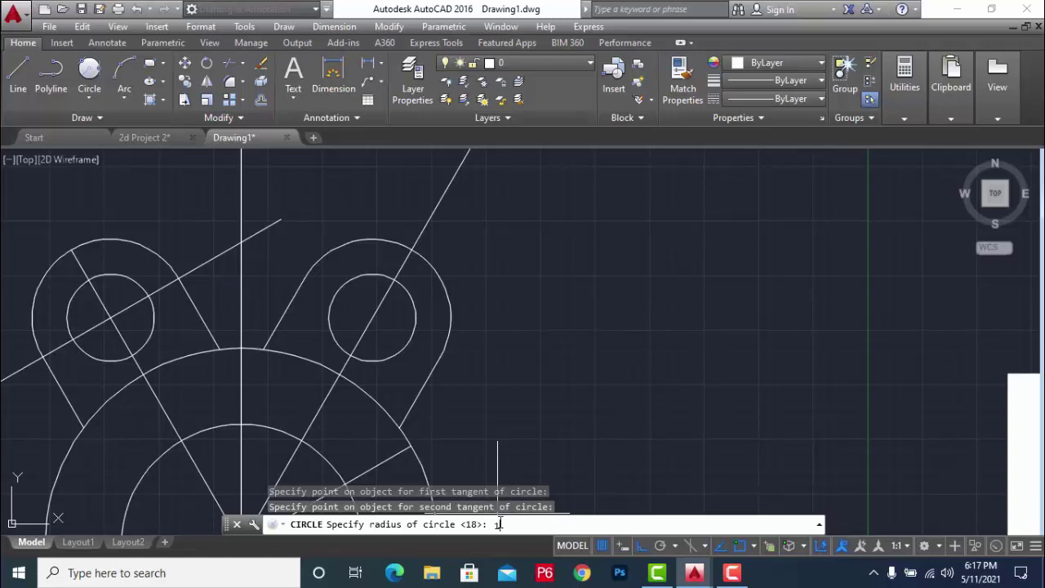
scroll(564, 345, down, 2)
scroll(563, 345, up, 3)
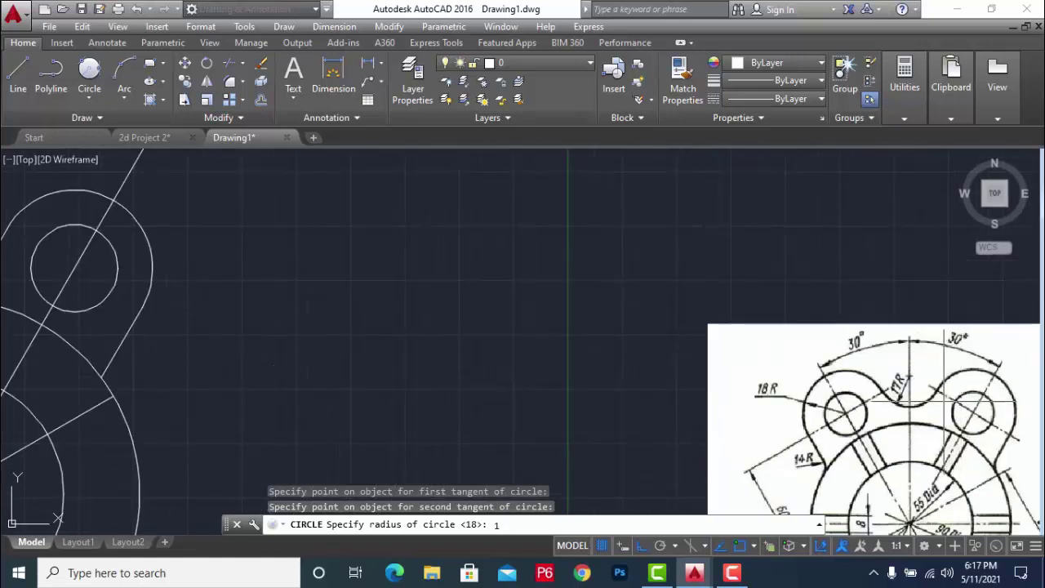
scroll(645, 302, down, 3)
text(1)
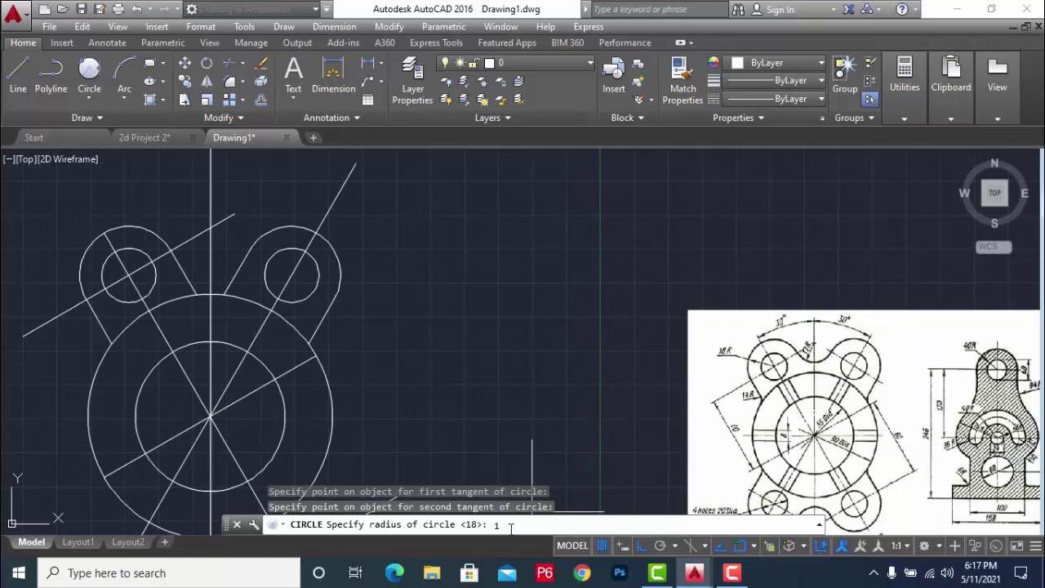
key(Return)
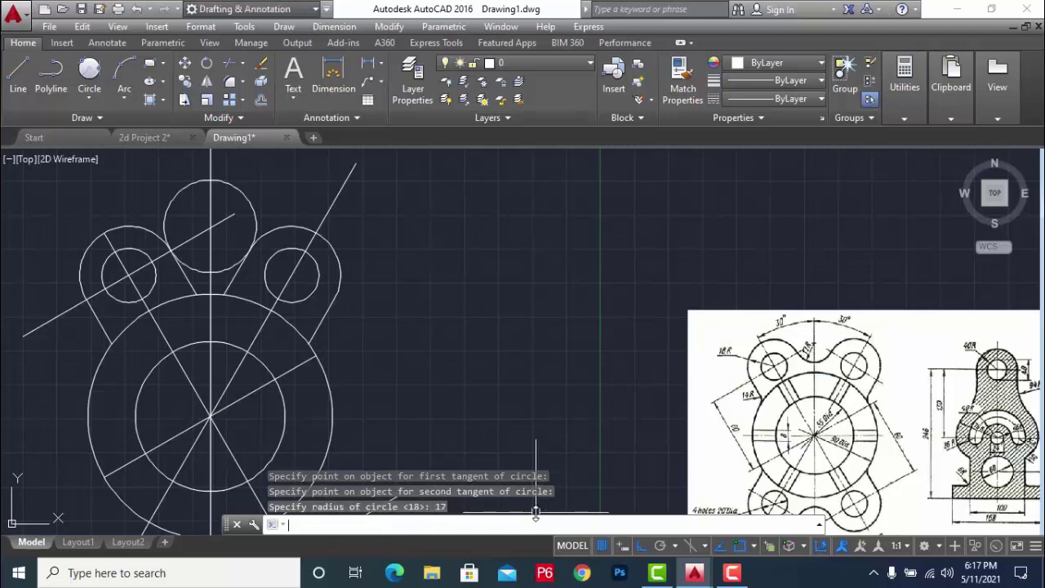
scroll(124, 210, up, 2)
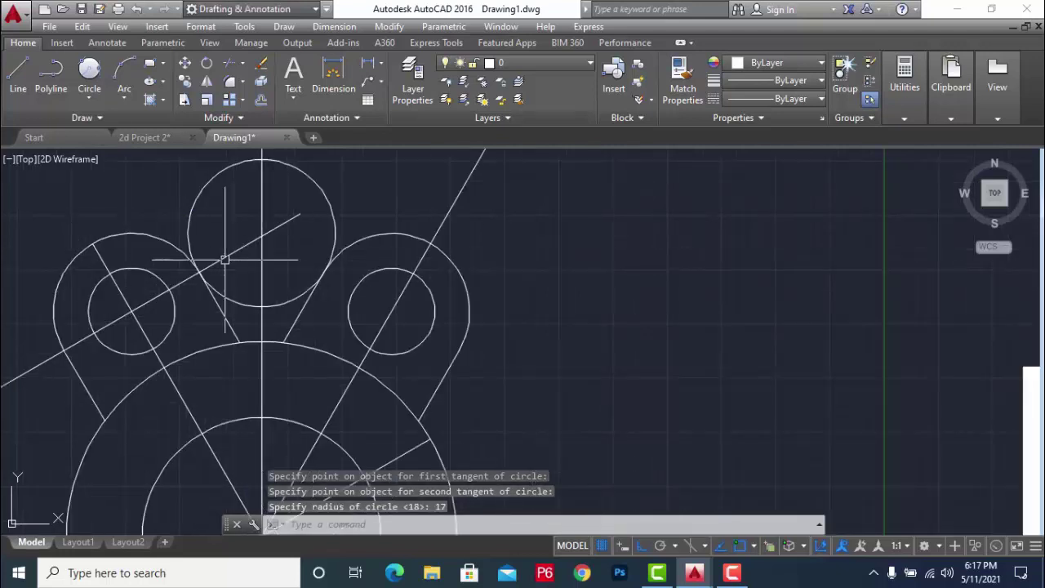
scroll(311, 302, up, 1)
scroll(532, 285, down, 3)
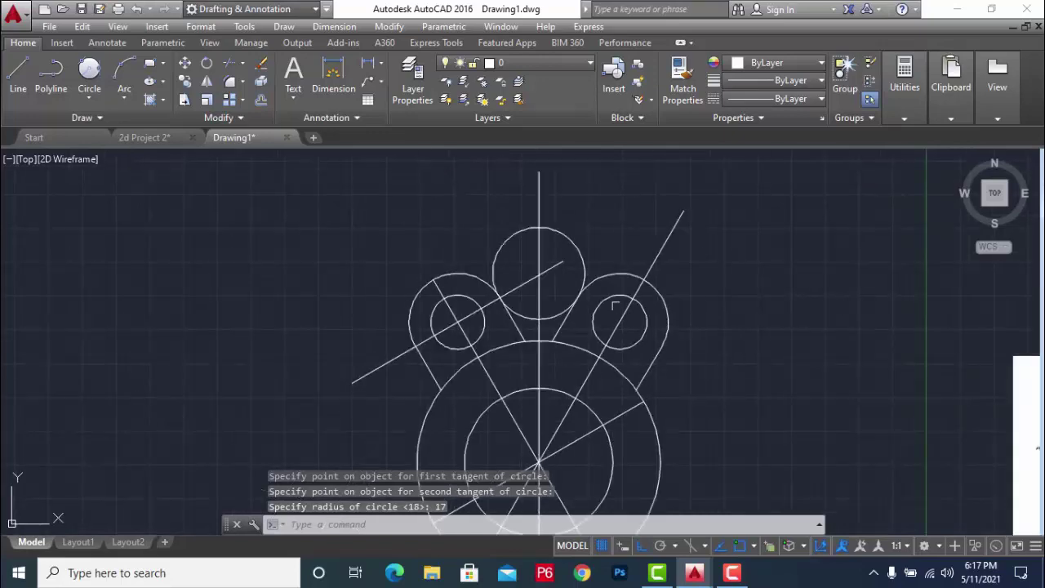
scroll(572, 302, up, 2)
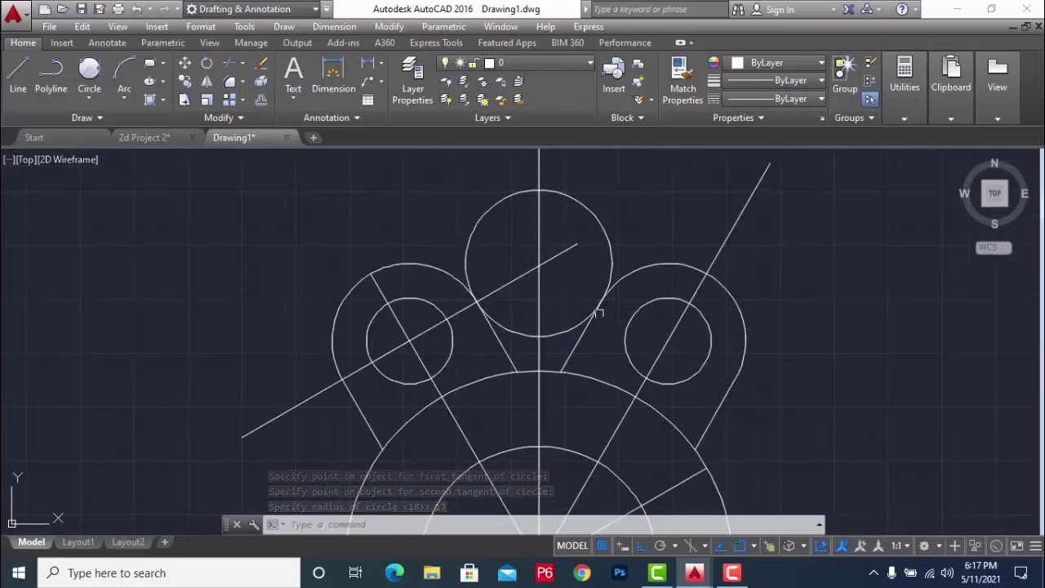
scroll(600, 303, down, 3)
scroll(883, 392, up, 4)
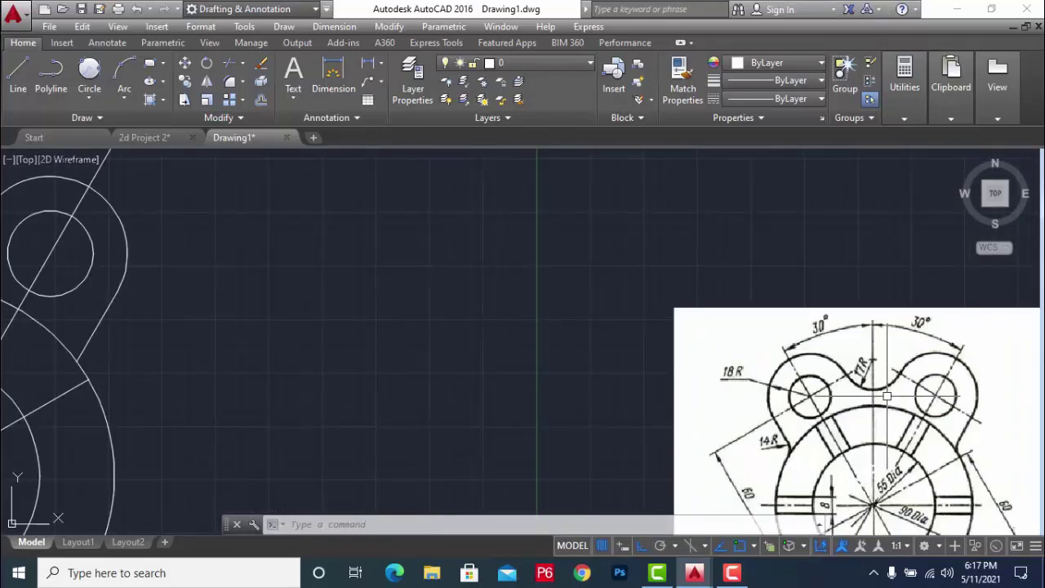
scroll(886, 396, down, 2)
scroll(290, 280, up, 3)
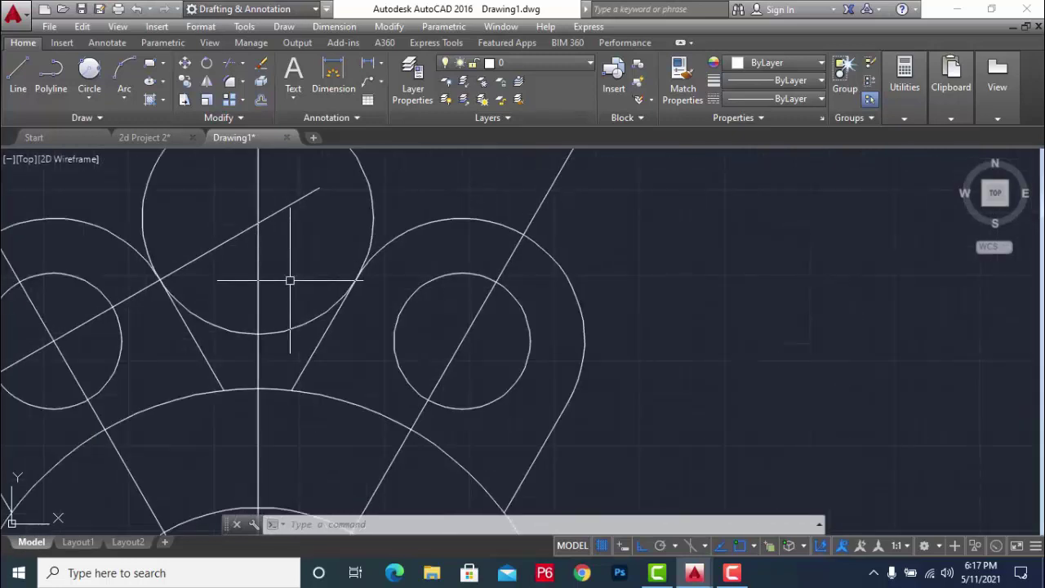
key(Escape)
key(Escape)
scroll(453, 304, down, 2)
- Trim away the R17 circle's upper part, leaving a concave arc between the lugs
text(t)
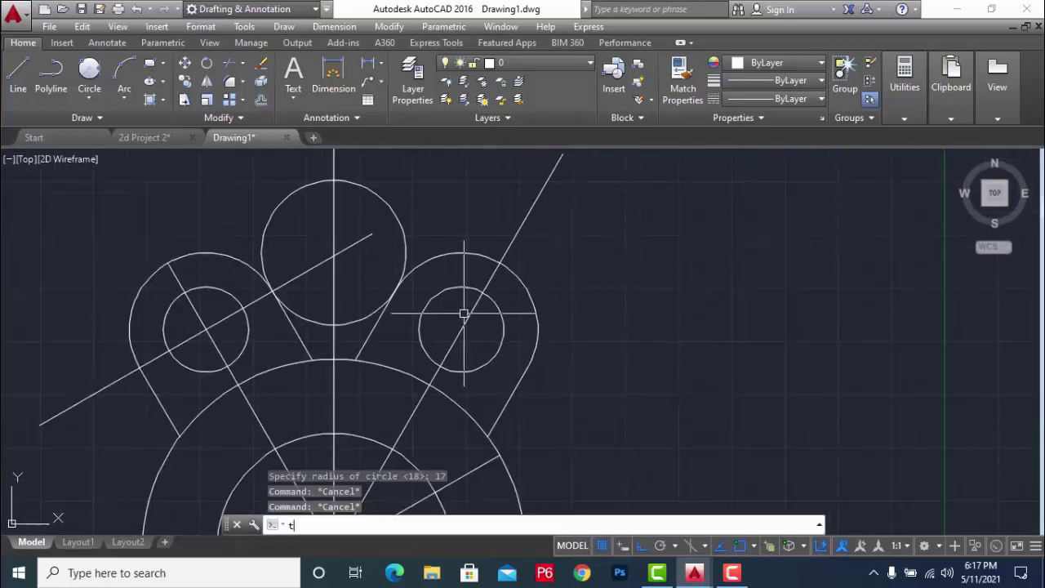
text(r)
key(Return)
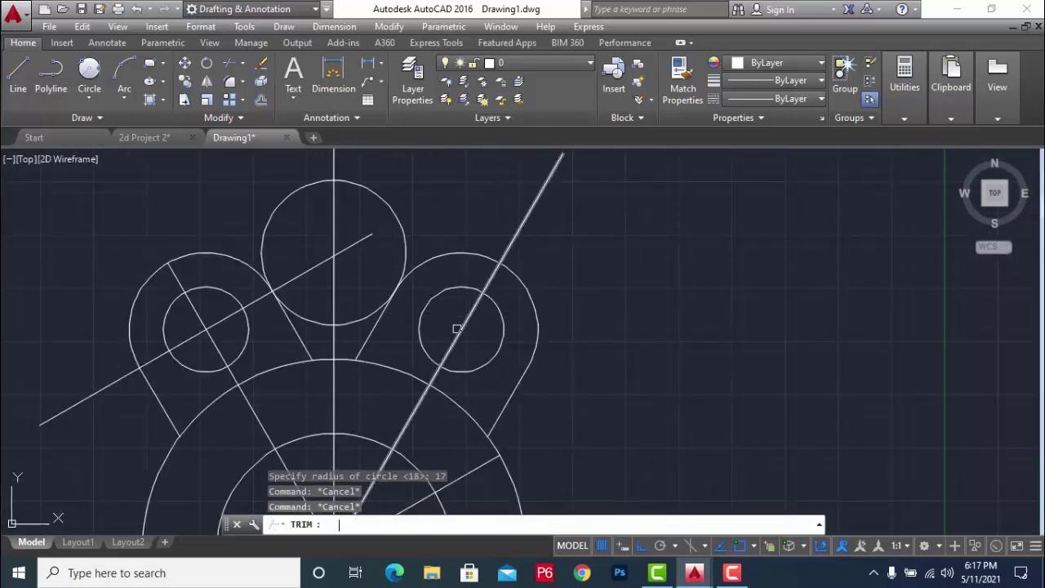
key(Return)
click(296, 333)
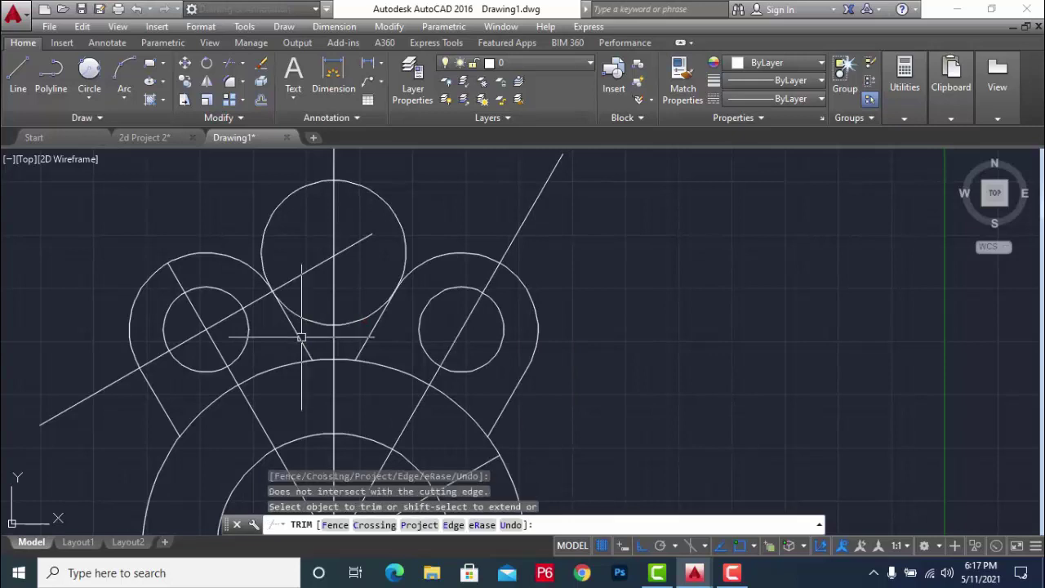
key(Escape)
click(300, 337)
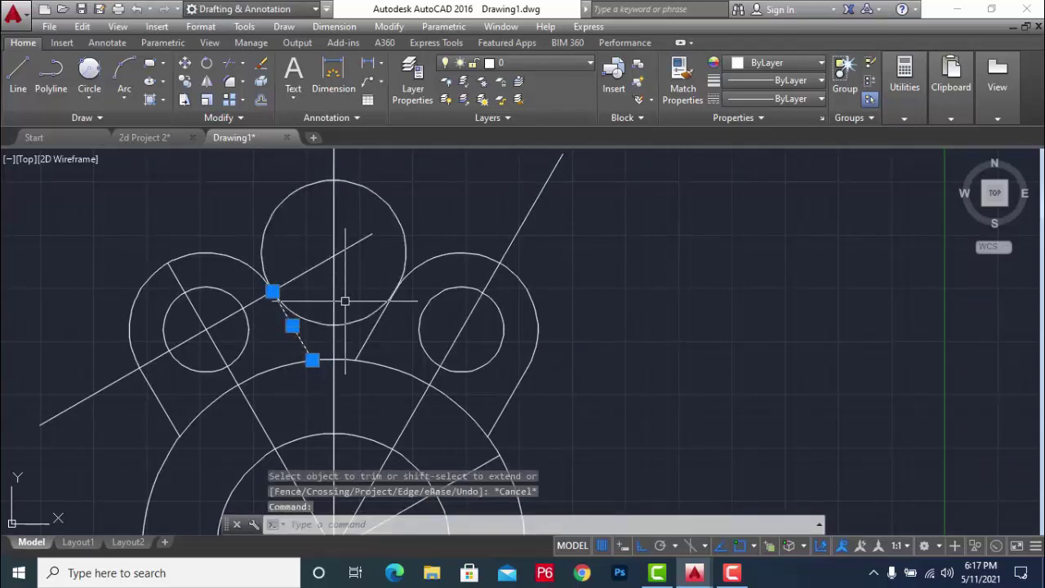
key(Escape)
key(Escape)
text(t)
key(Return)
key(Return)
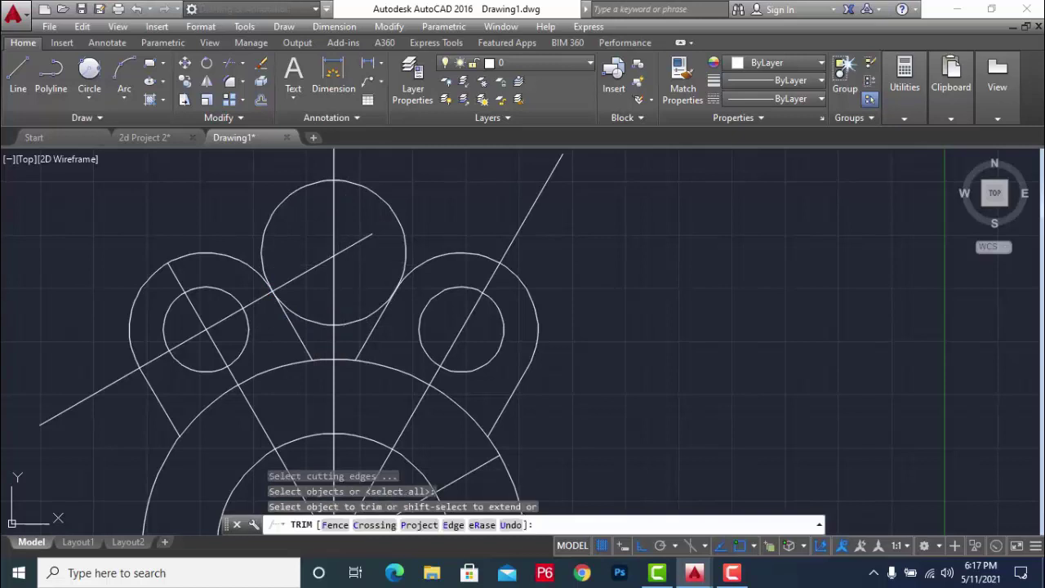
click(277, 206)
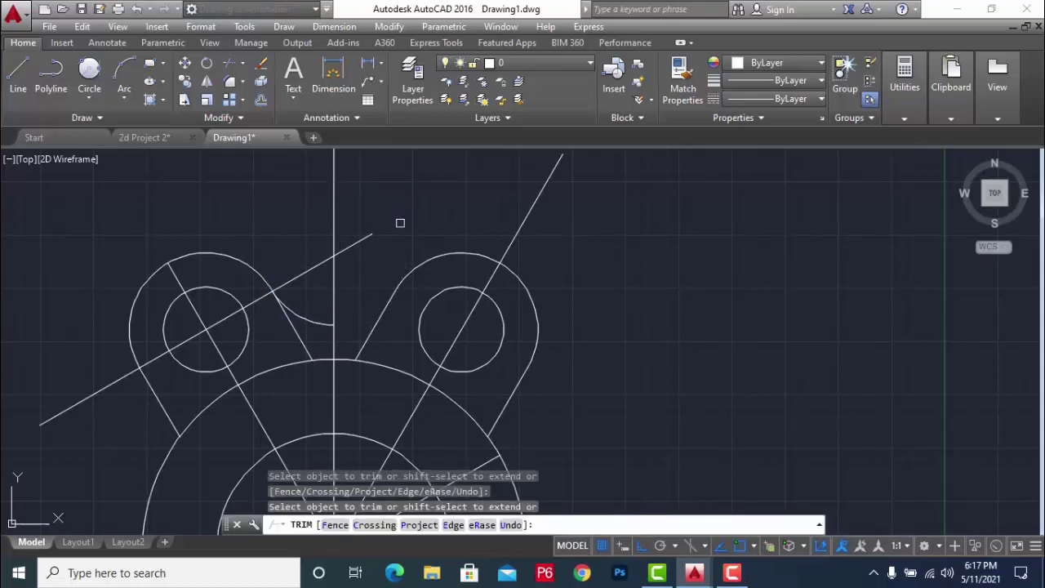
key(Escape)
- Mirror the small fillet arc across the vertical centre line, keeping the original arc
click(317, 322)
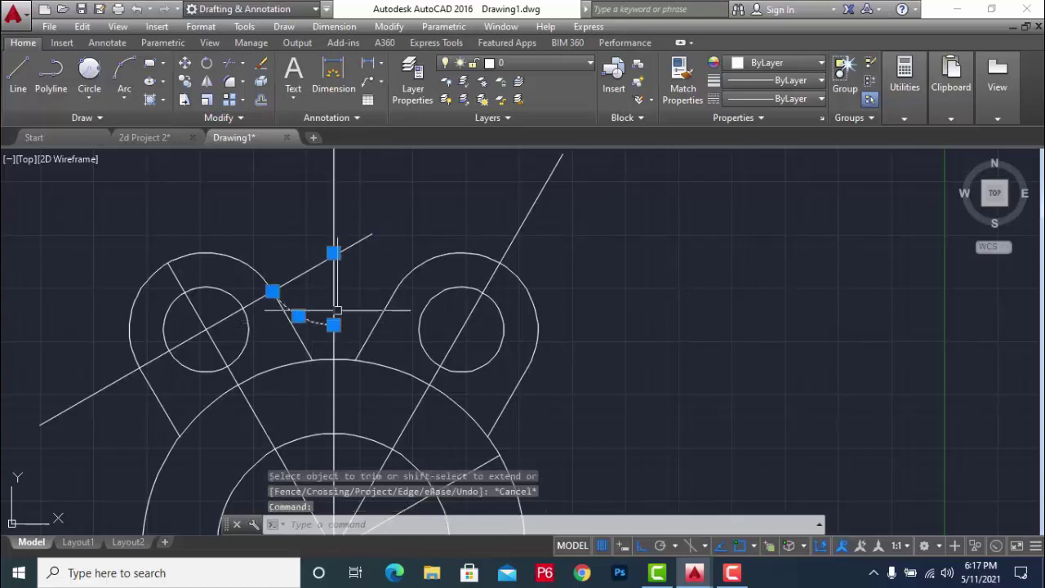
text(mi)
key(Return)
click(334, 253)
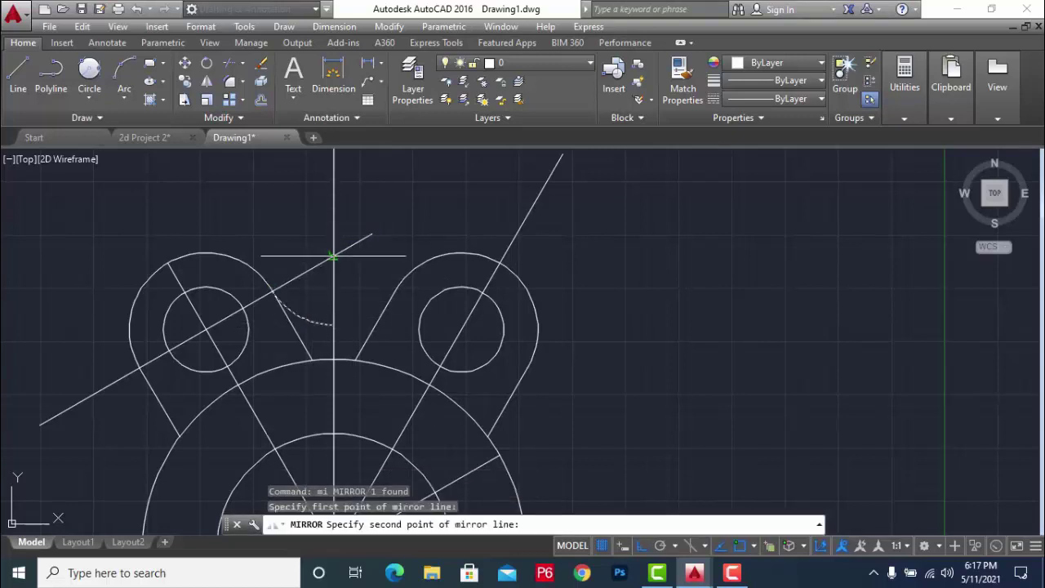
scroll(339, 343, down, 5)
scroll(366, 415, down, 2)
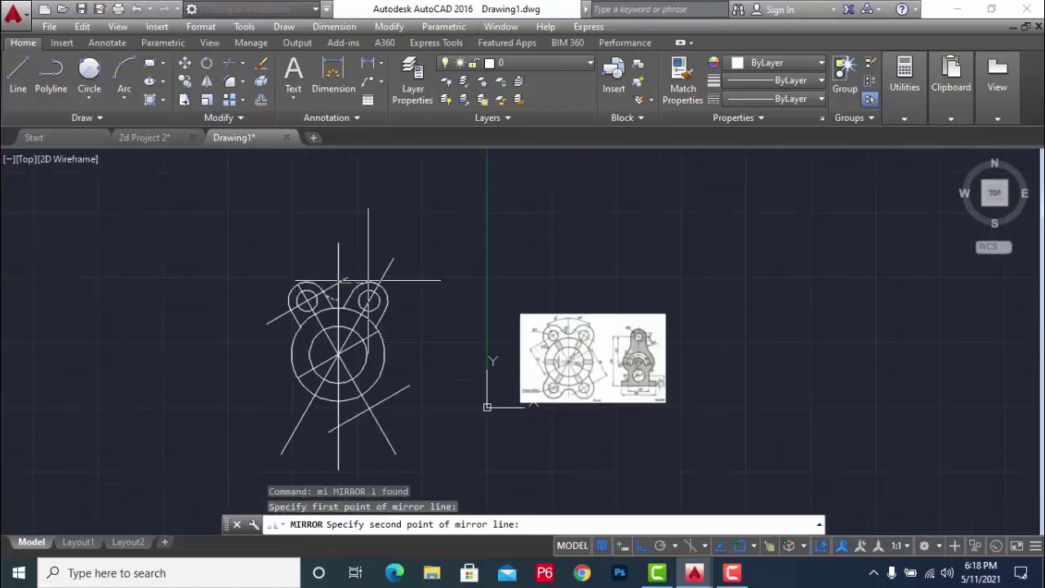
click(366, 425)
key(Return)
scroll(343, 326, up, 3)
scroll(351, 264, up, 5)
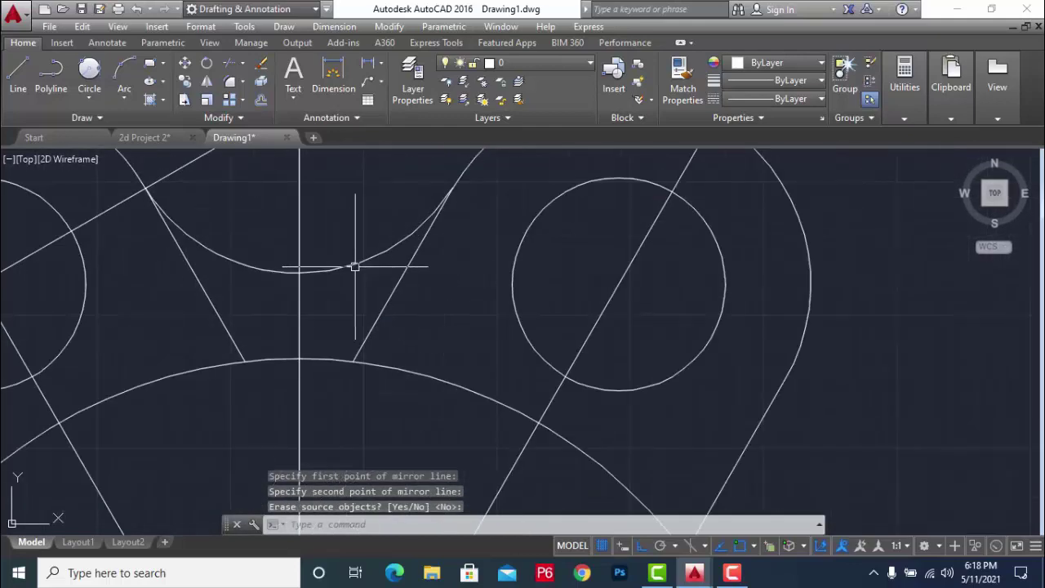
- Regenerate the drawing display with RE after cancelling stray commands
key(Escape)
key(Escape)
text(t)
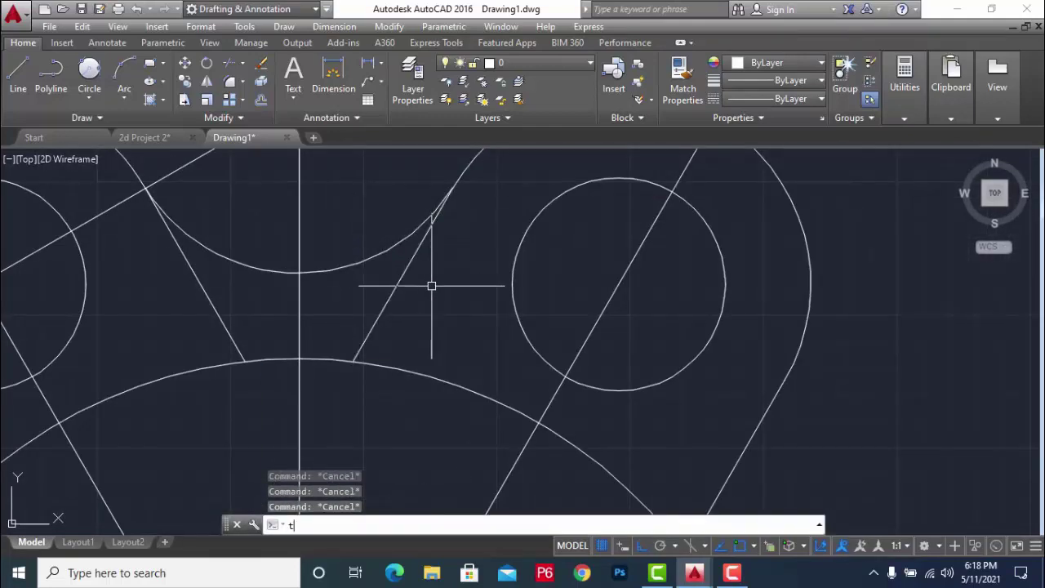
key(Escape)
scroll(482, 295, down, 4)
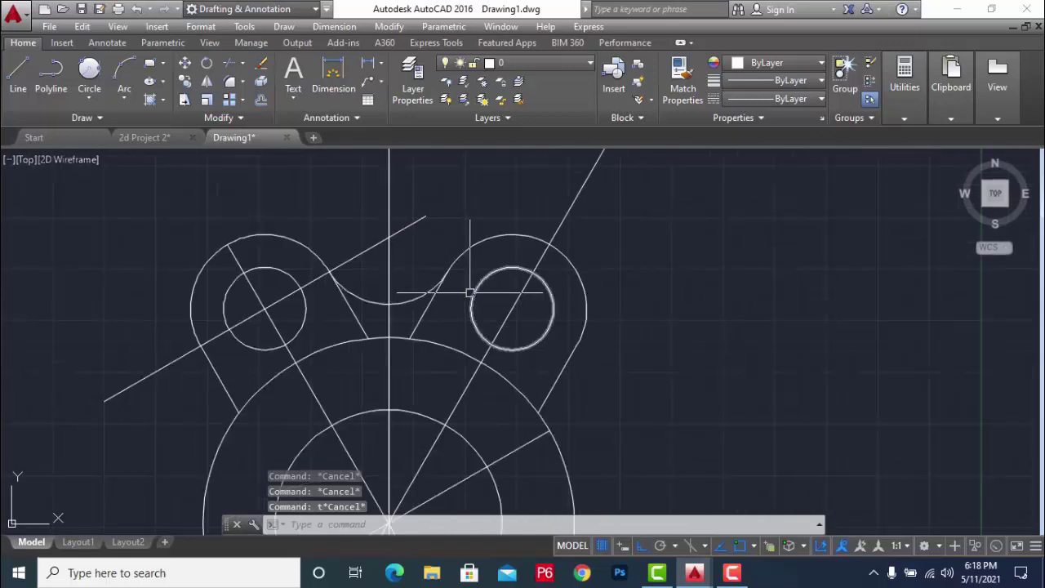
key(Escape)
text(re)
key(Return)
scroll(438, 299, up, 2)
key(Escape)
key(Escape)
text(t)
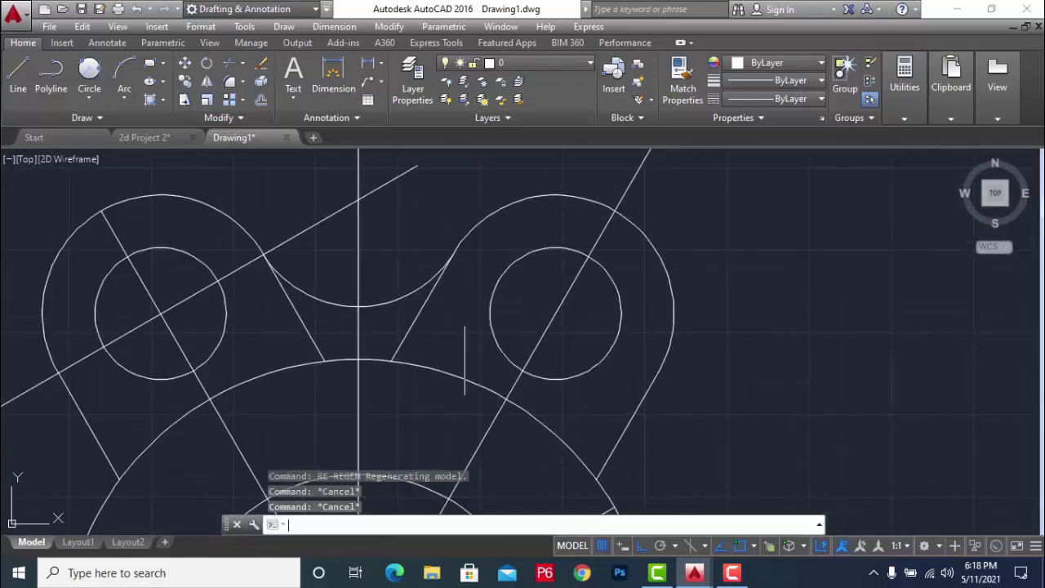
key(Return)
key(Return)
key(Escape)
- Delete the leftover slanted line between the arcs and zoom out
click(395, 346)
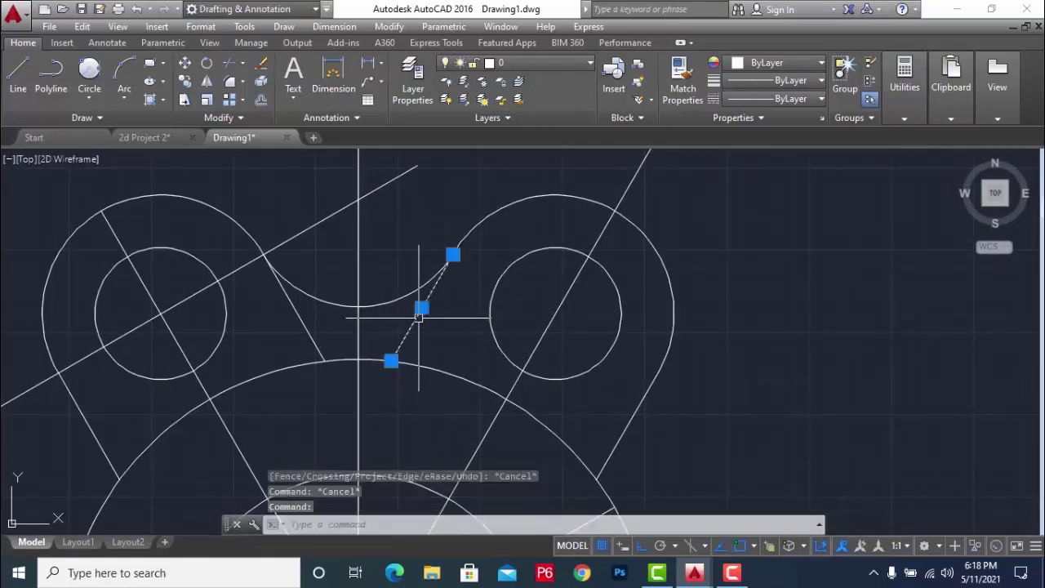
key(Delete)
click(308, 328)
key(Delete)
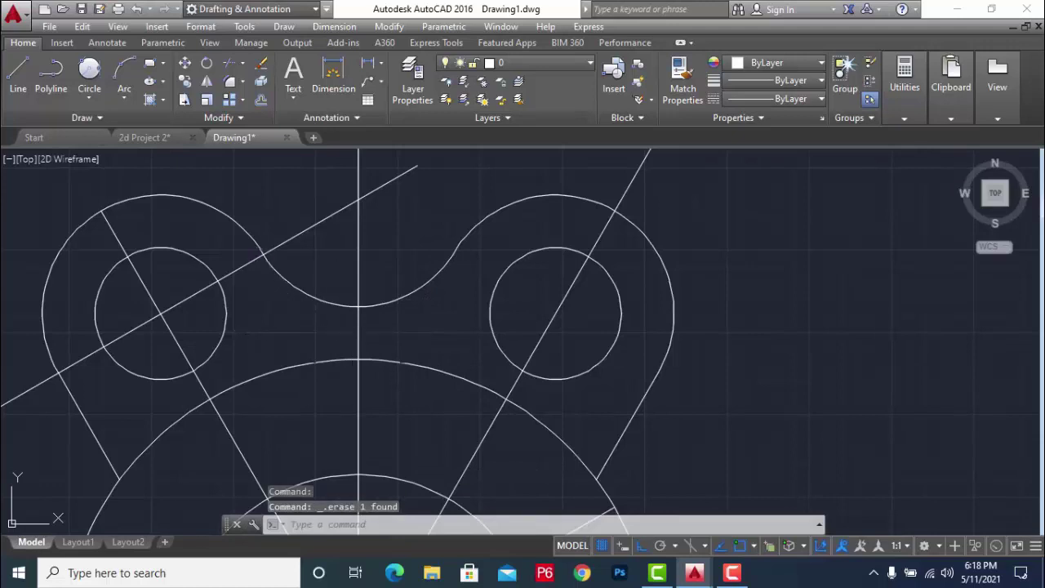
scroll(416, 248, down, 5)
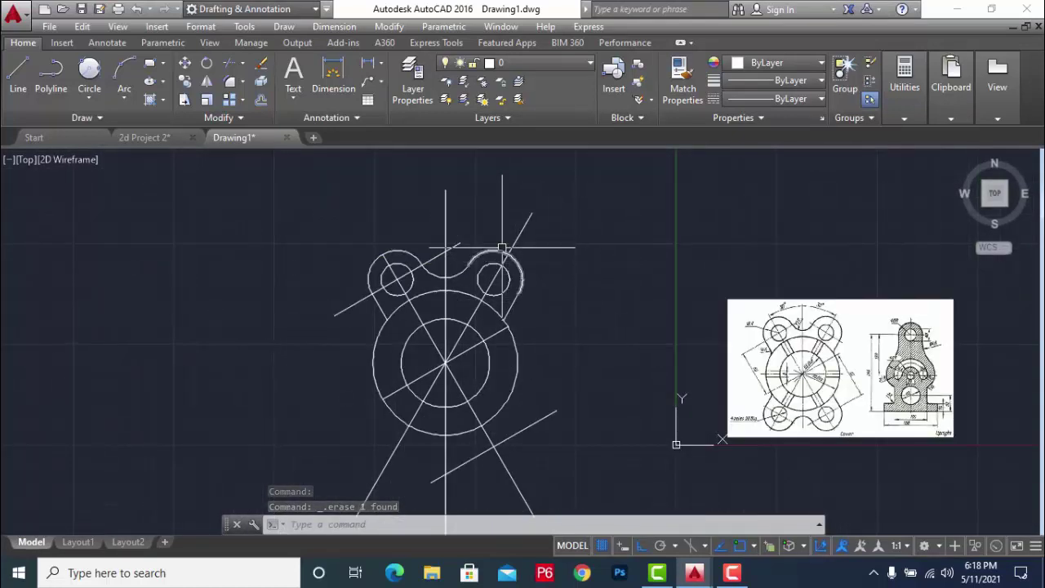
scroll(486, 248, up, 2)
scroll(457, 225, down, 2)
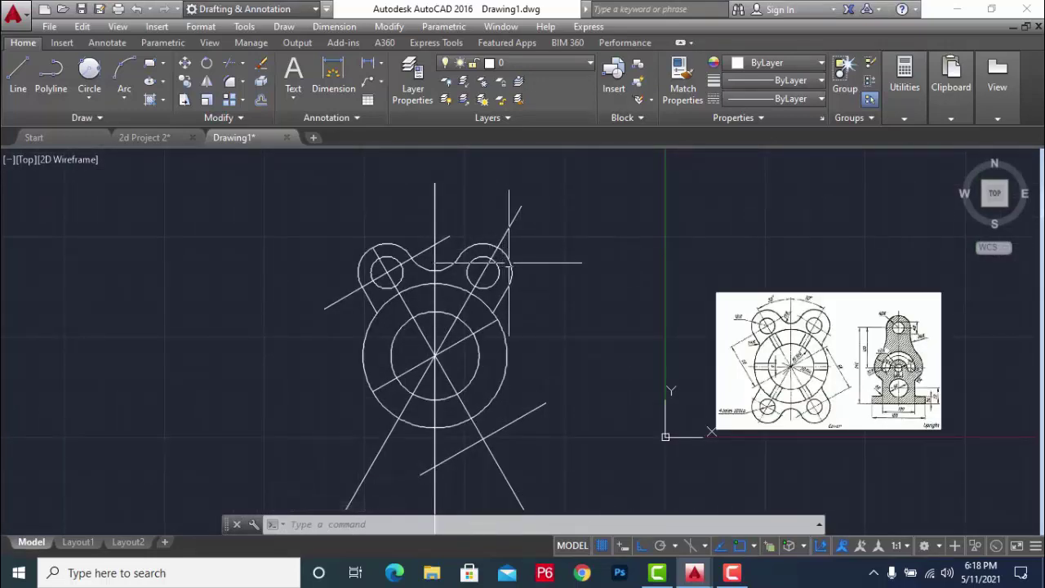
scroll(819, 315, up, 4)
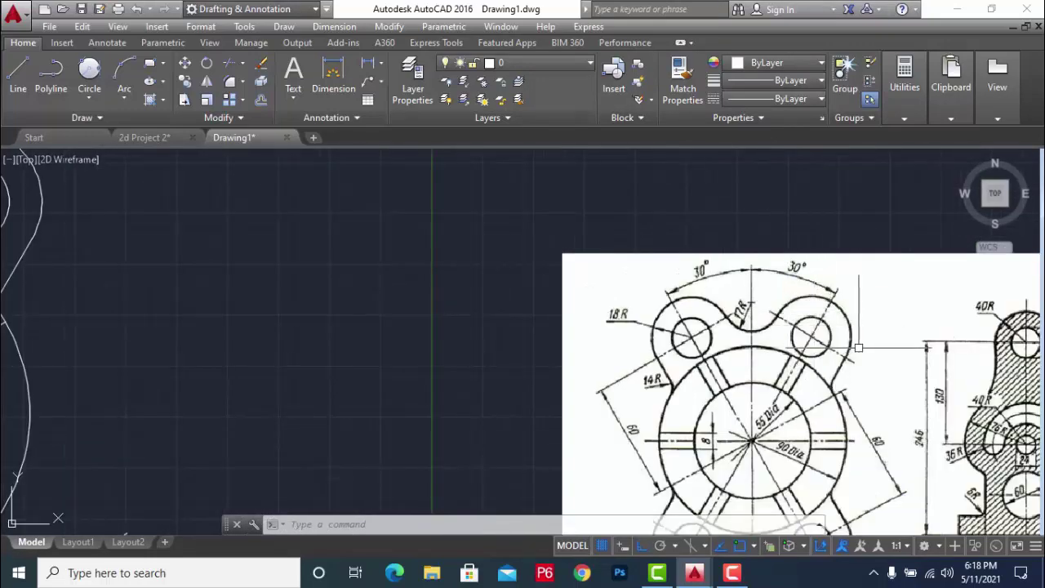
scroll(858, 348, down, 2)
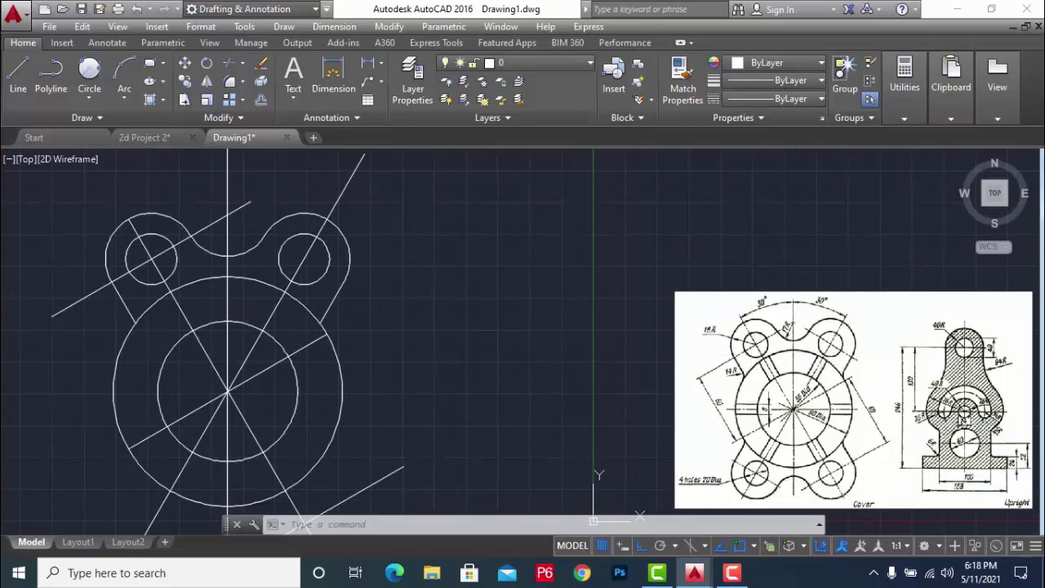
- Zoom in on the reference image to study the rib layout
scroll(776, 364, up, 5)
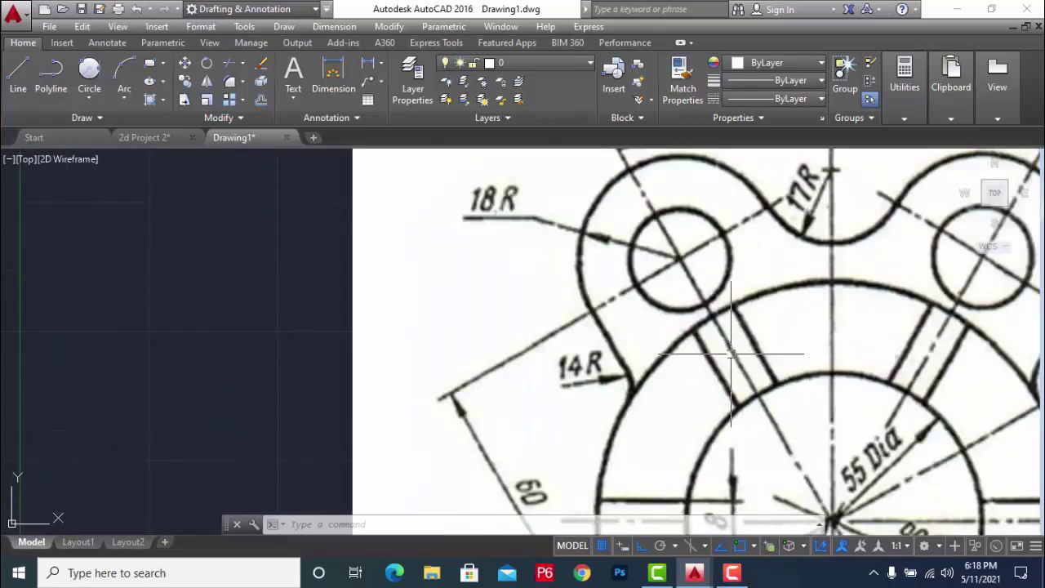
scroll(669, 253, down, 2)
scroll(670, 253, down, 2)
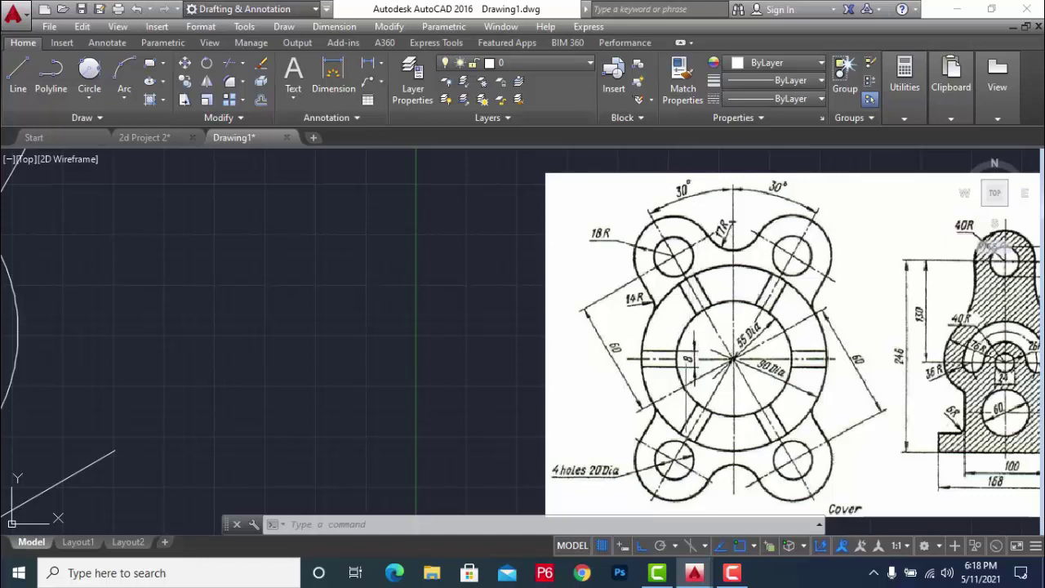
scroll(687, 368, up, 2)
scroll(700, 369, up, 2)
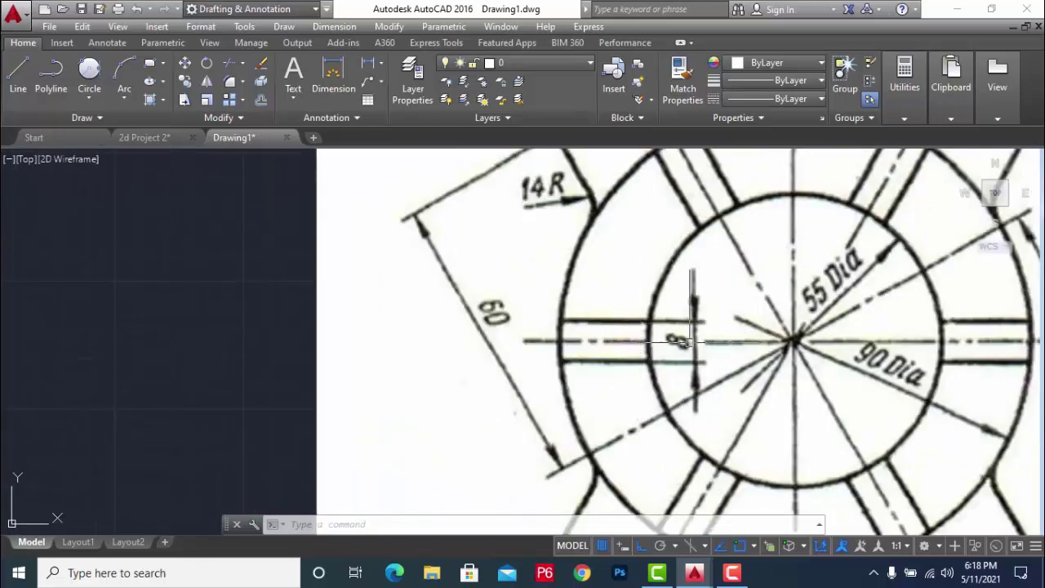
scroll(690, 342, down, 5)
key(Escape)
key(Escape)
scroll(457, 296, up, 4)
key(Escape)
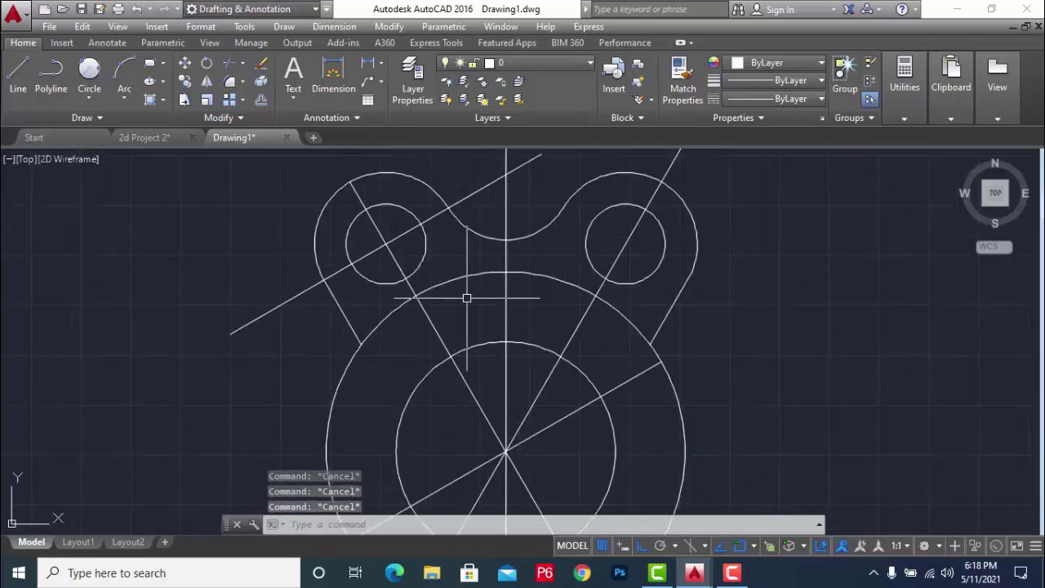
- Offset the upper-left diagonal centre line by 4 to both sides
text(o)
key(Return)
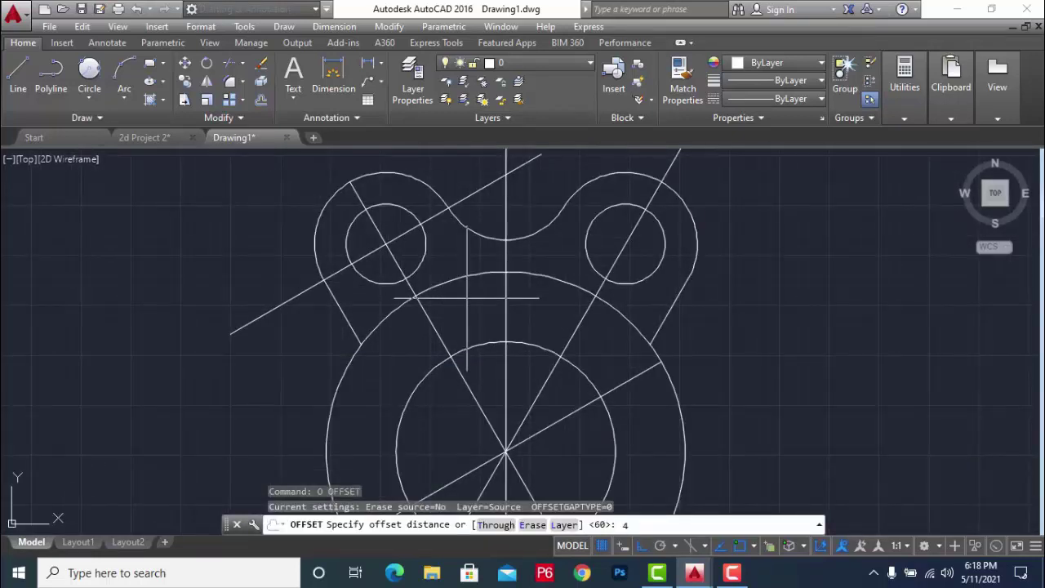
key(Return)
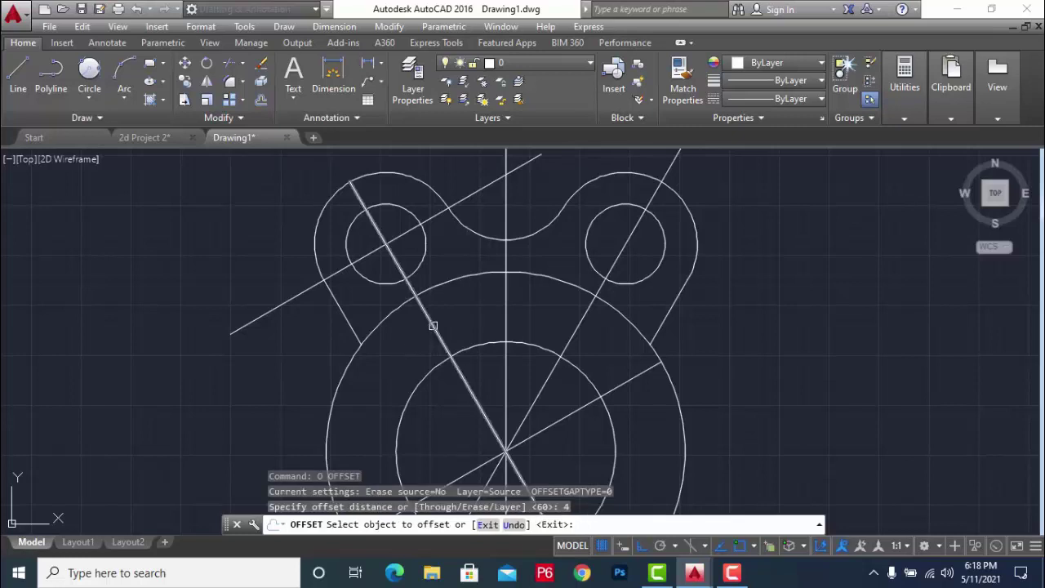
click(433, 327)
click(478, 303)
click(436, 331)
click(337, 386)
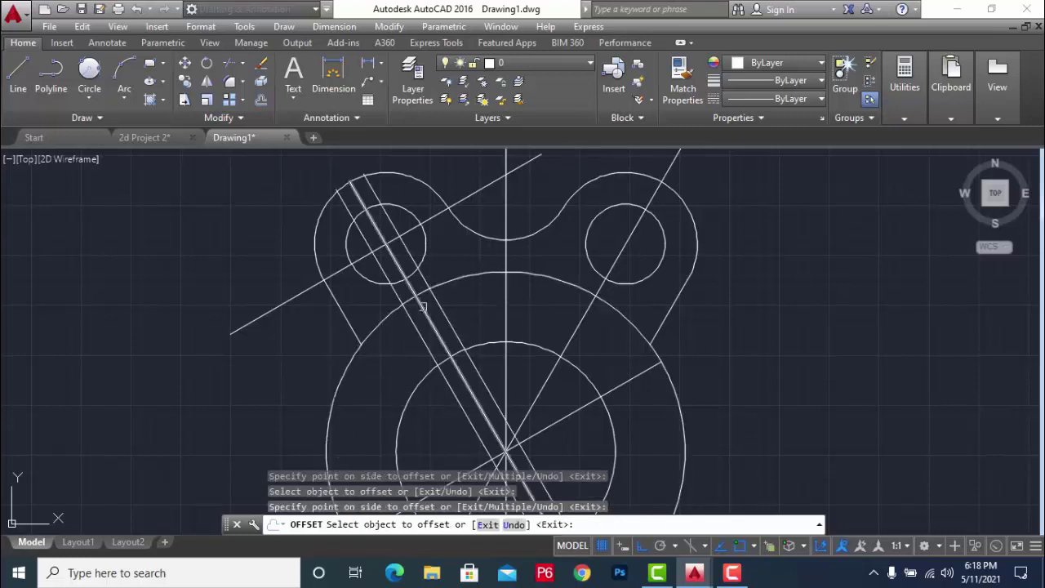
key(Escape)
key(Escape)
scroll(415, 288, up, 2)
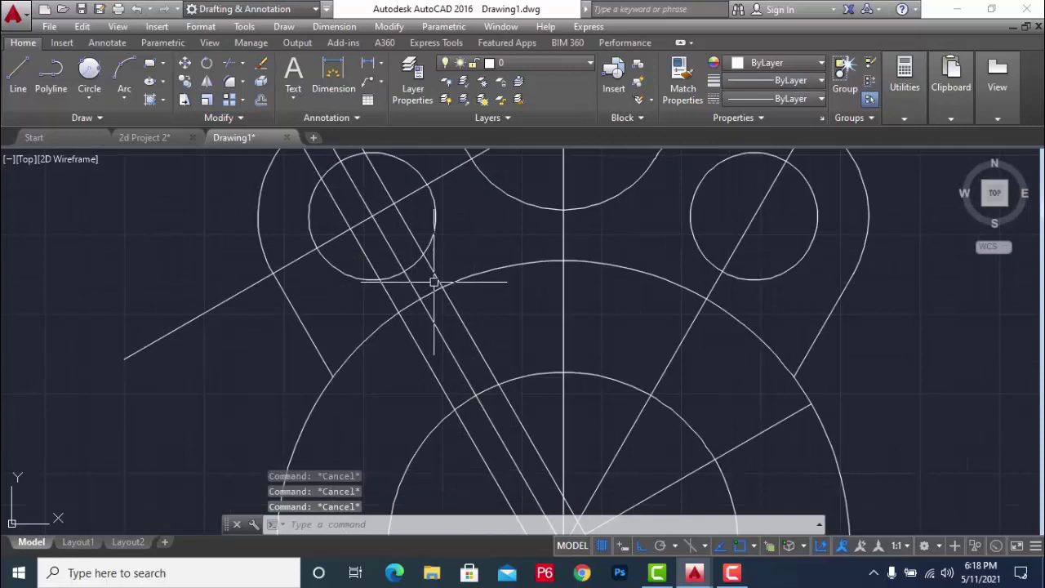
text(tr)
key(Return)
key(Return)
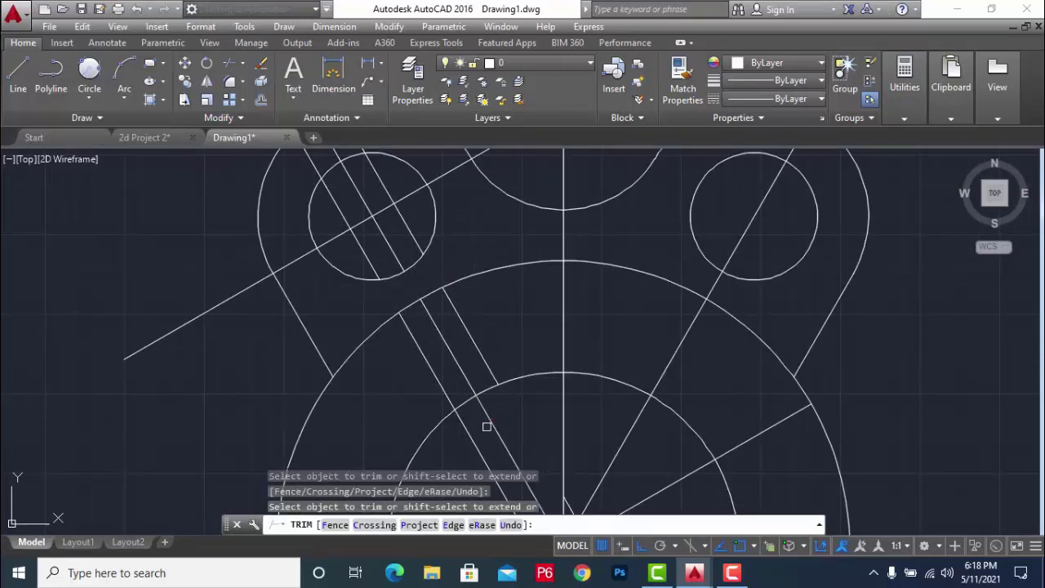
- Trim the rib lines inside the inner circle and delete the line pieces in the lug
drag(487, 426, 441, 482)
key(Escape)
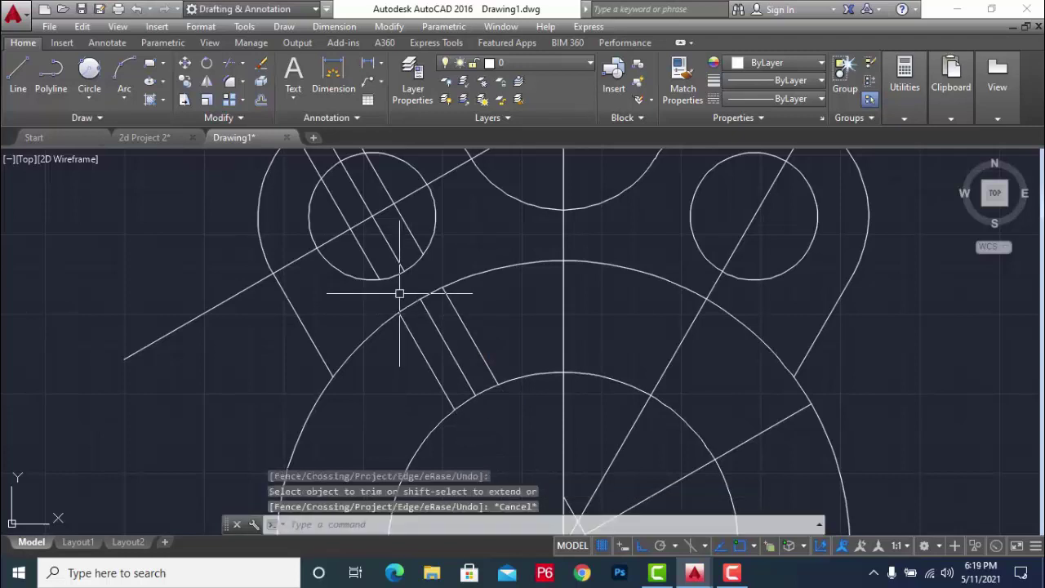
scroll(399, 292, down, 2)
scroll(364, 176, up, 3)
click(384, 178)
click(330, 217)
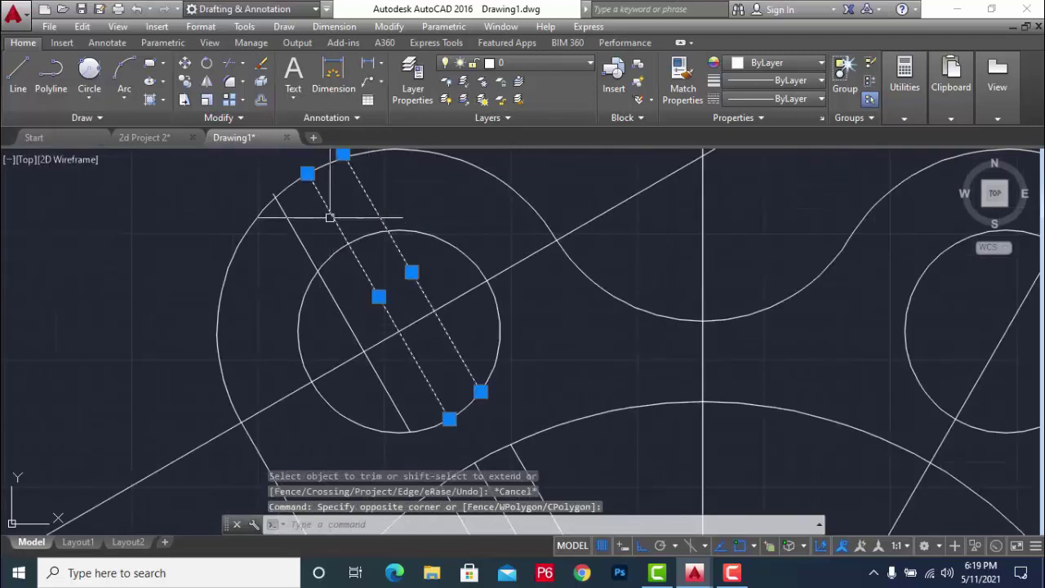
key(Delete)
- Delete the remaining leftover diagonal line and the three parallel pieces below centre
click(300, 232)
key(Delete)
scroll(452, 249, down, 4)
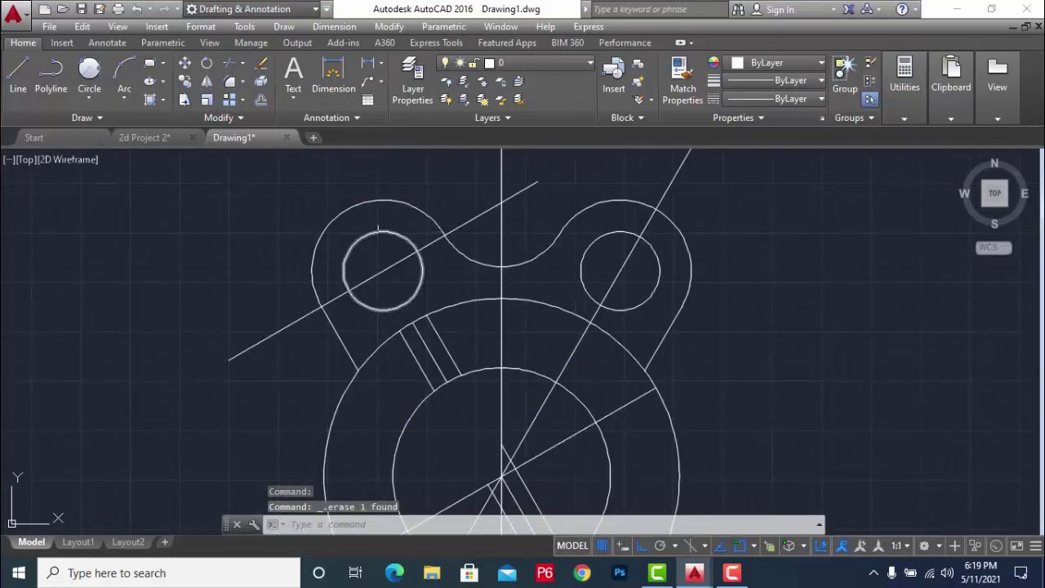
scroll(482, 331, up, 4)
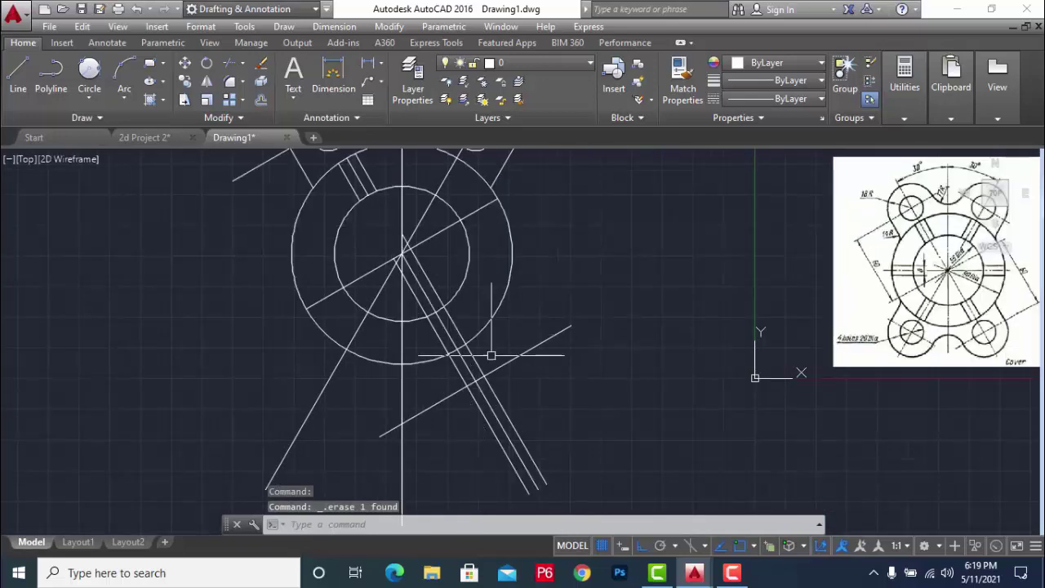
click(558, 435)
click(512, 461)
key(Delete)
scroll(423, 364, down, 2)
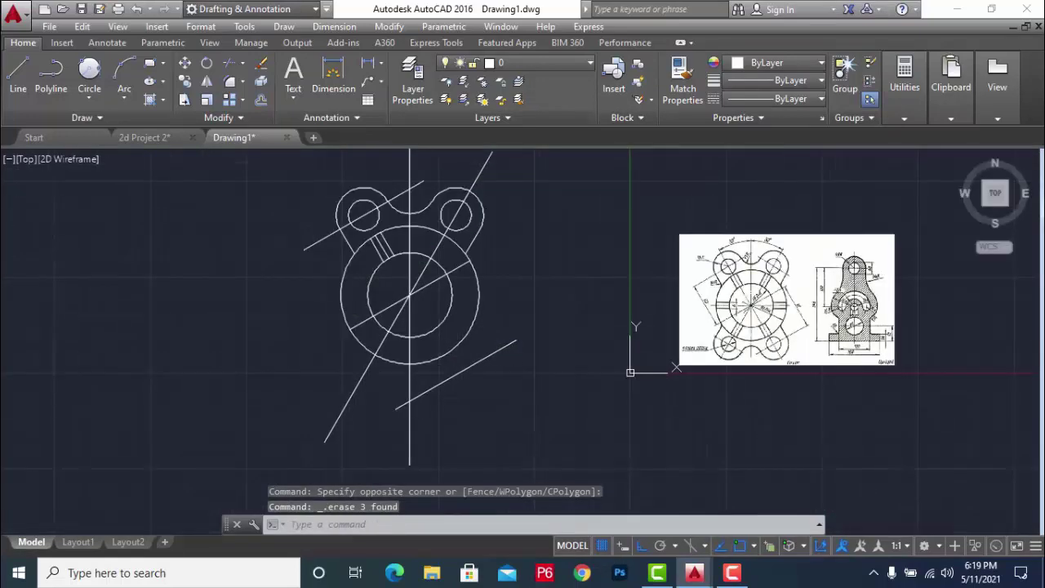
scroll(396, 200, up, 4)
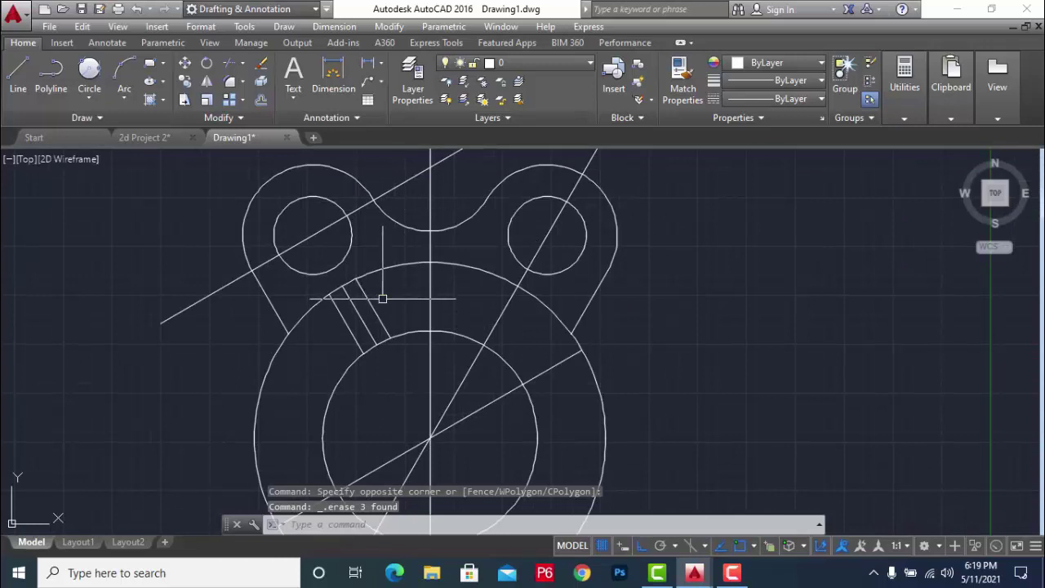
scroll(383, 299, down, 2)
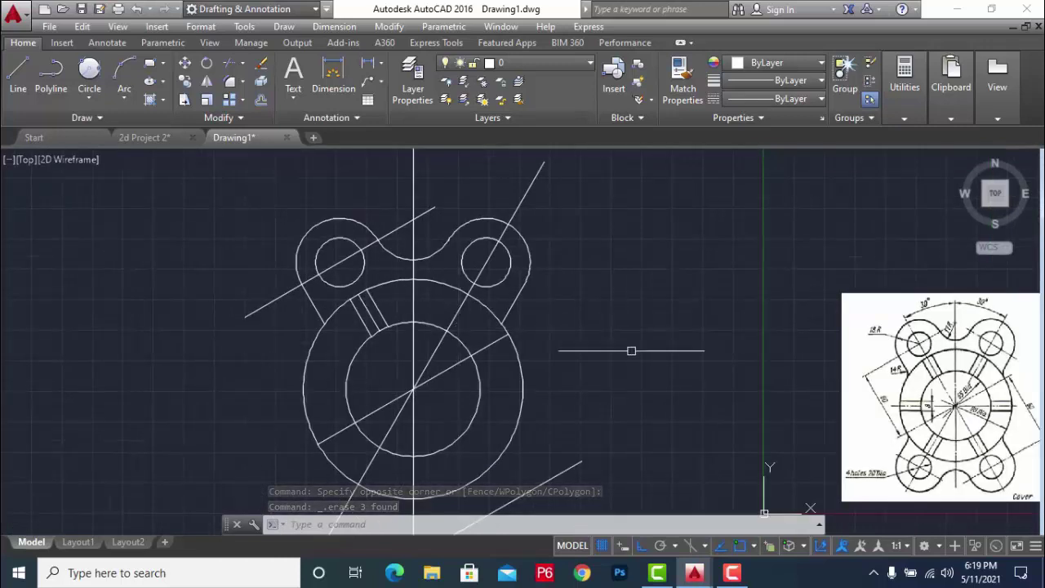
middle_drag(632, 350, 588, 330)
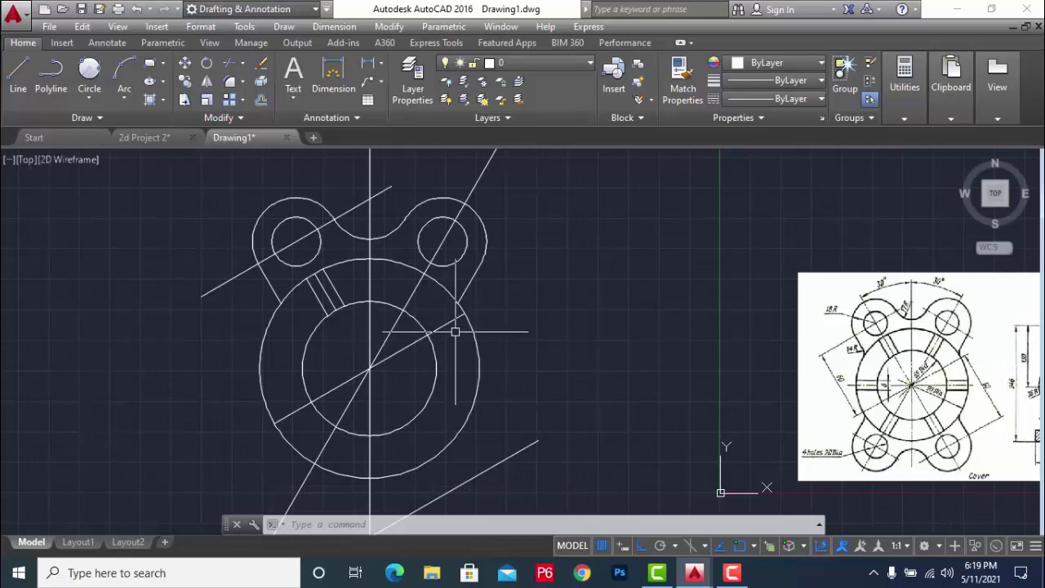
- Polar-array the rib slot lines into 6 items around the circle centre
text(ar)
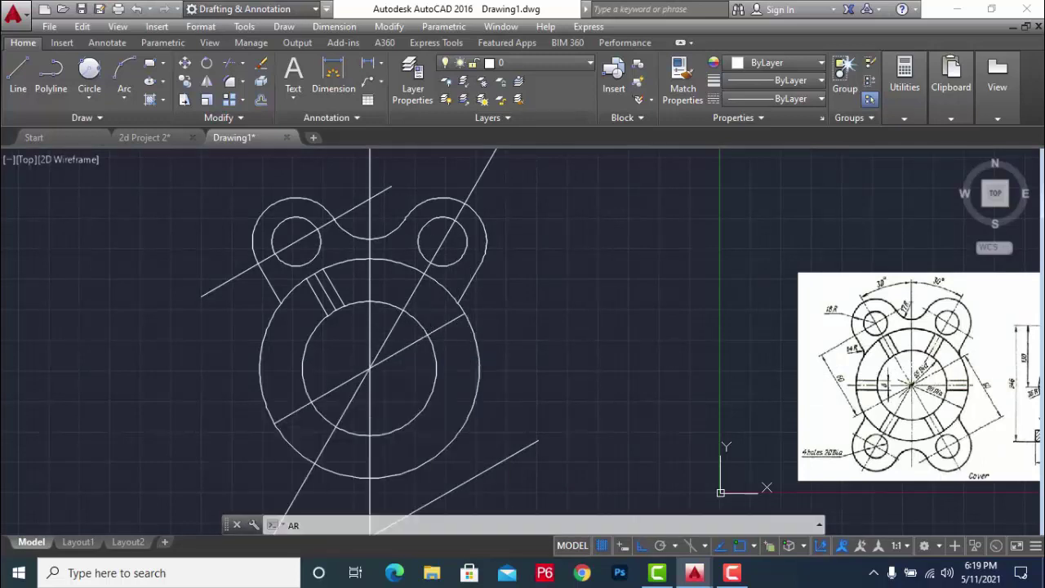
key(Return)
scroll(331, 290, up, 4)
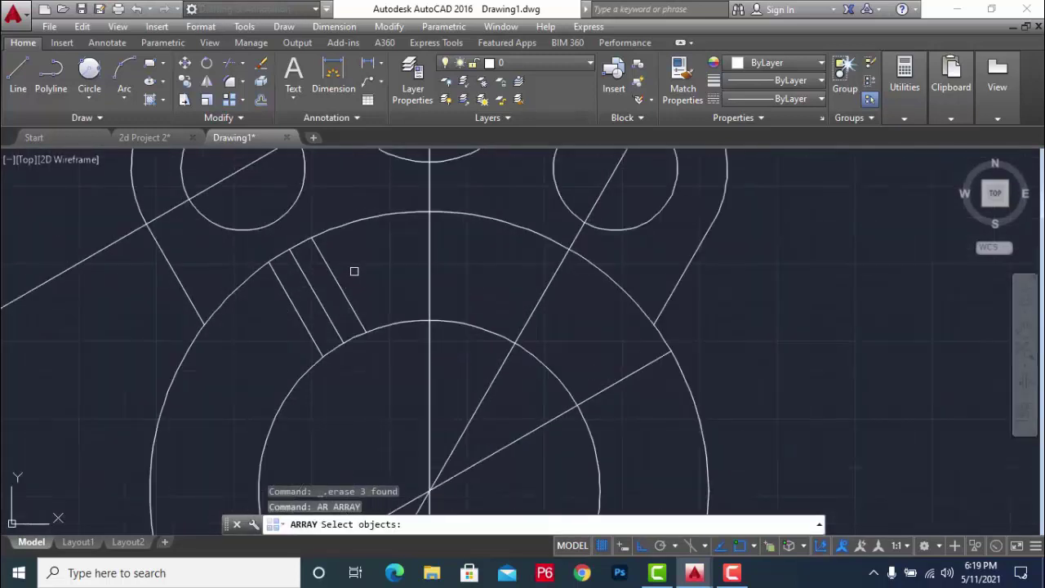
click(355, 271)
click(285, 313)
scroll(342, 275, down, 4)
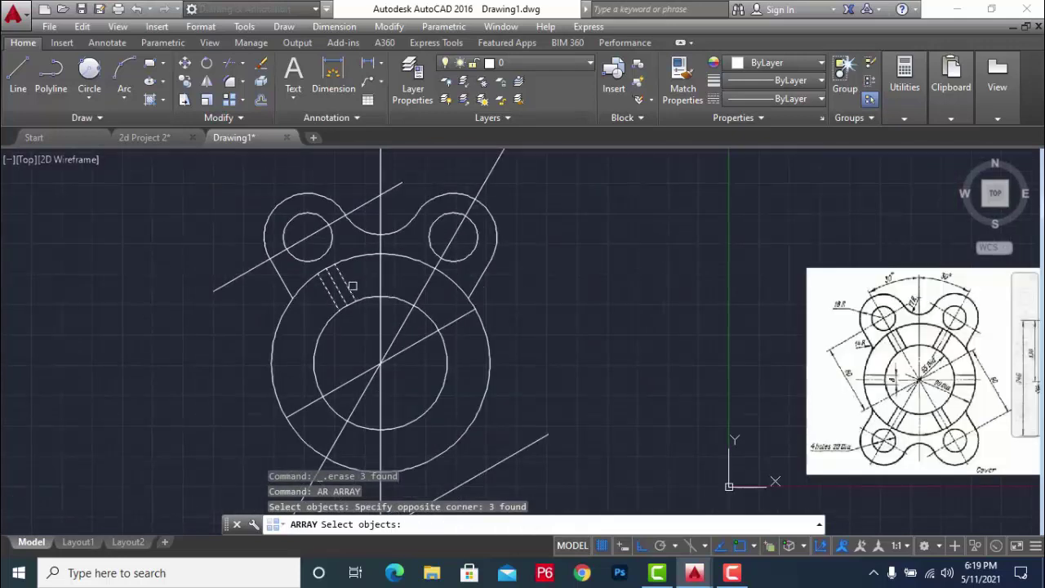
key(Return)
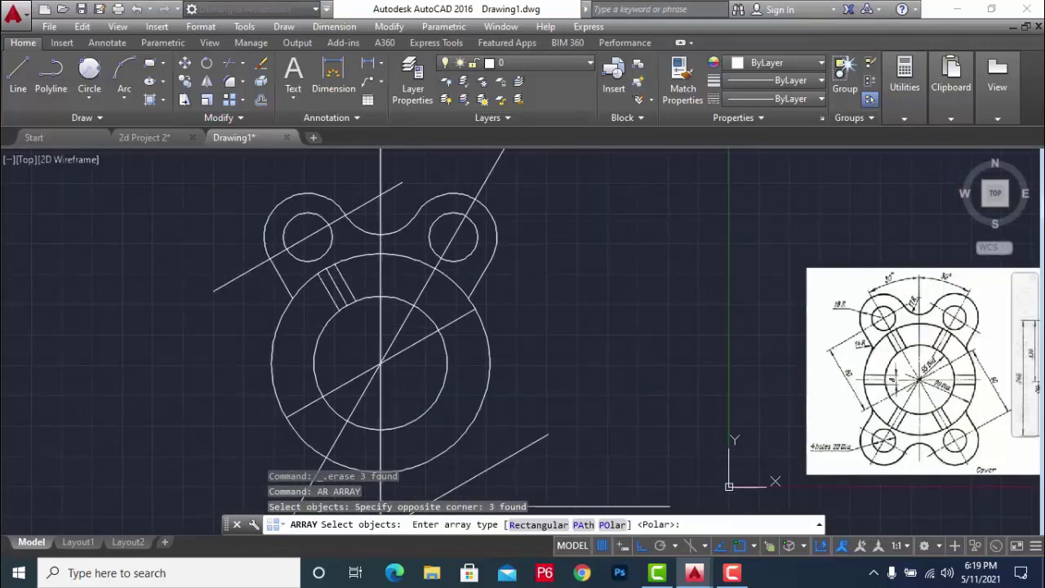
click(613, 524)
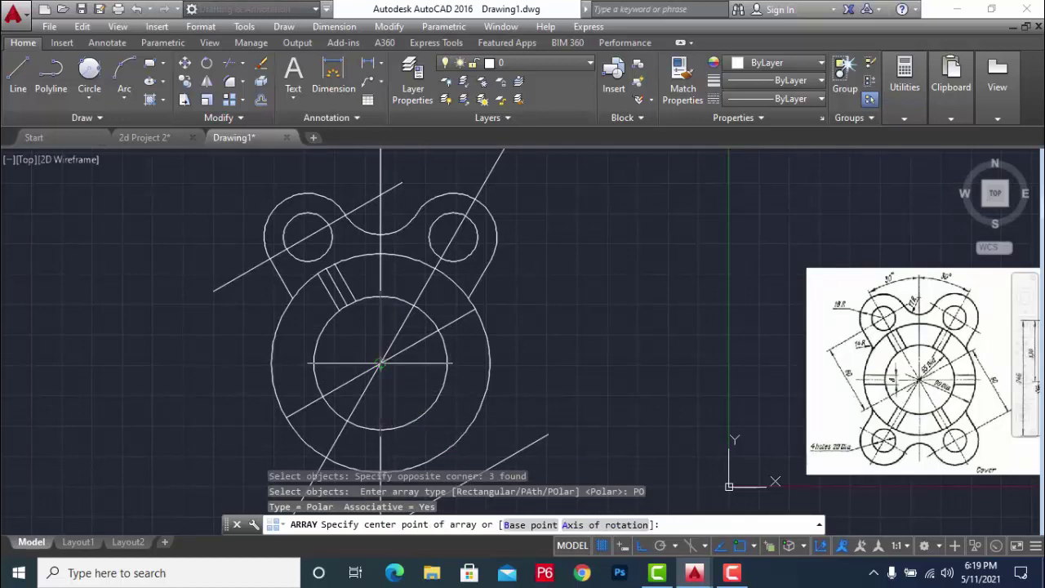
click(380, 364)
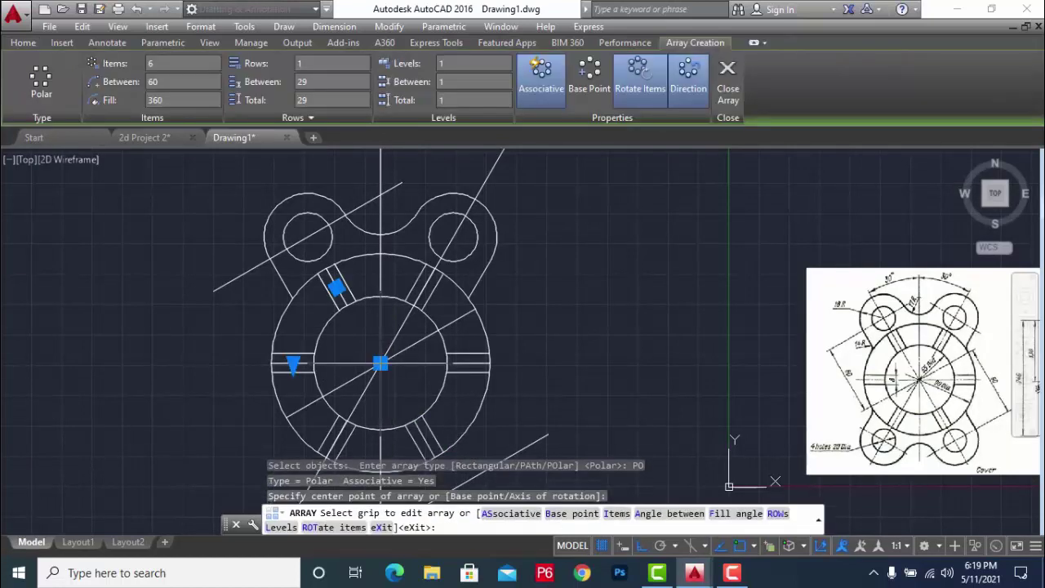
click(163, 65)
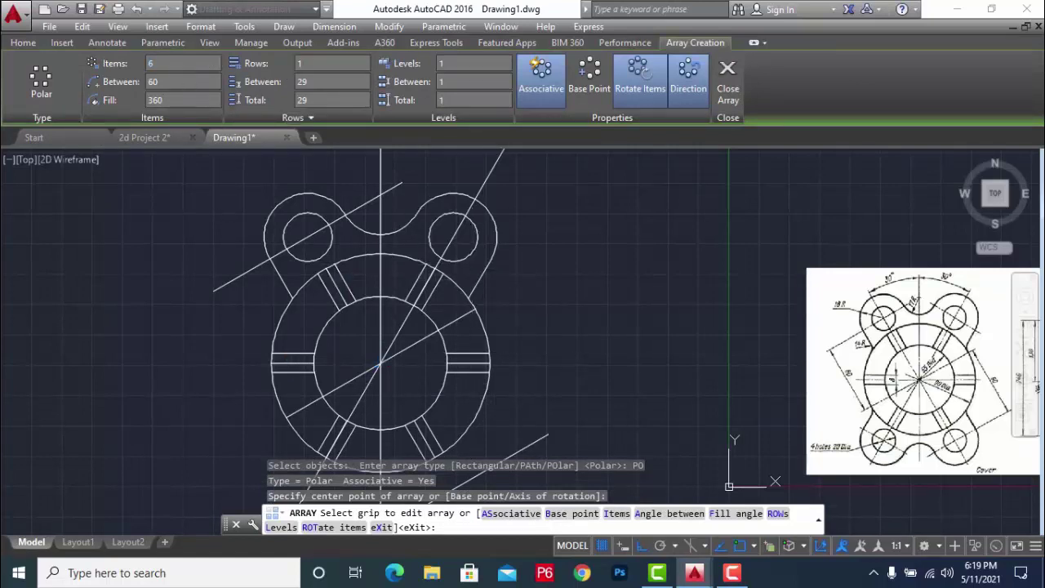
key(Escape)
scroll(404, 320, down, 5)
scroll(404, 320, up, 3)
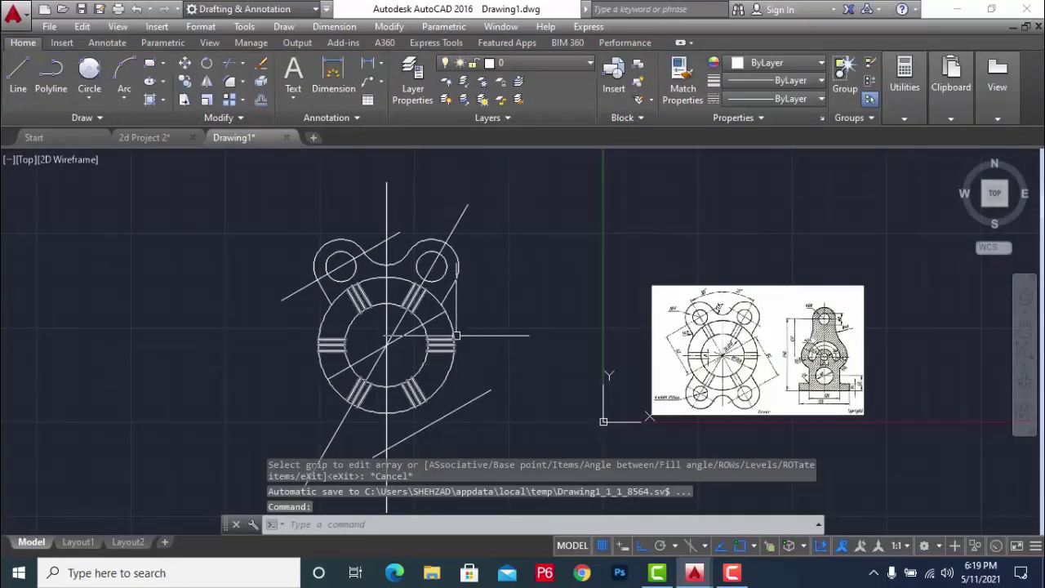
scroll(425, 326, up, 2)
scroll(425, 327, up, 2)
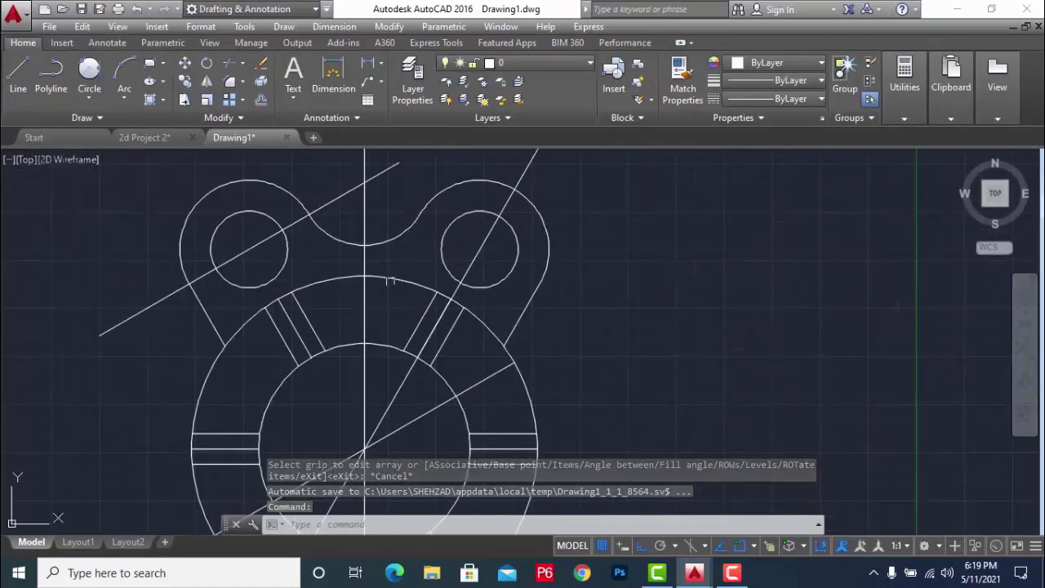
scroll(431, 344, down, 2)
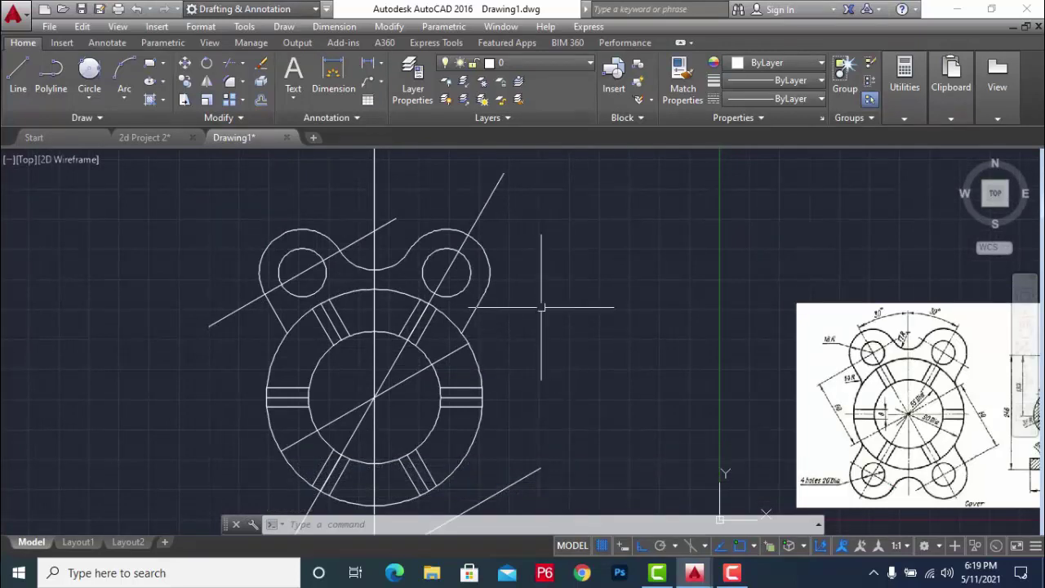
scroll(383, 355, down, 2)
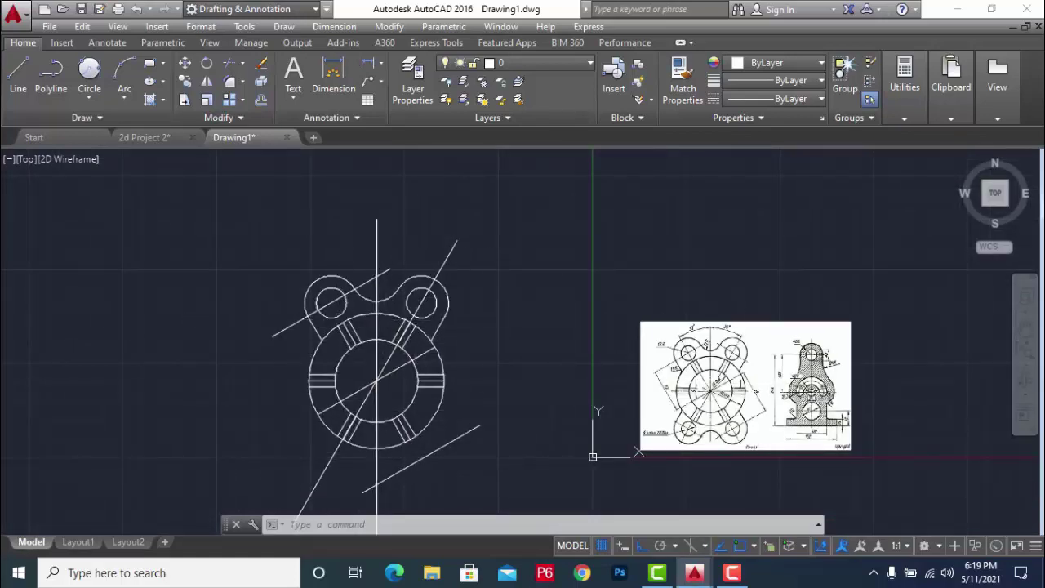
scroll(745, 378, up, 2)
scroll(745, 377, up, 2)
scroll(470, 347, up, 3)
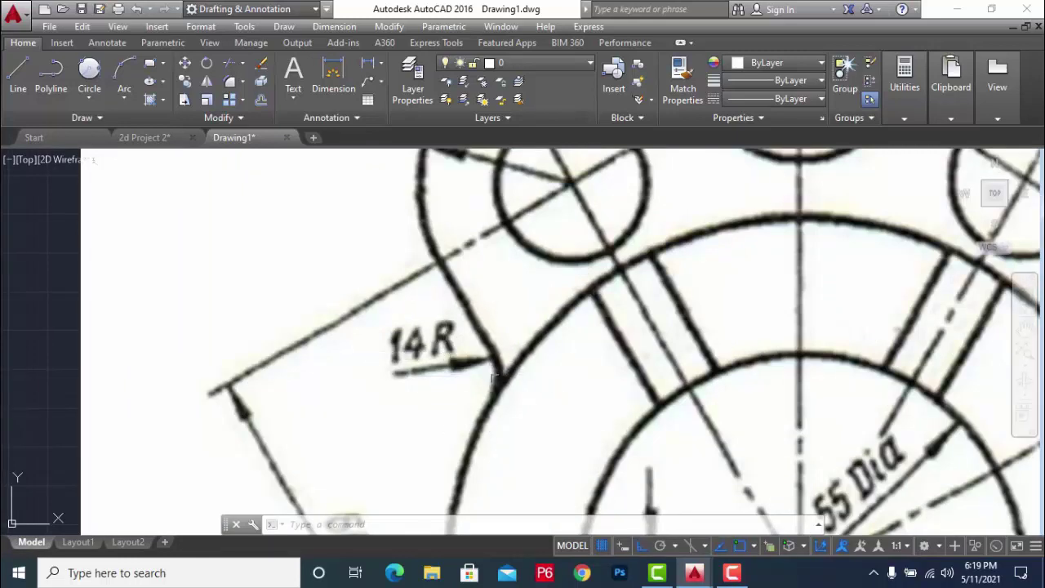
scroll(494, 392, down, 2)
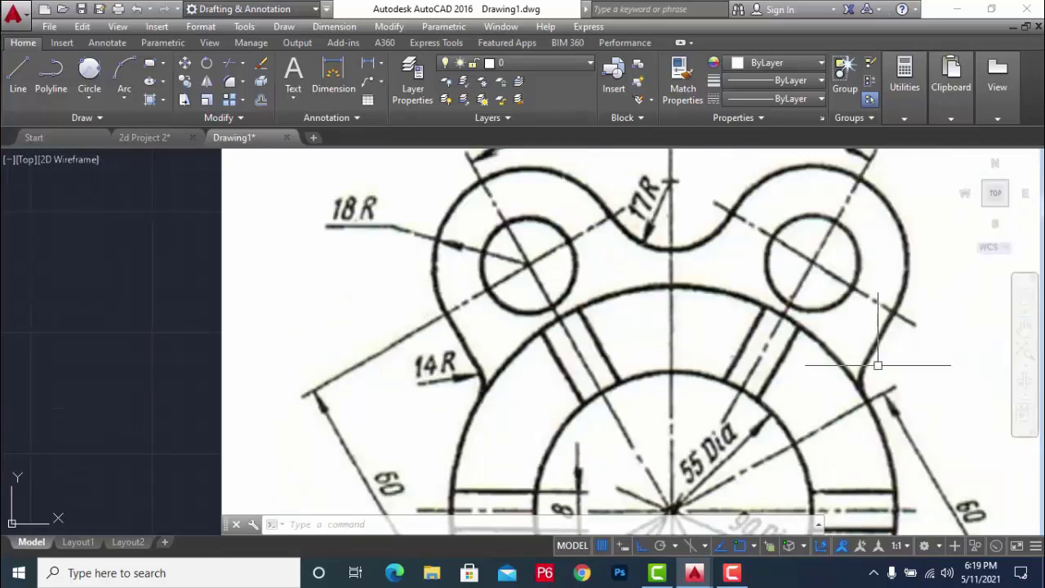
scroll(653, 233, down, 3)
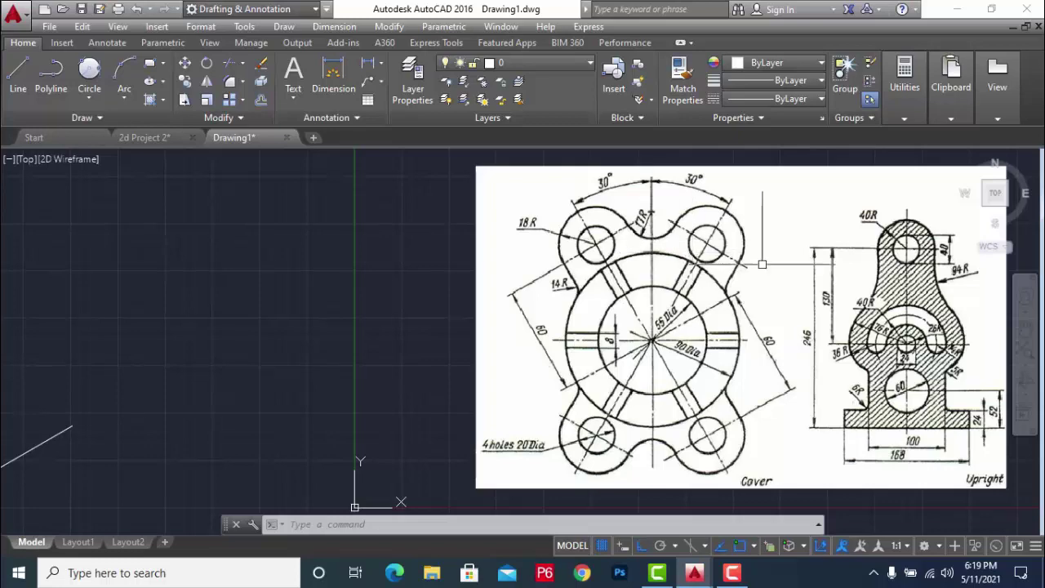
scroll(762, 263, down, 2)
key(Escape)
scroll(481, 419, down, 4)
scroll(325, 325, up, 3)
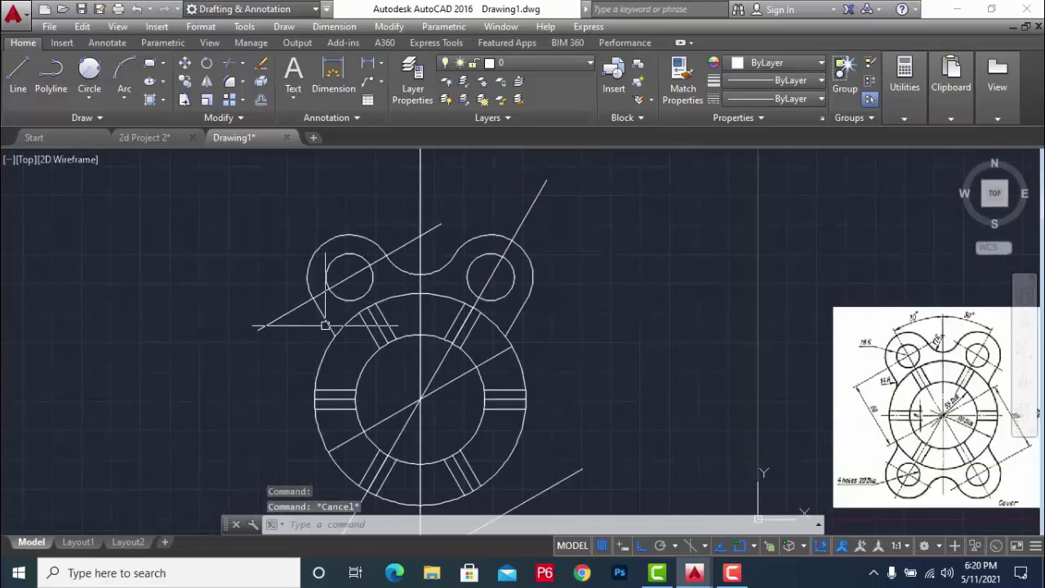
scroll(325, 325, up, 4)
key(Escape)
key(Escape)
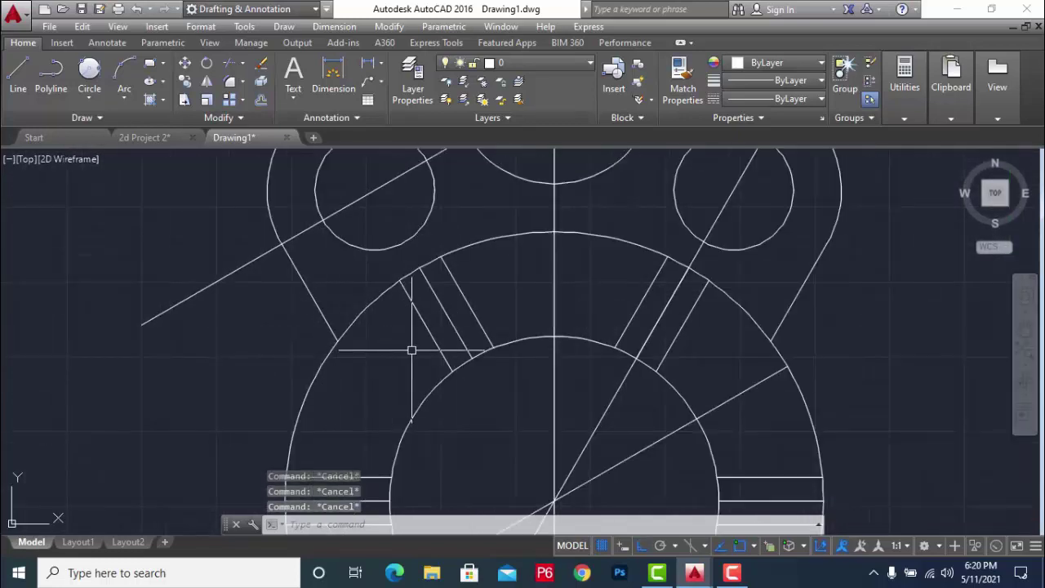
text(f)
key(Return)
- Set the fillet radius to 14 and fillet the left lug side to the outer ring
text(r)
key(Return)
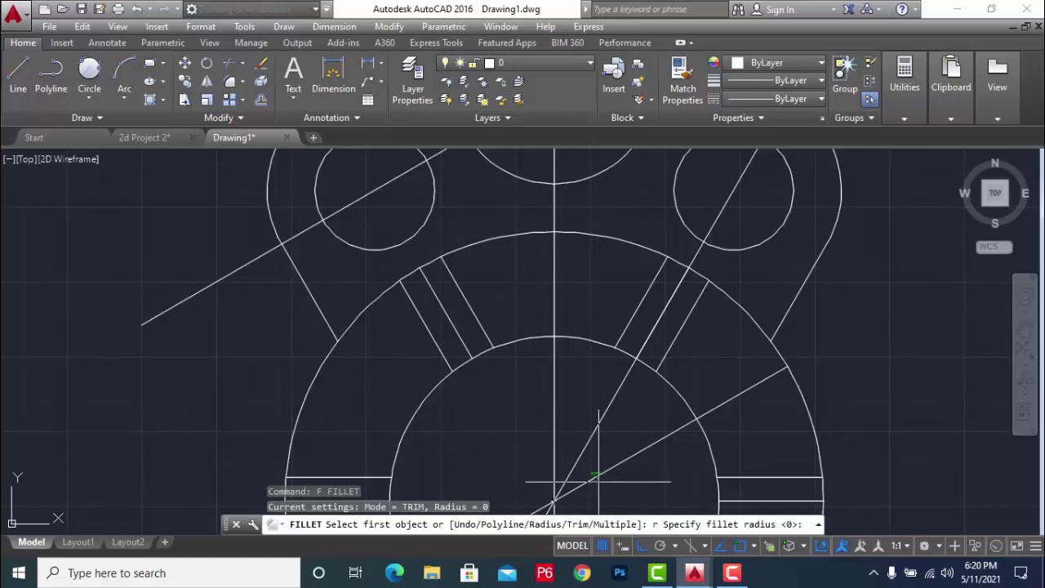
text(14)
key(Return)
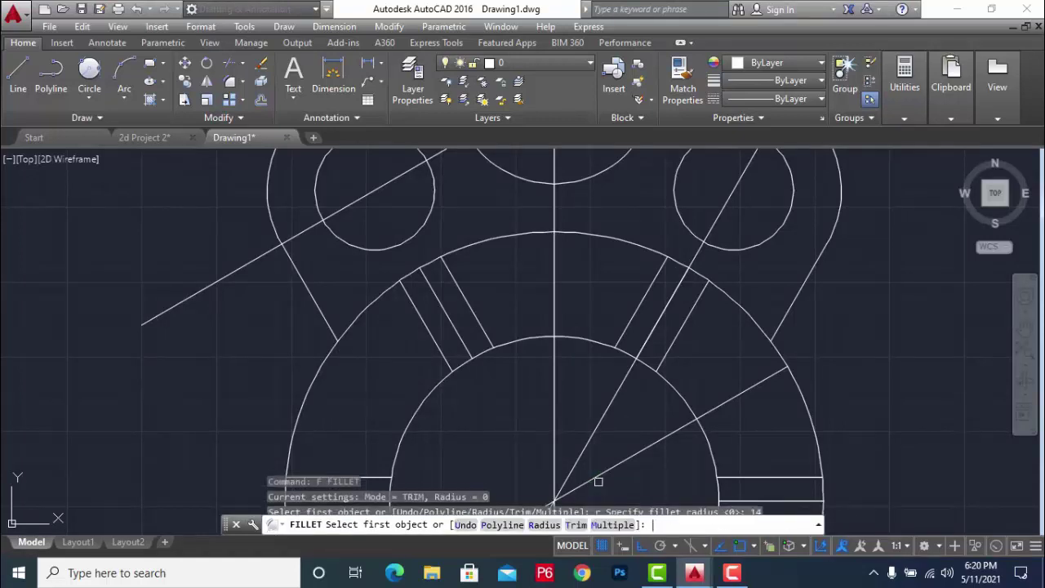
click(323, 321)
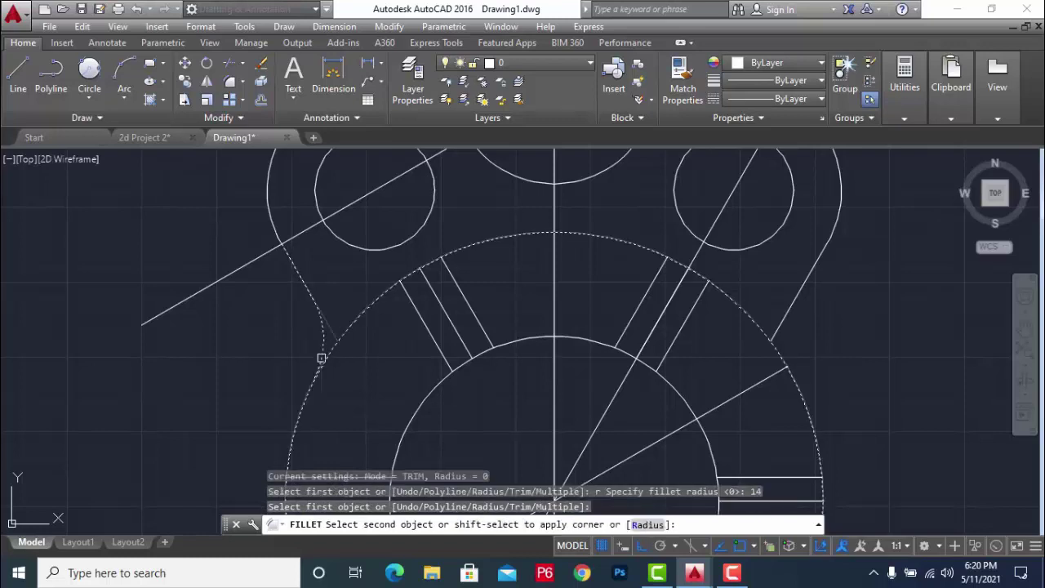
click(321, 363)
scroll(350, 351, down, 2)
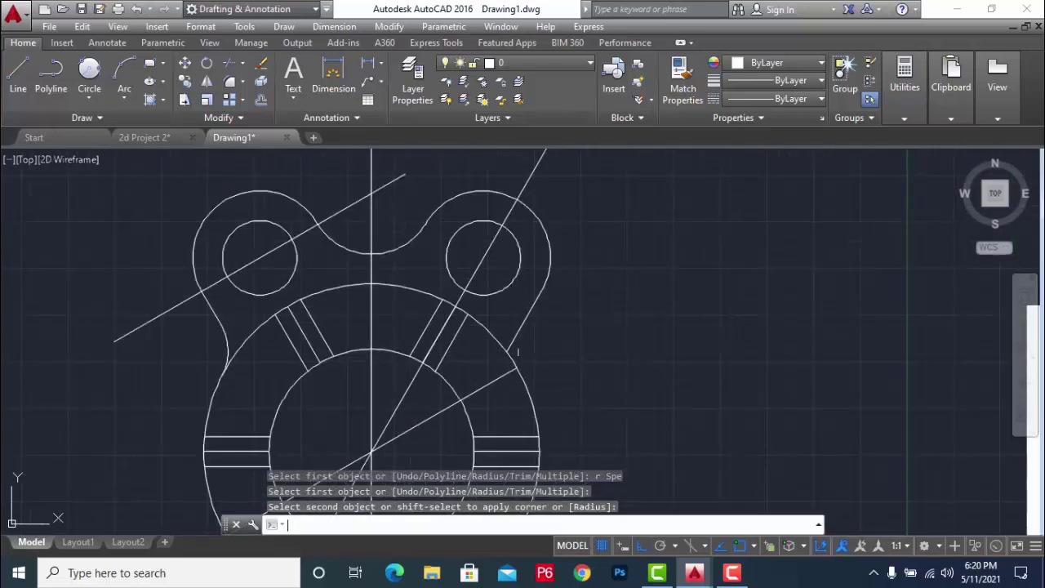
key(Return)
- Try the R14 fillet between the right lug side and the outer ring
click(517, 337)
click(525, 382)
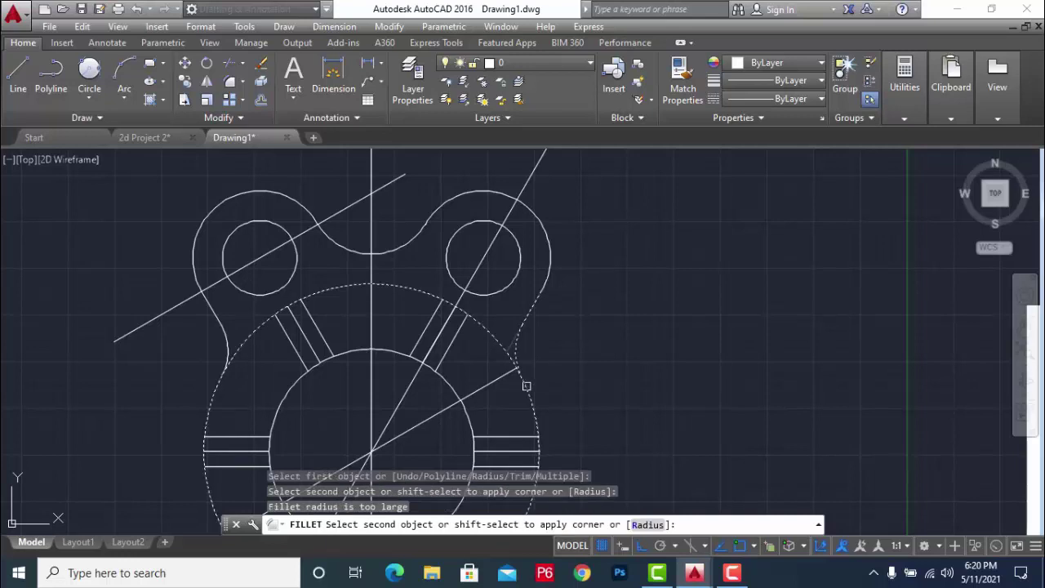
key(Return)
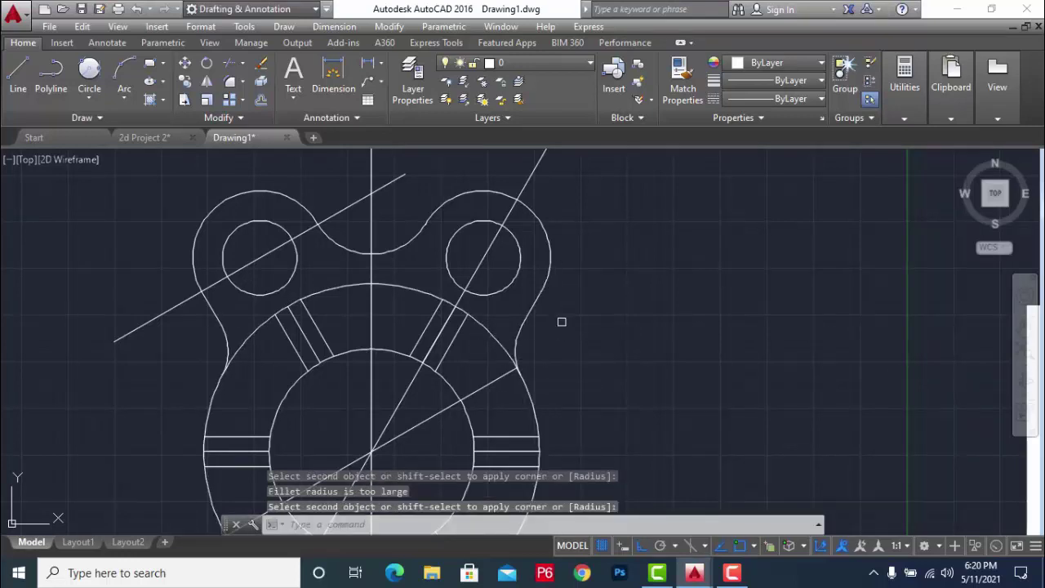
scroll(562, 322, down, 1)
scroll(567, 277, down, 1)
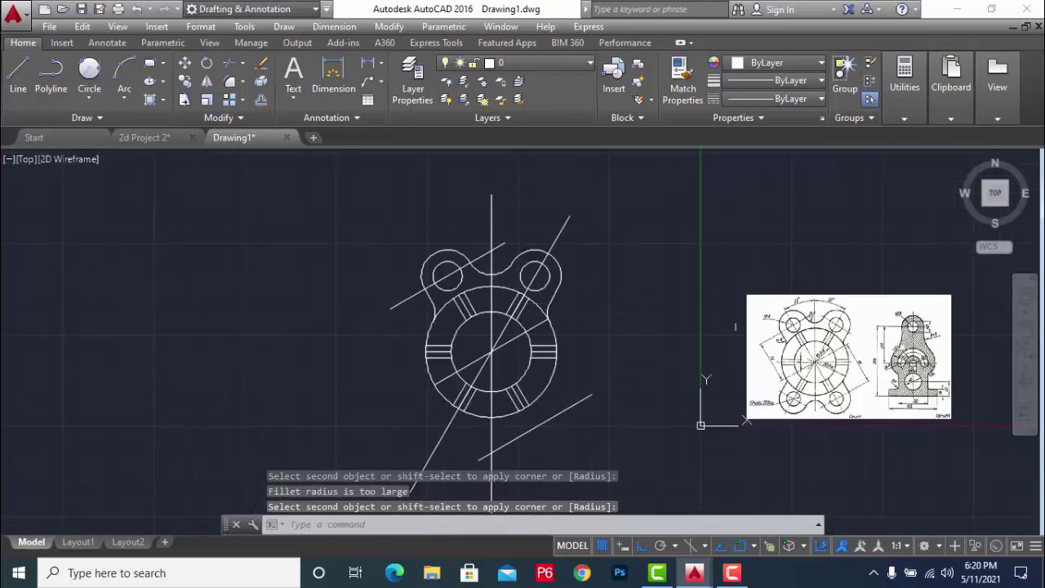
scroll(852, 323, up, 2)
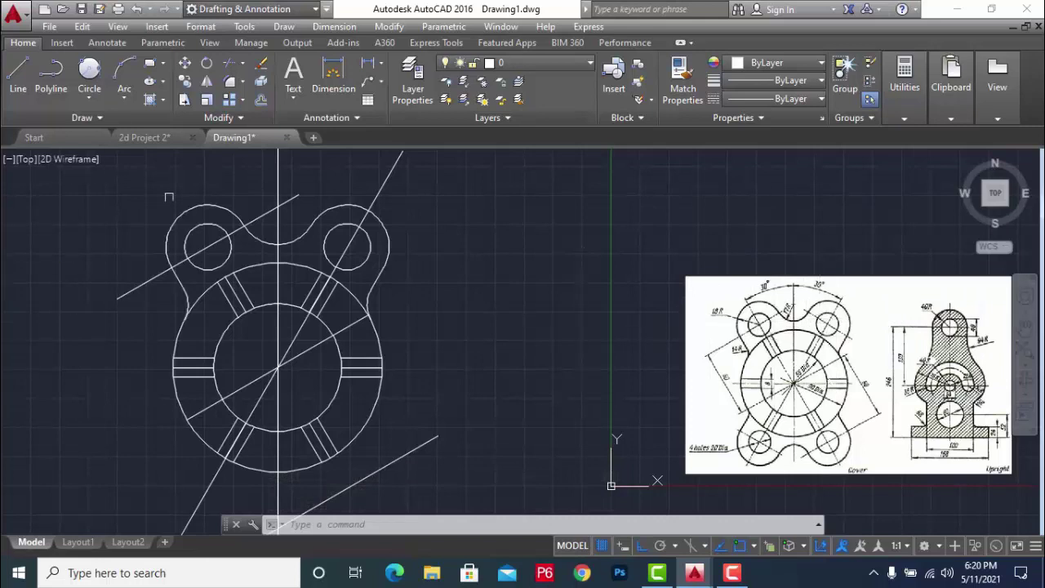
key(Escape)
text(m)
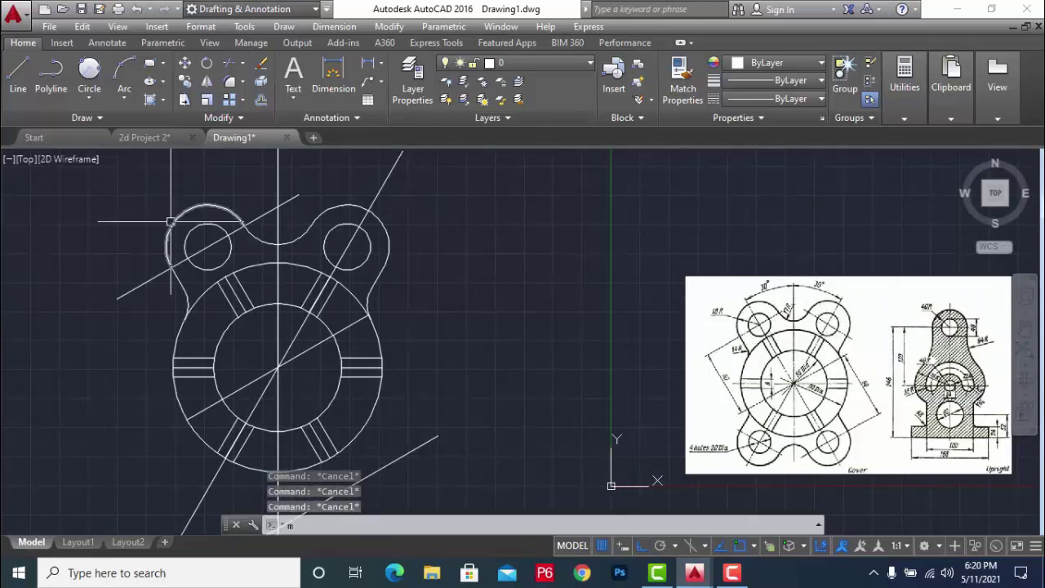
text(MI)
key(Return)
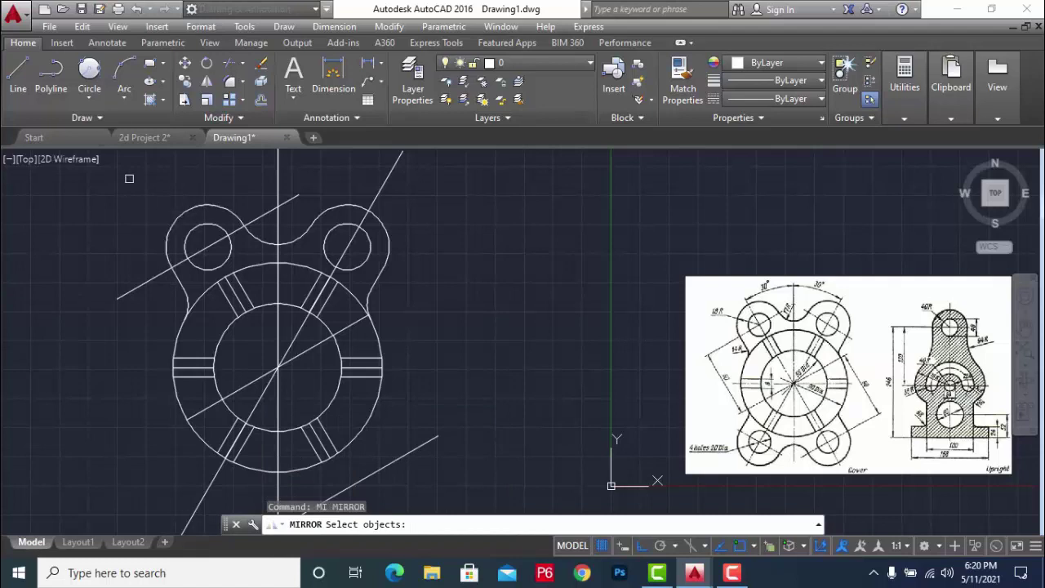
- Mirror the ten upper-half objects about the horizontal line through the circle centre, keeping originals
click(129, 178)
click(441, 339)
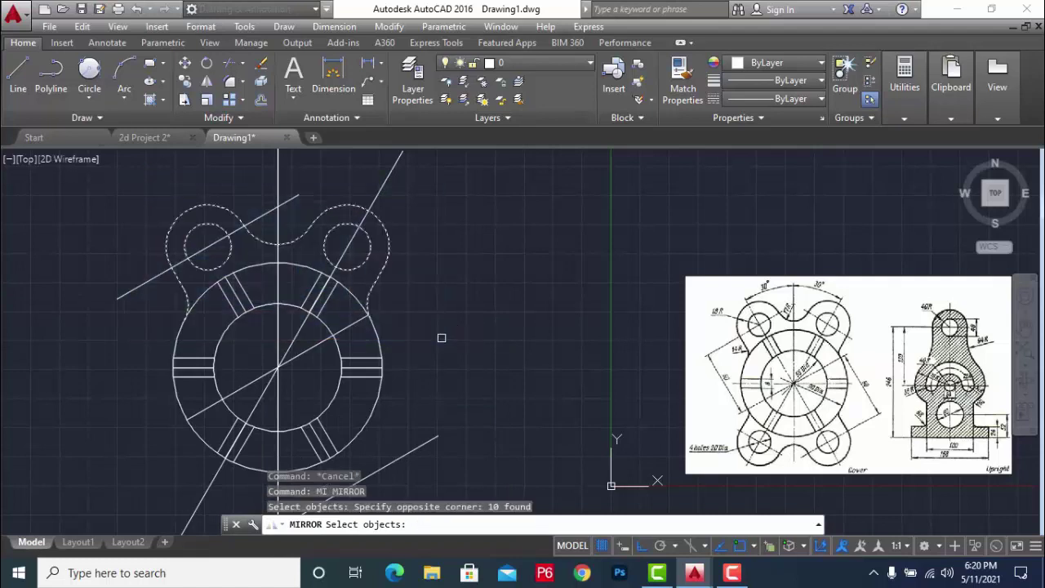
key(Return)
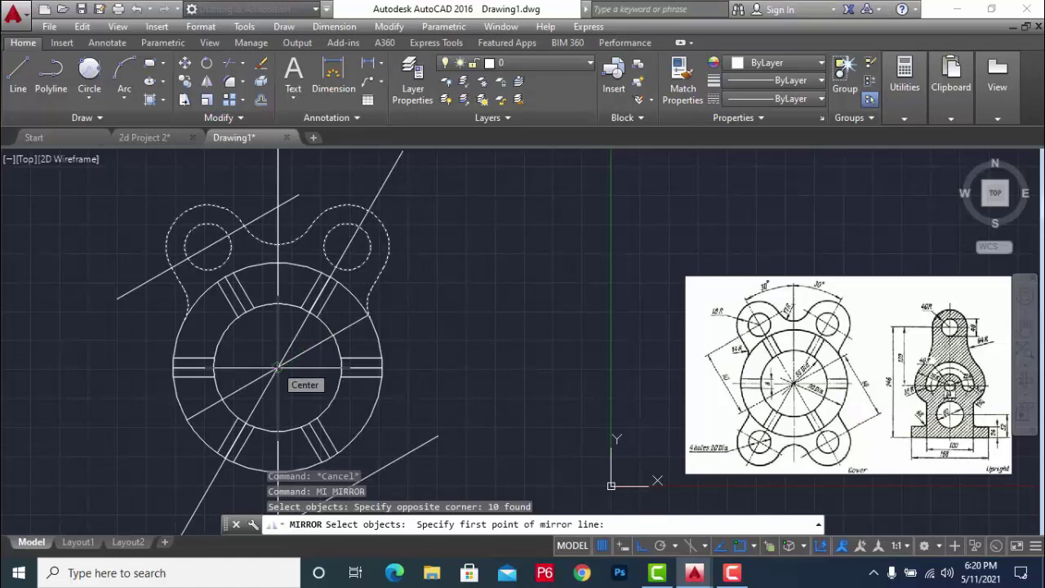
click(278, 367)
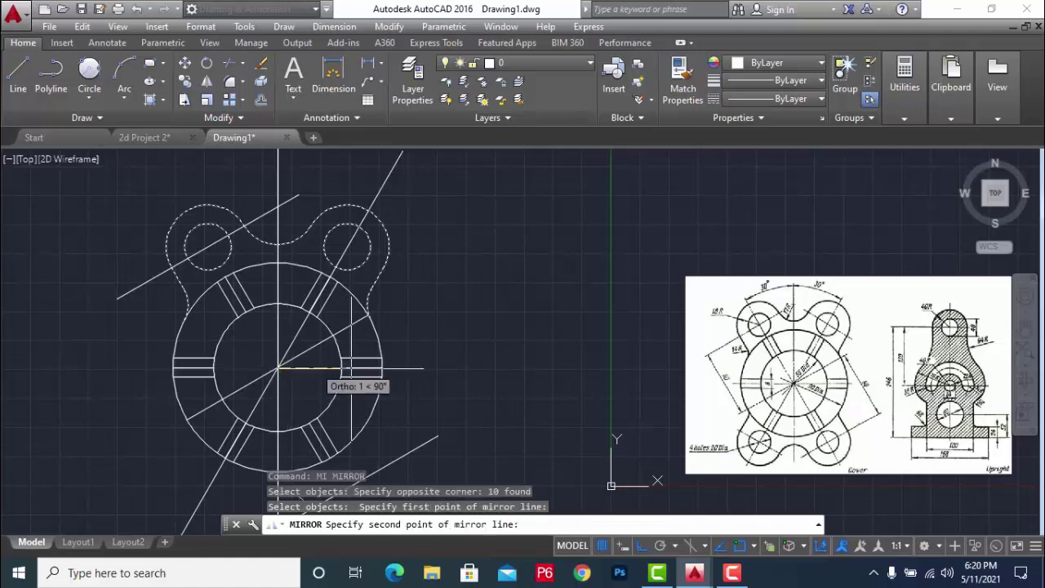
click(587, 366)
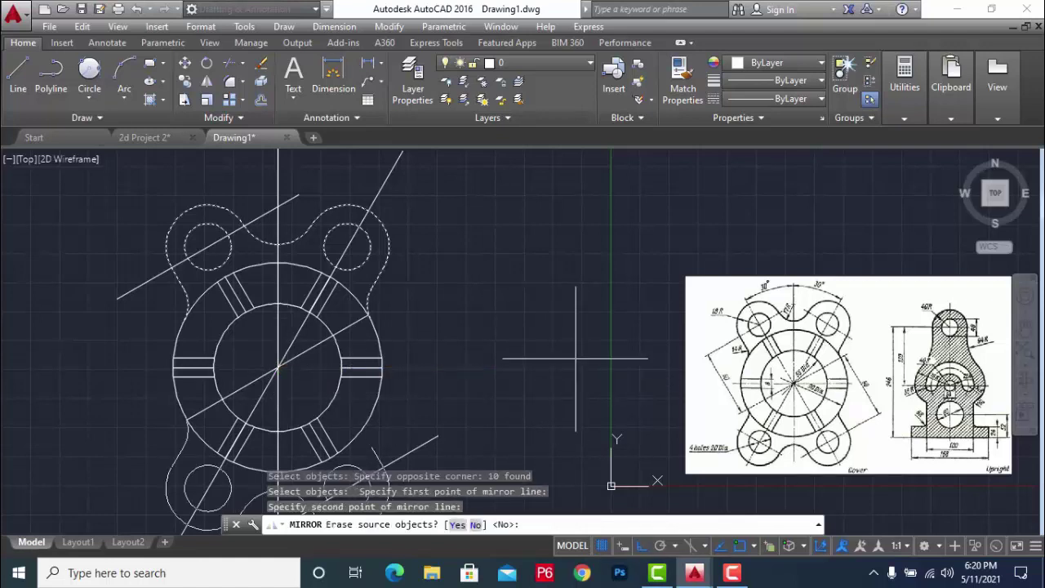
key(Return)
scroll(479, 303, down, 4)
scroll(474, 319, up, 2)
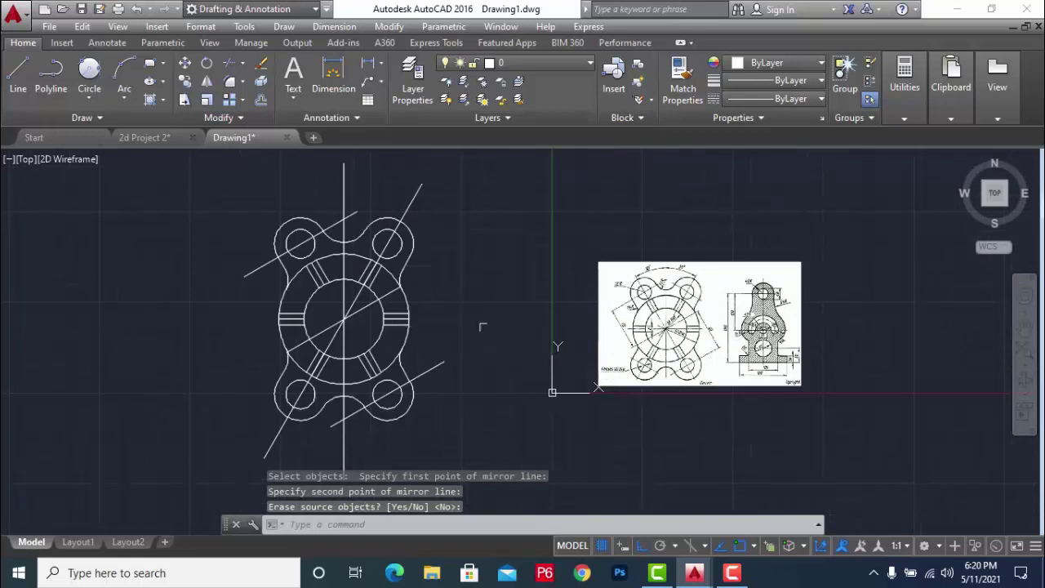
scroll(331, 286, up, 2)
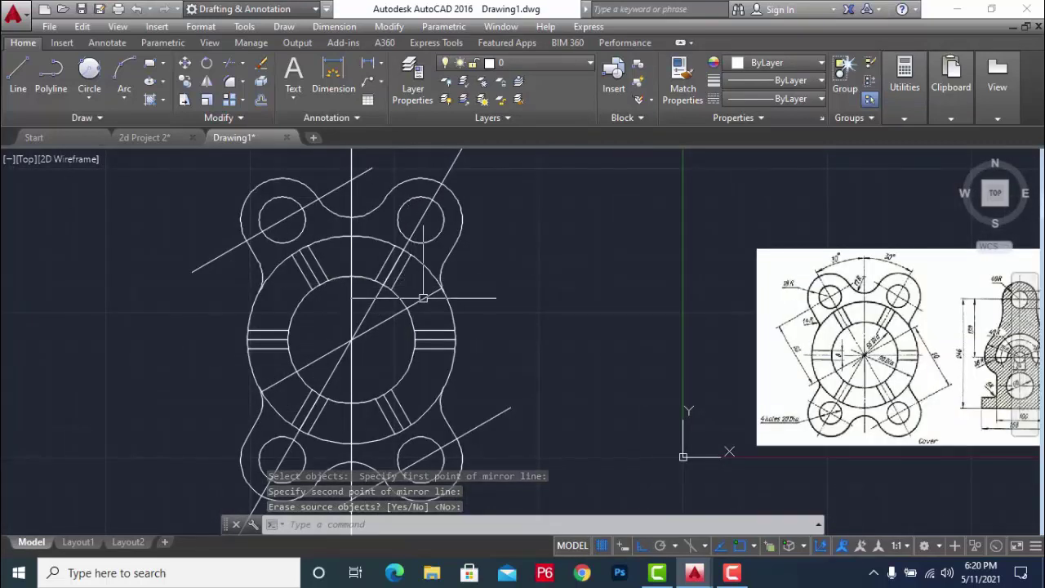
scroll(510, 322, down, 2)
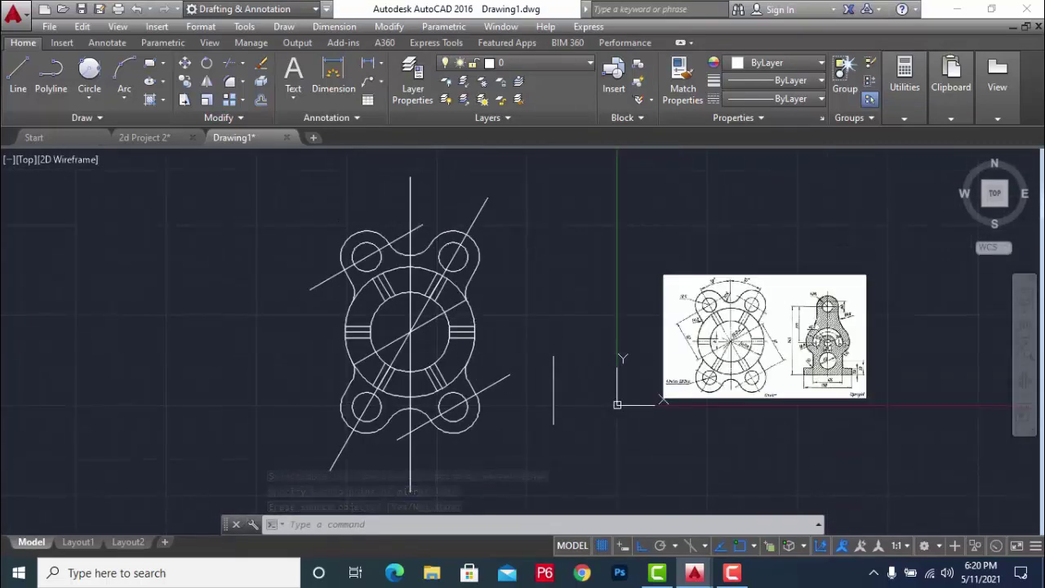
scroll(785, 348, up, 2)
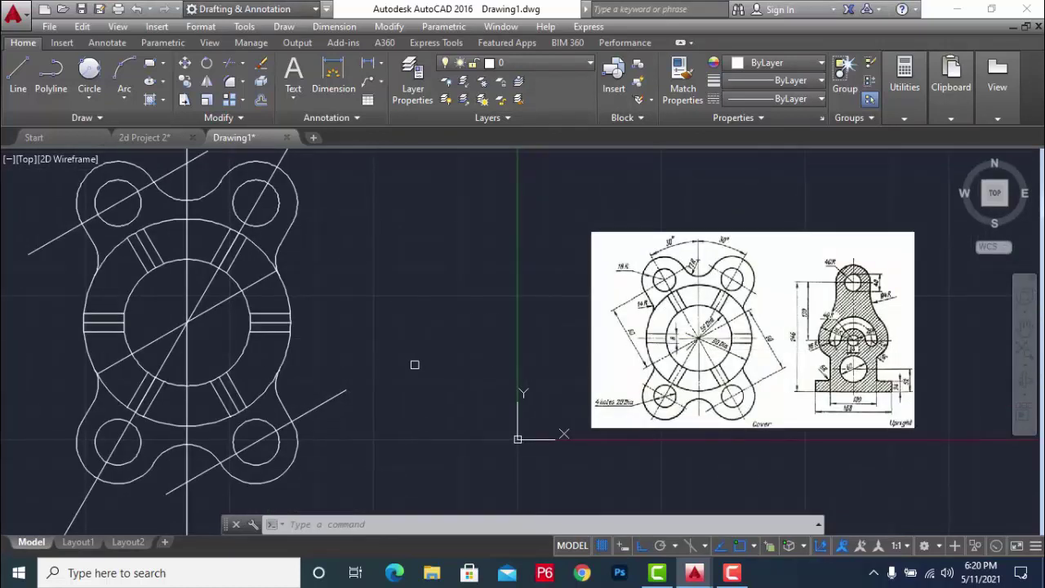
- Explode the rib array and delete the crossing lines in the left and upper-left ribs
click(196, 316)
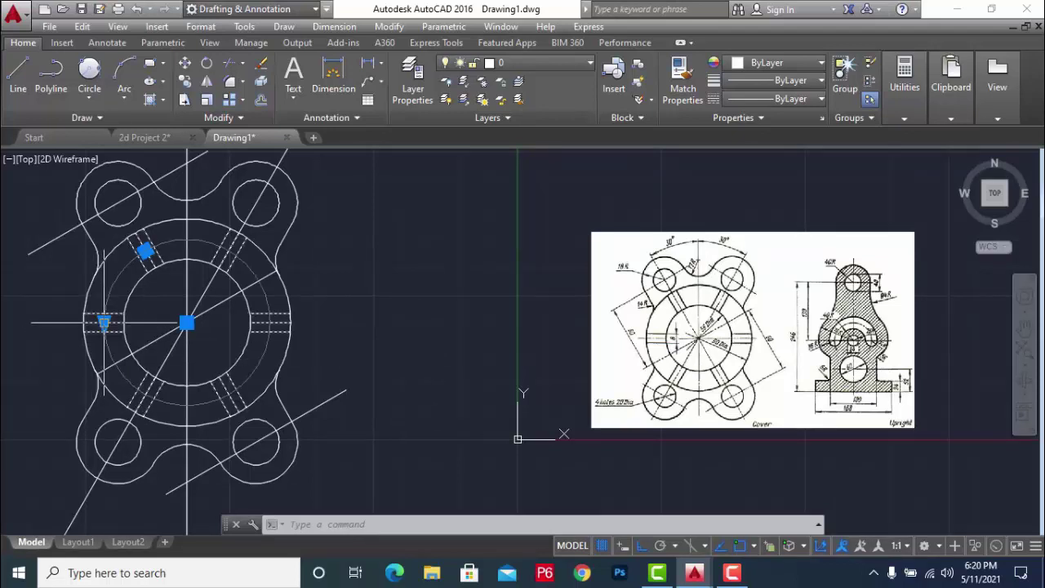
text(x)
key(Return)
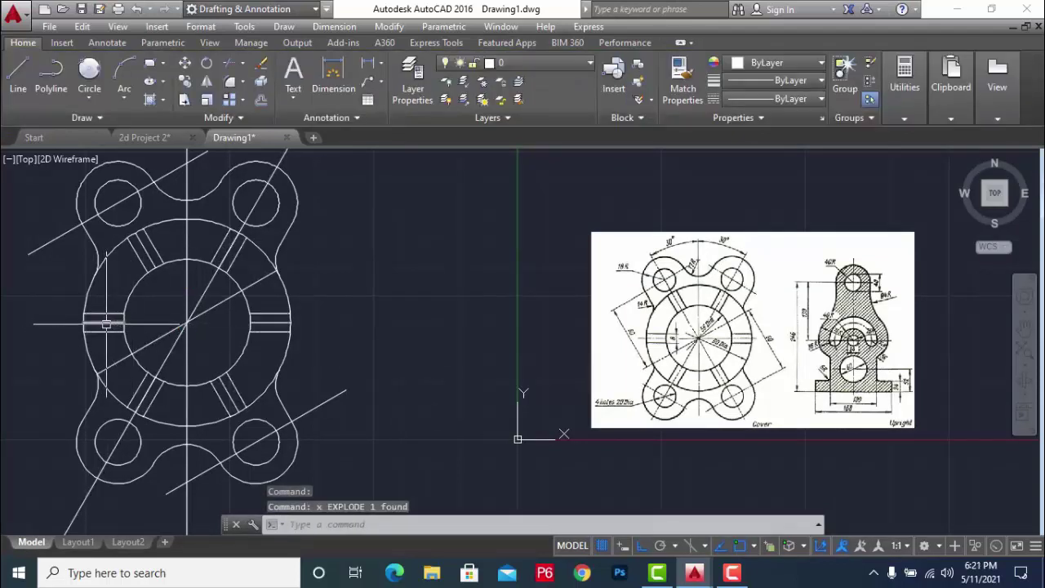
click(103, 323)
key(Delete)
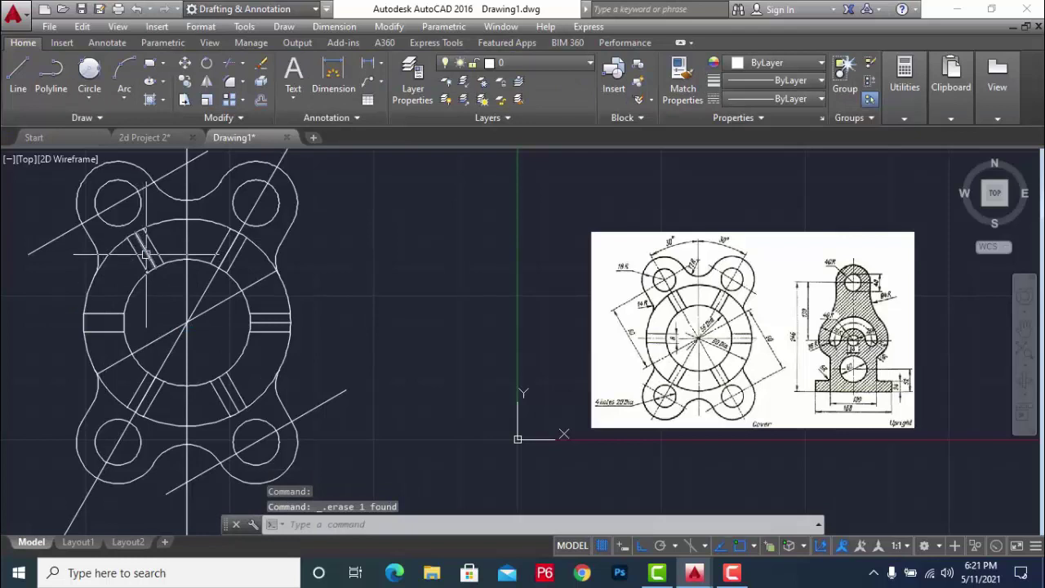
click(145, 249)
key(Delete)
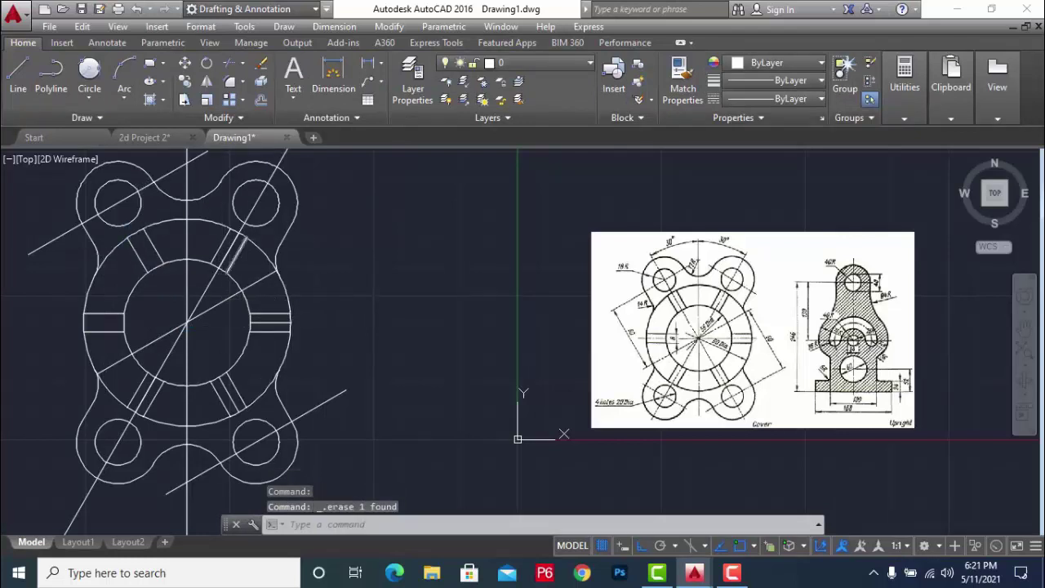
- Delete the crossing lines inside the upper-right and right ribs
scroll(236, 240, up, 2)
scroll(235, 239, up, 2)
click(179, 181)
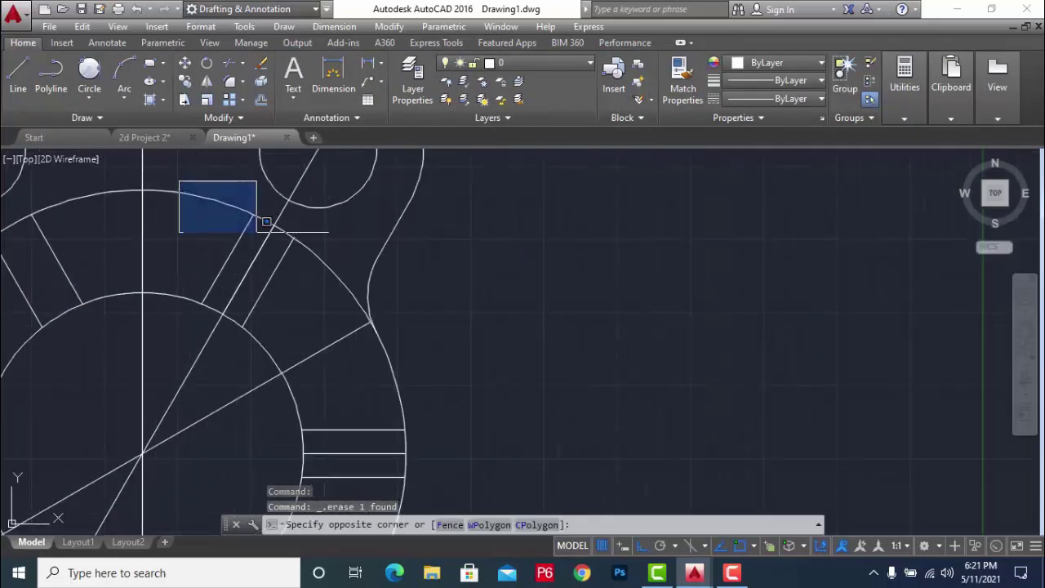
click(290, 318)
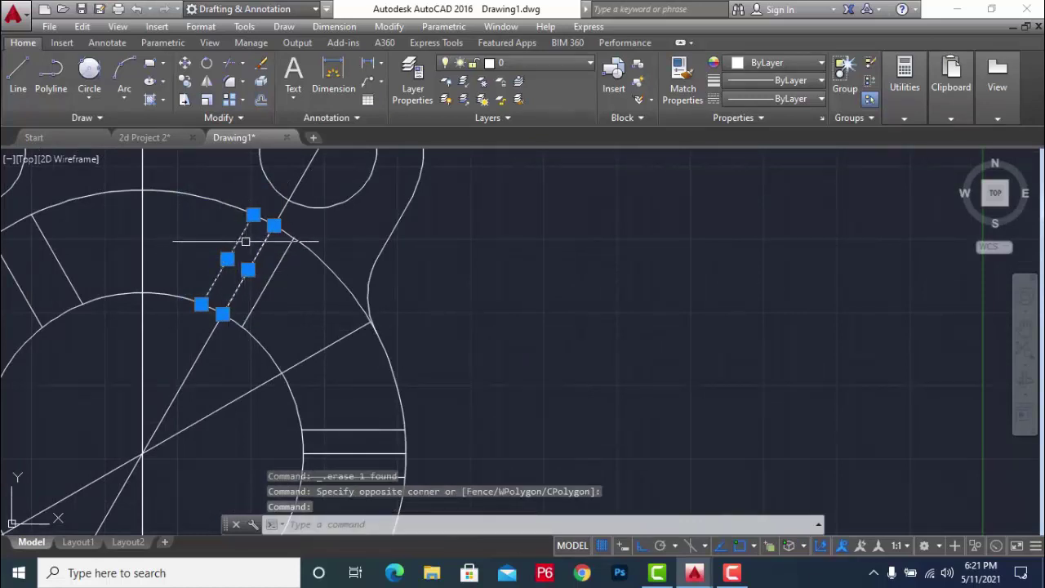
shift+click(245, 242)
shift+click(205, 250)
key(Delete)
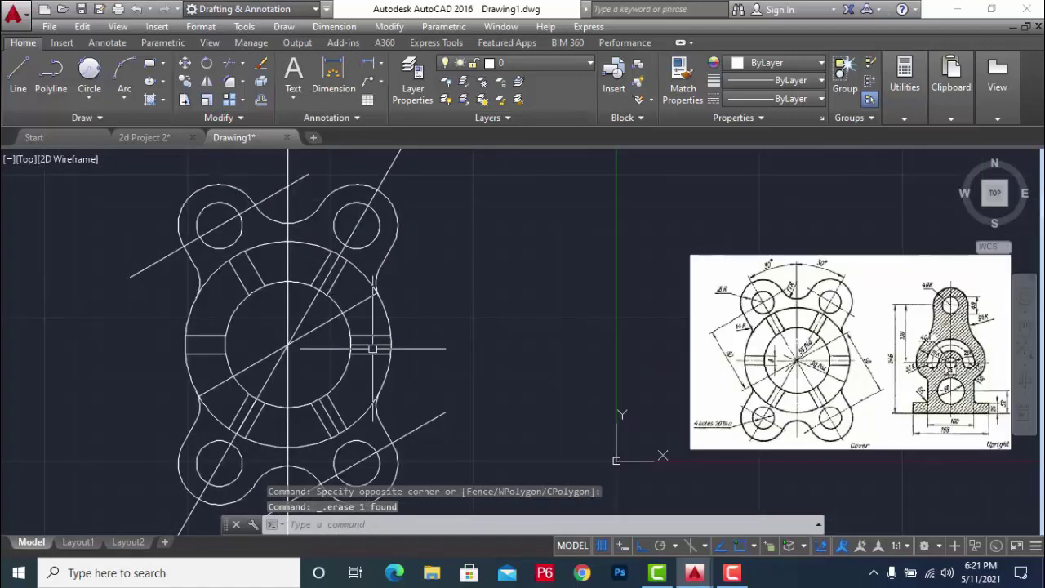
click(371, 345)
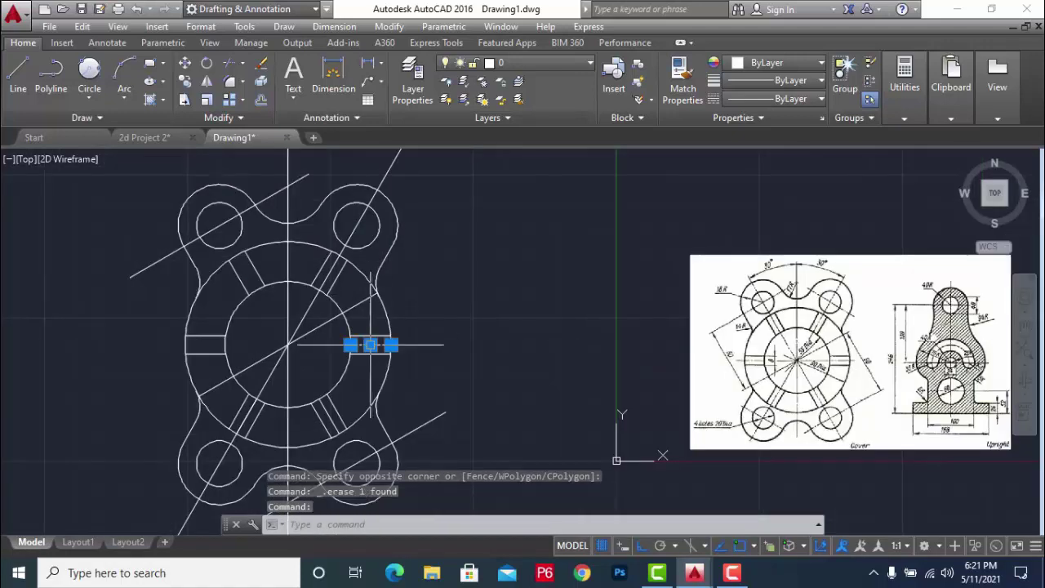
key(Delete)
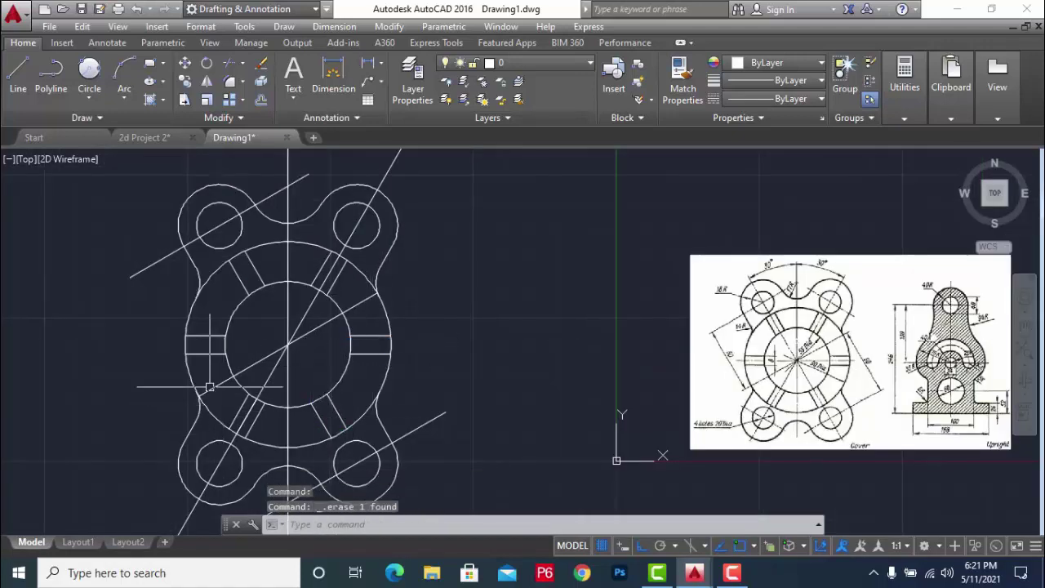
- Select the lower-left rib's crossing line and recentre the view on drawing and reference image
drag(251, 391, 264, 438)
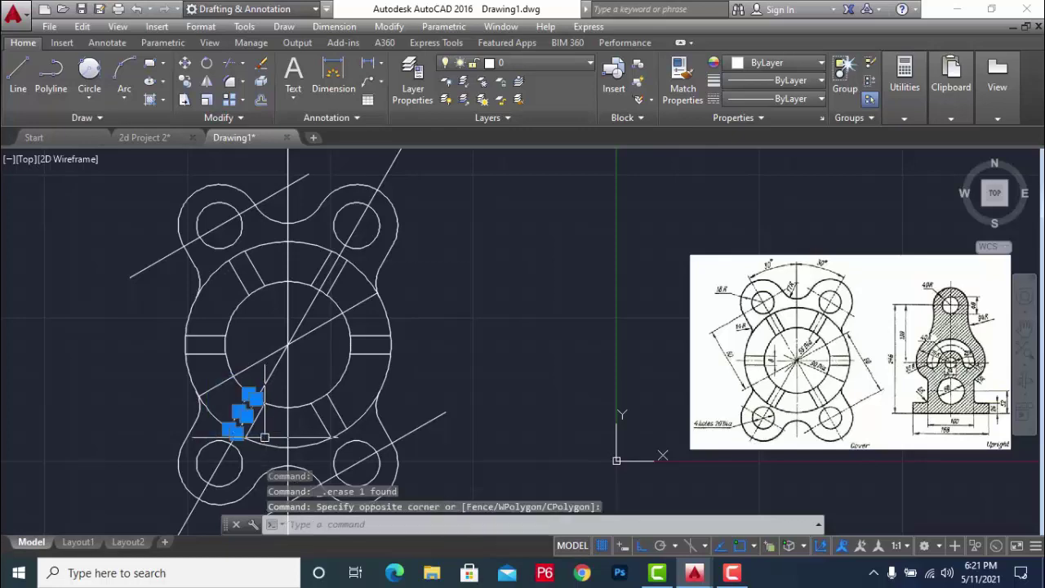
scroll(254, 425, up, 5)
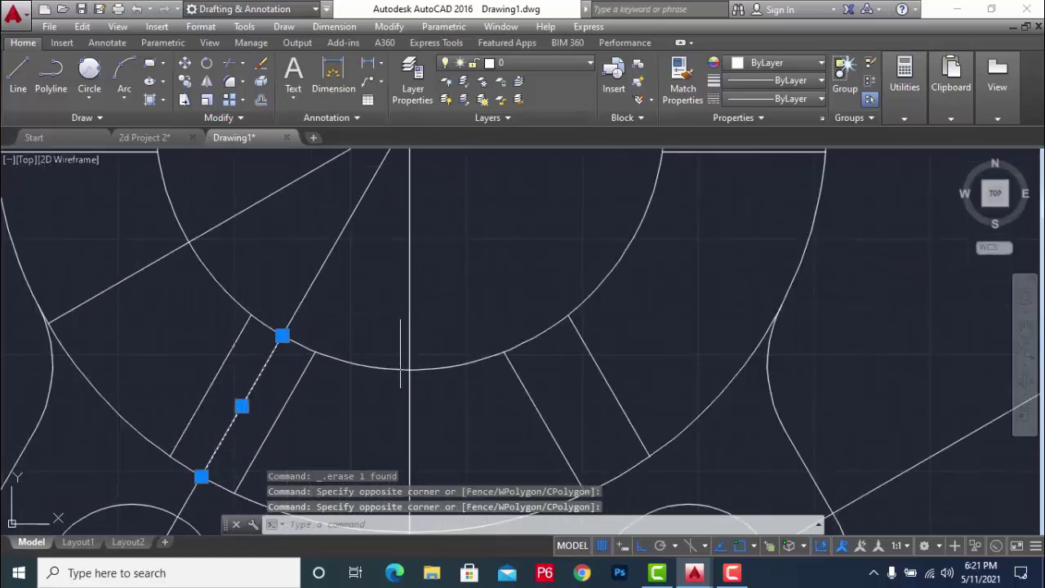
scroll(400, 356, down, 5)
scroll(457, 359, down, 3)
scroll(535, 362, up, 2)
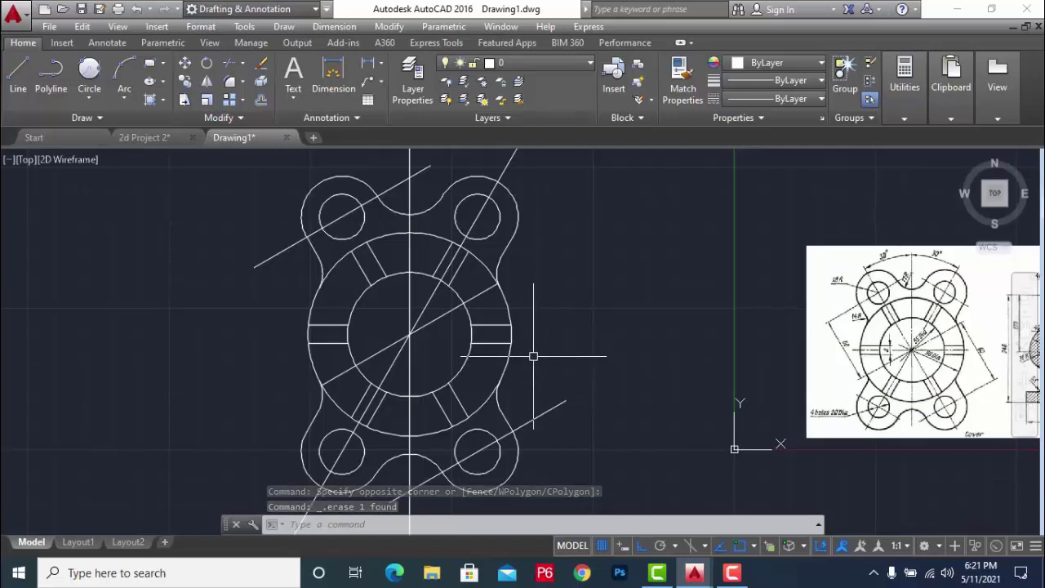
middle_drag(606, 296, 594, 333)
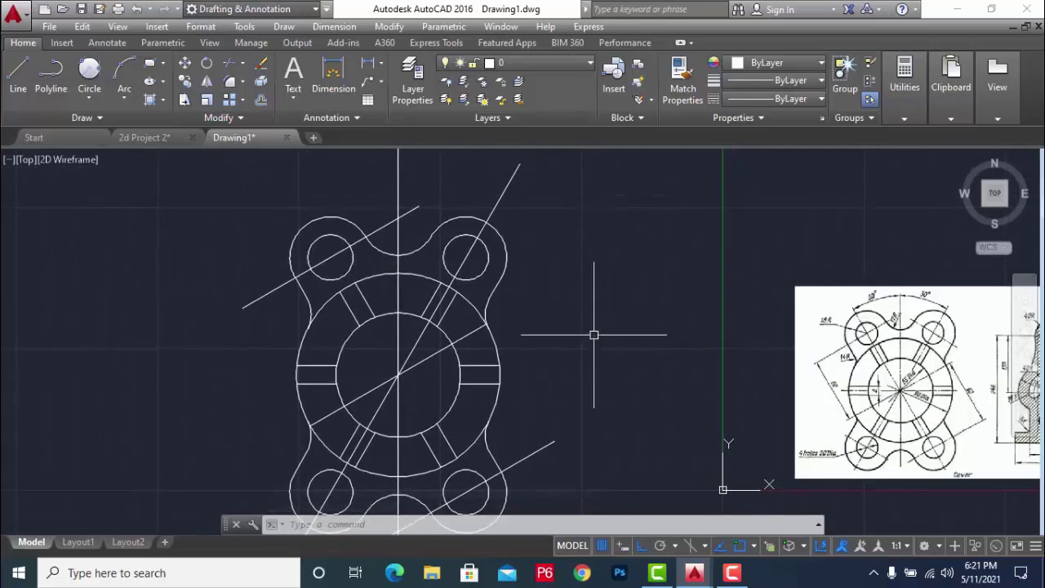
scroll(594, 333, down, 2)
scroll(805, 306, up, 2)
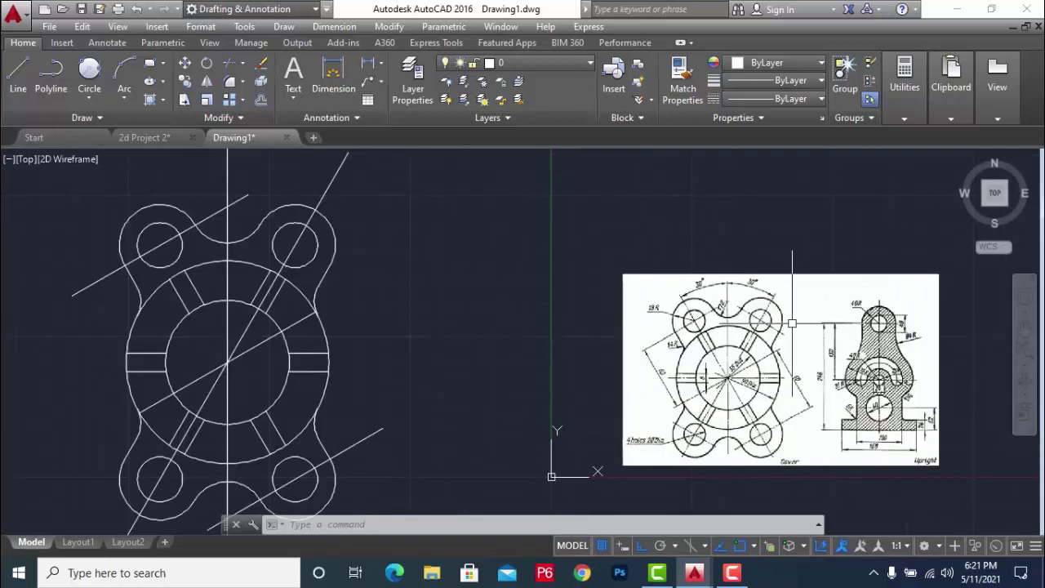
scroll(529, 343, down, 2)
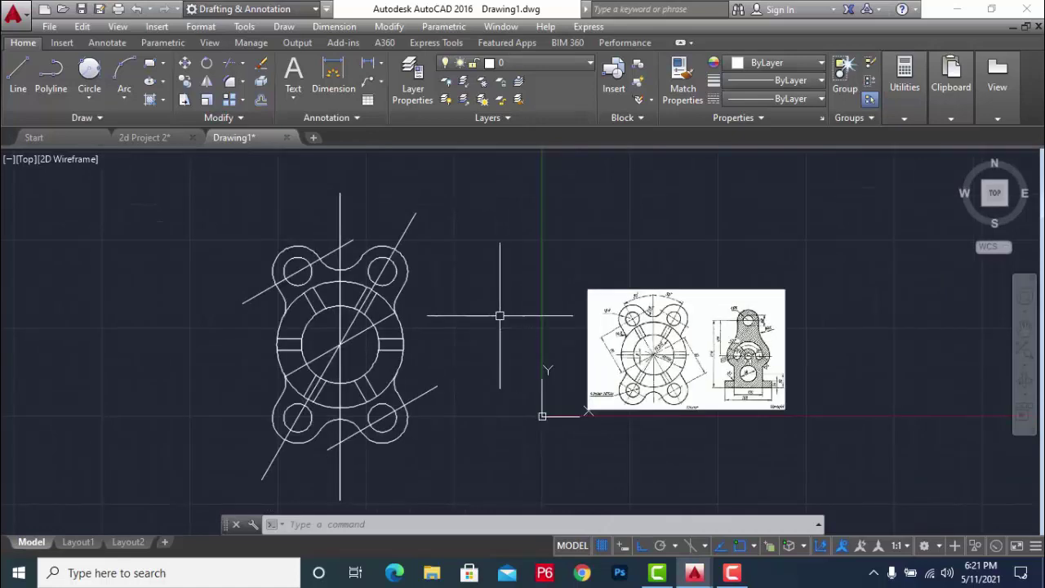
scroll(384, 425, up, 2)
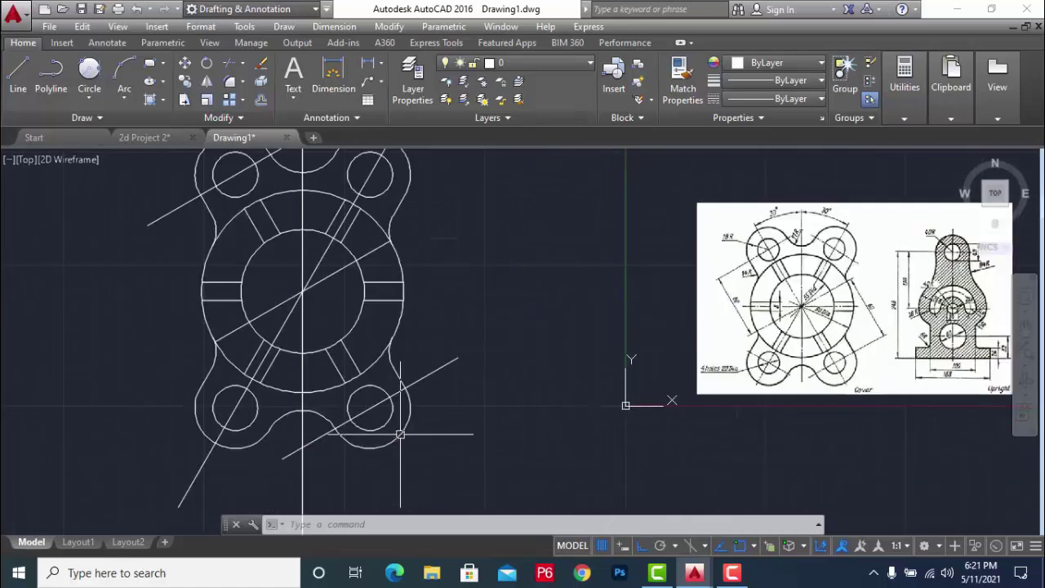
mouse_move(805, 383)
middle_down()
mouse_move(798, 411)
mouse_move(714, 453)
middle_up()
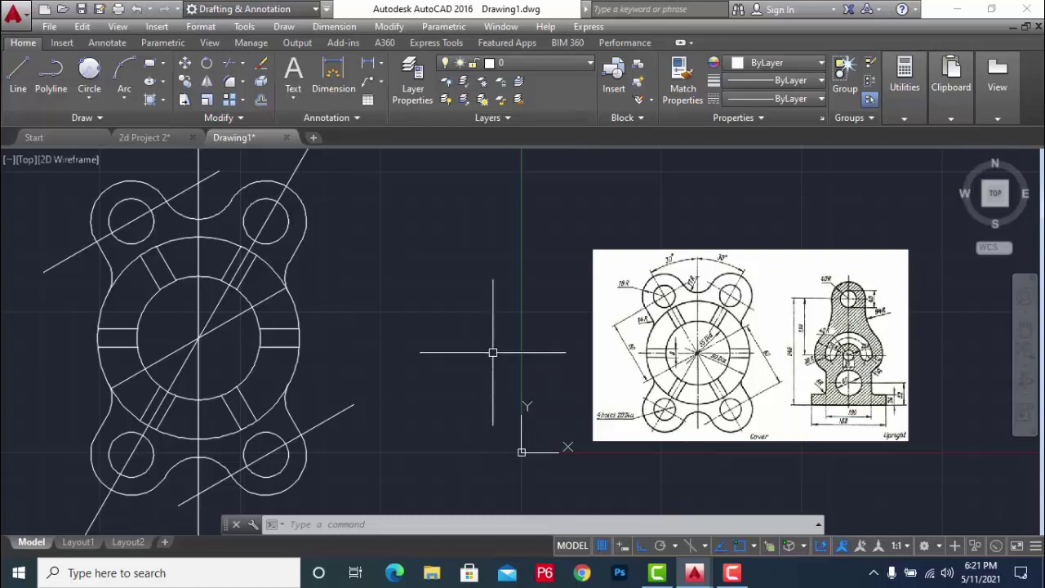
- Regenerate the display, then move the whole cover drawing far left, clear of the reference image
scroll(606, 317, down, 4)
text(re)
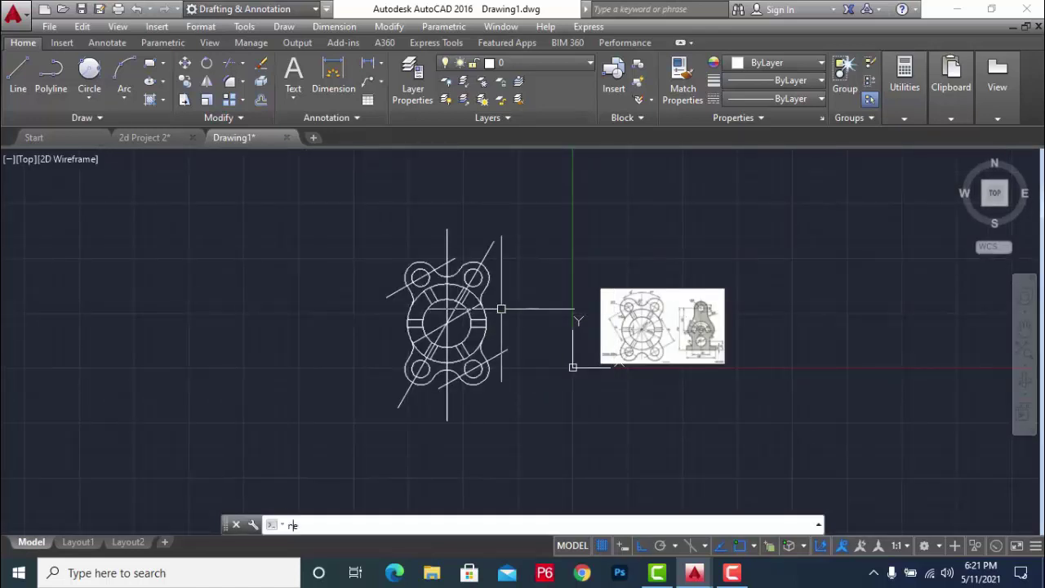
key(Return)
click(346, 205)
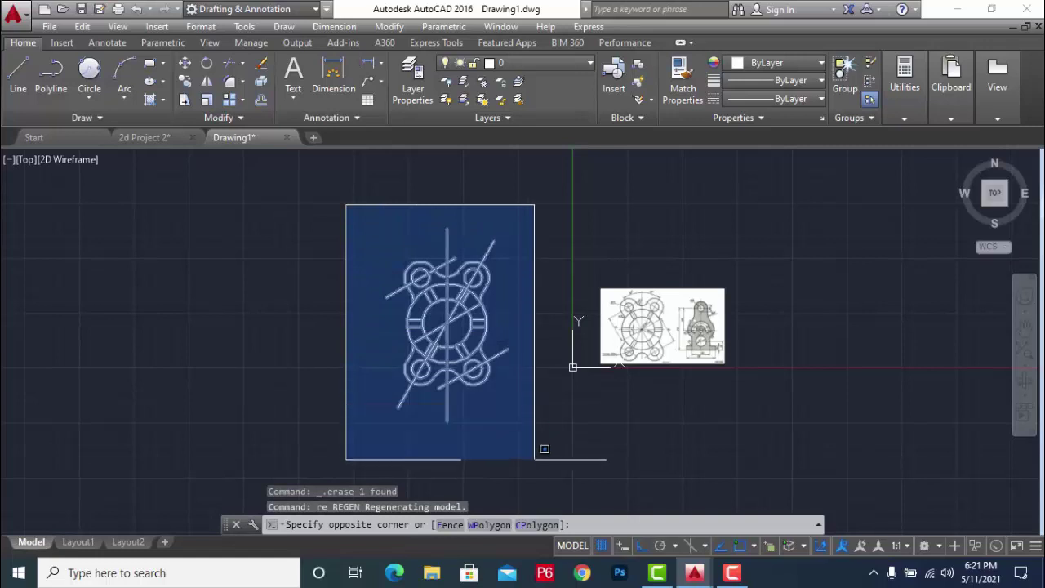
click(544, 450)
scroll(675, 440, down, 2)
scroll(717, 442, down, 1)
text(m)
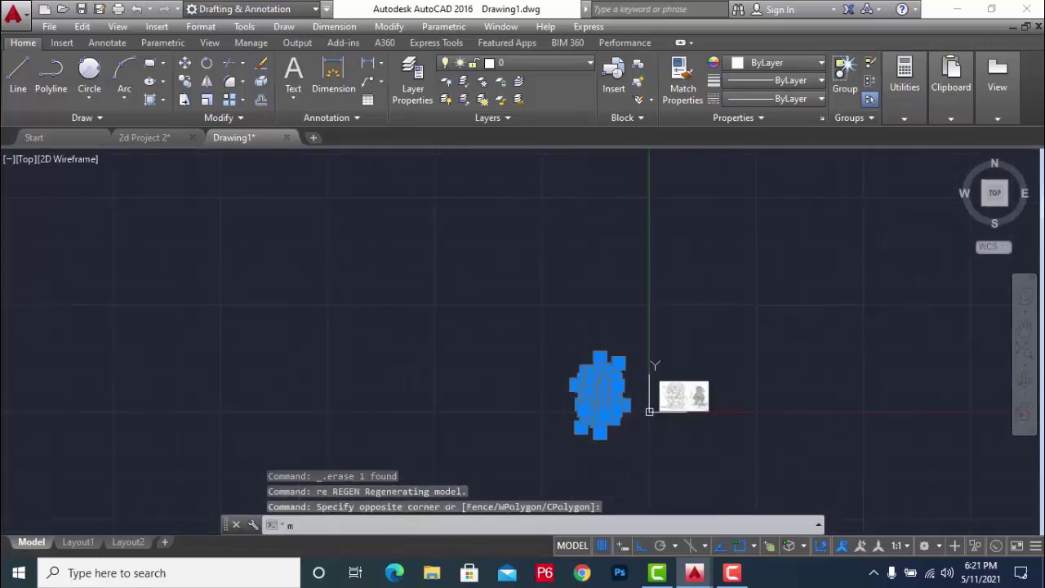
key(Return)
click(764, 452)
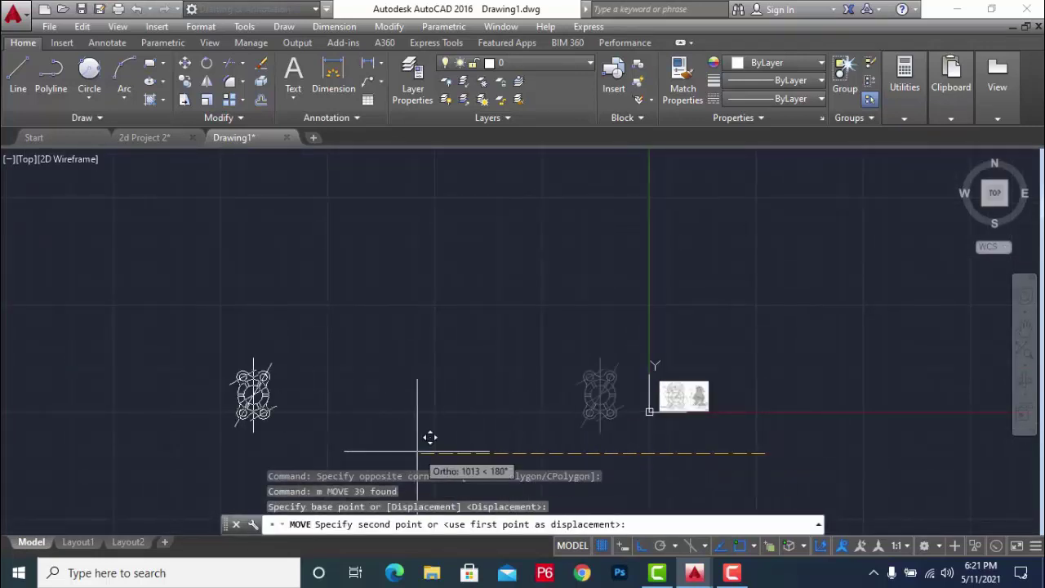
click(454, 457)
key(Escape)
- Zoom in on the Cover and Upright reference image to study it
scroll(706, 404, up, 2)
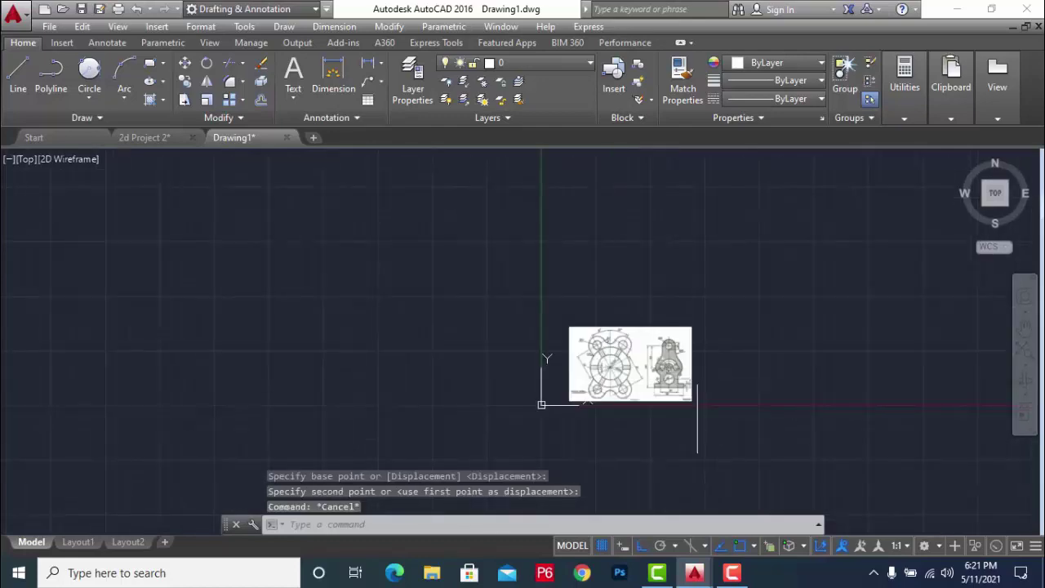
scroll(703, 392, up, 6)
scroll(698, 384, down, 1)
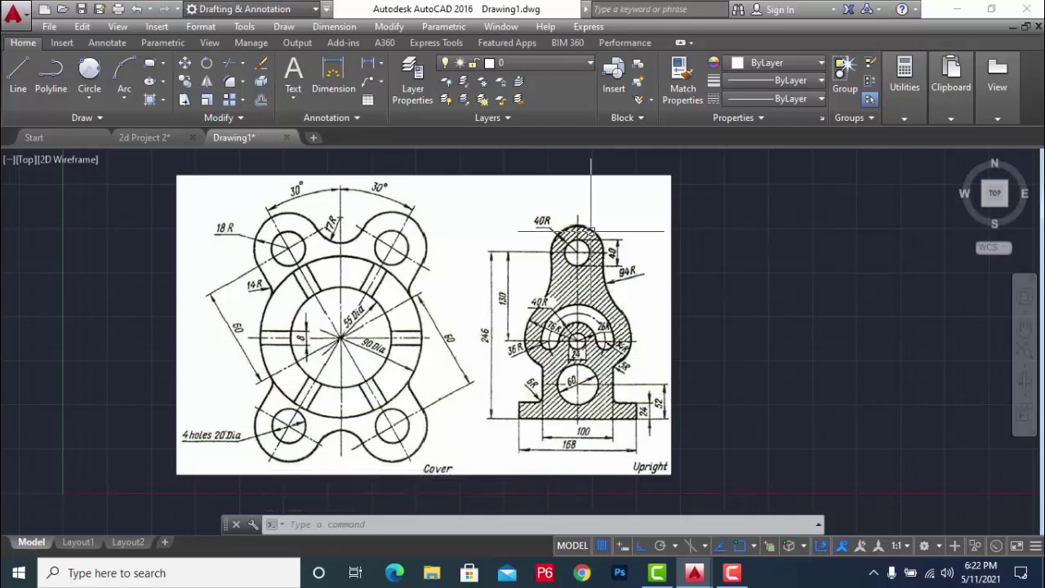
scroll(596, 236, up, 4)
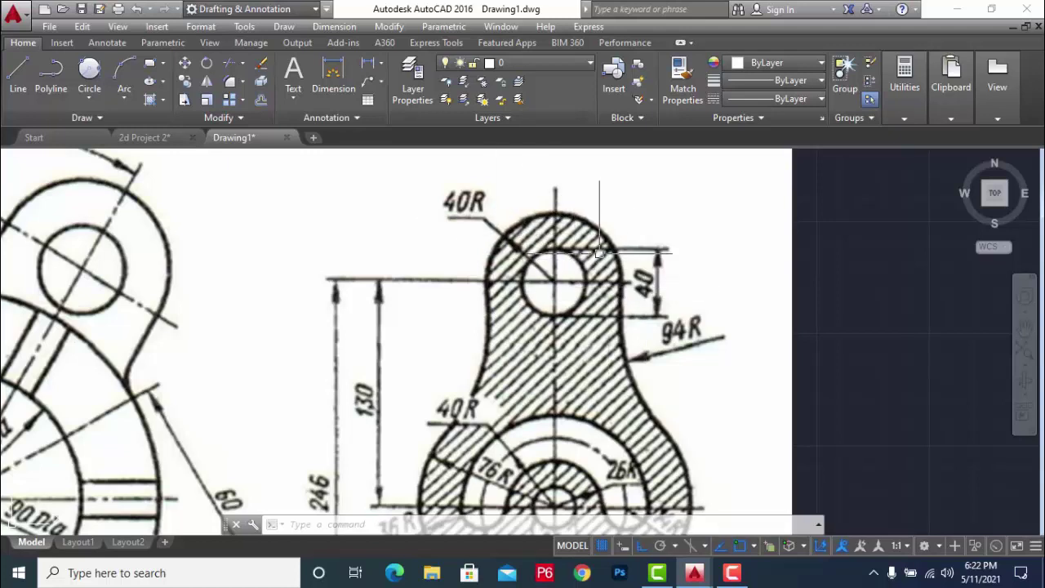
scroll(622, 433, up, 2)
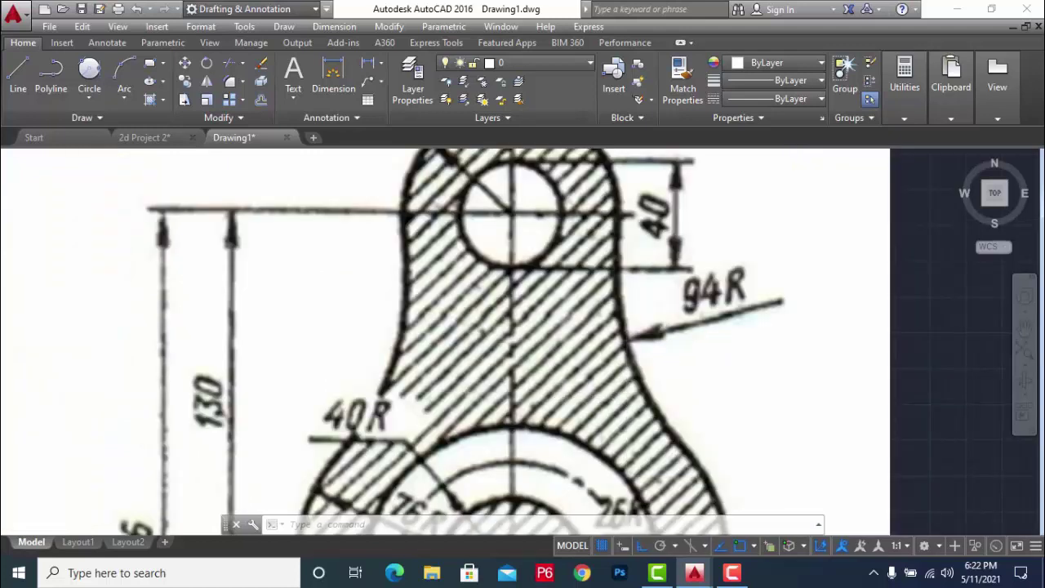
scroll(651, 312, down, 4)
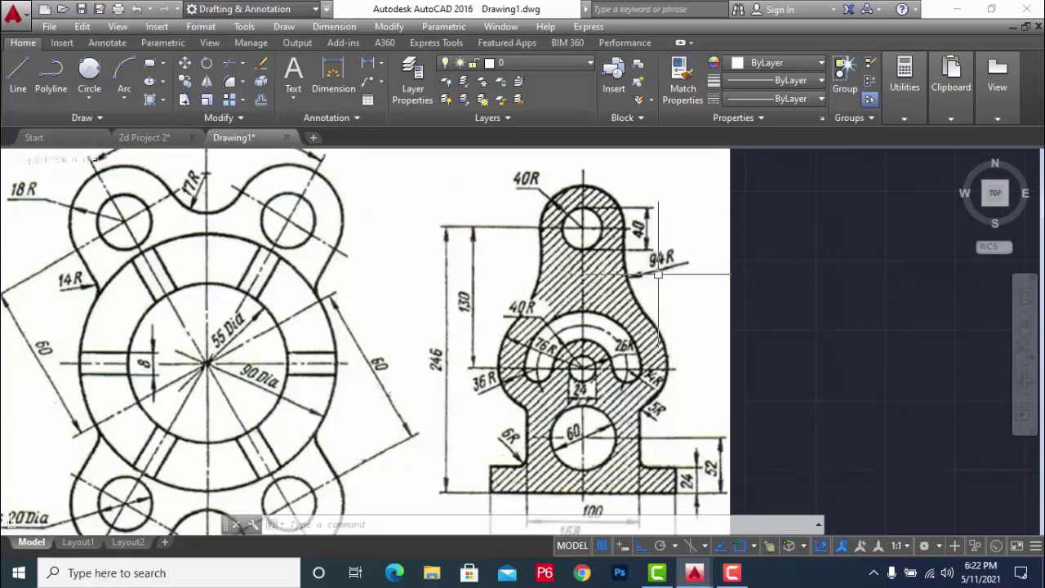
scroll(674, 263, up, 2)
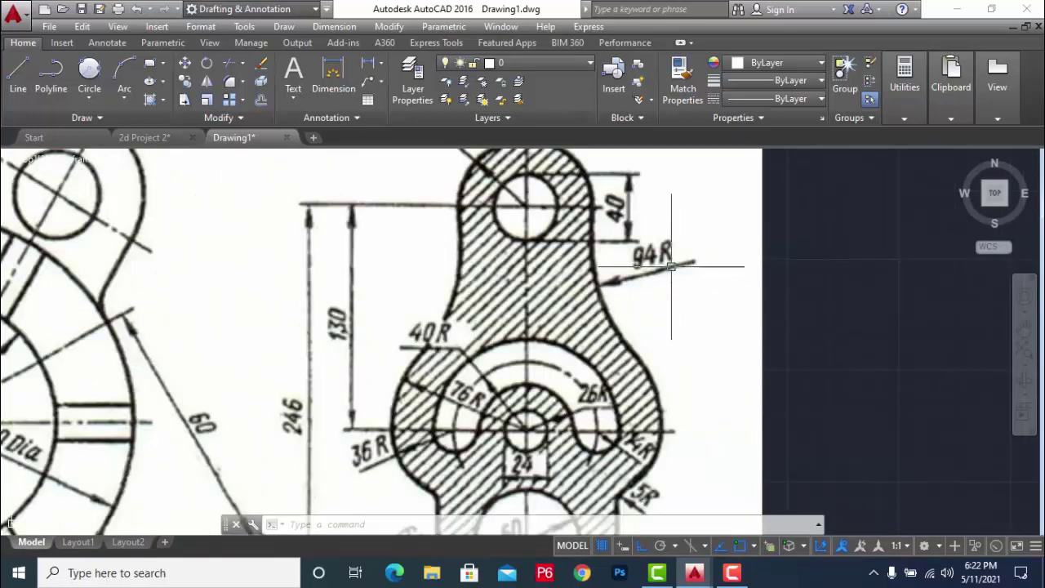
scroll(563, 327, down, 3)
scroll(567, 351, up, 4)
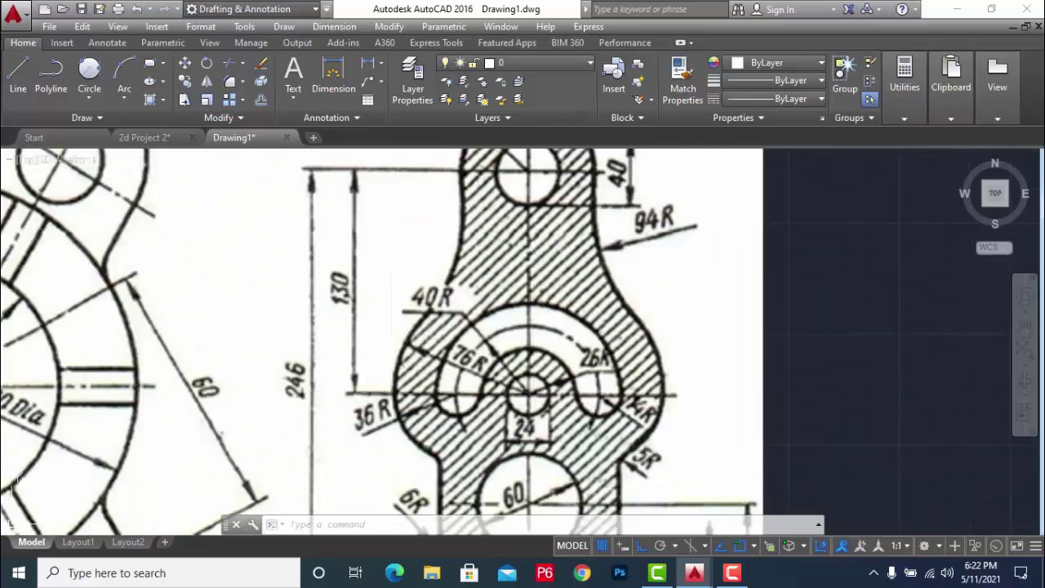
scroll(567, 351, down, 4)
scroll(567, 351, up, 1)
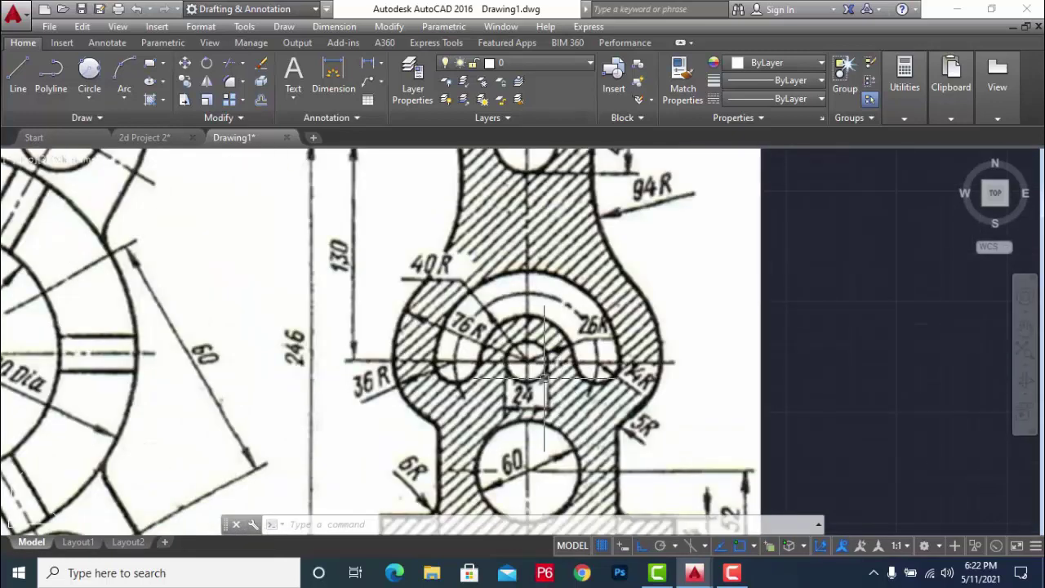
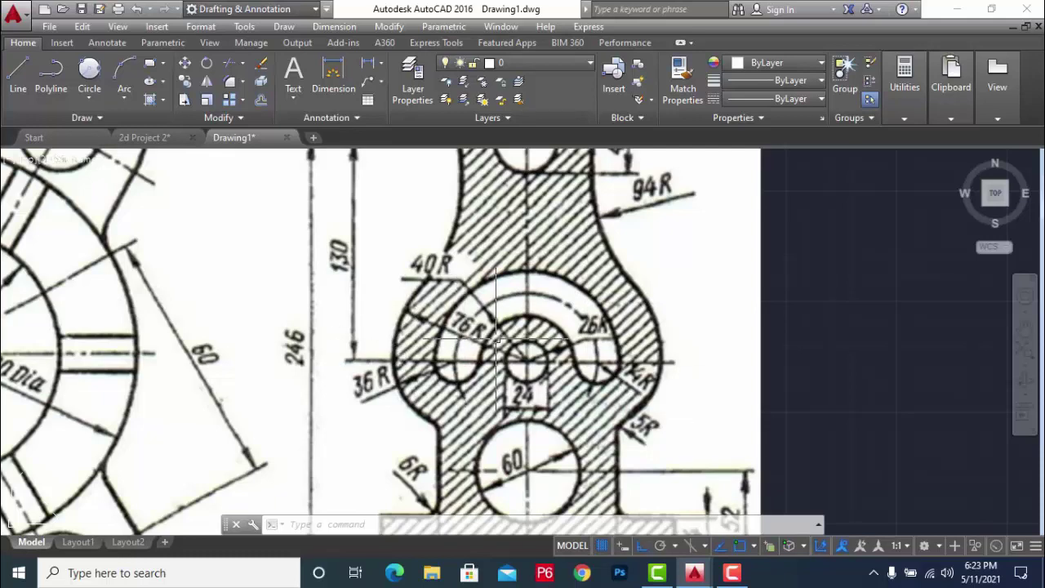
- Draw a 40-diameter circle to the left of the reference drawing
scroll(817, 350, down, 3)
scroll(677, 412, down, 1)
scroll(677, 413, up, 4)
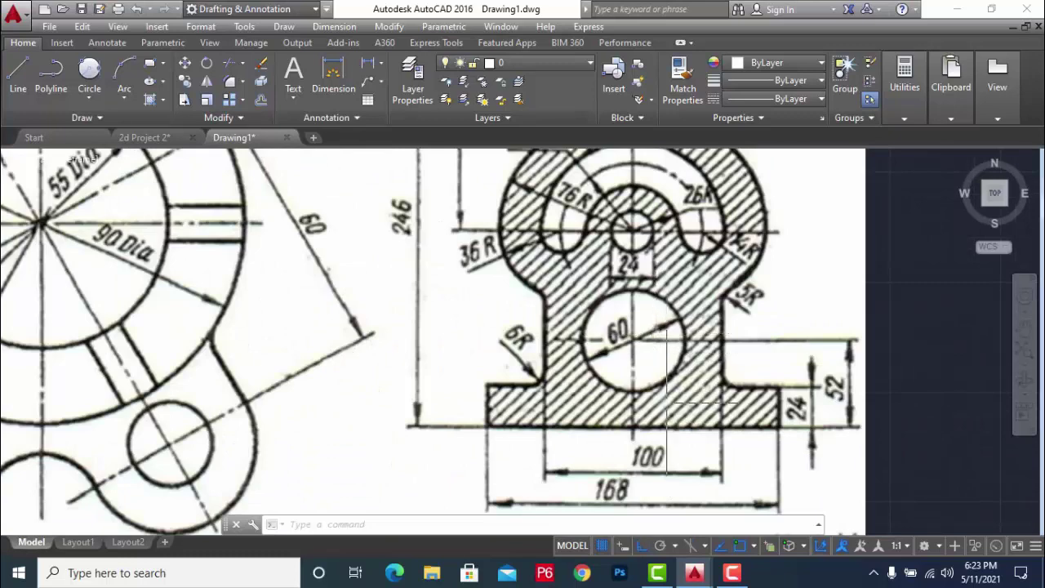
scroll(668, 402, down, 4)
scroll(667, 402, up, 4)
scroll(668, 402, down, 4)
scroll(706, 383, down, 2)
key(Escape)
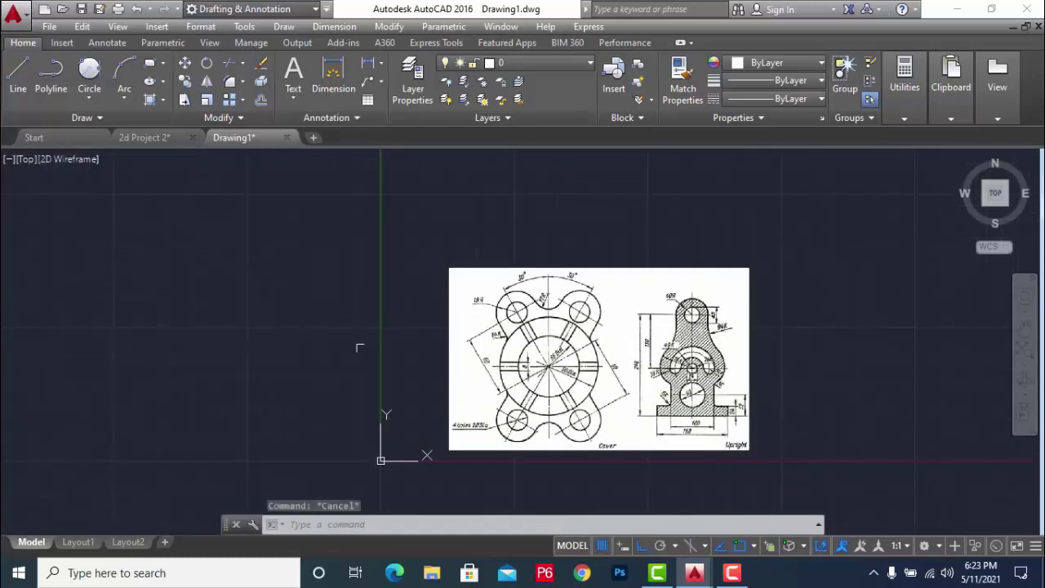
key(Escape)
scroll(698, 319, up, 6)
scroll(774, 332, down, 6)
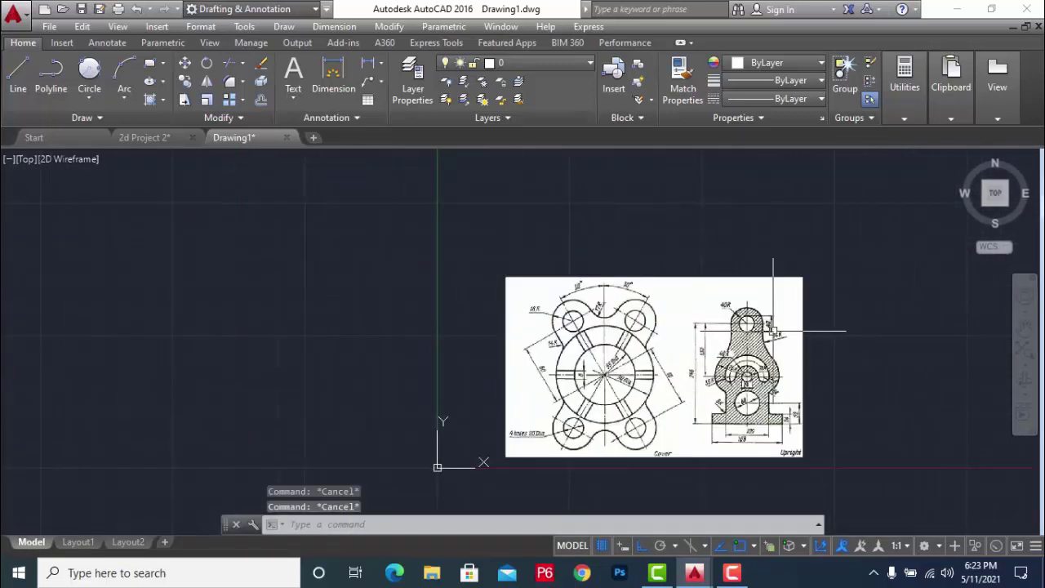
key(Escape)
text(c)
key(Return)
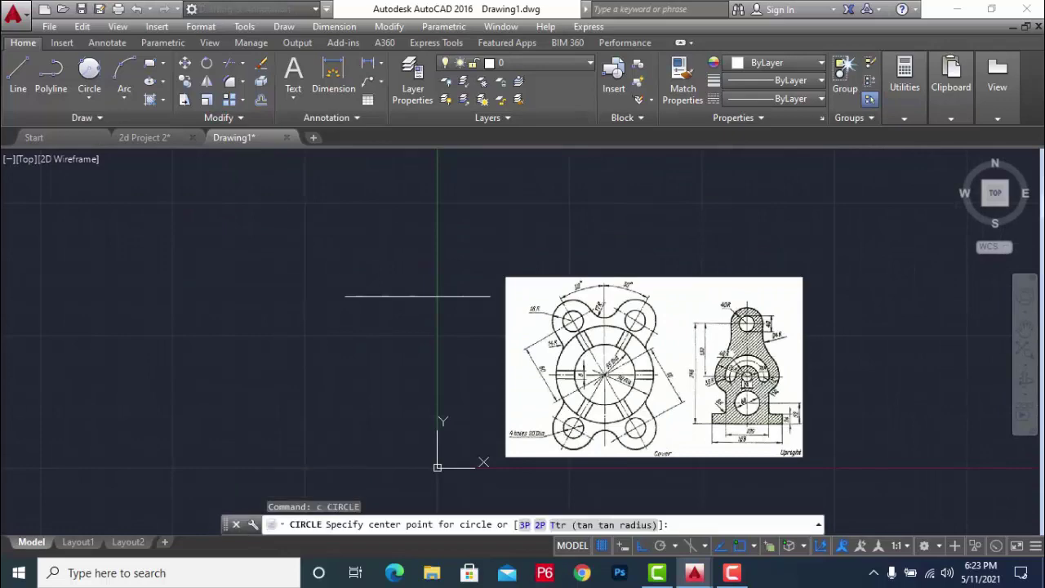
scroll(695, 315, up, 3)
scroll(743, 315, up, 6)
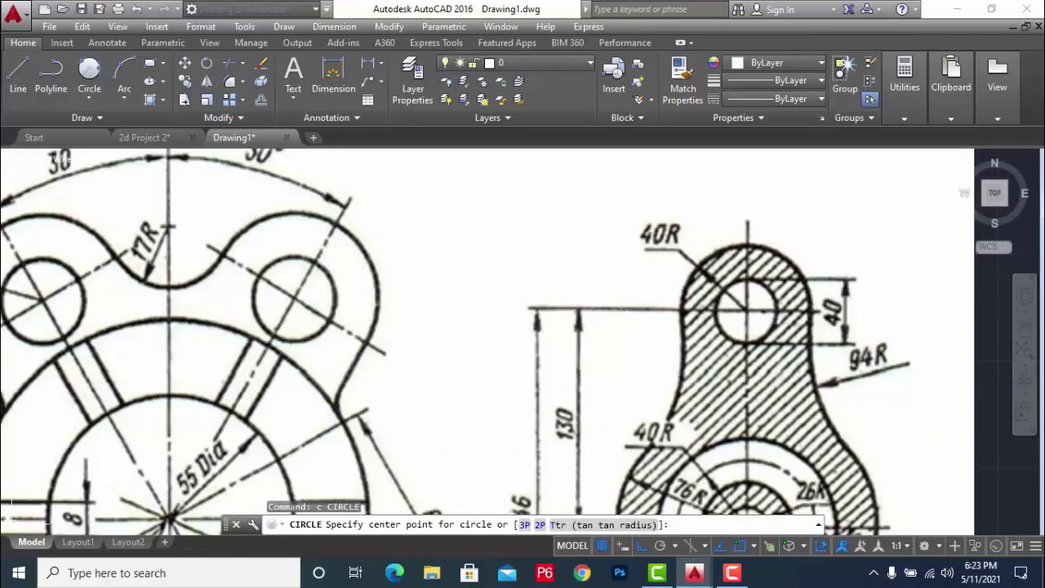
scroll(826, 316, down, 5)
key(Escape)
text(c)
key(Return)
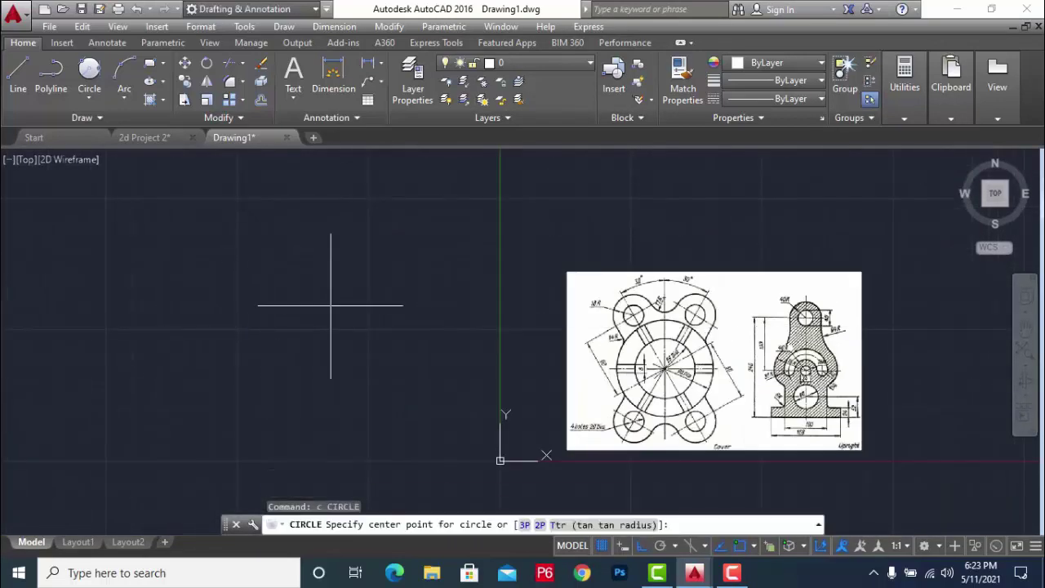
click(360, 298)
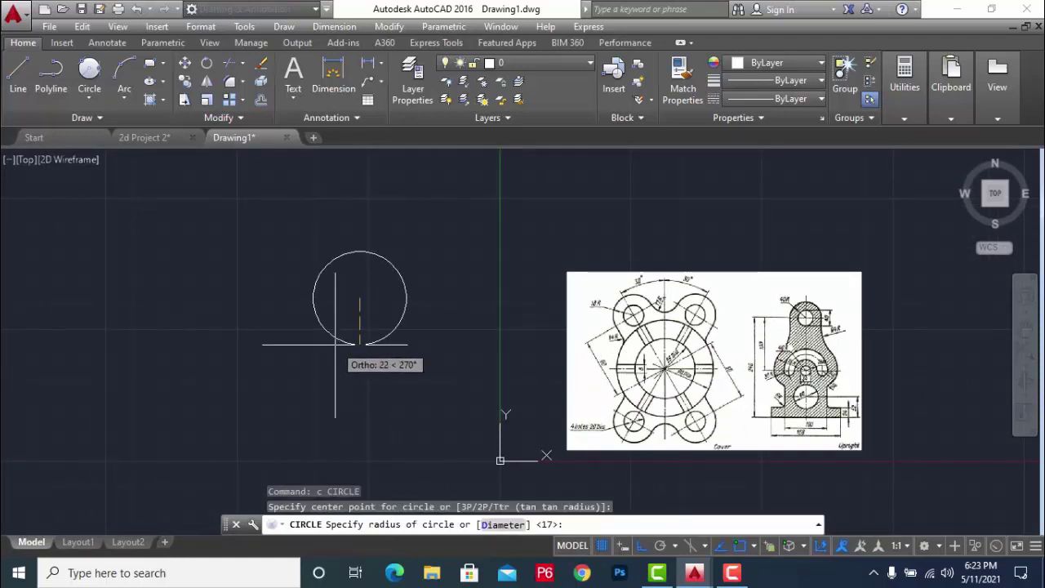
text(d)
key(Return)
key(Return)
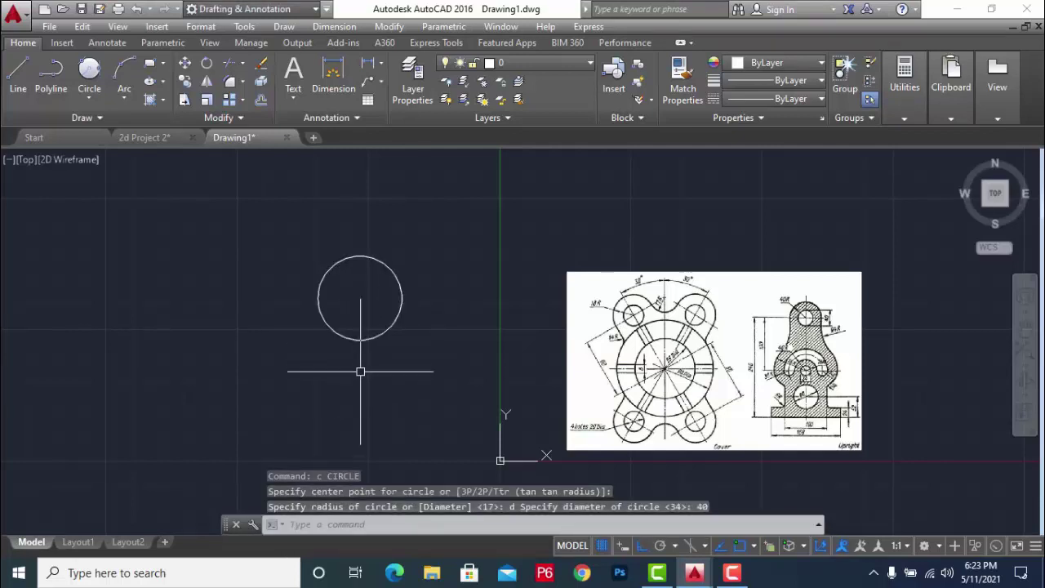
- Add a concentric circle of radius 40 (80 diameter) on the same centre
text(c)
key(Return)
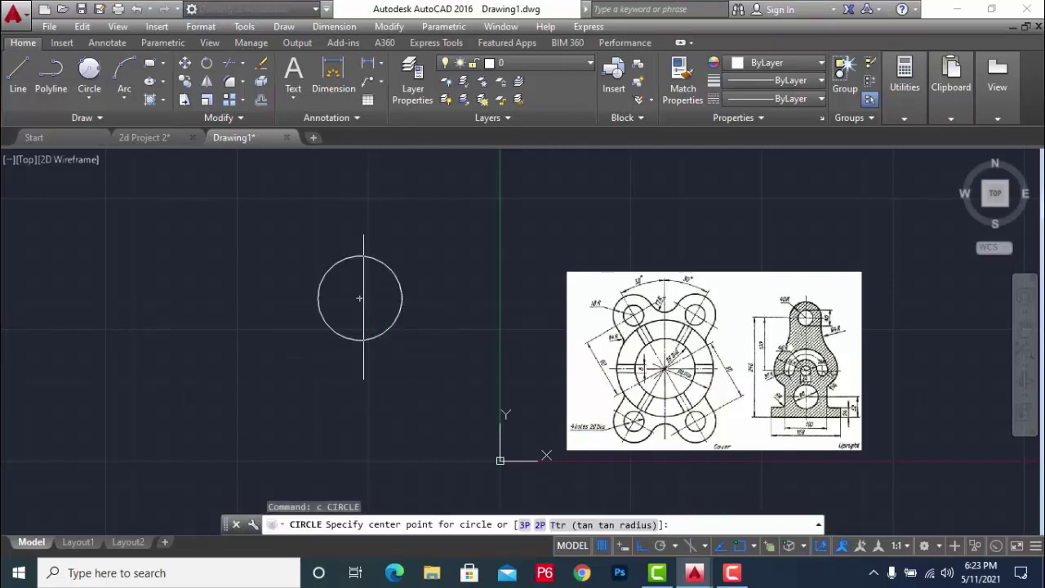
click(359, 299)
text(40)
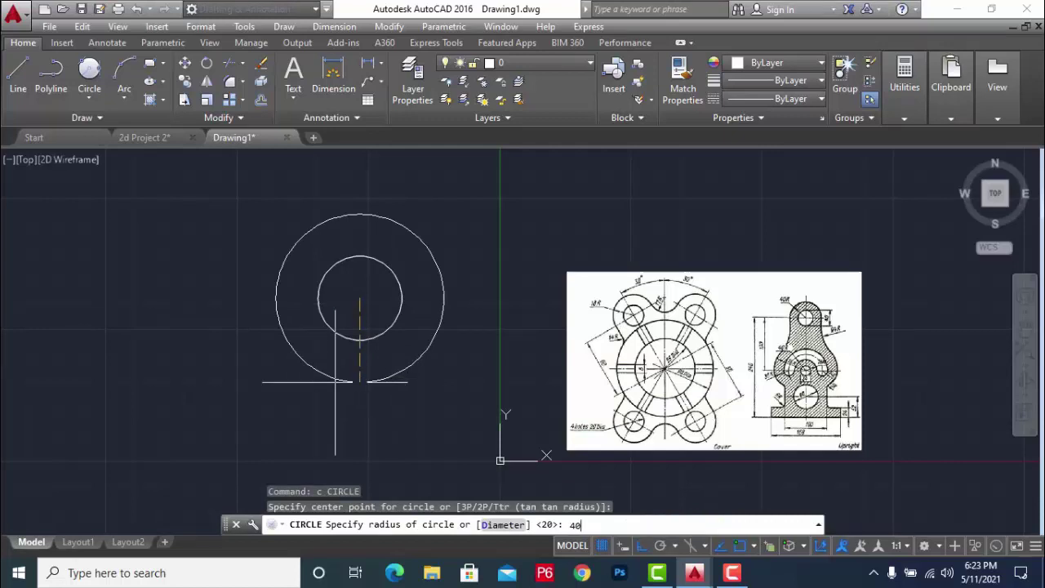
key(Return)
key(Escape)
scroll(420, 239, down, 2)
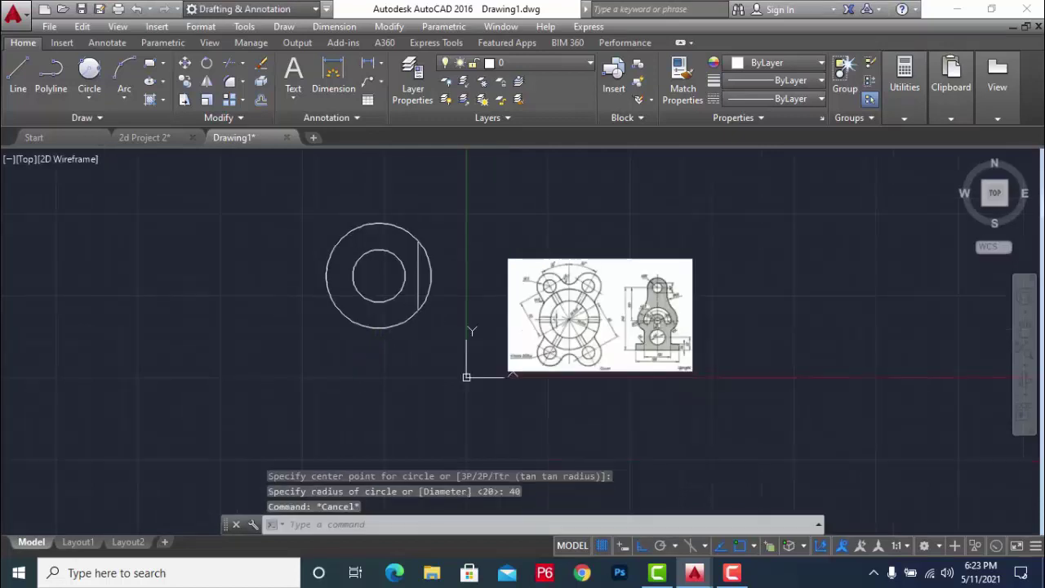
scroll(419, 238, down, 2)
click(437, 217)
- Move the two concentric circles further to the left
click(384, 270)
text(m)
key(Return)
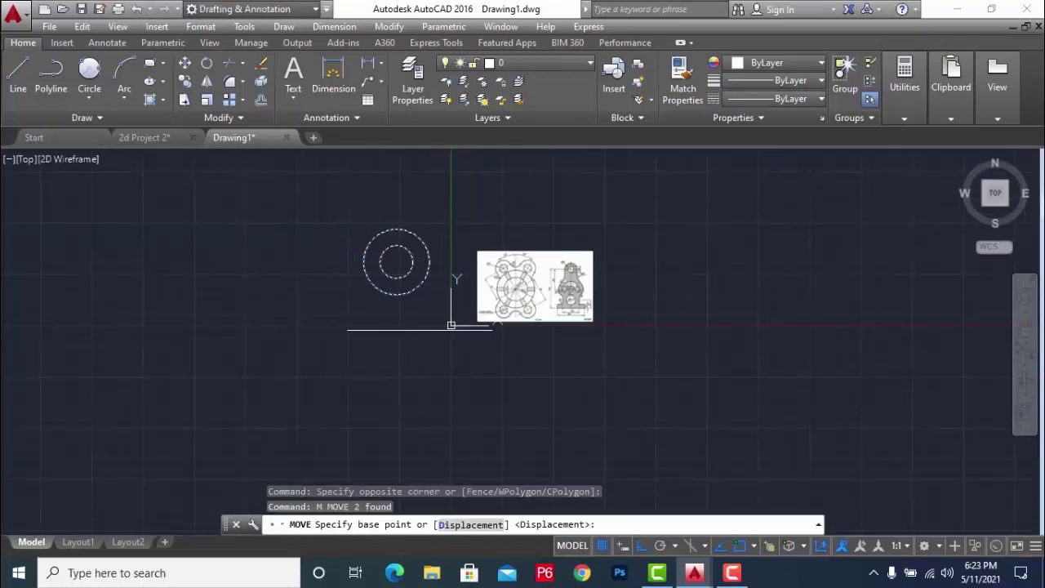
click(421, 327)
key(Escape)
scroll(619, 286, up, 2)
scroll(583, 199, up, 2)
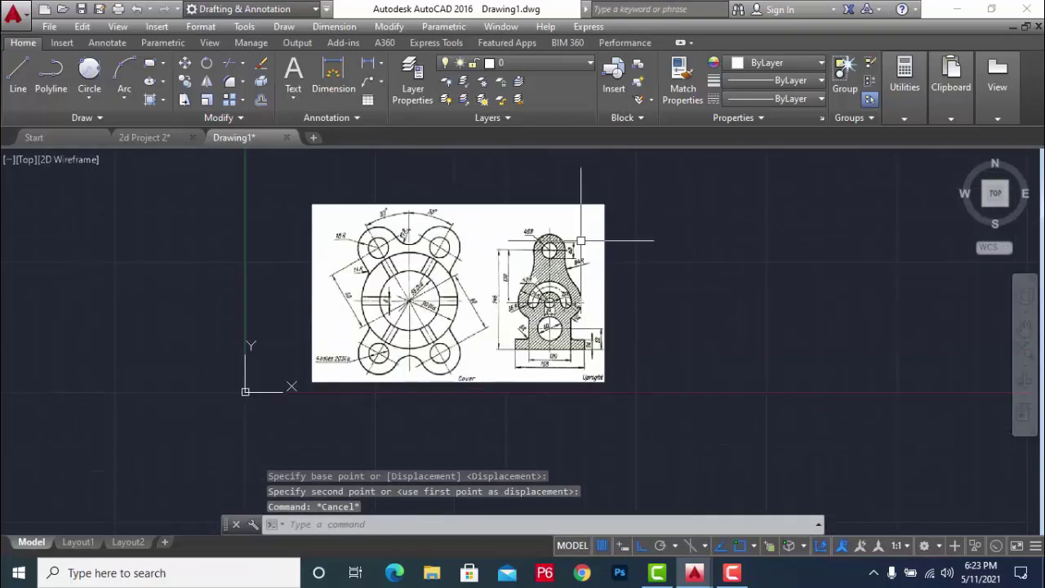
scroll(578, 270, up, 2)
scroll(564, 351, up, 2)
scroll(549, 390, up, 2)
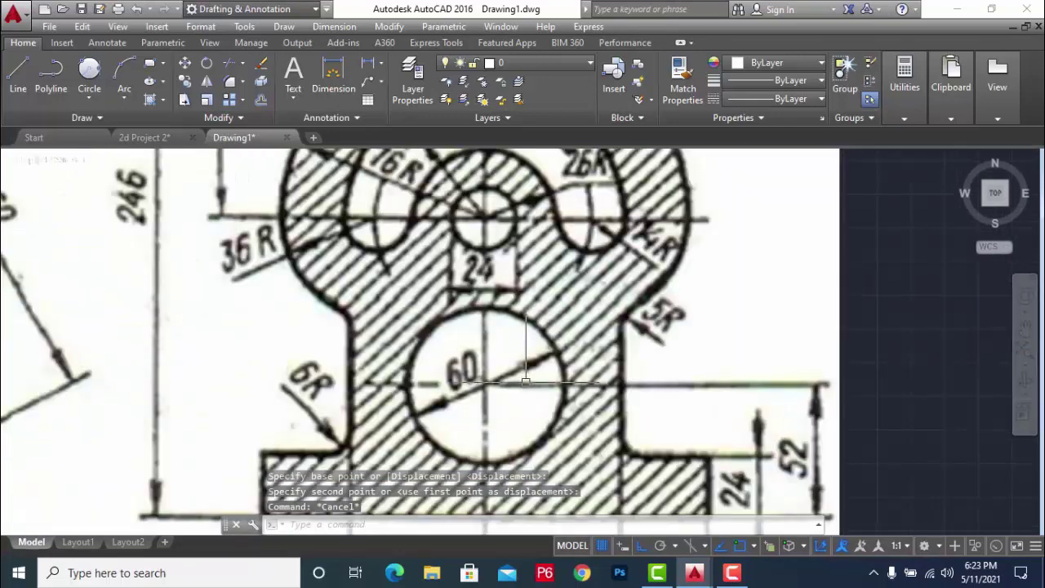
scroll(549, 390, down, 5)
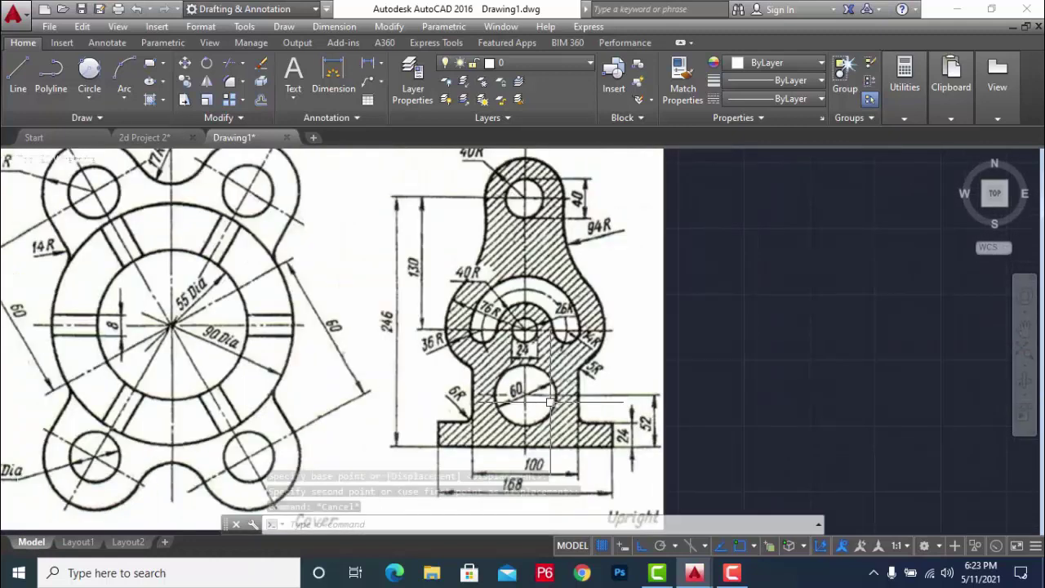
scroll(556, 356, down, 2)
scroll(555, 357, up, 2)
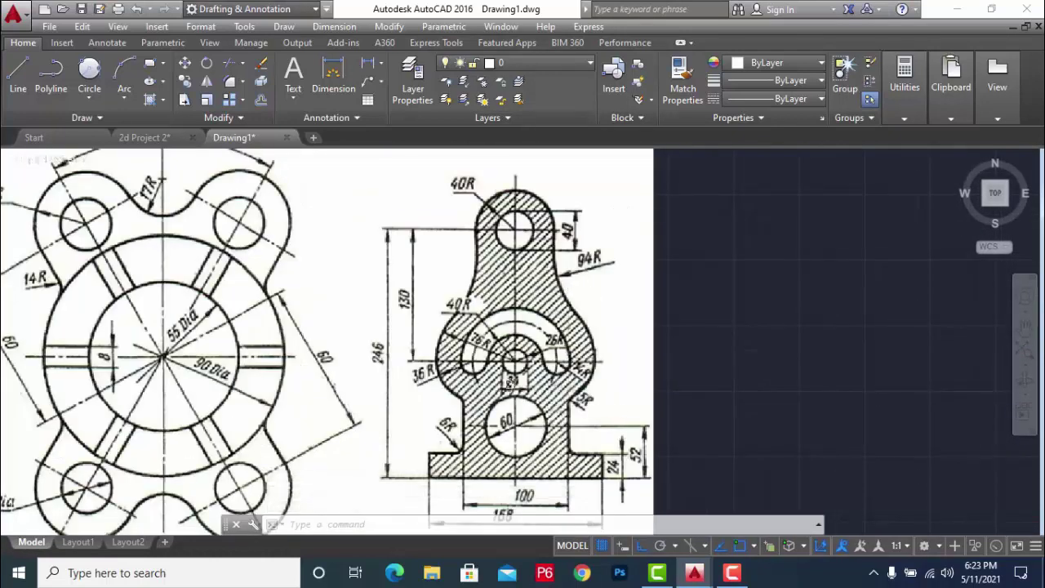
scroll(539, 360, up, 3)
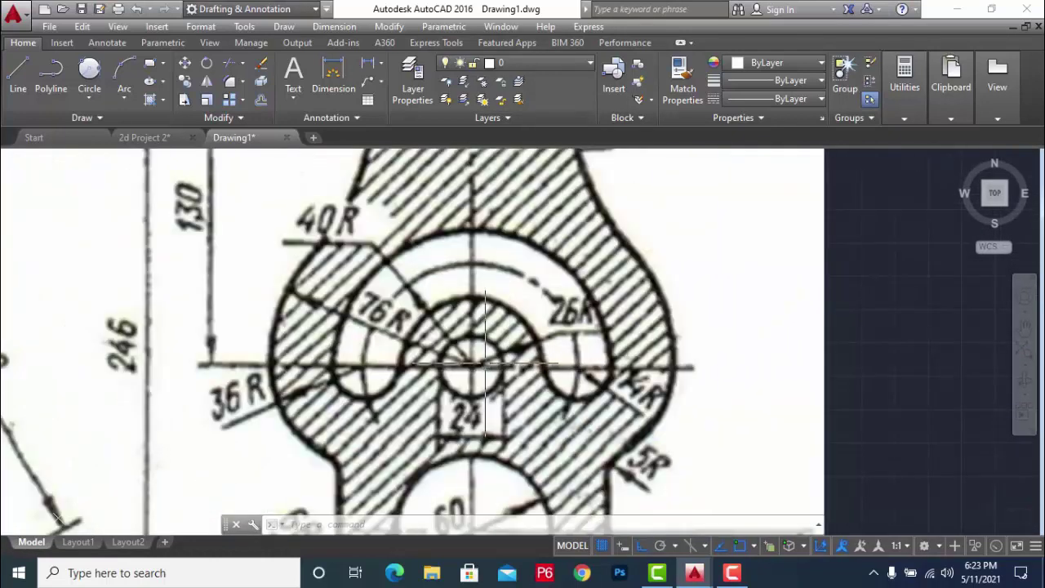
scroll(461, 383, down, 4)
scroll(404, 379, up, 2)
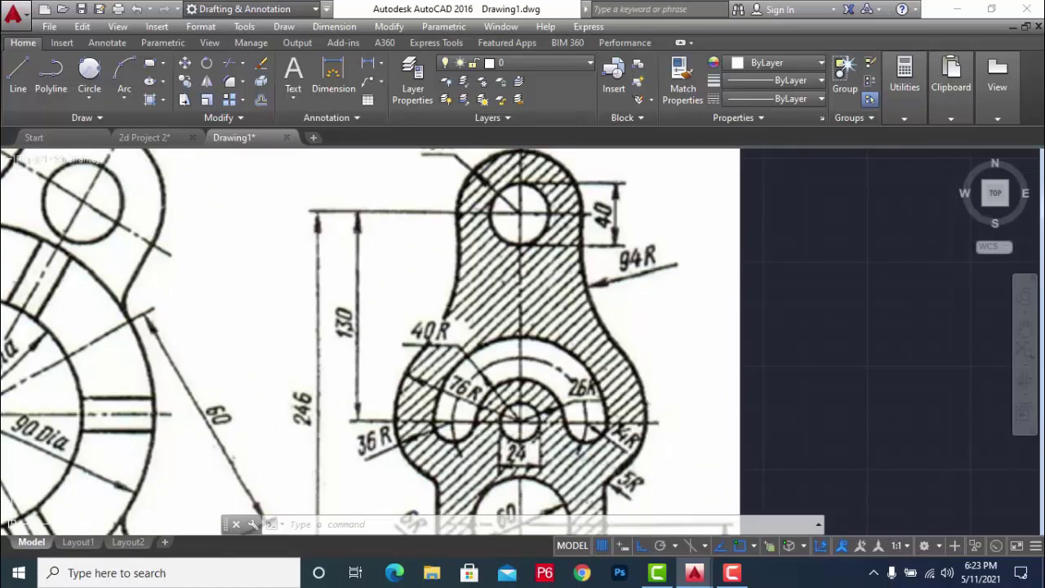
scroll(594, 325, down, 4)
scroll(588, 324, down, 2)
key(Escape)
key(Escape)
scroll(579, 322, up, 4)
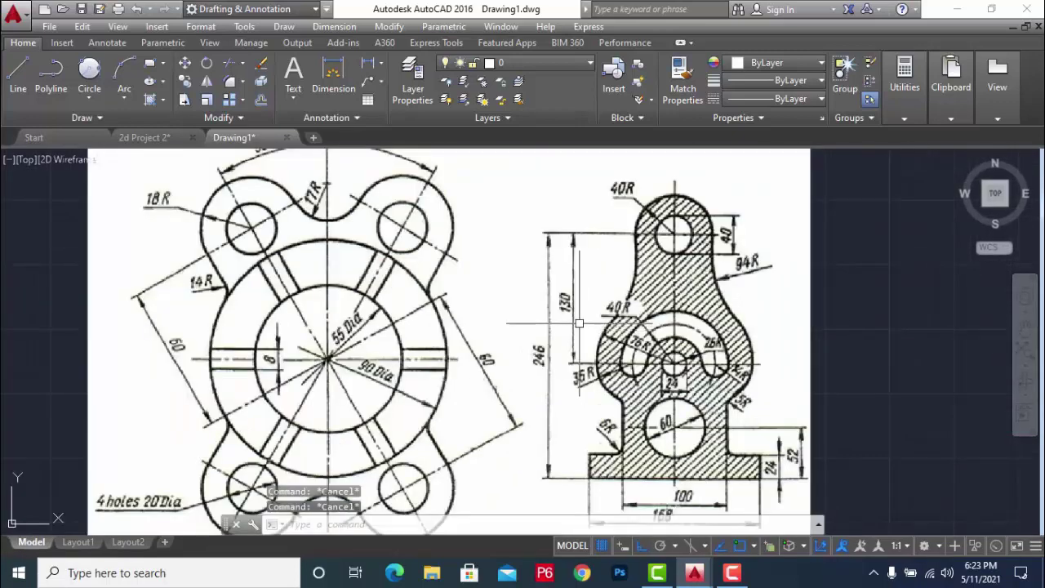
scroll(579, 323, down, 5)
key(Escape)
- Draw a 130-unit vertical line straight down from the circles' centre
text(l)
key(Return)
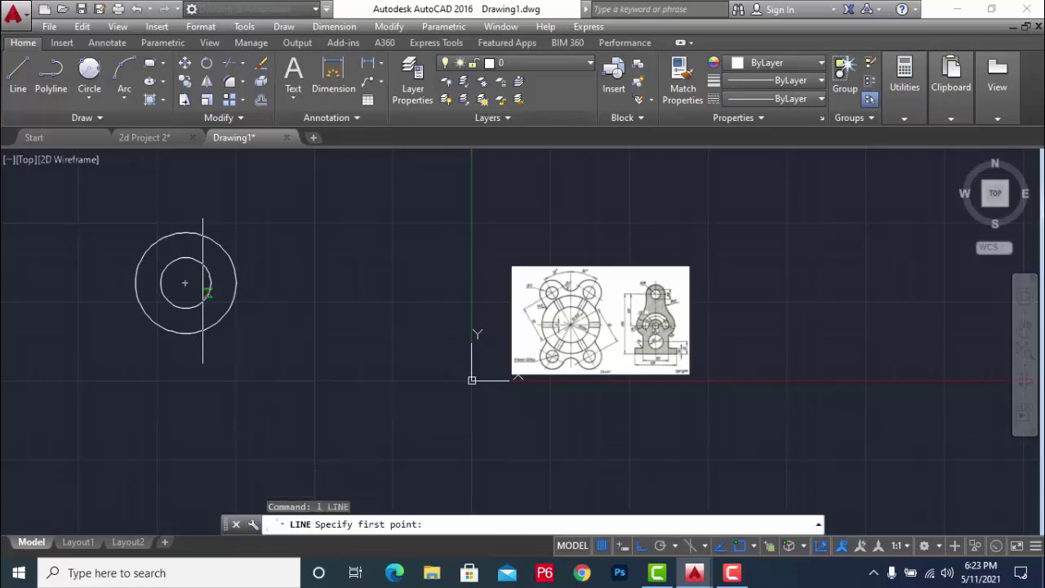
click(185, 284)
scroll(310, 255, down, 4)
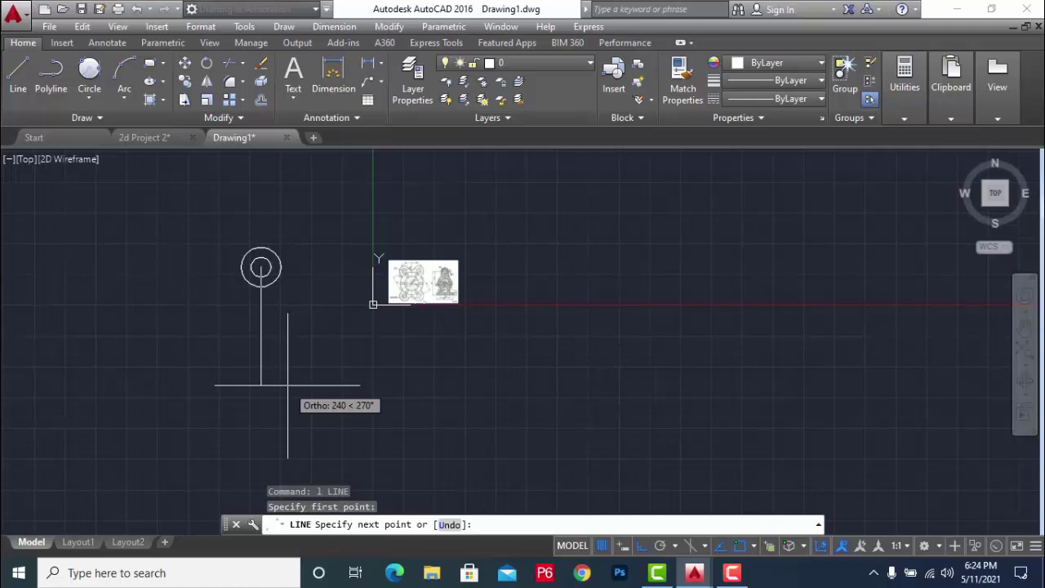
text(130)
key(Return)
key(Escape)
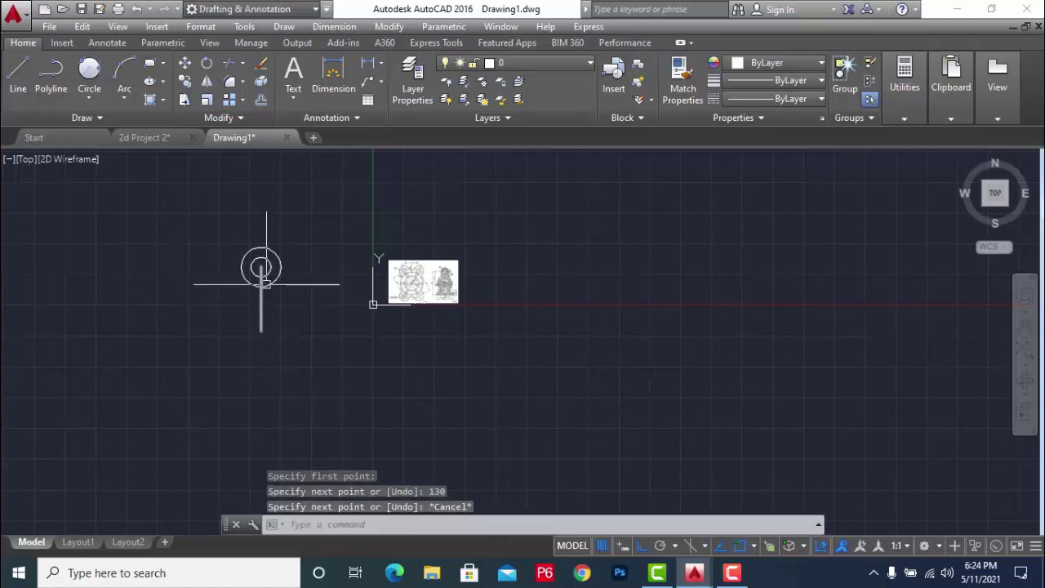
scroll(257, 323, up, 5)
- Add a 24-diameter circle at the lower end of the 130 line
text(c)
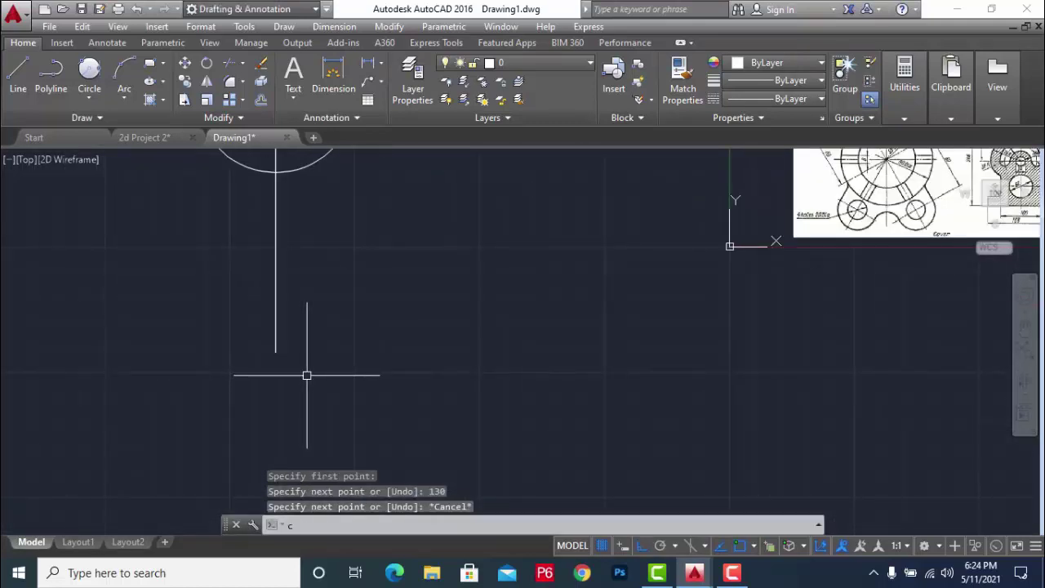
key(Return)
click(275, 352)
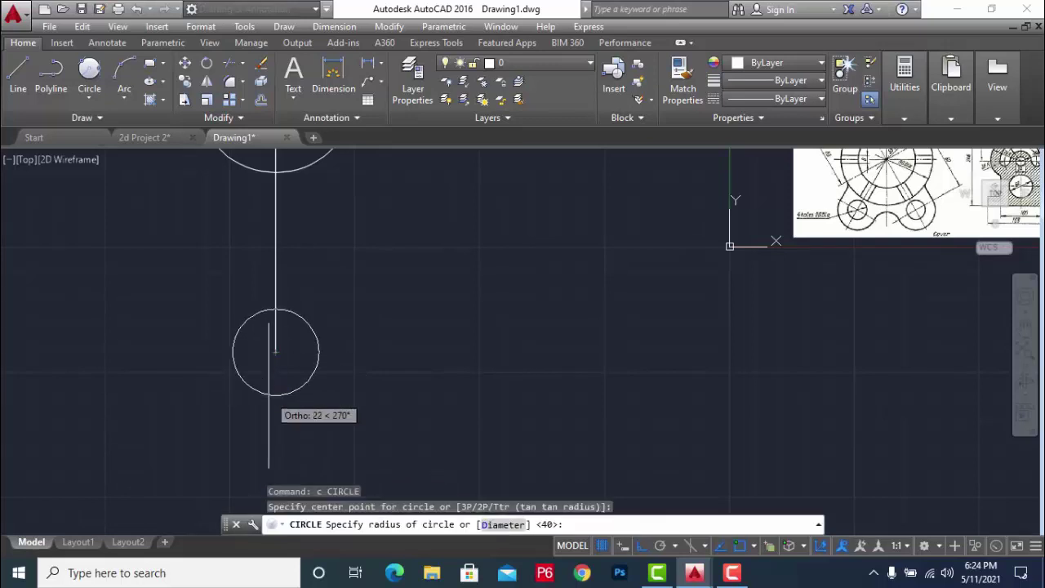
text(d)
key(Return)
text(24)
key(Return)
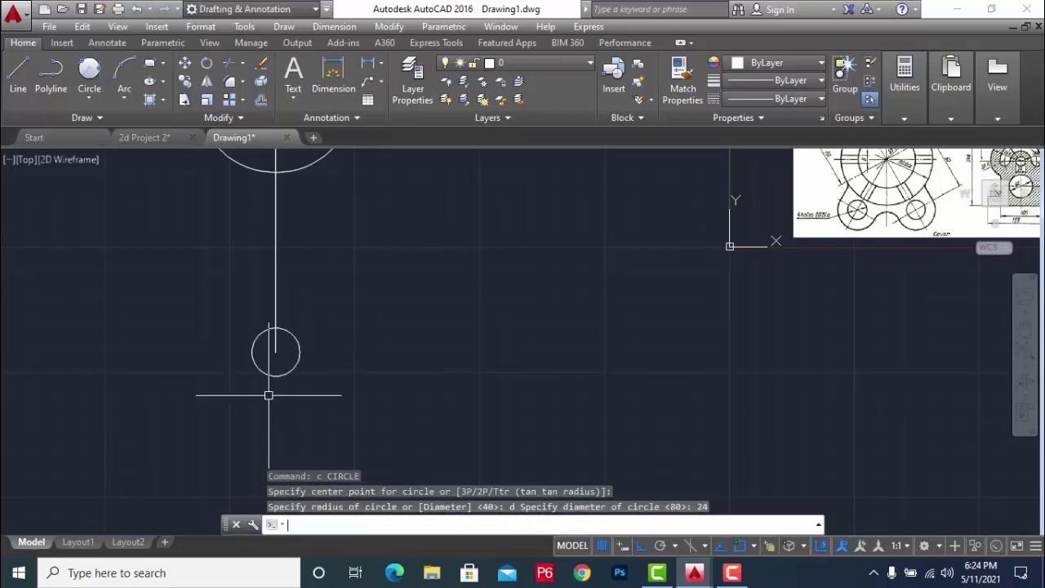
key(Escape)
scroll(399, 369, down, 3)
scroll(381, 320, down, 1)
- Draw a 246-unit line from the concentric circles' centre down past the 24-diameter circle
scroll(380, 313, up, 1)
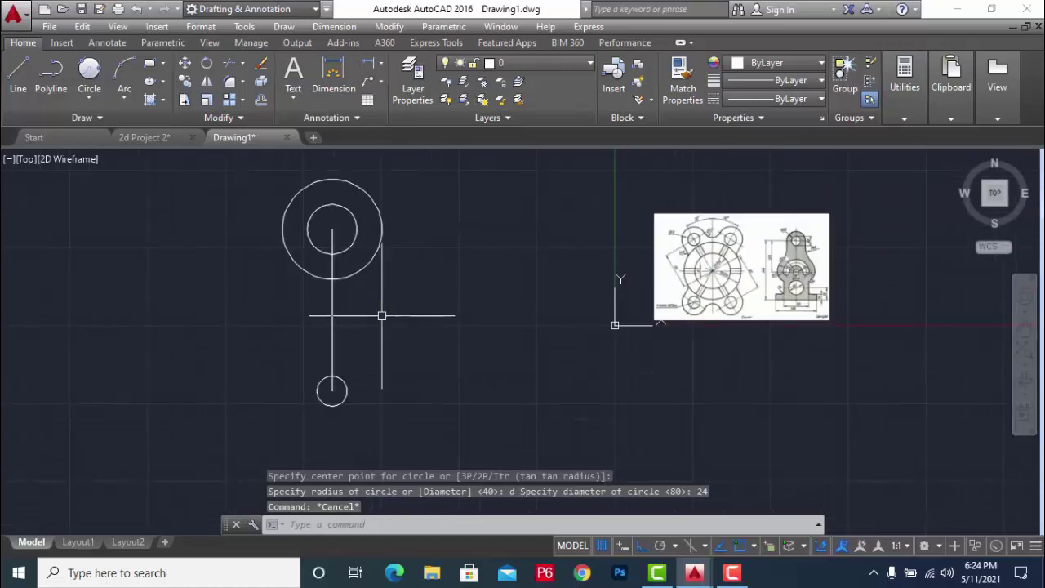
middle_drag(389, 323, 412, 330)
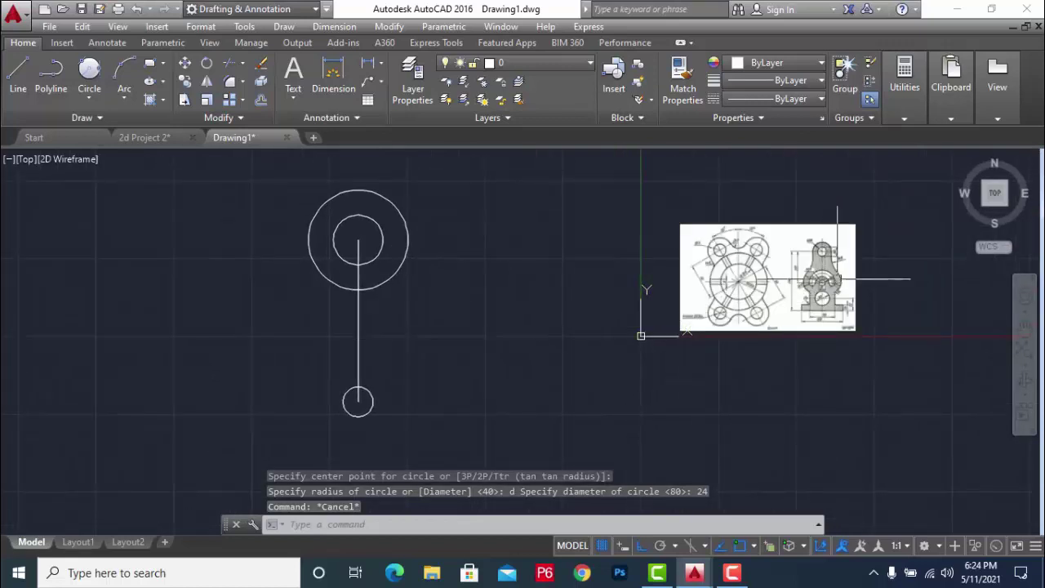
scroll(825, 277, up, 2)
scroll(823, 253, up, 2)
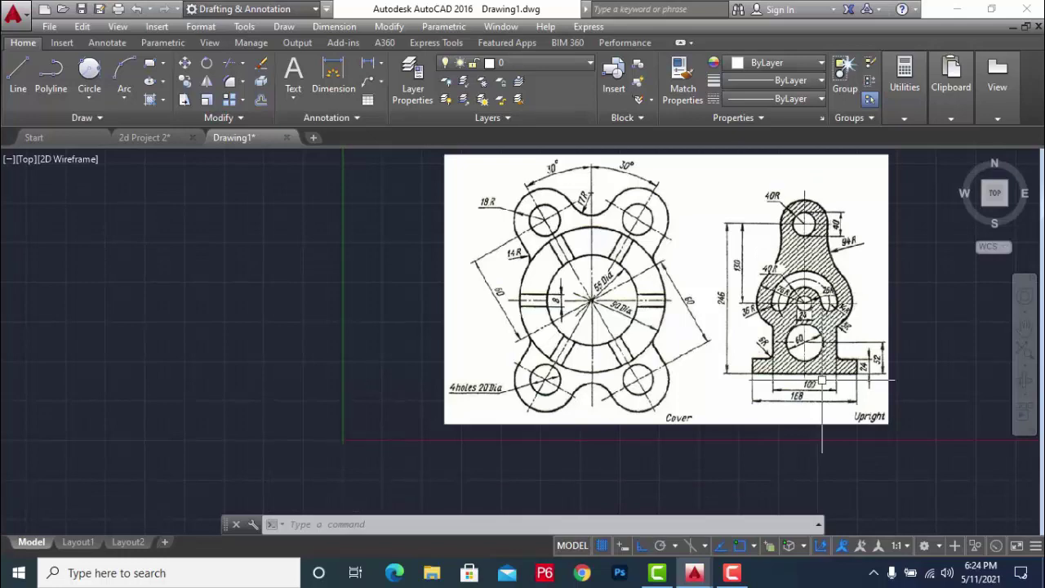
scroll(822, 380, up, 3)
scroll(718, 384, down, 3)
scroll(694, 309, up, 2)
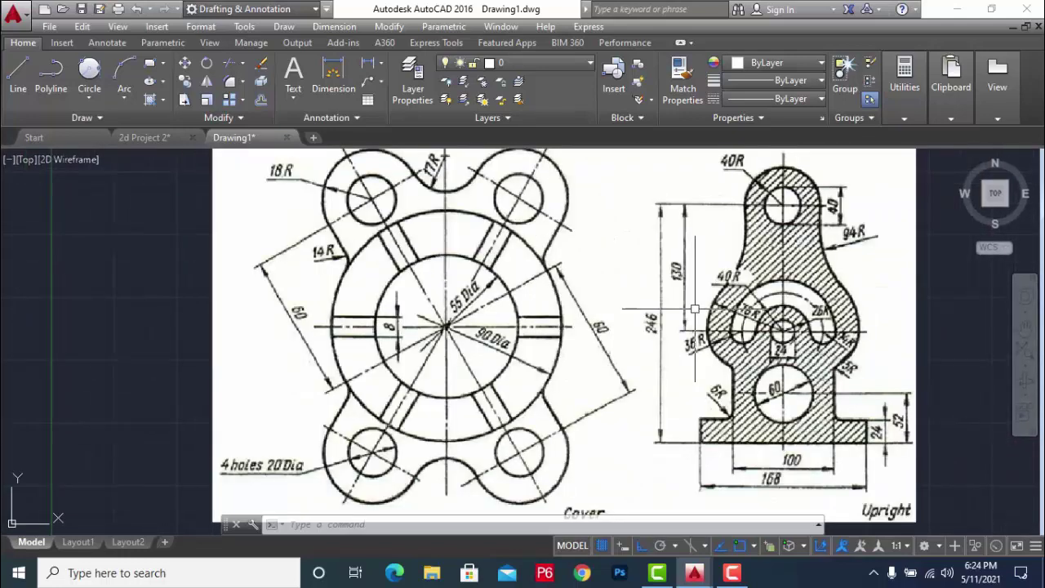
scroll(694, 309, up, 2)
scroll(671, 335, down, 2)
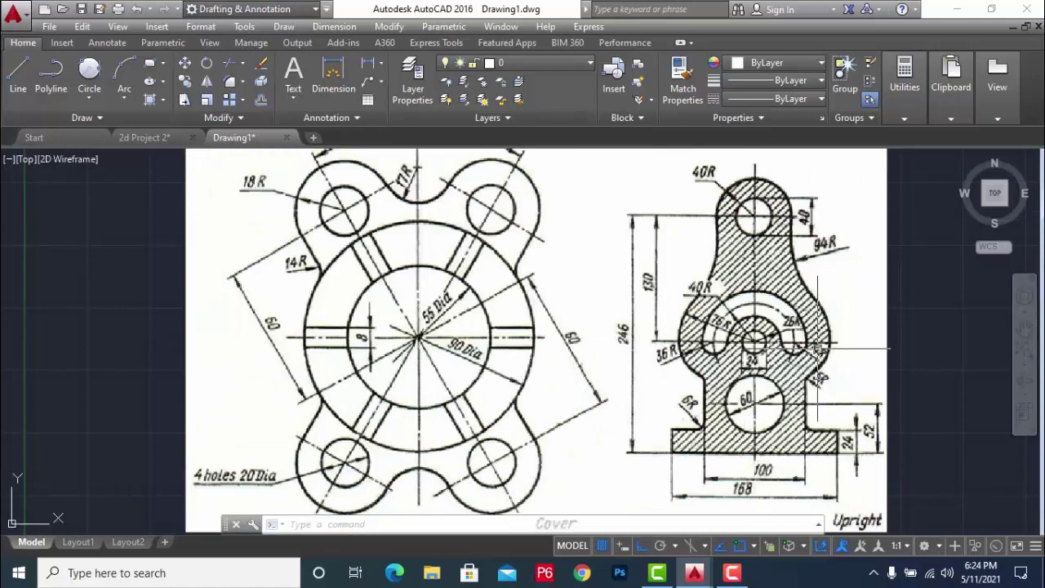
scroll(756, 408, down, 5)
scroll(743, 343, down, 3)
scroll(564, 376, up, 2)
text(l)
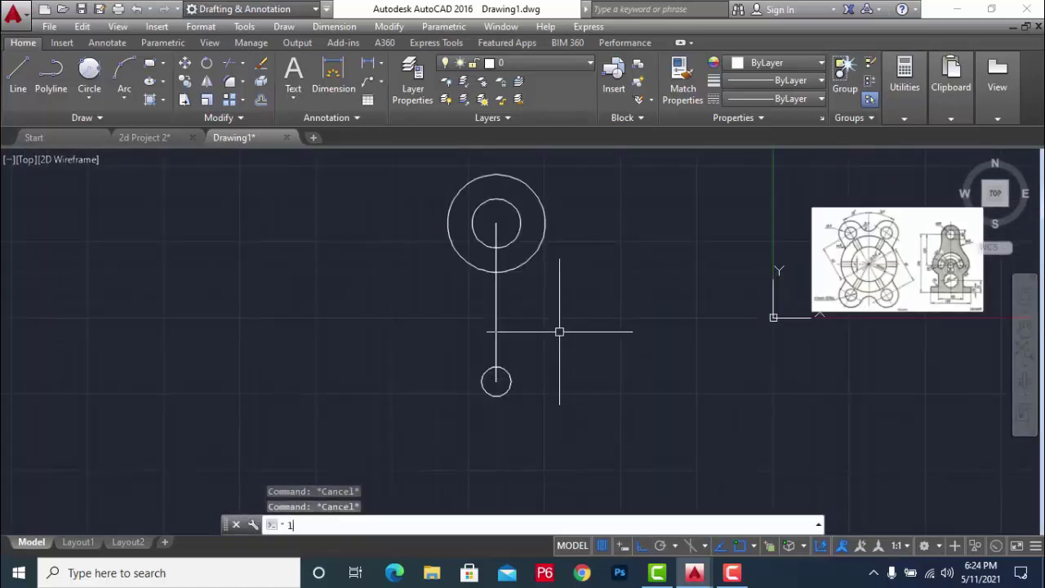
key(Return)
key(Escape)
text(l)
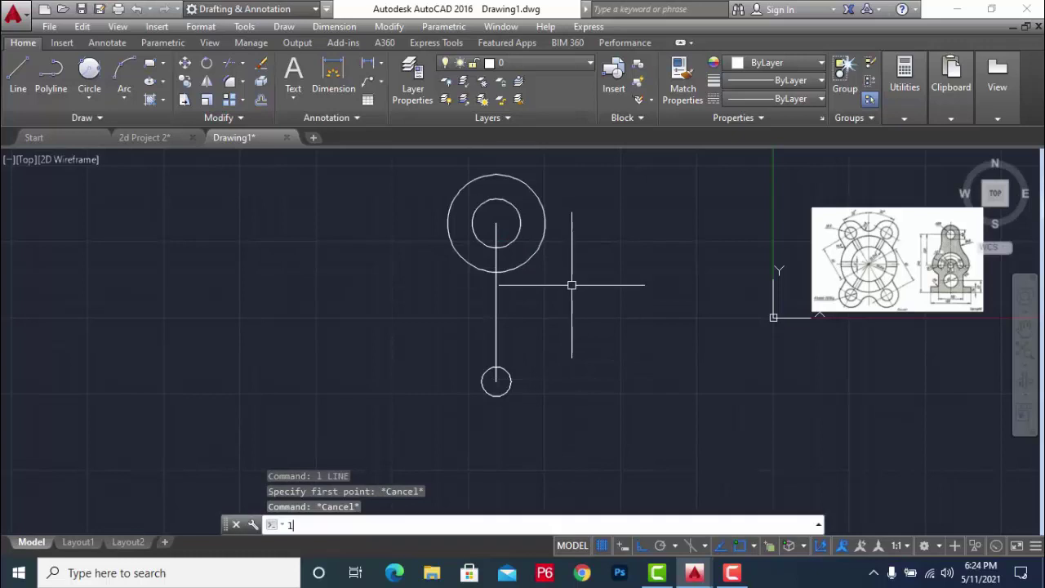
key(Return)
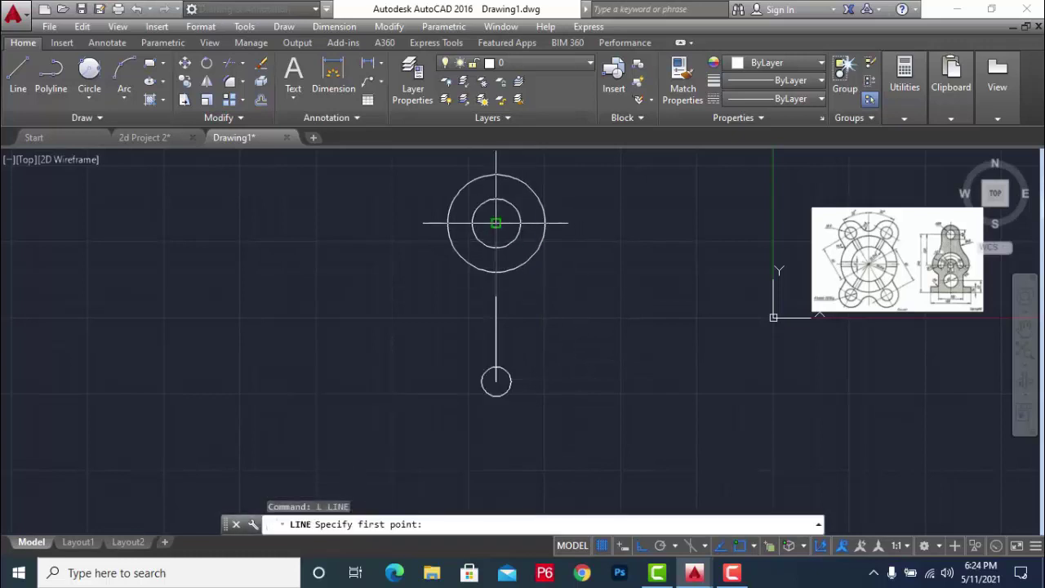
click(495, 222)
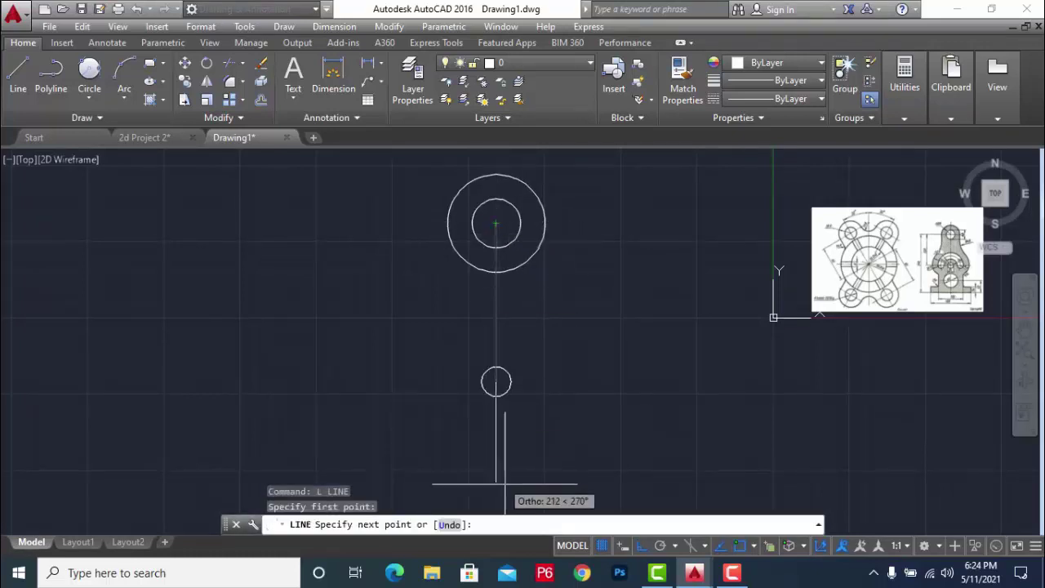
text(246)
key(Return)
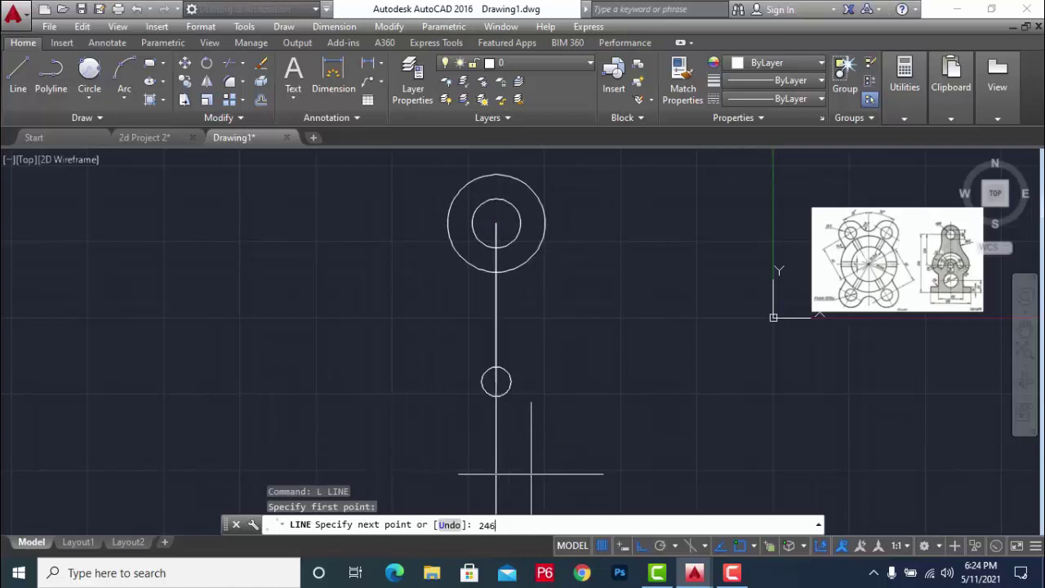
key(Escape)
scroll(571, 241, down, 4)
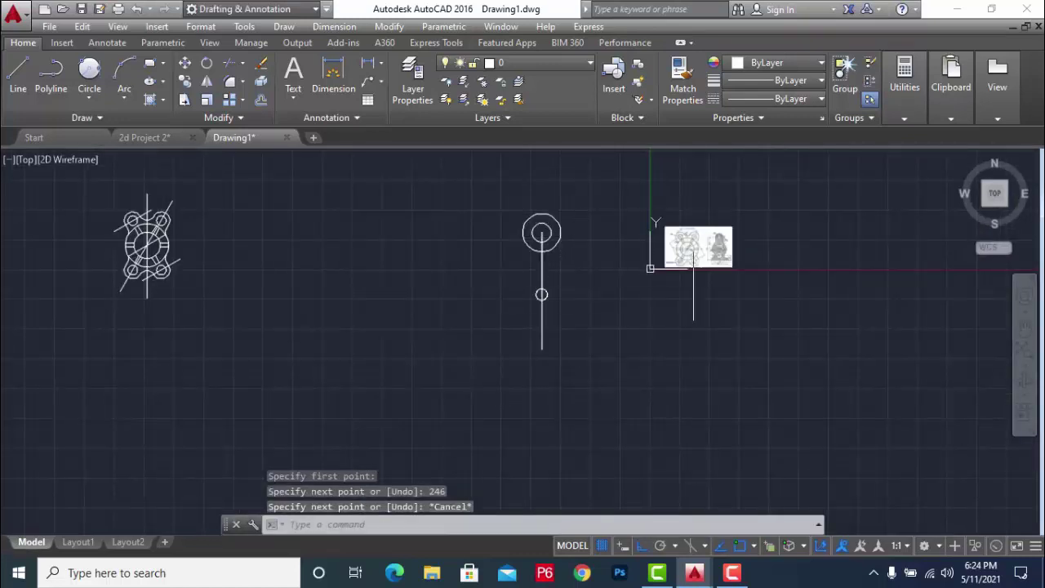
scroll(715, 237, up, 5)
scroll(723, 238, up, 4)
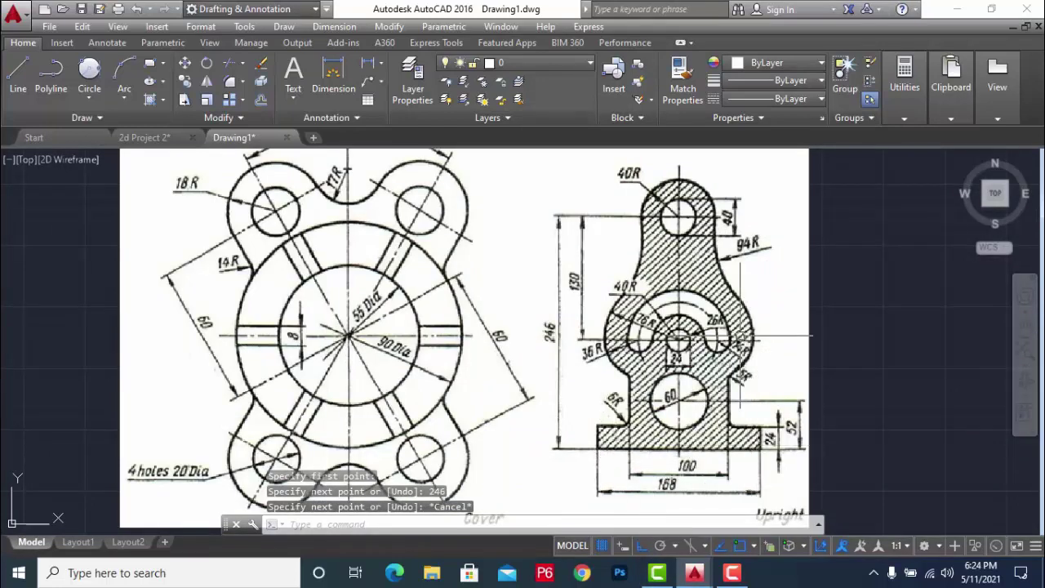
scroll(739, 335, down, 5)
scroll(541, 318, down, 2)
- Draw a 168-unit horizontal base line
scroll(490, 392, down, 3)
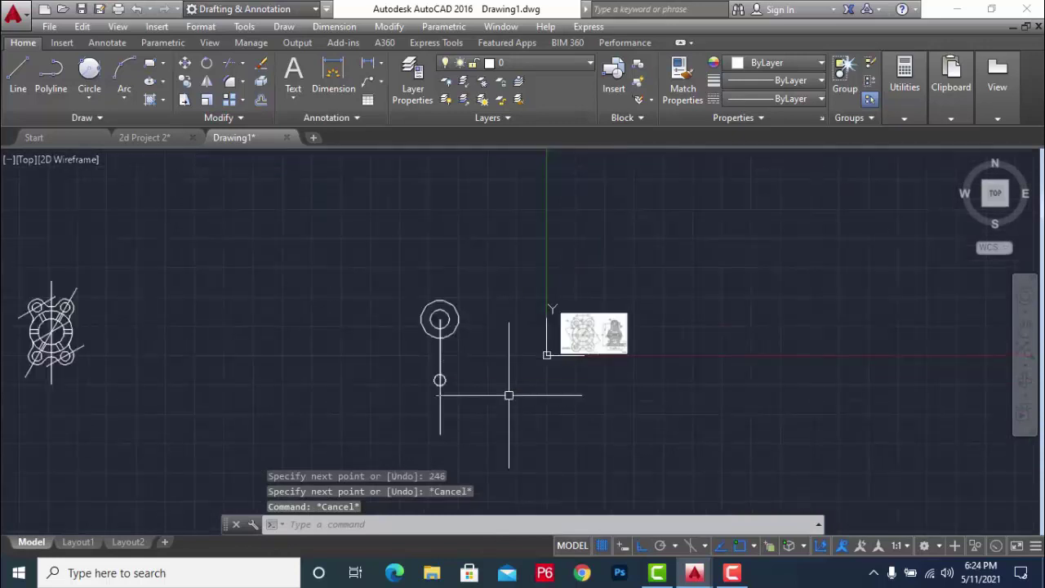
scroll(457, 441, up, 5)
text(1)
key(Return)
click(486, 362)
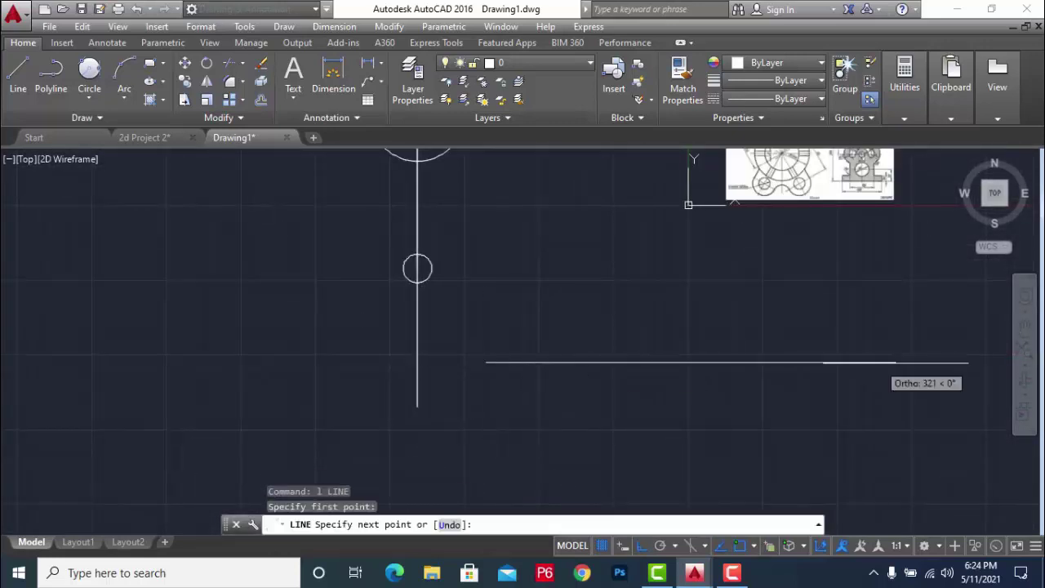
text(168)
key(Return)
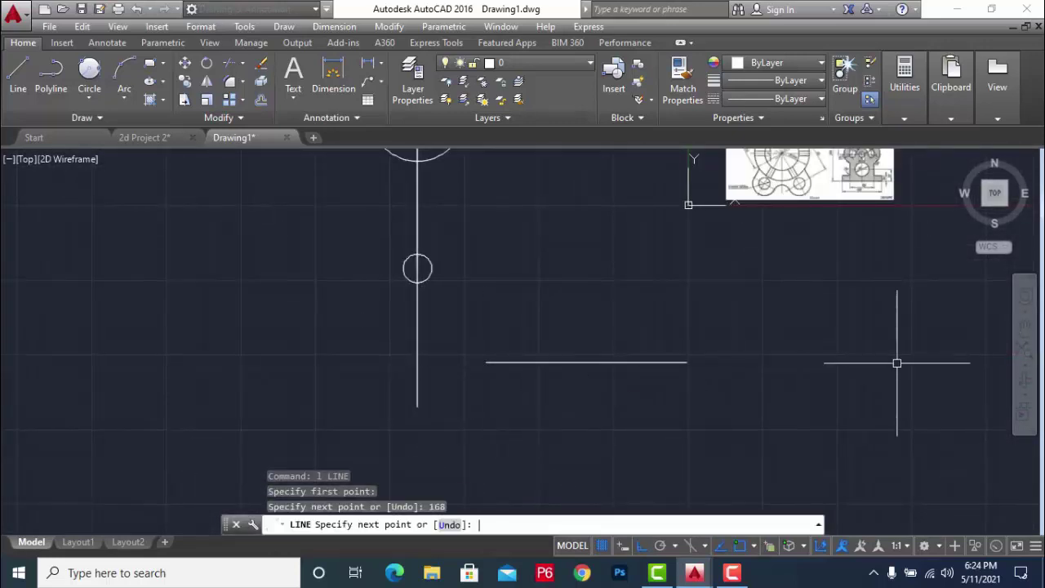
key(Escape)
- Move the 168 line so its midpoint sits on the 246 line's bottom end
click(661, 333)
click(604, 390)
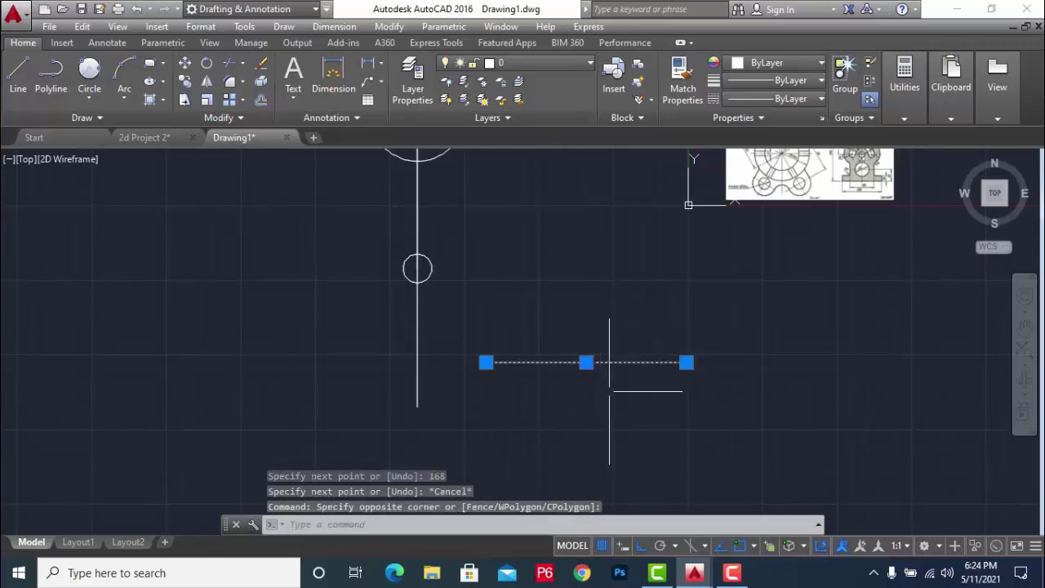
text(m)
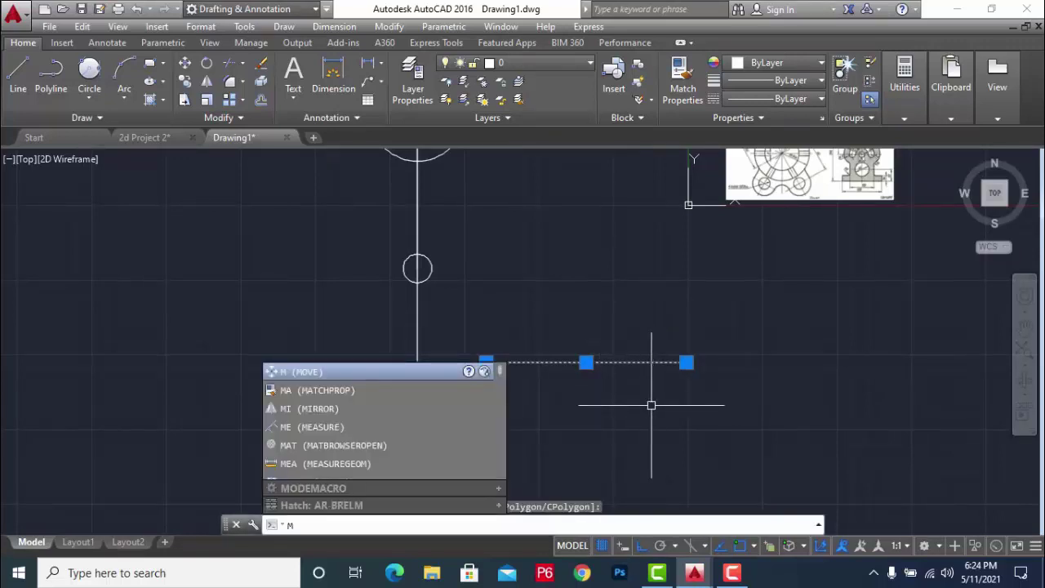
key(Return)
click(587, 362)
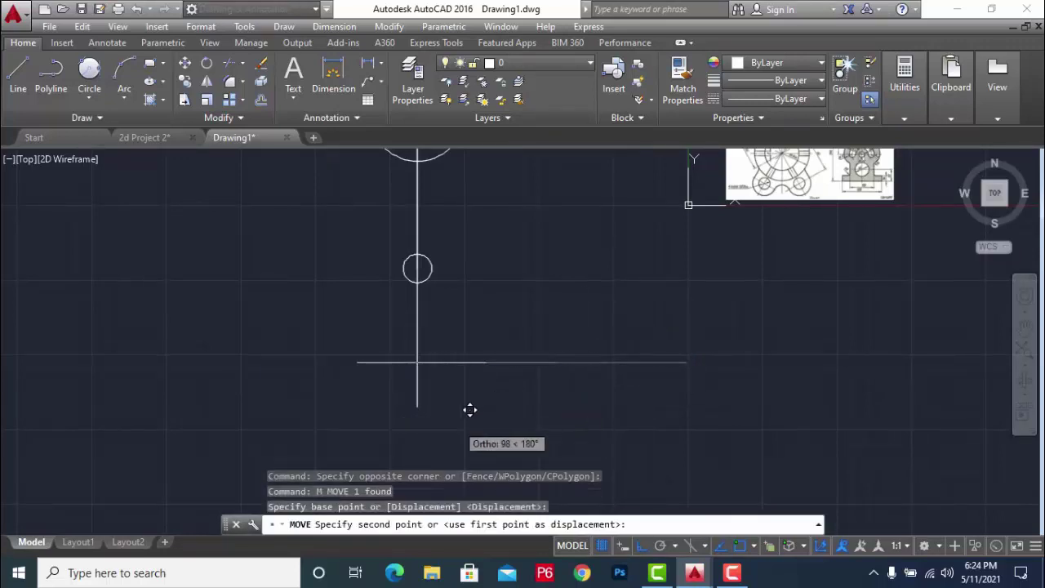
click(416, 408)
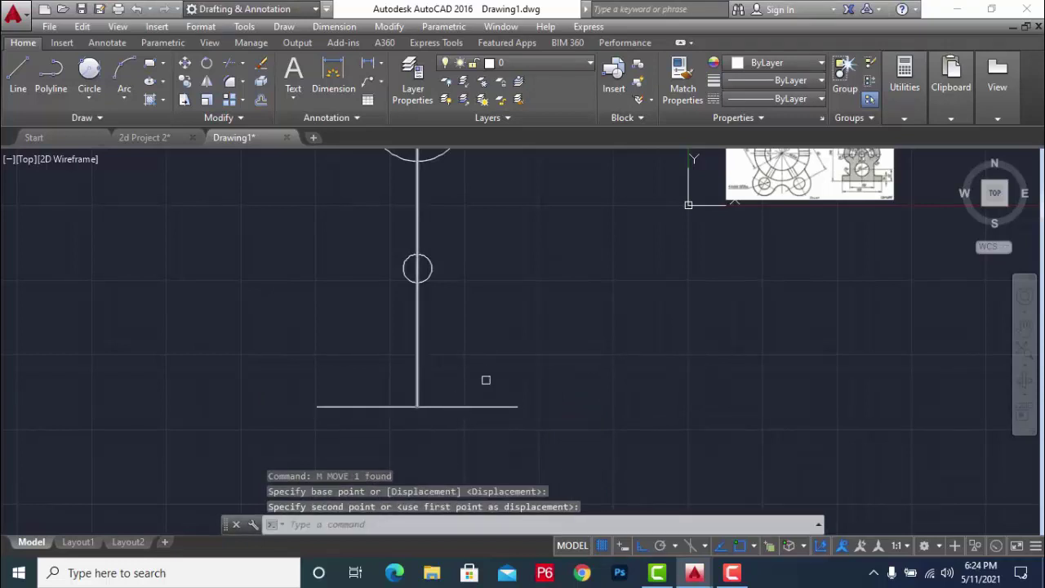
scroll(572, 370, down, 2)
scroll(645, 267, up, 5)
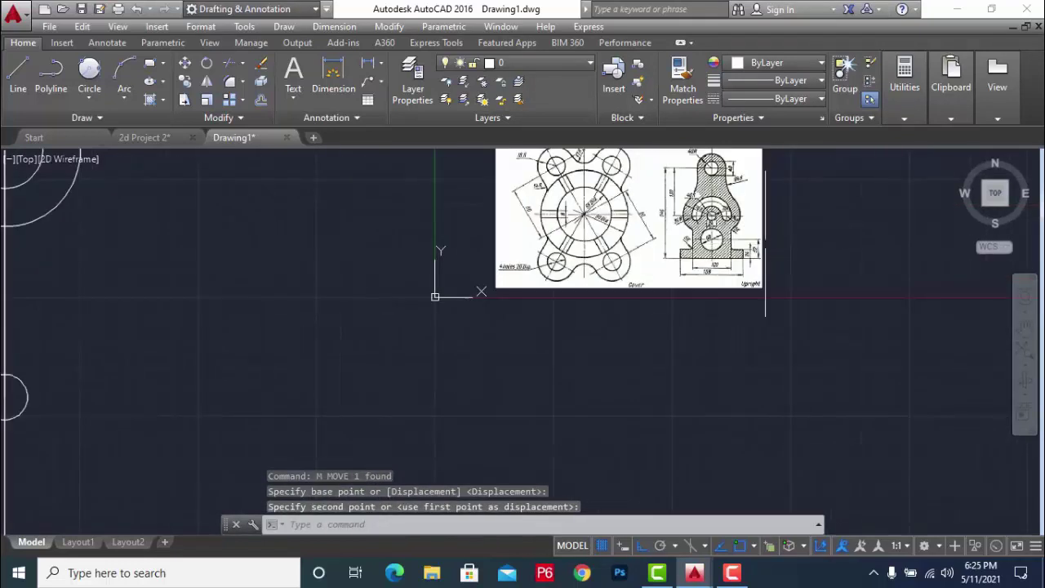
scroll(747, 257, up, 5)
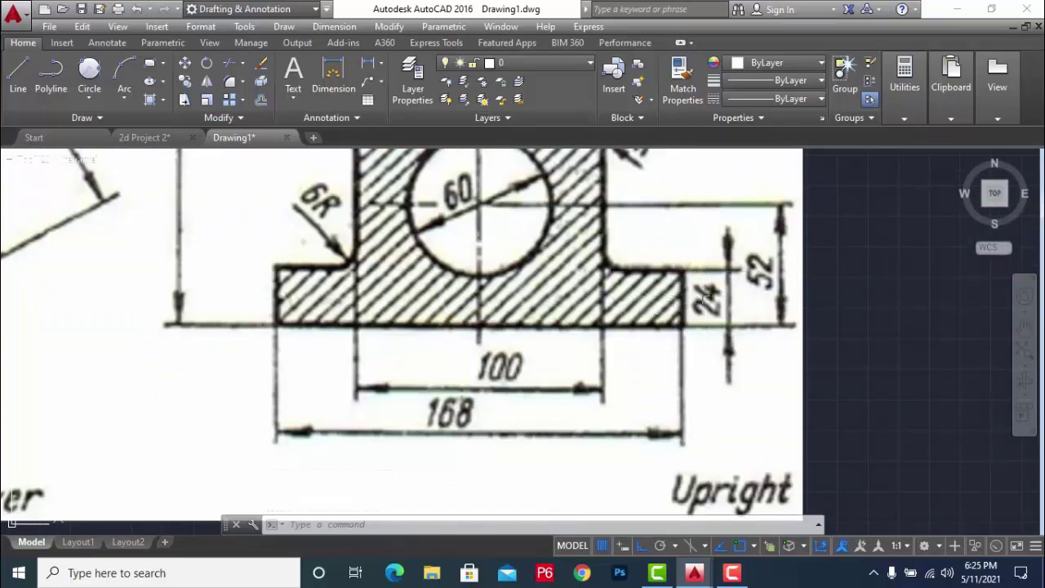
- Offset the bottom base line 24 units upward
scroll(719, 281, down, 5)
scroll(788, 310, down, 5)
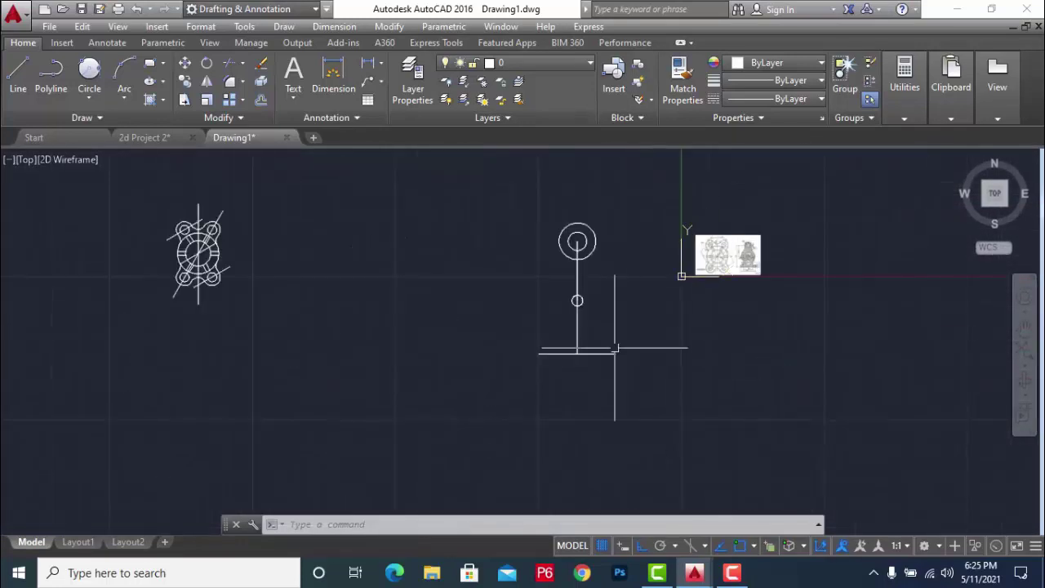
scroll(615, 349, up, 4)
key(Escape)
text(o)
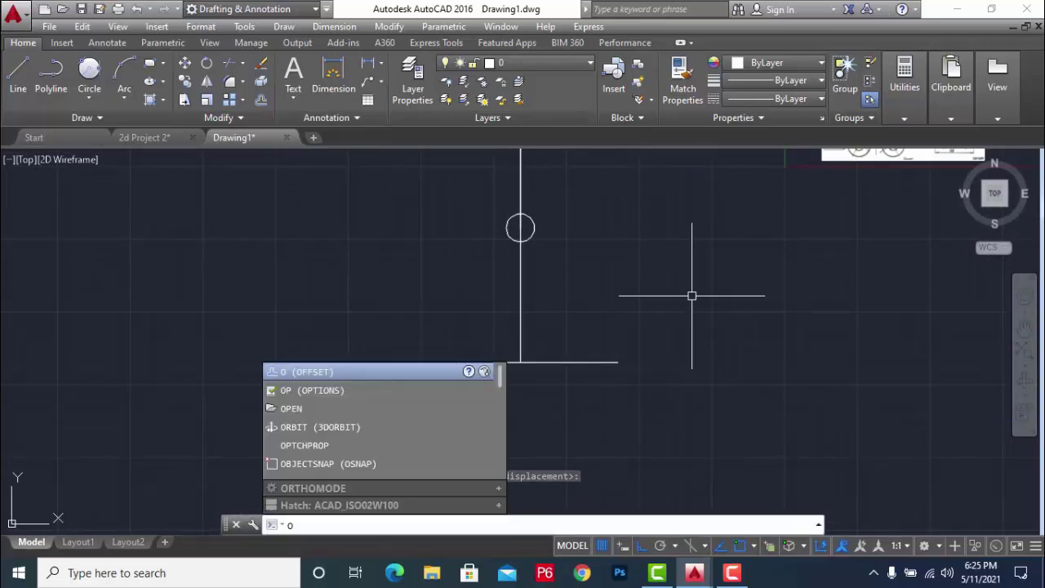
key(Return)
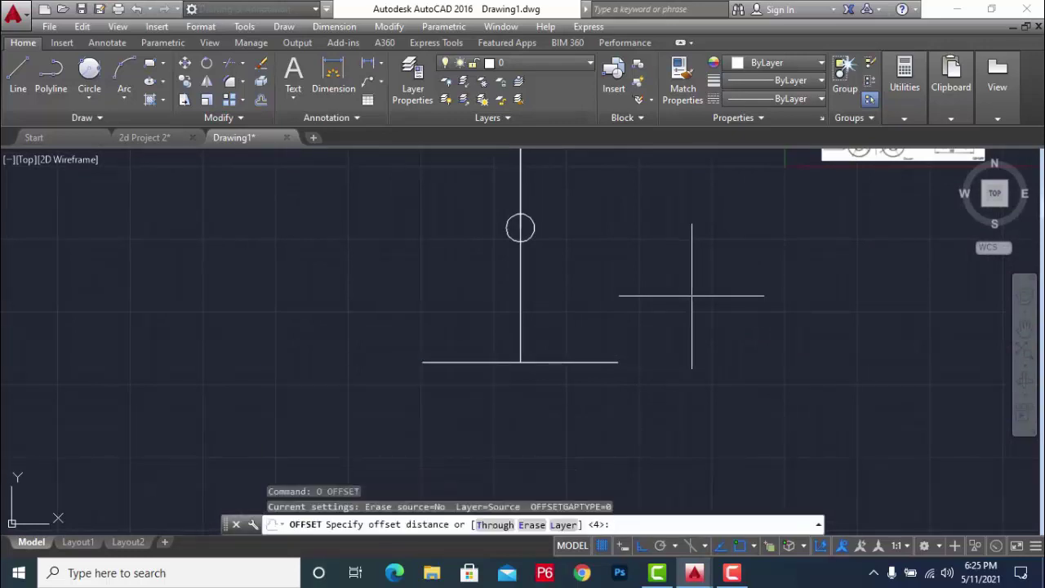
text(24)
key(Return)
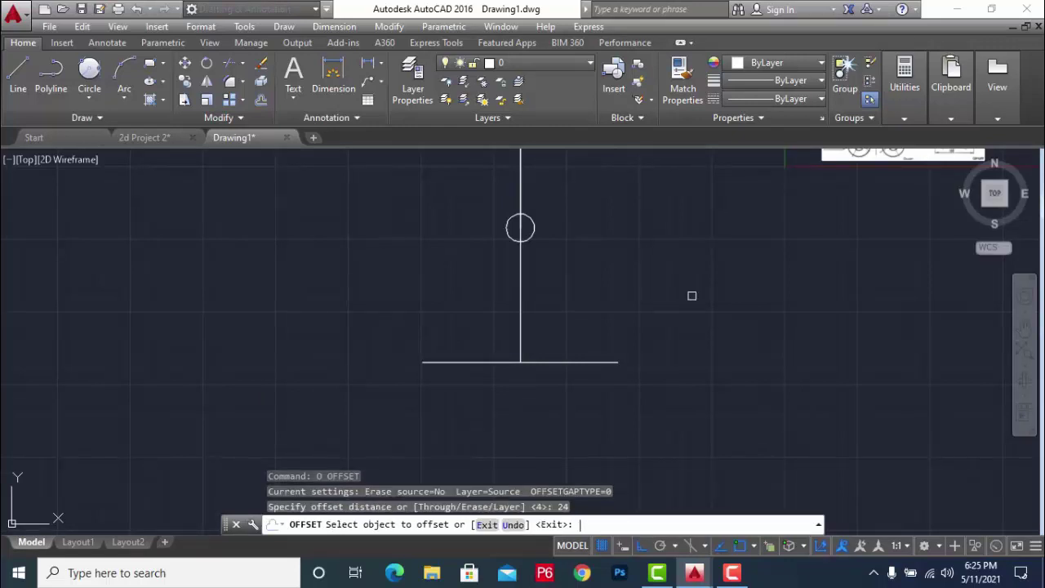
click(576, 361)
click(579, 285)
key(Escape)
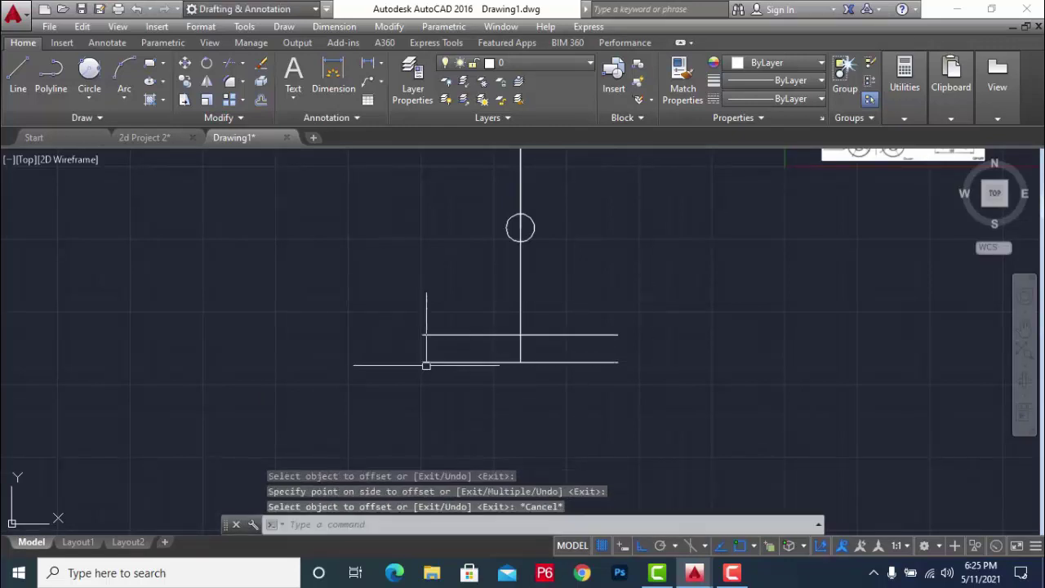
- Draw the left and right vertical edges to close the rectangular base
scroll(418, 369, up, 2)
text(l)
key(Return)
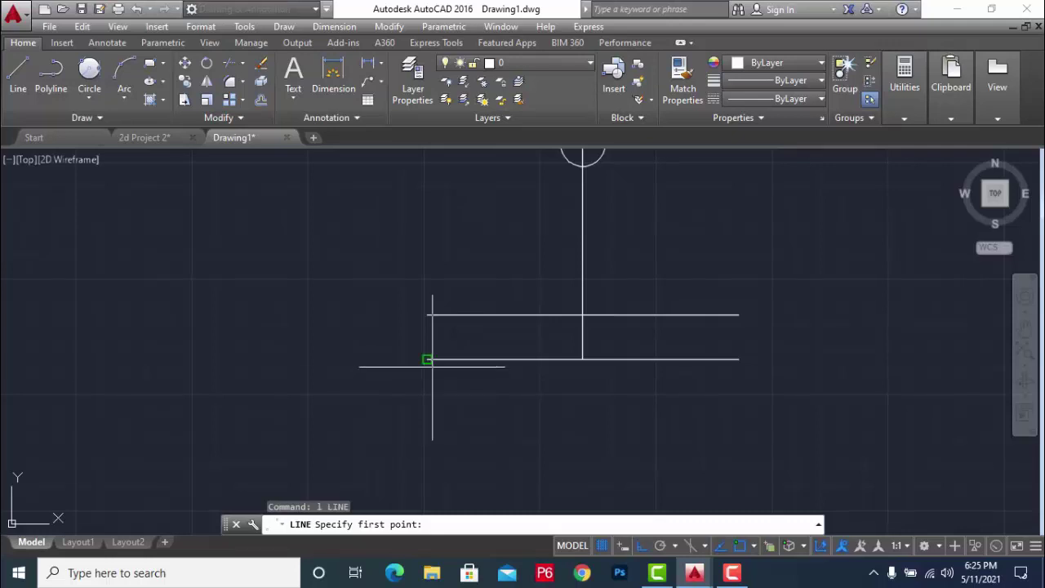
click(427, 360)
click(427, 315)
key(Escape)
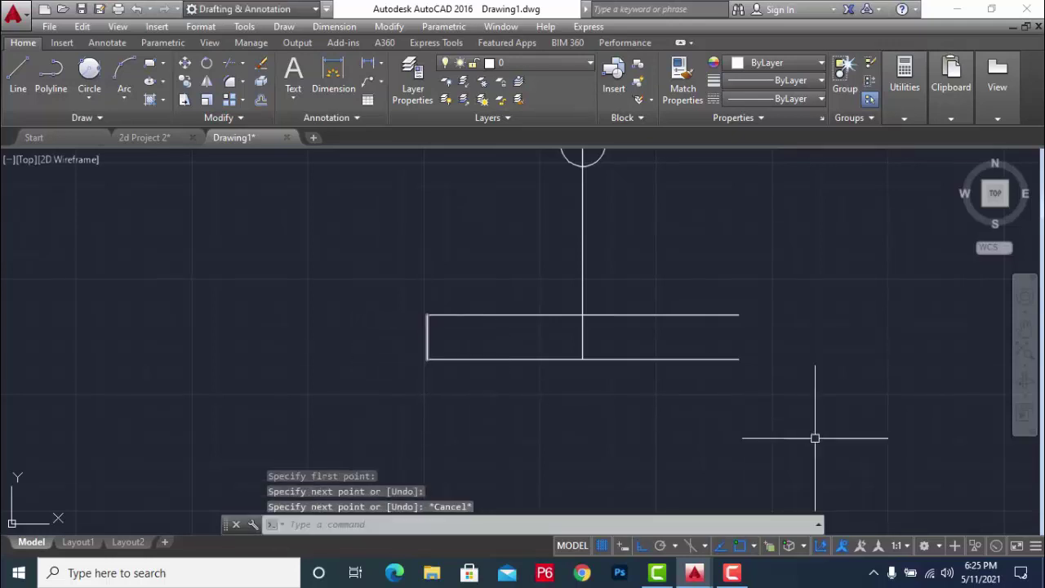
key(Return)
click(738, 360)
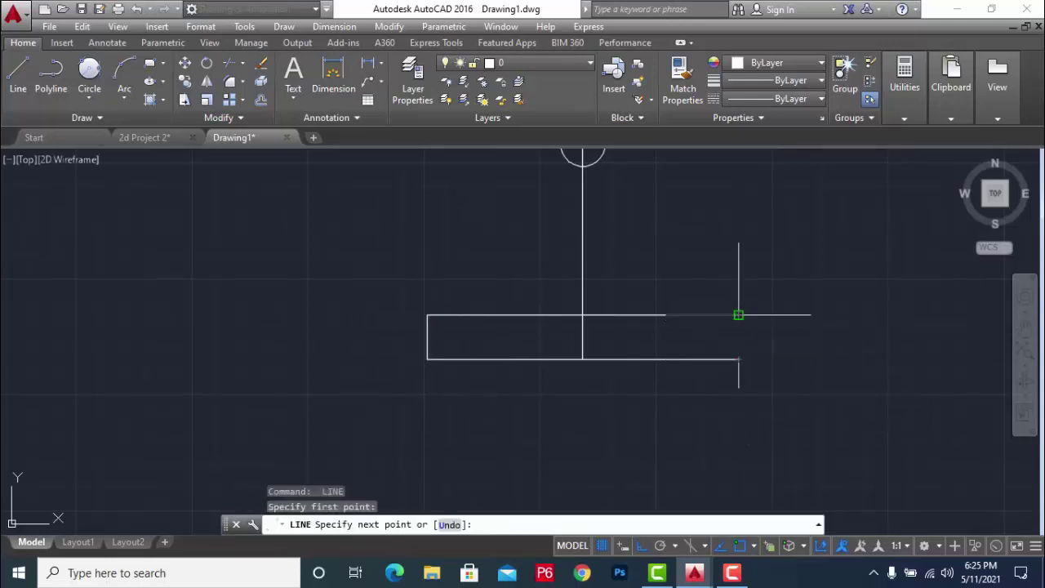
click(738, 314)
key(Escape)
- Draw a 52-unit vertical line up from the base's bottom midpoint, with a short segment at its top
scroll(364, 378, down, 4)
scroll(655, 239, up, 2)
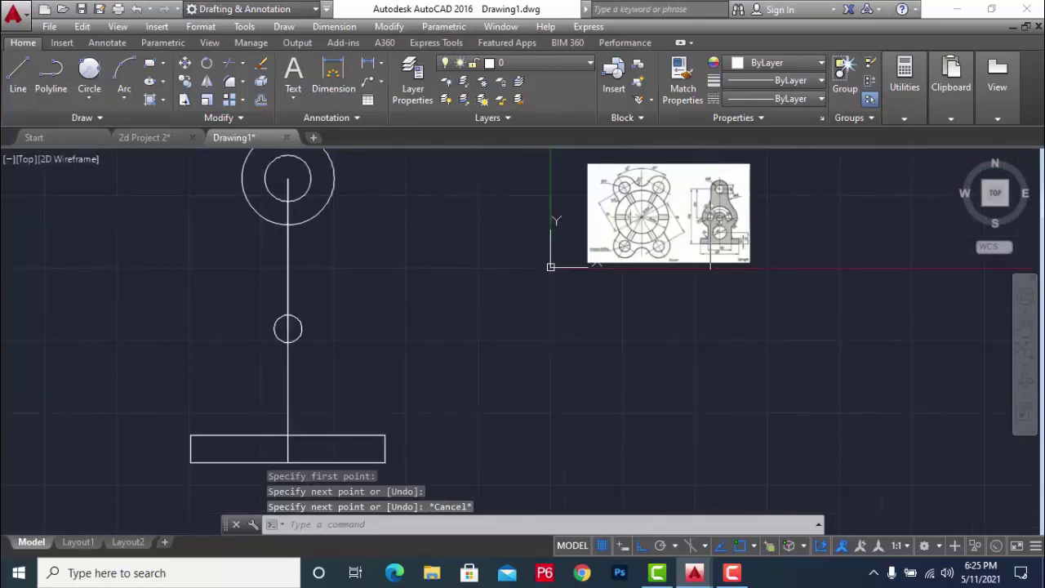
scroll(655, 240, up, 4)
scroll(760, 295, up, 2)
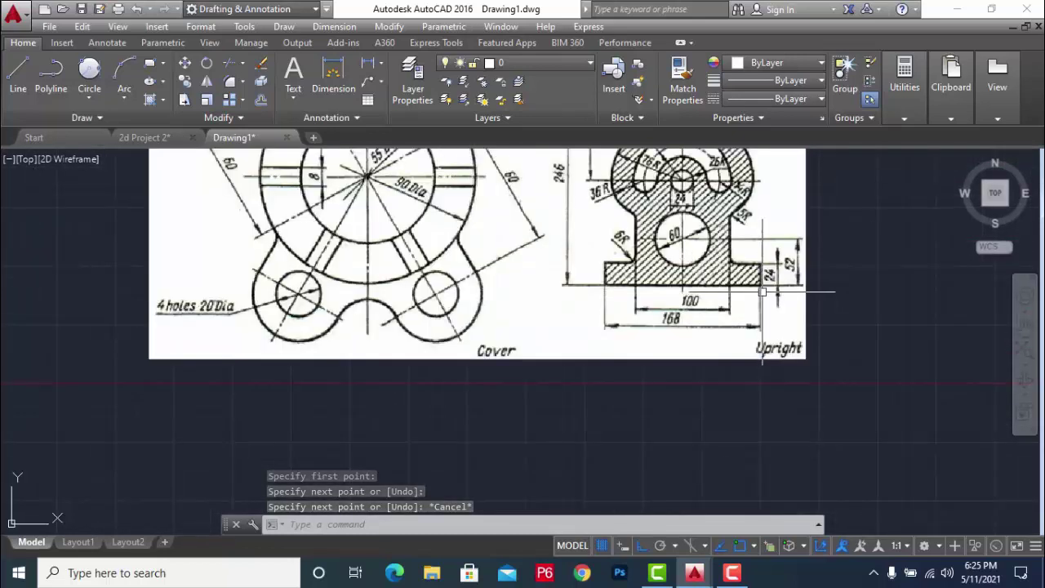
scroll(747, 222, up, 2)
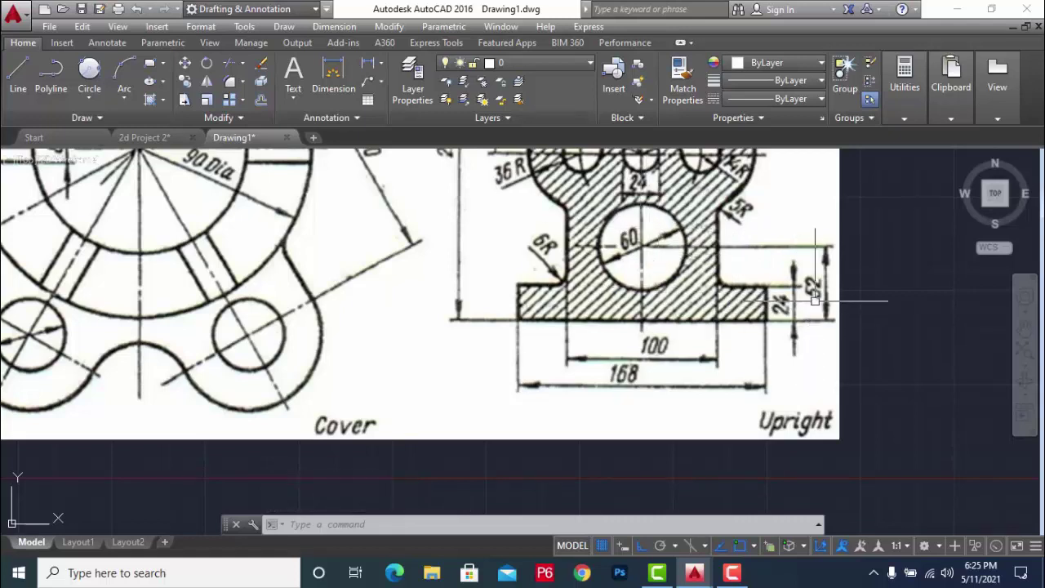
scroll(813, 296, down, 3)
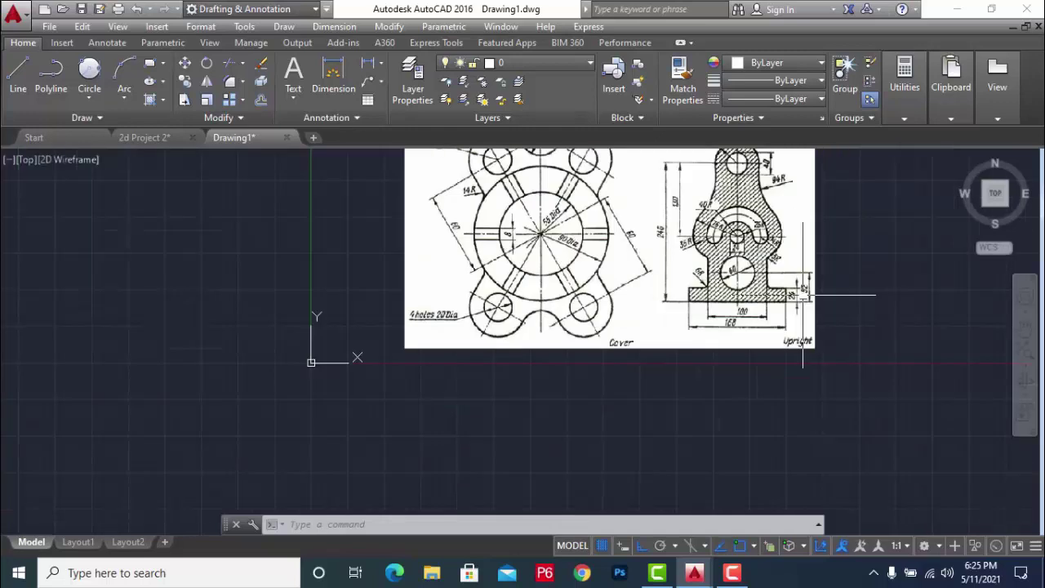
scroll(806, 292, down, 2)
scroll(664, 349, down, 2)
key(Escape)
key(Escape)
scroll(556, 396, up, 3)
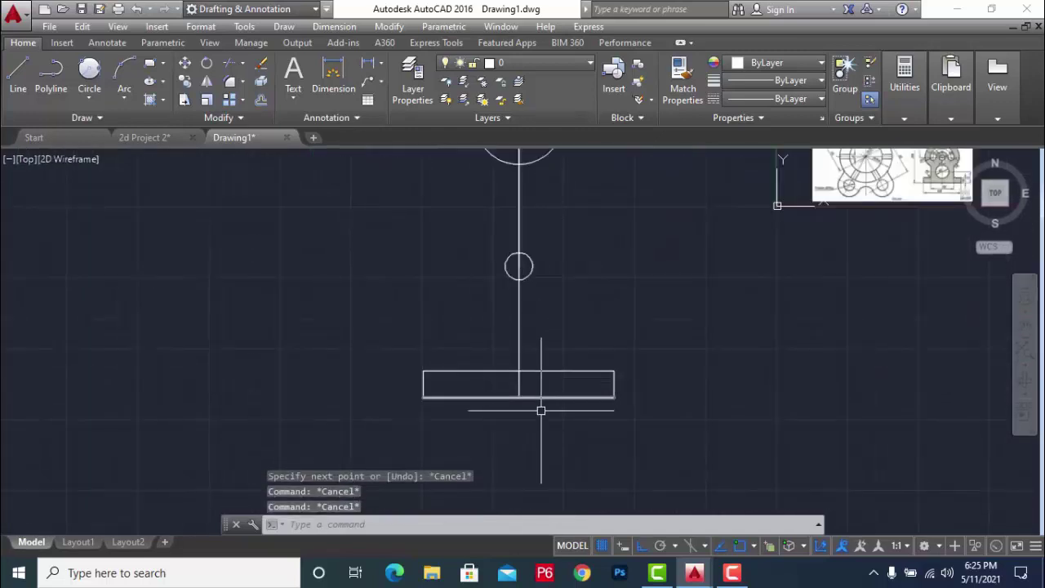
text(l)
key(Return)
scroll(526, 408, up, 2)
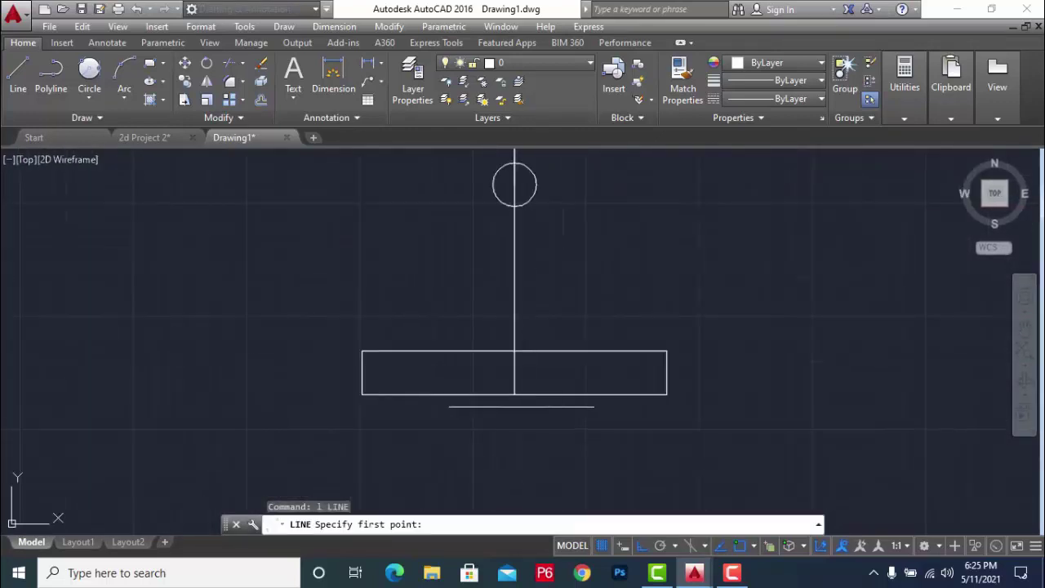
click(514, 395)
text(5)
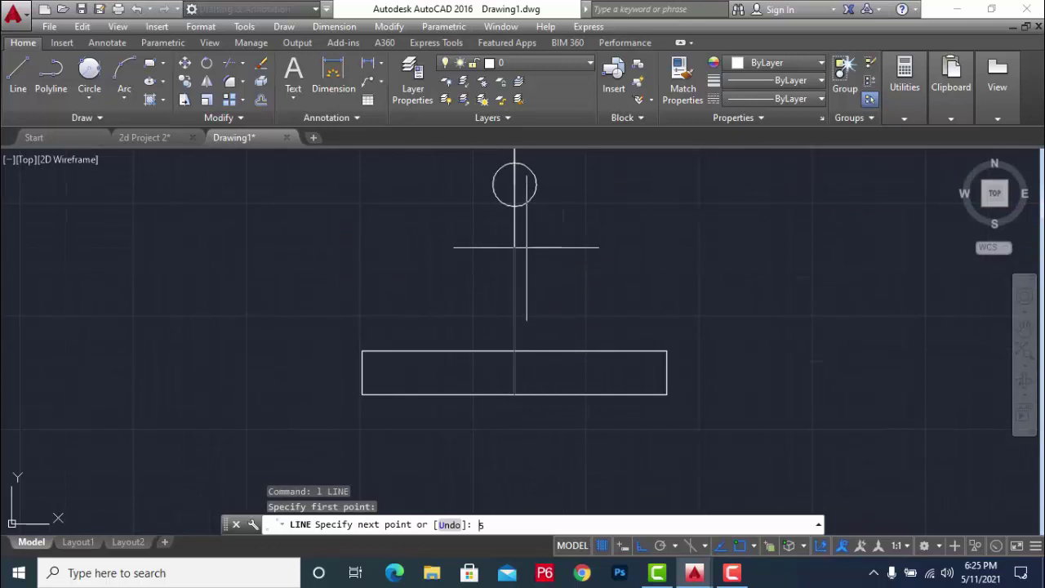
text(2)
key(Return)
click(564, 300)
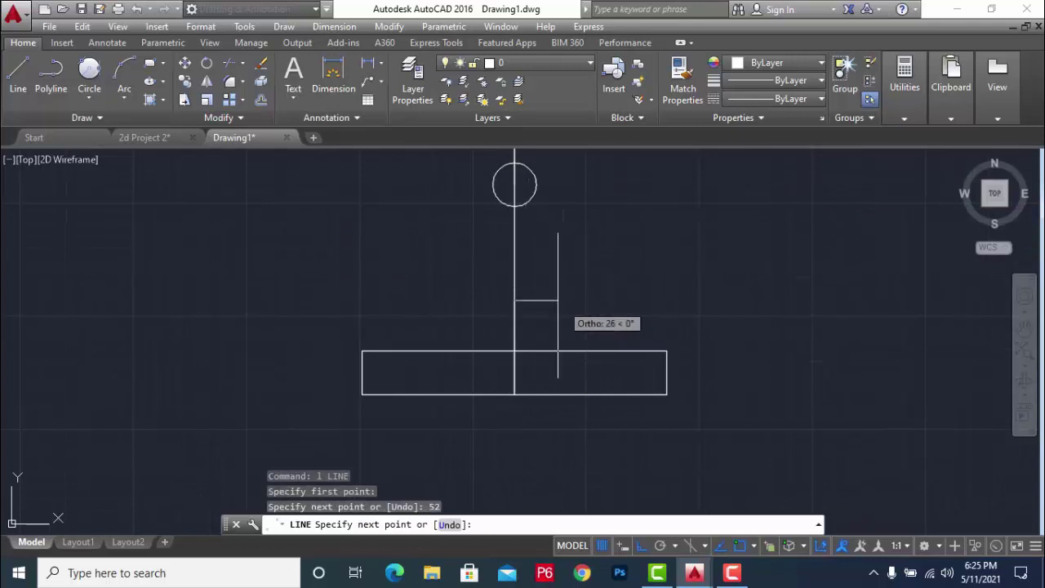
scroll(538, 308, up, 1)
key(Escape)
scroll(507, 306, up, 4)
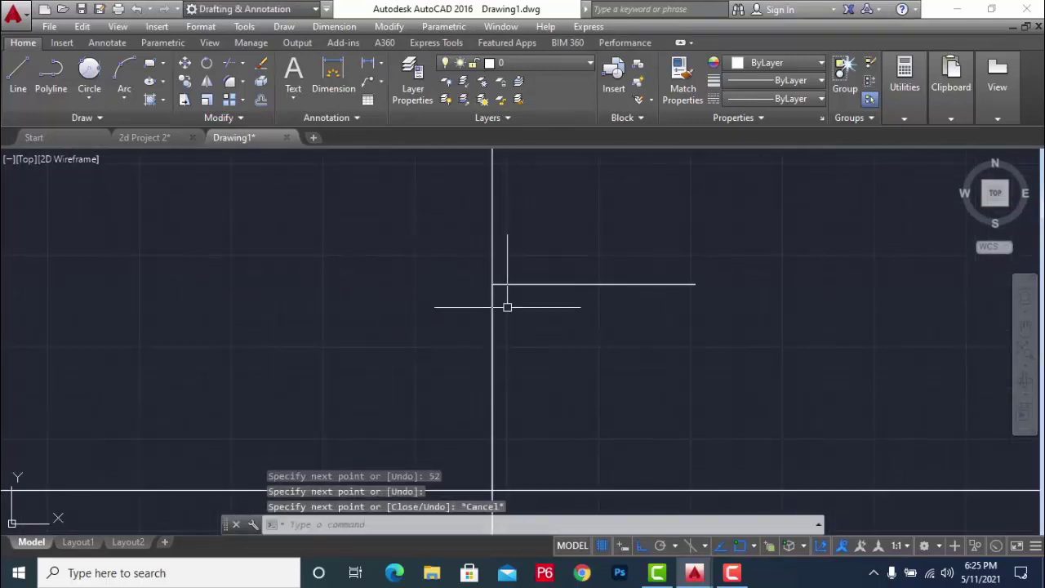
- Draw a 60-diameter circle centred on the vertical line's top endpoint
text(c)
key(Return)
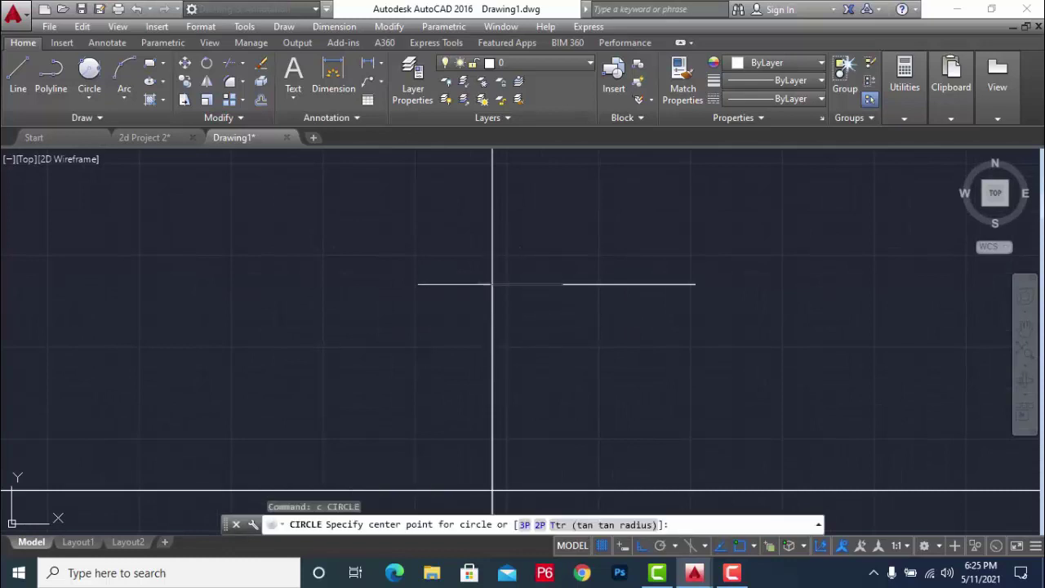
click(492, 284)
text(d)
key(Return)
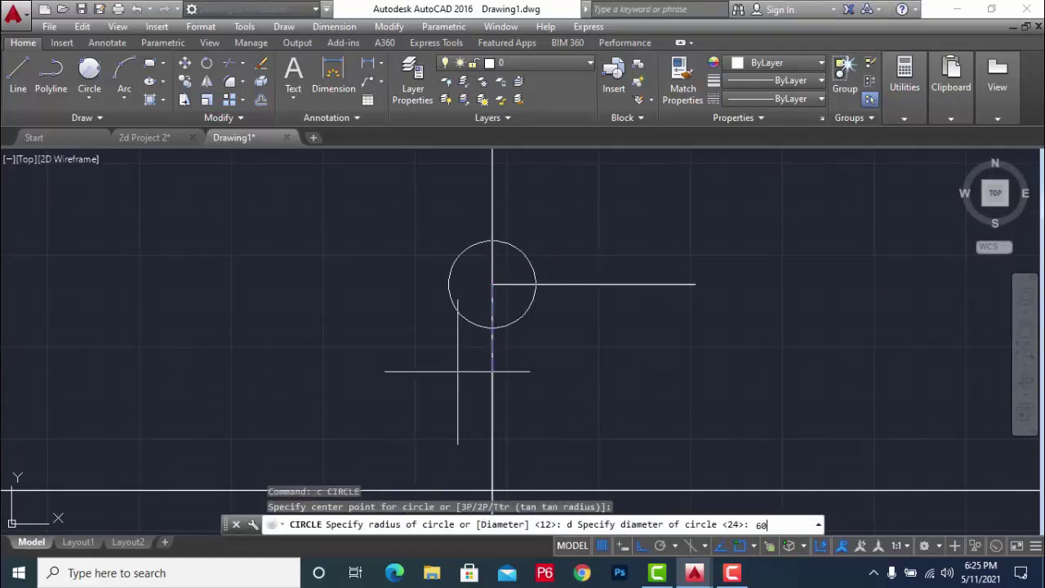
key(Return)
key(Escape)
- Window-select the leftover short line and erase it
scroll(457, 369, down, 6)
click(501, 311)
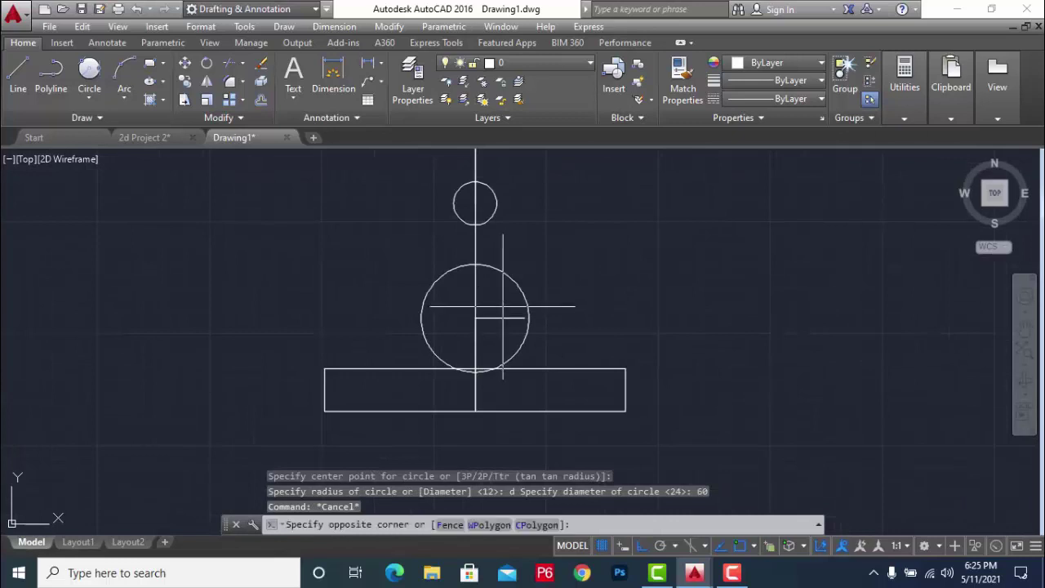
click(490, 326)
key(Delete)
scroll(490, 343, down, 2)
- Zoom in and out on the Upright reference to read its arc radii
scroll(713, 217, down, 1)
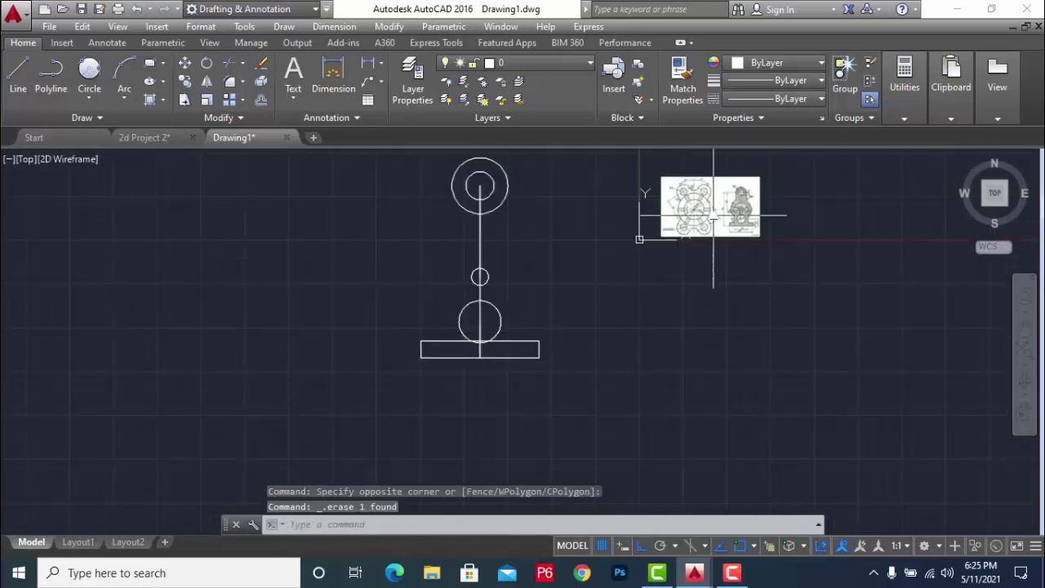
scroll(713, 217, up, 4)
scroll(769, 217, down, 2)
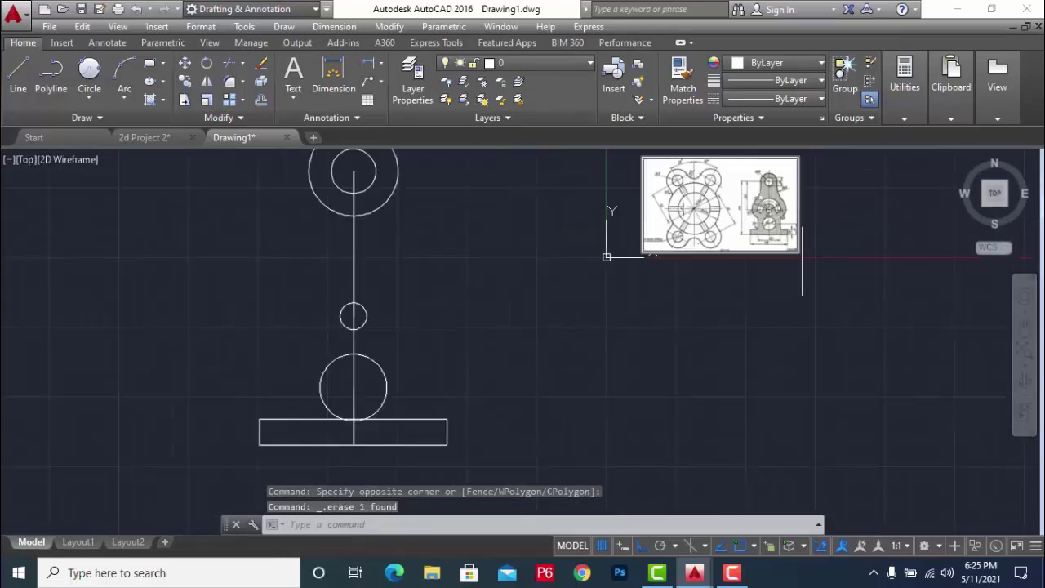
scroll(800, 233, up, 2)
scroll(744, 221, up, 2)
scroll(746, 220, up, 2)
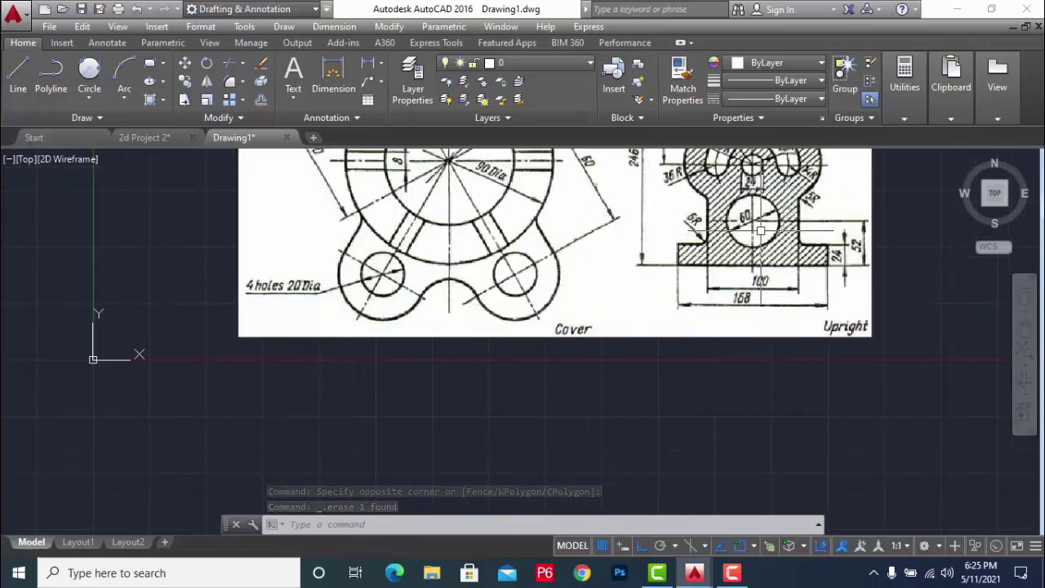
scroll(735, 223, down, 2)
scroll(735, 180, up, 2)
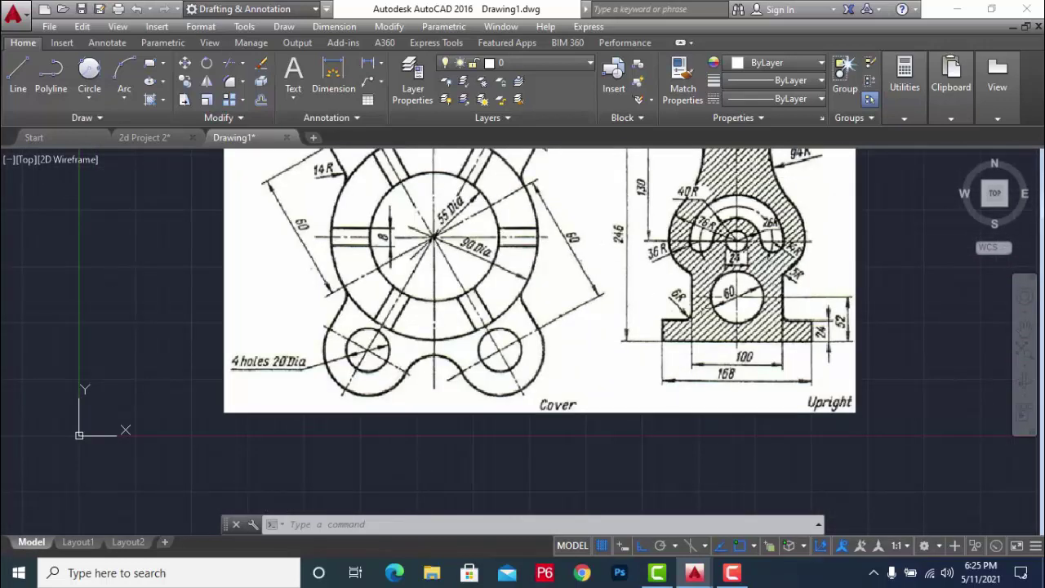
scroll(756, 246, down, 3)
scroll(788, 233, up, 3)
scroll(709, 355, up, 2)
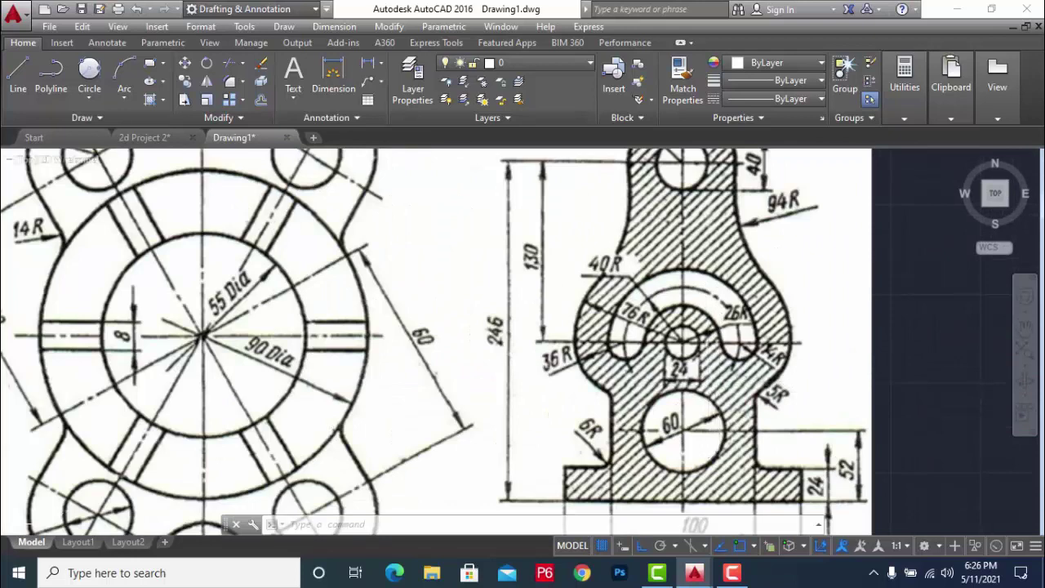
scroll(701, 343, down, 3)
scroll(701, 343, down, 2)
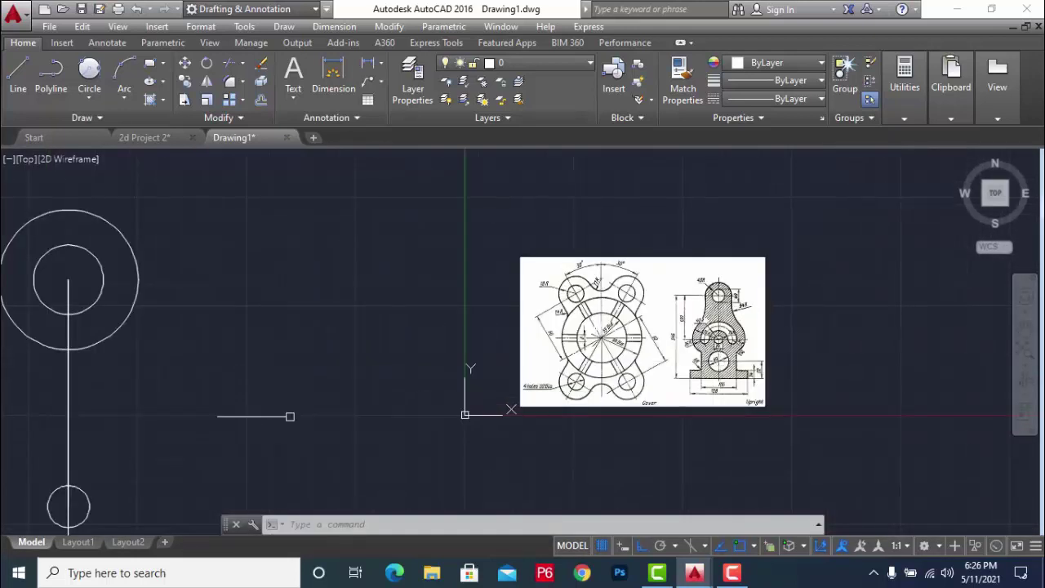
scroll(335, 316, down, 2)
scroll(175, 416, up, 4)
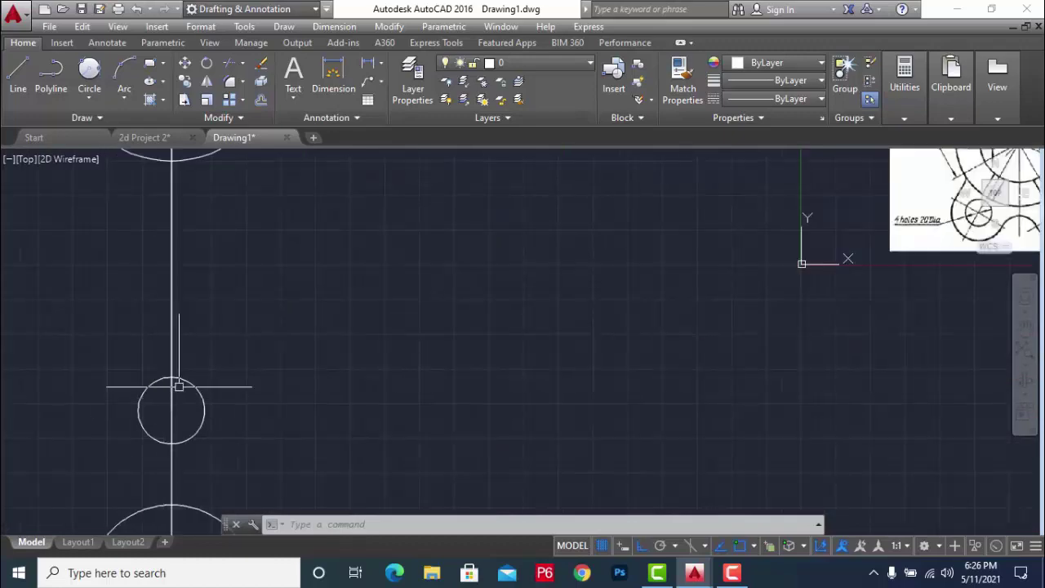
scroll(200, 398, down, 4)
scroll(200, 398, up, 2)
scroll(302, 382, down, 2)
scroll(678, 241, up, 5)
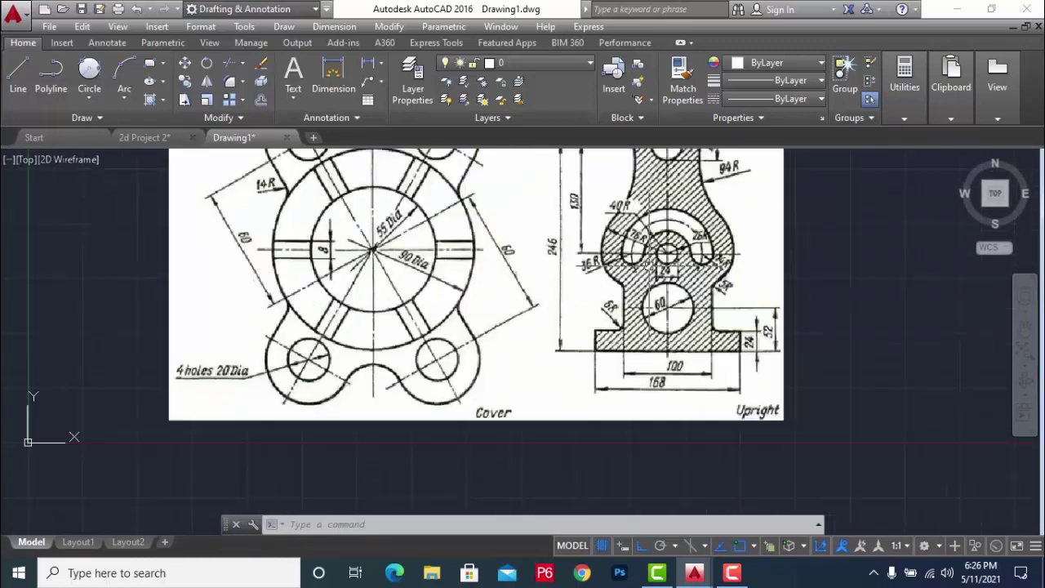
scroll(678, 241, up, 2)
scroll(678, 241, up, 2)
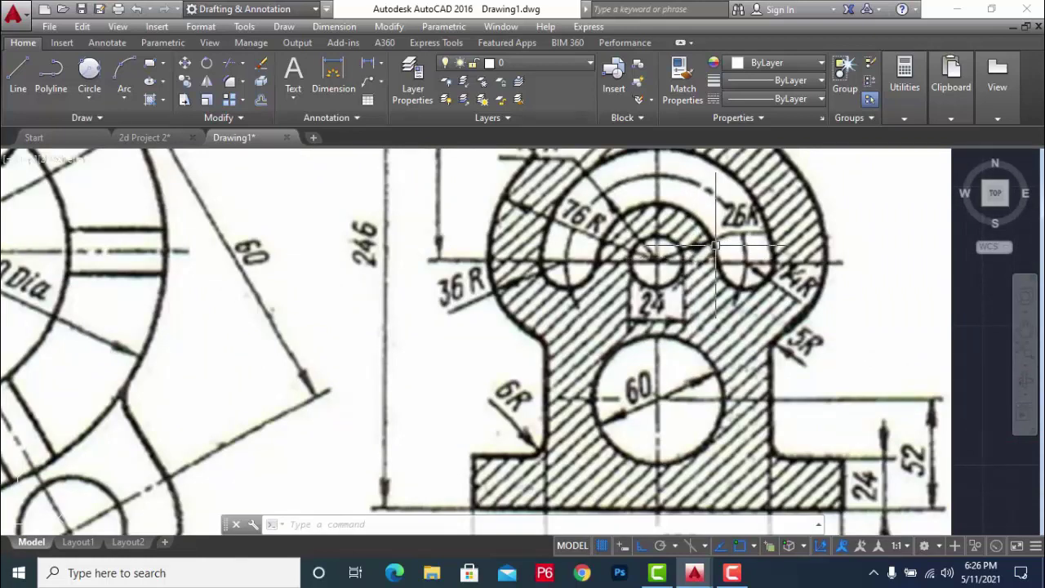
scroll(757, 260, down, 2)
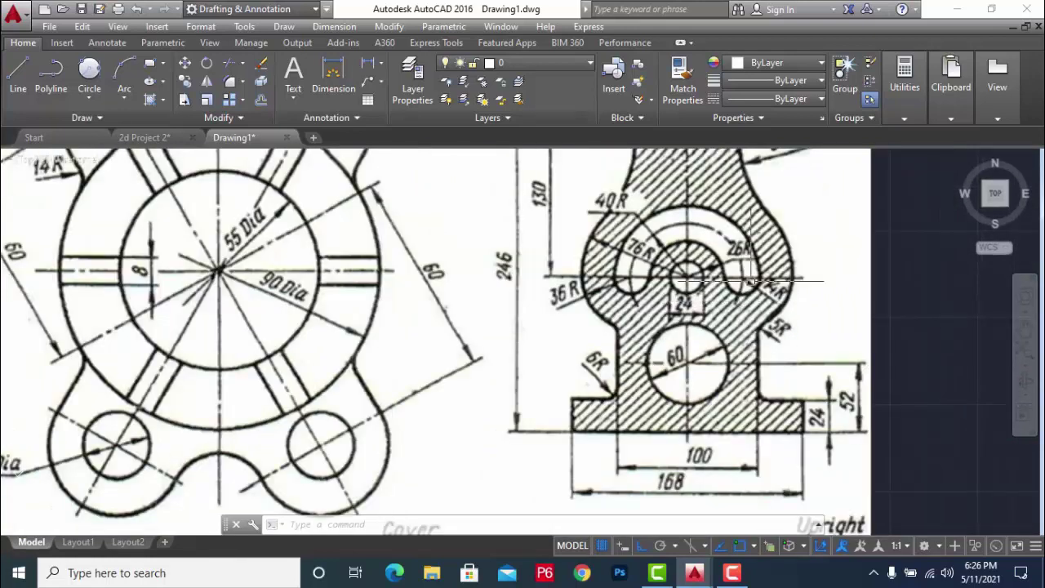
scroll(753, 246, up, 2)
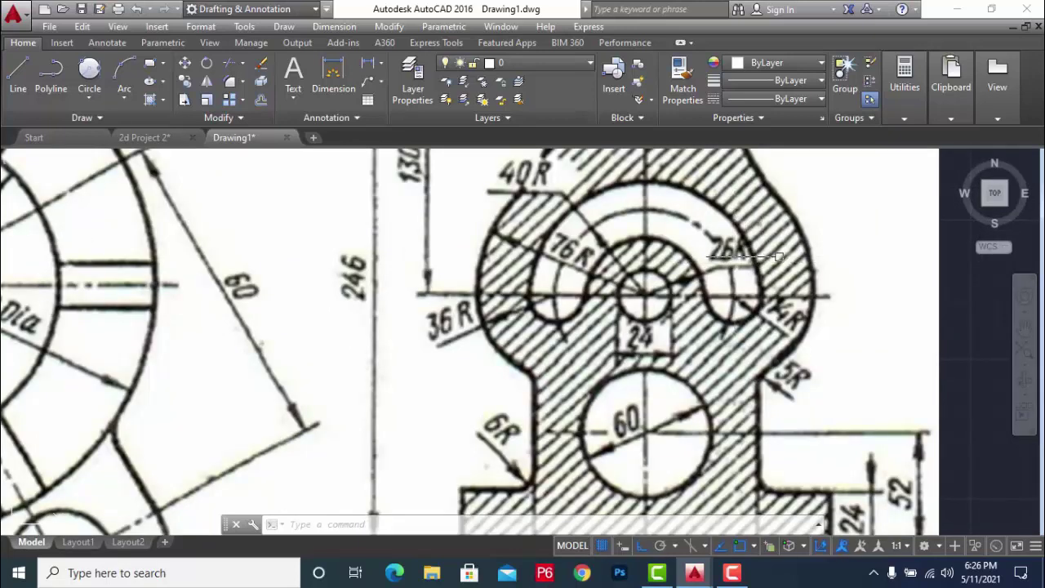
scroll(780, 257, down, 3)
scroll(653, 294, down, 3)
scroll(541, 331, down, 1)
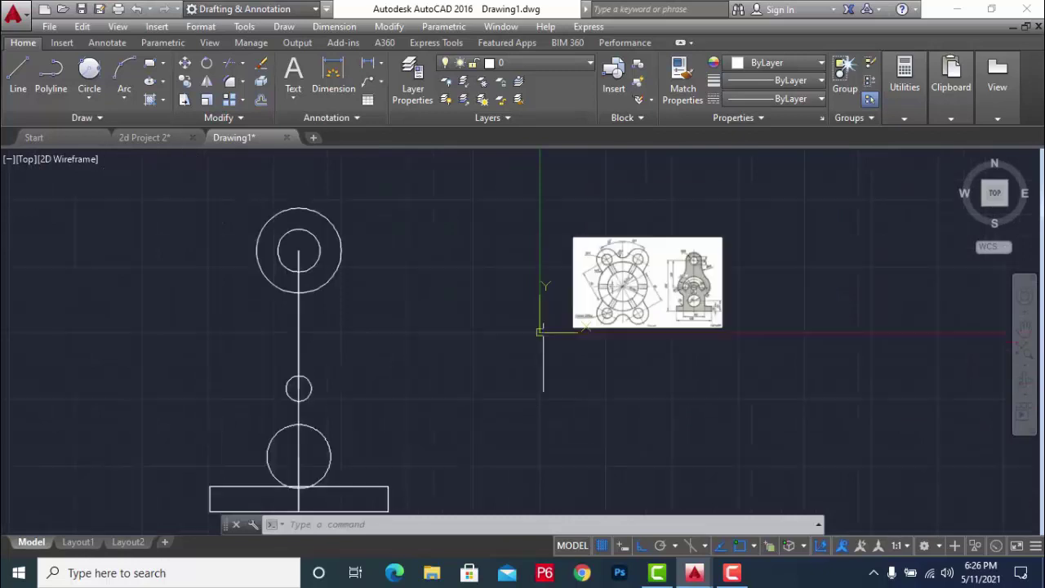
scroll(543, 330, down, 2)
scroll(430, 376, up, 4)
- Draw a radius-26 circle concentric with the small circle
text(c)
key(Return)
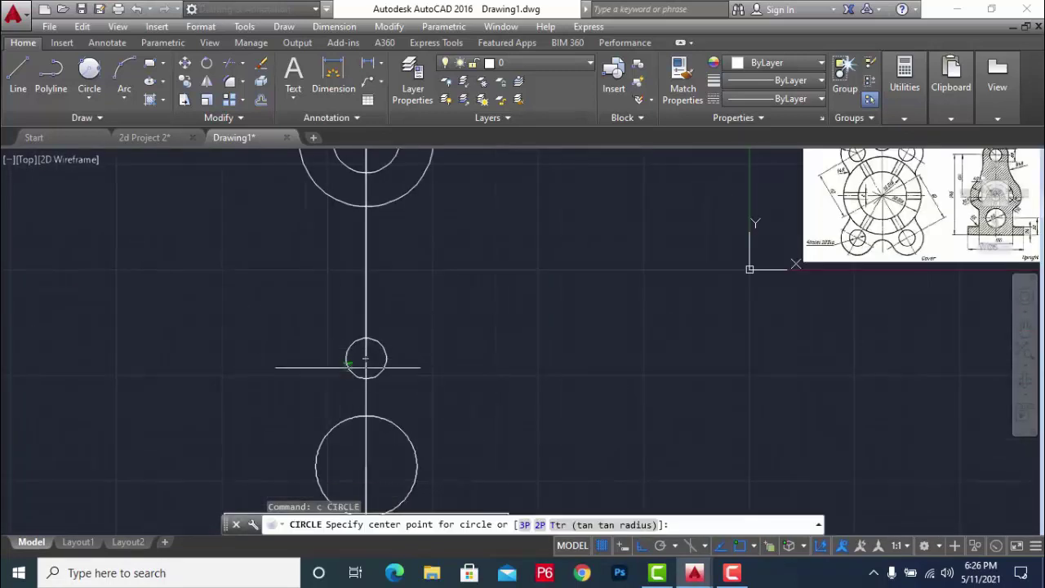
click(366, 357)
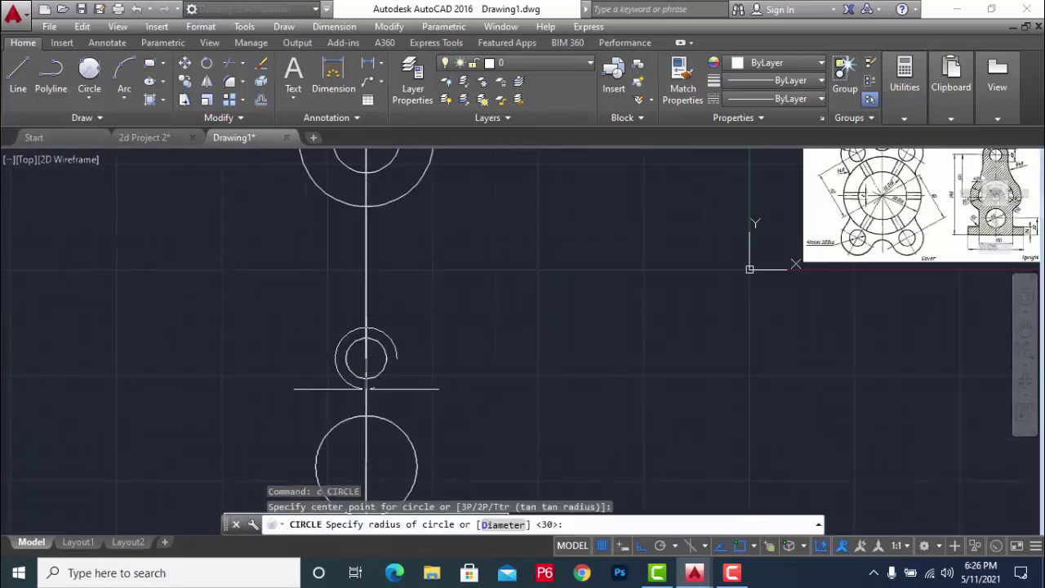
key(Escape)
key(Return)
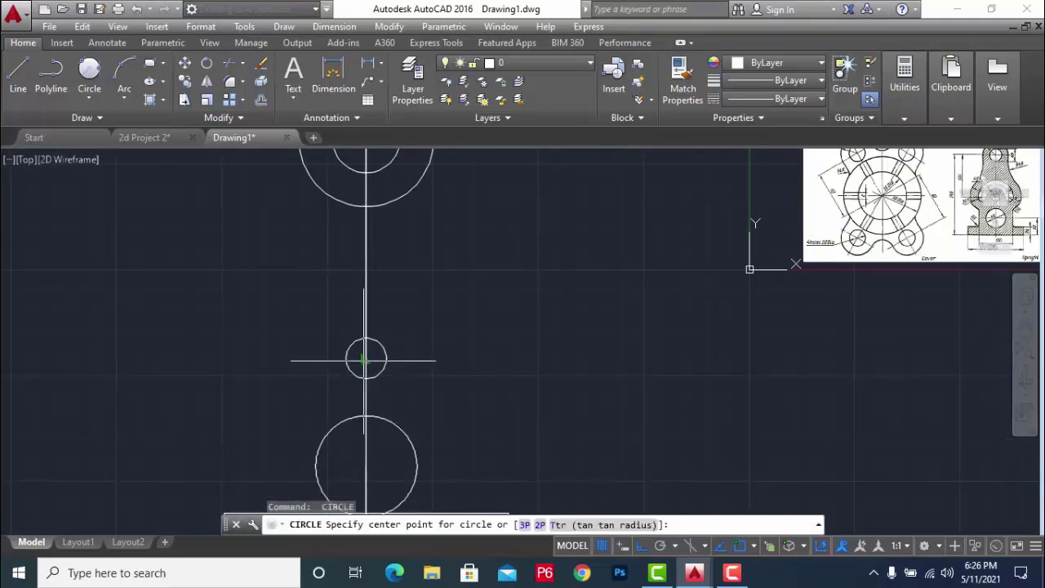
click(366, 359)
text(26)
key(Return)
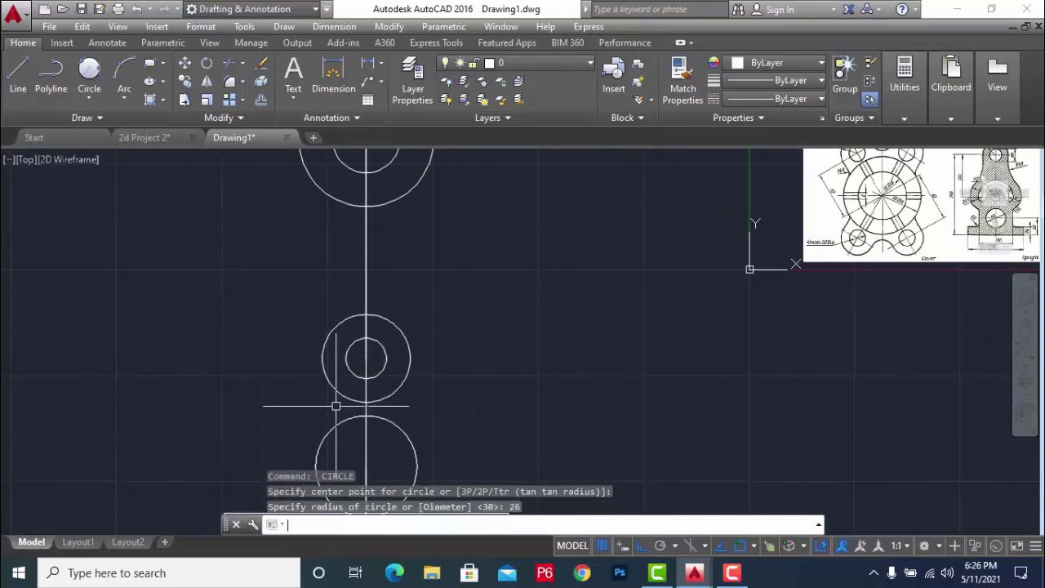
- Add concentric circles of radius 40 and 54 on the same centre
key(Return)
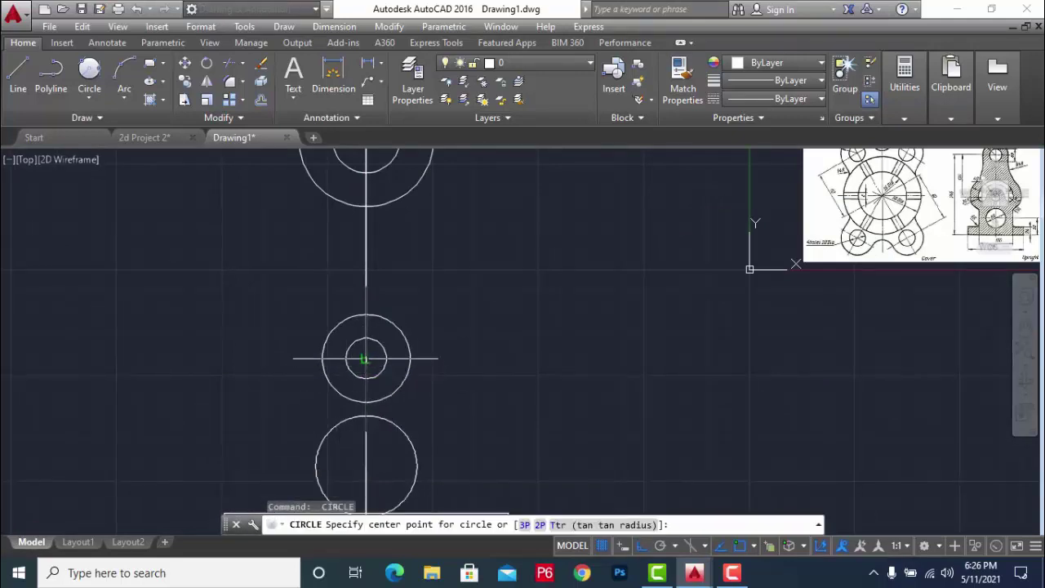
click(366, 359)
text(40)
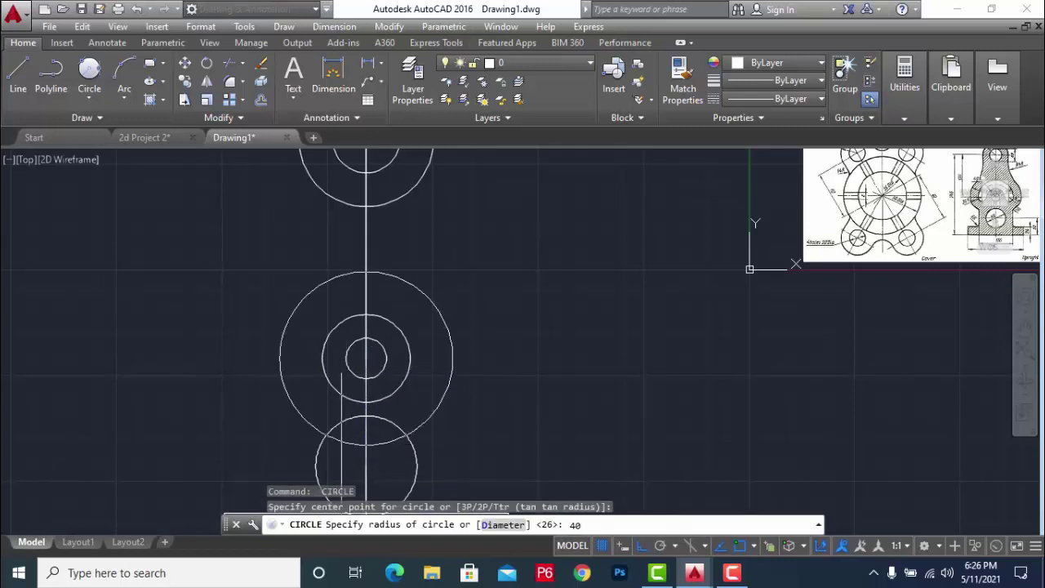
key(Return)
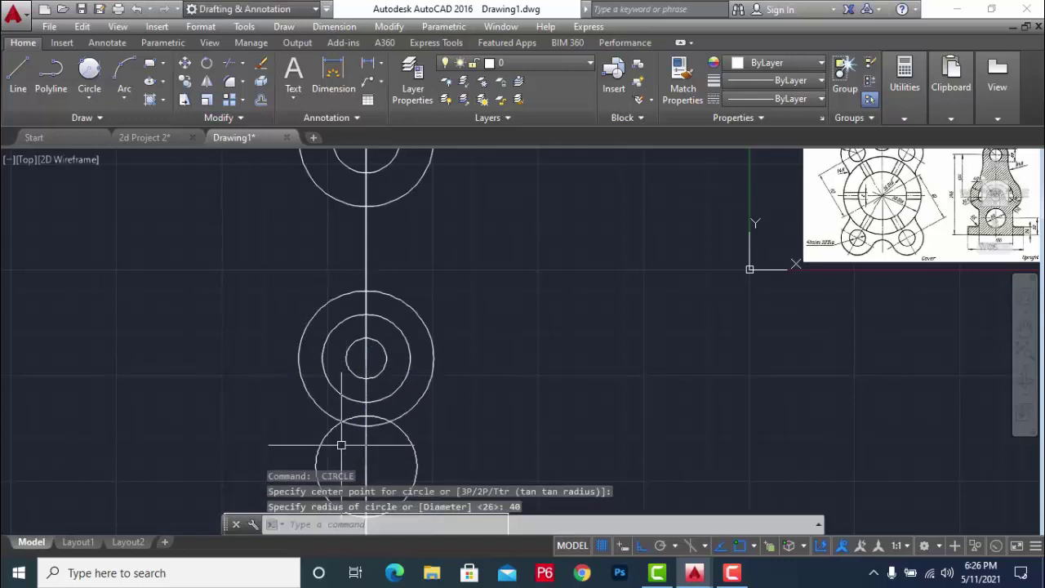
key(Return)
click(366, 359)
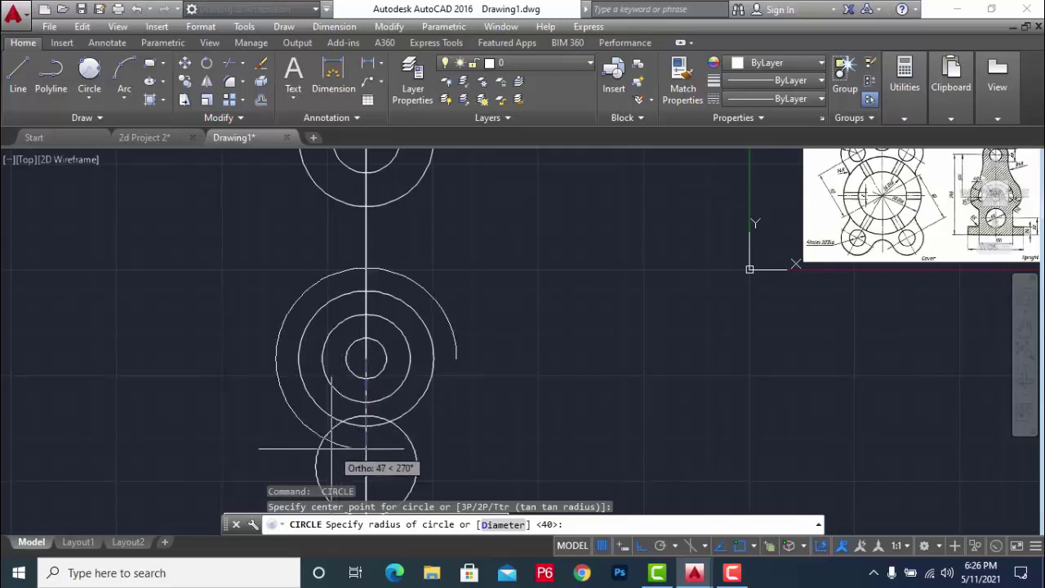
text(54)
key(Return)
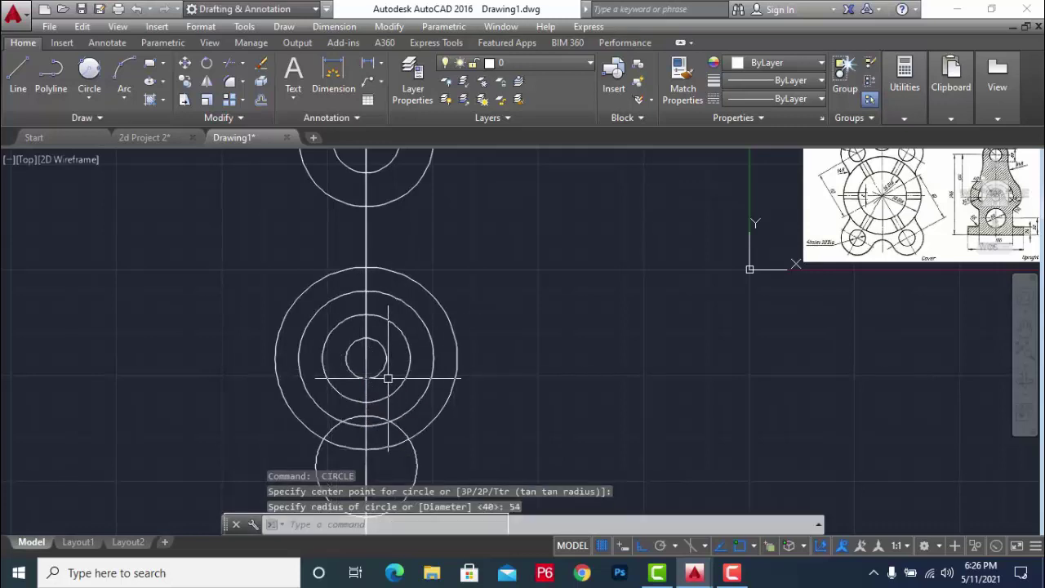
scroll(653, 327, up, 3)
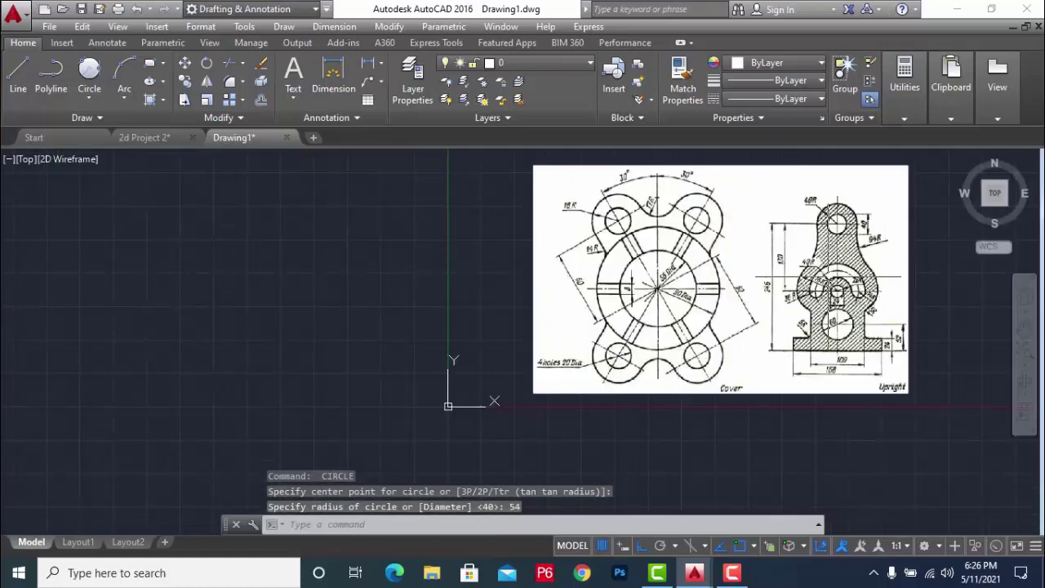
scroll(823, 397, up, 4)
scroll(823, 397, down, 3)
scroll(823, 398, up, 5)
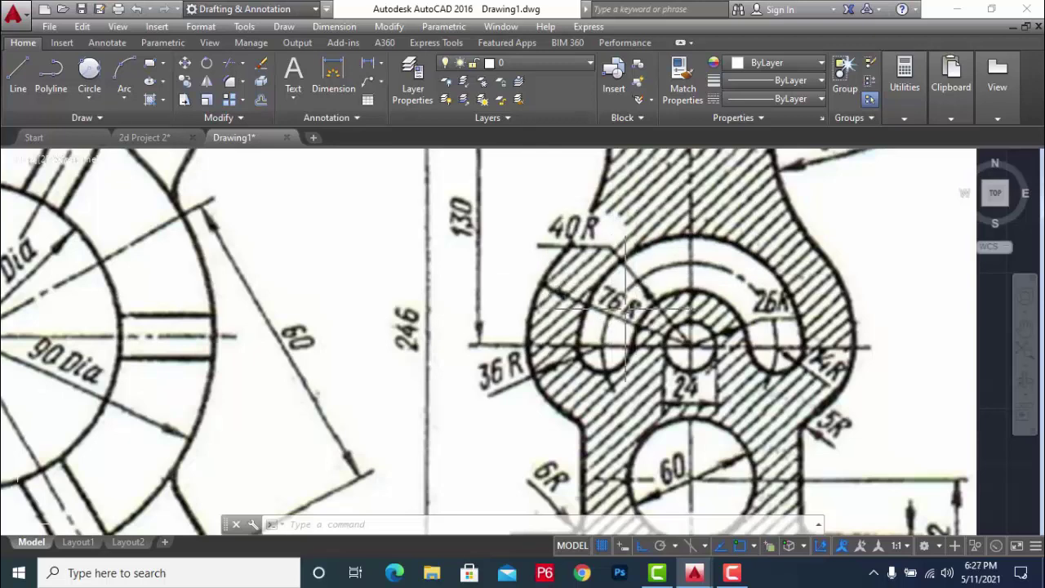
scroll(600, 313, down, 5)
scroll(466, 392, down, 3)
- Add an outer radius-76 circle around the concentric circles
key(Escape)
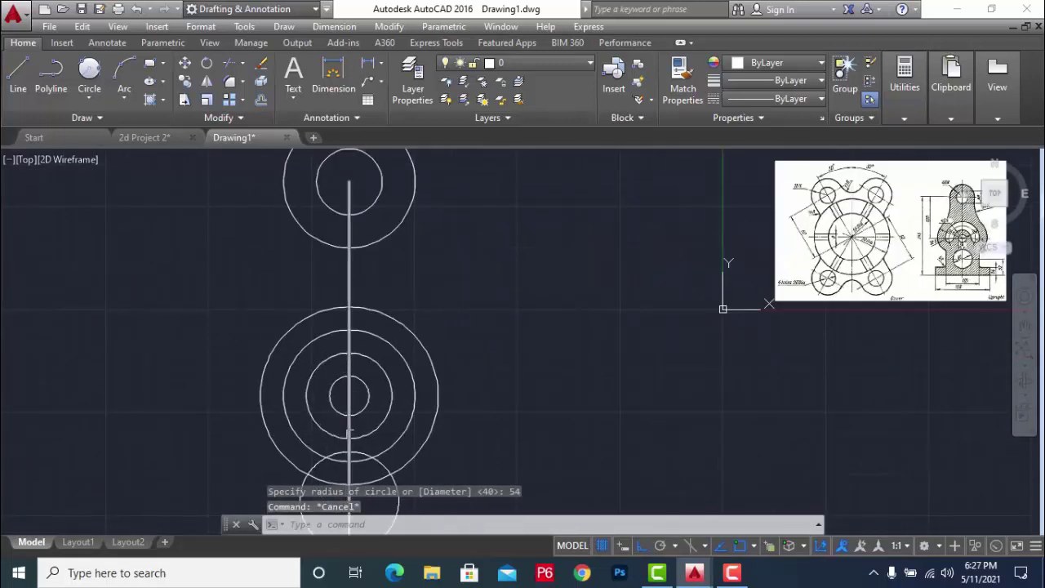
text(x)
key(Escape)
scroll(442, 374, up, 3)
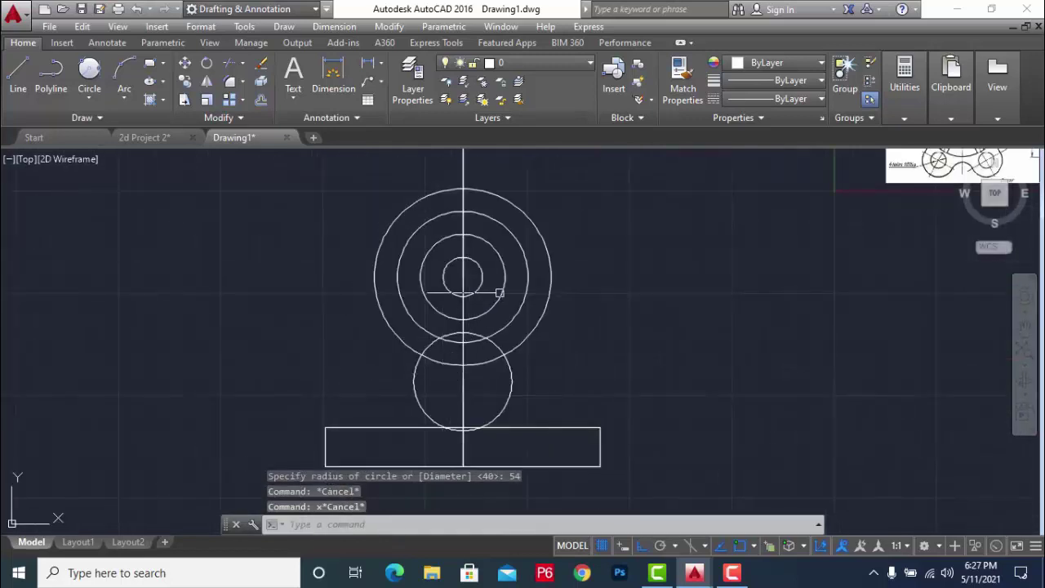
text(c)
key(Return)
click(462, 278)
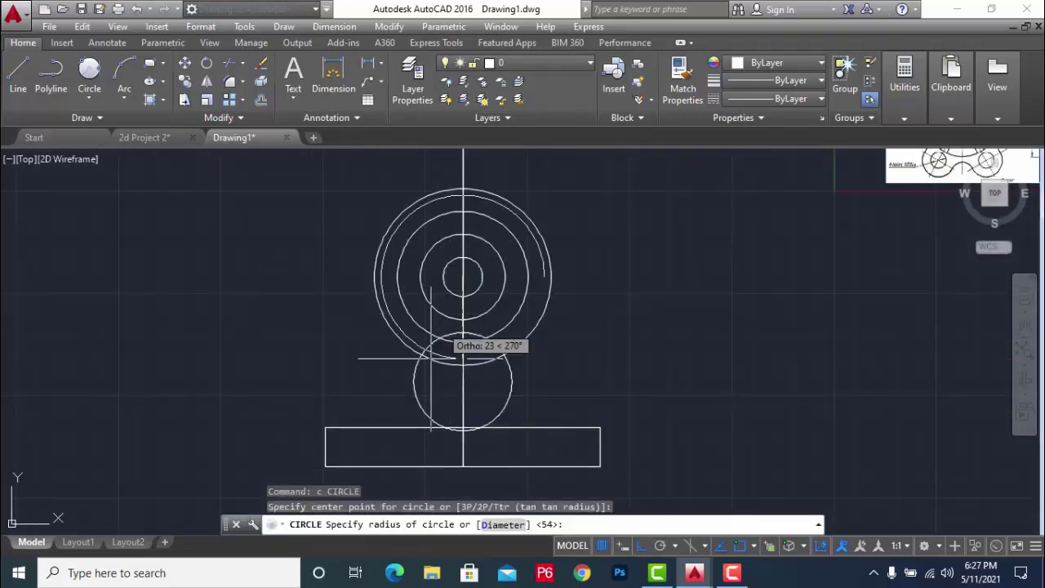
key(Return)
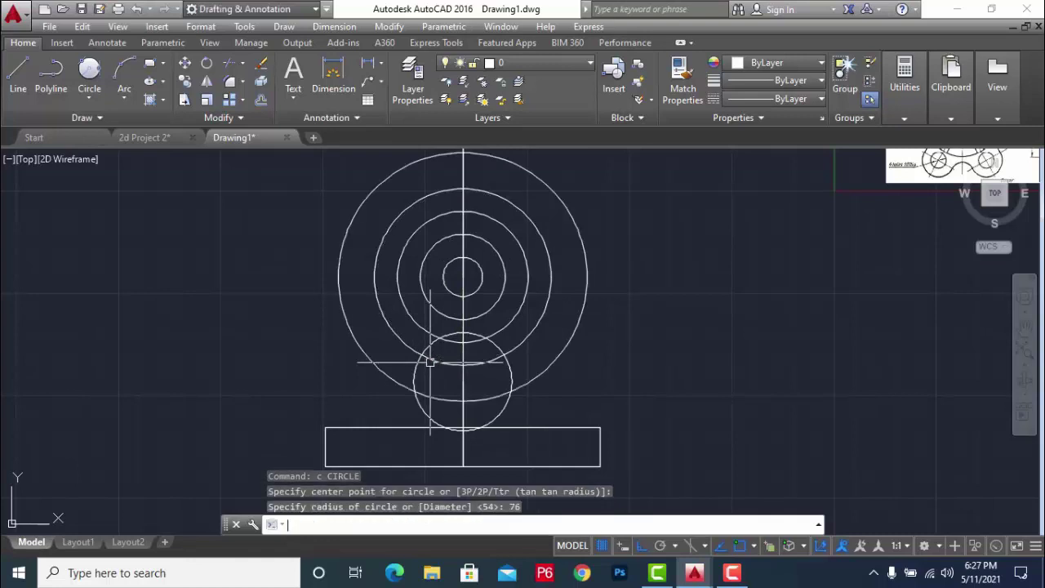
key(Escape)
scroll(546, 388, down, 3)
scroll(547, 350, up, 2)
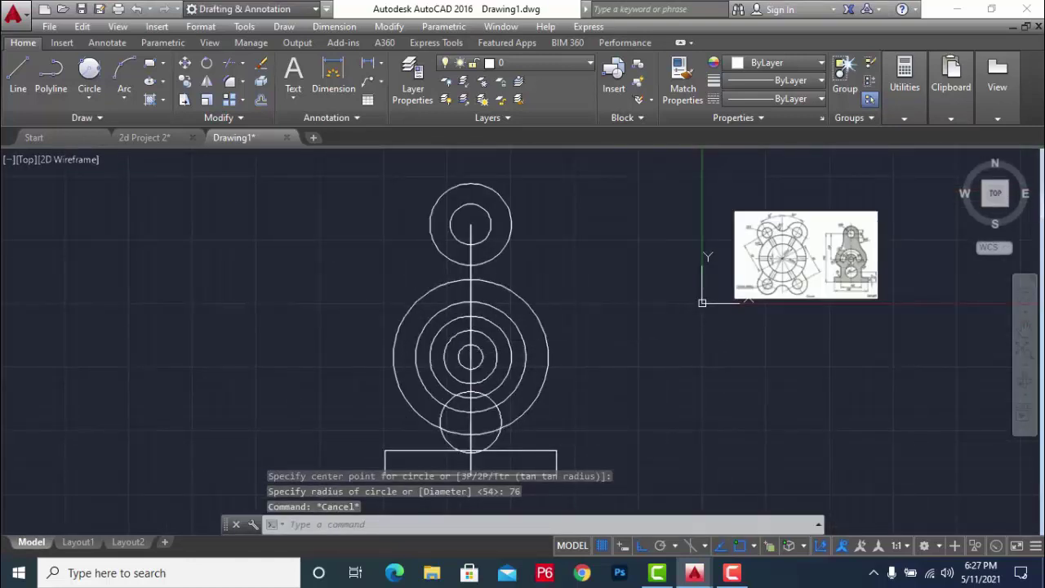
scroll(841, 241, up, 3)
scroll(817, 245, down, 3)
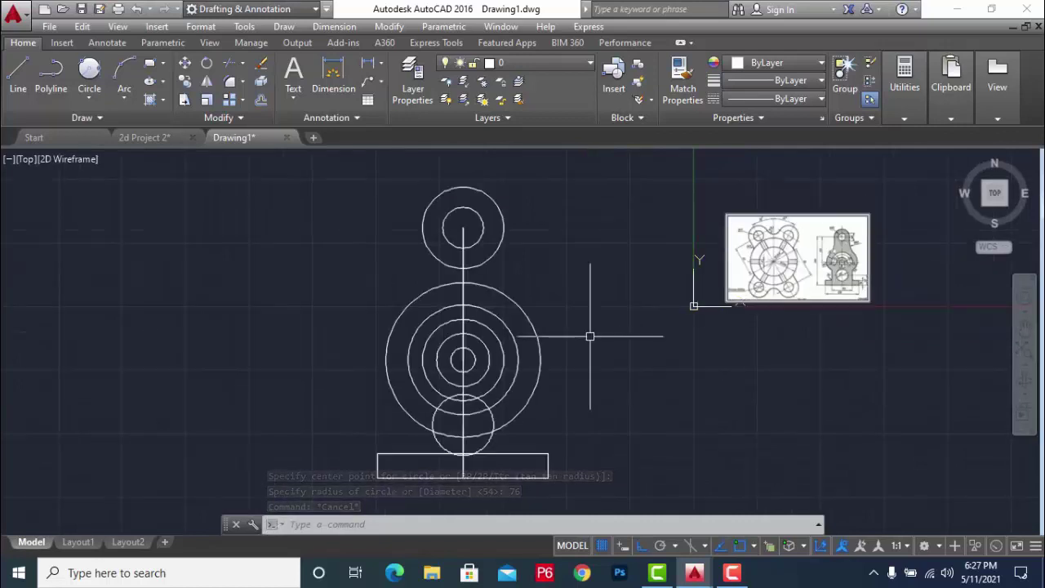
scroll(590, 335, up, 2)
- Draw a horizontal line across the outer circle through its centre
key(Escape)
text(l)
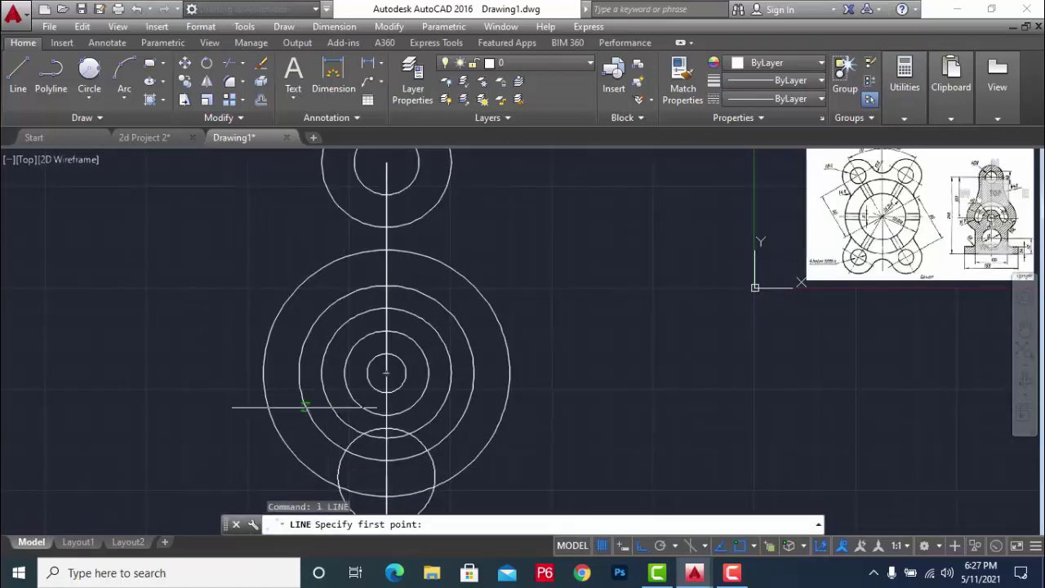
click(263, 373)
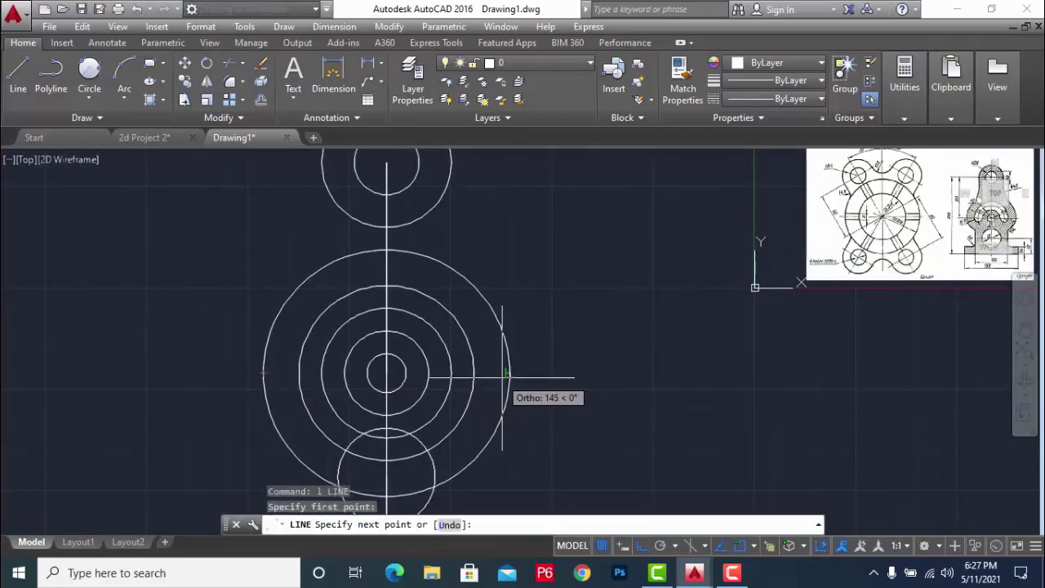
click(508, 373)
key(Escape)
key(Escape)
key(Escape)
key(Escape)
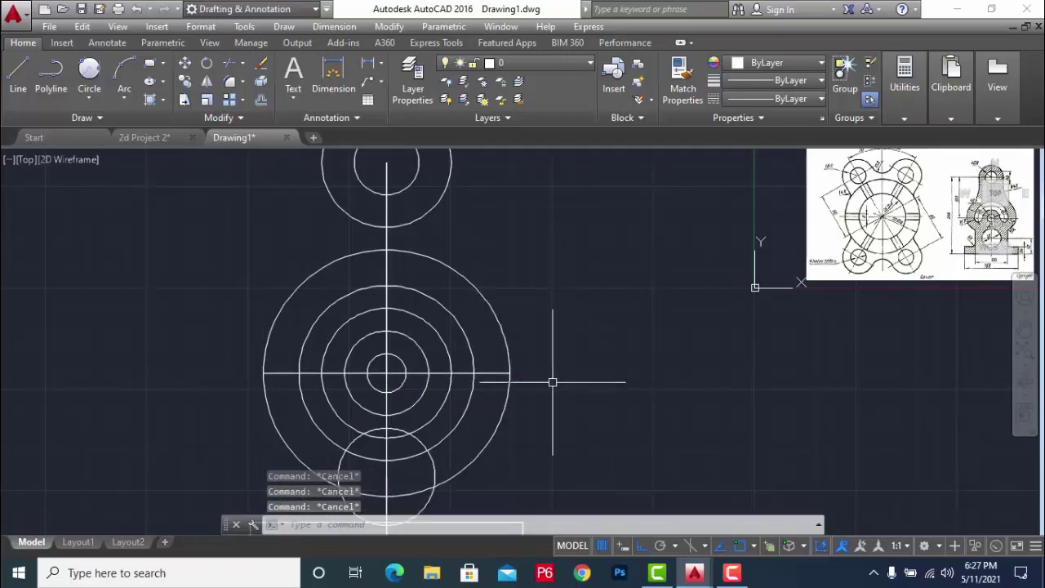
- Trim away the lower halves of the concentric circles below the line
text(tr)
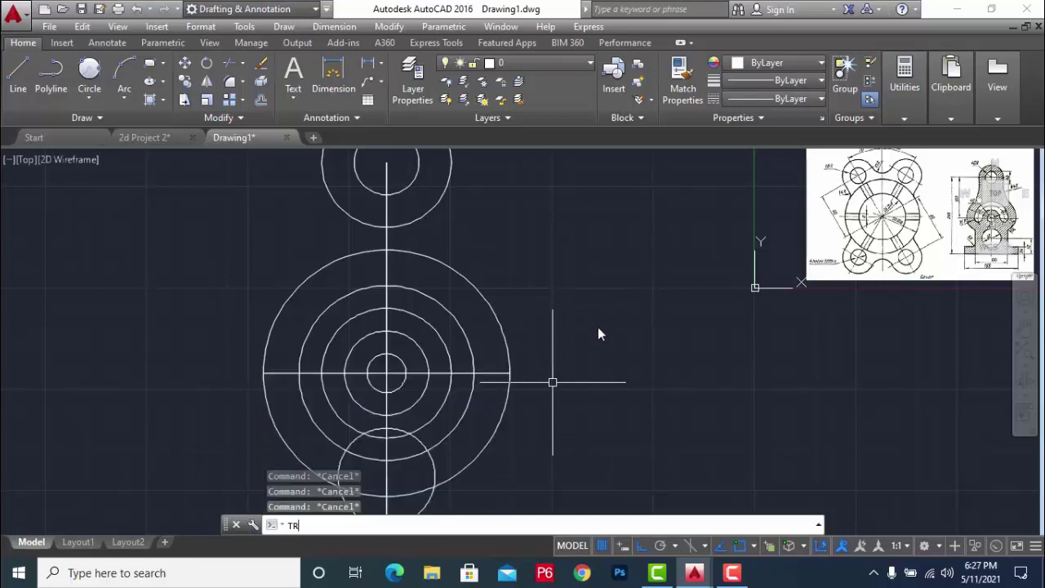
key(Escape)
text(tr)
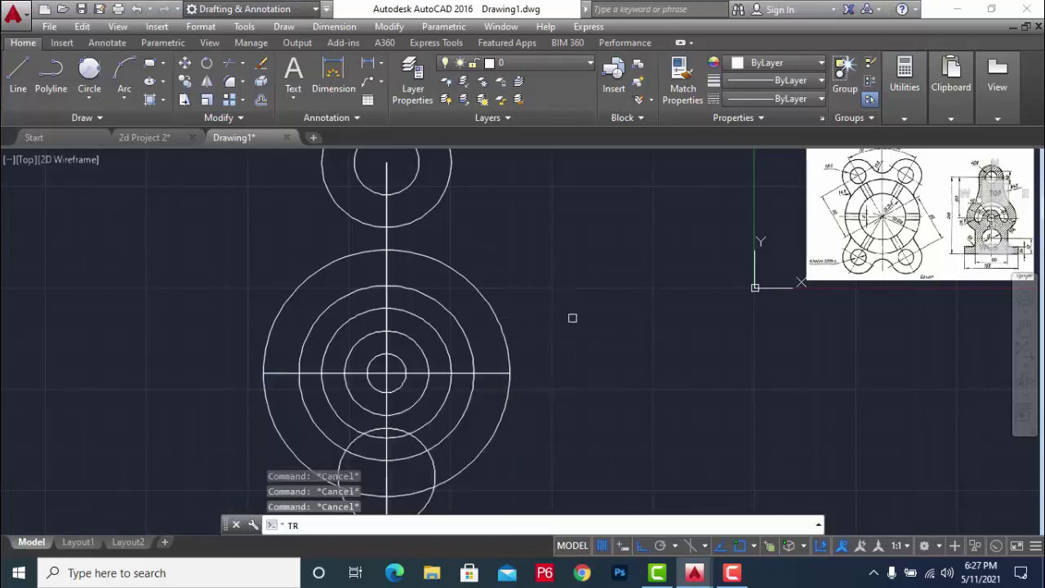
key(Return)
key(Return)
click(534, 399)
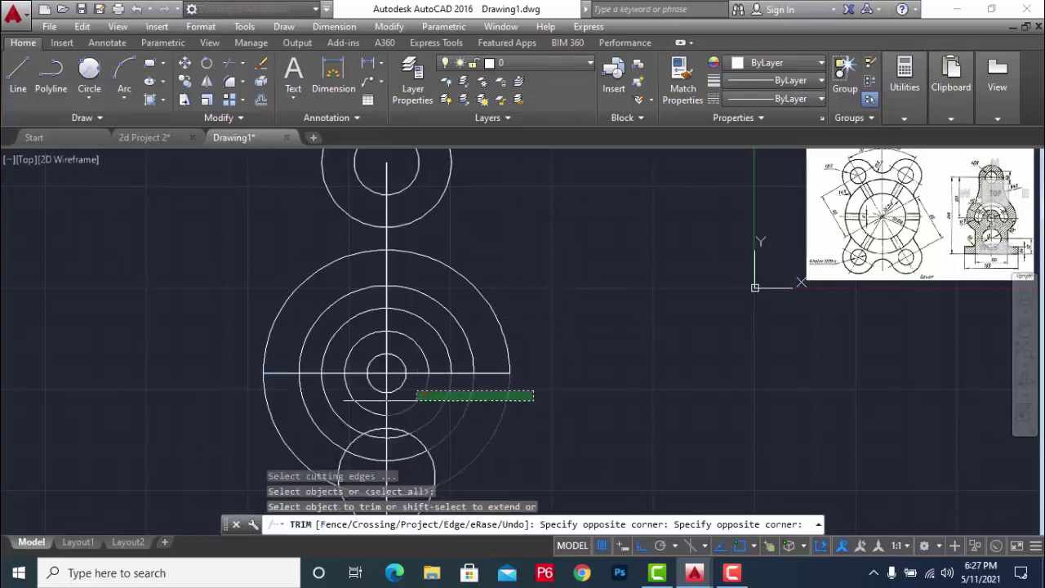
click(416, 400)
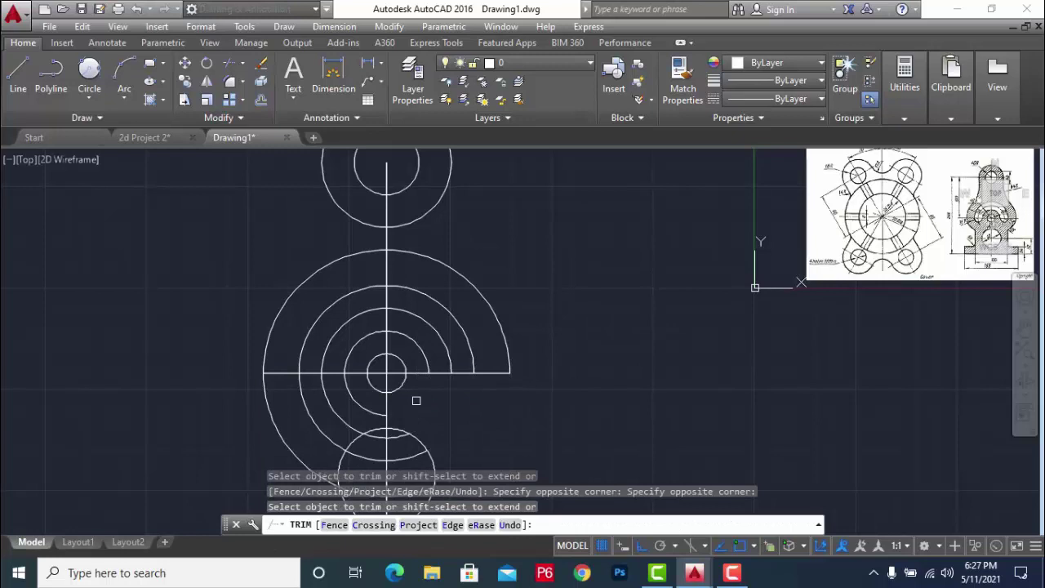
click(363, 386)
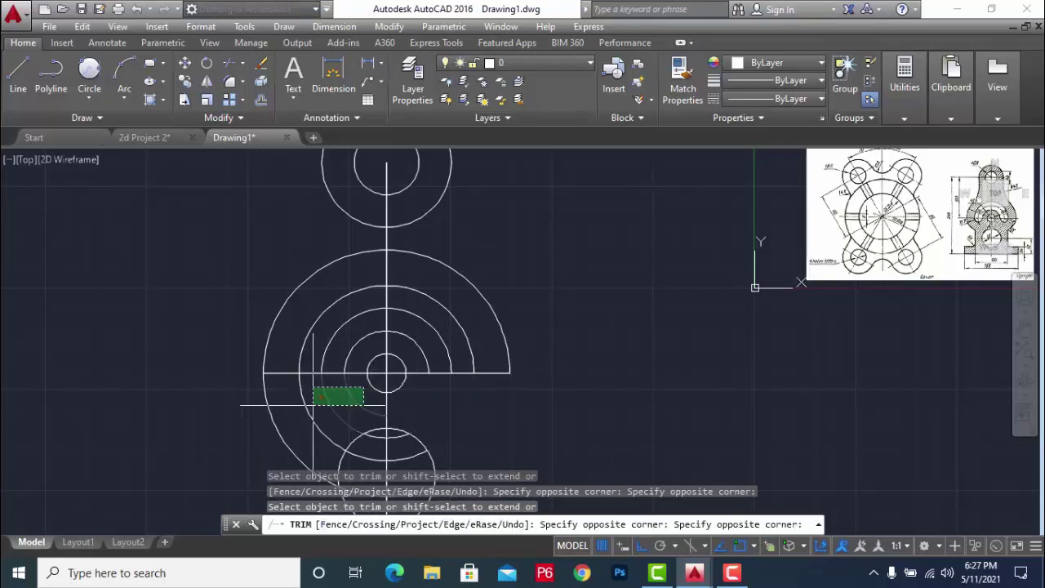
click(175, 414)
key(Escape)
- Delete the stray horizontal line left inside the lower circle
scroll(410, 380, down, 1)
scroll(410, 381, up, 4)
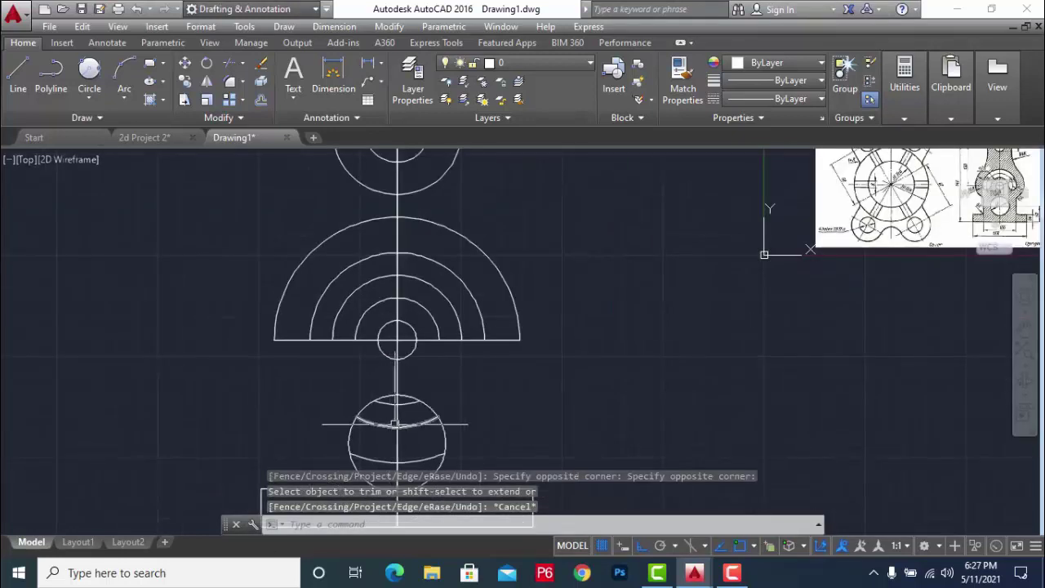
scroll(425, 409, up, 2)
click(425, 374)
key(Delete)
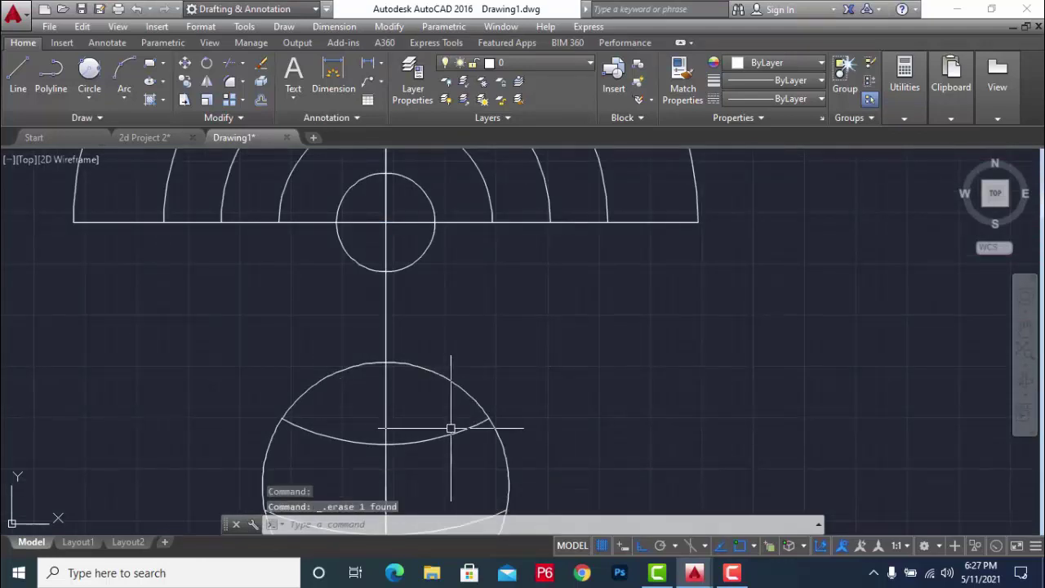
click(451, 428)
scroll(523, 294, down, 3)
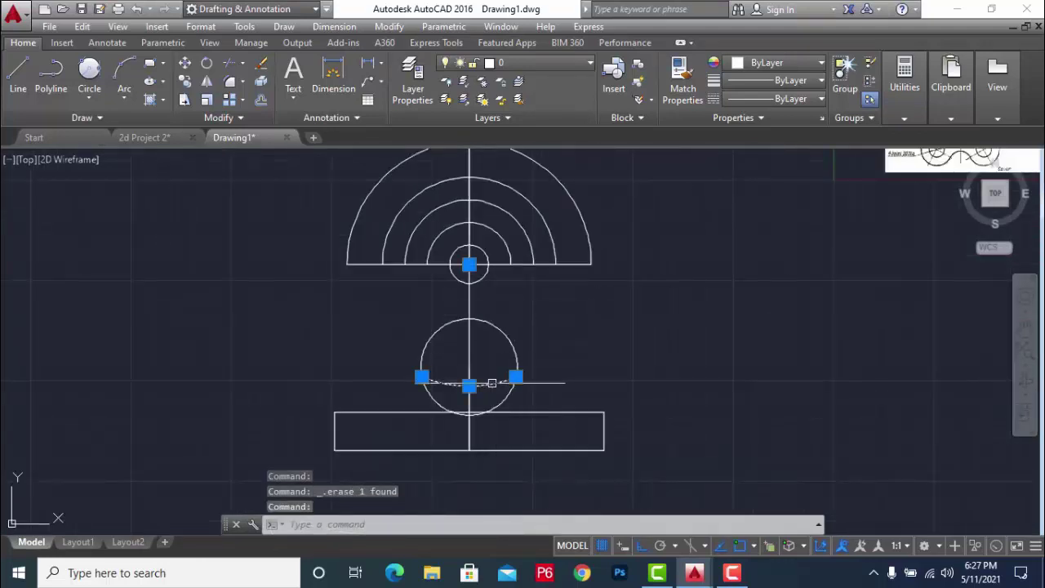
key(Escape)
scroll(535, 368, down, 2)
scroll(531, 326, up, 4)
scroll(577, 307, up, 1)
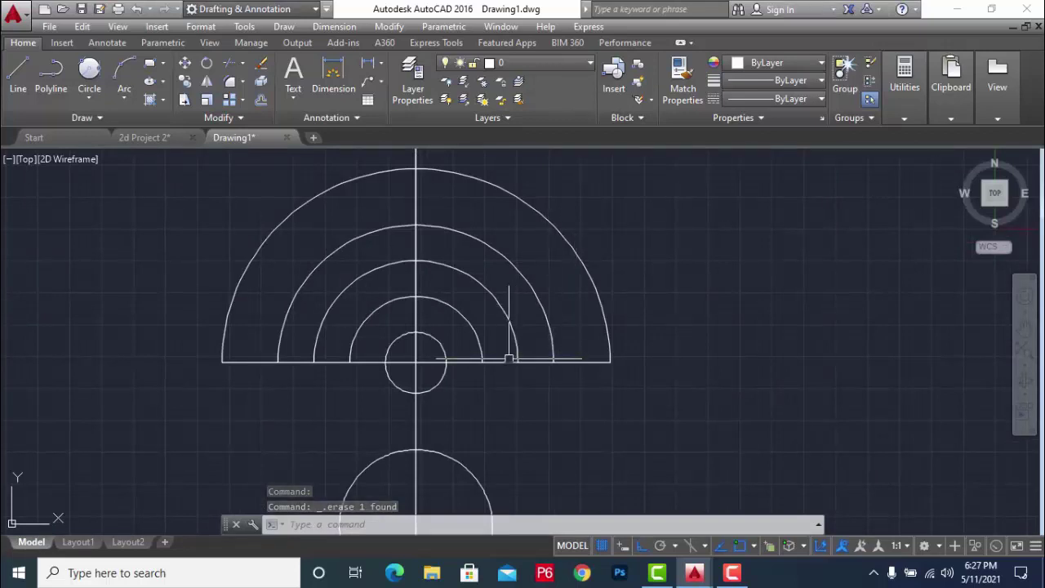
scroll(503, 361, down, 4)
scroll(869, 263, up, 2)
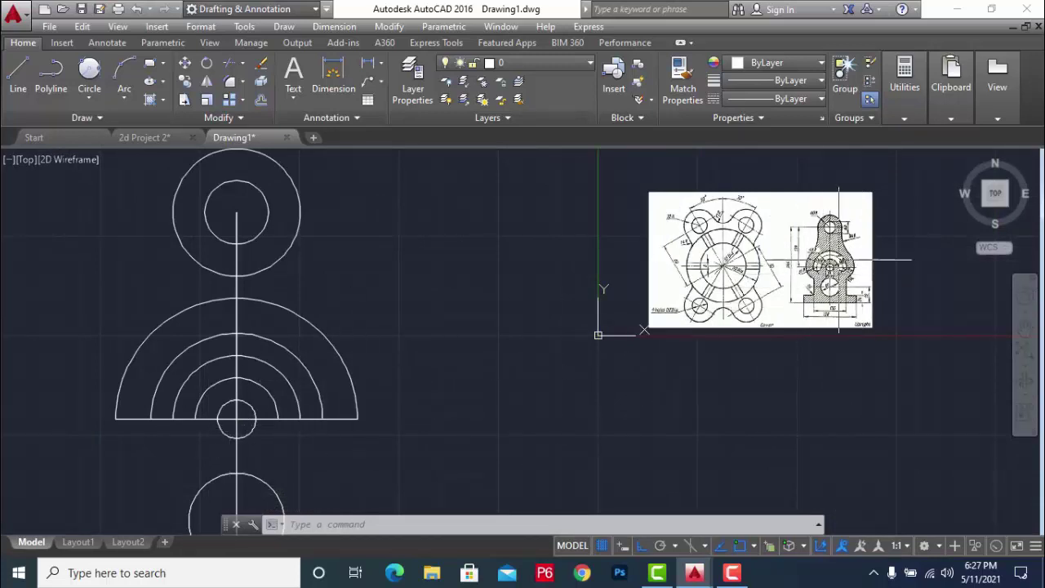
scroll(836, 253, up, 4)
scroll(807, 284, up, 4)
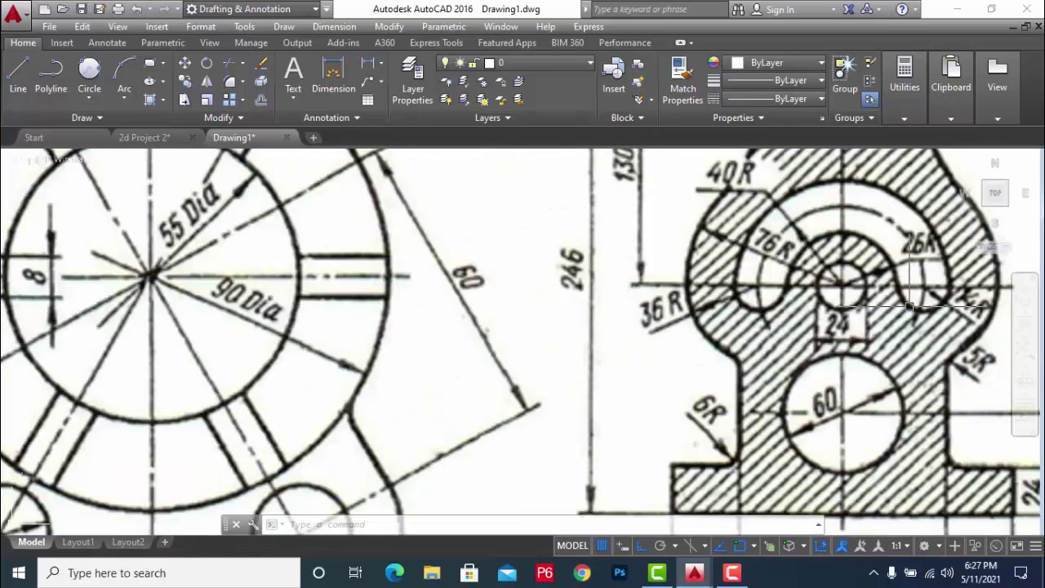
scroll(763, 286, down, 8)
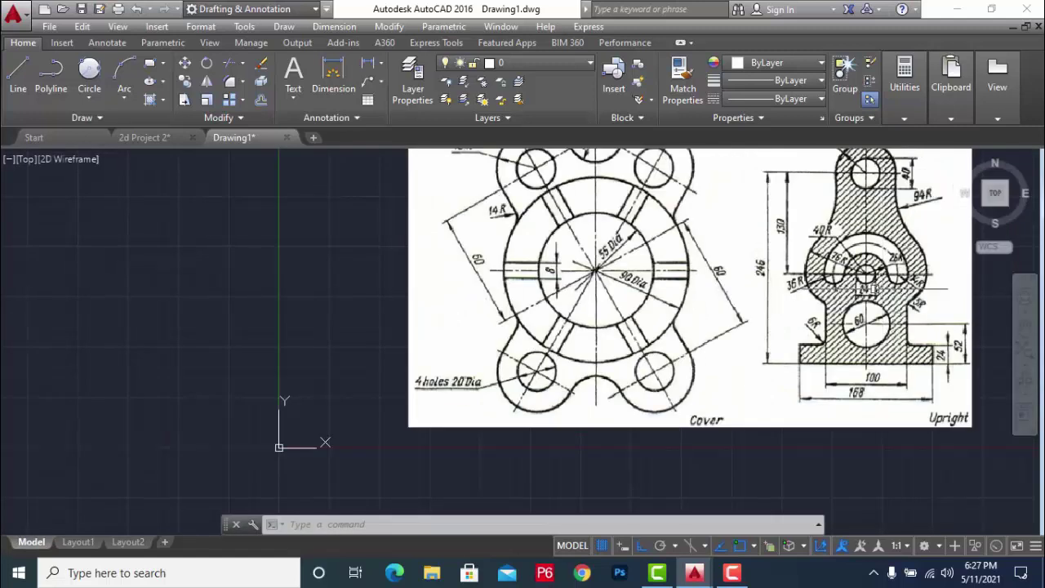
scroll(764, 286, down, 4)
scroll(479, 346, down, 2)
scroll(253, 457, up, 3)
scroll(280, 381, up, 1)
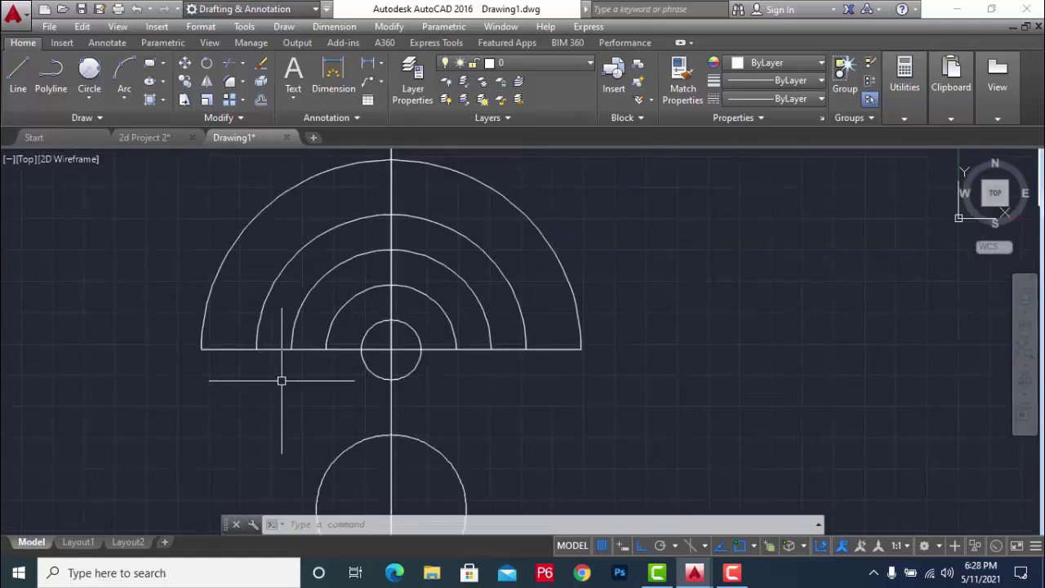
- Draw two radius-14 circles centred on the left and right ends of the inner arc
text(c)
key(Return)
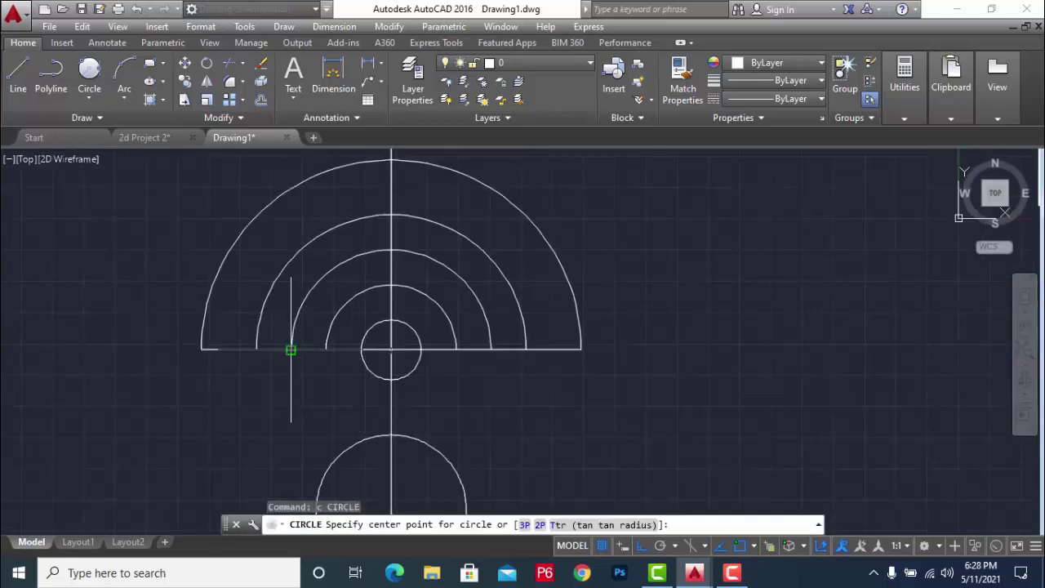
click(290, 350)
text(1)
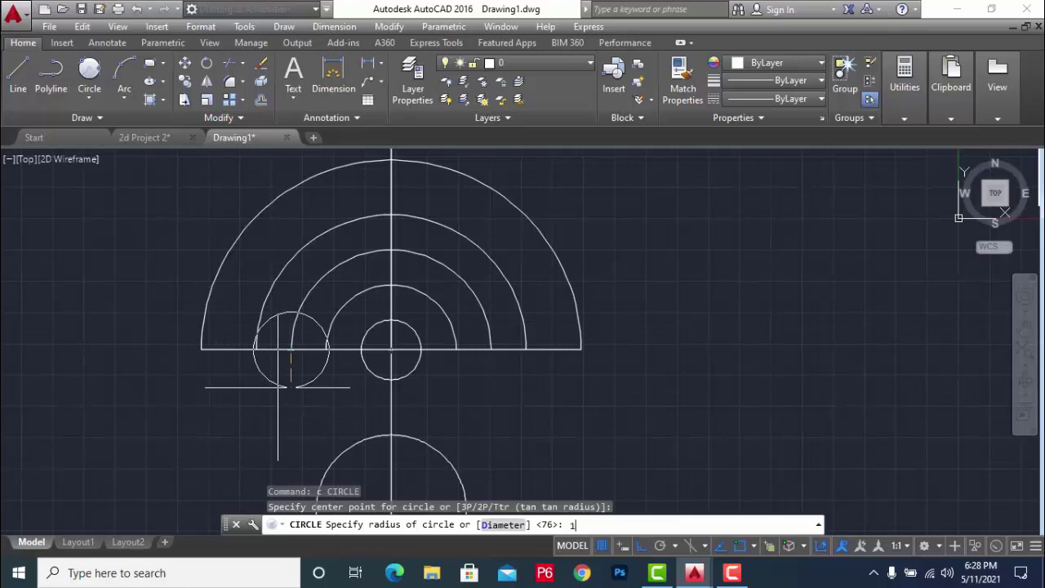
text(4)
key(Return)
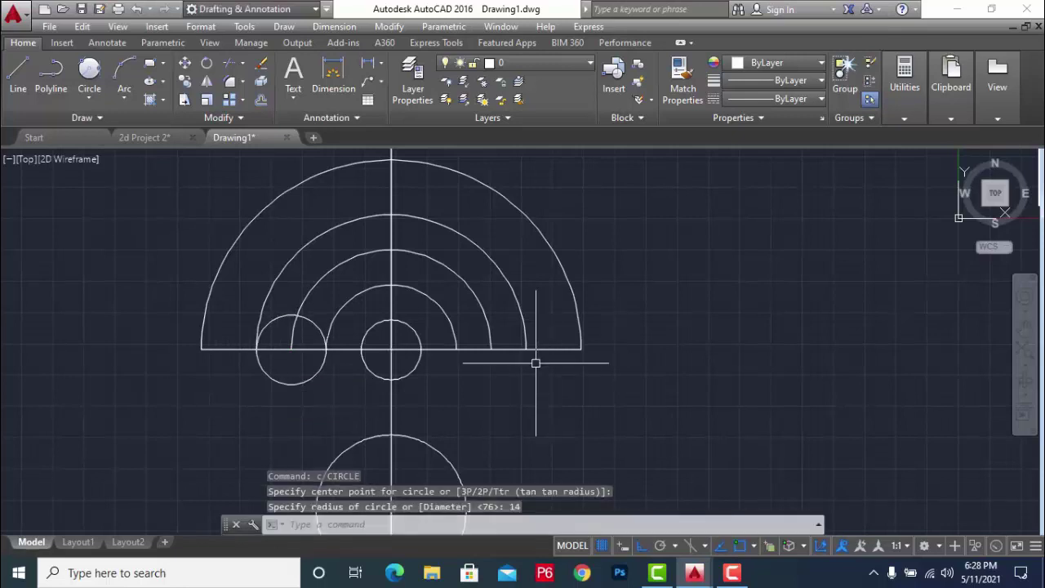
key(Return)
click(492, 349)
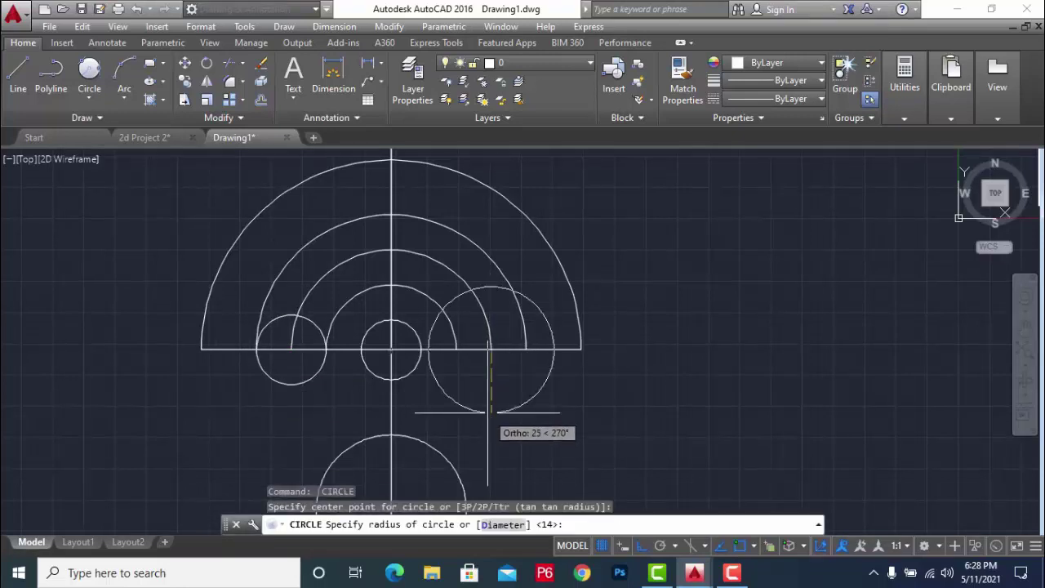
text(14)
key(Return)
key(Escape)
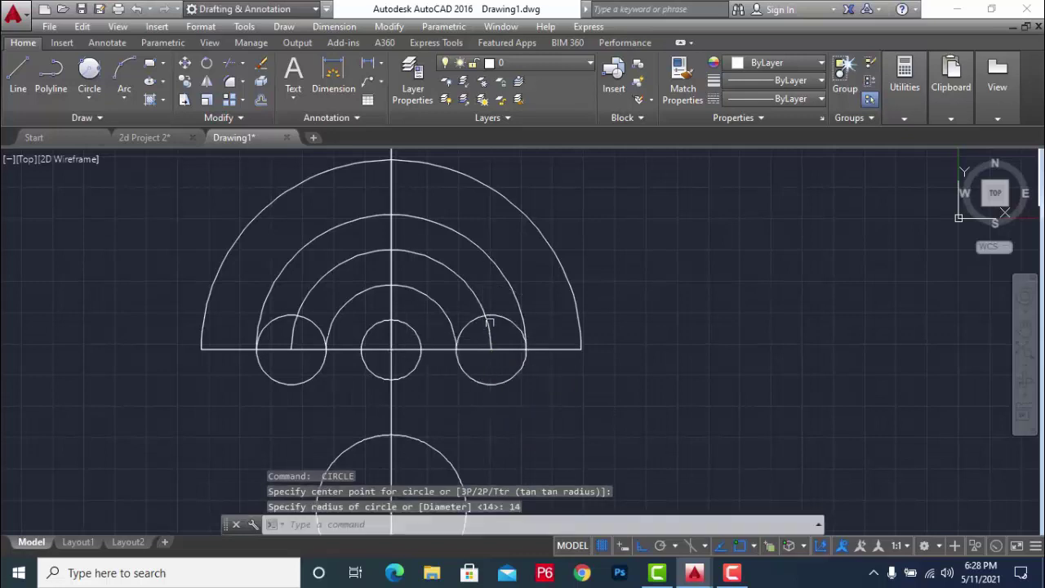
- Start TRIM (TR) using all objects as cutting edges
key(Escape)
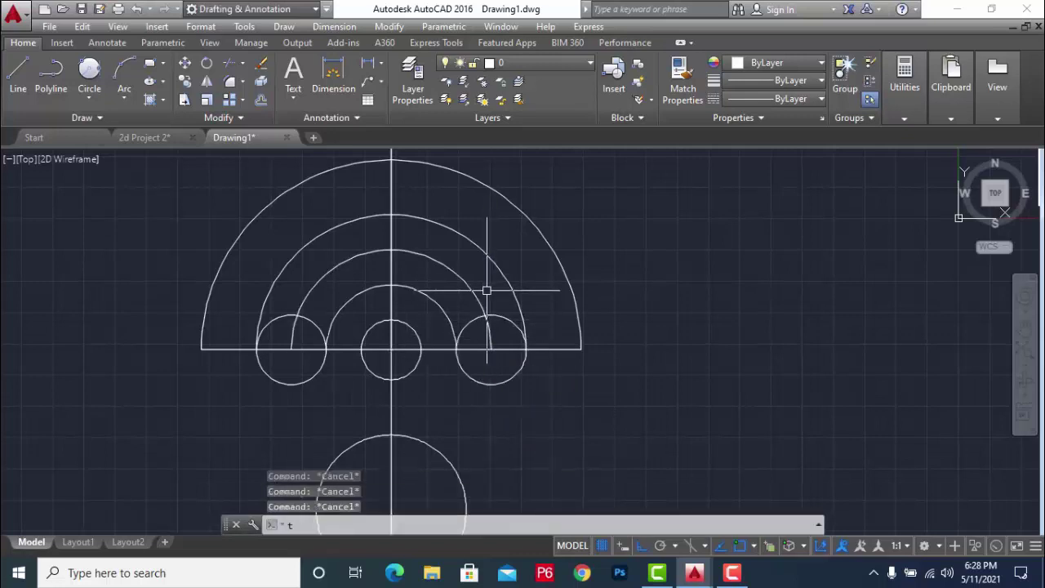
text(tr)
key(Return)
key(Return)
key(Escape)
text(tr)
key(Return)
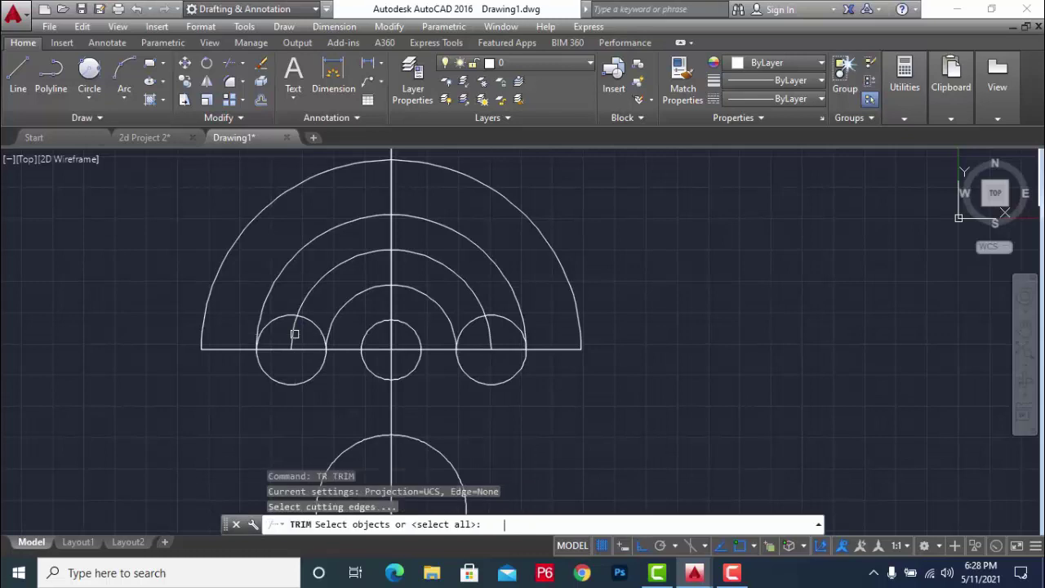
key(Return)
click(294, 331)
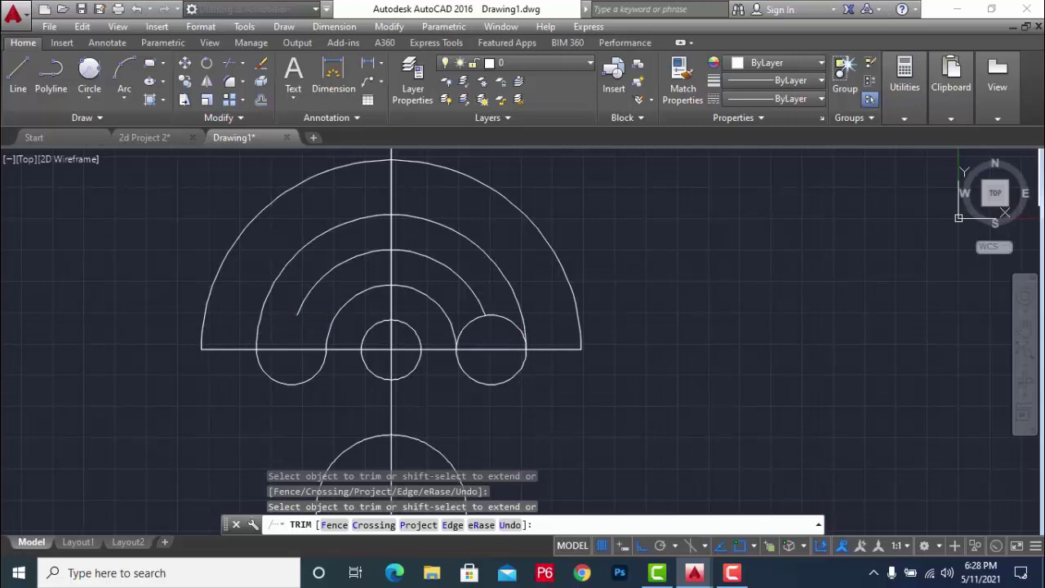
drag(509, 326, 467, 326)
scroll(564, 309, down, 2)
scroll(588, 297, down, 2)
click(612, 314)
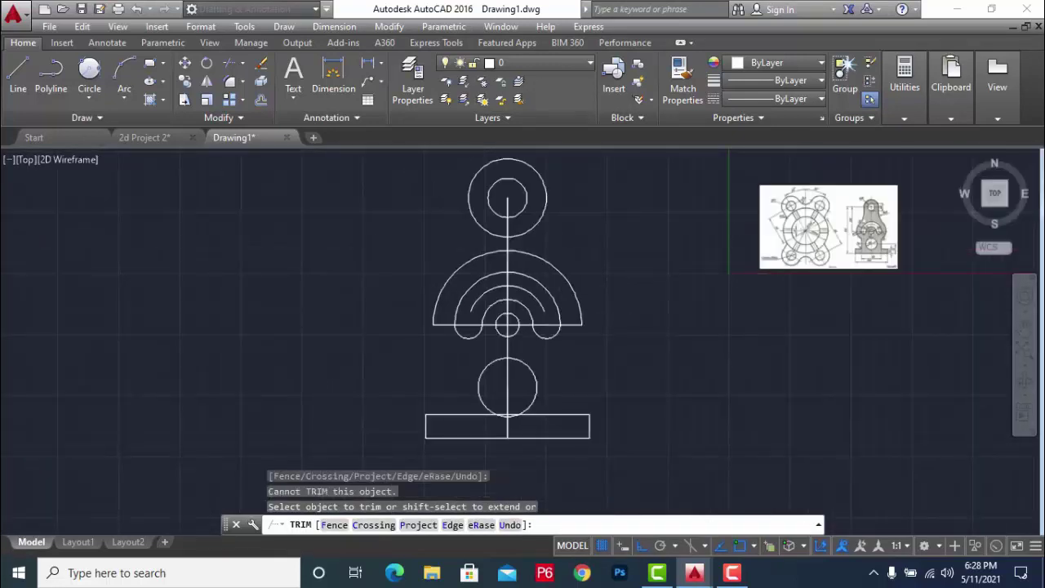
scroll(473, 280, up, 2)
scroll(479, 275, up, 1)
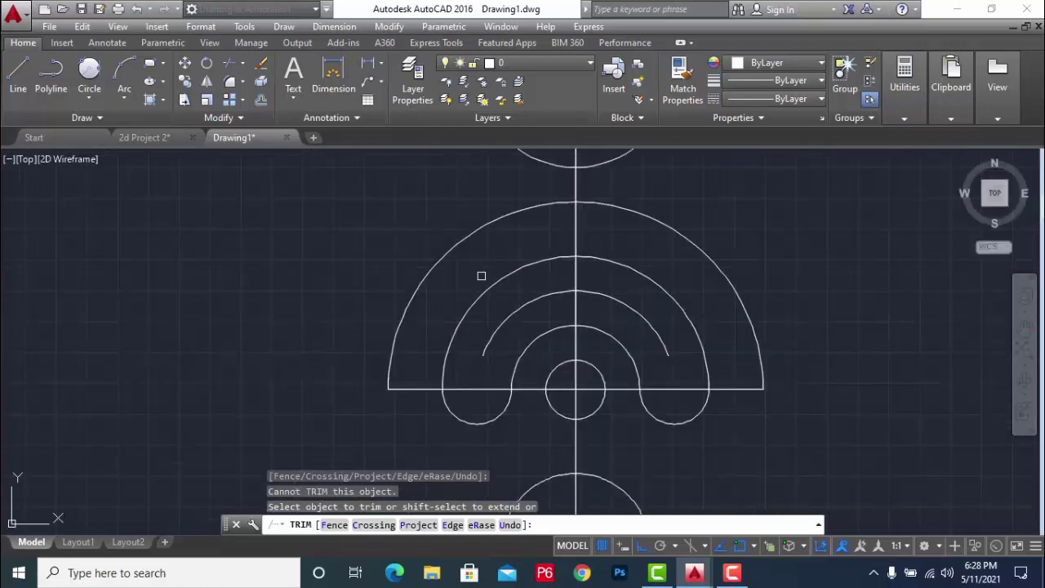
scroll(512, 276, down, 1)
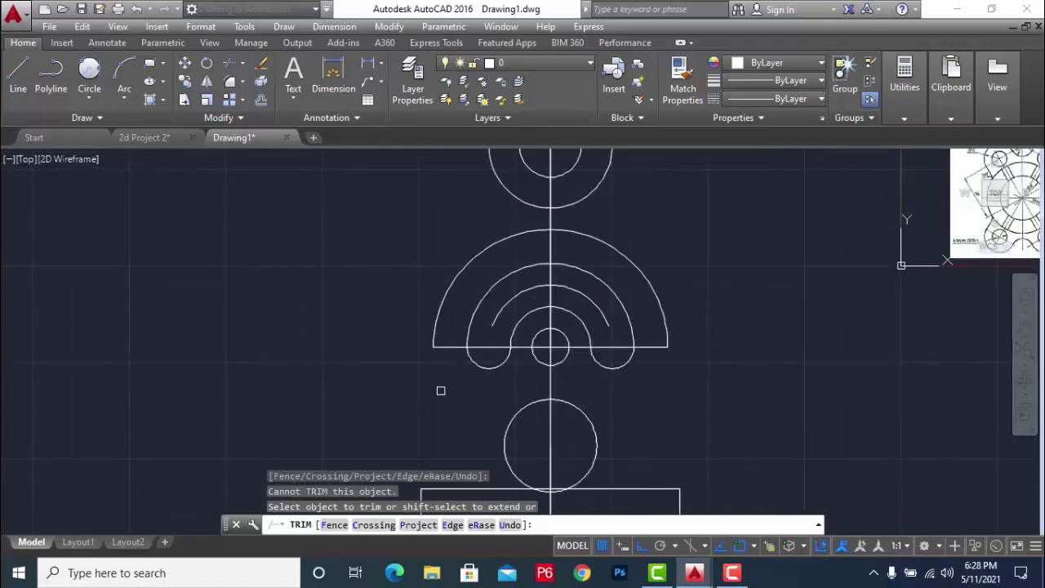
scroll(476, 298, down, 2)
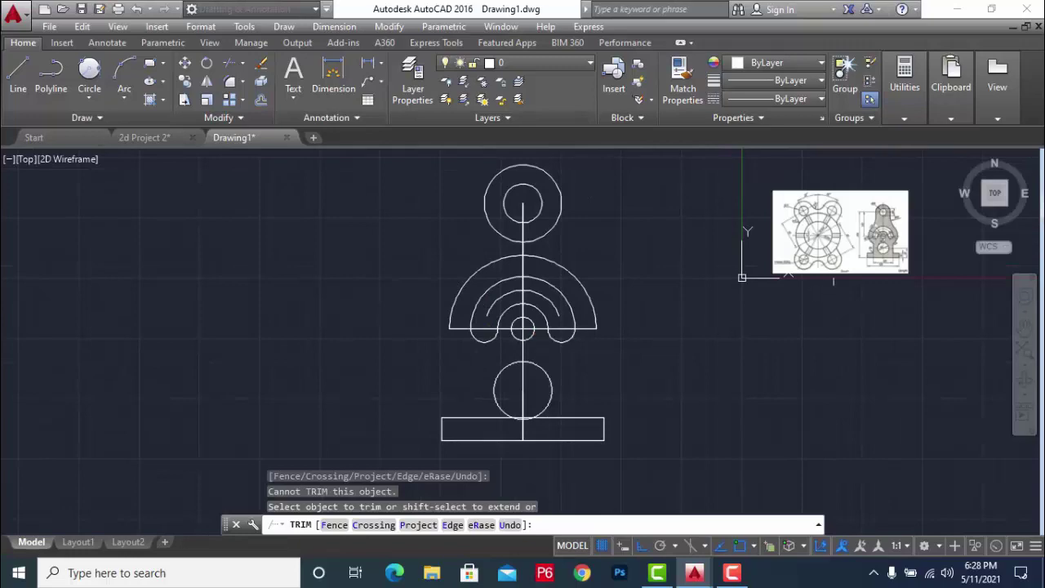
scroll(876, 250, up, 3)
scroll(858, 271, down, 2)
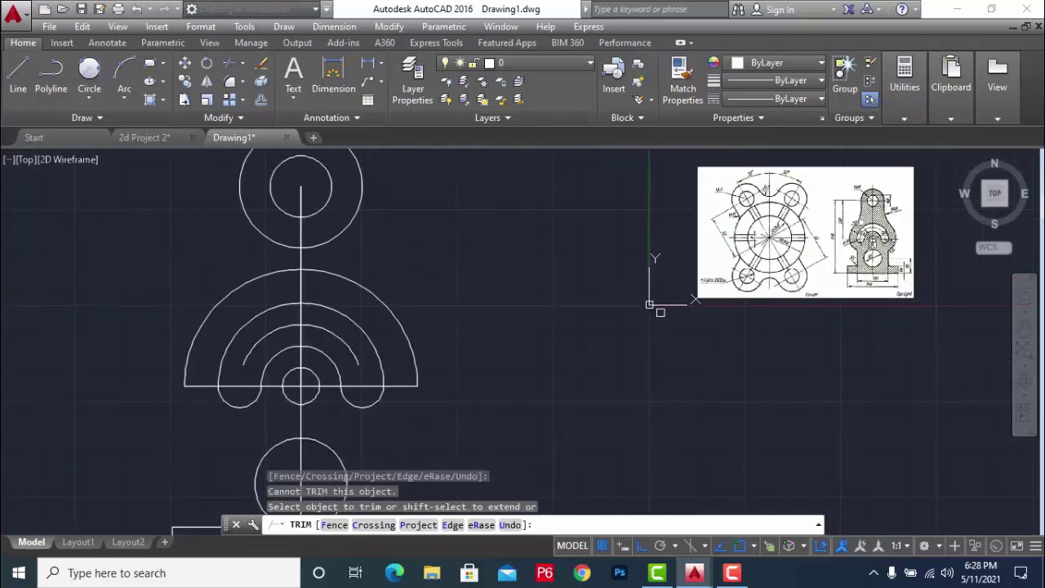
scroll(433, 306, down, 1)
key(Escape)
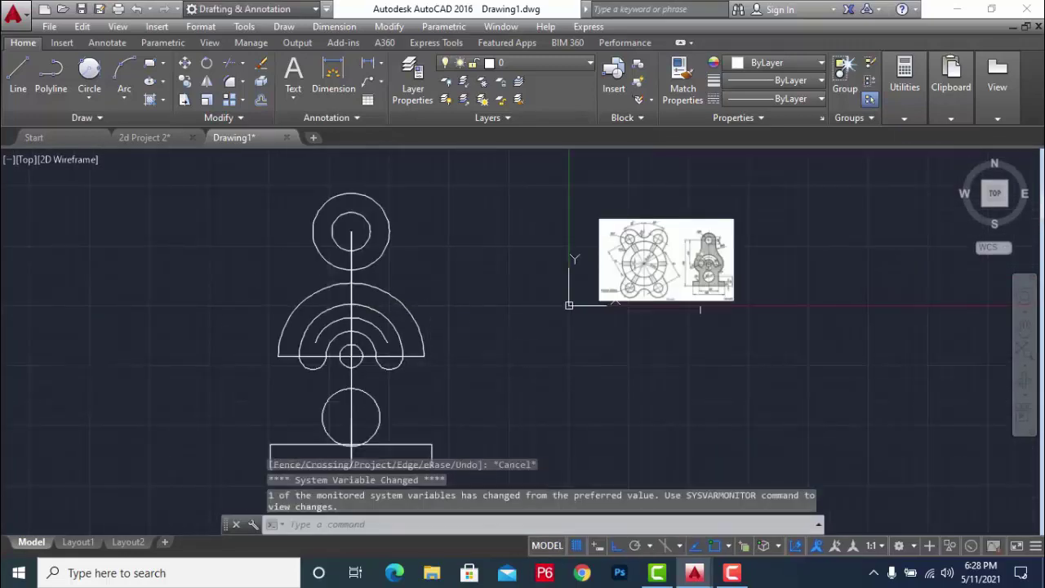
scroll(682, 301, up, 4)
scroll(701, 211, up, 1)
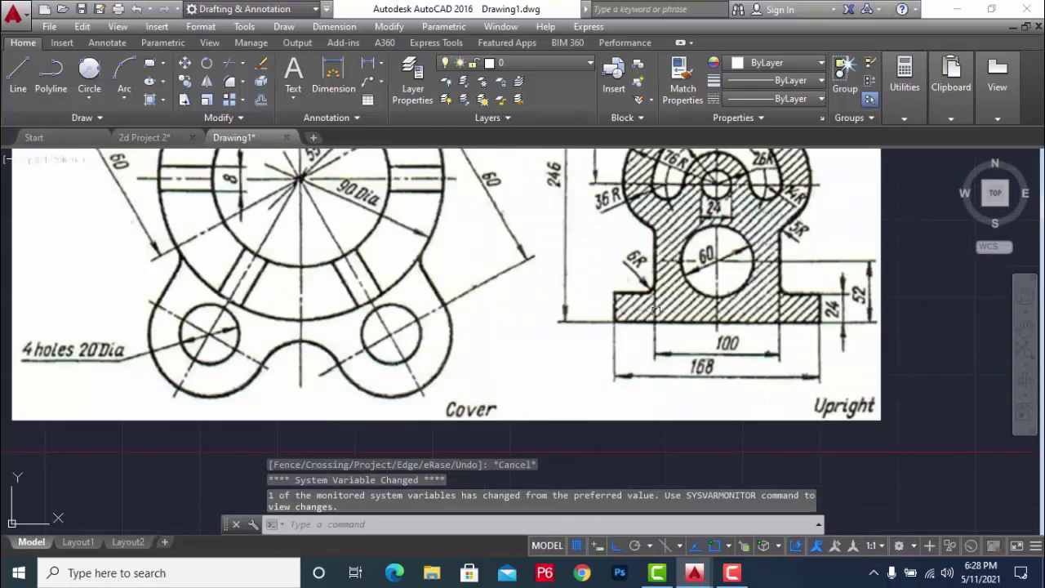
scroll(656, 367, down, 1)
scroll(666, 339, down, 1)
scroll(669, 293, up, 2)
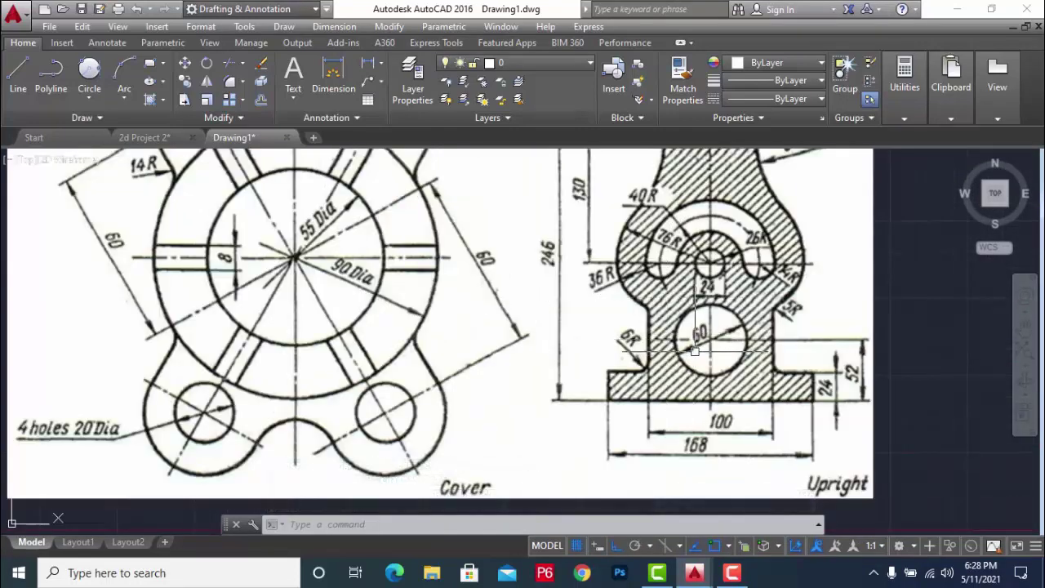
scroll(702, 347, down, 3)
scroll(711, 343, down, 2)
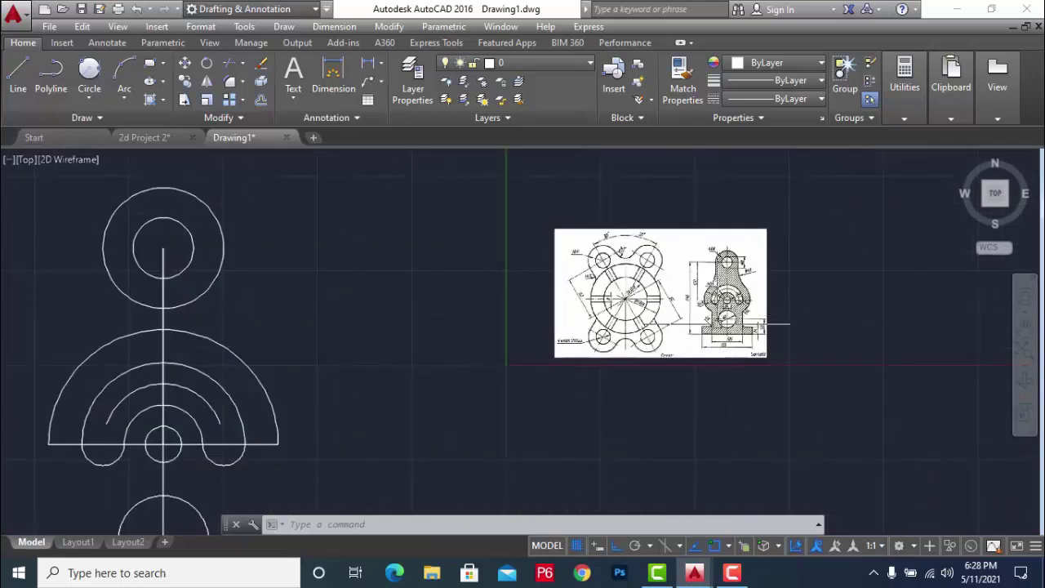
scroll(710, 338, down, 2)
scroll(313, 448, up, 4)
scroll(386, 349, down, 1)
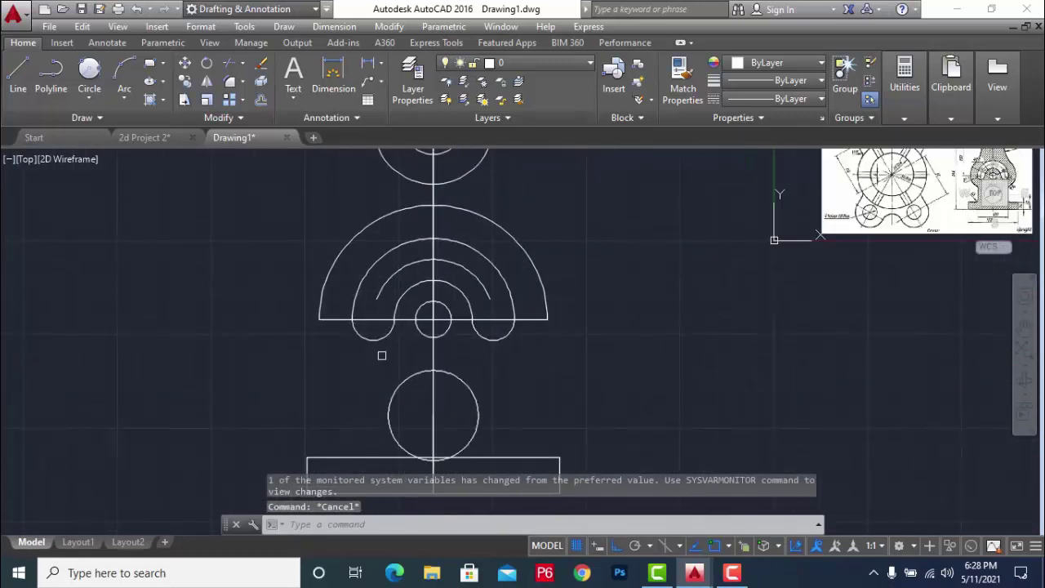
scroll(409, 367, down, 1)
- Copy the base's top line from its midpoint up to the circle's top quadrant
text(l)
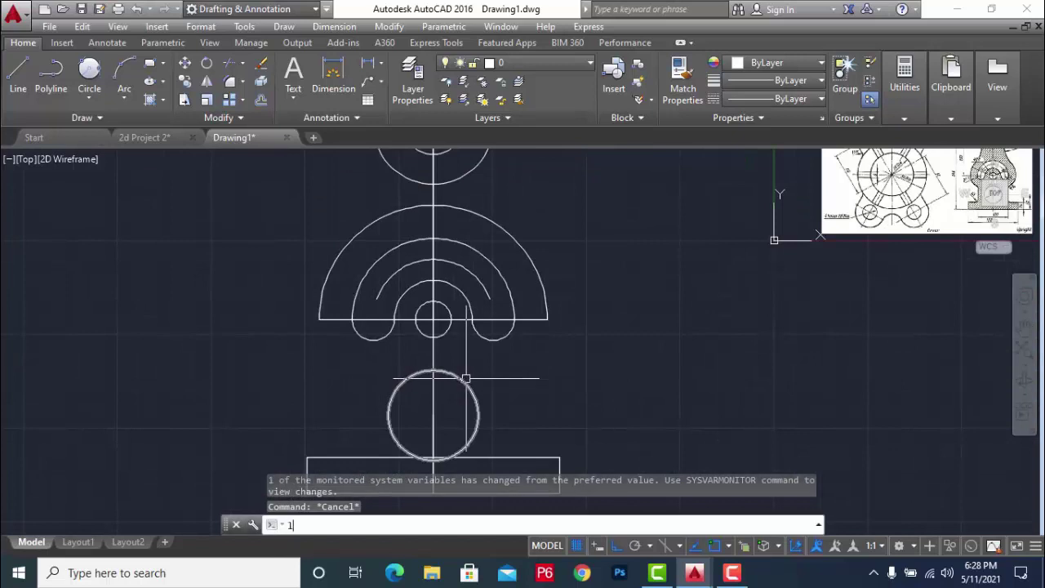
key(Return)
key(Escape)
key(Escape)
click(507, 458)
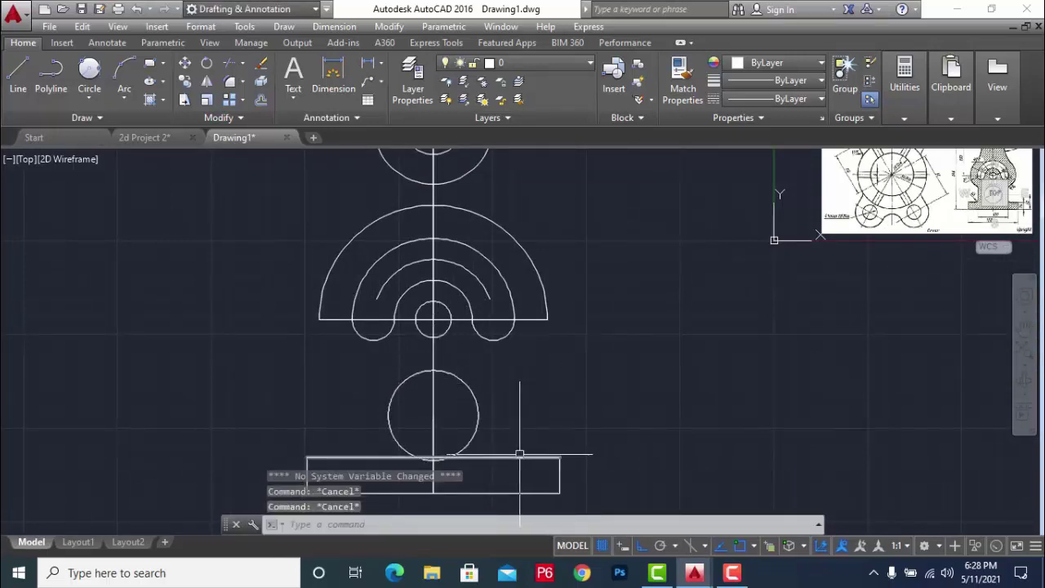
text(co)
key(Return)
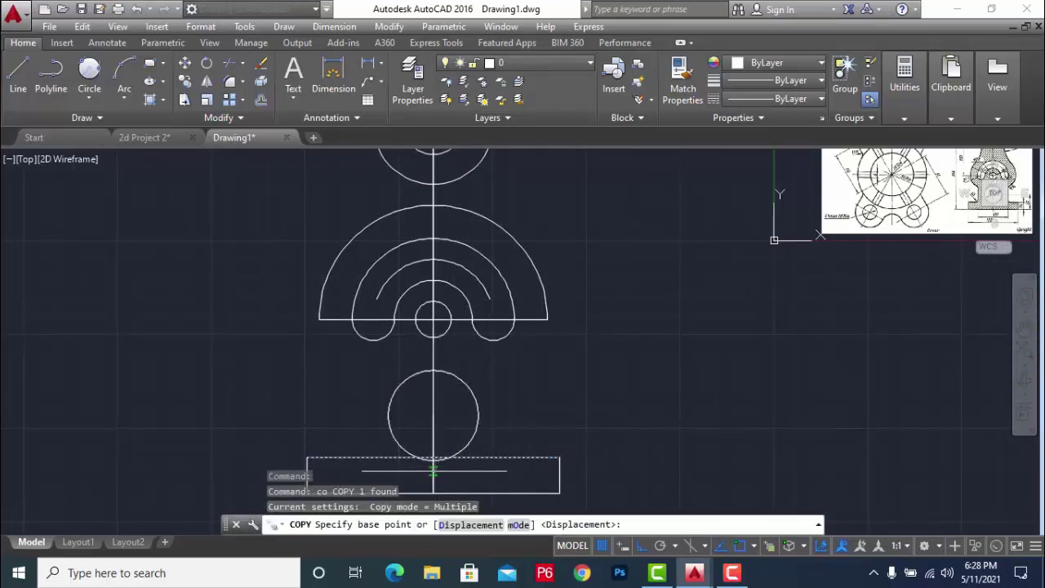
scroll(434, 482, up, 3)
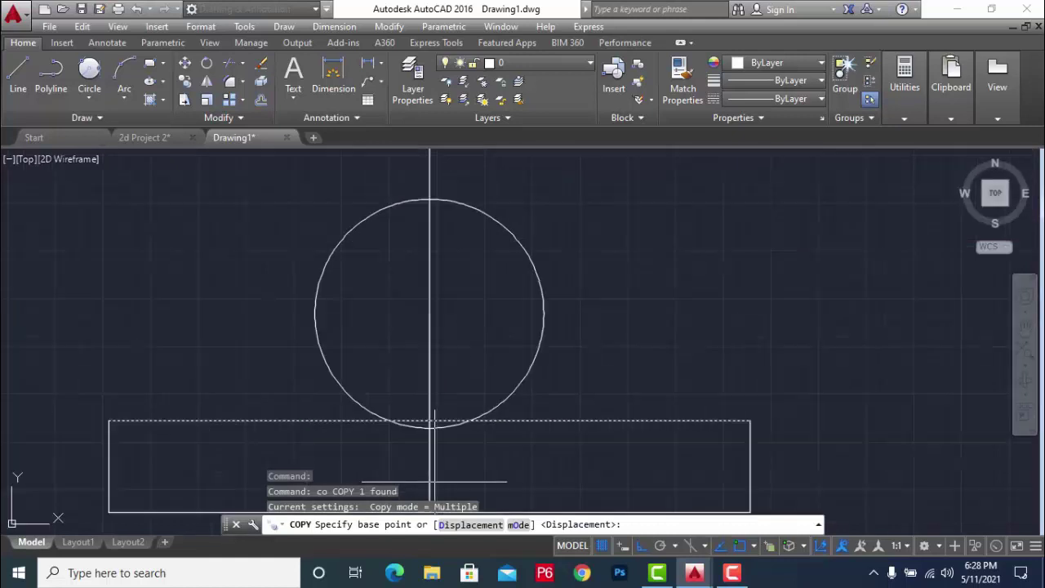
click(430, 422)
click(430, 199)
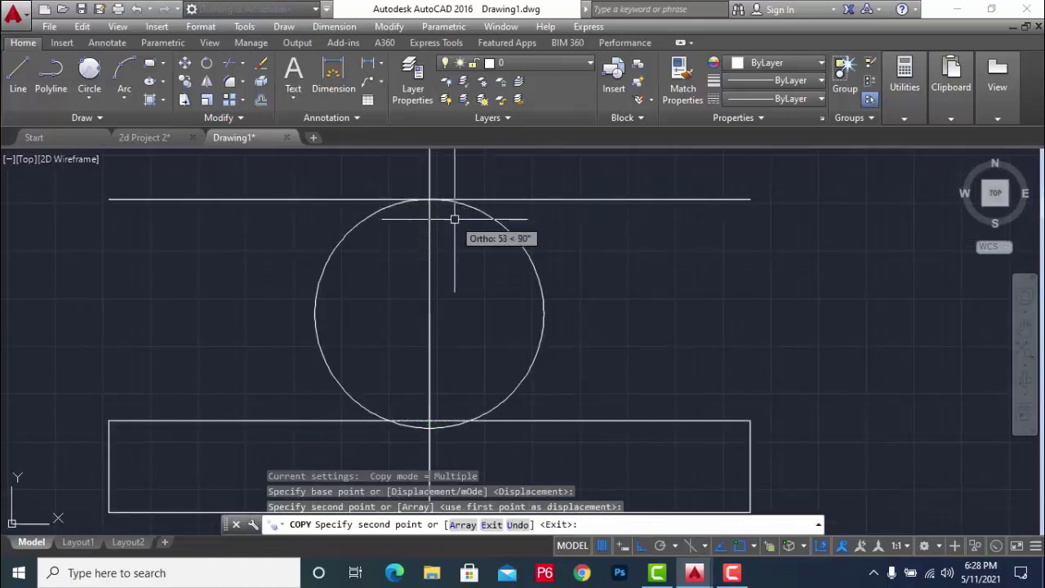
key(Escape)
- Zoom and pan to bring the Upright reference dimensions into view
scroll(496, 297, down, 3)
scroll(497, 297, down, 1)
scroll(441, 249, up, 2)
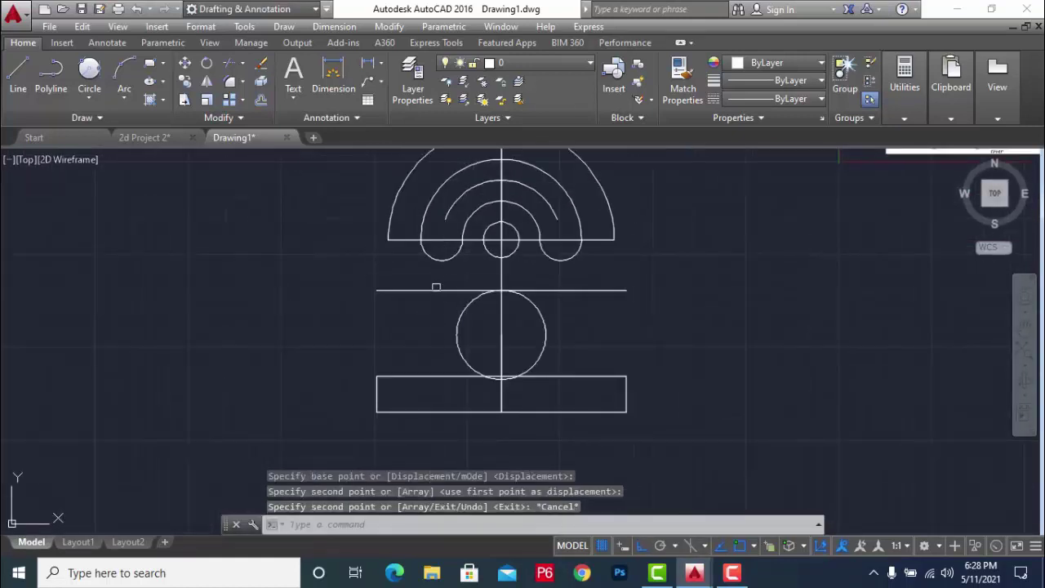
scroll(407, 365, down, 2)
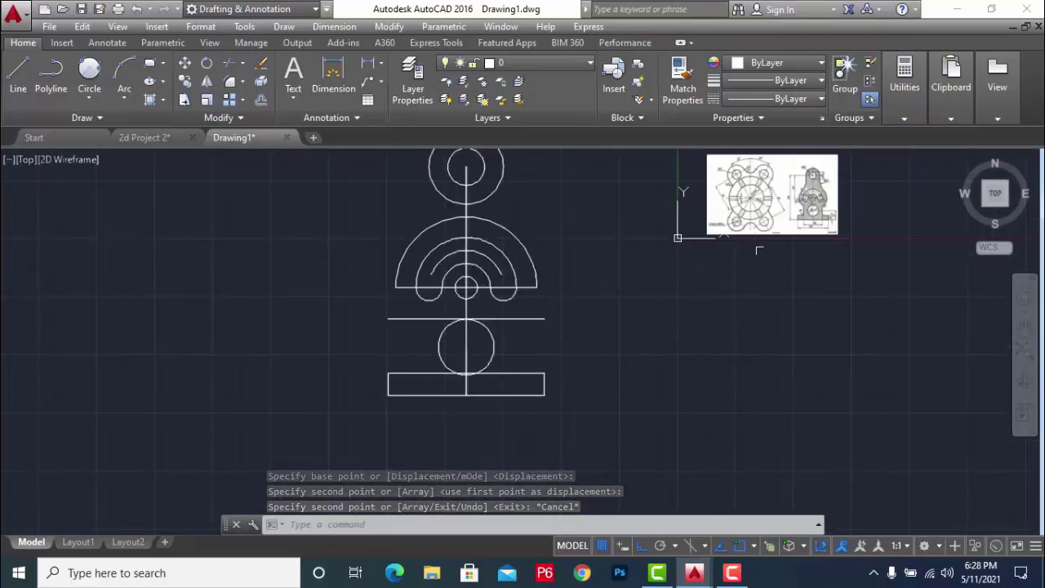
scroll(827, 207, up, 4)
scroll(827, 207, up, 2)
scroll(827, 207, up, 2)
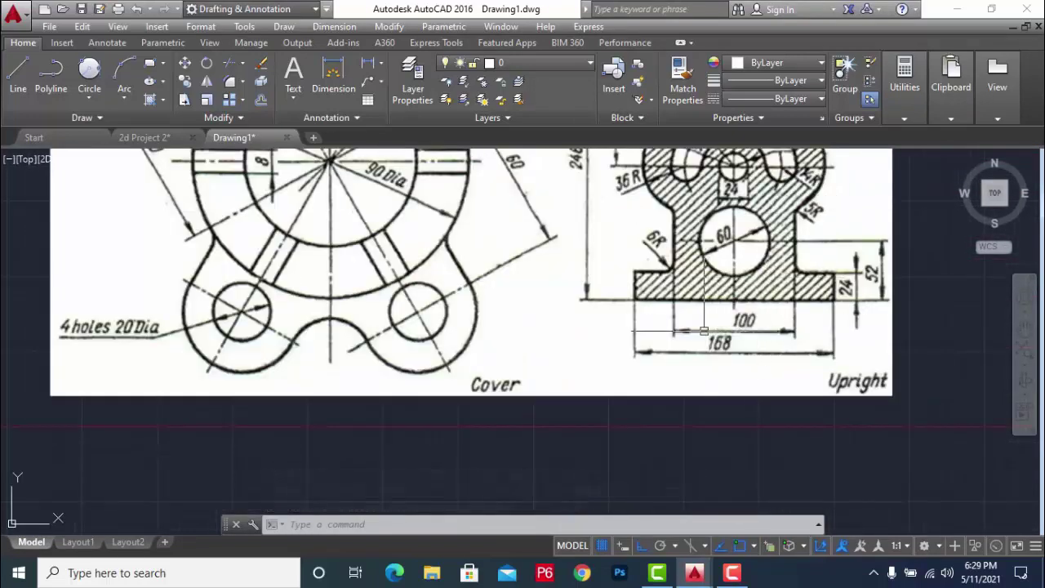
middle_drag(704, 331, 658, 366)
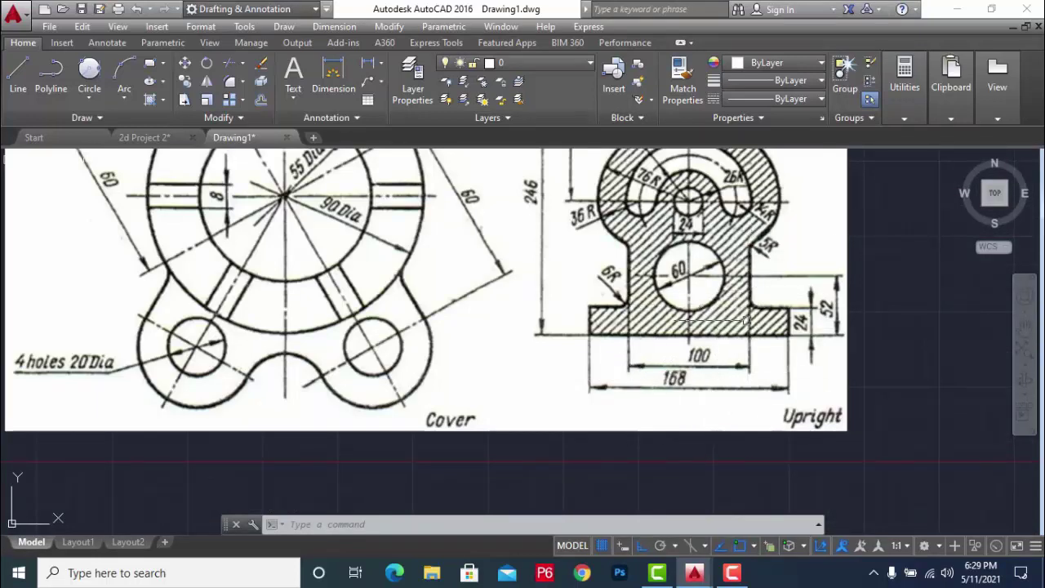
scroll(745, 320, down, 5)
scroll(542, 366, up, 3)
scroll(488, 318, down, 1)
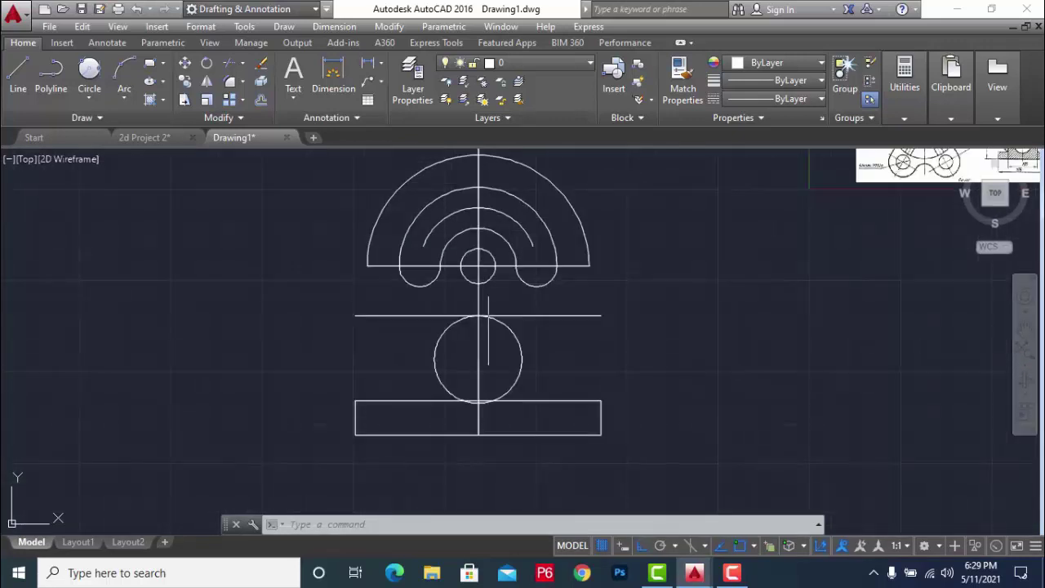
key(Escape)
scroll(488, 327, up, 2)
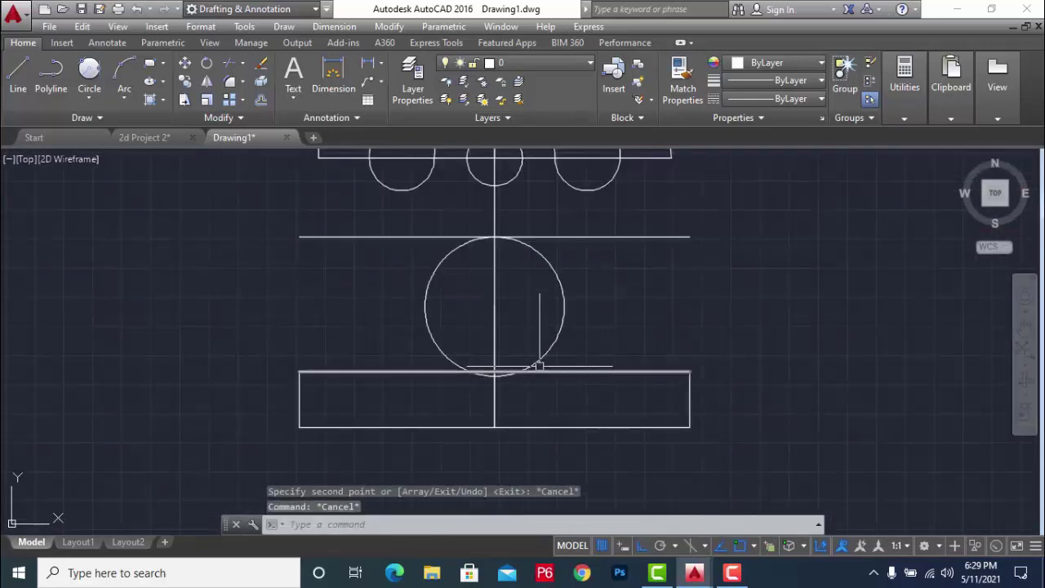
click(296, 396)
key(Escape)
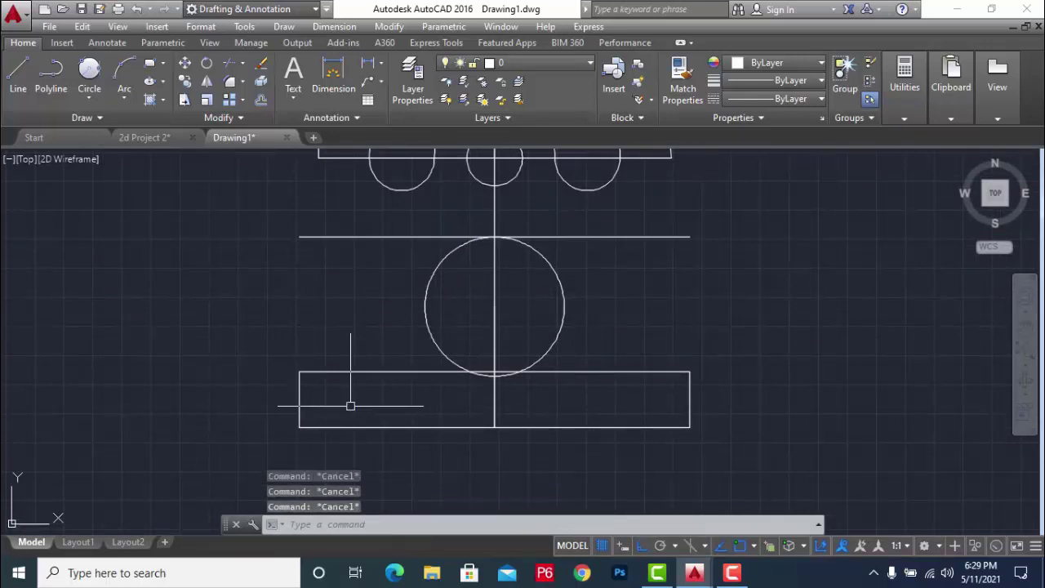
click(494, 404)
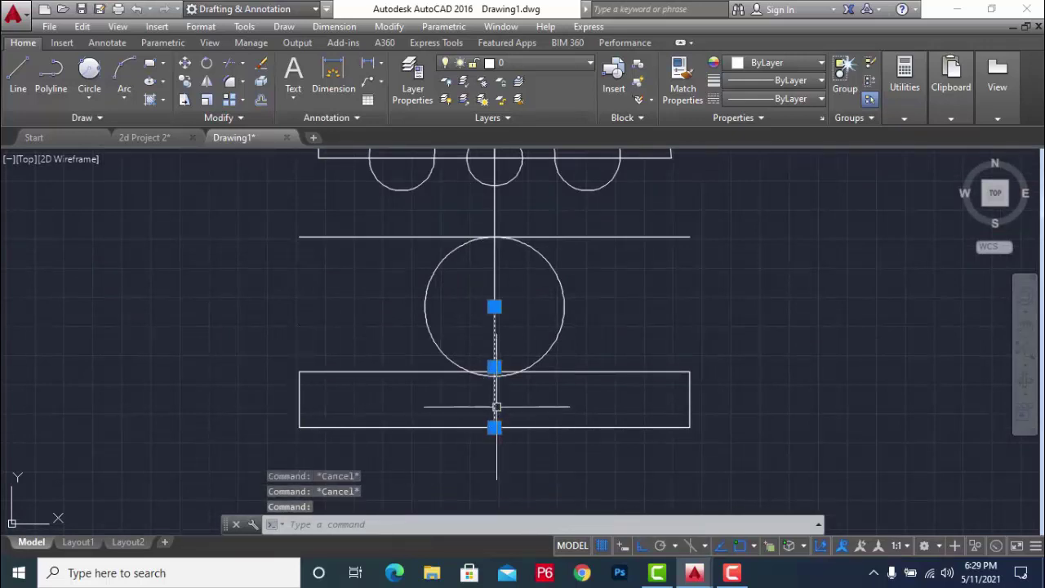
key(Escape)
click(494, 384)
key(Escape)
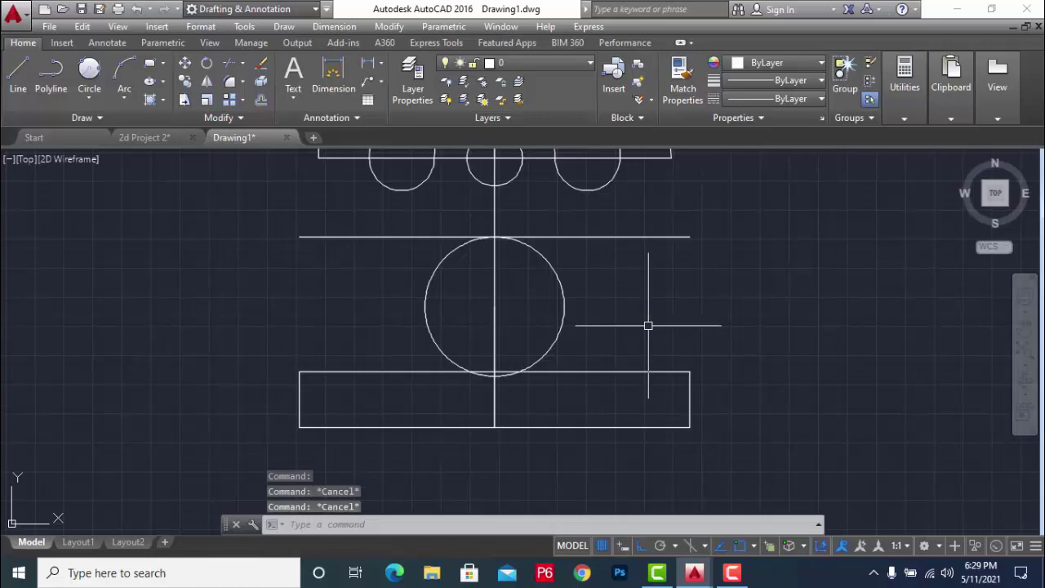
text(o)
key(Return)
- Offset the centre line 50 to the left and 50 to the right
text(50)
key(Return)
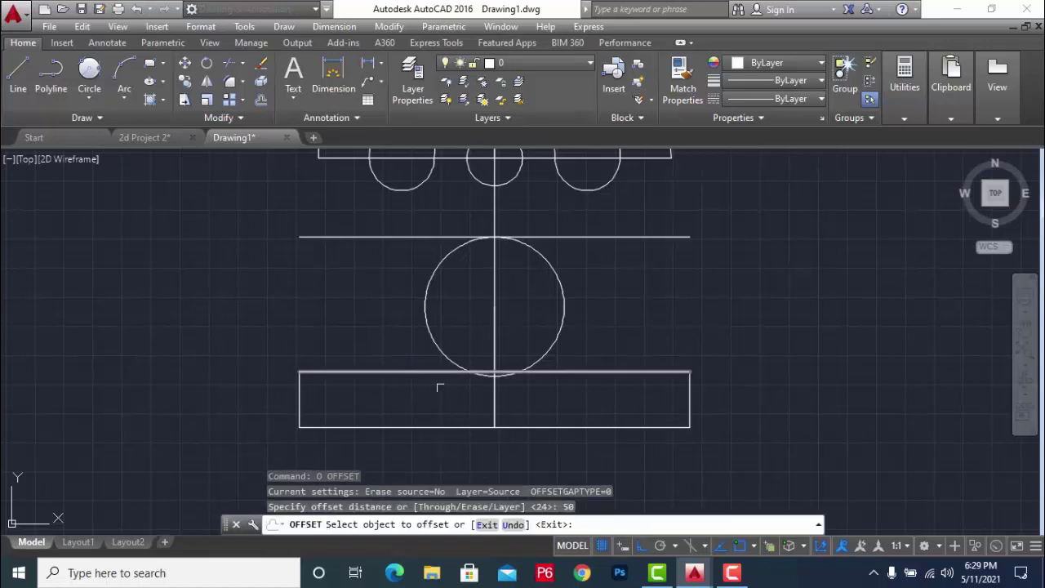
click(498, 398)
click(406, 393)
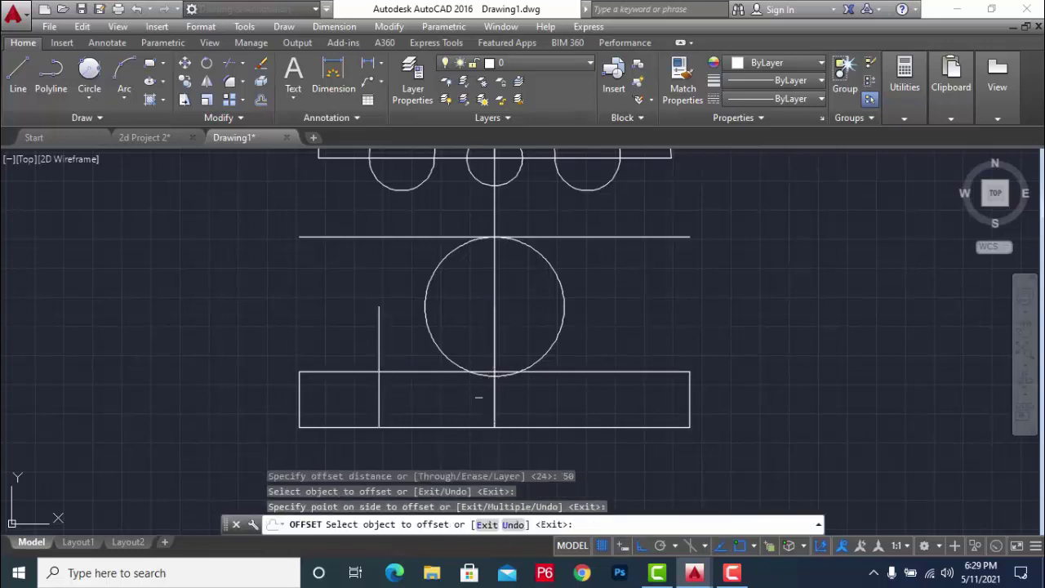
click(494, 398)
click(609, 400)
key(Escape)
- Extend both new vertical sides up to the top line
text(e)
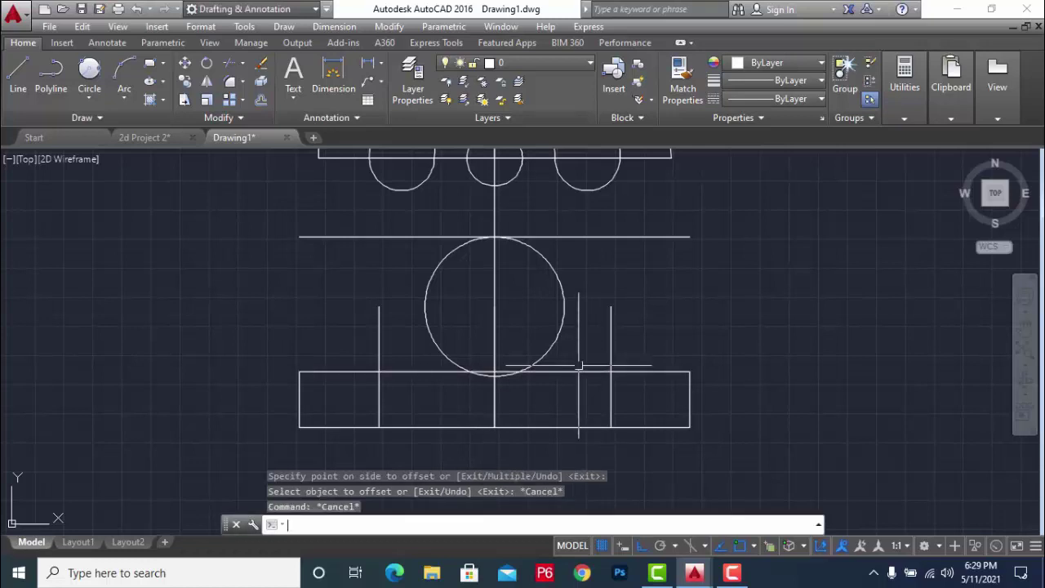
text(x)
key(Return)
key(Return)
key(Escape)
key(Escape)
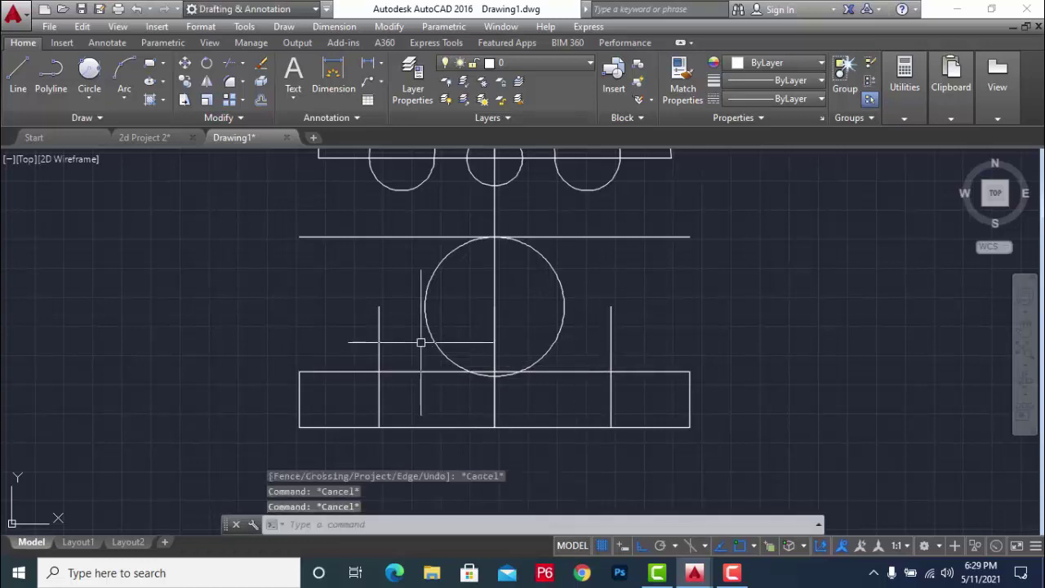
text(e)
key(Return)
key(Return)
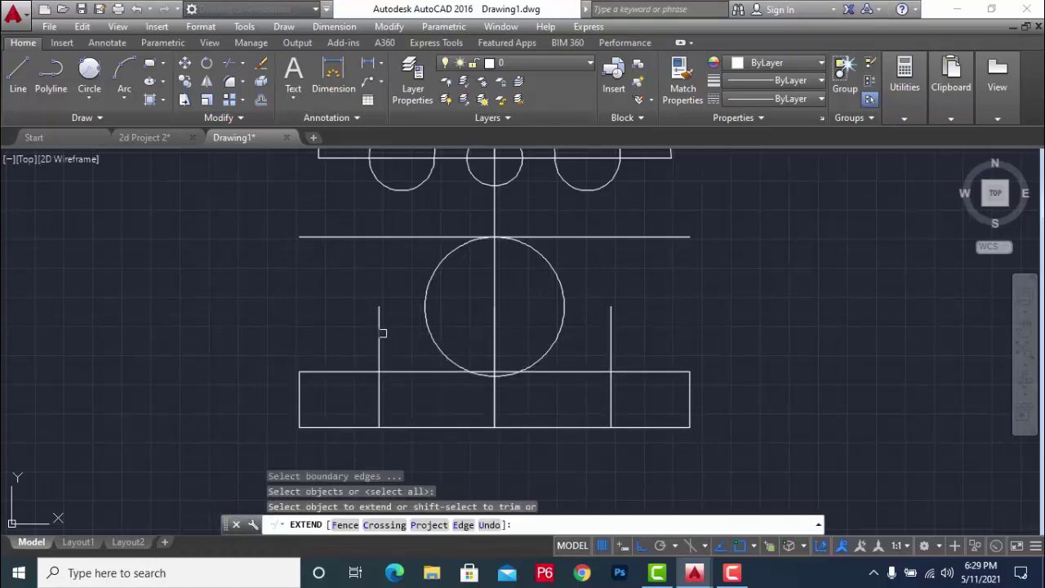
click(381, 333)
click(610, 343)
click(624, 377)
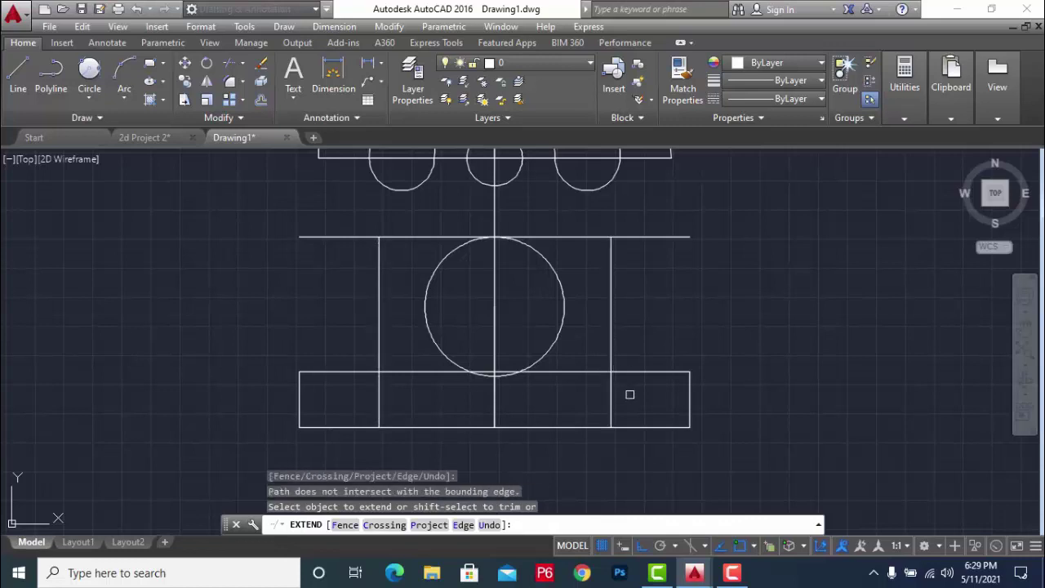
key(Escape)
- Trim the side's excess inside the base and the top line's left overhang
text(tr)
key(Return)
key(Return)
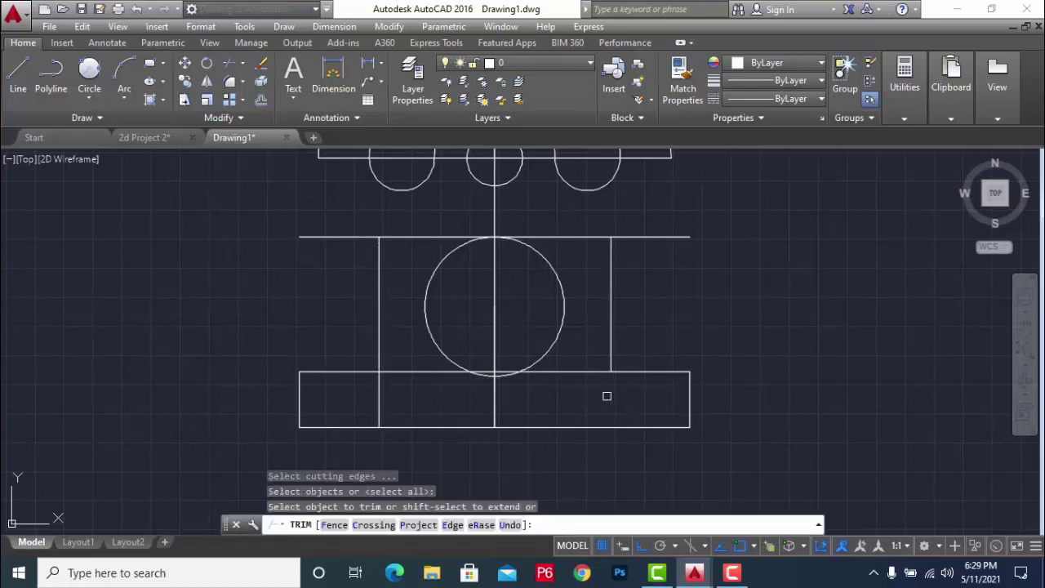
click(387, 403)
scroll(426, 401, down, 5)
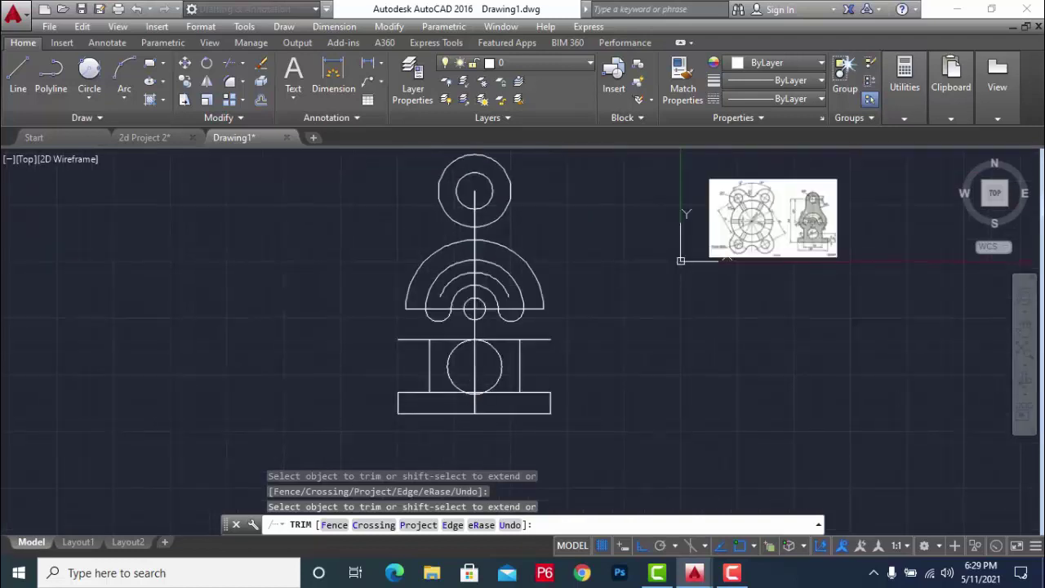
scroll(420, 386, up, 3)
key(Escape)
key(Escape)
key(Escape)
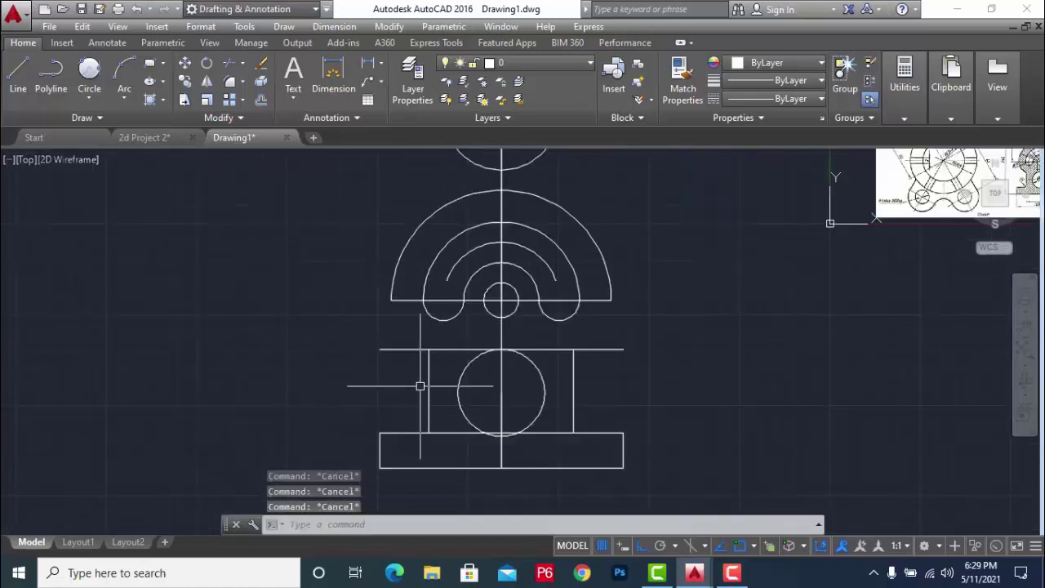
text(tr)
key(Return)
key(Return)
click(410, 348)
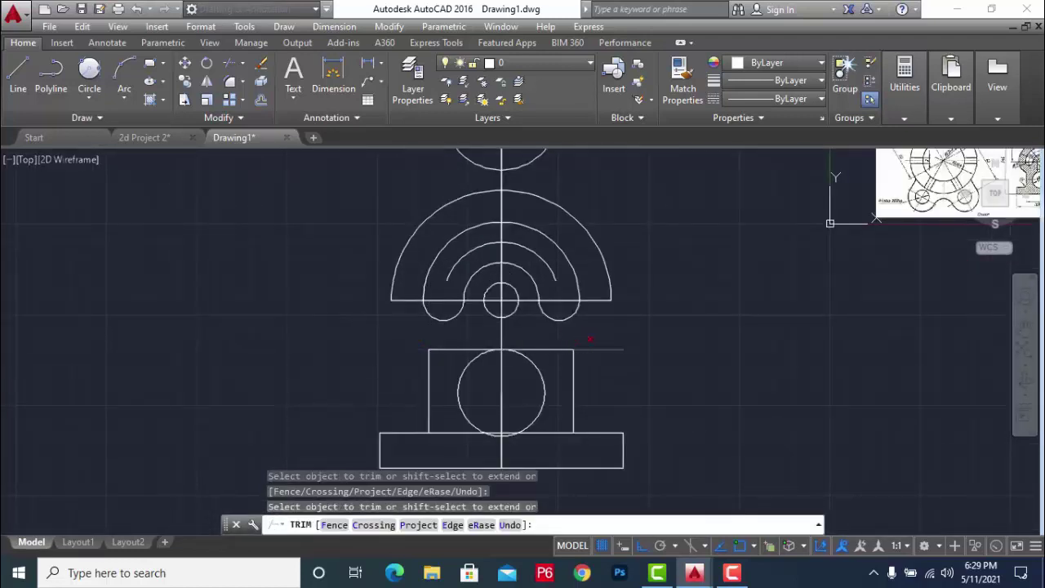
scroll(598, 325, down, 2)
- Zoom in to read the Upright reference, cancel TRIM, and zoom back to the sketch
click(752, 253)
scroll(831, 229, up, 4)
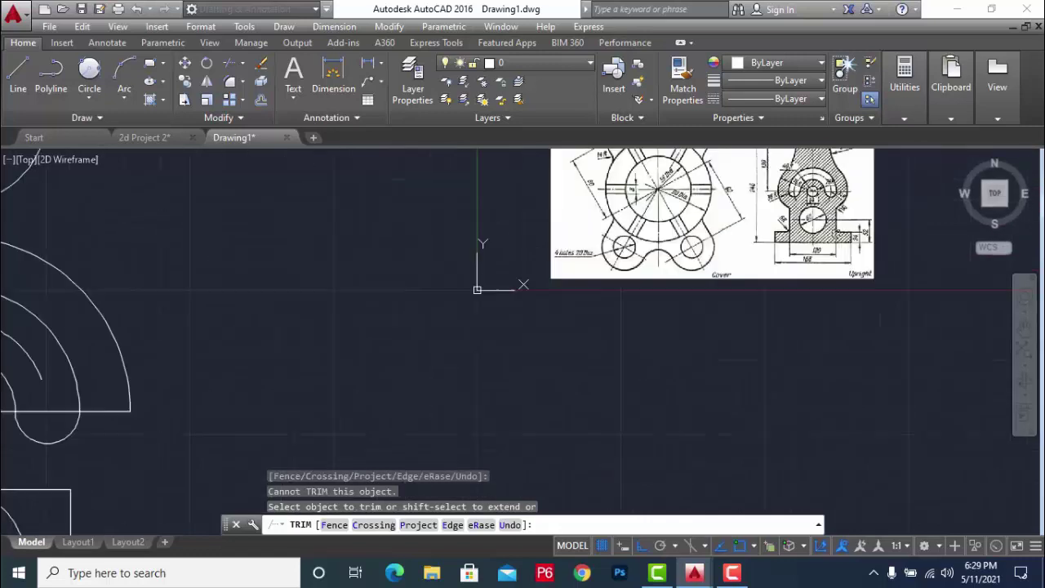
scroll(833, 221, up, 2)
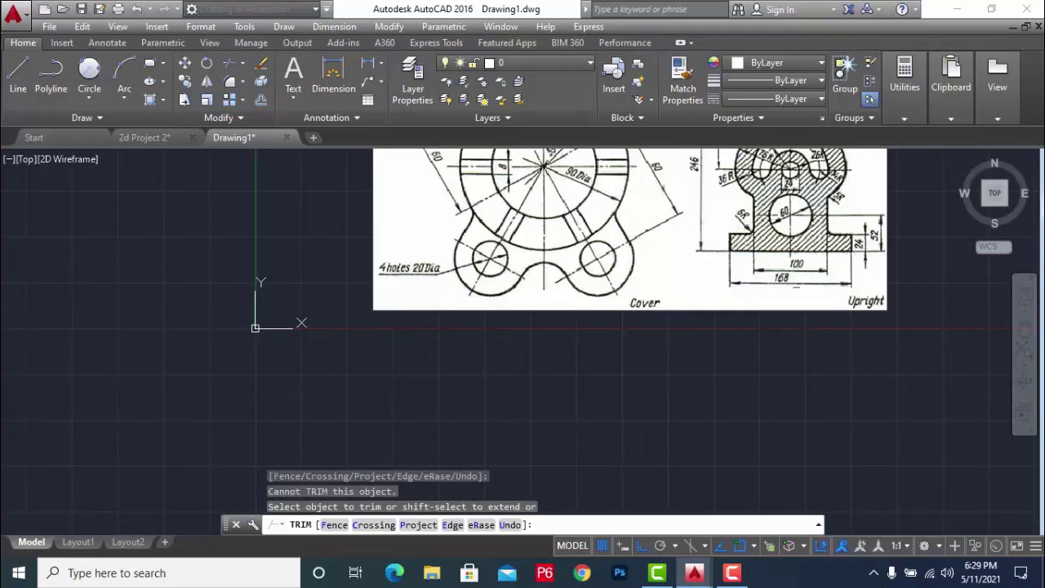
scroll(778, 237, down, 1)
scroll(771, 225, up, 3)
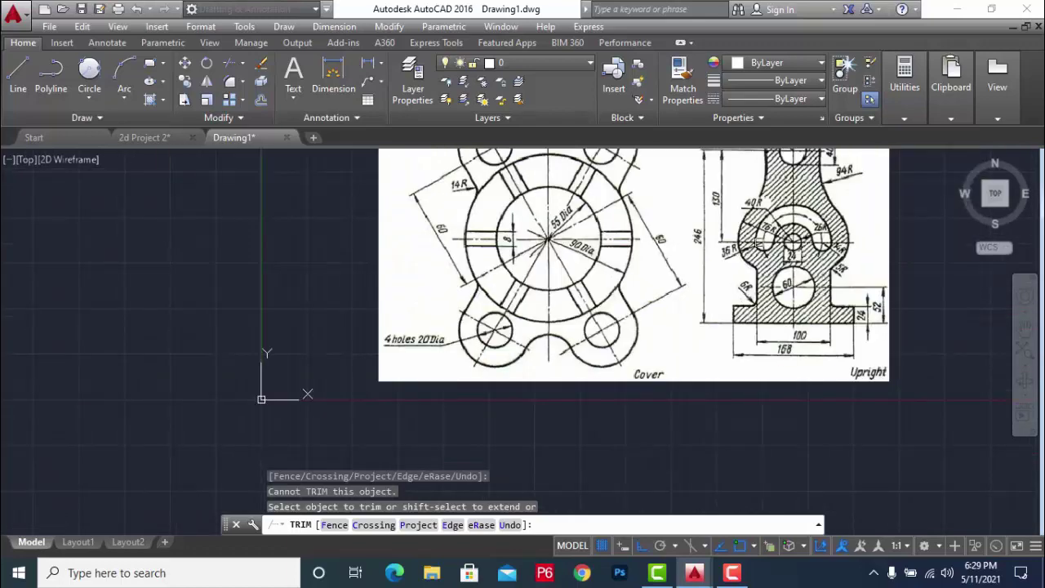
scroll(760, 241, up, 2)
key(Escape)
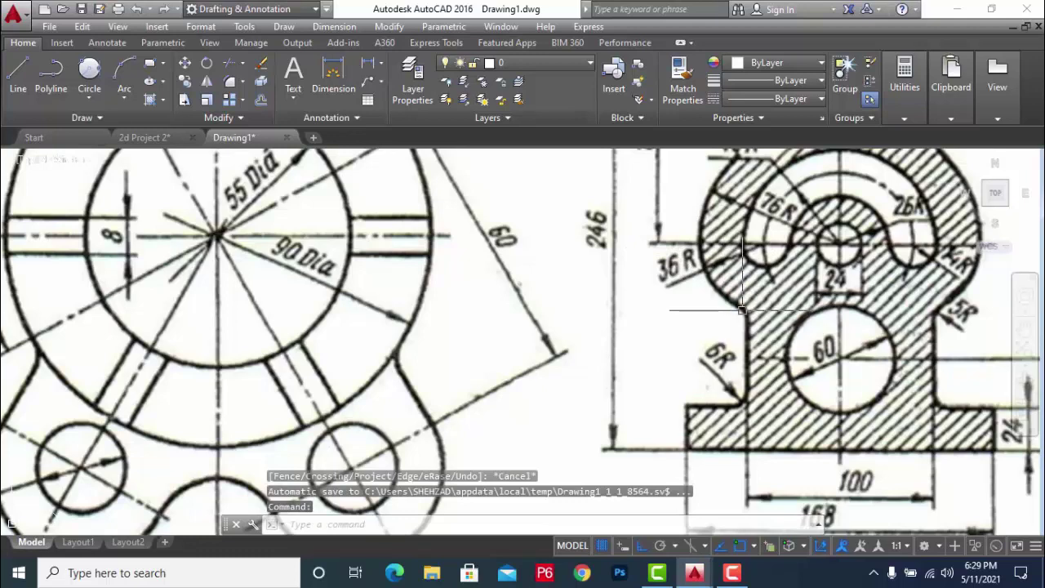
scroll(753, 331, down, 10)
key(Escape)
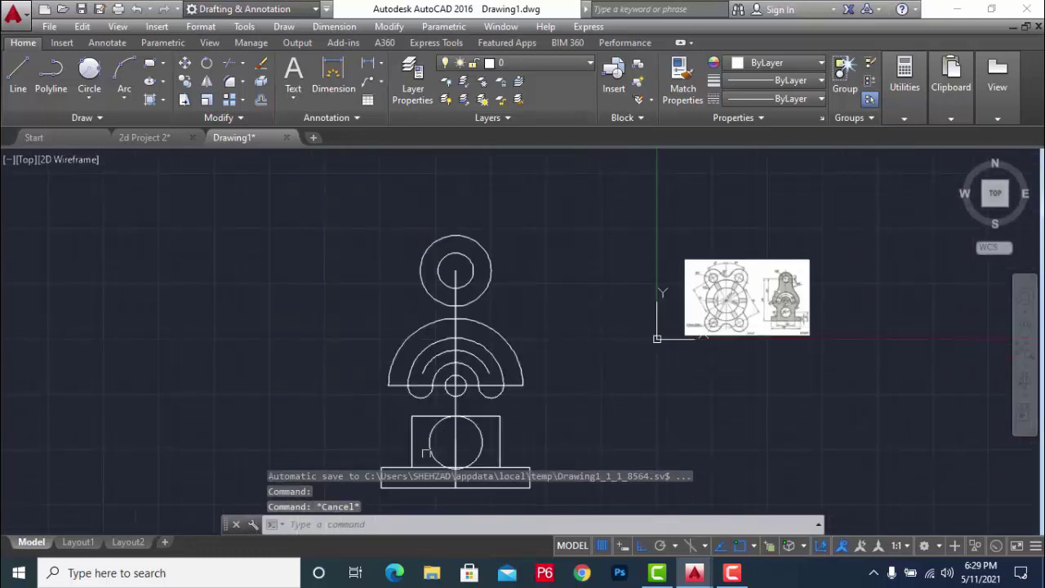
scroll(392, 429, up, 4)
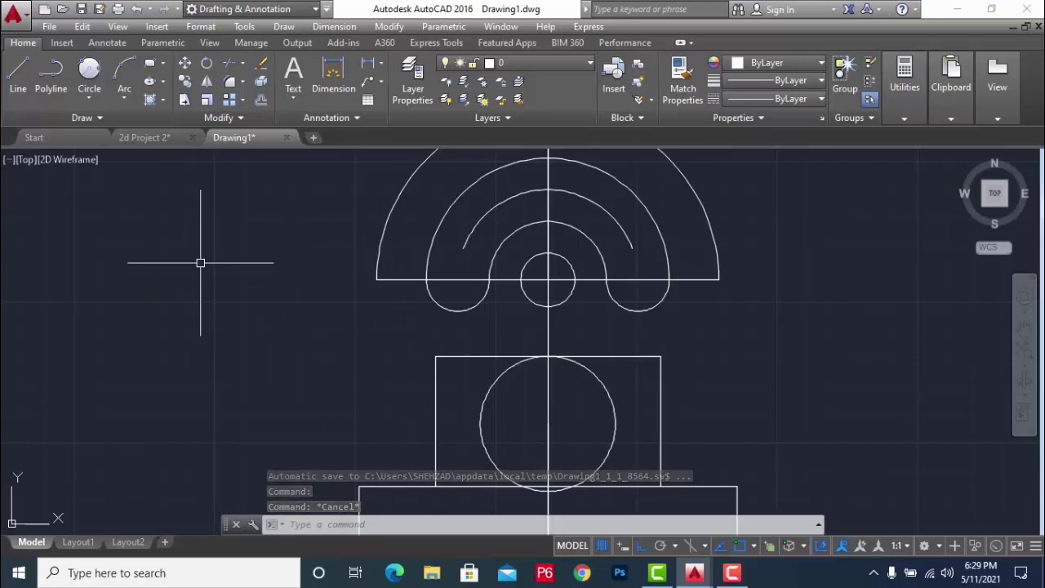
- Draw a Start-End-Radius arc of radius 36 from the semicircle's left end to the box's top-left corner
click(128, 100)
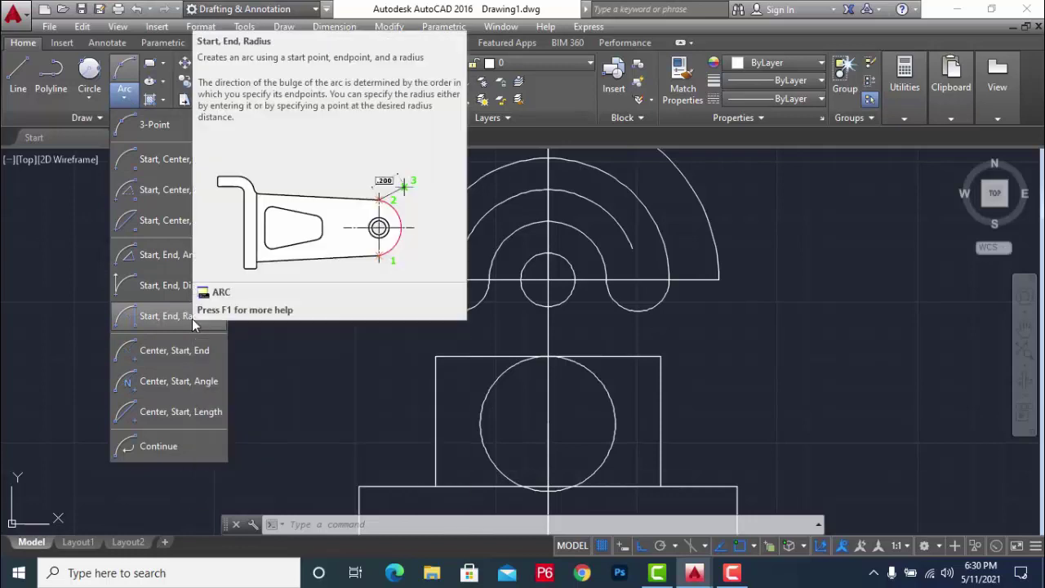
click(192, 318)
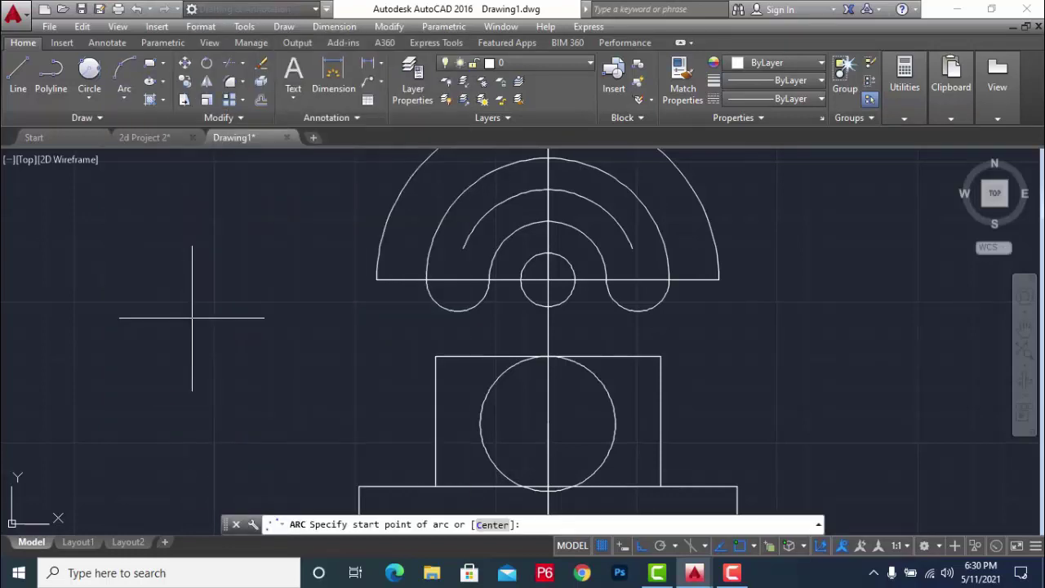
click(377, 279)
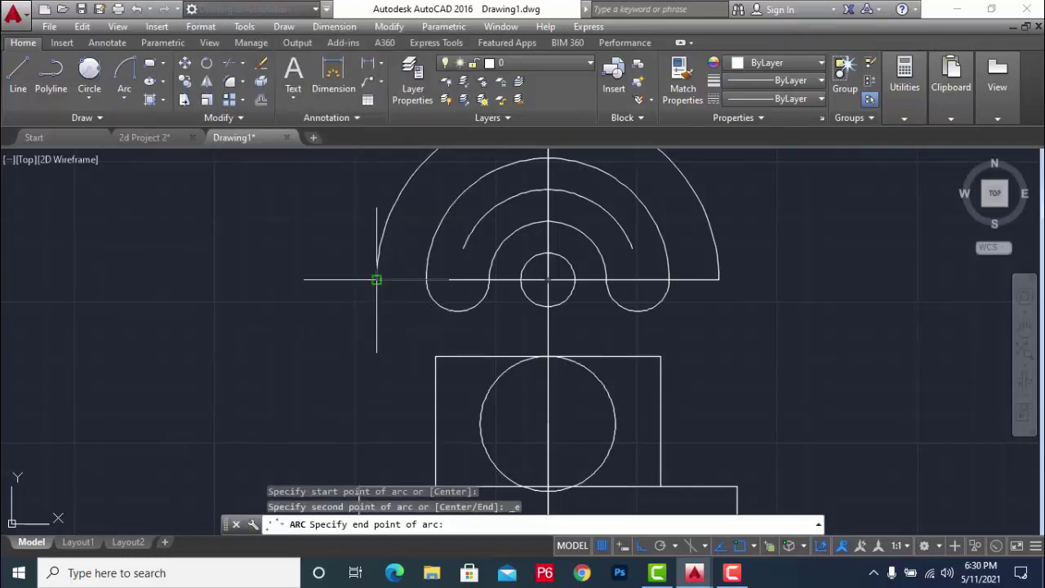
click(435, 357)
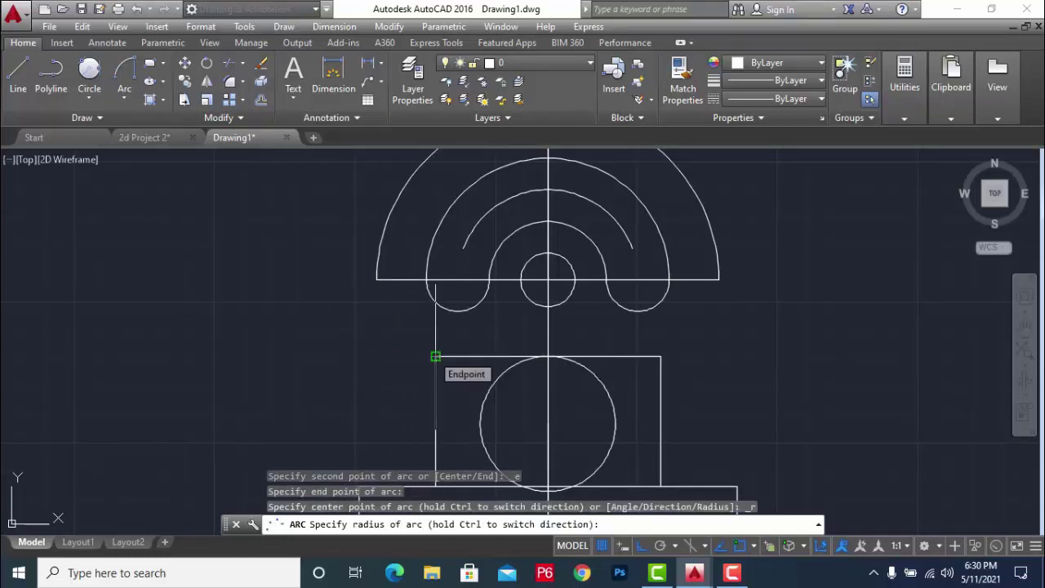
text(36)
key(Return)
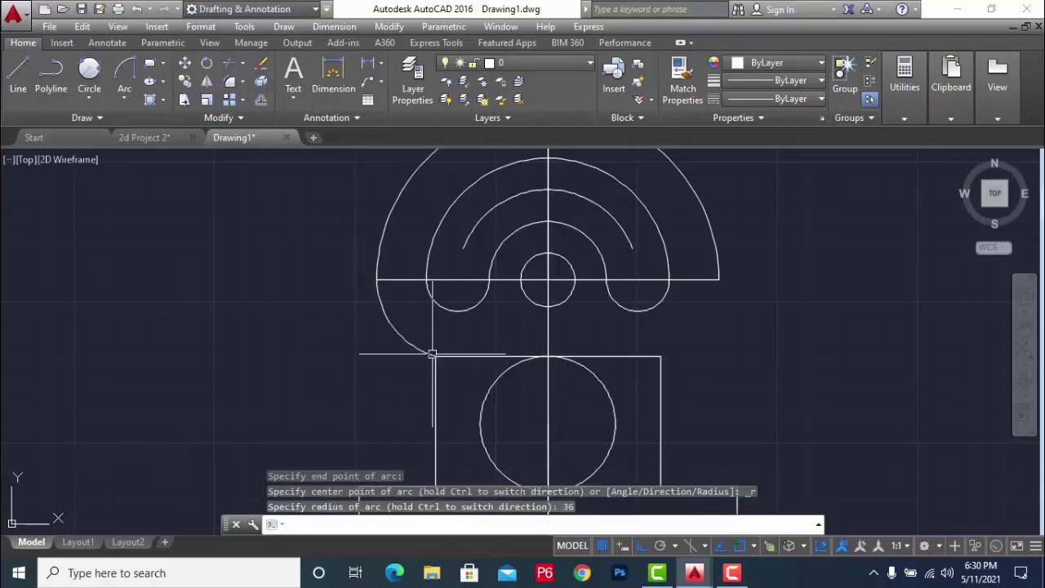
scroll(609, 275, down, 4)
scroll(649, 343, up, 2)
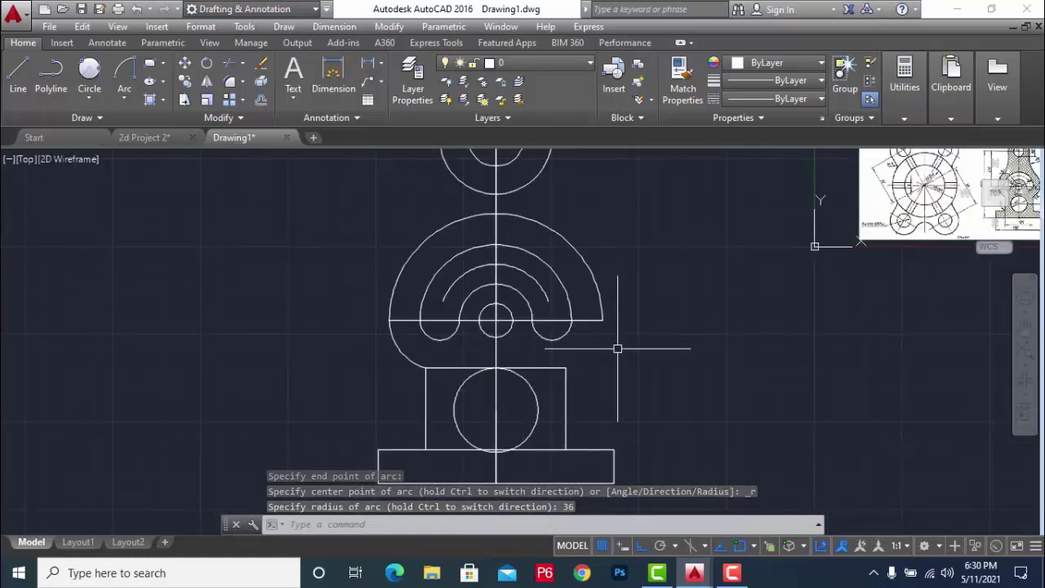
key(Return)
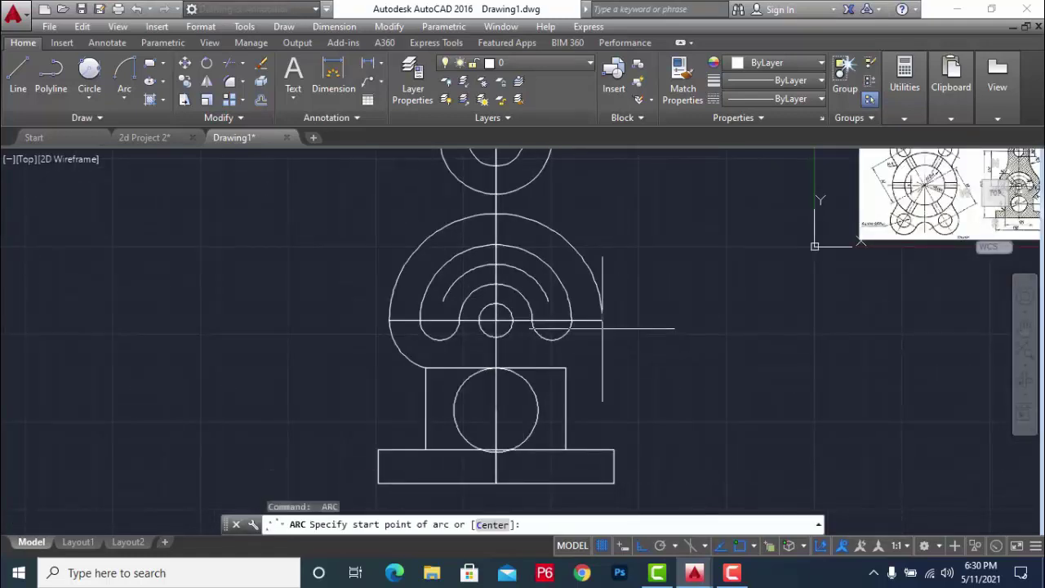
- Try twice to draw a radius-36 arc from the semicircle's right end, abandoning both attempts
click(602, 321)
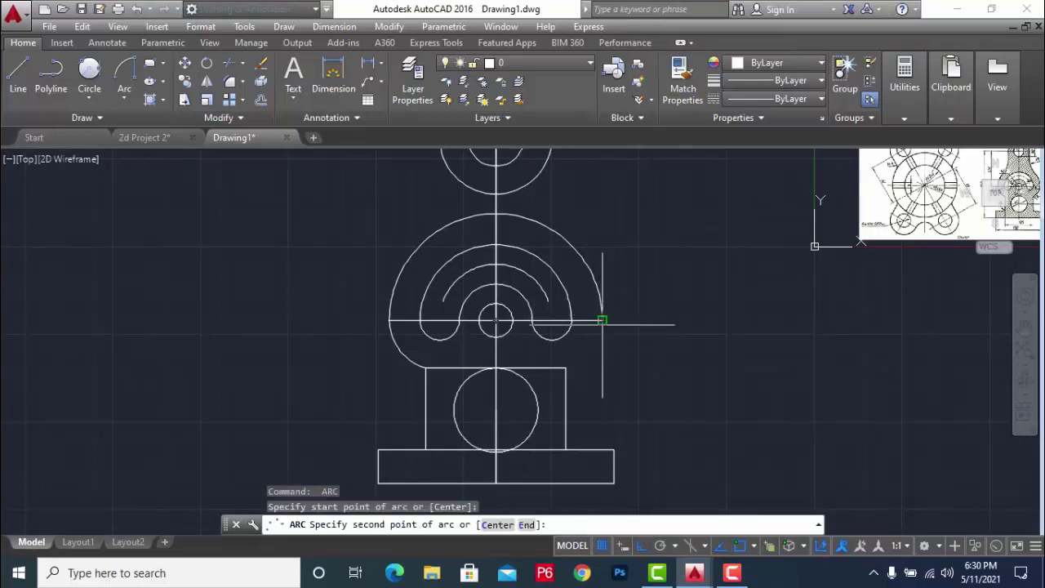
click(565, 367)
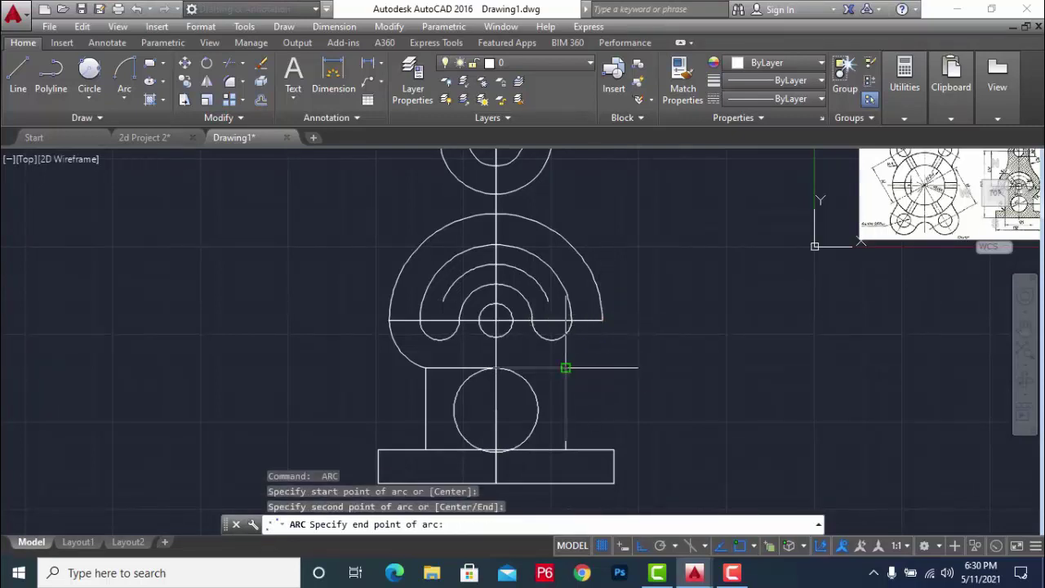
text(36)
key(Return)
key(Escape)
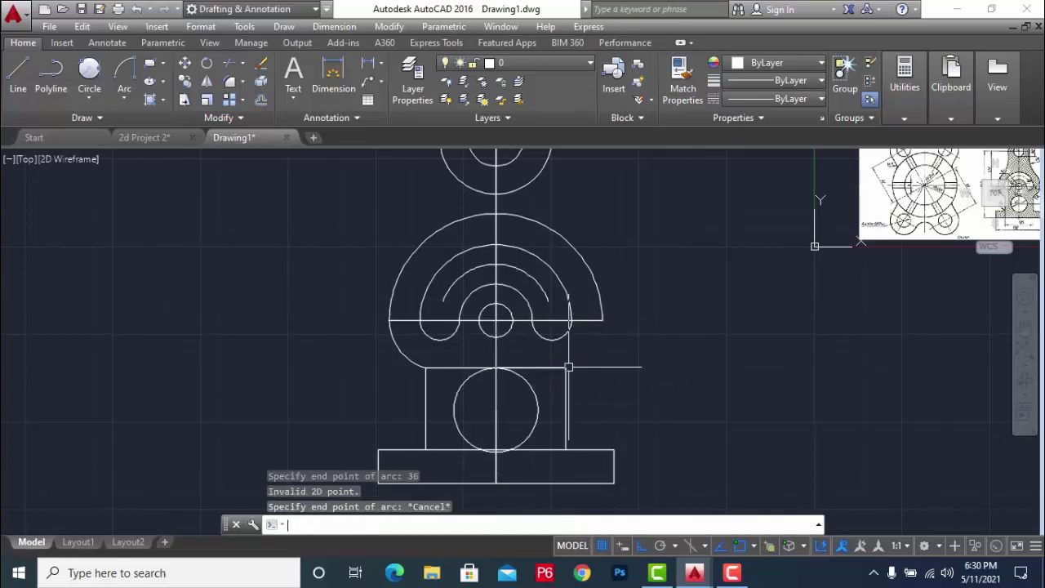
key(Return)
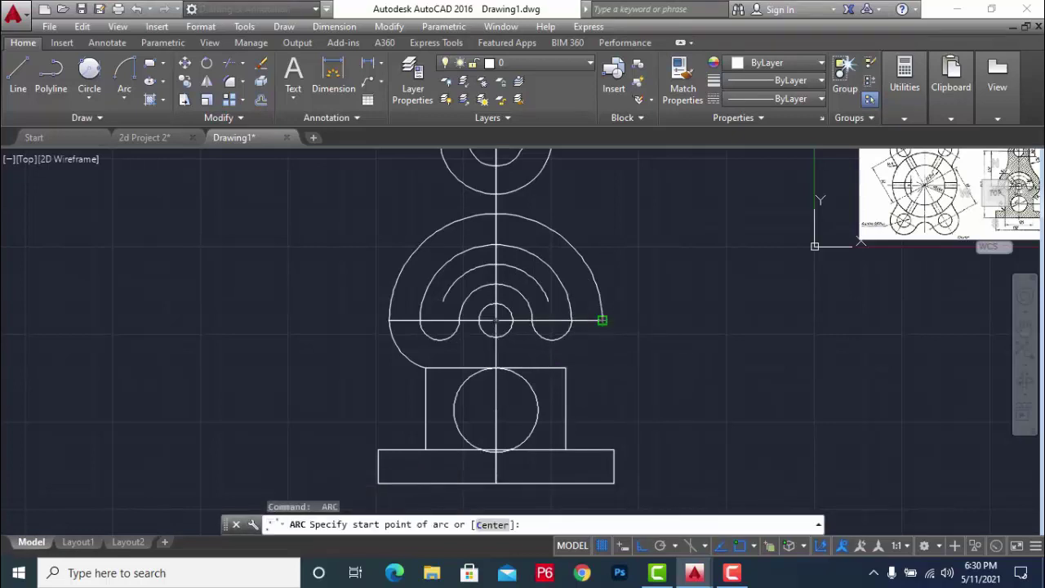
click(602, 320)
click(565, 367)
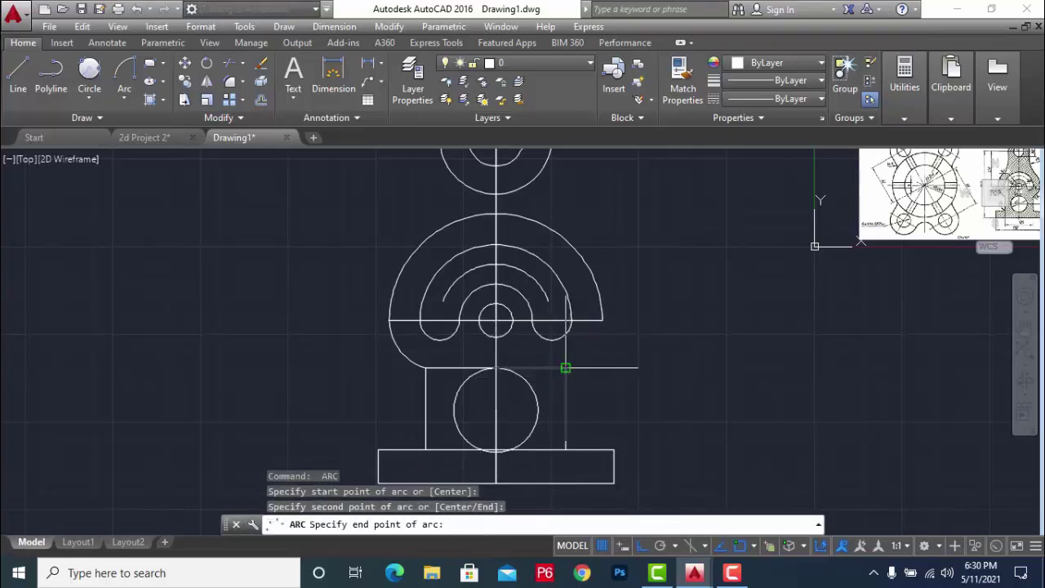
text(36)
key(Return)
key(Escape)
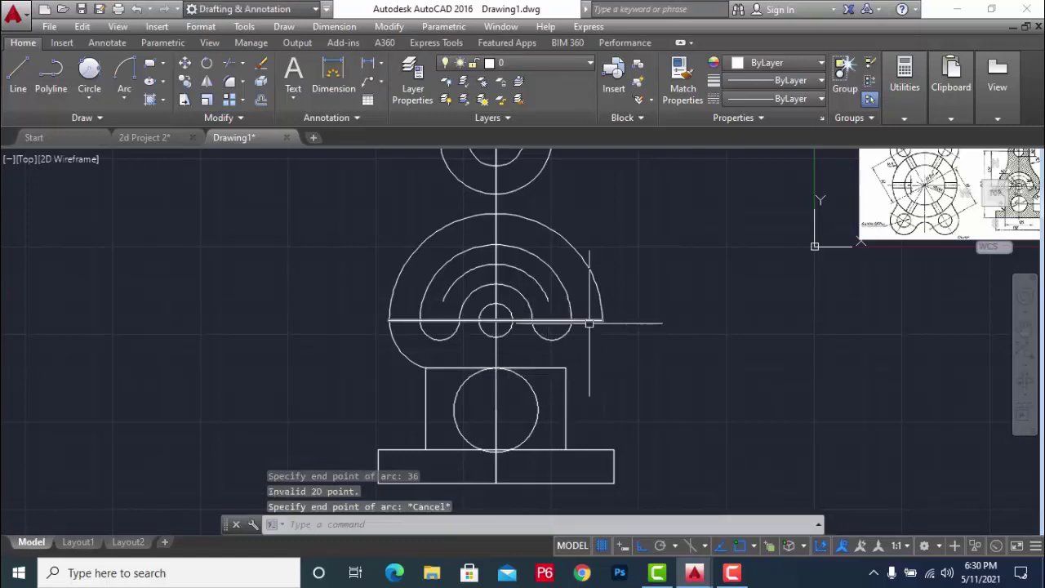
scroll(588, 325, down, 2)
- Draw a right-side radius-36 arc to the box's top-right corner, then delete it for bulging the wrong way
click(124, 72)
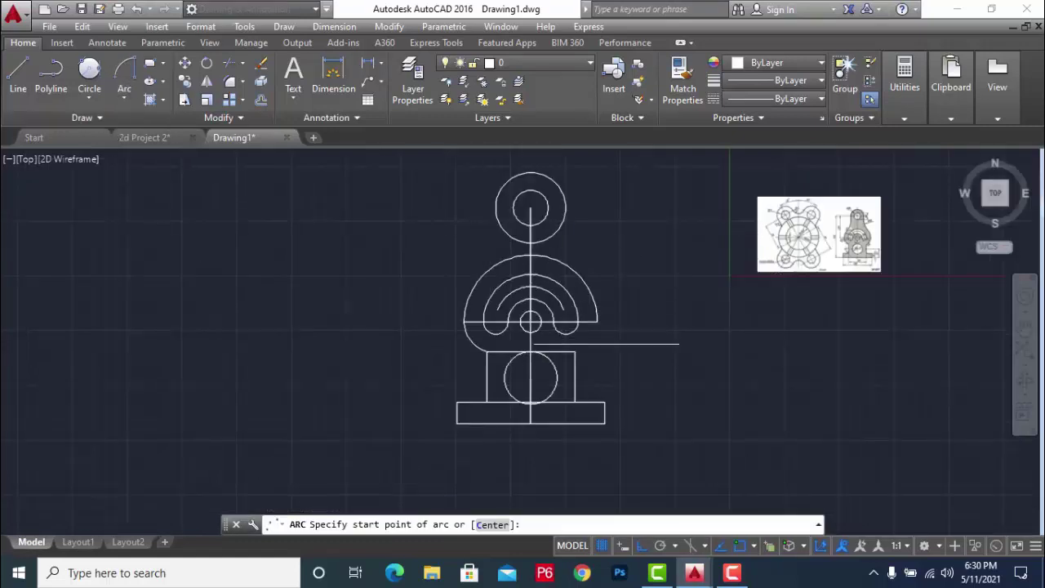
scroll(605, 344, up, 4)
click(563, 257)
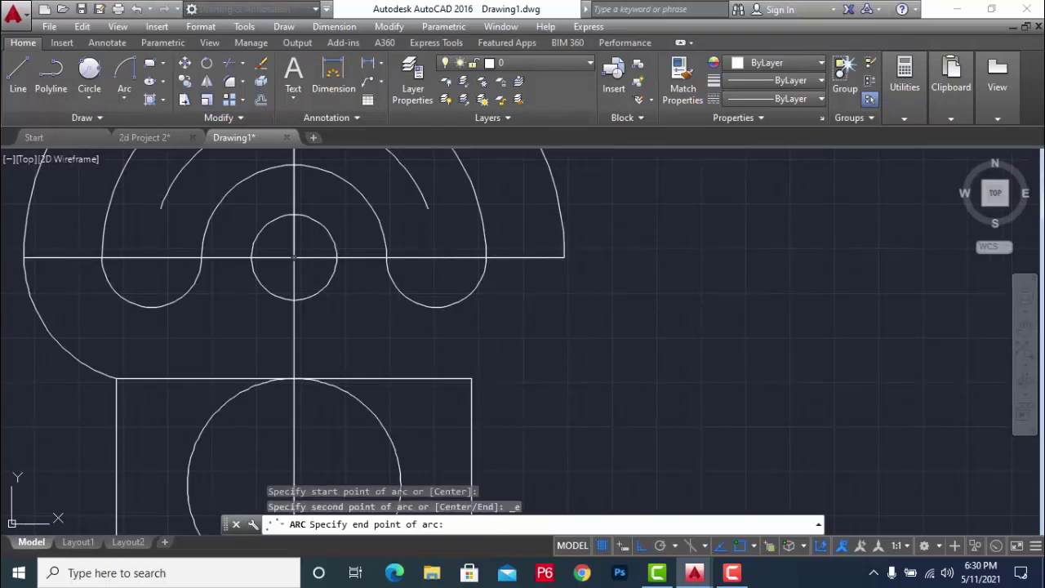
click(471, 378)
text(36)
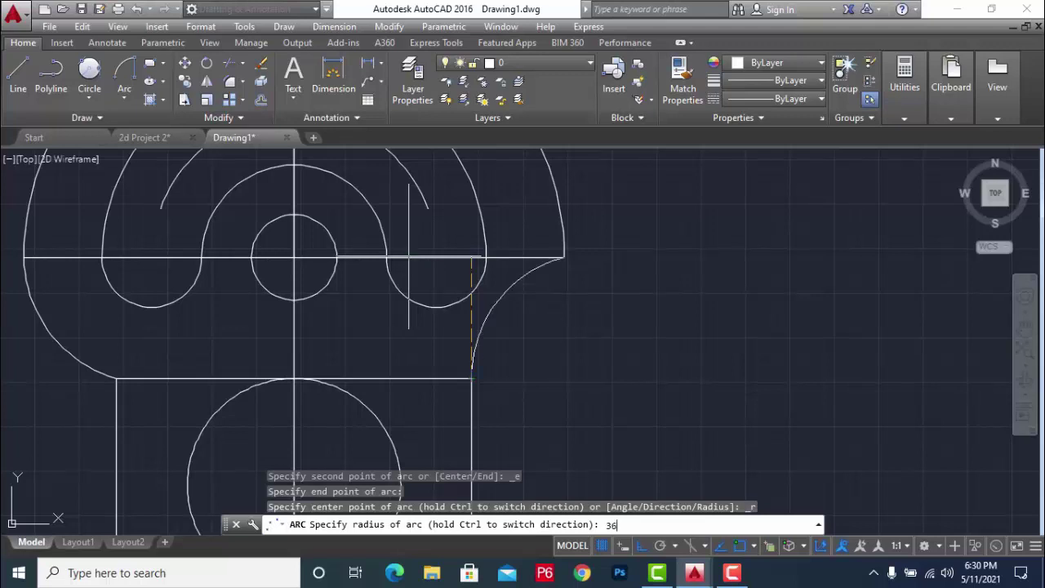
key(Return)
key(Escape)
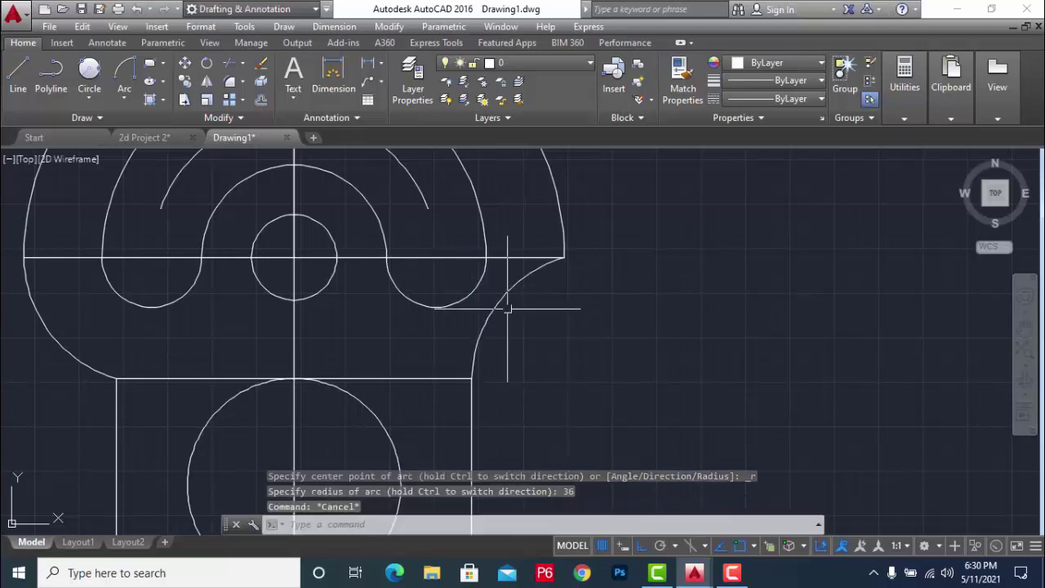
click(505, 303)
key(Delete)
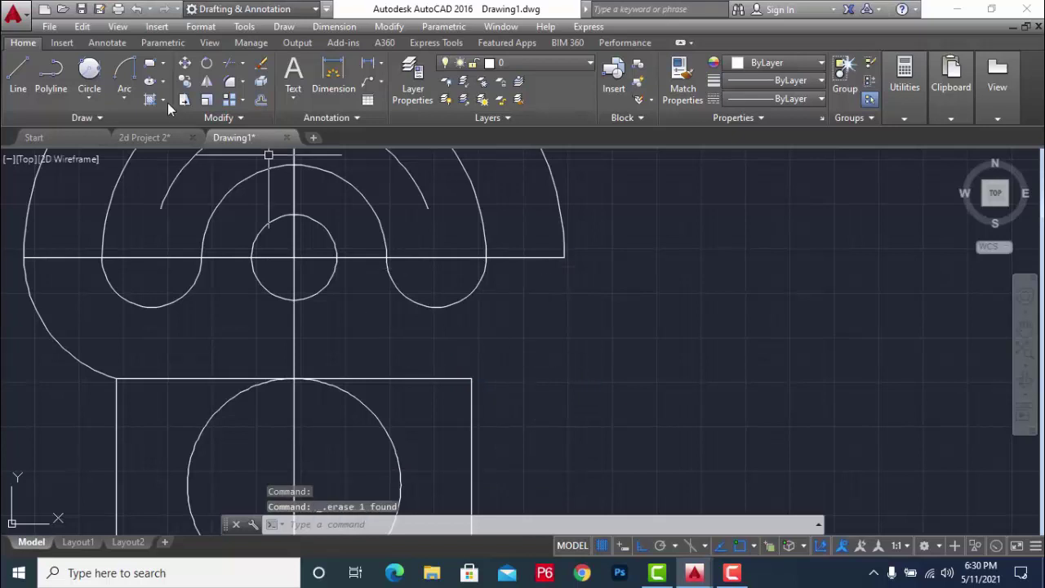
- Redraw the radius-36 arc from the box's top-right corner to the semicircle's right end
click(125, 78)
click(471, 378)
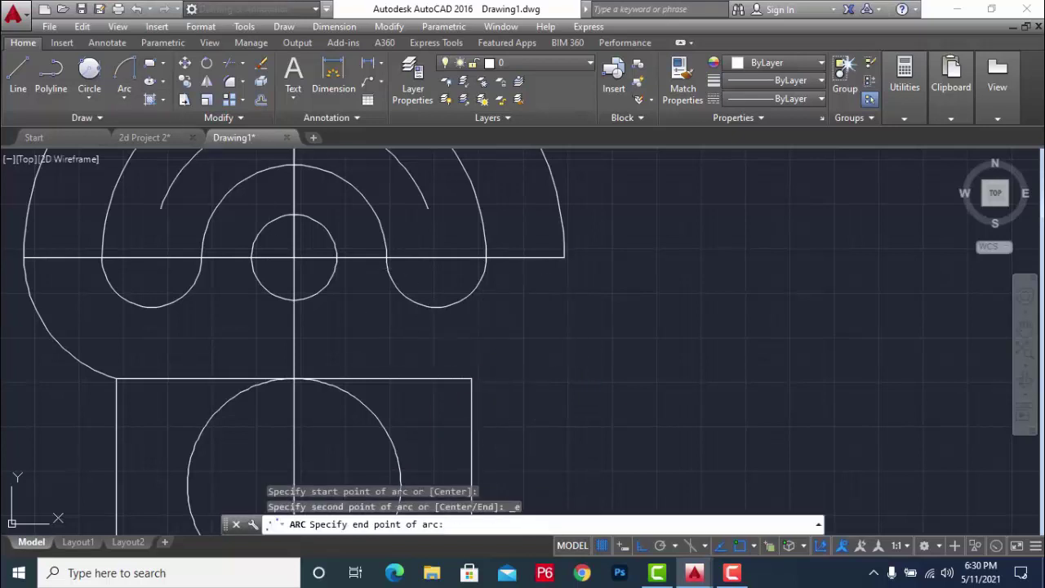
click(564, 258)
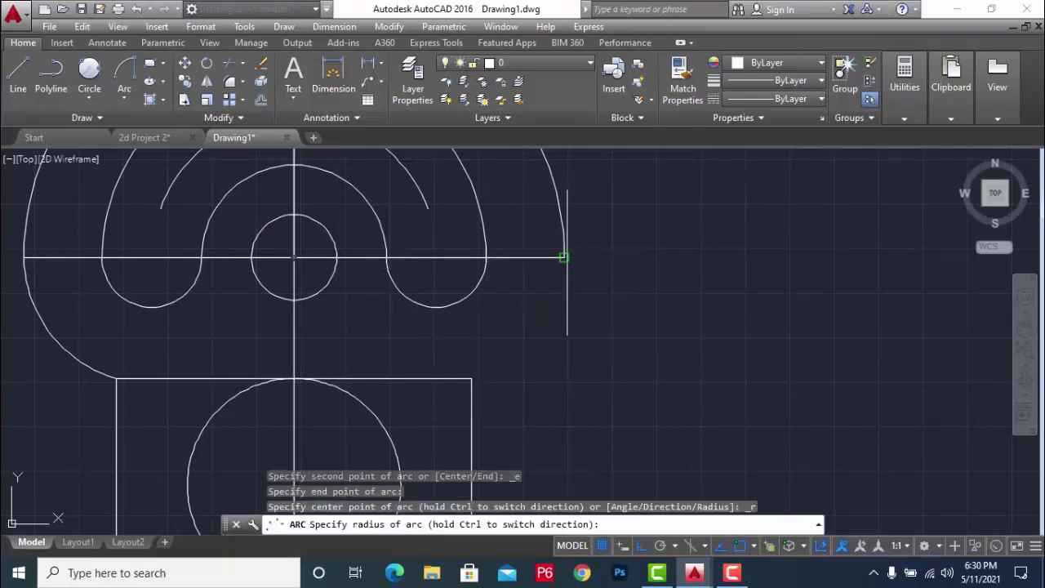
text(36)
key(Return)
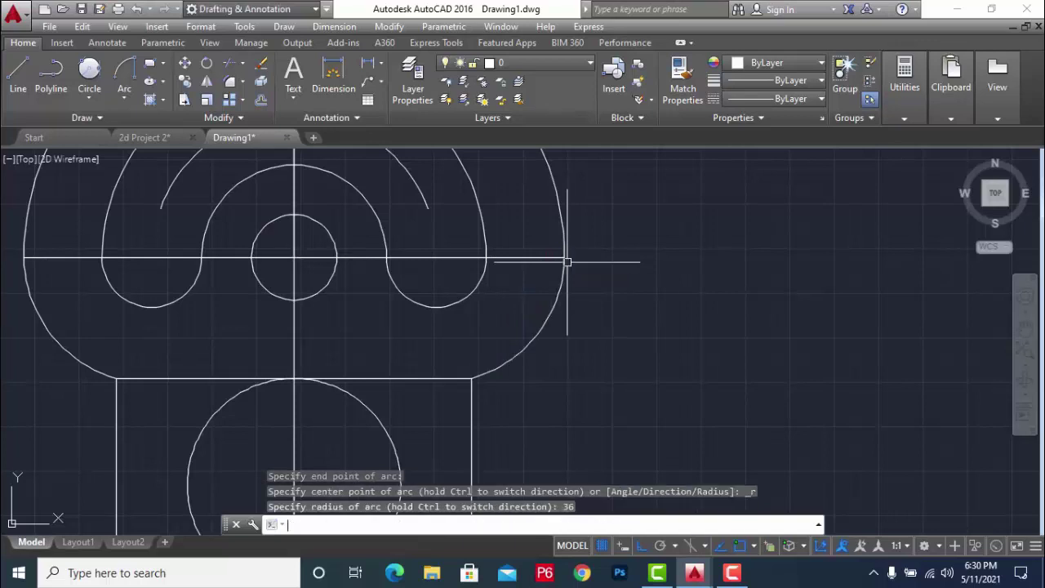
scroll(724, 373, down, 2)
scroll(728, 357, down, 3)
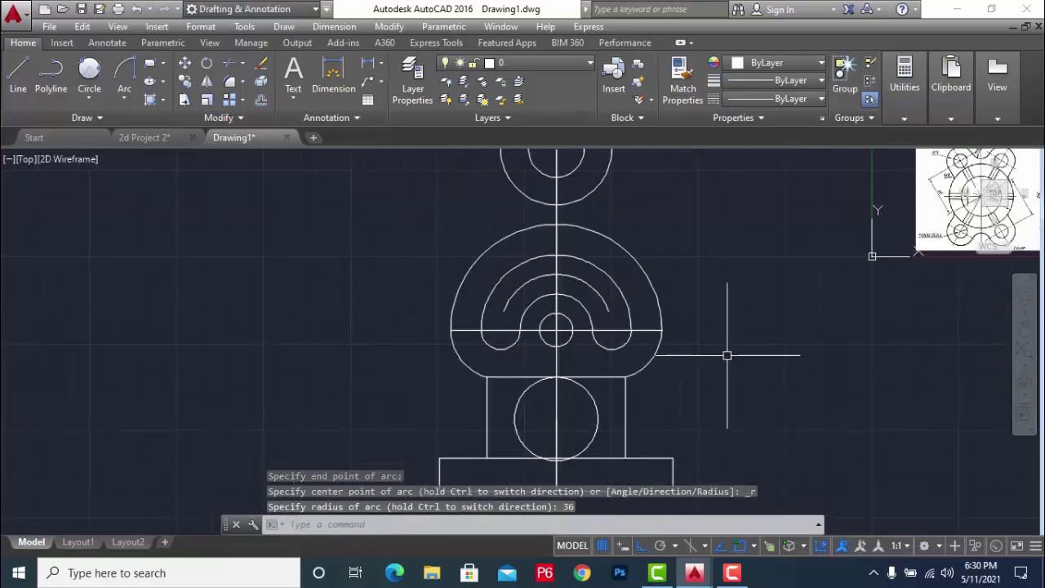
scroll(728, 357, down, 1)
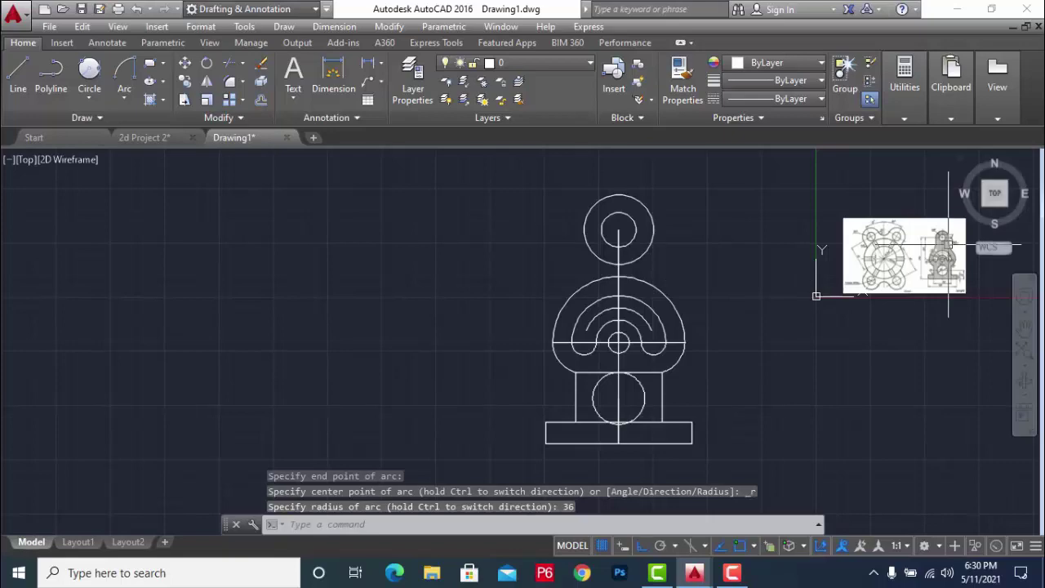
scroll(708, 327, up, 2)
scroll(526, 294, down, 2)
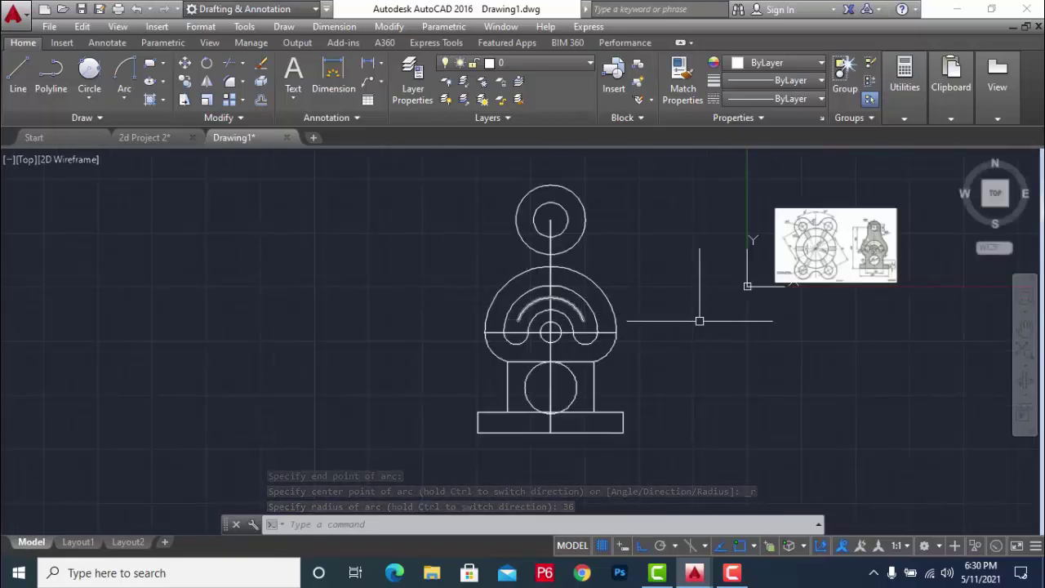
scroll(825, 260, up, 4)
scroll(825, 260, up, 4)
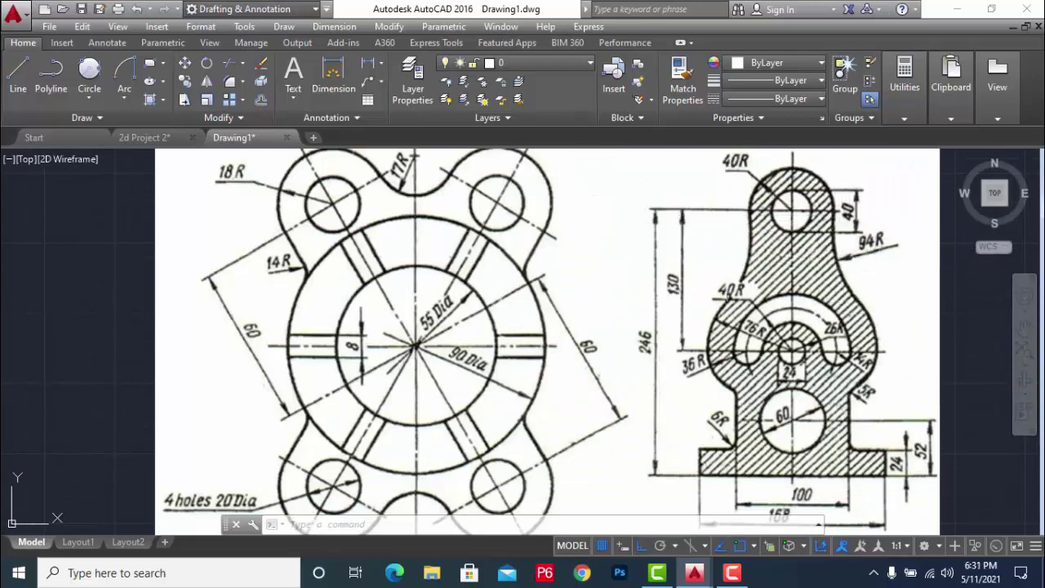
scroll(841, 291, down, 5)
key(Escape)
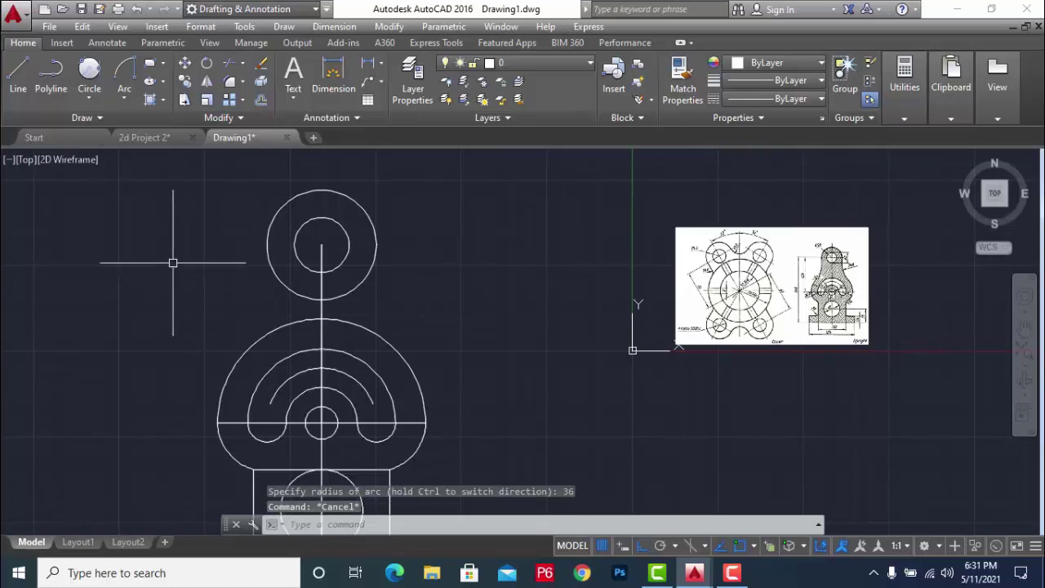
key(Escape)
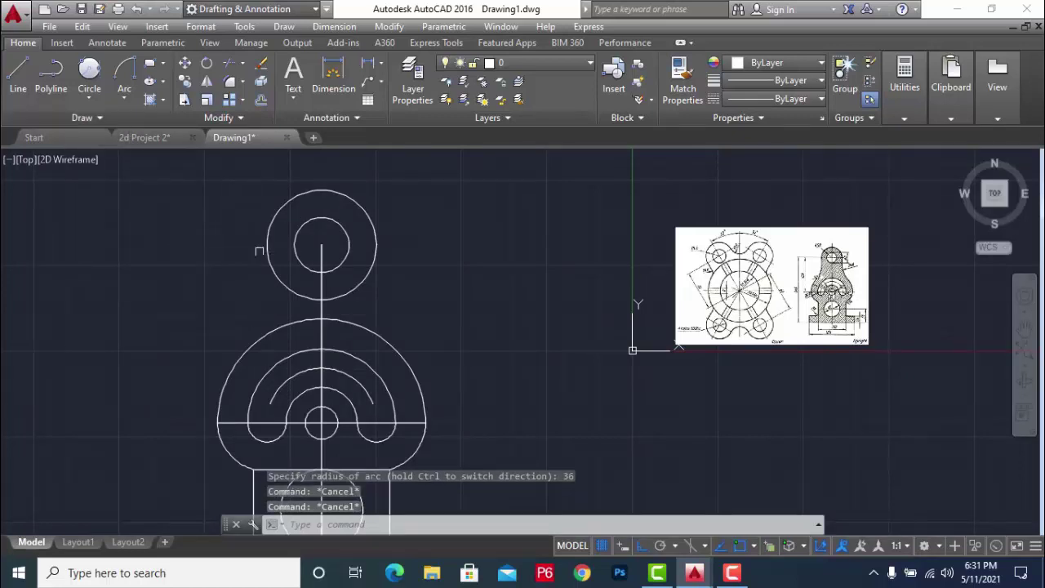
- Check the large outer arc and bring up the Circle drawing methods
click(243, 354)
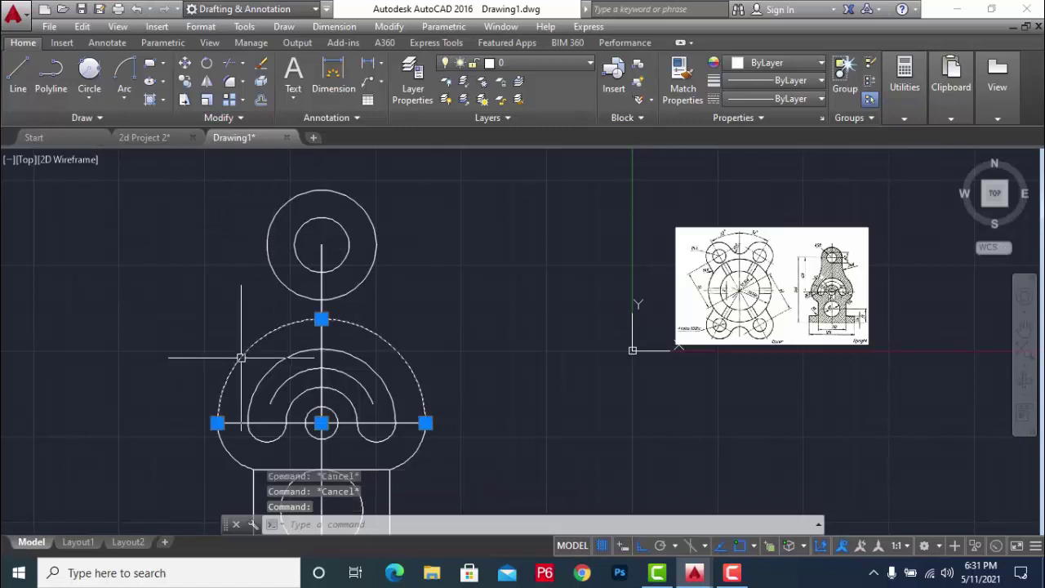
key(Escape)
scroll(817, 253, up, 7)
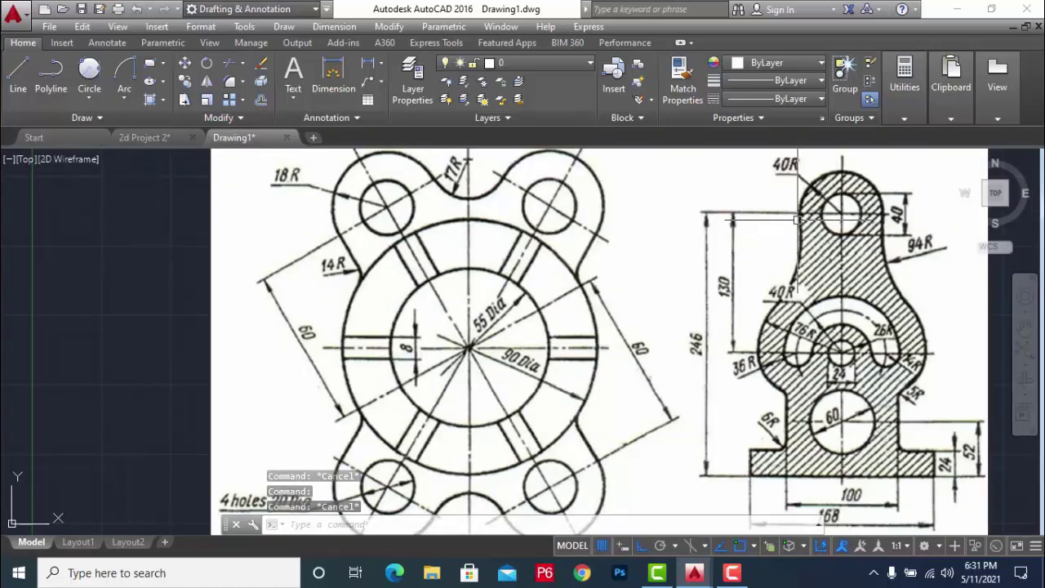
scroll(824, 289, down, 8)
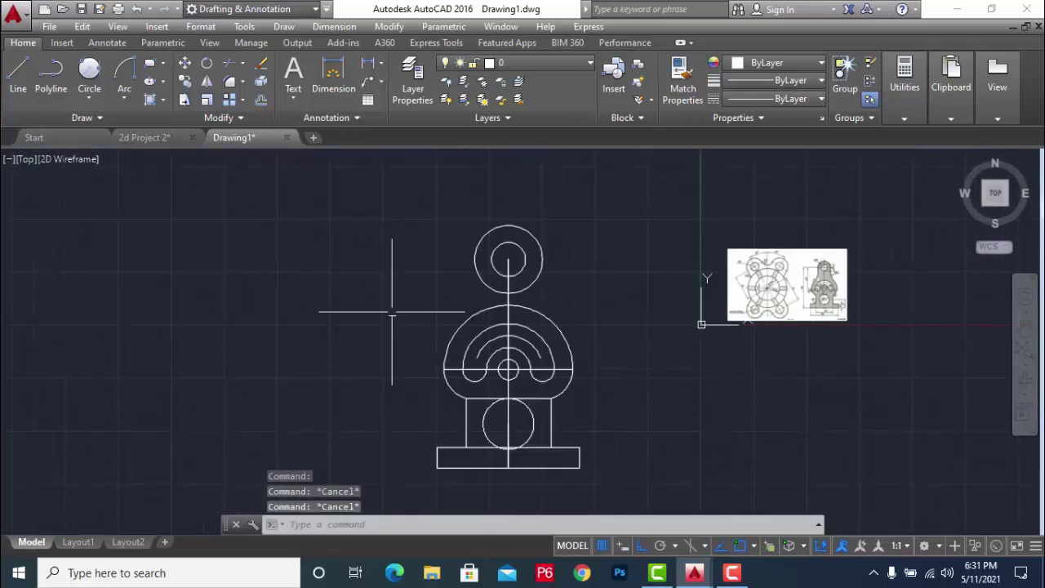
scroll(394, 305, up, 2)
click(94, 99)
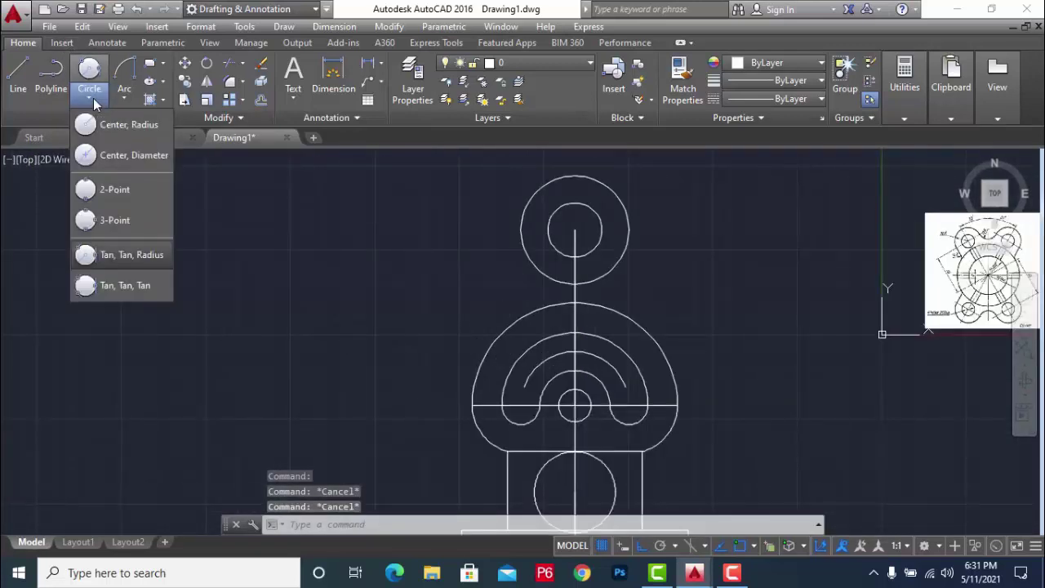
- Draw a radius-94 Tan, Tan, Radius circle touching the top circle and the large outer arc
click(134, 255)
click(519, 229)
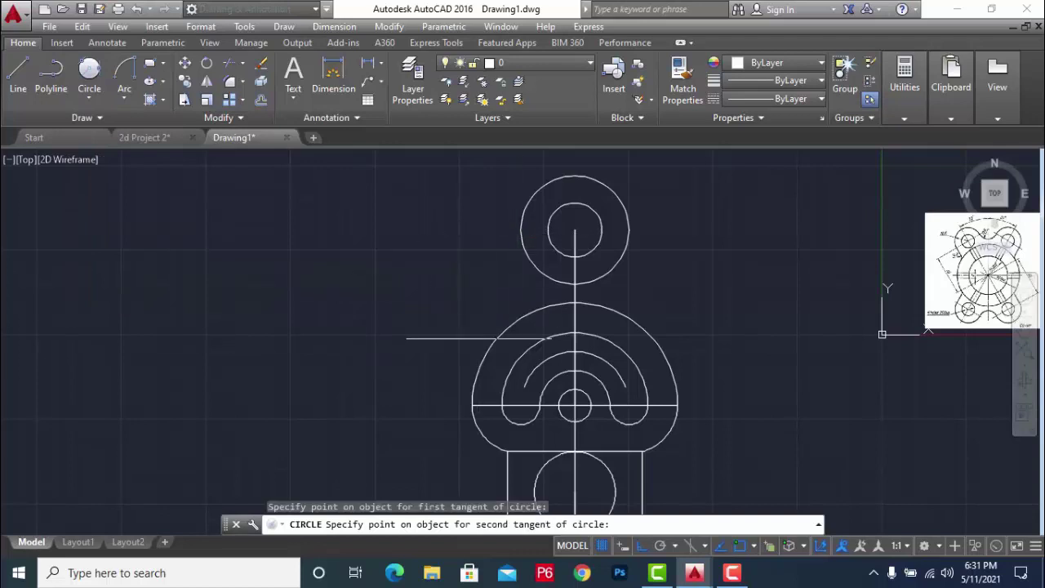
click(490, 341)
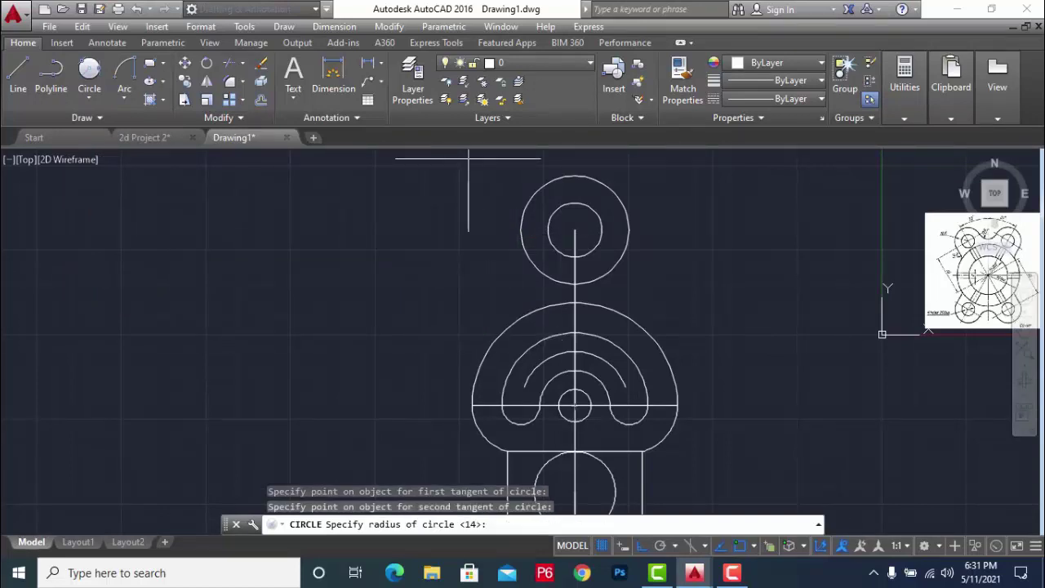
text(94)
key(Return)
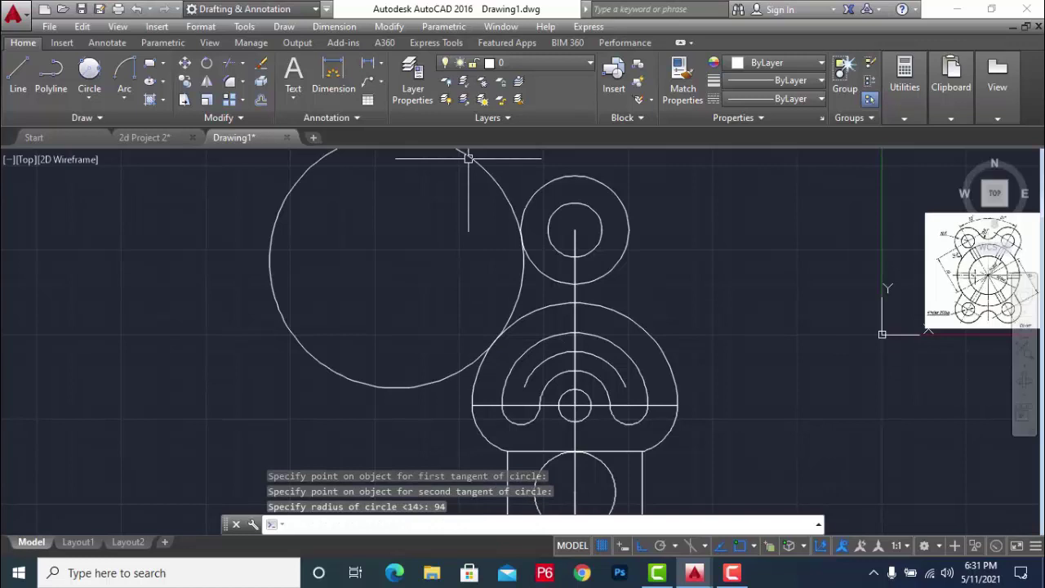
scroll(460, 380, down, 3)
scroll(481, 330, up, 3)
key(Escape)
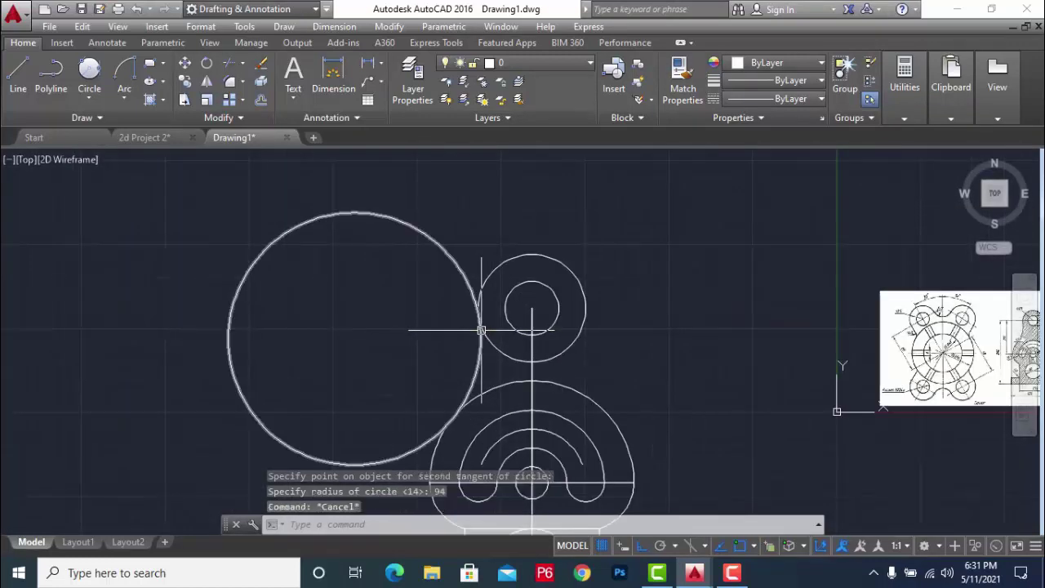
scroll(498, 254, down, 2)
key(Escape)
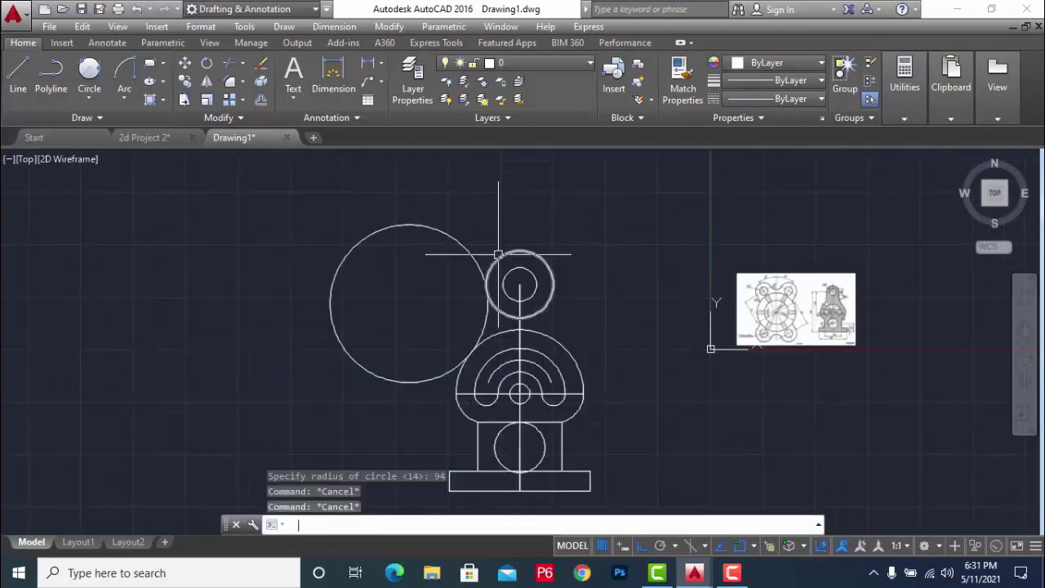
key(Escape)
text(TR)
- Trim the radius-94 circle down to the connecting tangent arc
key(Return)
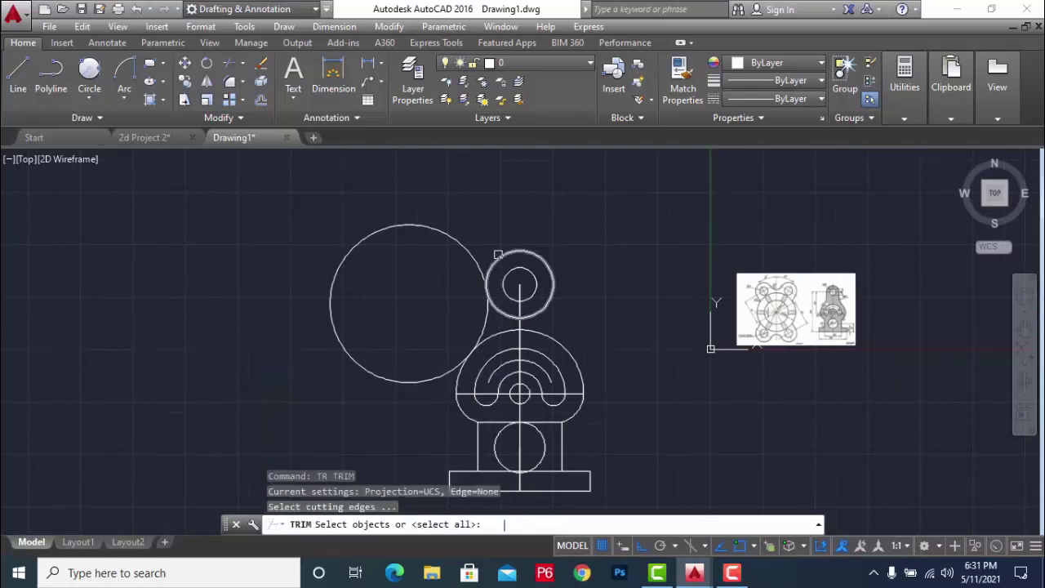
key(Return)
click(457, 242)
key(Escape)
scroll(501, 324, up, 2)
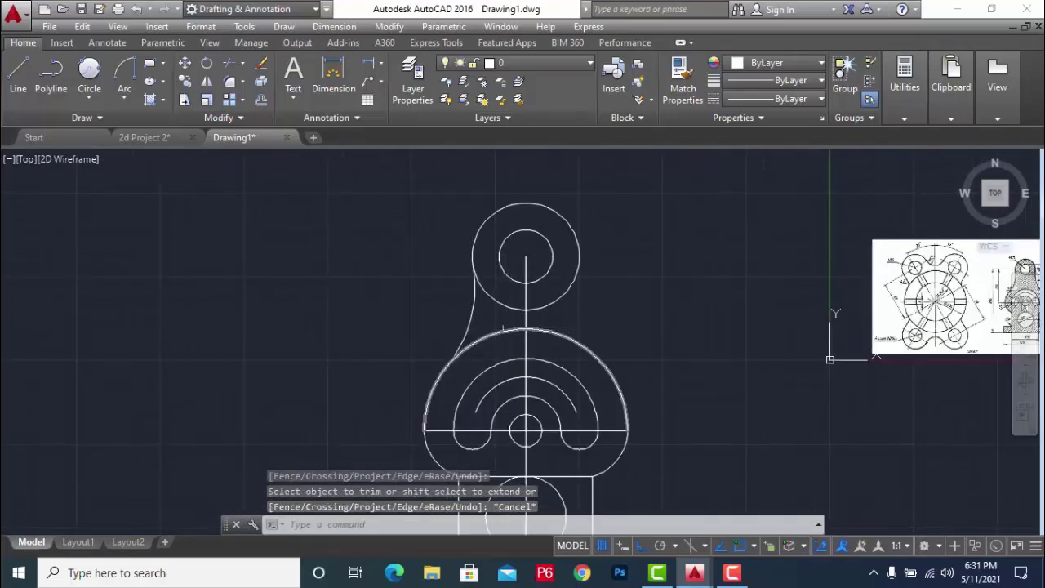
click(459, 351)
click(430, 315)
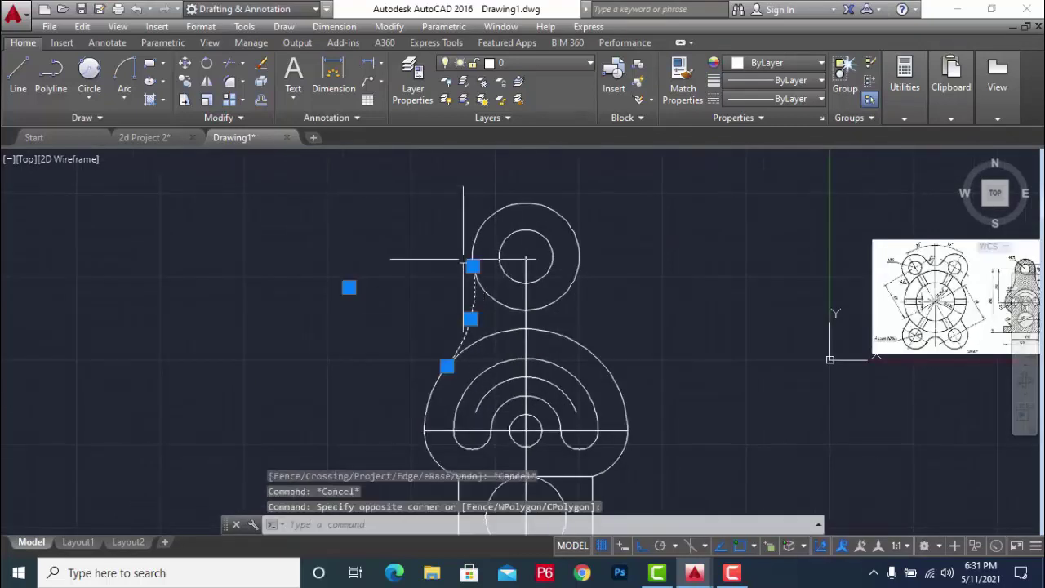
key(Escape)
key(Escape)
- Mirror the left R94 tangent arc across the top circle's vertical centreline, keeping the original
text(m)
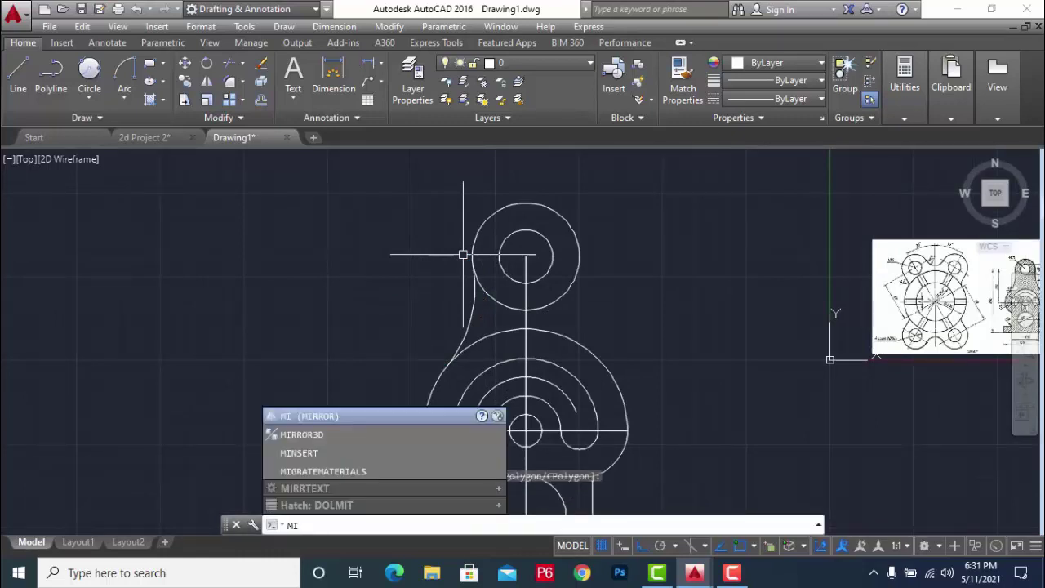
key(Return)
click(472, 320)
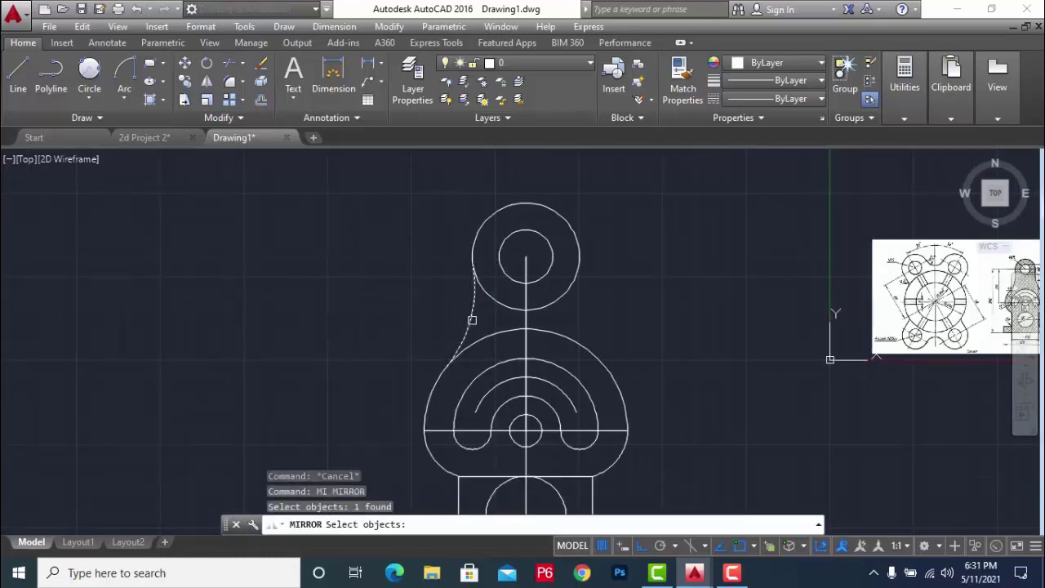
key(Return)
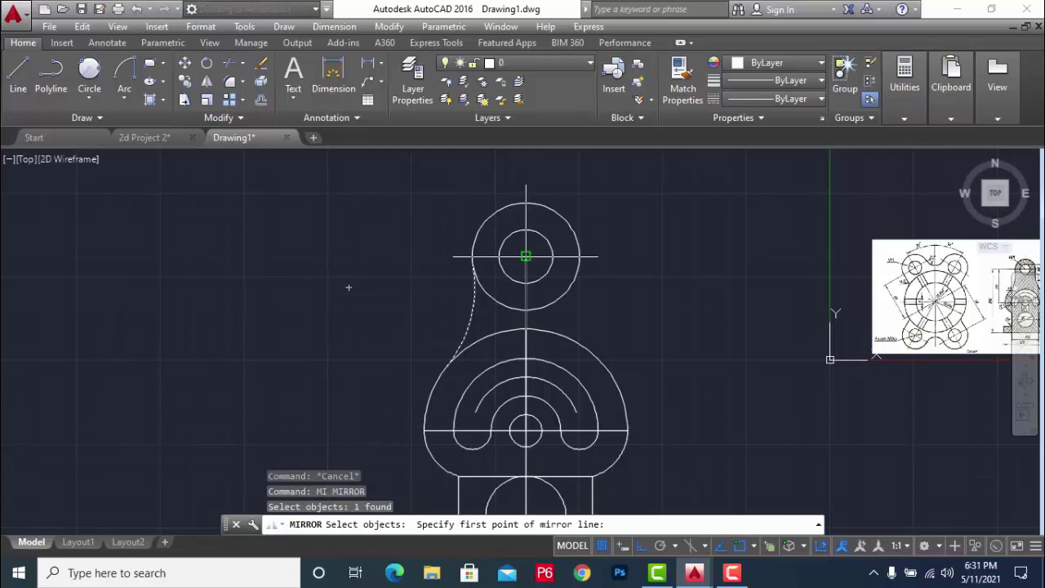
click(526, 256)
scroll(522, 327, down, 4)
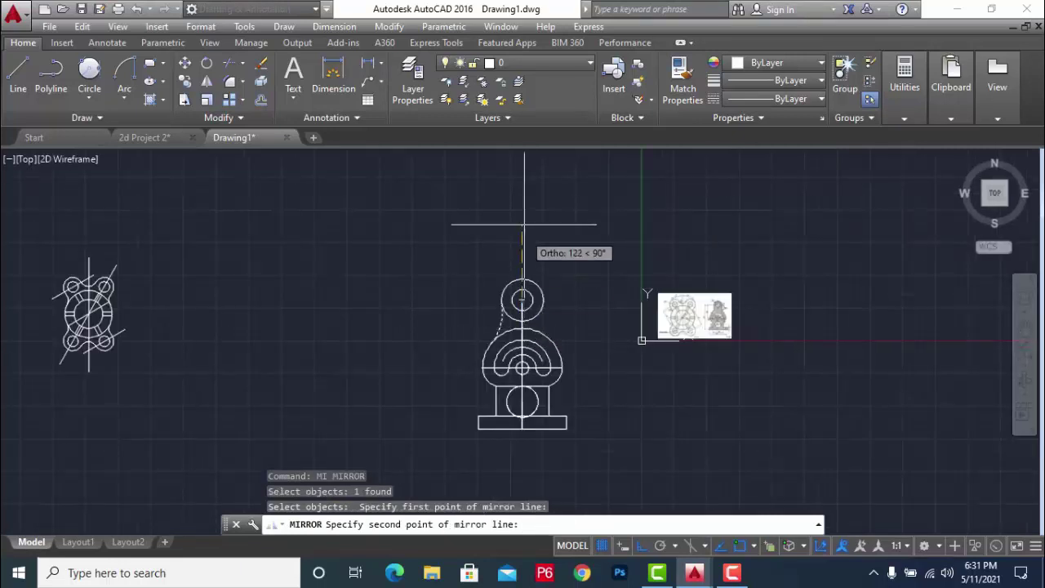
click(530, 184)
key(Return)
scroll(541, 245, up, 4)
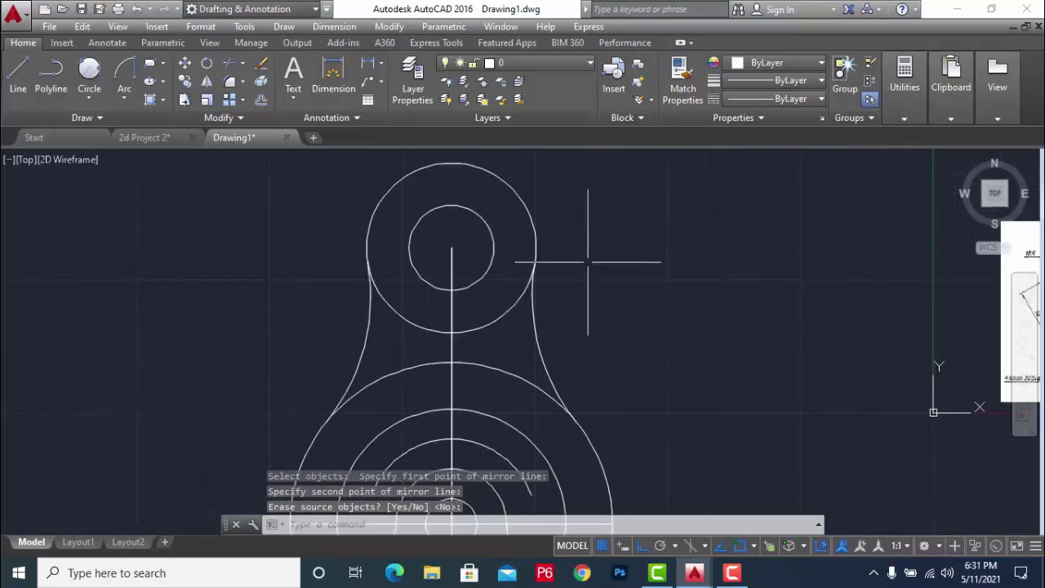
scroll(584, 253, down, 1)
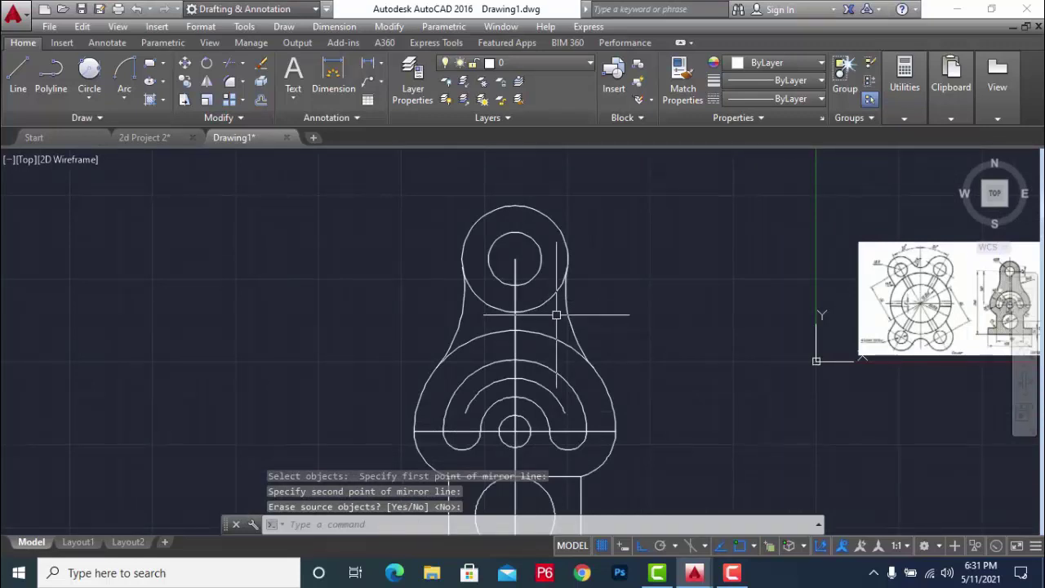
key(Escape)
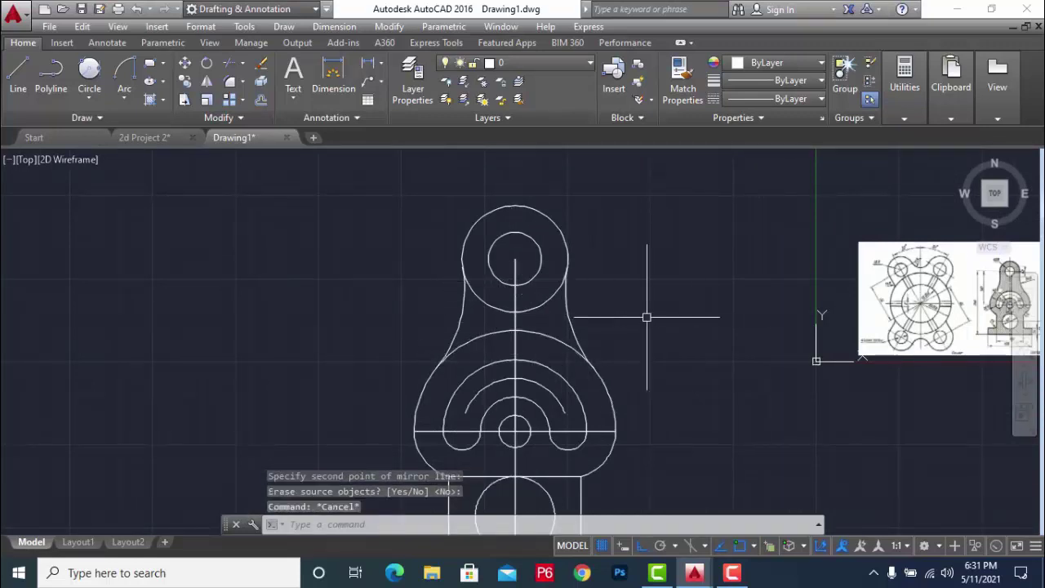
middle_drag(637, 313, 507, 313)
scroll(908, 278, up, 4)
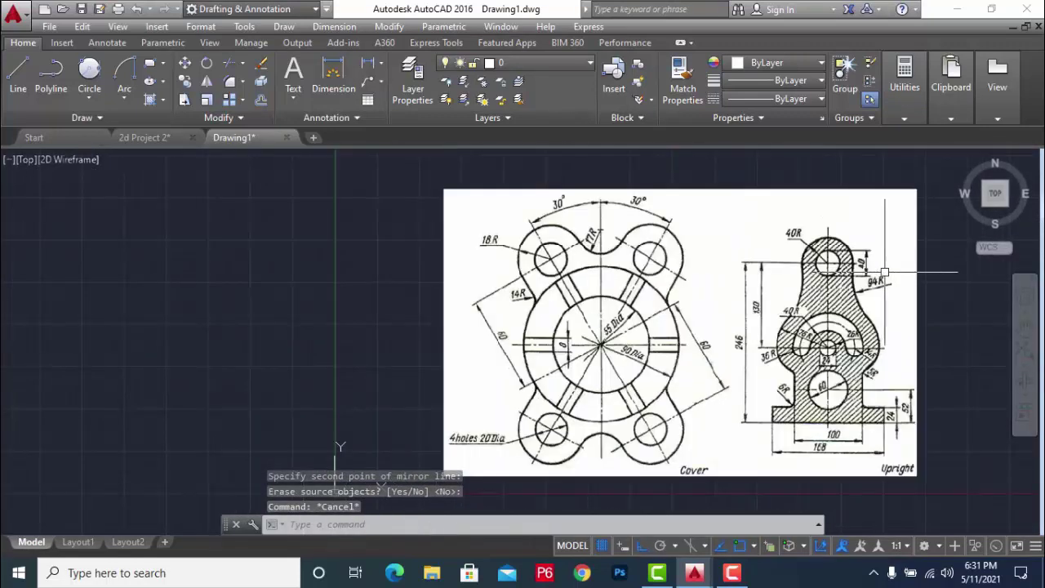
key(Escape)
key(Escape)
scroll(849, 282, down, 4)
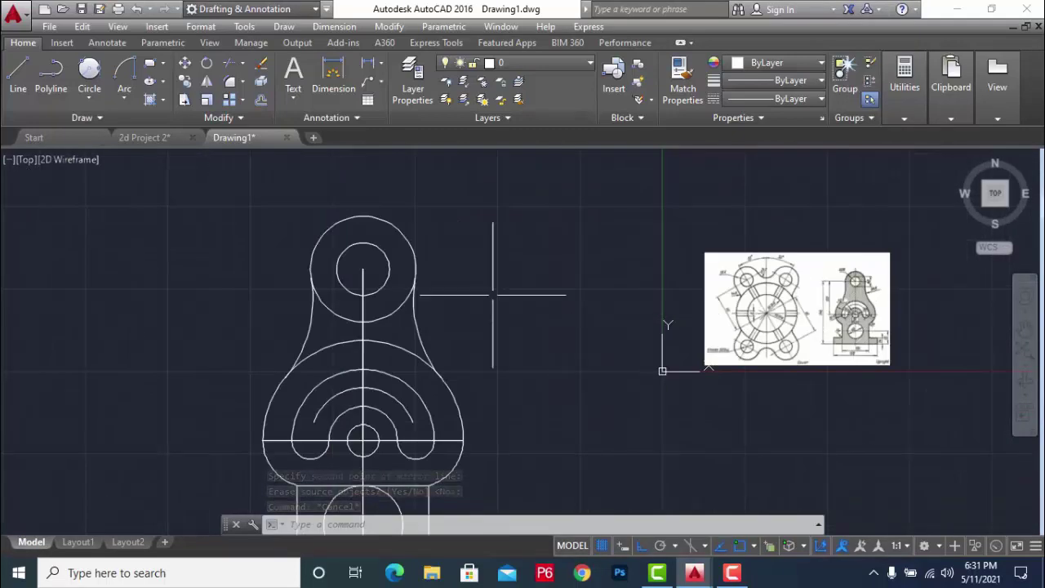
scroll(407, 326, up, 2)
- Trim away the top circle's lower portion and the large arc's excess between the tangent arcs
text(tr)
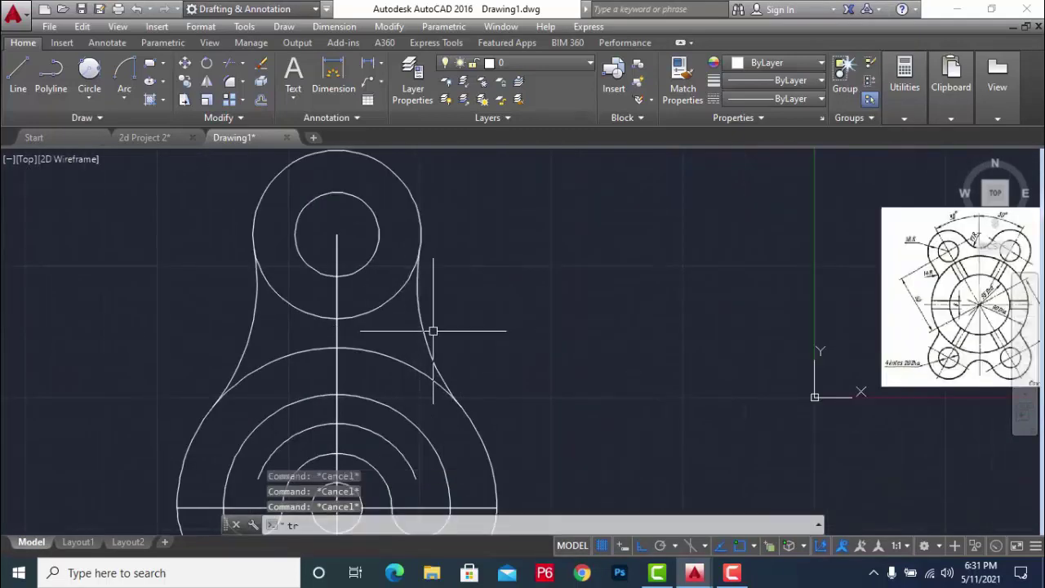
key(Return)
key(Return)
click(389, 303)
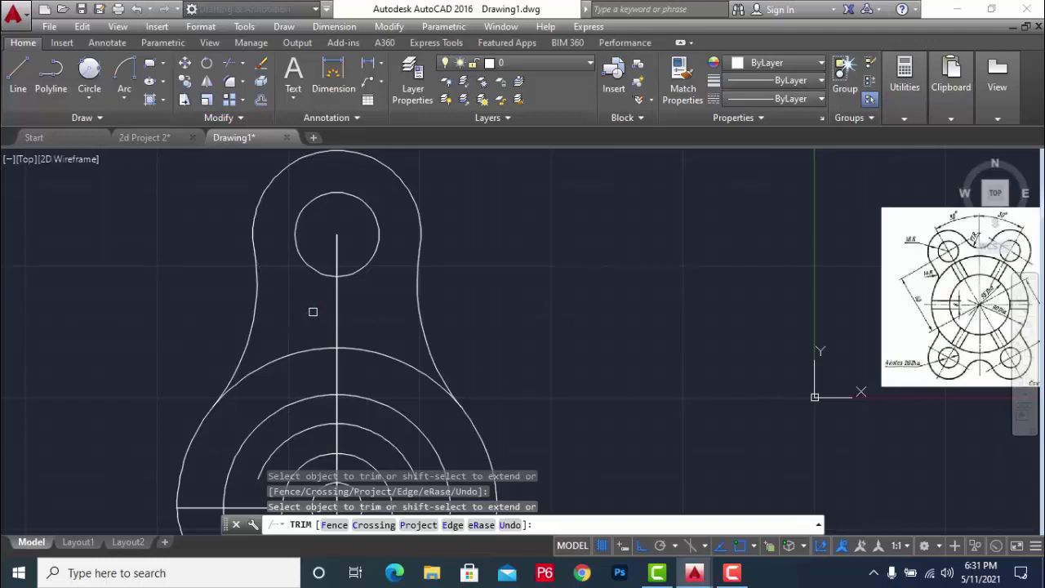
click(374, 250)
scroll(374, 250, down, 2)
click(381, 315)
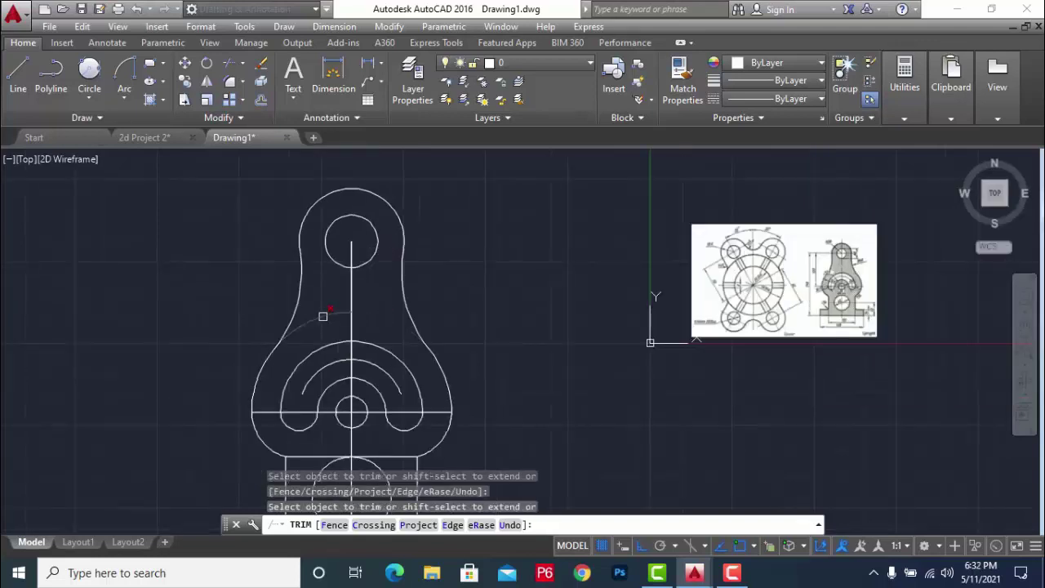
scroll(363, 290, down, 1)
scroll(369, 290, up, 1)
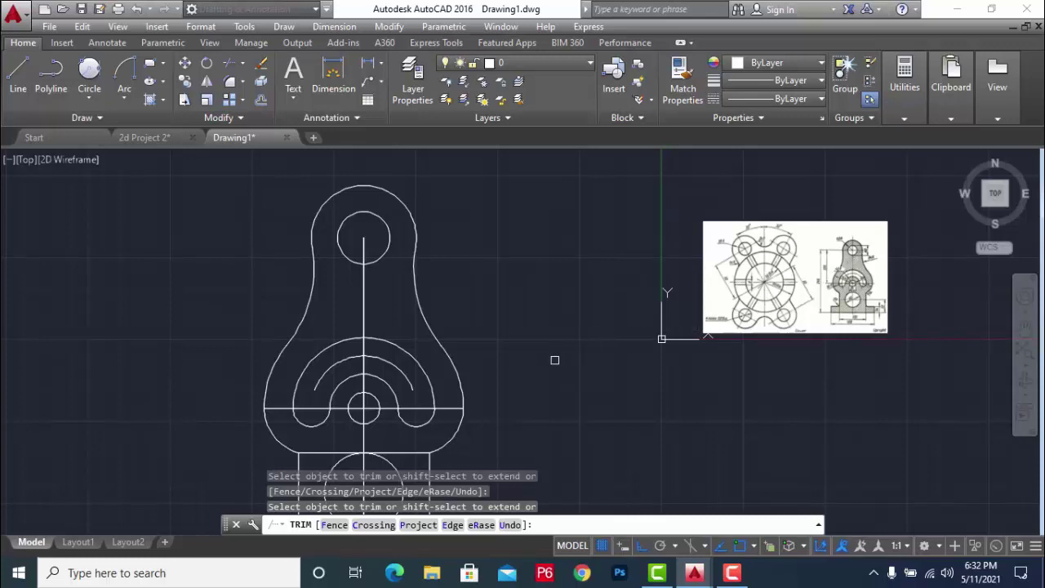
scroll(555, 269, down, 2)
click(733, 286)
scroll(733, 286, up, 4)
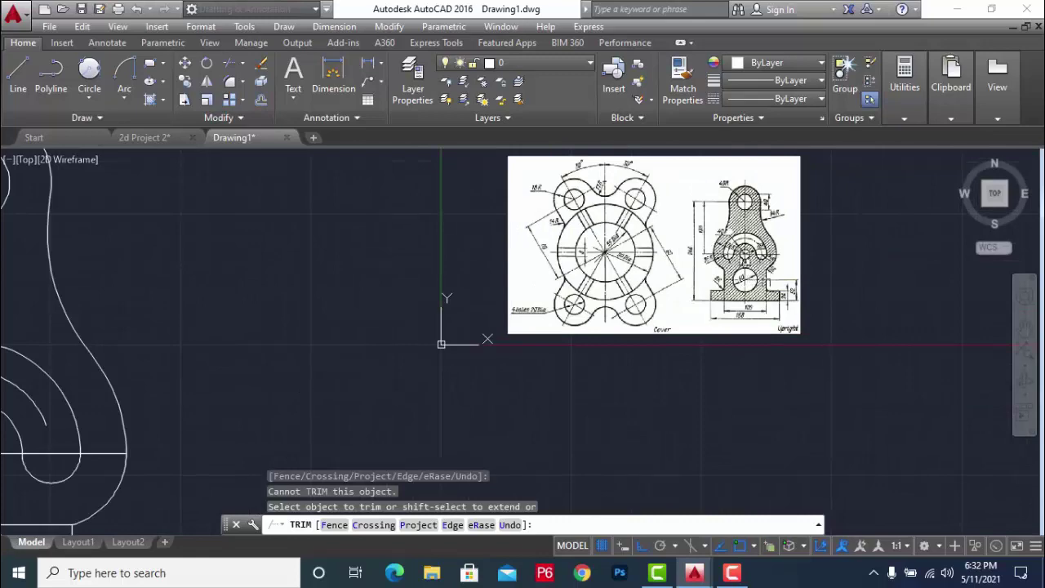
scroll(719, 286, down, 2)
scroll(719, 286, up, 5)
scroll(719, 286, up, 2)
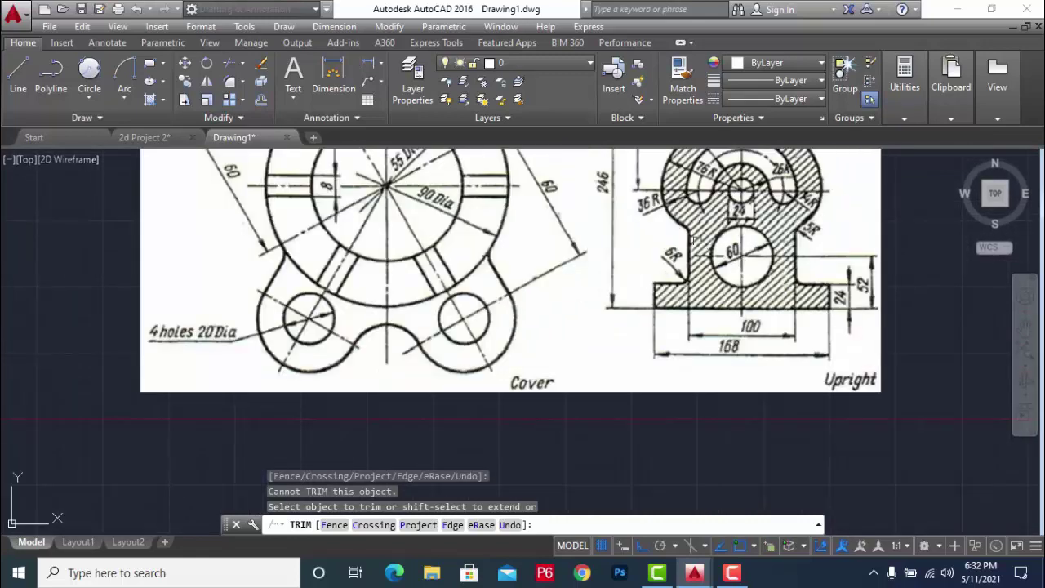
scroll(719, 285, up, 2)
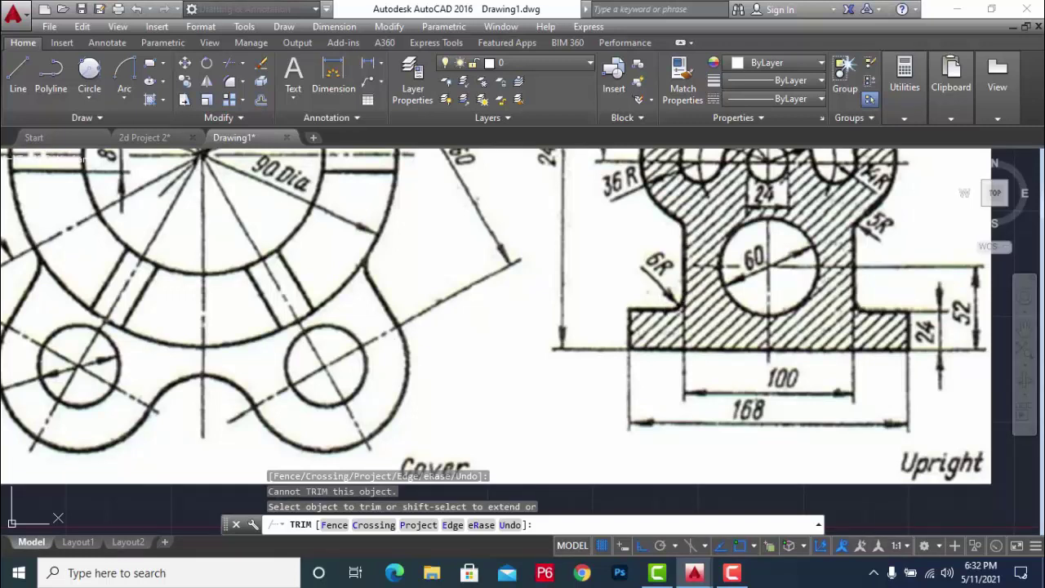
scroll(809, 278, down, 2)
scroll(808, 278, down, 2)
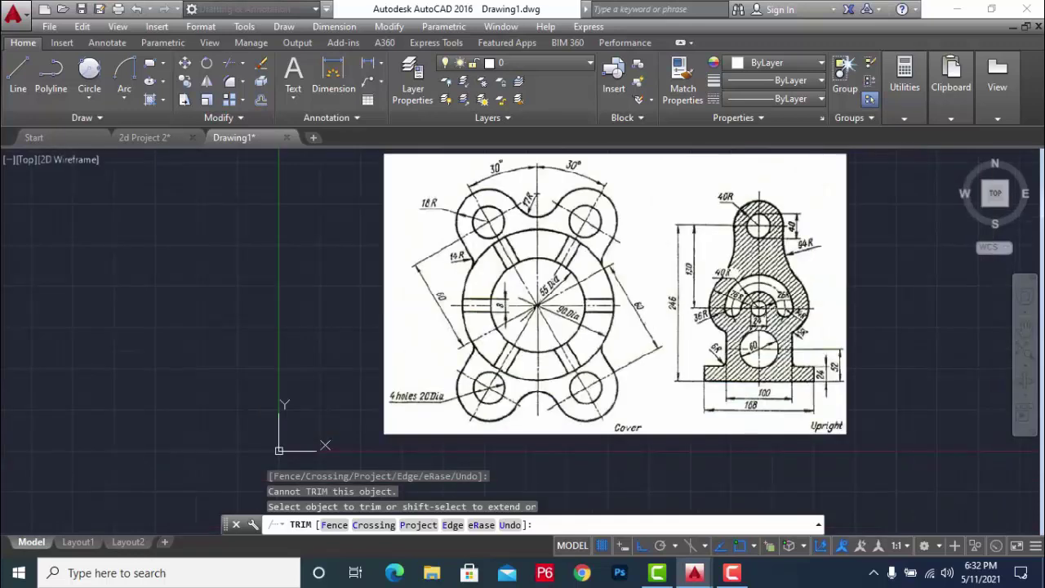
scroll(809, 278, up, 2)
scroll(809, 278, down, 8)
key(Escape)
- Delete the stray horizontal line inside the base
scroll(497, 433, up, 4)
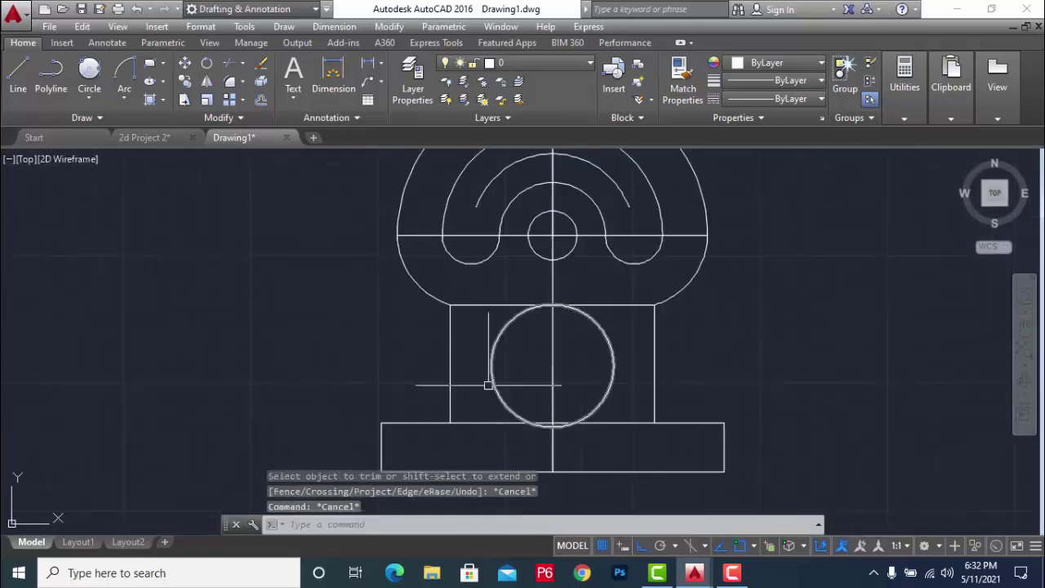
click(482, 305)
key(Delete)
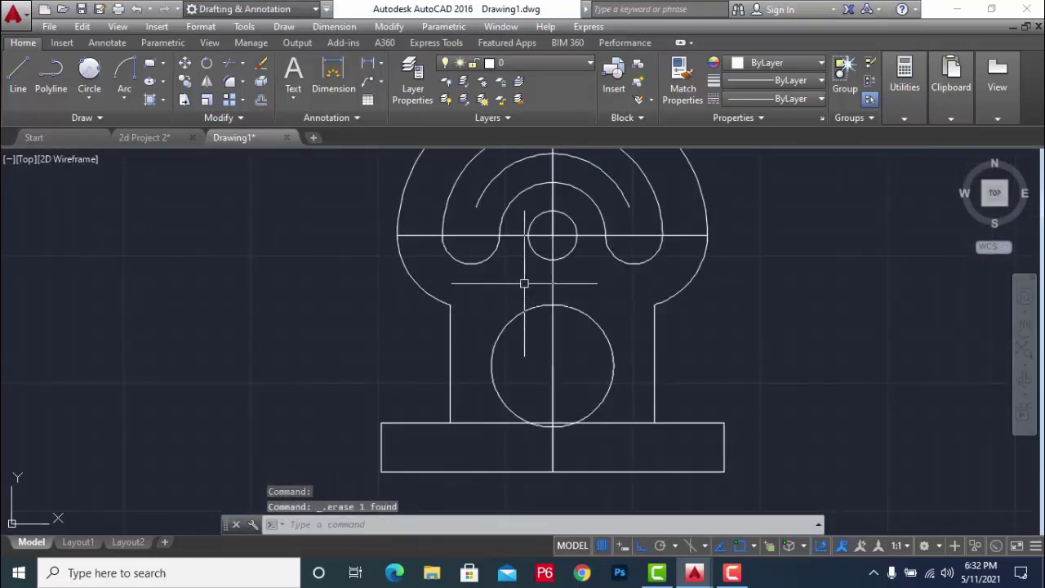
click(516, 423)
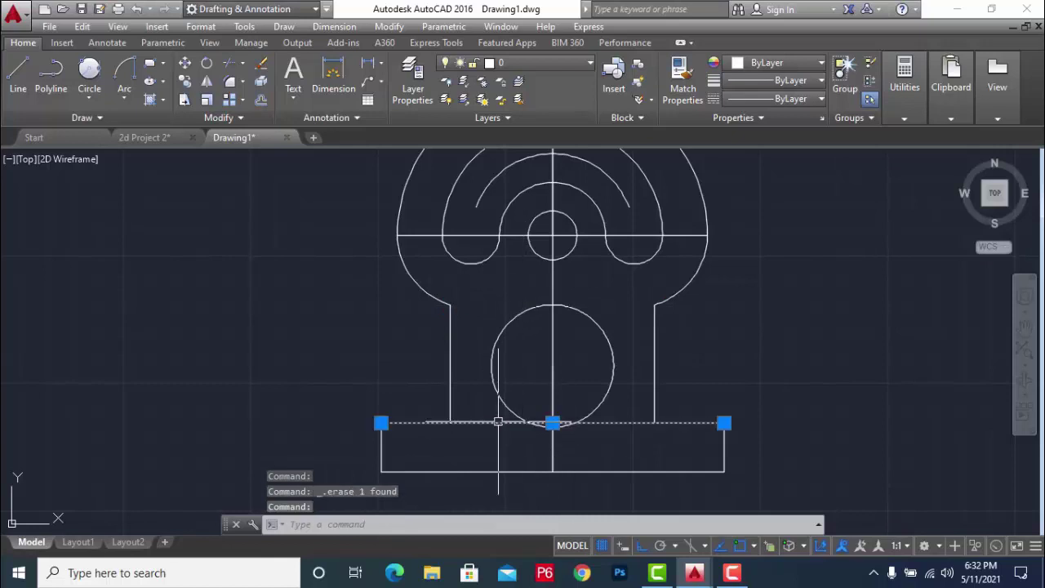
key(Escape)
- Trim the base's top edge between the upright sides and delete the leftover segment under the circle
key(Escape)
key(Escape)
text(tr)
key(Return)
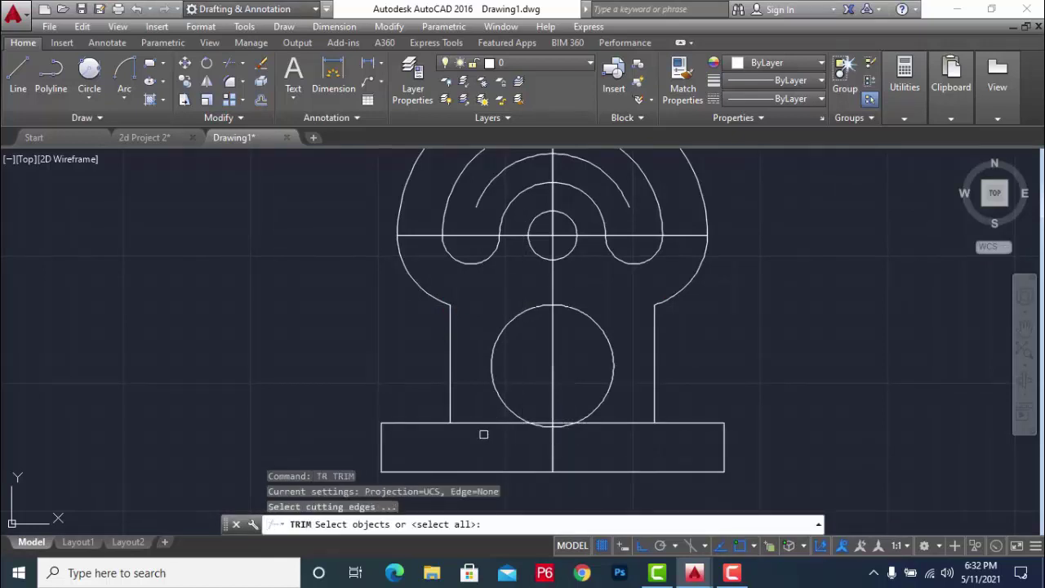
key(Return)
click(480, 423)
click(629, 423)
key(Escape)
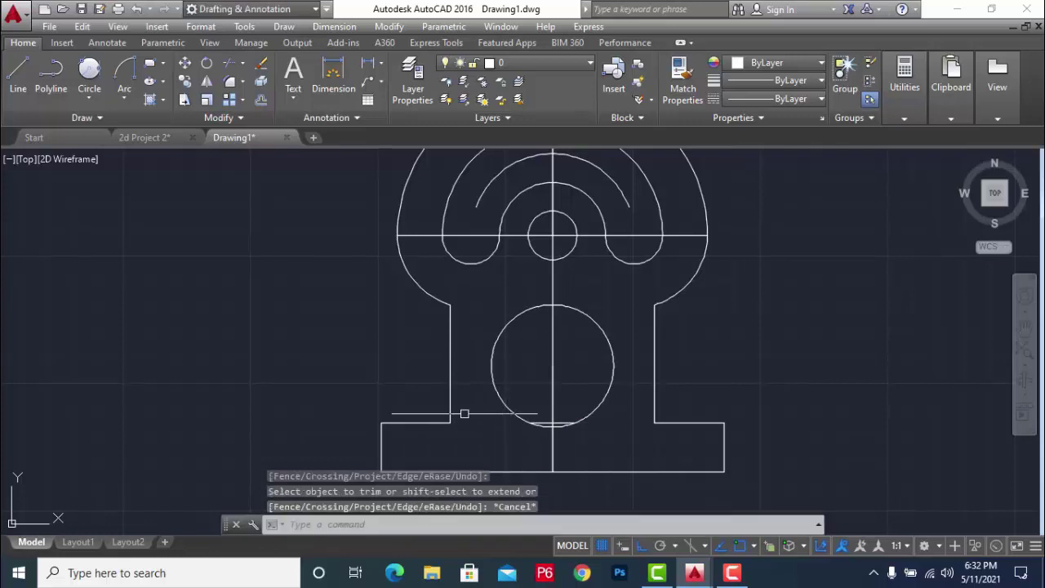
click(466, 415)
click(614, 436)
key(Delete)
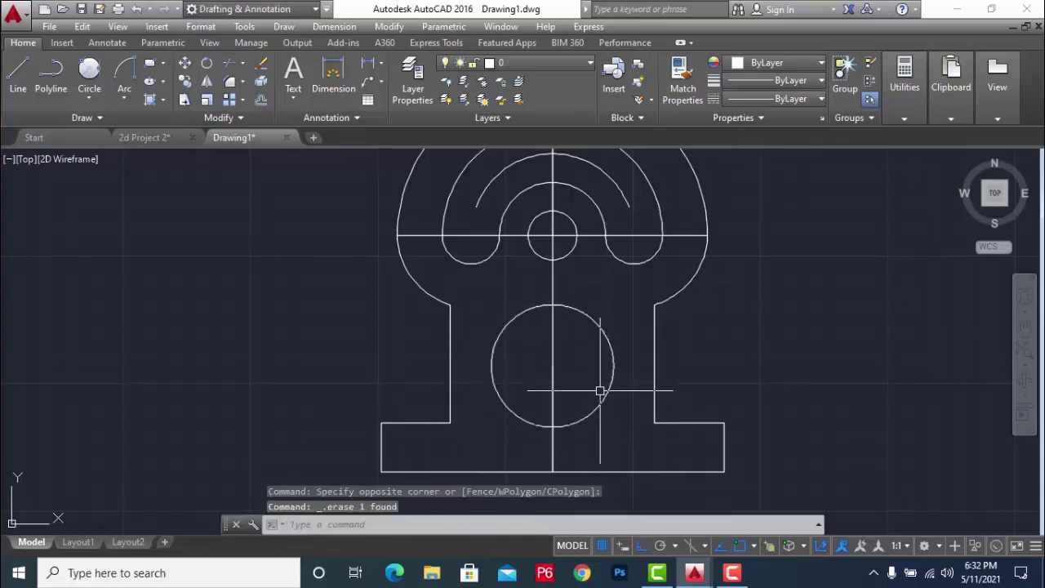
key(Escape)
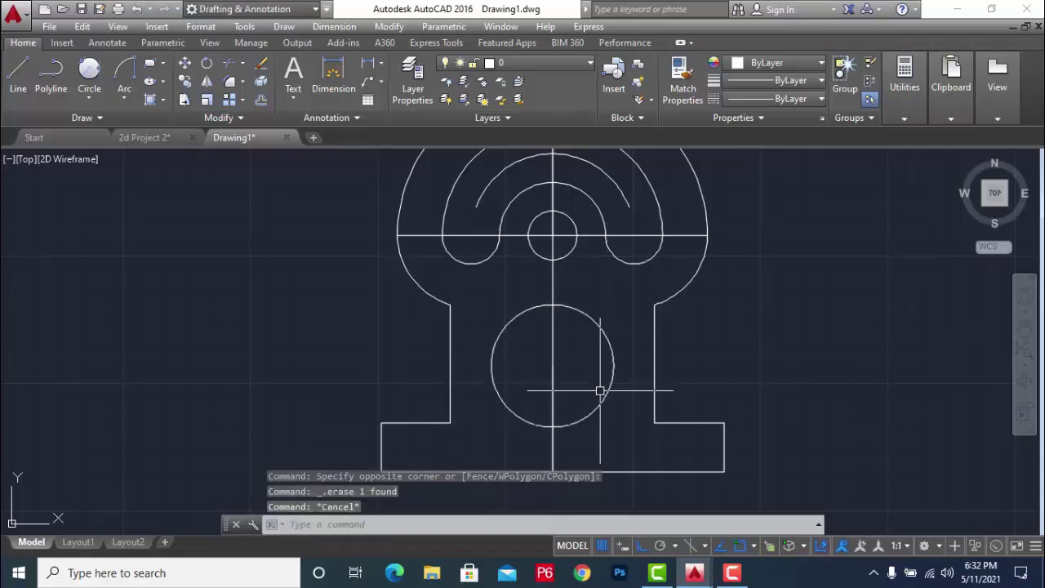
- Fillet both corners where the upright sides meet the base at radius 6
text(f)
key(Return)
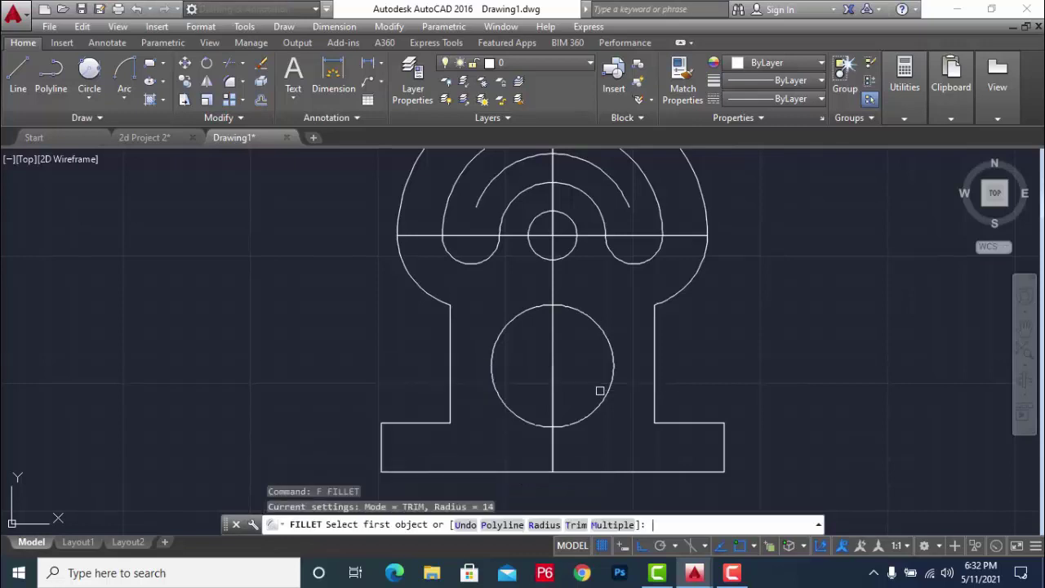
click(537, 528)
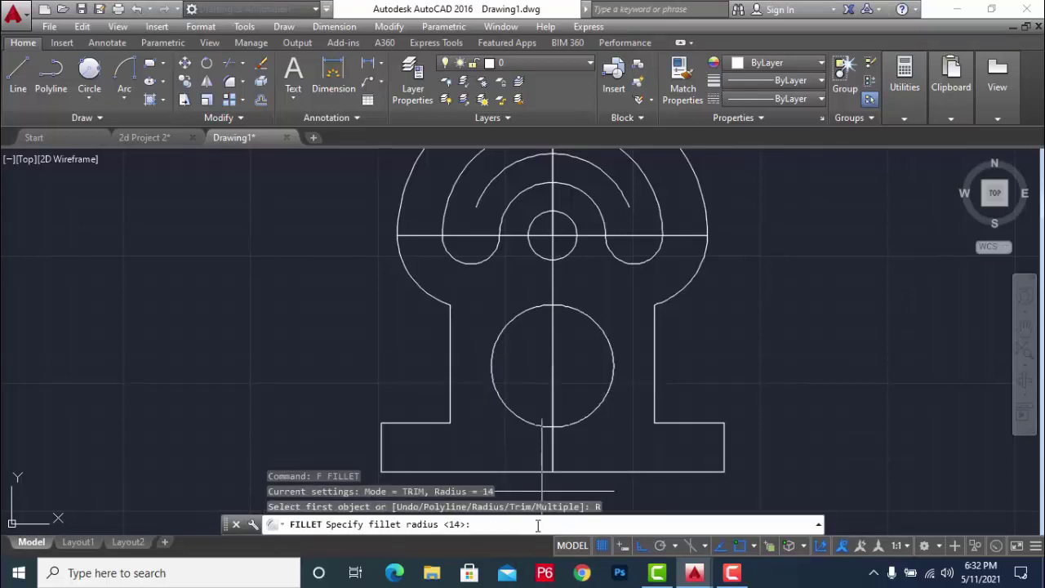
text(6)
key(Return)
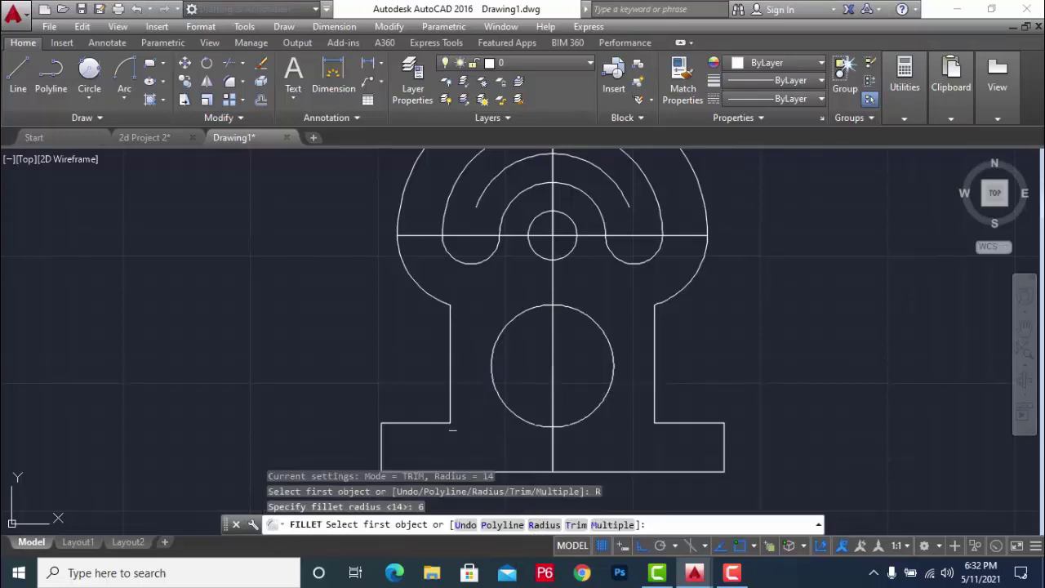
click(434, 422)
click(449, 401)
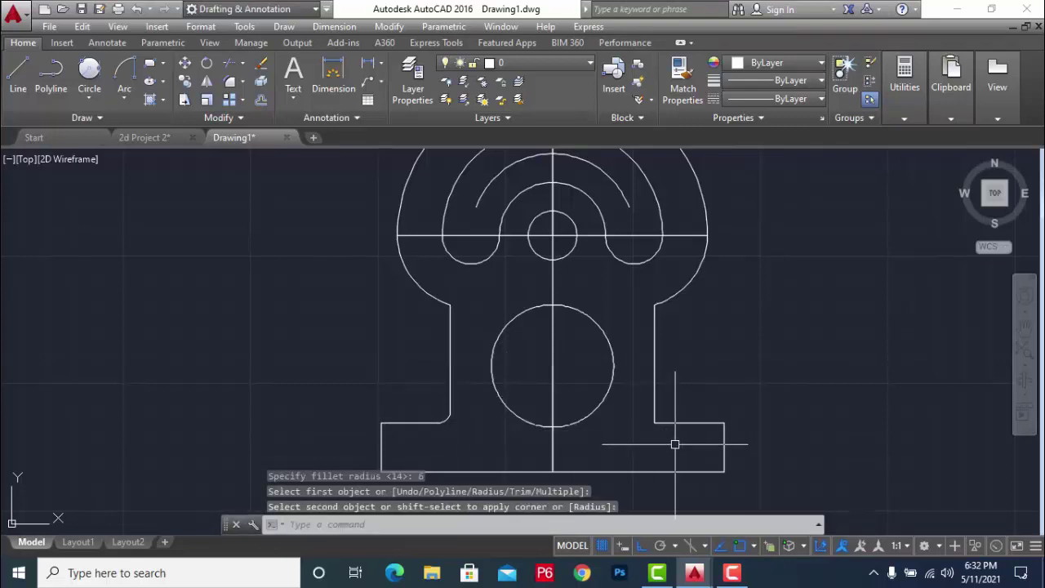
key(Return)
click(670, 423)
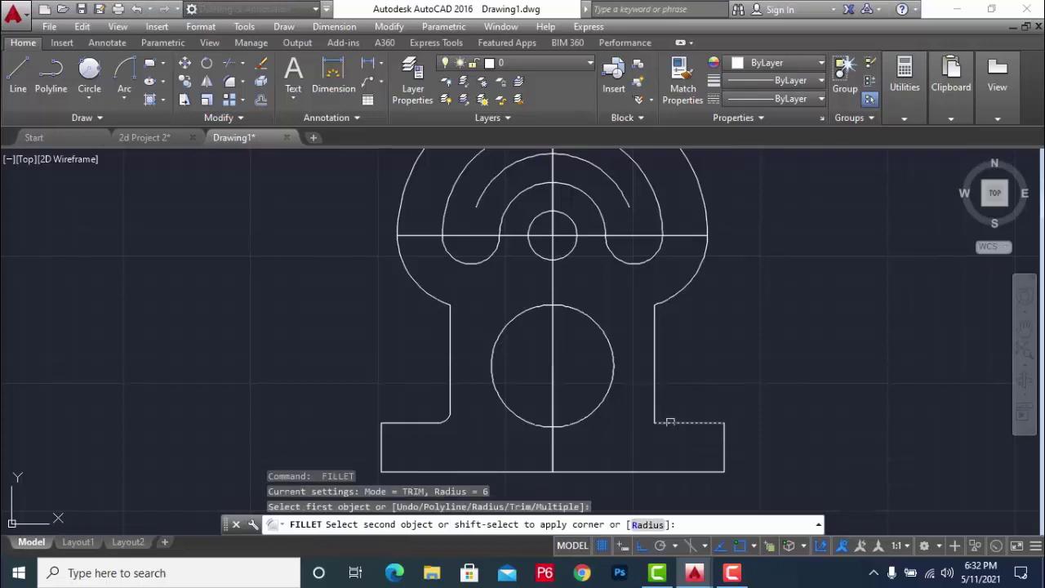
click(656, 404)
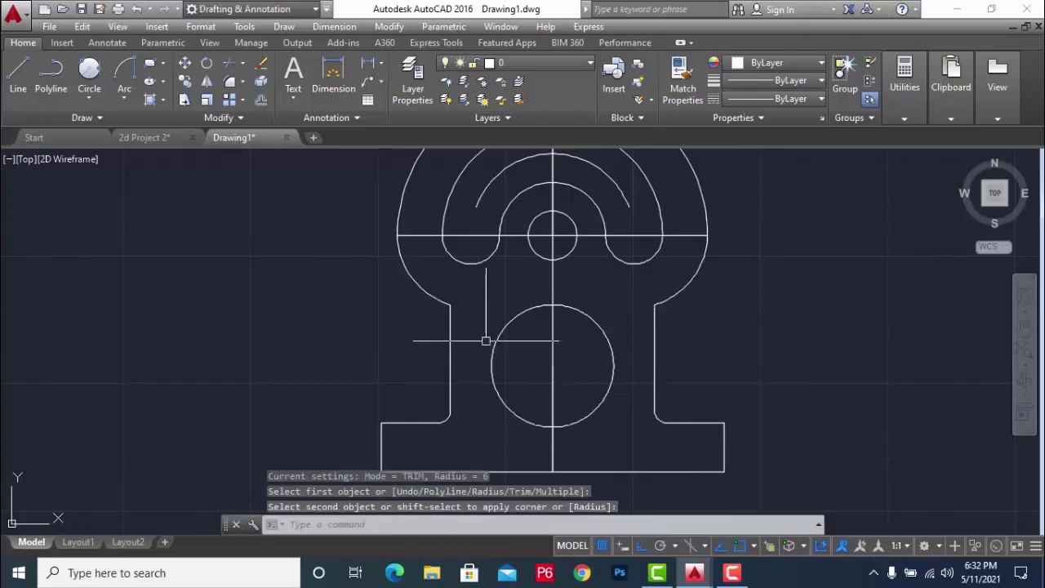
key(Return)
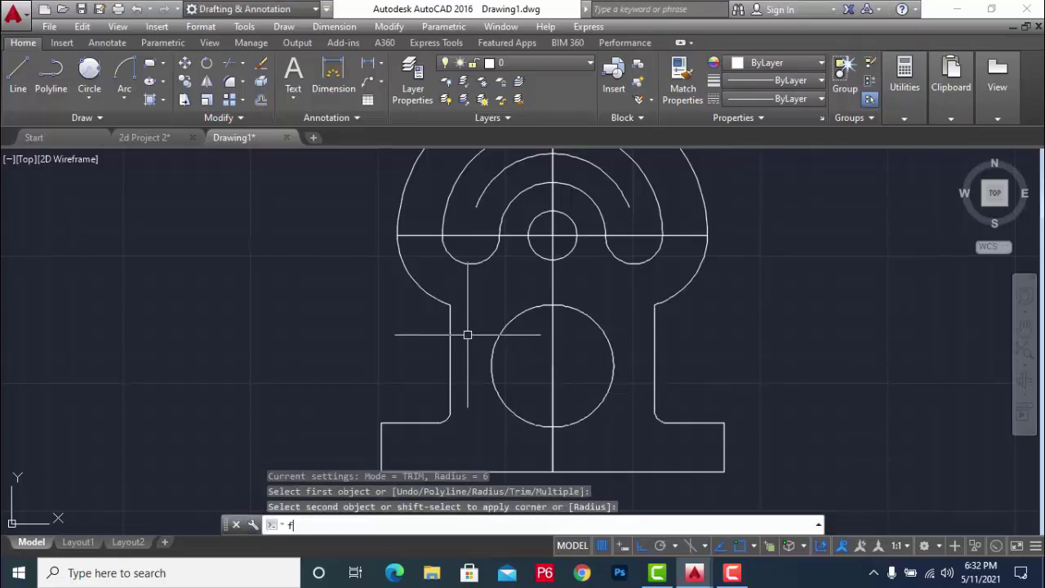
- Fillet both shoulder corners where the sides meet the outer head curve at radius 5
key(Return)
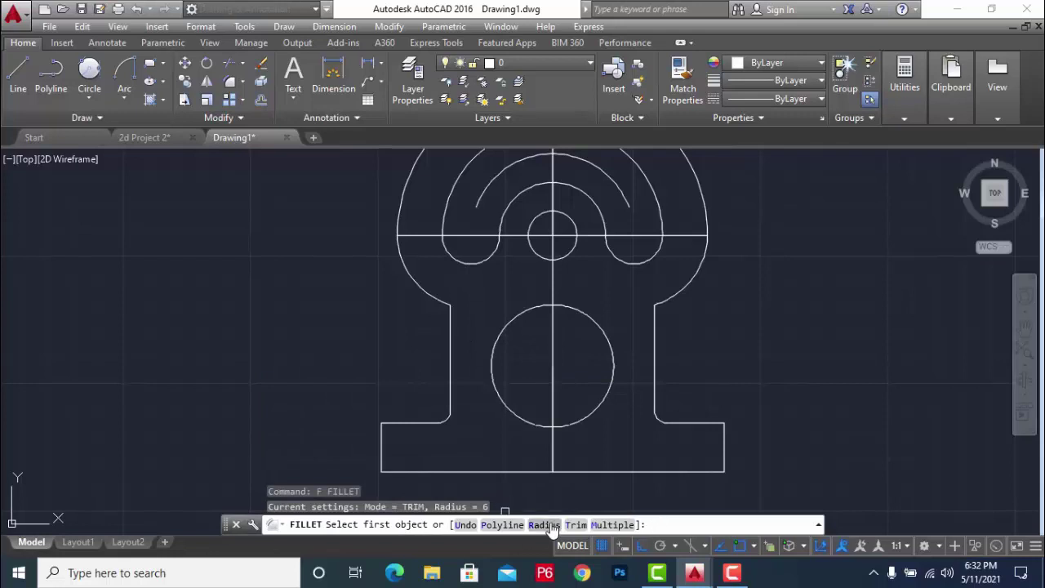
text(r)
key(Return)
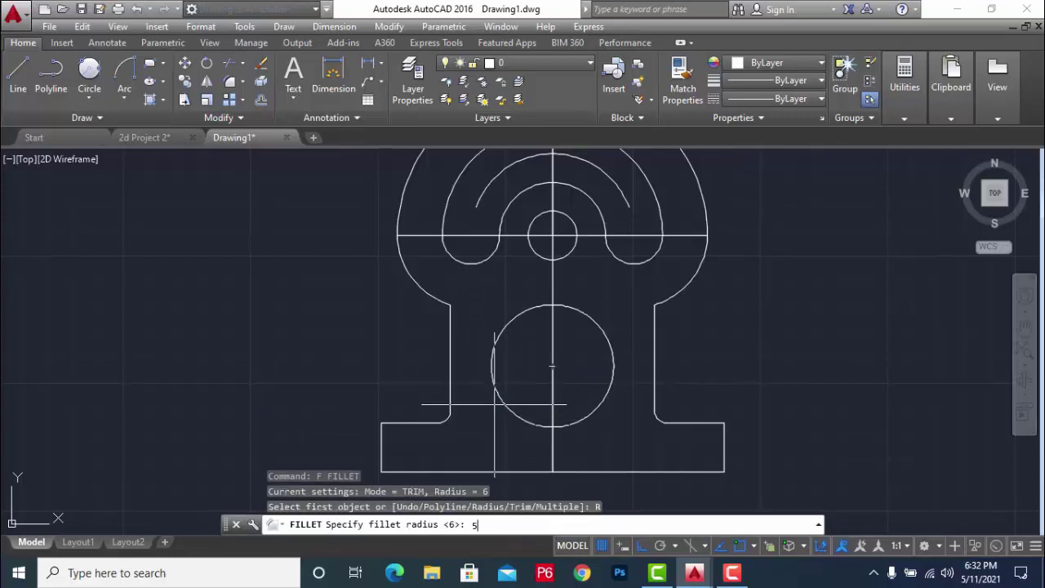
key(Return)
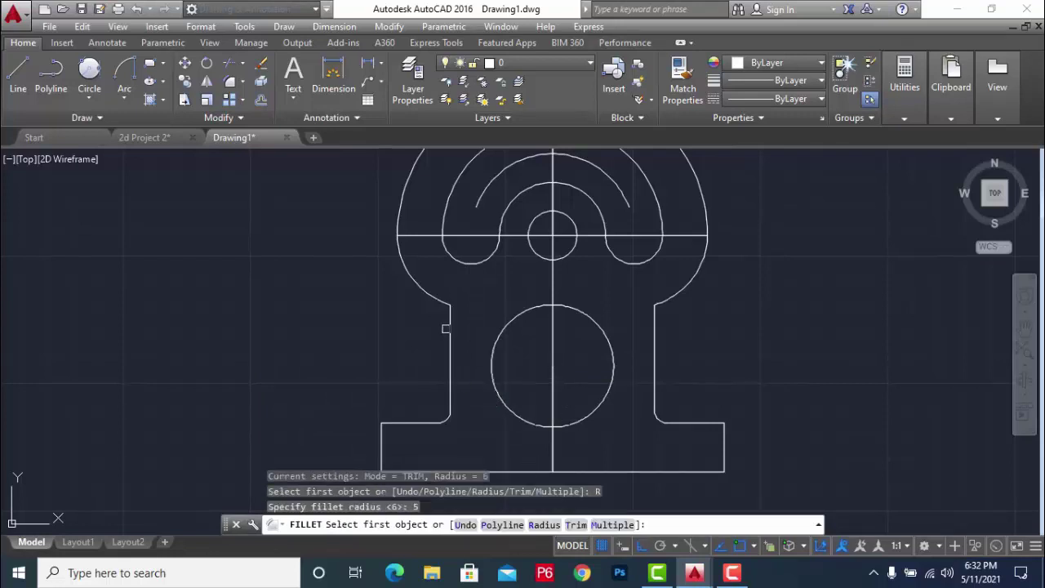
click(446, 328)
click(439, 299)
key(Return)
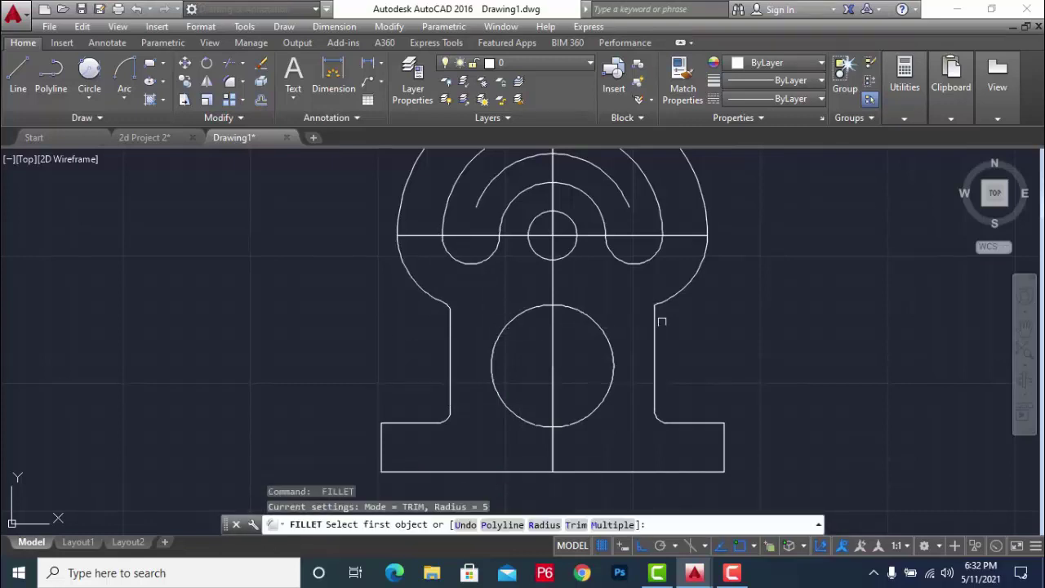
click(657, 324)
click(665, 299)
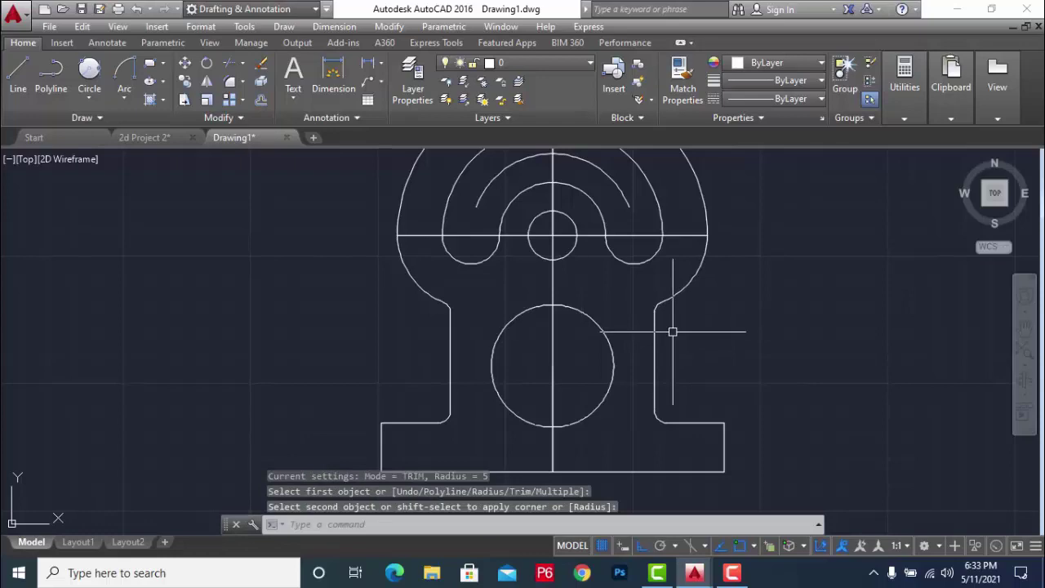
scroll(436, 328, down, 3)
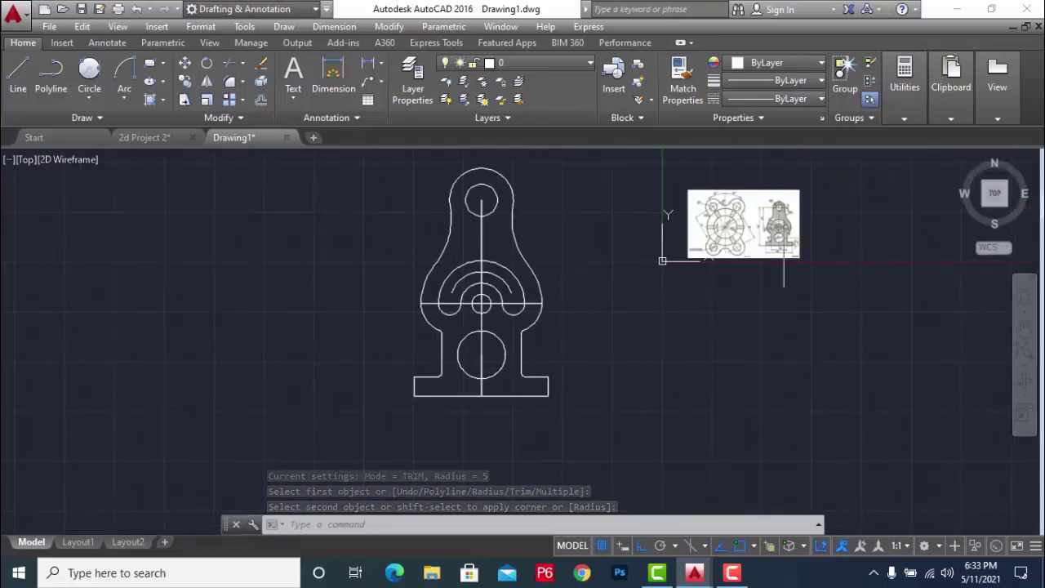
scroll(802, 209, up, 2)
scroll(802, 209, up, 4)
scroll(796, 213, up, 2)
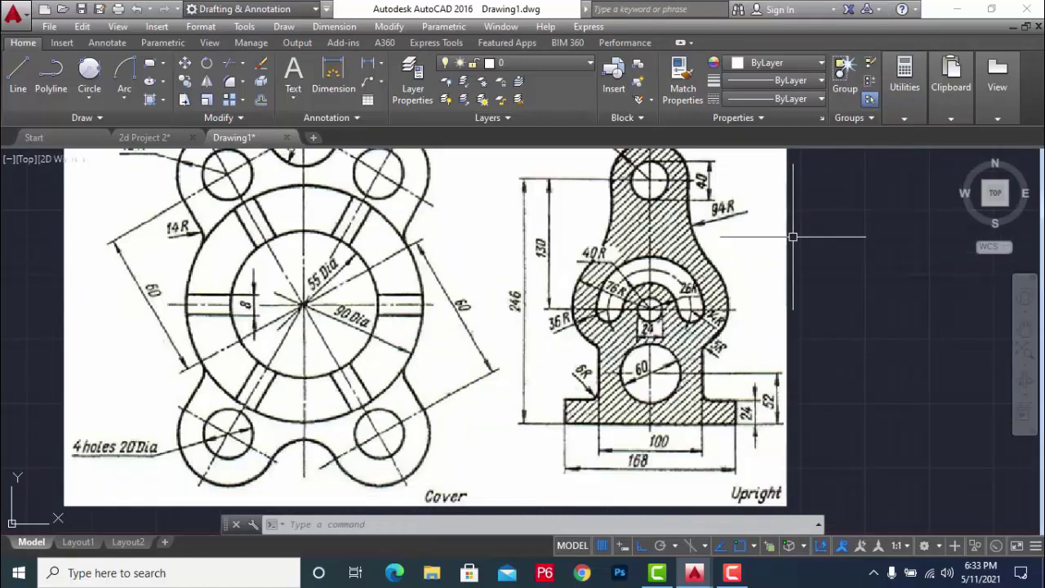
scroll(733, 311, down, 2)
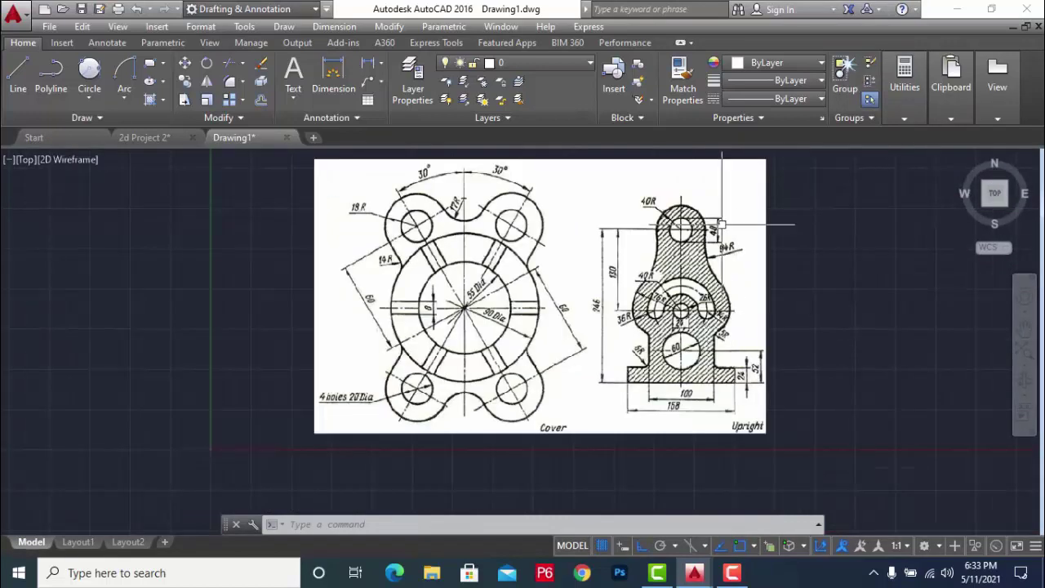
scroll(721, 223, up, 2)
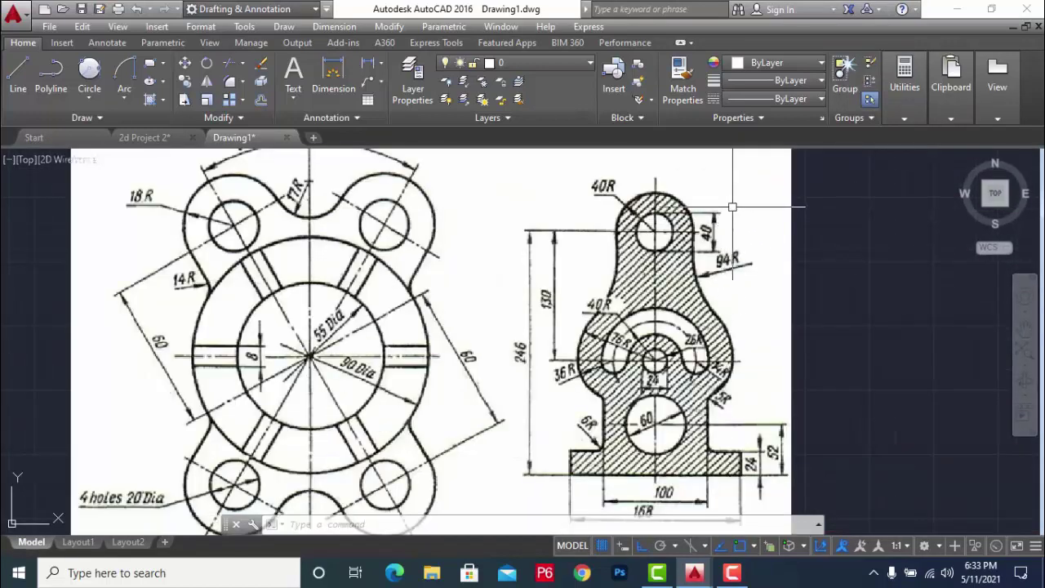
scroll(733, 207, down, 4)
scroll(784, 269, down, 3)
scroll(441, 359, up, 2)
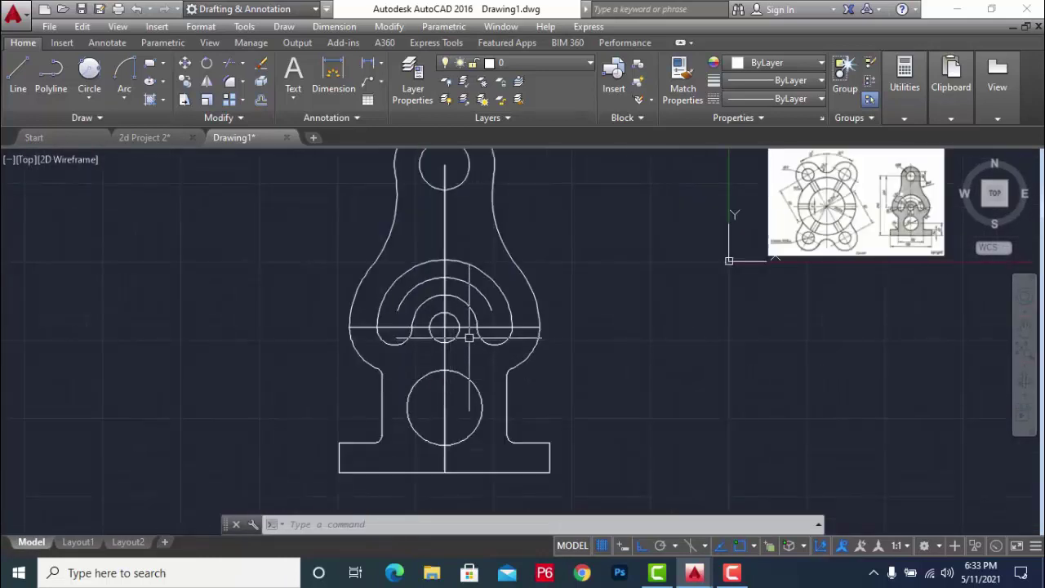
key(Escape)
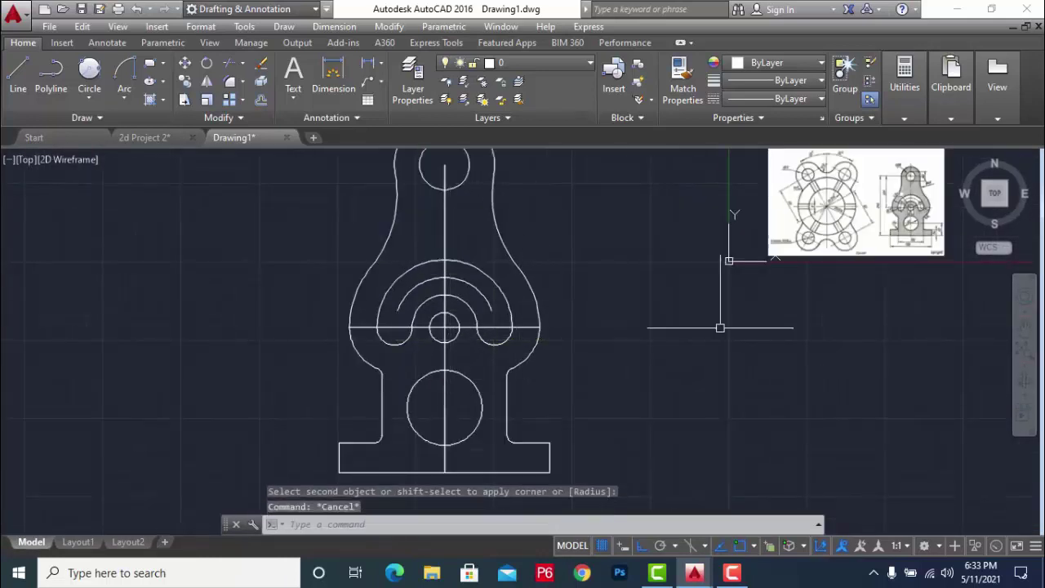
scroll(923, 269, up, 4)
scroll(947, 245, down, 4)
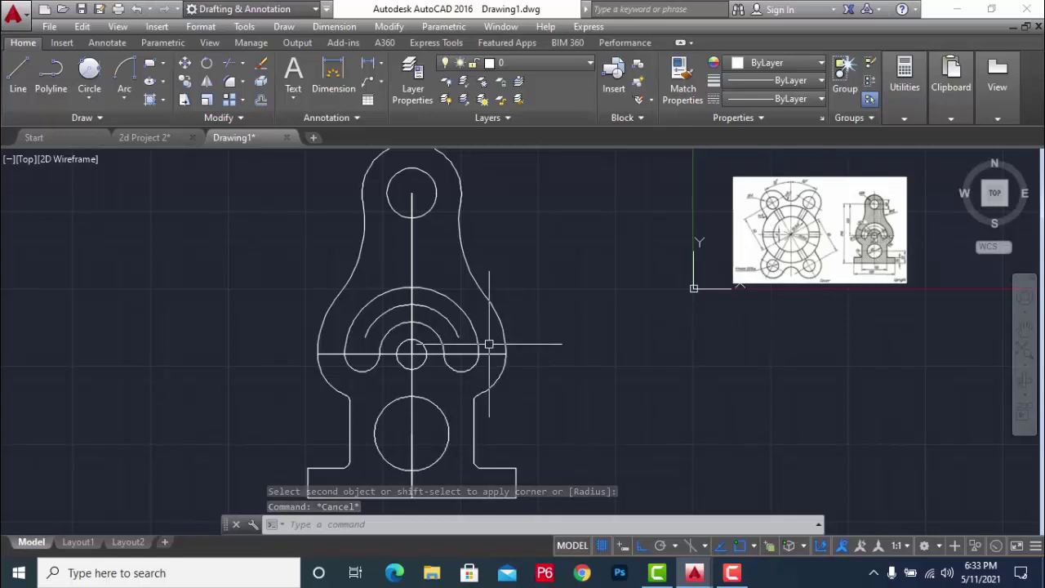
scroll(335, 351, up, 2)
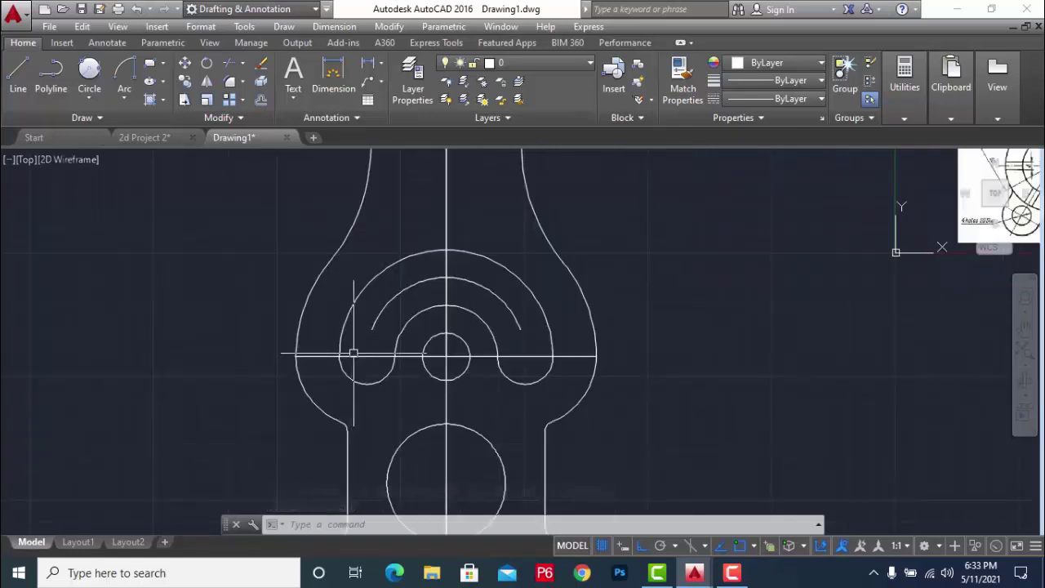
text(ex)
- Extend the inner arc's end to the centre line
key(Return)
key(Return)
click(365, 336)
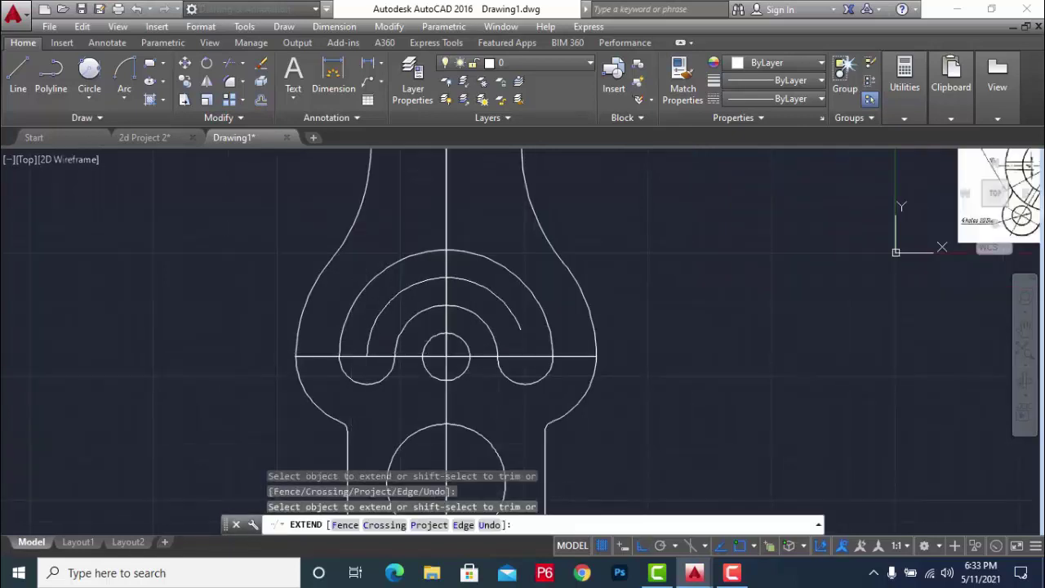
key(Escape)
scroll(527, 339, down, 4)
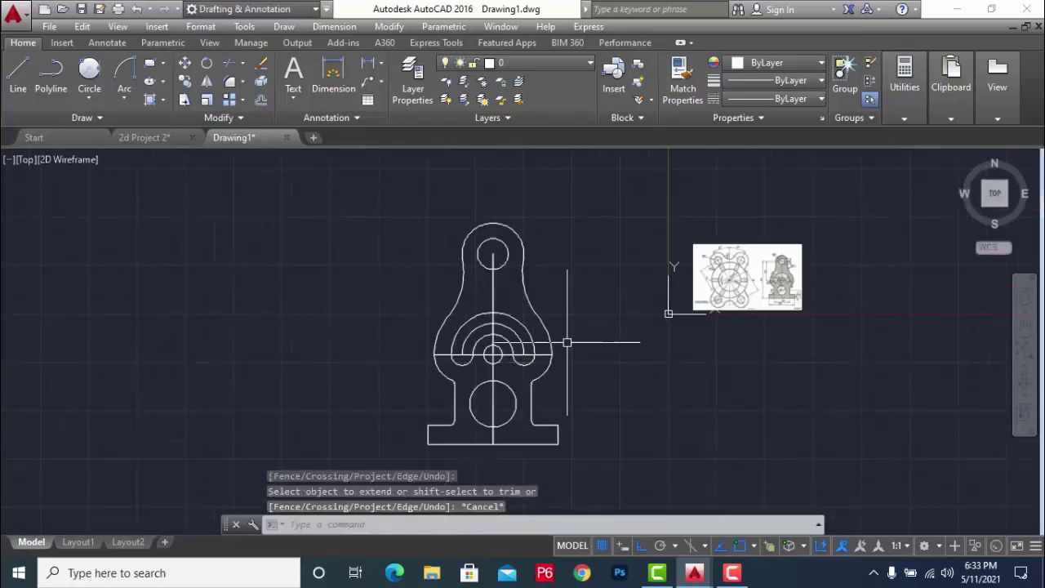
scroll(517, 335, up, 2)
scroll(518, 335, up, 2)
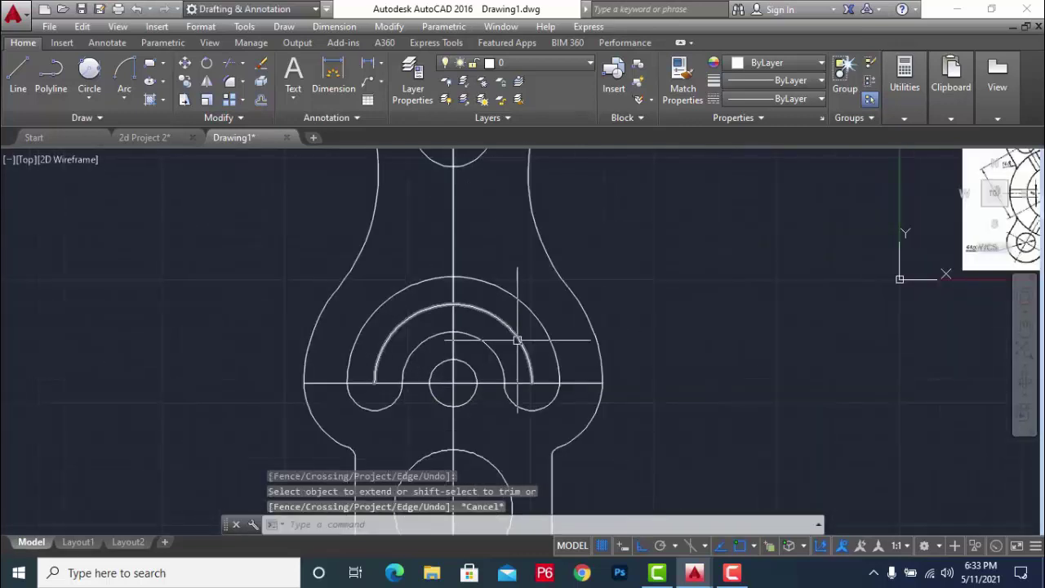
- Load the HIDDEN linetype in the Linetype Manager and set the global scale factor to 10
click(516, 336)
click(784, 103)
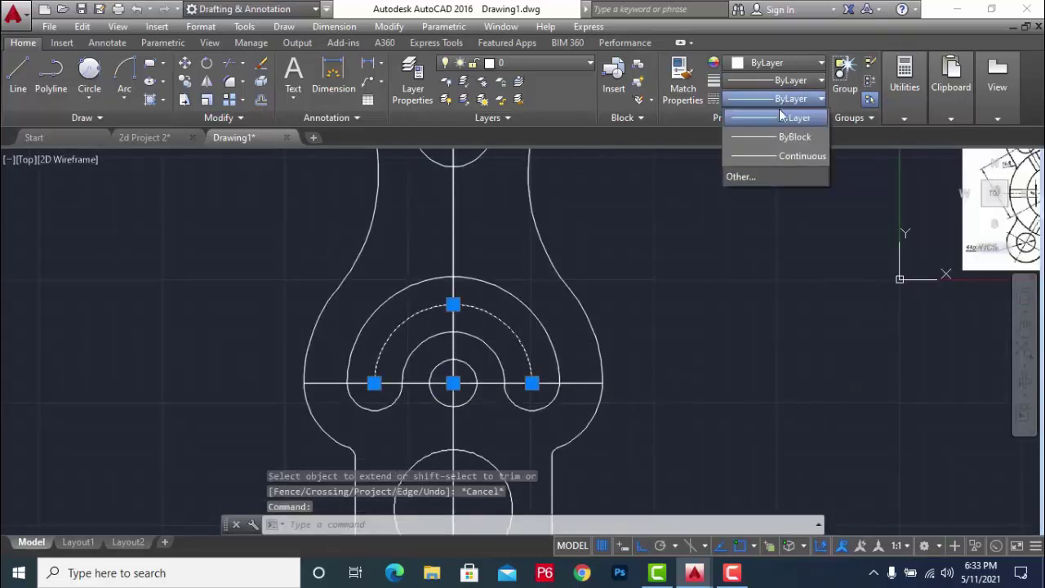
click(784, 107)
click(780, 101)
click(765, 177)
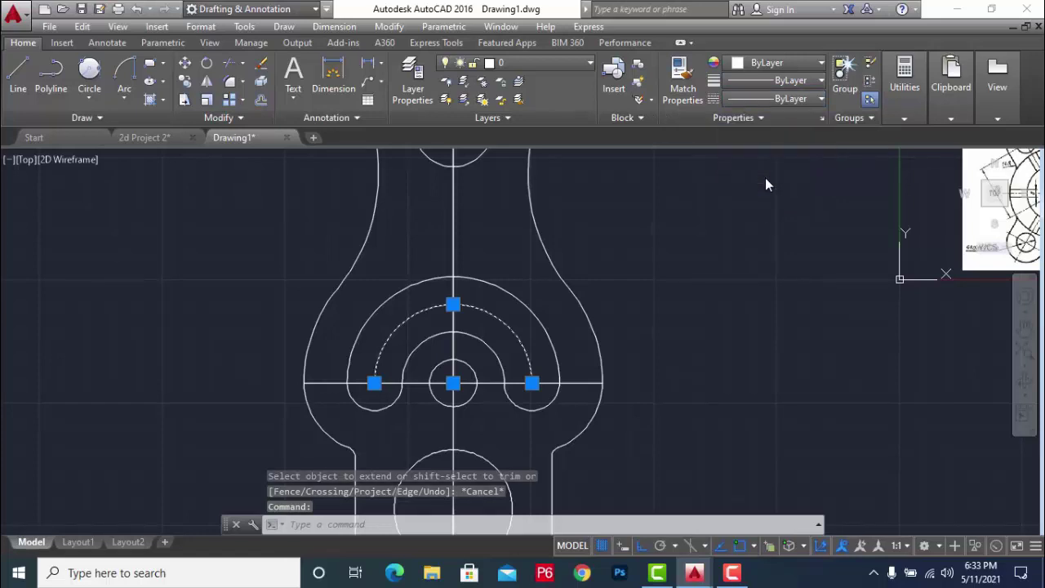
click(436, 195)
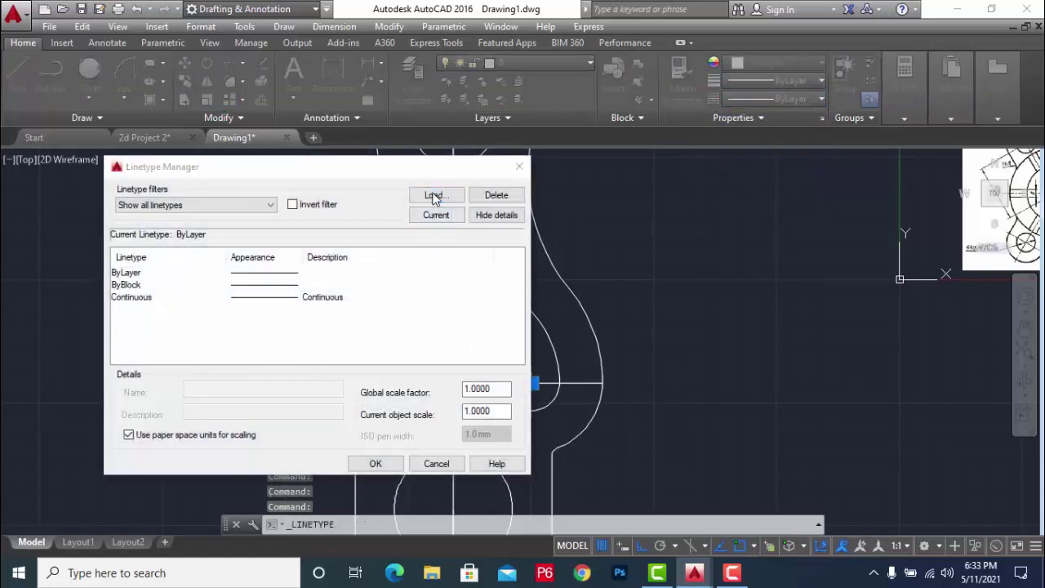
scroll(490, 303, down, 1)
scroll(445, 310, down, 4)
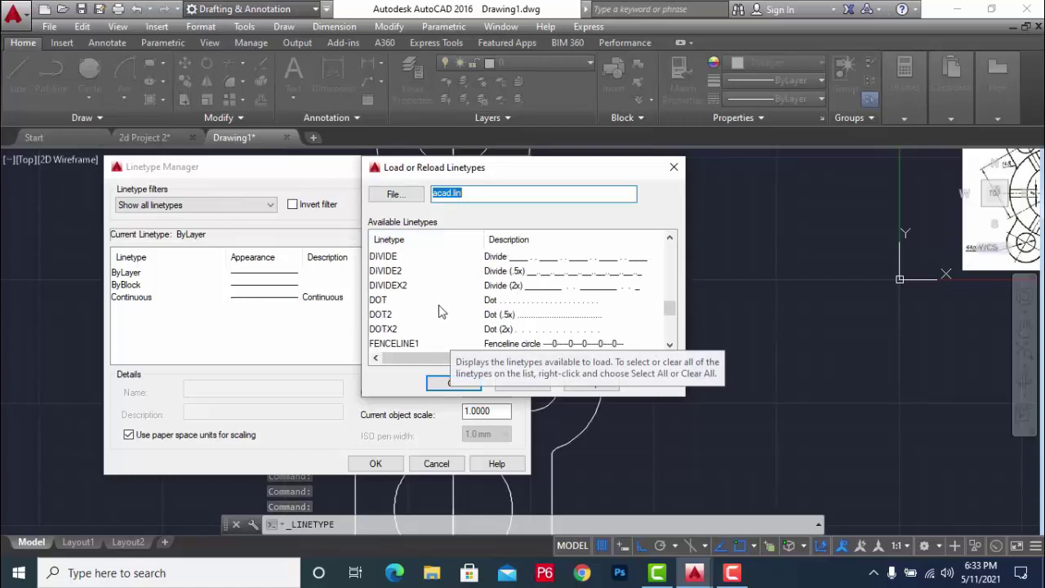
scroll(423, 309, down, 3)
click(395, 258)
click(454, 383)
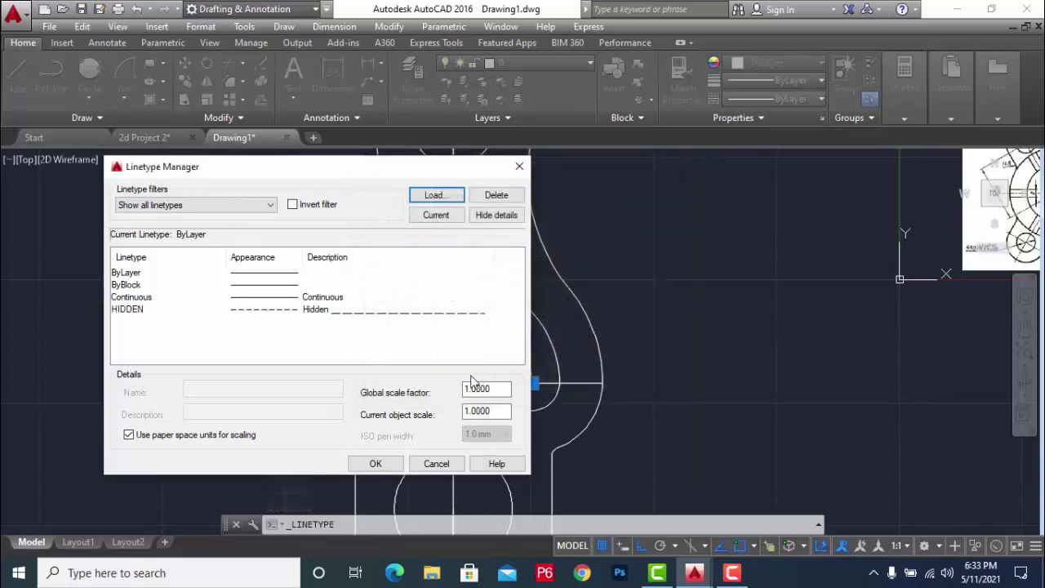
double_click(497, 389)
text(10)
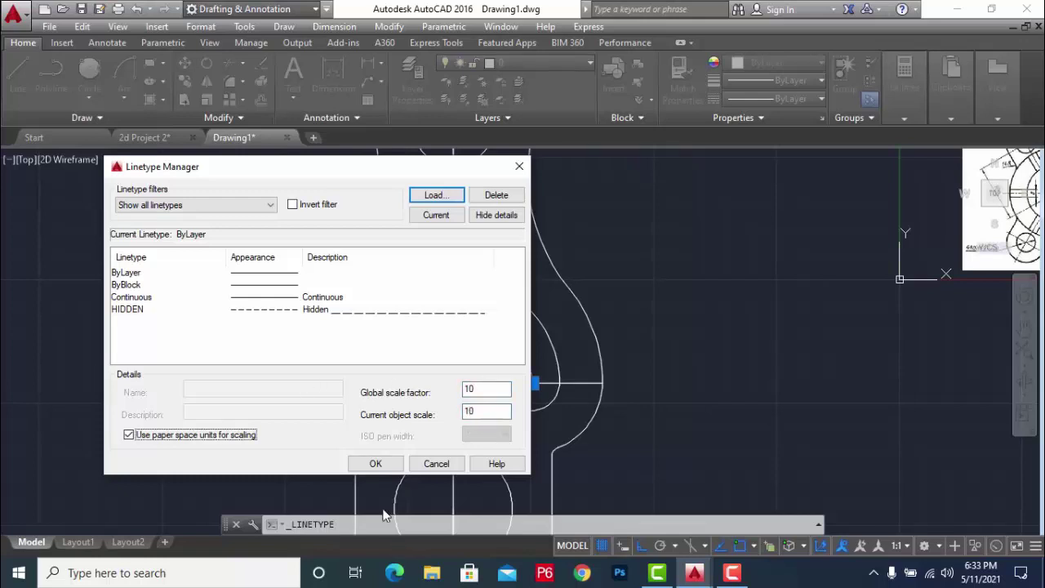
click(375, 463)
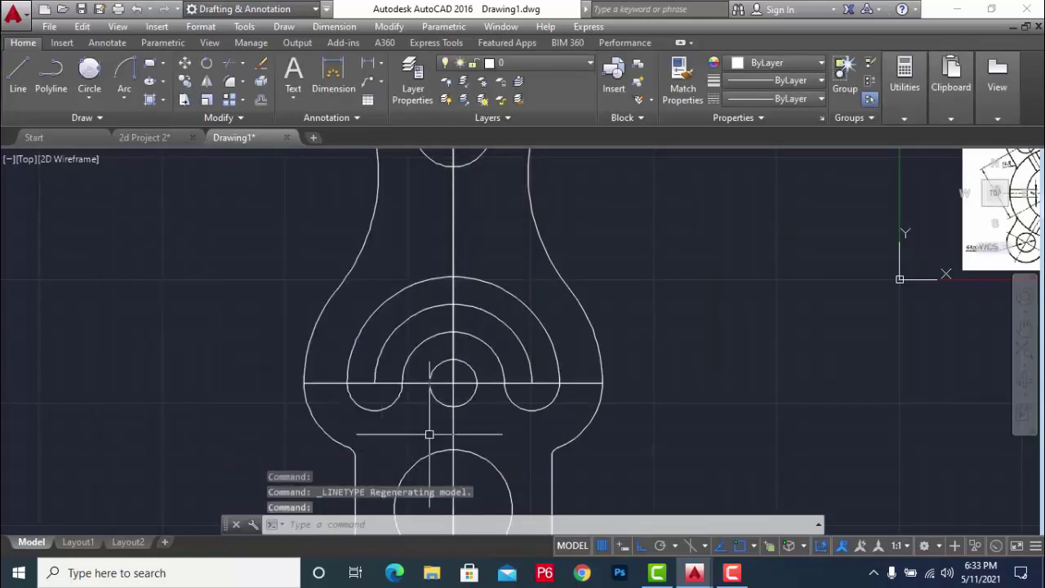
click(491, 315)
click(788, 98)
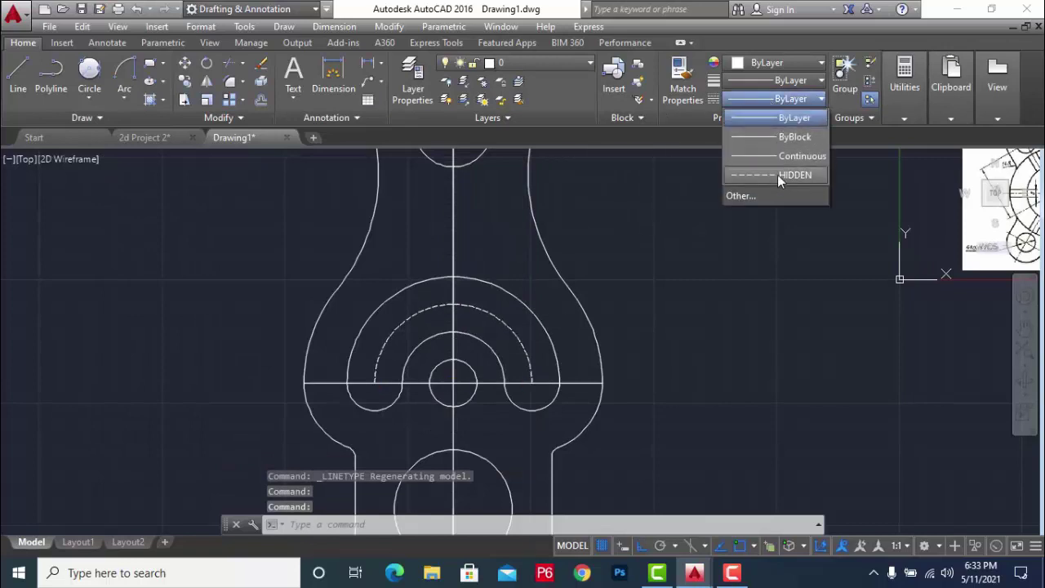
- Give the inner arc the HIDDEN linetype and make HIDDEN the current linetype
click(788, 175)
key(Escape)
scroll(604, 292, down, 2)
scroll(637, 298, up, 2)
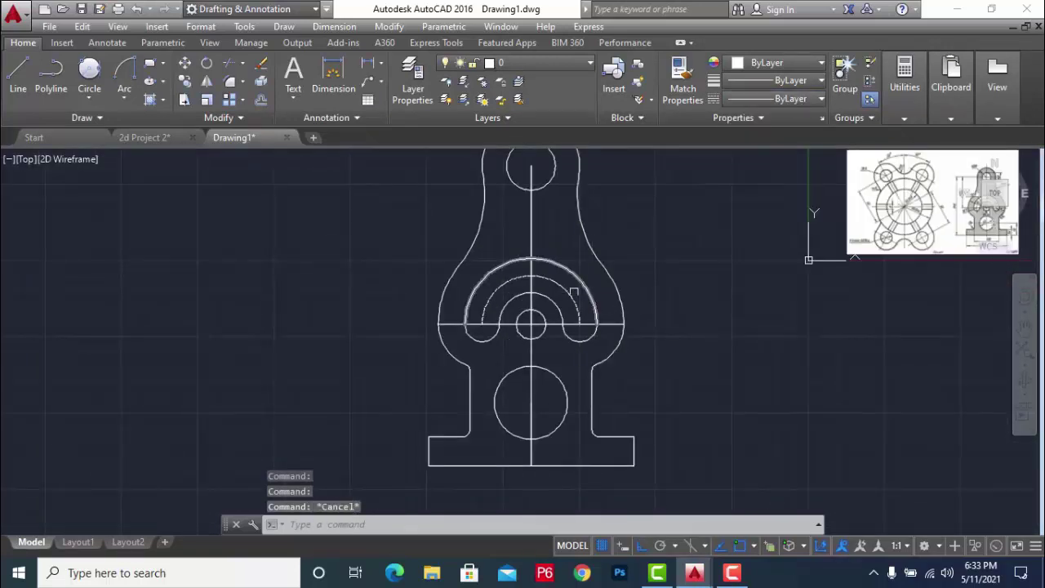
click(788, 98)
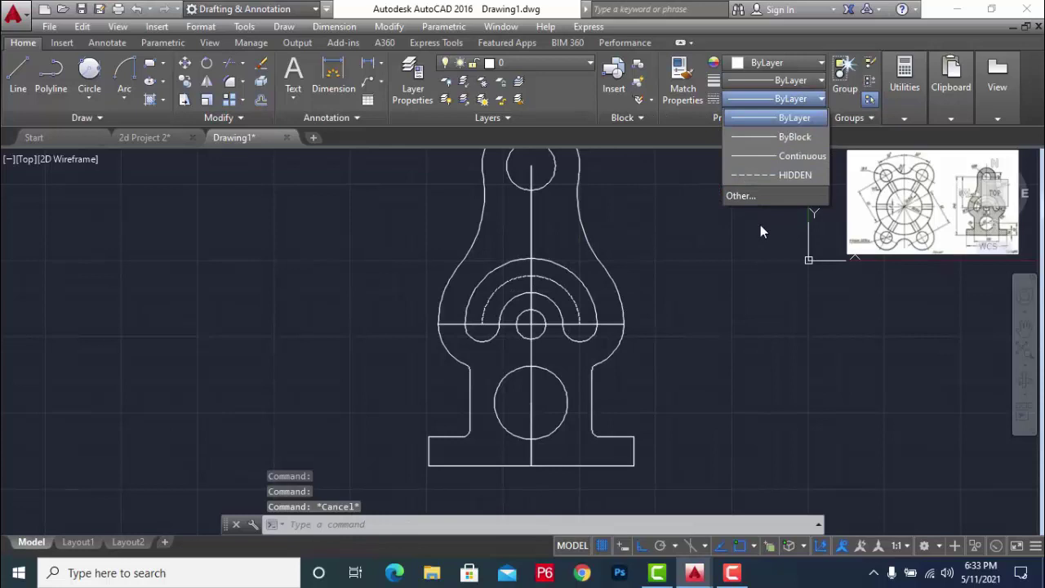
click(766, 175)
key(Escape)
- Raise the global linetype scale factor to 15
click(782, 98)
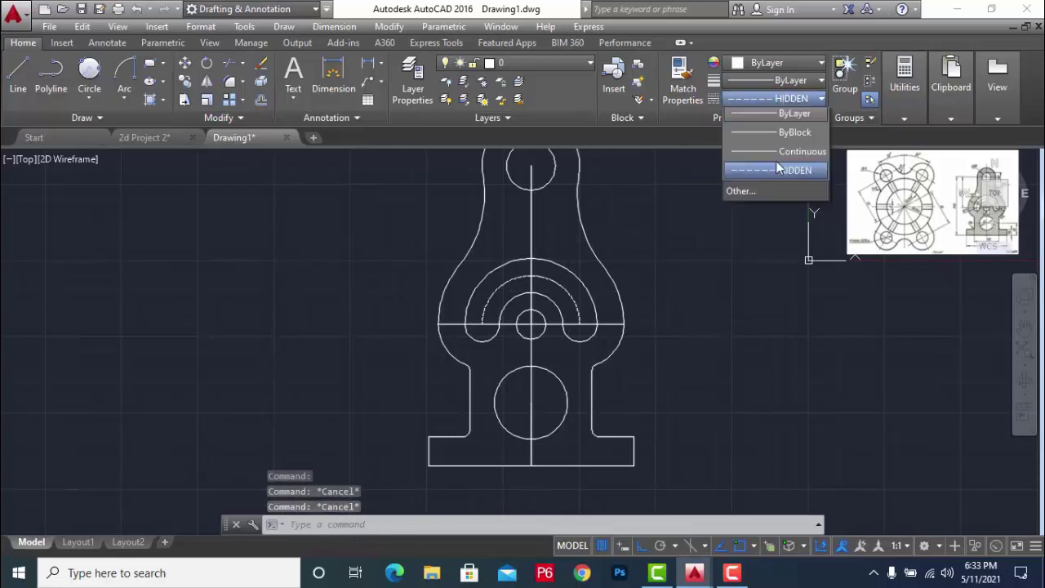
click(744, 191)
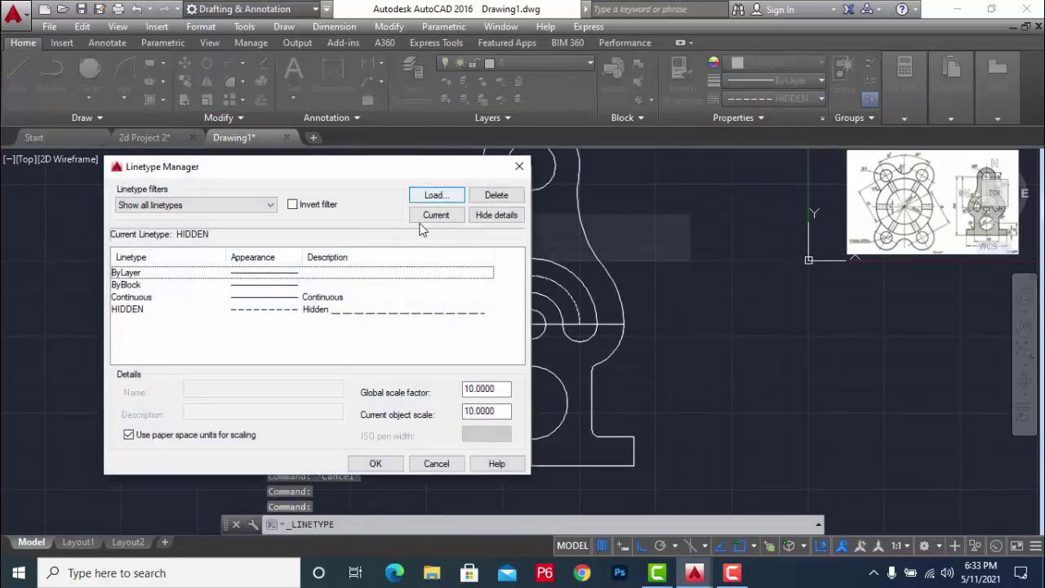
click(392, 309)
double_click(490, 389)
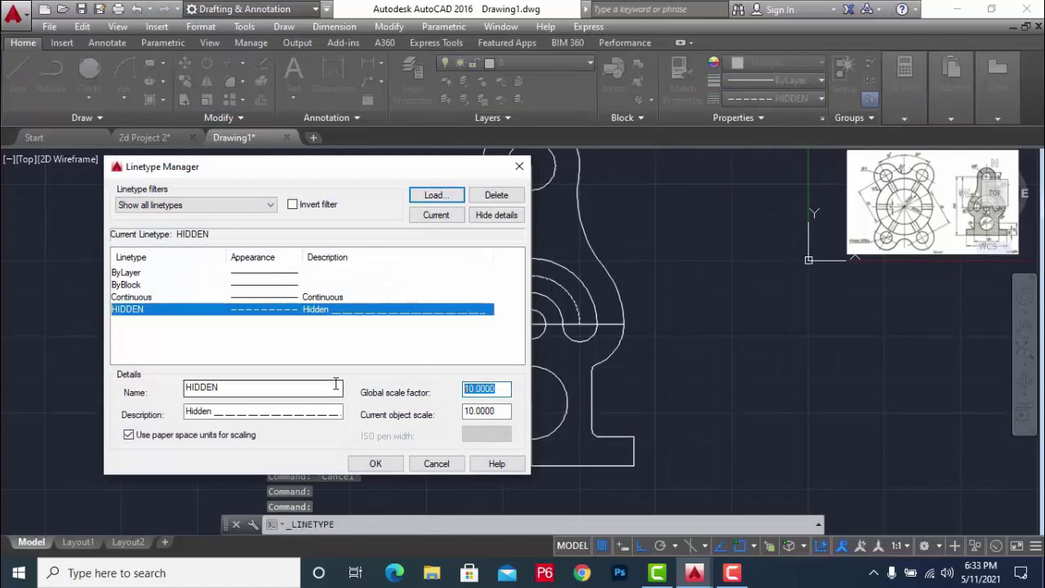
text(15)
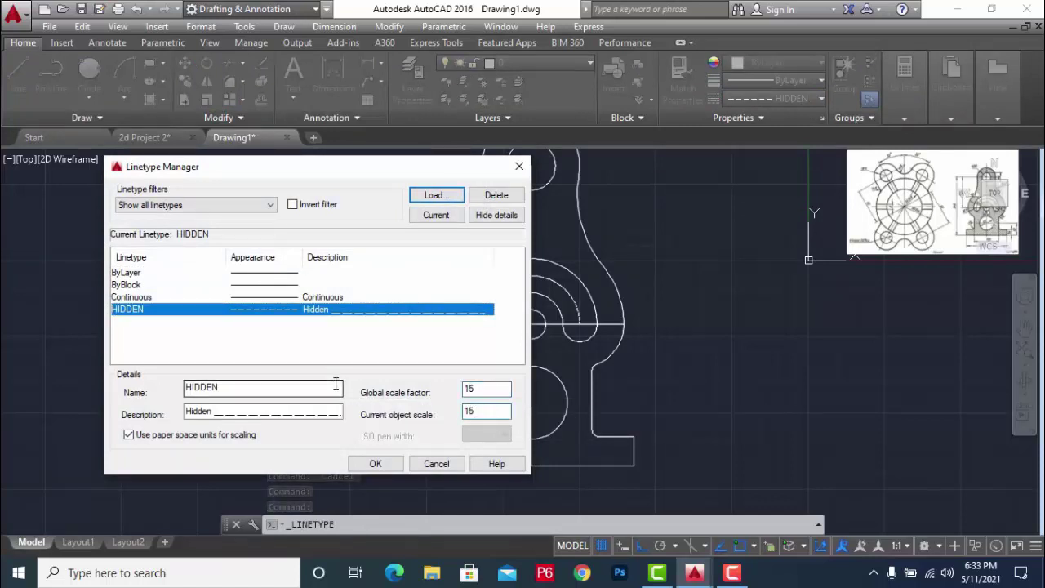
click(375, 463)
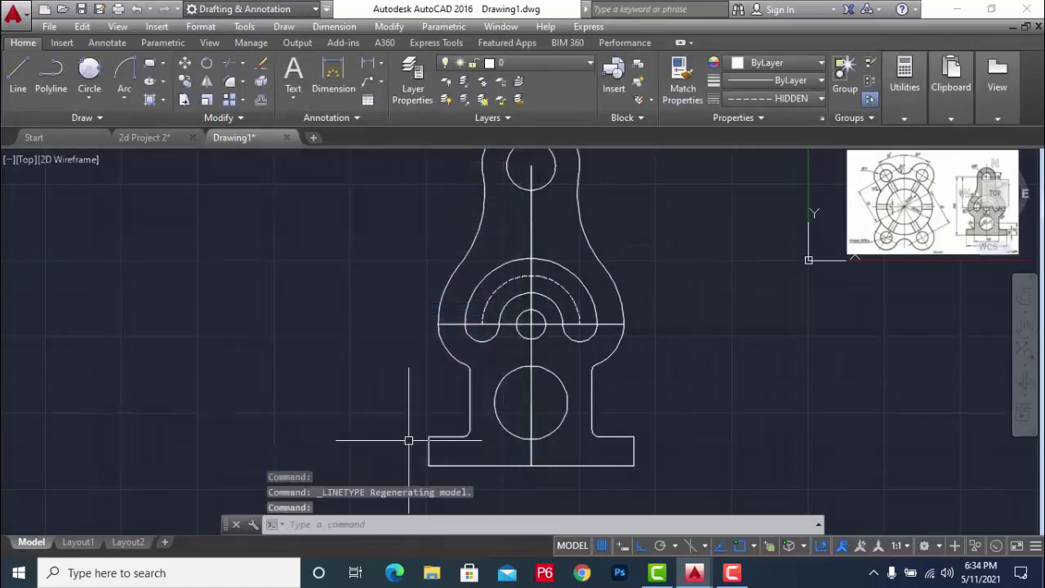
- Reselect the dashed inner arc and confirm it stays on the HIDDEN linetype
scroll(562, 359, up, 4)
drag(585, 262, 556, 282)
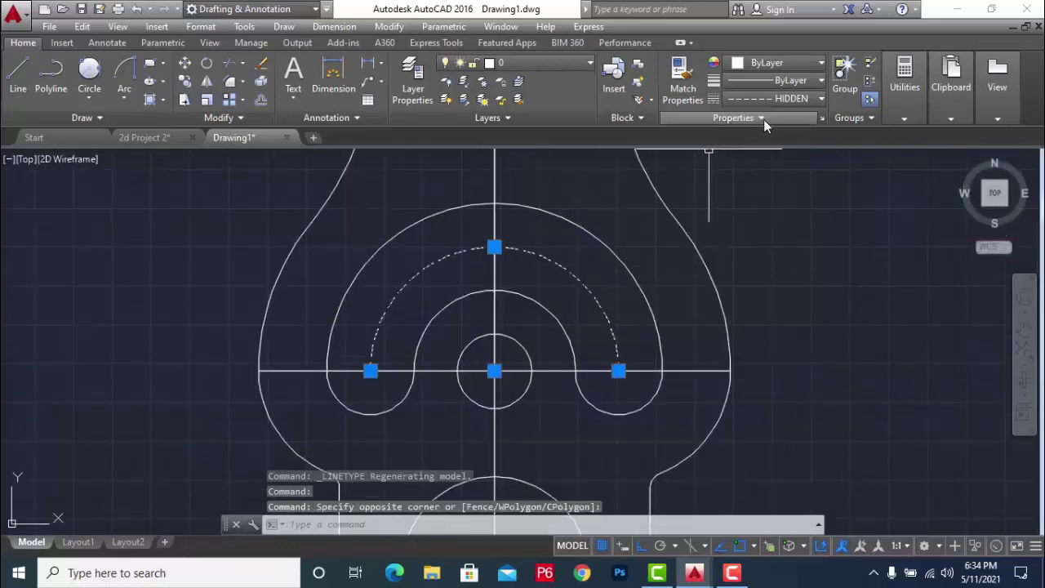
click(786, 100)
click(775, 174)
key(Escape)
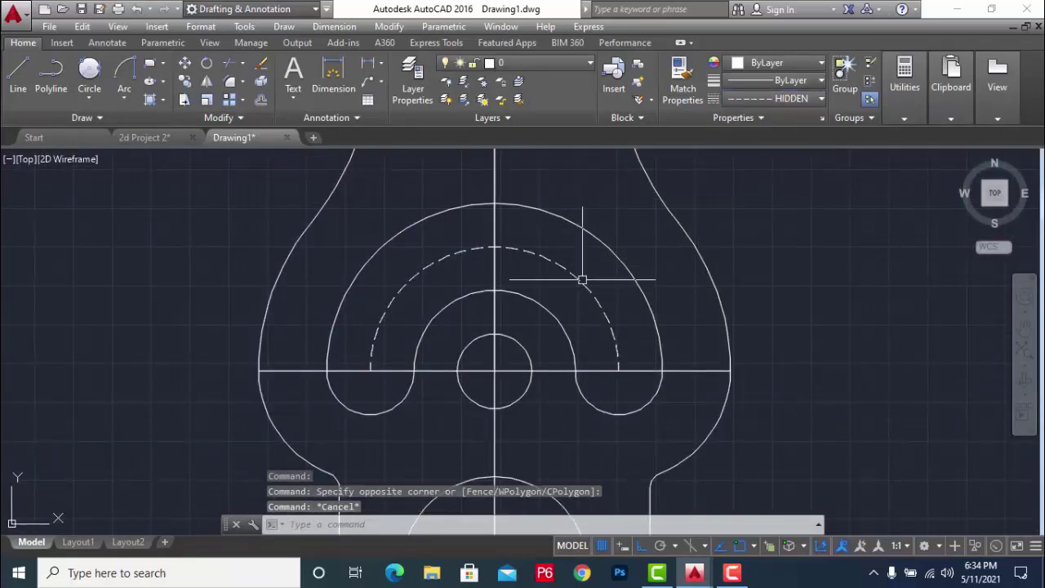
scroll(572, 302, down, 3)
scroll(562, 333, up, 3)
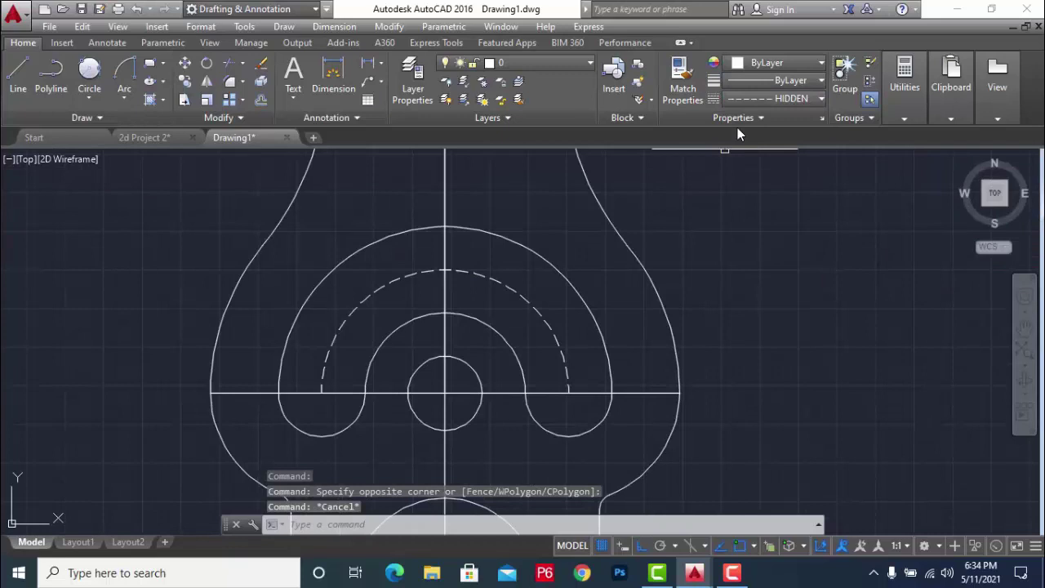
- Increase the global linetype scale factor to 20 so the dashes show clearly
click(767, 99)
click(757, 202)
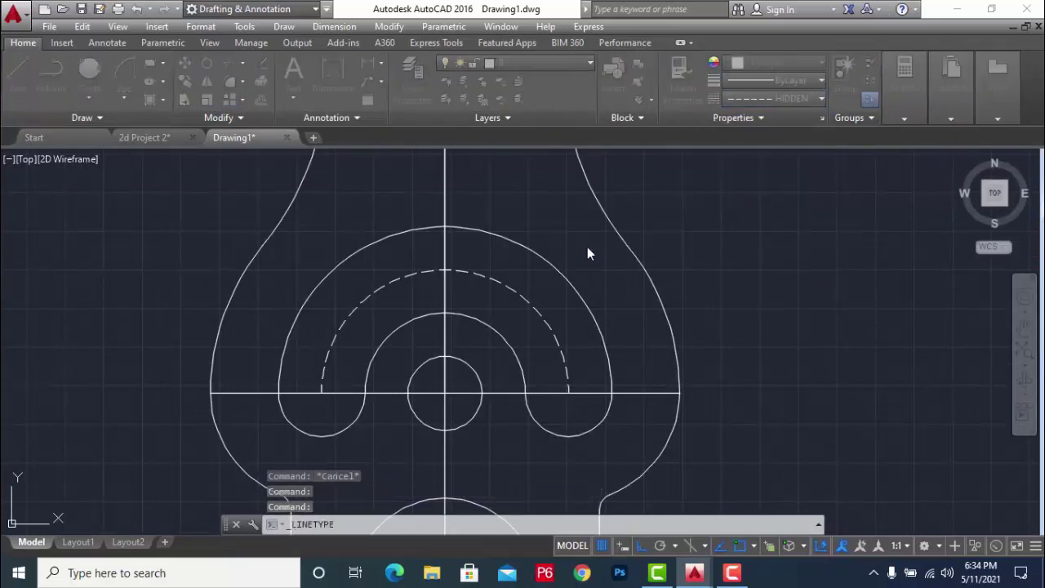
drag(498, 390, 417, 391)
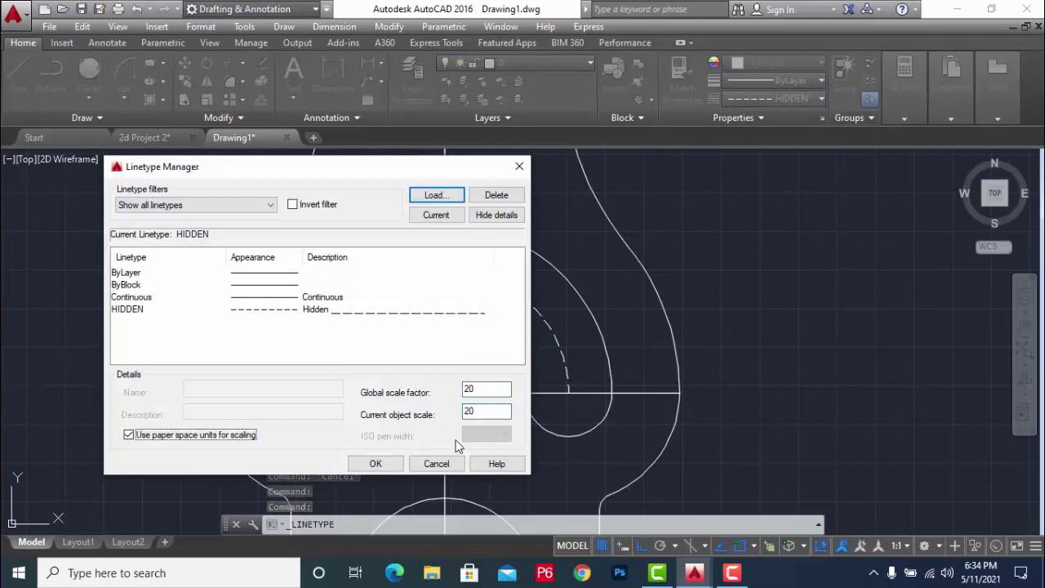
click(376, 470)
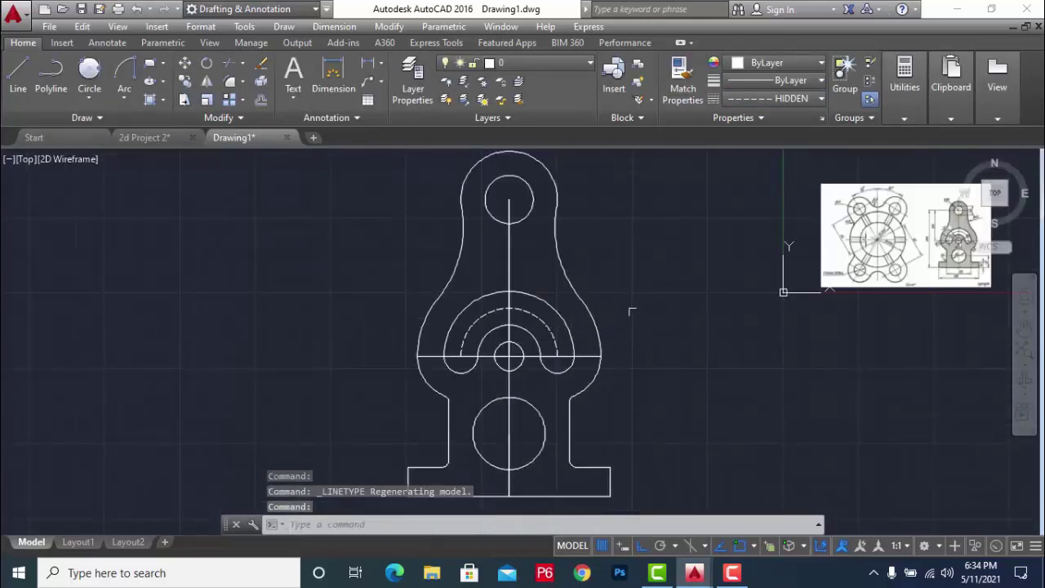
scroll(682, 374, up, 2)
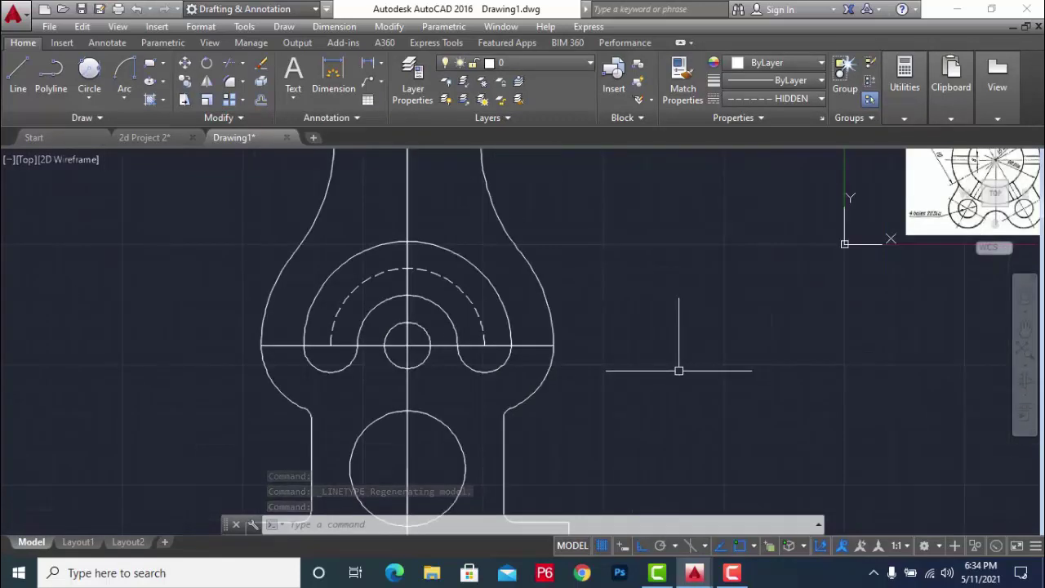
scroll(679, 370, down, 2)
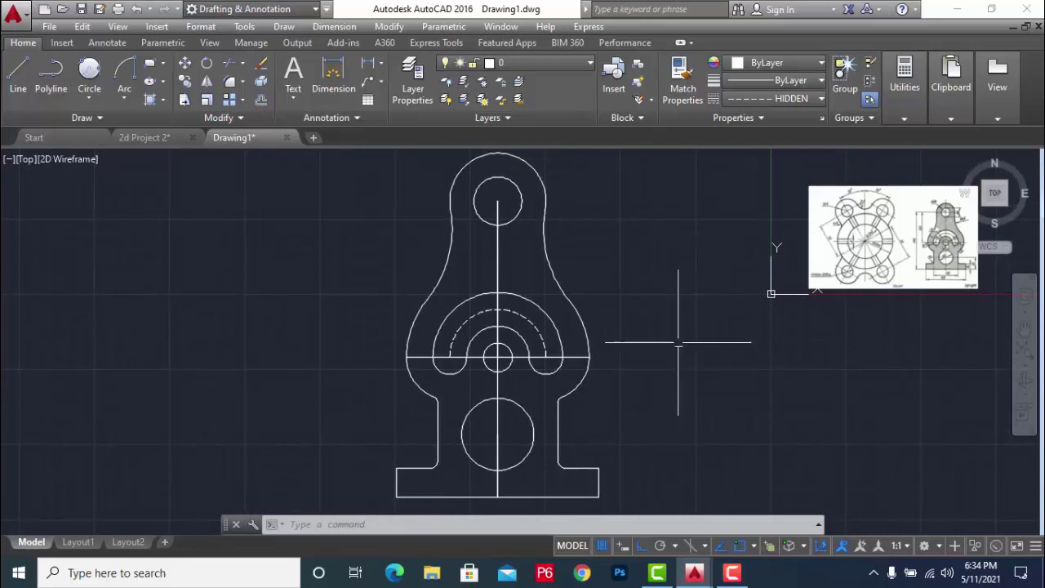
scroll(678, 343, down, 3)
click(123, 224)
- Move the selected round four-hole view to the right, toward the bracket
click(301, 402)
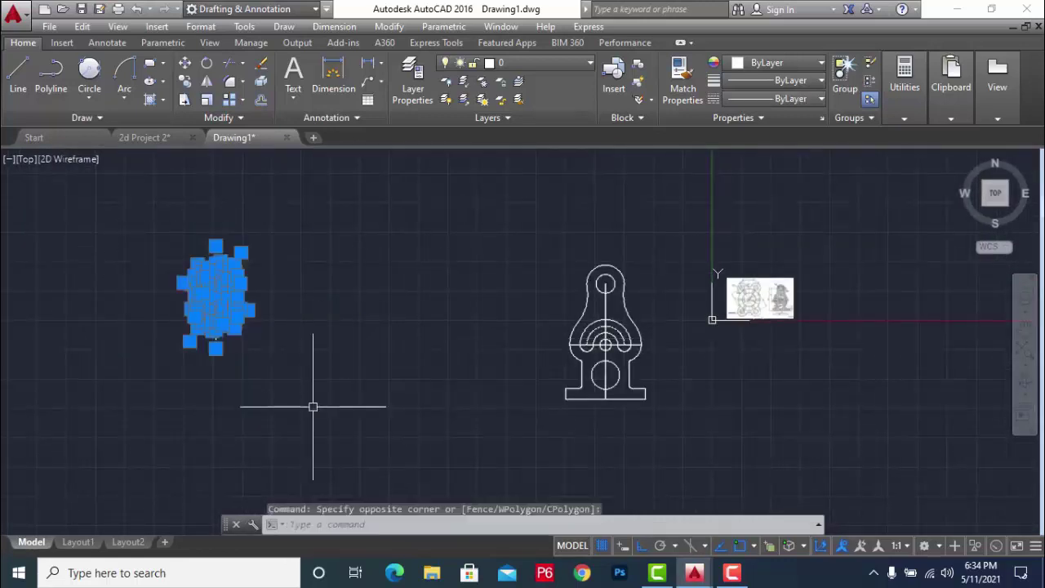
text(m)
key(Return)
click(327, 373)
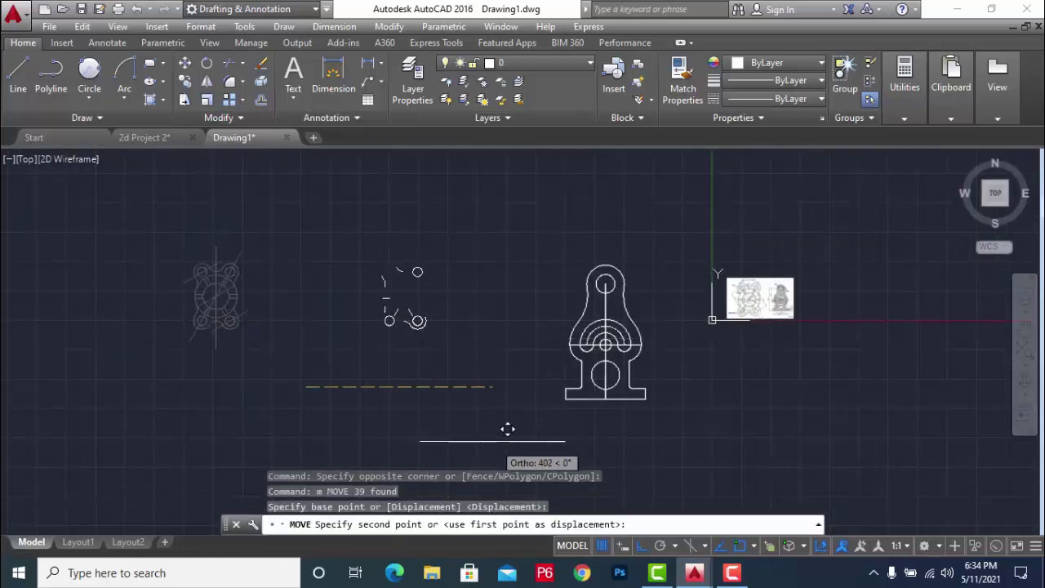
click(455, 425)
key(Escape)
- Reselect the four-hole view and move it slightly lower, beside the bracket outline
click(276, 216)
click(438, 403)
text(m)
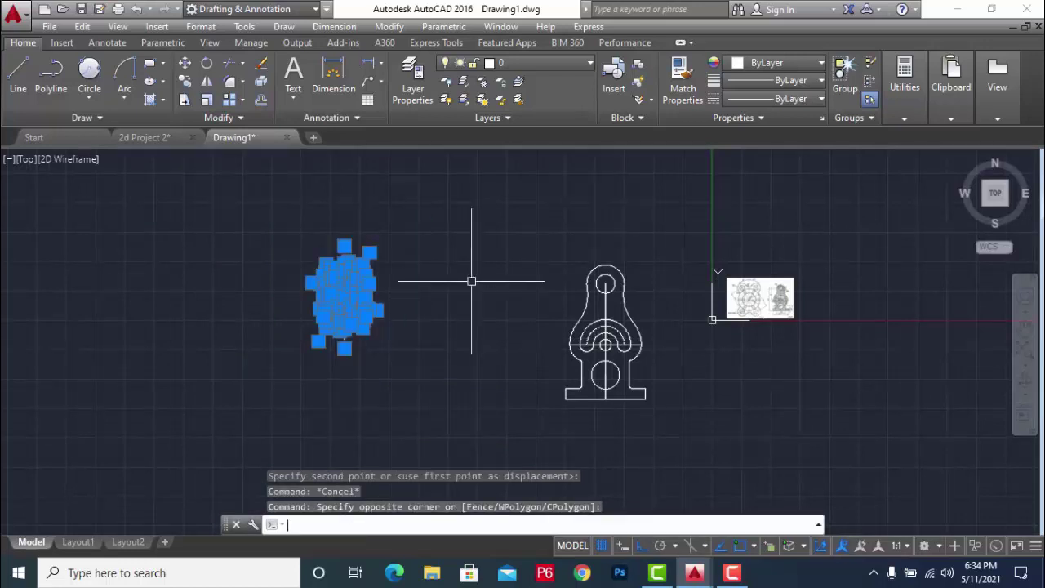
key(Return)
click(487, 247)
click(490, 286)
key(Escape)
- Start moving the bracket outline, cancel the move, and zoom to review the layout
click(541, 248)
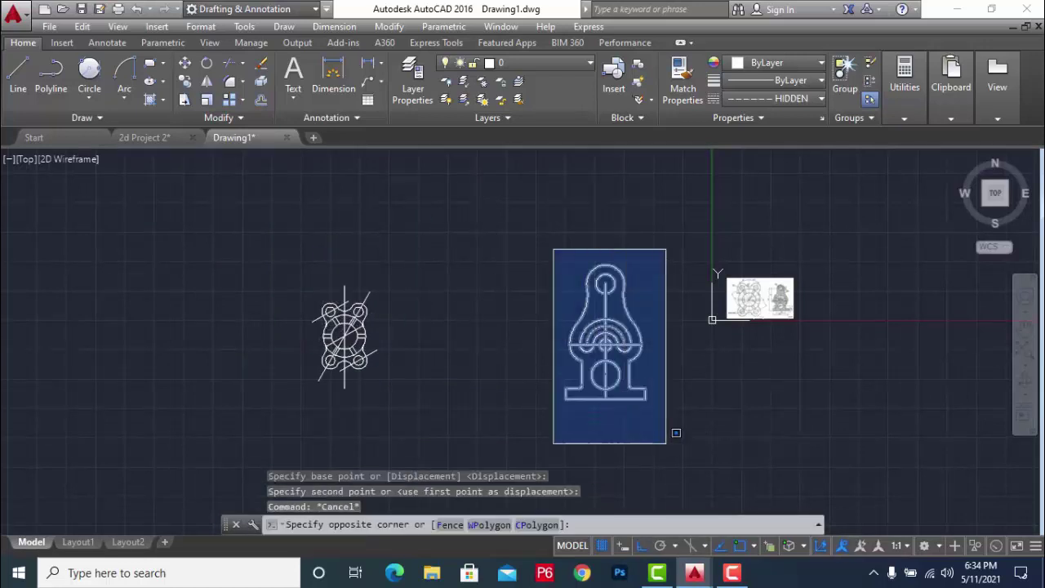
click(685, 445)
text(m)
key(Return)
click(690, 448)
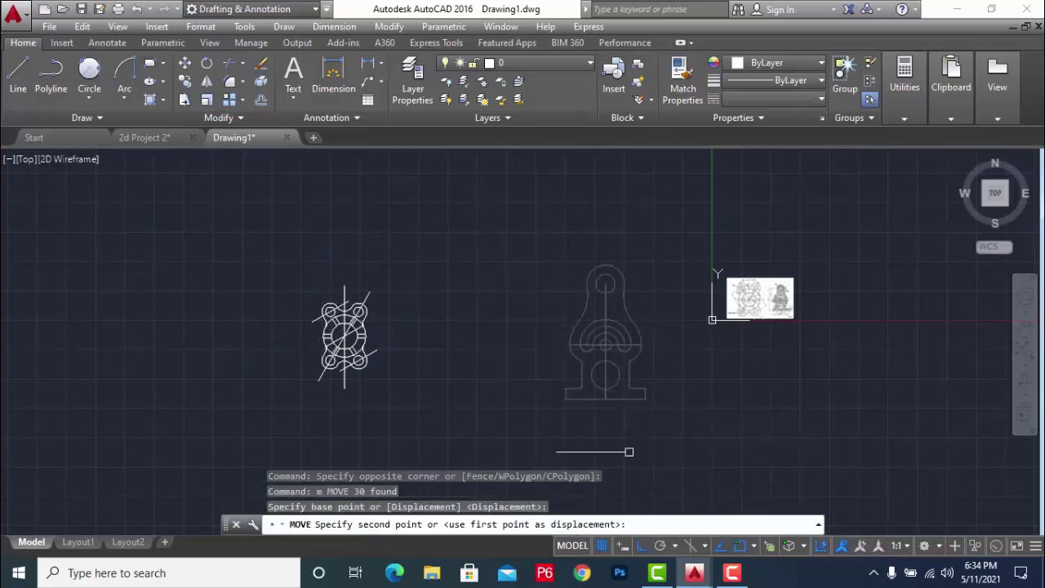
key(Escape)
scroll(629, 367, up, 3)
scroll(613, 343, up, 2)
scroll(613, 343, down, 2)
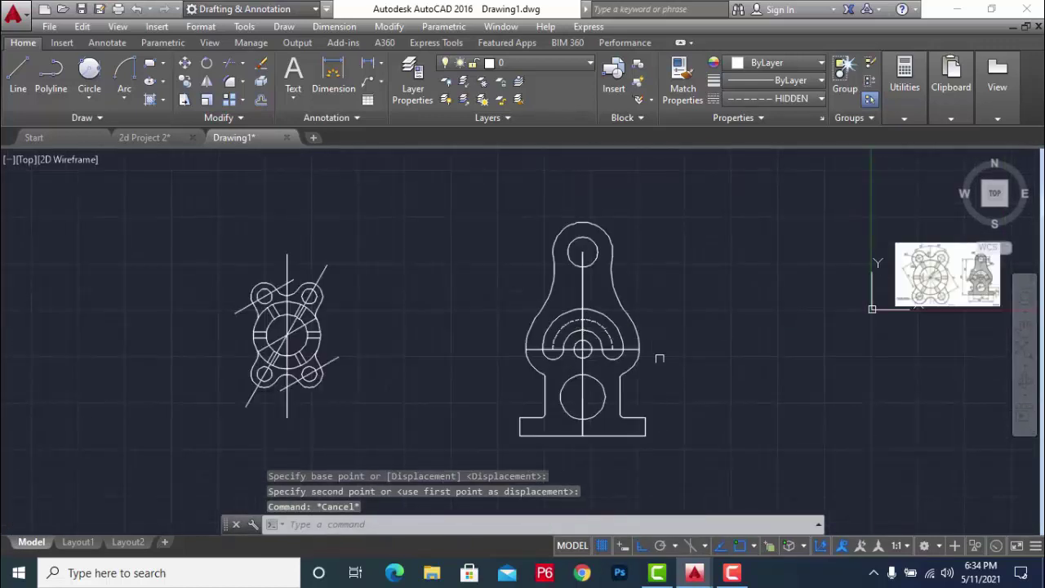
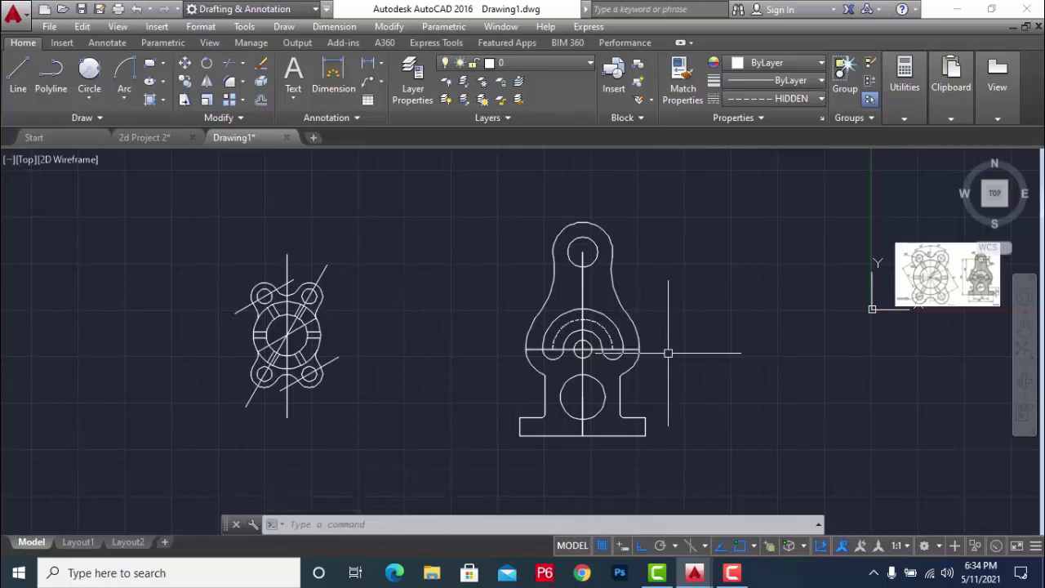
- Open the Standard dimension style with D and set the arrow size to 2
scroll(692, 340, up, 2)
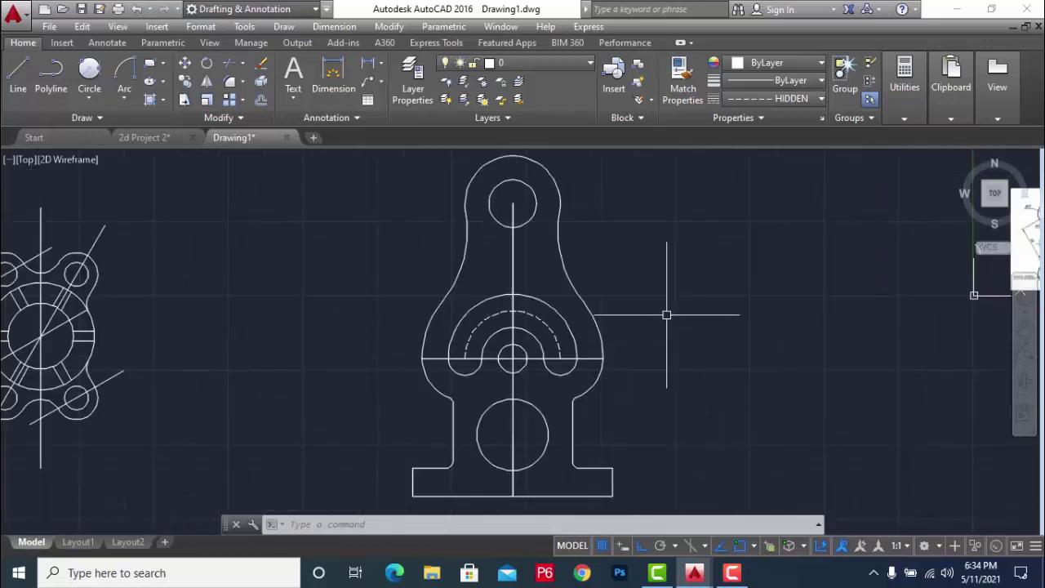
scroll(668, 313, down, 2)
key(Escape)
key(Escape)
key(Escape)
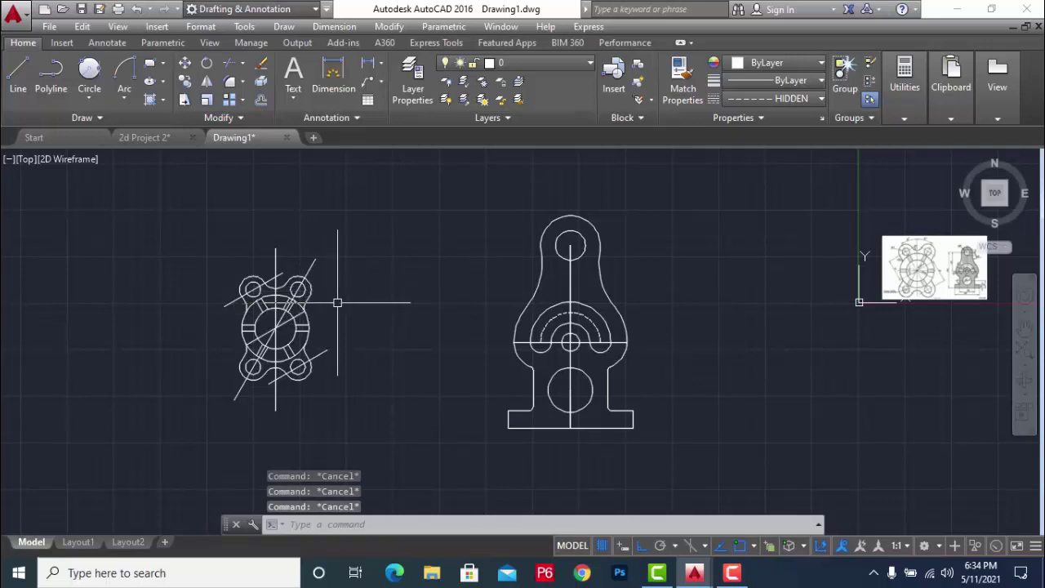
text(d)
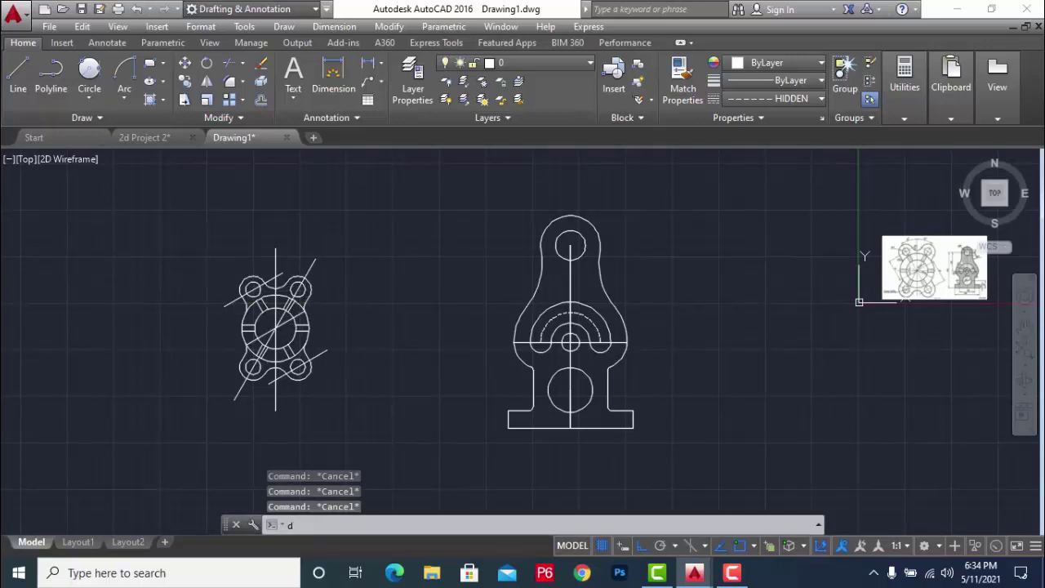
key(Return)
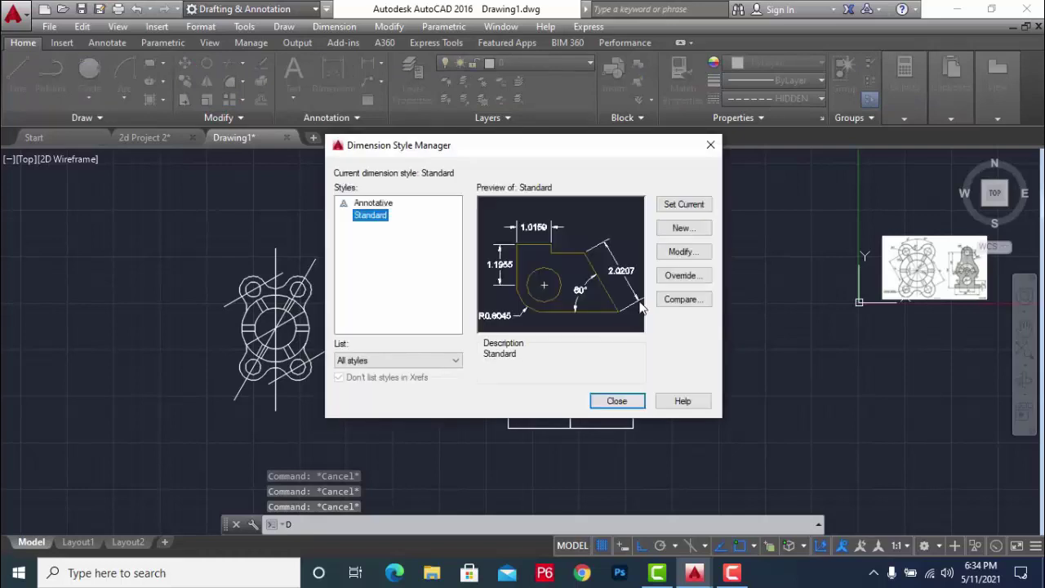
click(697, 253)
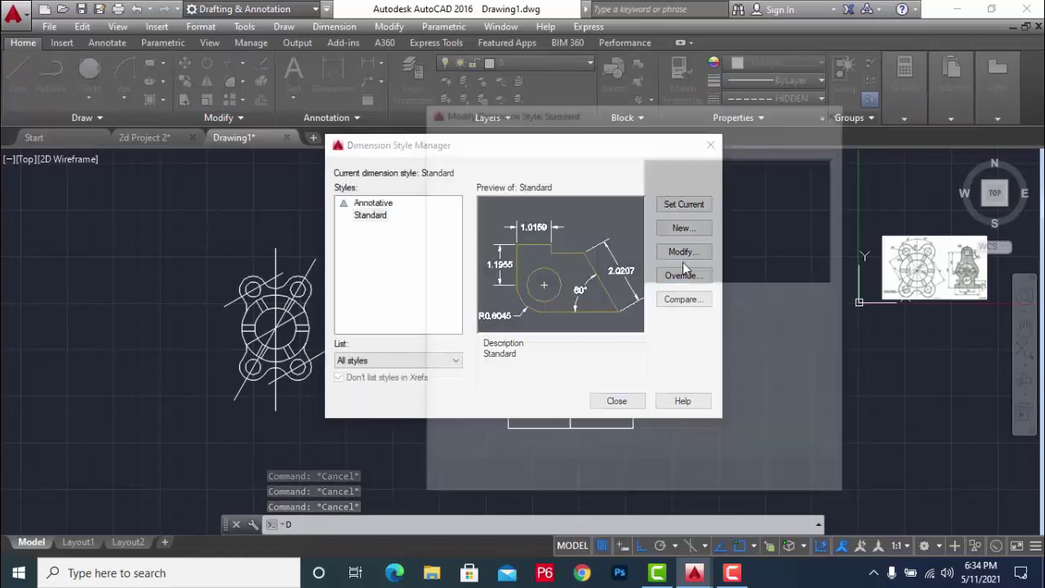
click(497, 138)
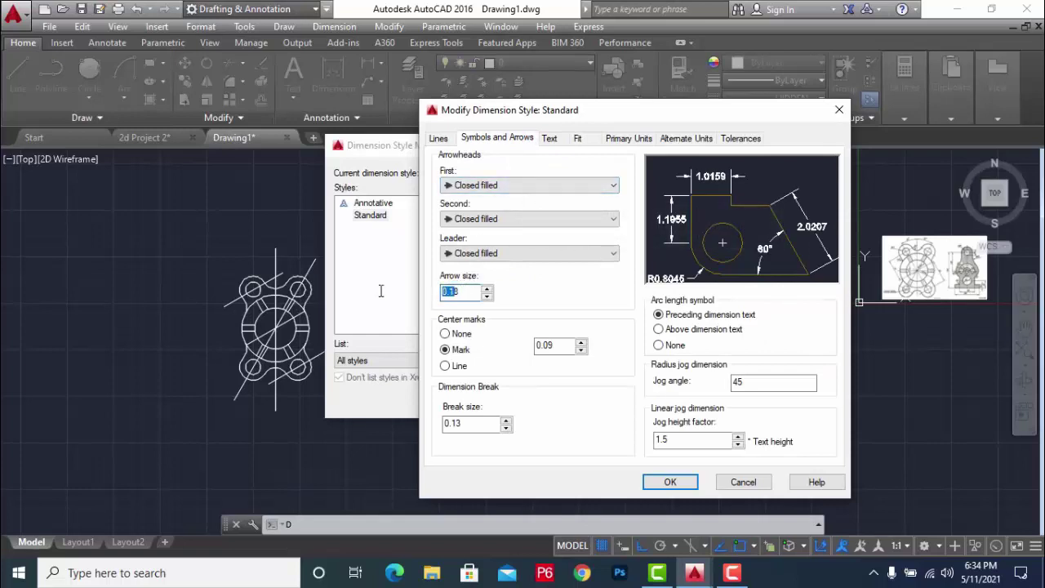
text(2)
- Make the Standard style's dimension lines and extension lines green
click(551, 139)
click(514, 139)
click(437, 138)
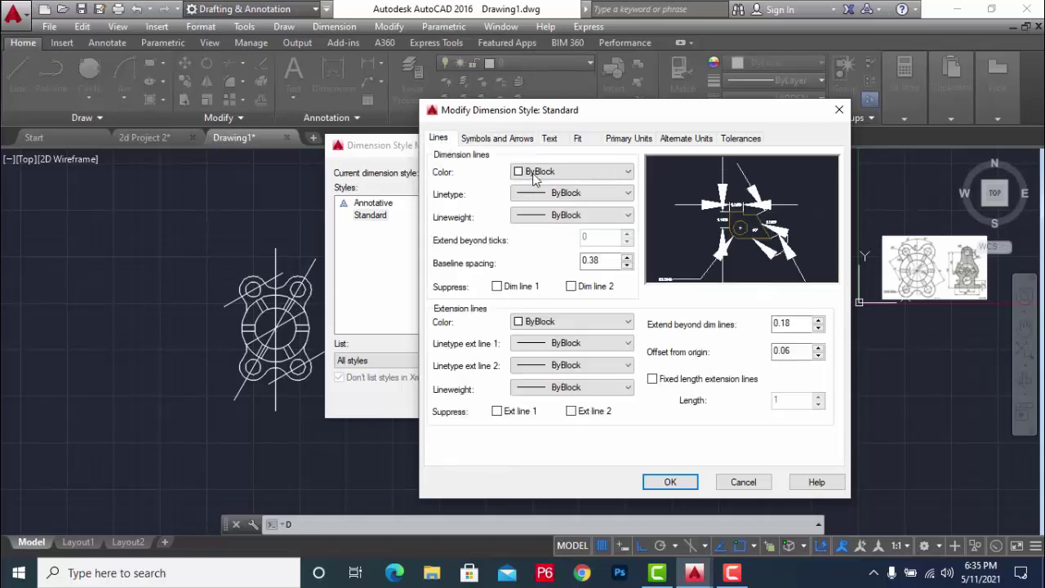
click(535, 173)
click(564, 235)
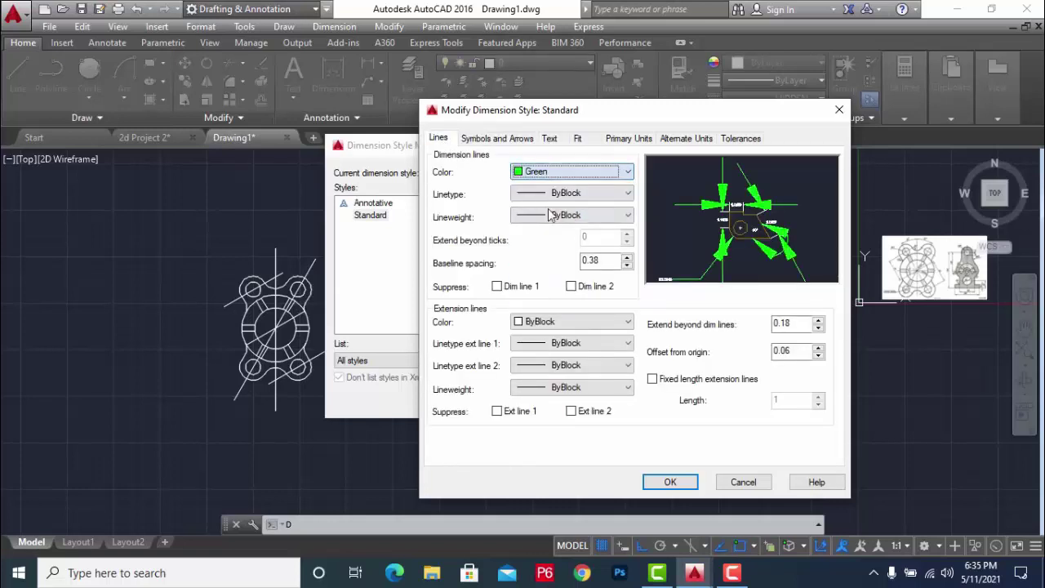
click(569, 321)
click(555, 385)
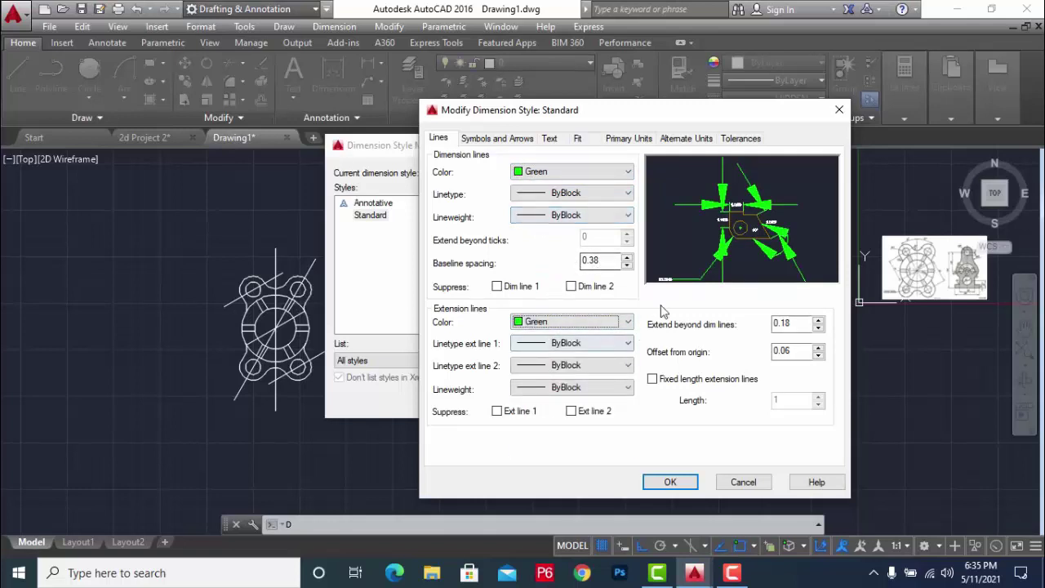
- Set the dimension text to ISO standard alignment and colour it green
click(550, 139)
text(4)
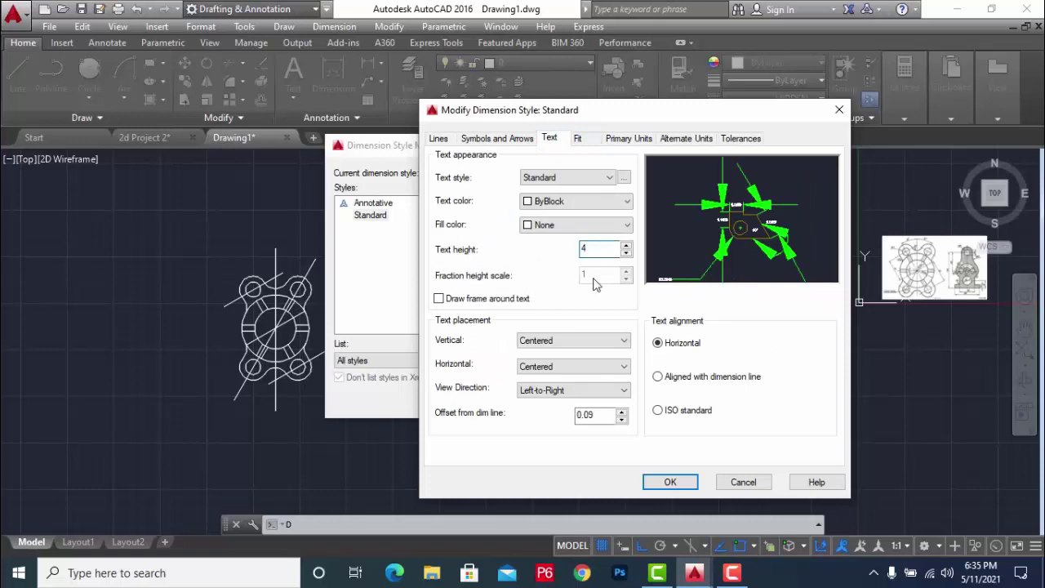
click(675, 410)
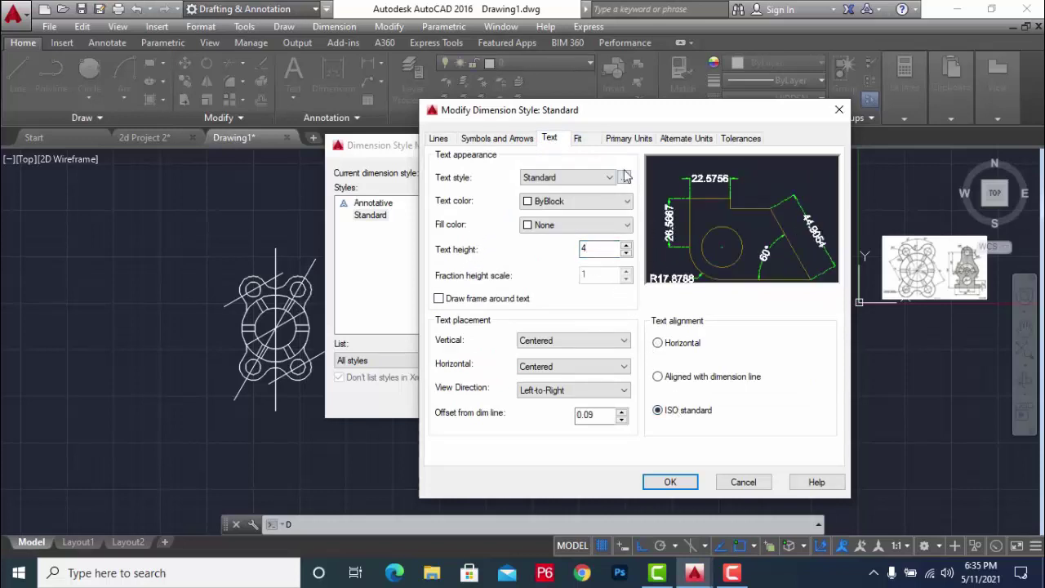
click(576, 201)
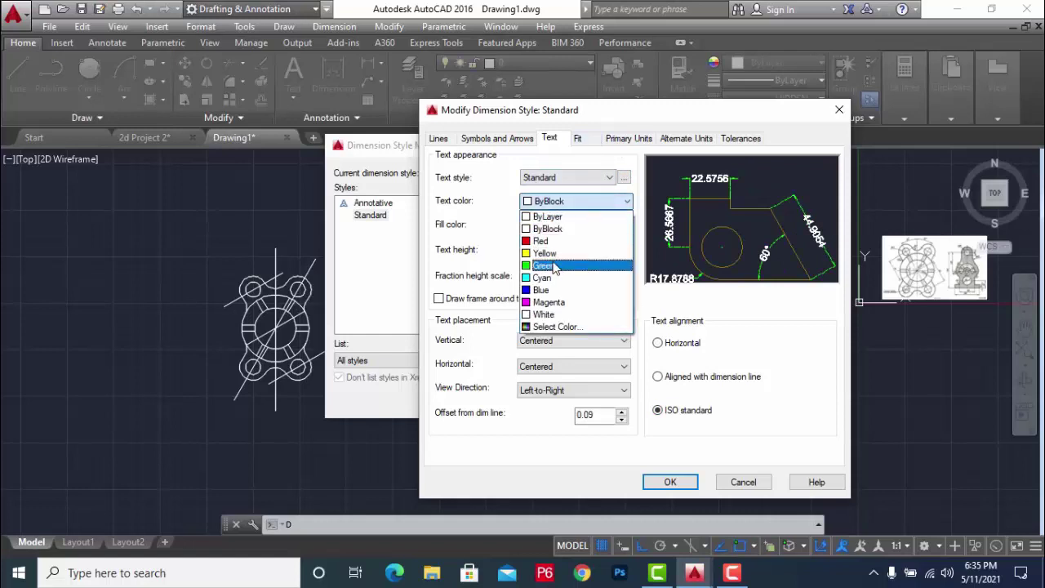
click(573, 263)
- Set linear precision to 0 in Primary Units, then accept and close the style manager
click(629, 138)
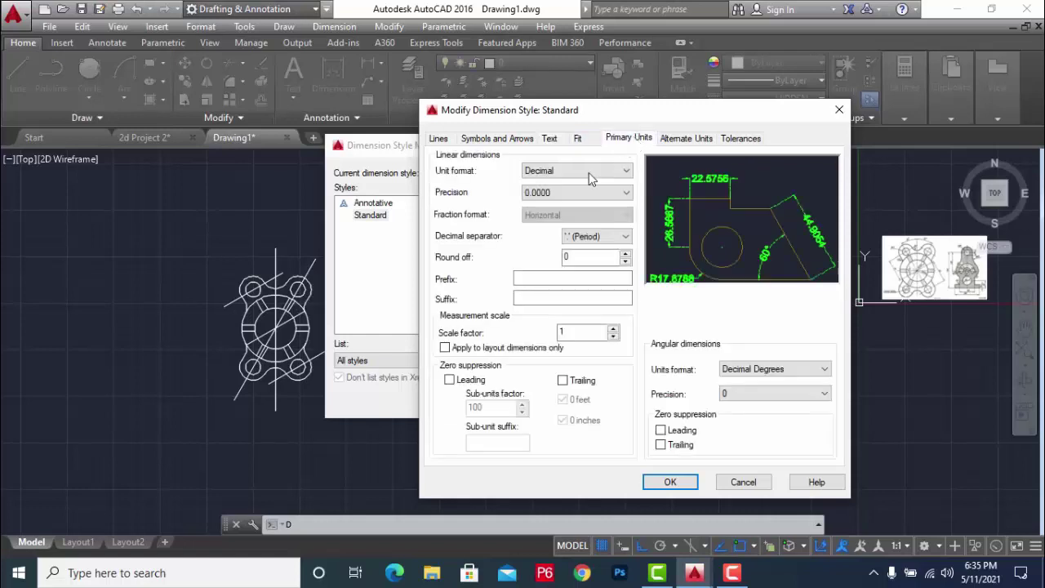
click(576, 192)
click(571, 204)
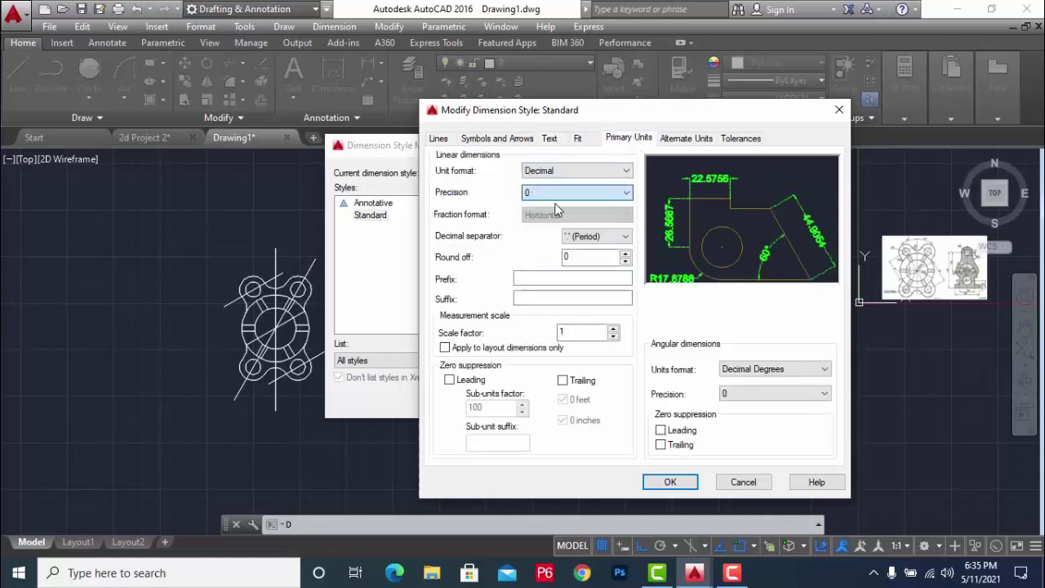
click(670, 482)
click(625, 398)
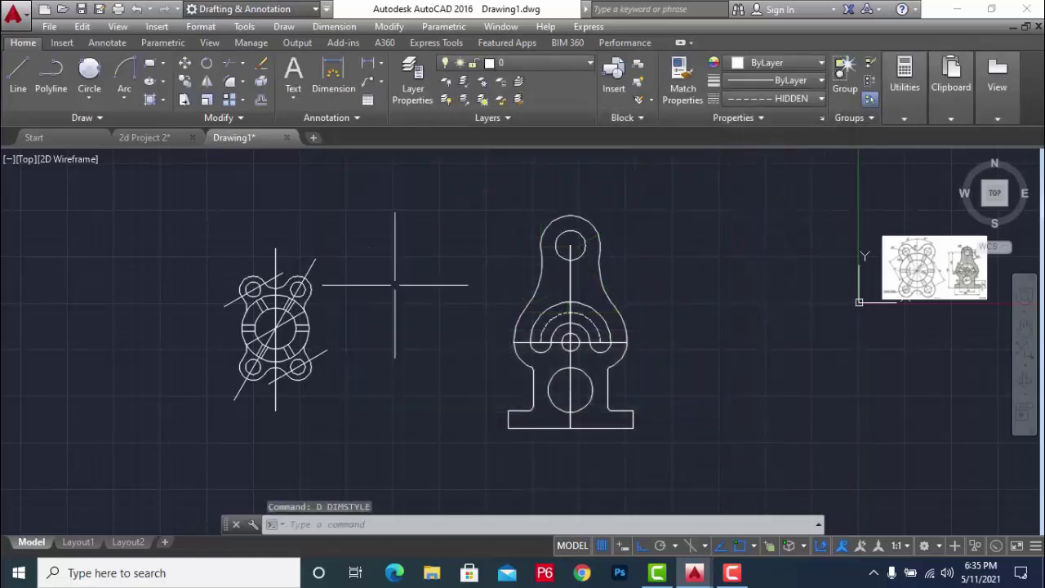
- Add a Ø20 diameter dimension to the cover's upper-left small hole using DDI
scroll(260, 310, up, 5)
text(dr)
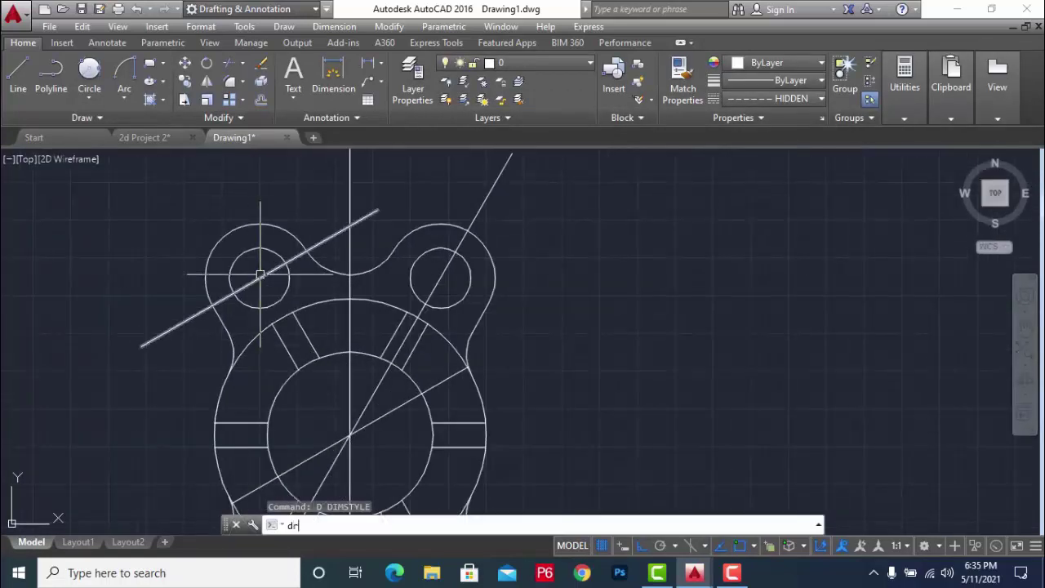
key(Escape)
key(Escape)
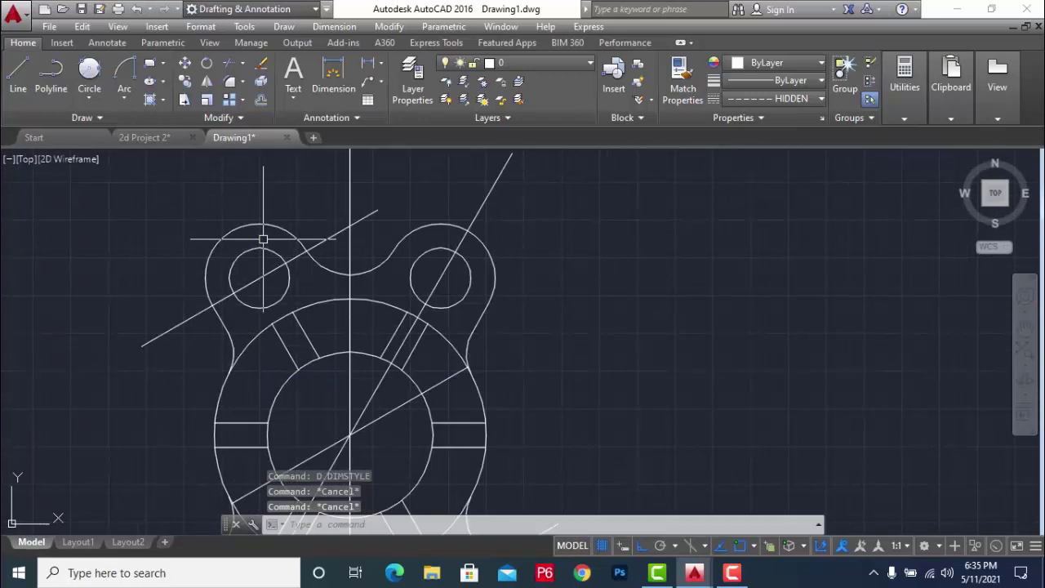
text(dd)
key(Escape)
text(dd)
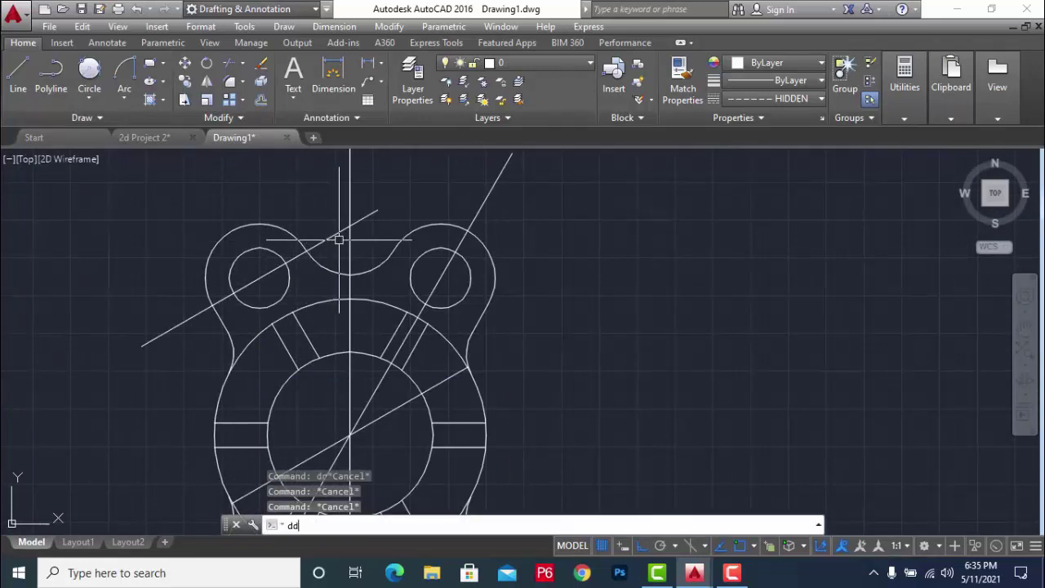
text(i)
key(Return)
click(255, 248)
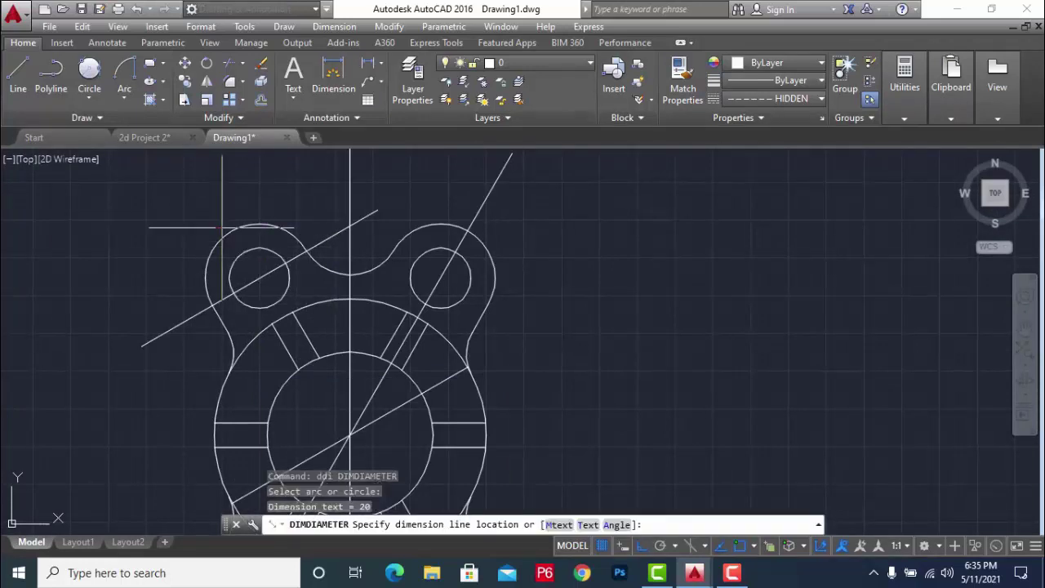
click(168, 206)
- Dimension the outer arc of the upper-left lobe as Ø36
key(Return)
click(235, 228)
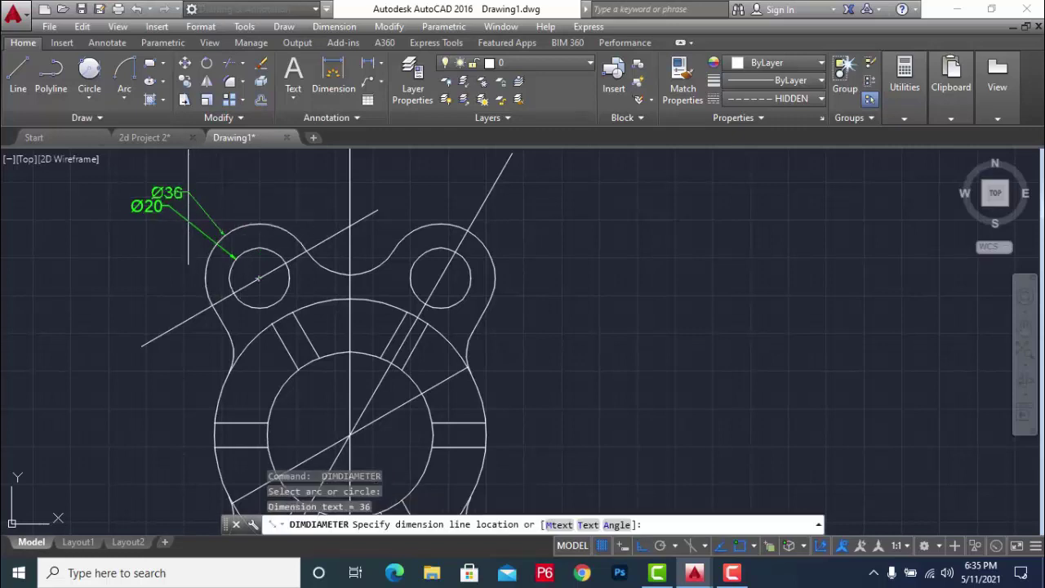
scroll(187, 169, down, 2)
scroll(201, 204, up, 2)
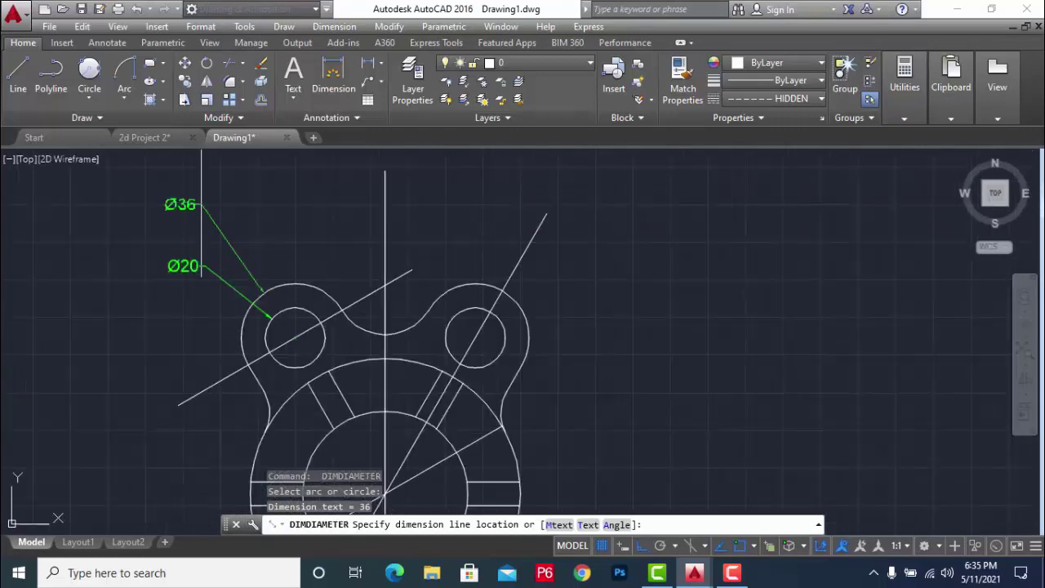
scroll(202, 204, up, 2)
click(280, 205)
scroll(392, 256, down, 3)
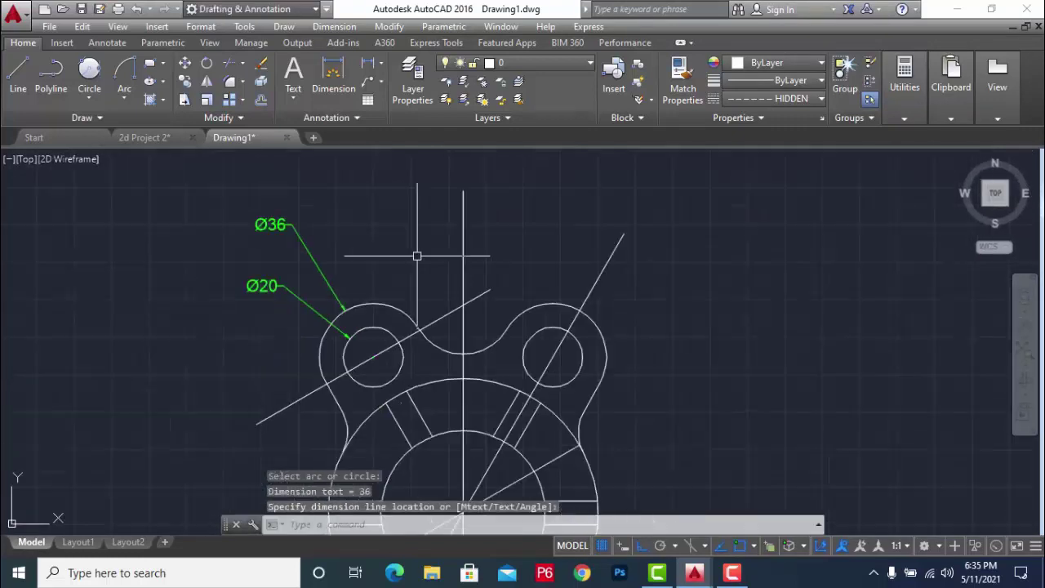
scroll(417, 255, down, 2)
scroll(448, 321, up, 2)
scroll(446, 311, up, 2)
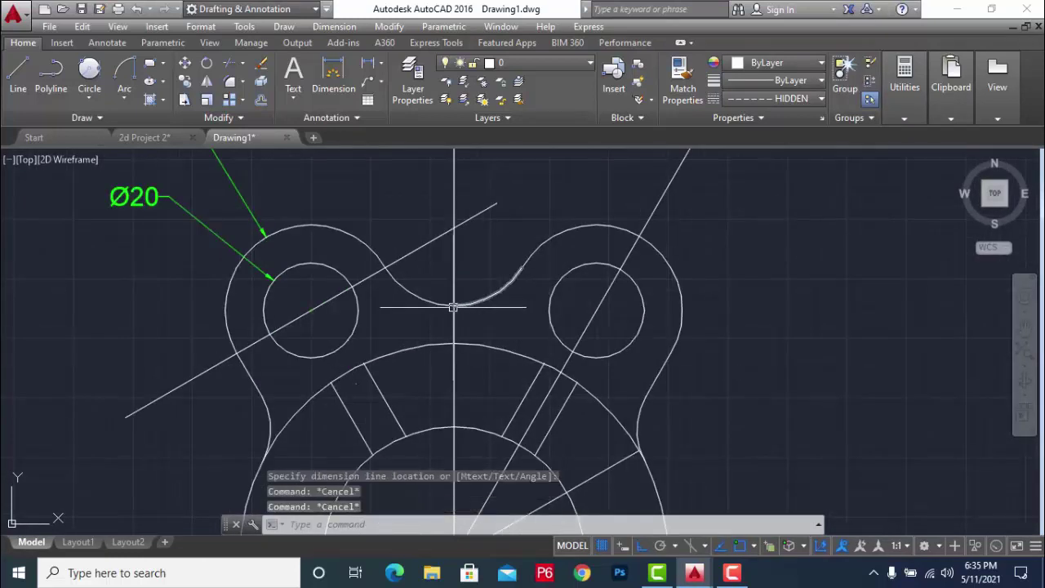
- Add an R17 radius dimension to the curve between the top lobes with DRA
text(dra)
key(Return)
click(422, 296)
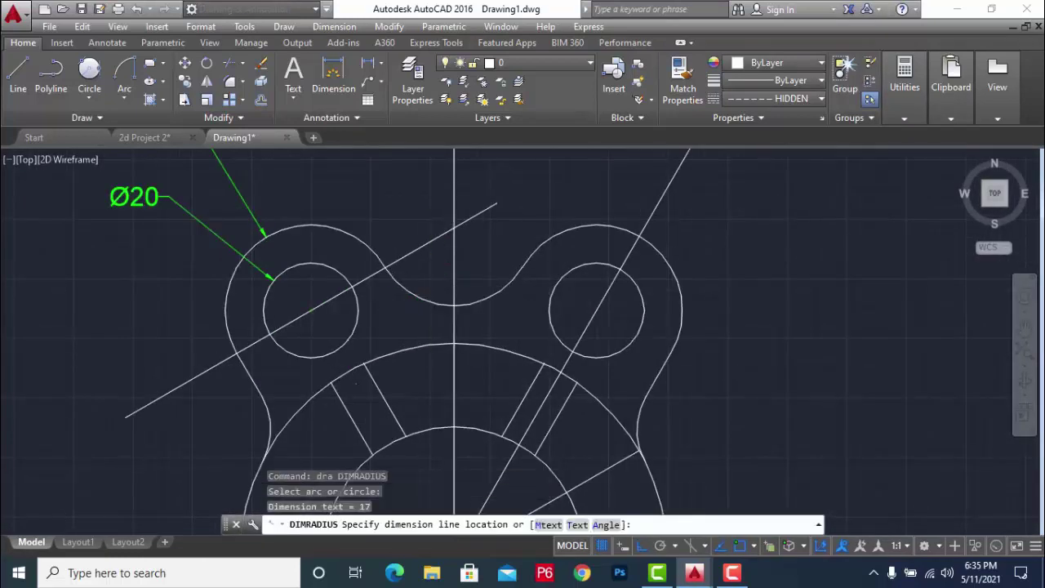
scroll(437, 281, up, 3)
scroll(566, 241, down, 3)
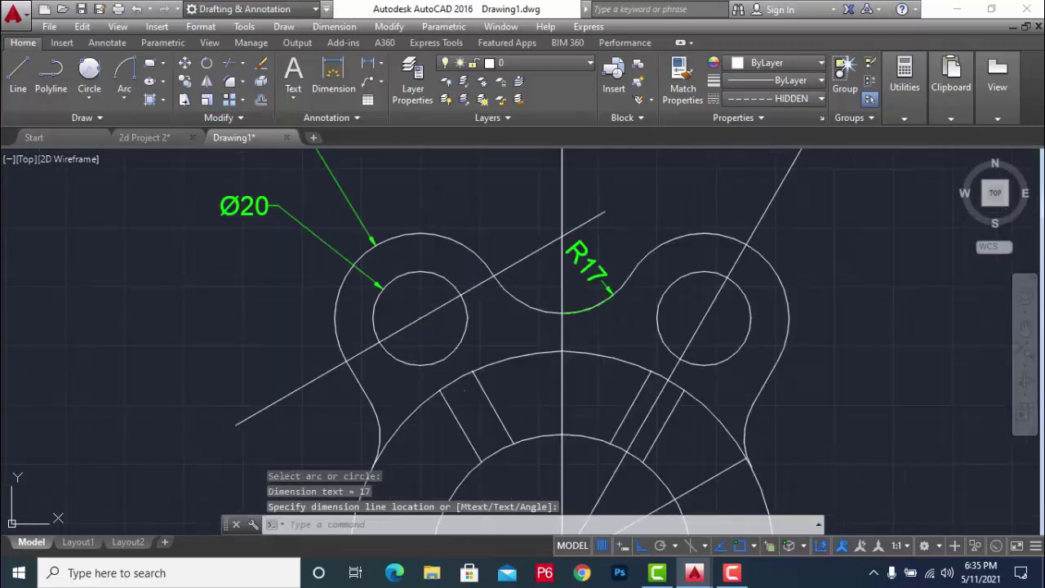
scroll(660, 236, down, 1)
key(Escape)
key(Escape)
scroll(624, 291, down, 4)
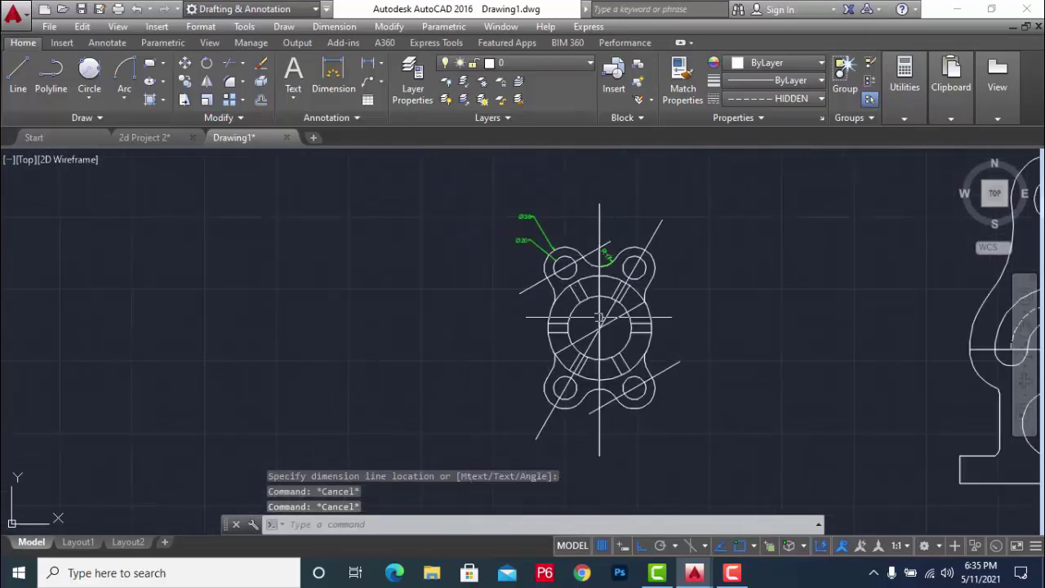
scroll(572, 360, up, 4)
key(Escape)
- Add the 8 rib-width linear dimension across the slot
text(li)
key(Return)
scroll(541, 357, up, 2)
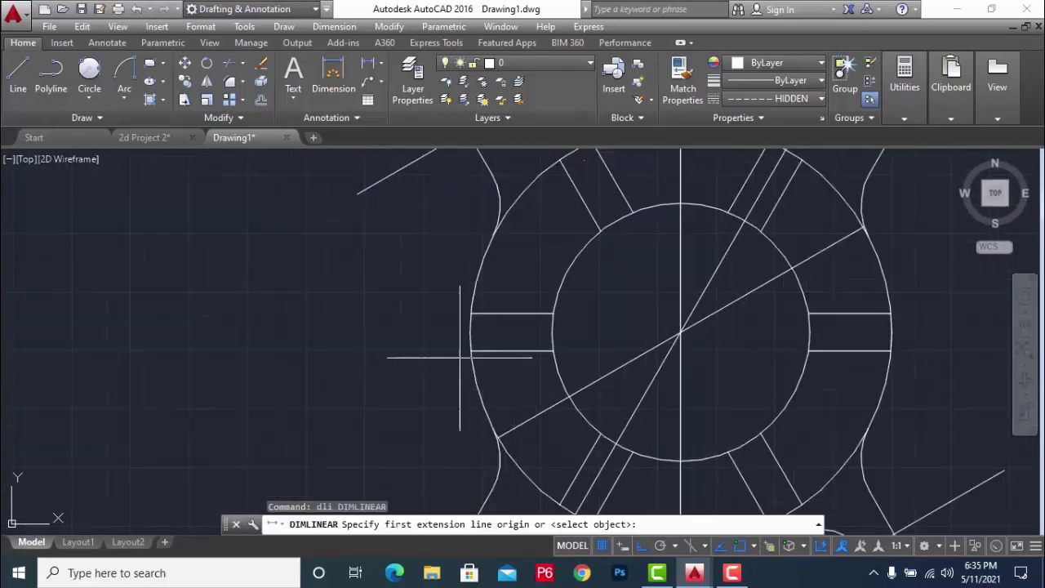
click(512, 352)
click(512, 312)
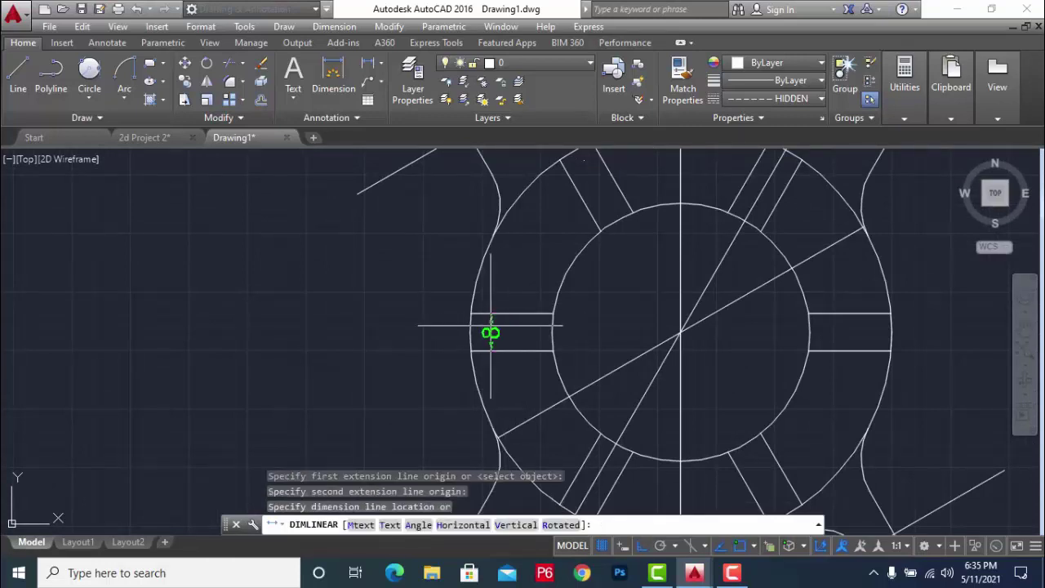
click(504, 333)
scroll(558, 340, up, 6)
scroll(544, 329, down, 7)
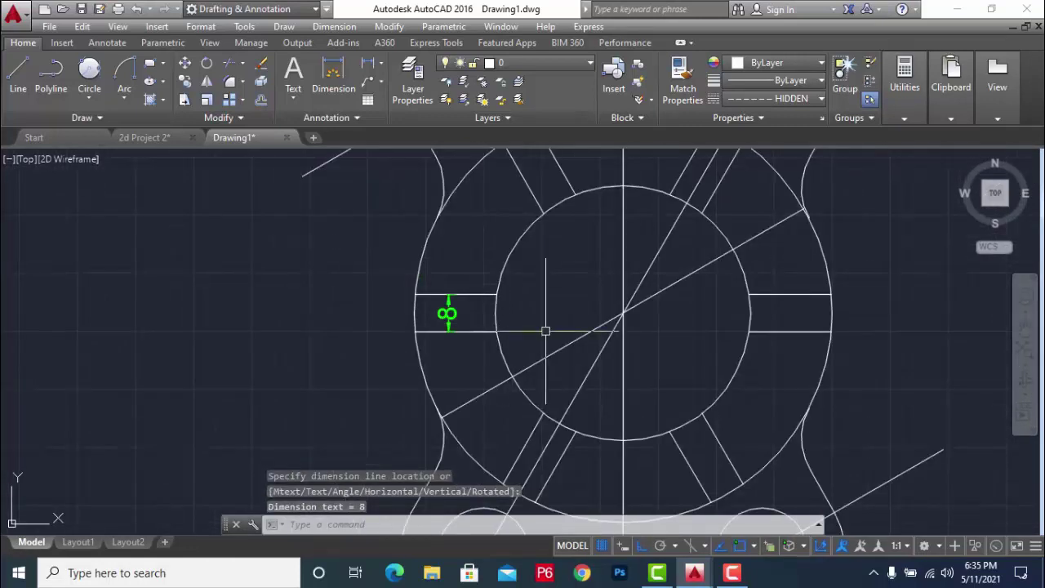
scroll(625, 330, down, 2)
key(Escape)
key(Escape)
key(Escape)
- Dimension the inner circle Ø55 and the outer circle Ø90 with DDI
text(ddi)
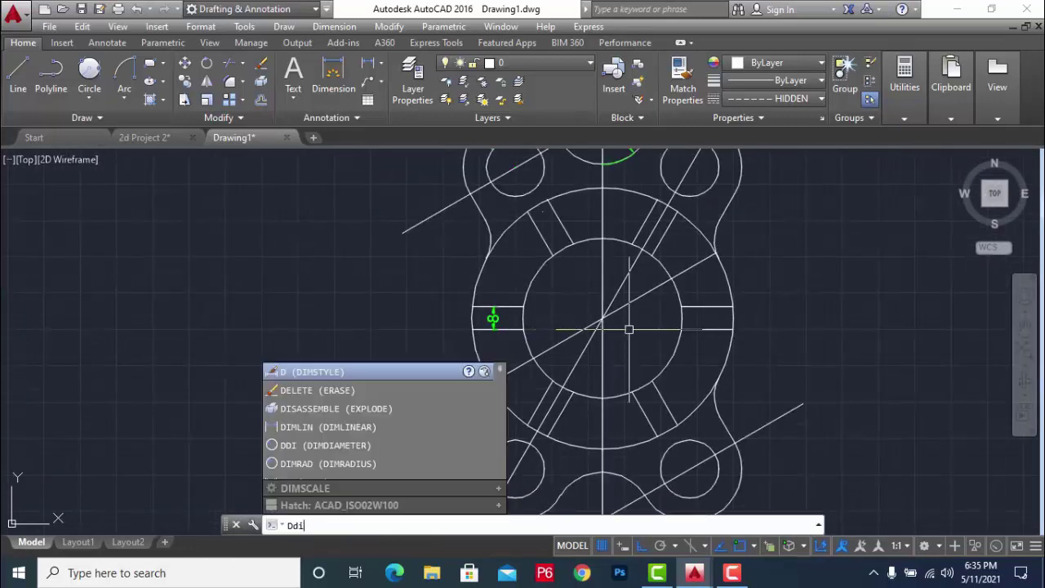
key(Return)
click(669, 352)
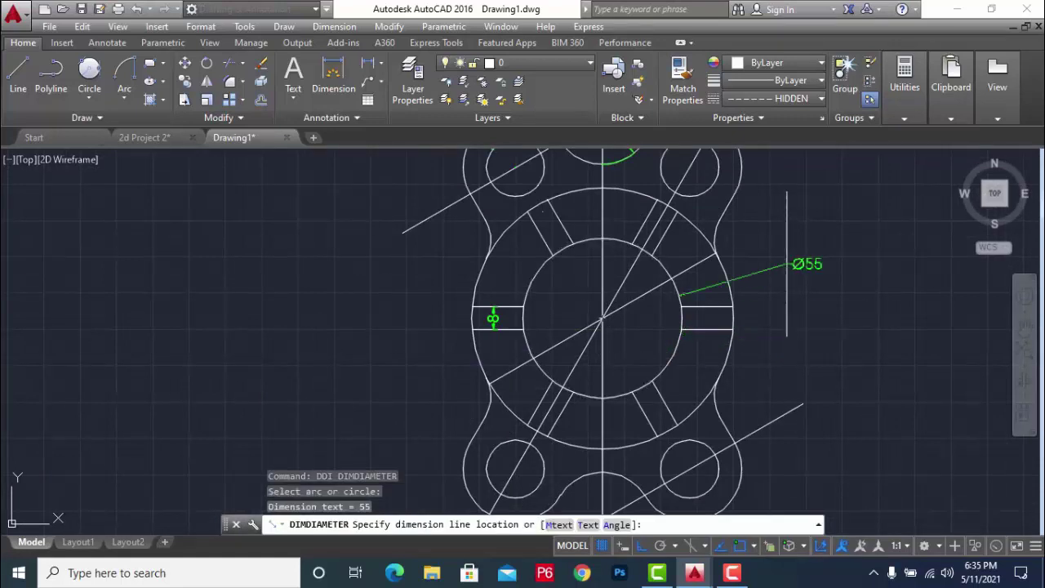
click(780, 256)
key(Return)
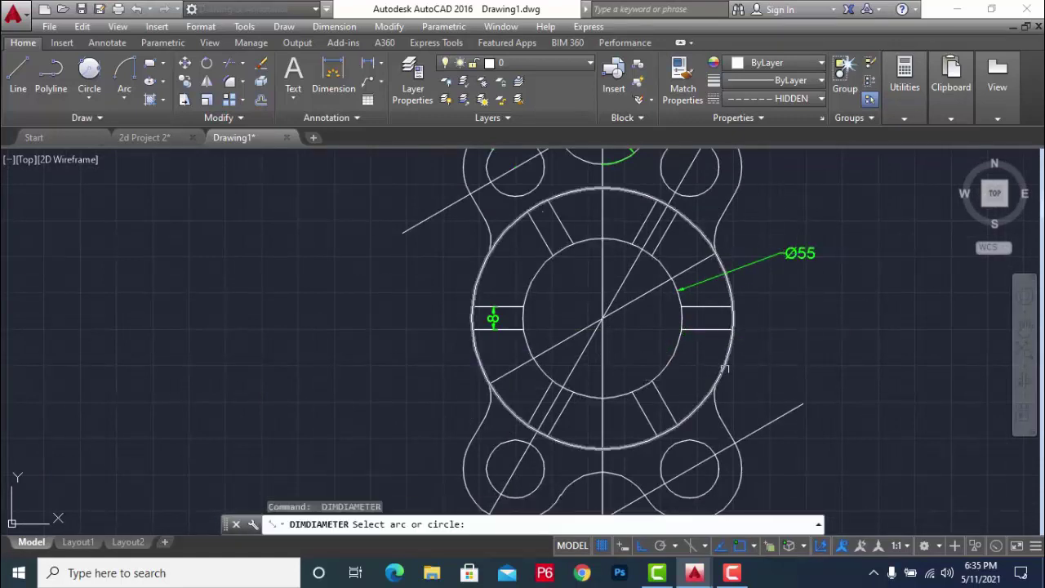
click(725, 367)
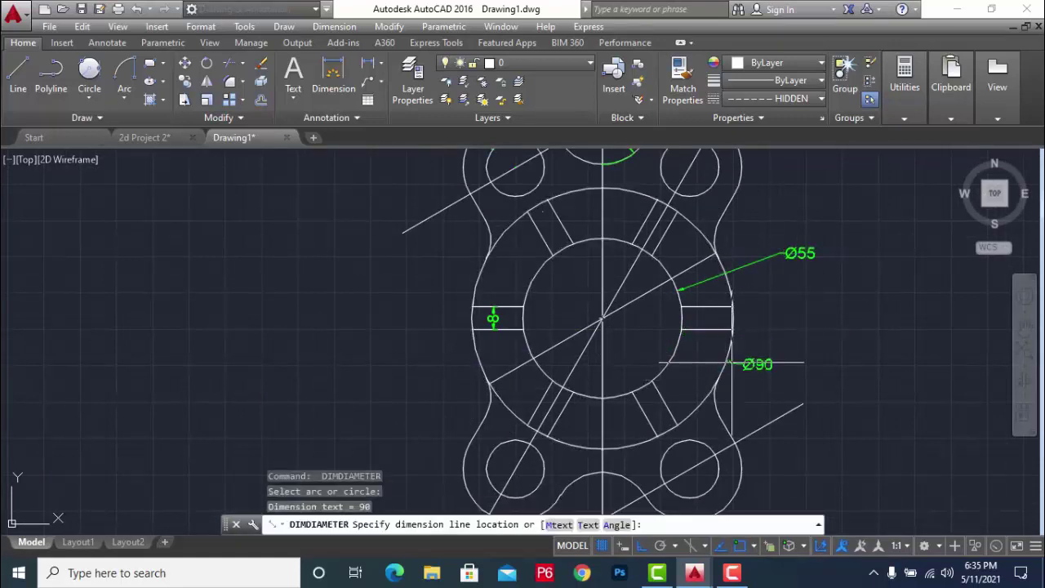
click(848, 380)
scroll(824, 270, down, 2)
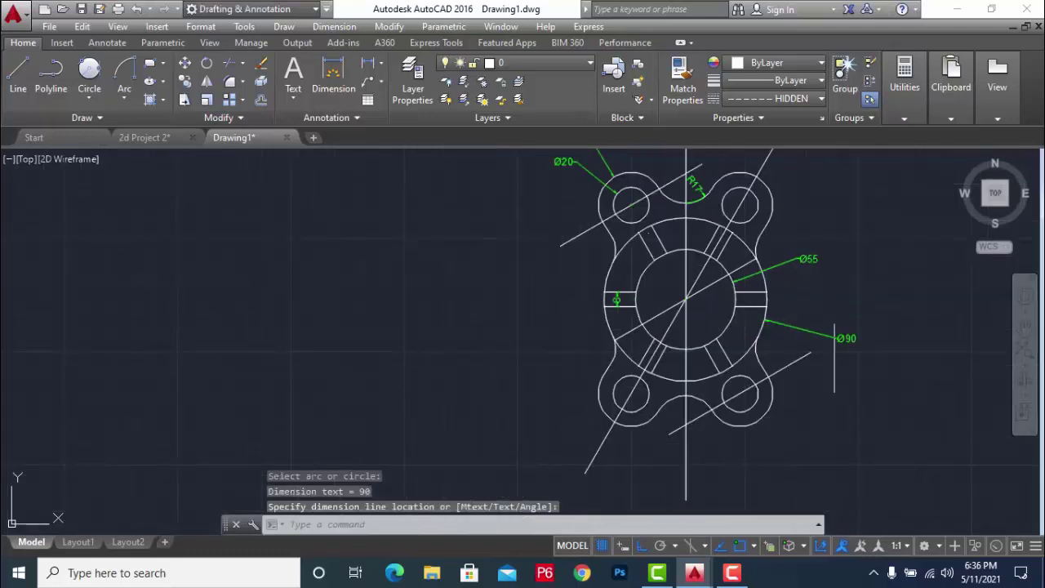
scroll(833, 240, down, 1)
scroll(794, 187, up, 3)
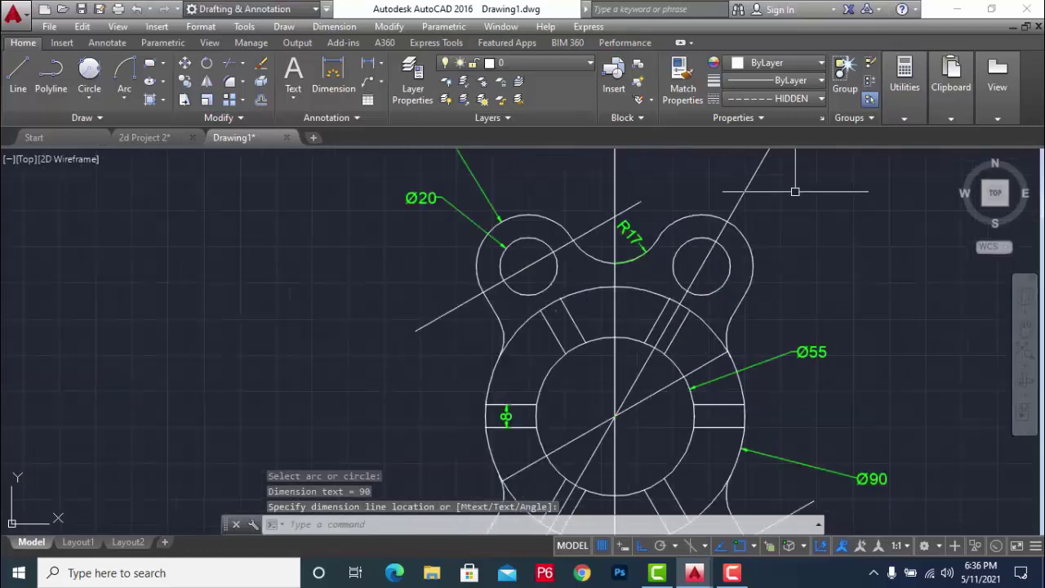
key(Escape)
scroll(591, 263, down, 2)
key(Escape)
key(Escape)
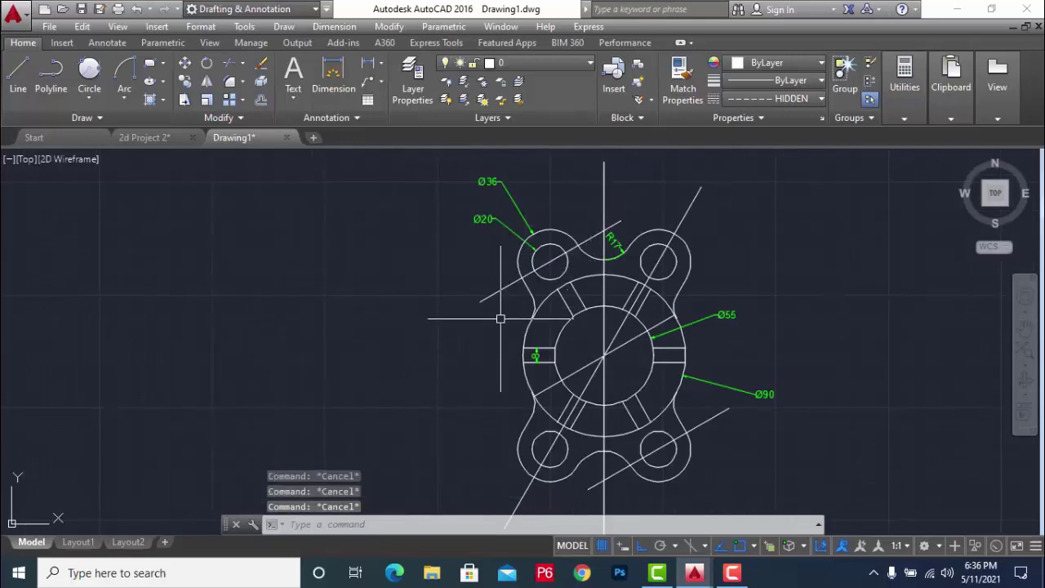
- Add an aligned 60 dimension along the cover's left diagonal line using DAL
text(dalk)
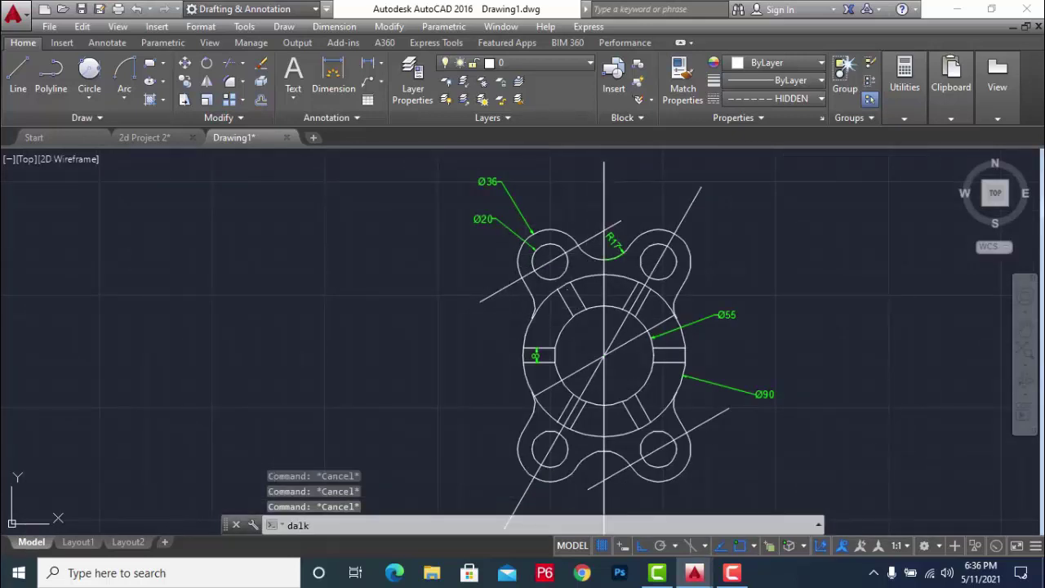
key(Return)
key(Escape)
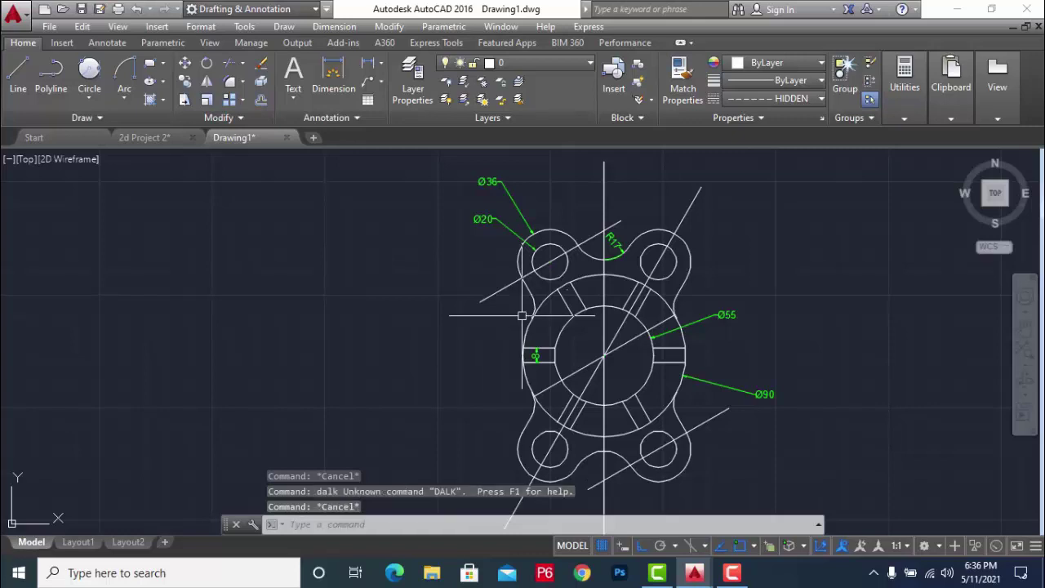
key(Escape)
scroll(449, 338, down, 3)
scroll(448, 338, up, 3)
text(d)
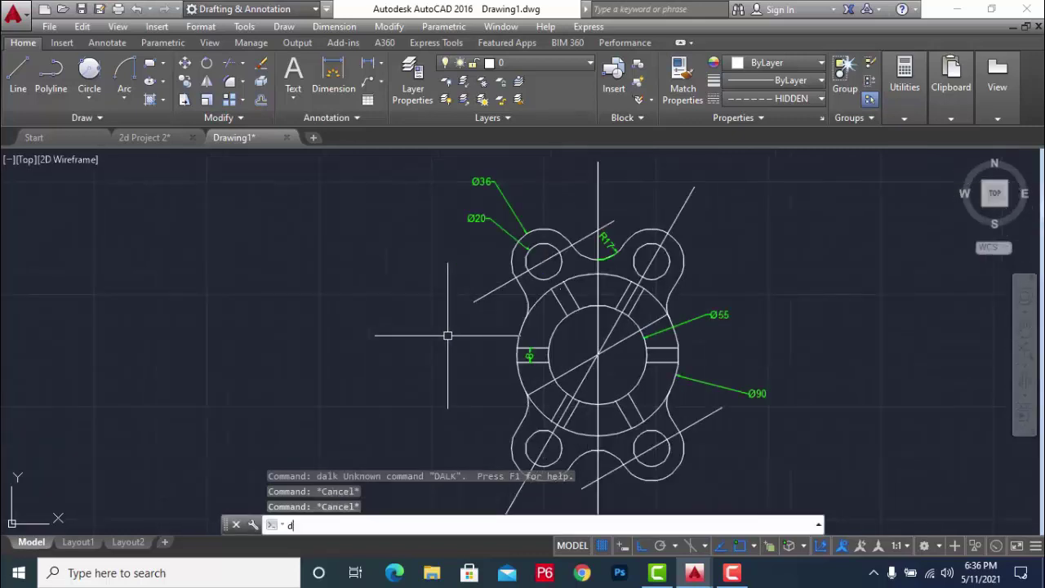
text(al)
key(Return)
click(475, 301)
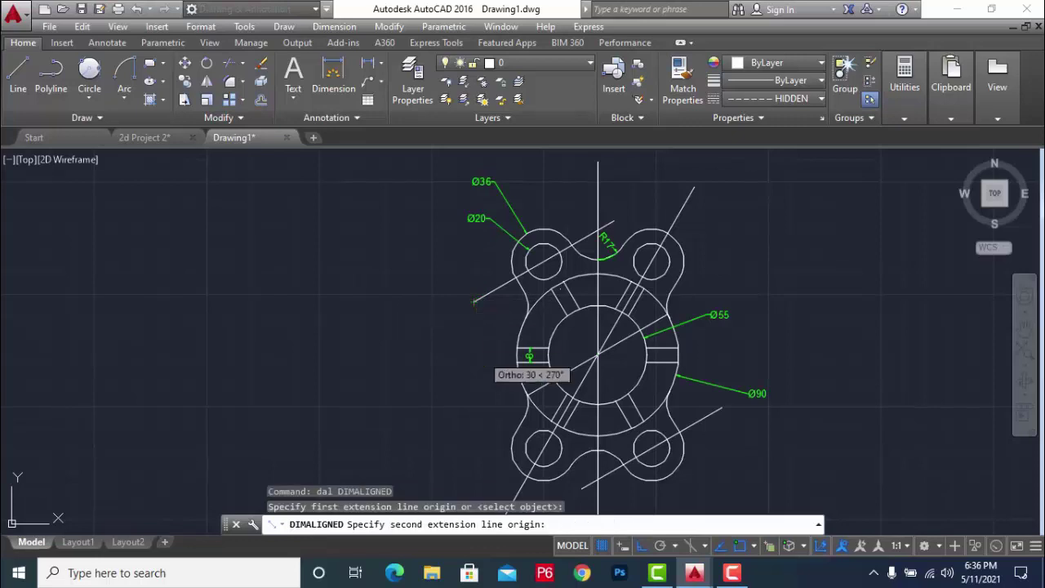
click(530, 395)
scroll(484, 367, up, 4)
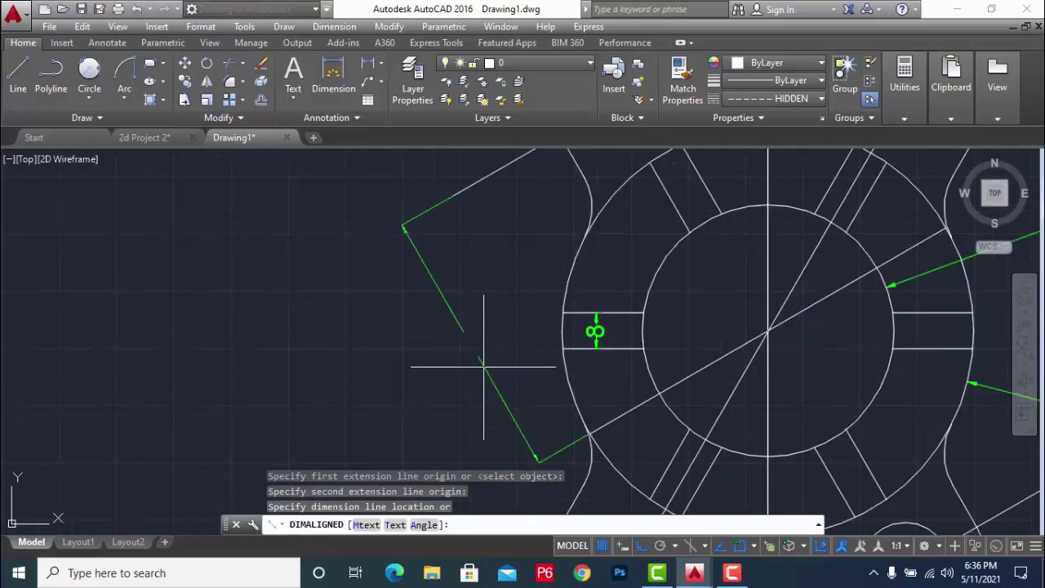
click(500, 322)
scroll(499, 314, down, 3)
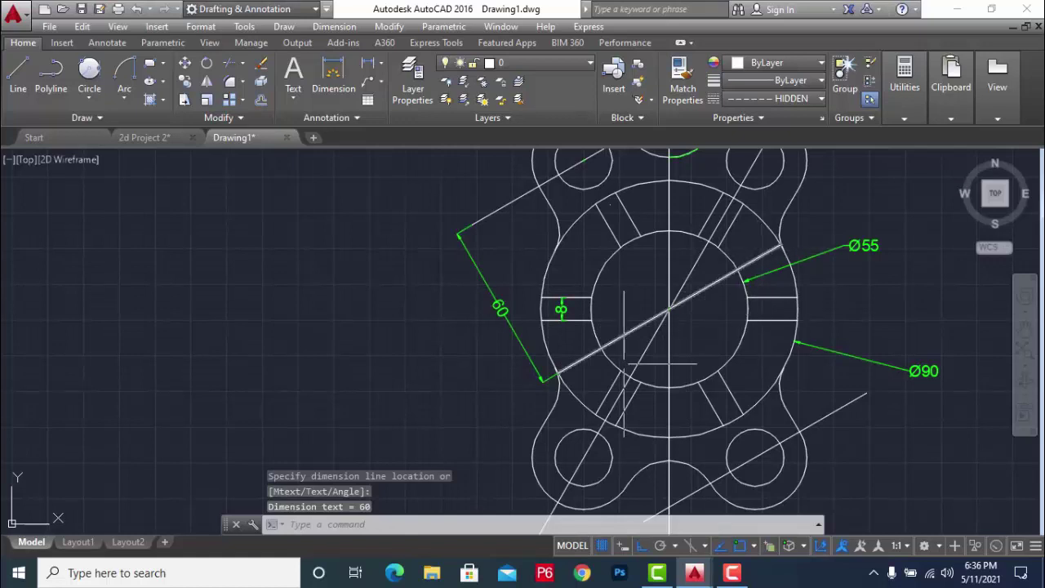
scroll(605, 294, down, 3)
scroll(612, 269, up, 3)
- Add a second aligned 60 dimension from the cover's centre to the lower-right hole centre
key(Return)
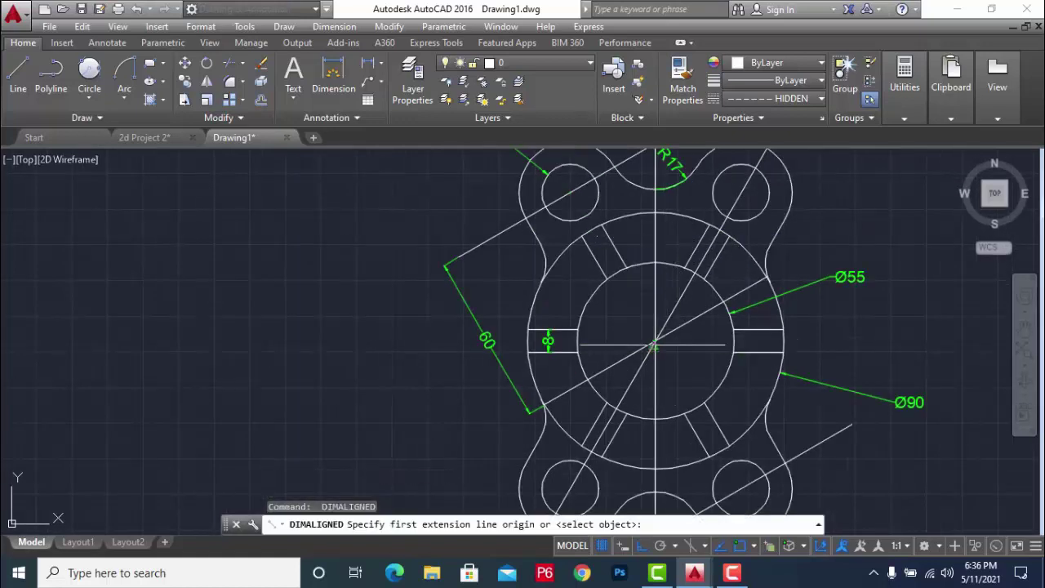
click(655, 341)
click(739, 489)
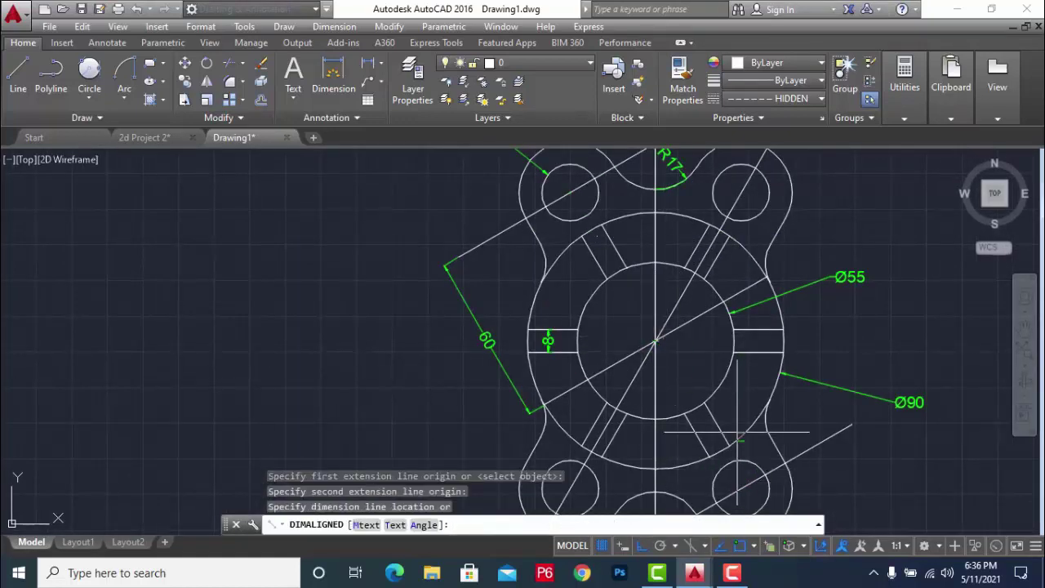
click(743, 419)
scroll(774, 333, down, 2)
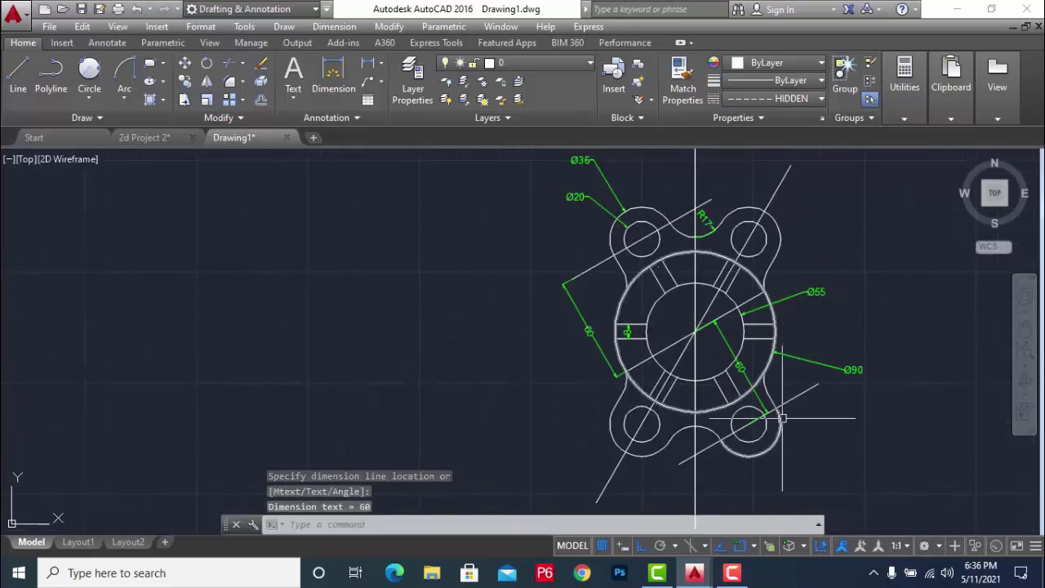
- Add an R14 radius dimension to the left arc
scroll(630, 398, up, 1)
key(Escape)
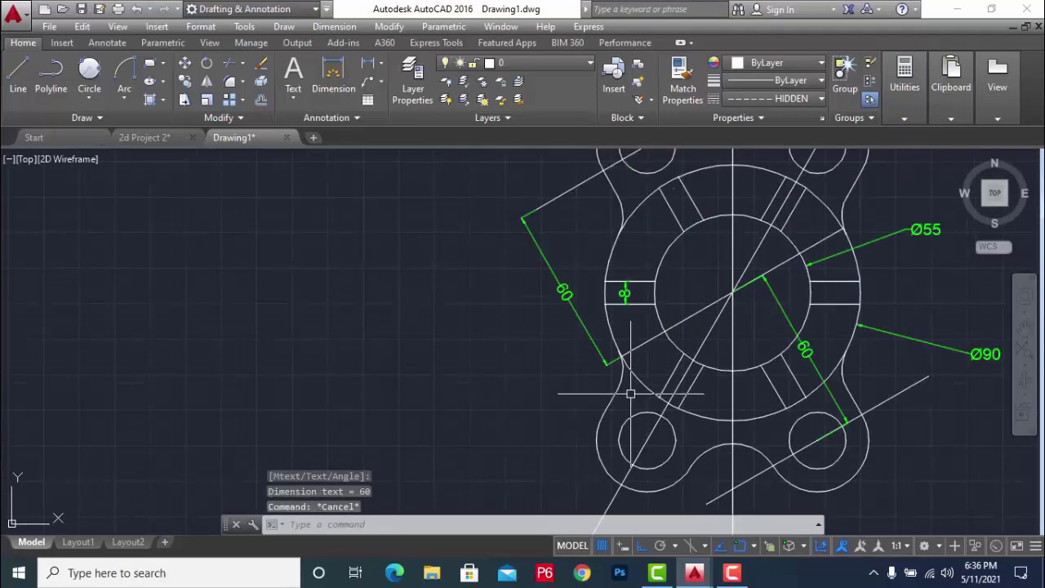
text(dra)
key(Return)
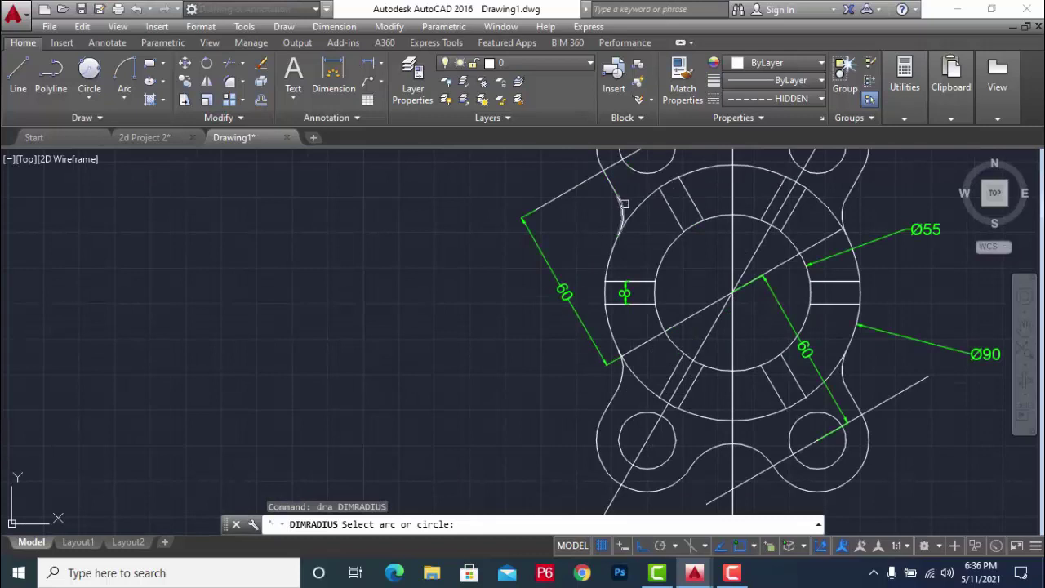
click(623, 204)
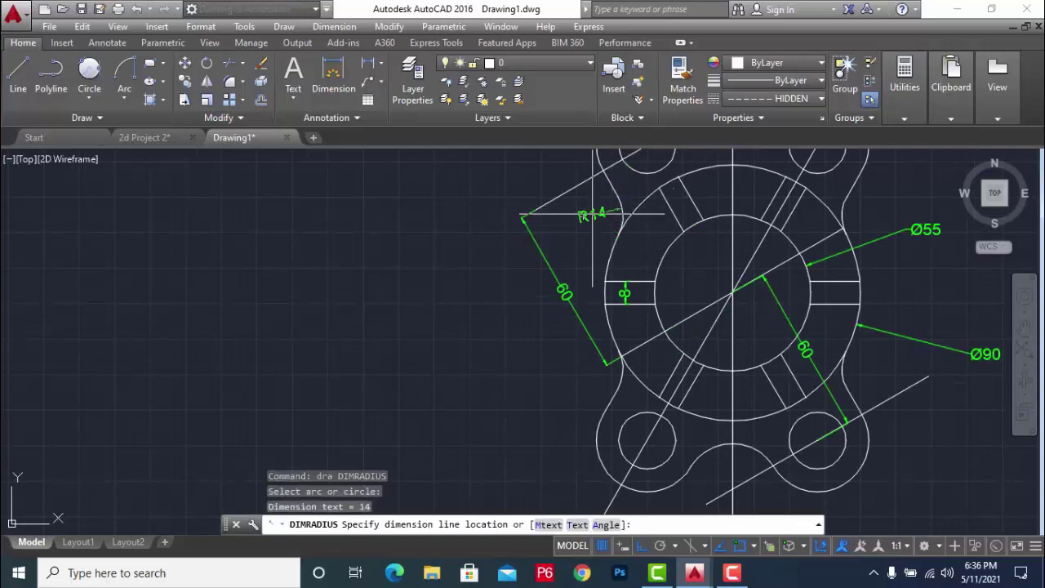
click(591, 211)
scroll(593, 329, down, 2)
scroll(699, 233, up, 2)
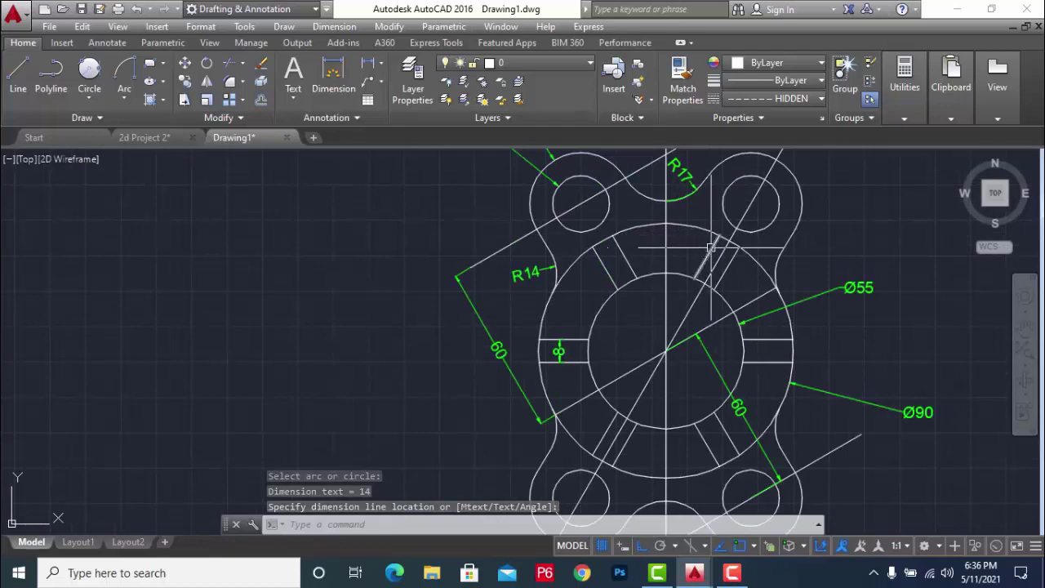
- Pan and zoom to bring the cover's top centre lines into view
middle_drag(731, 292, 662, 324)
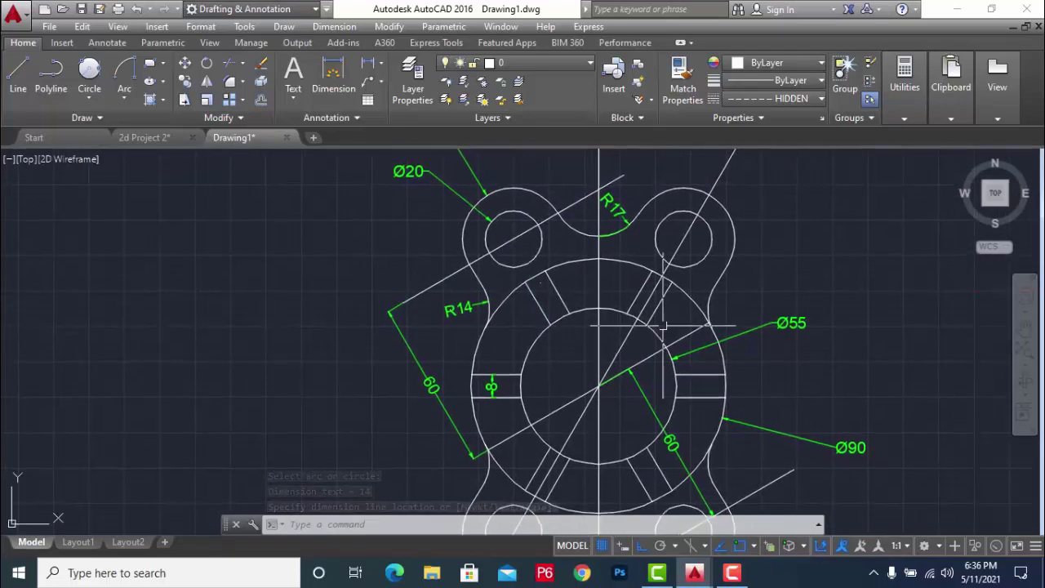
scroll(653, 319, down, 2)
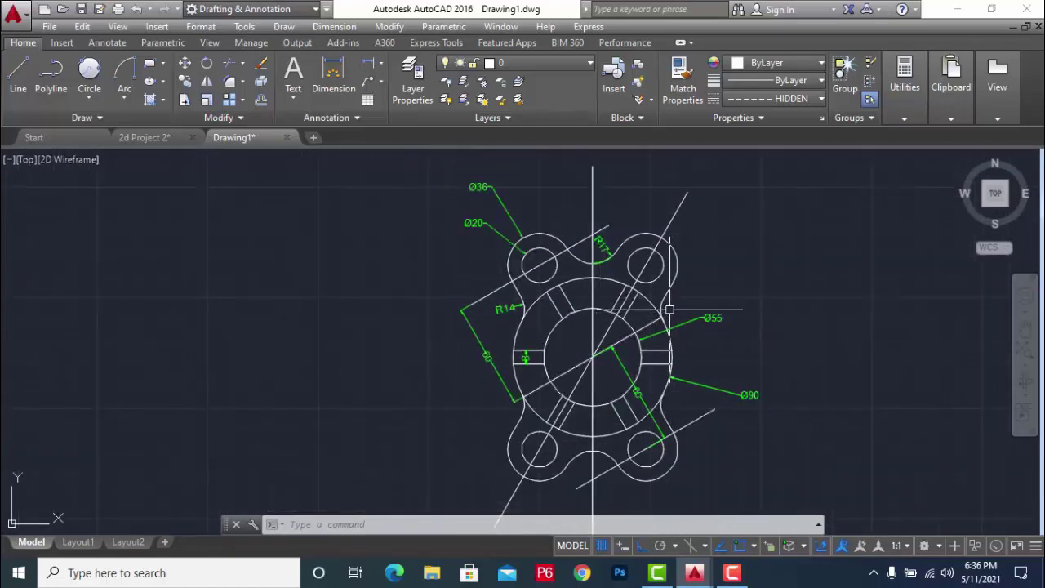
scroll(670, 309, down, 3)
scroll(669, 308, down, 3)
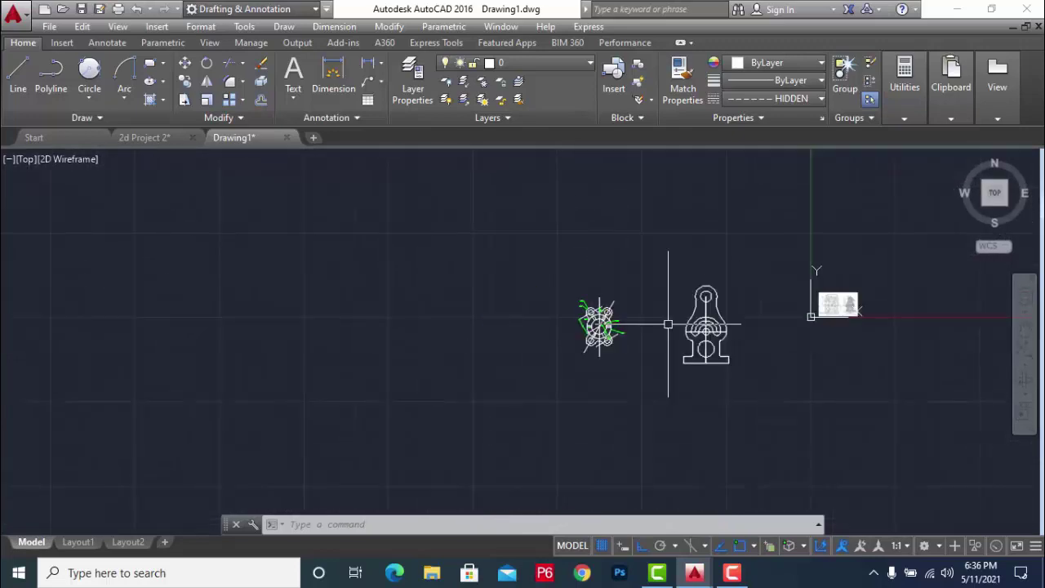
scroll(670, 309, down, 2)
scroll(742, 392, up, 6)
scroll(746, 319, up, 4)
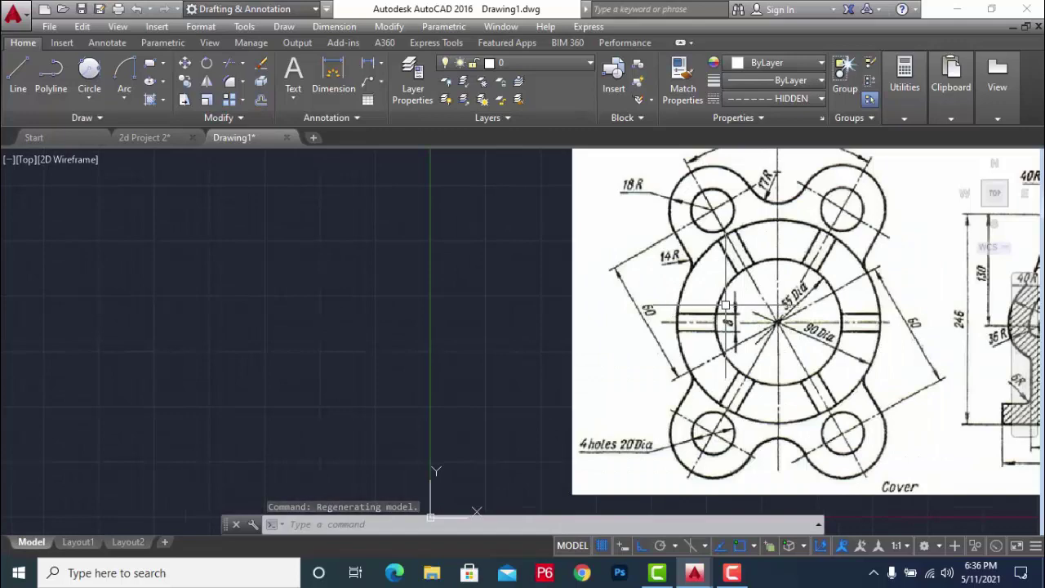
scroll(725, 304, down, 1)
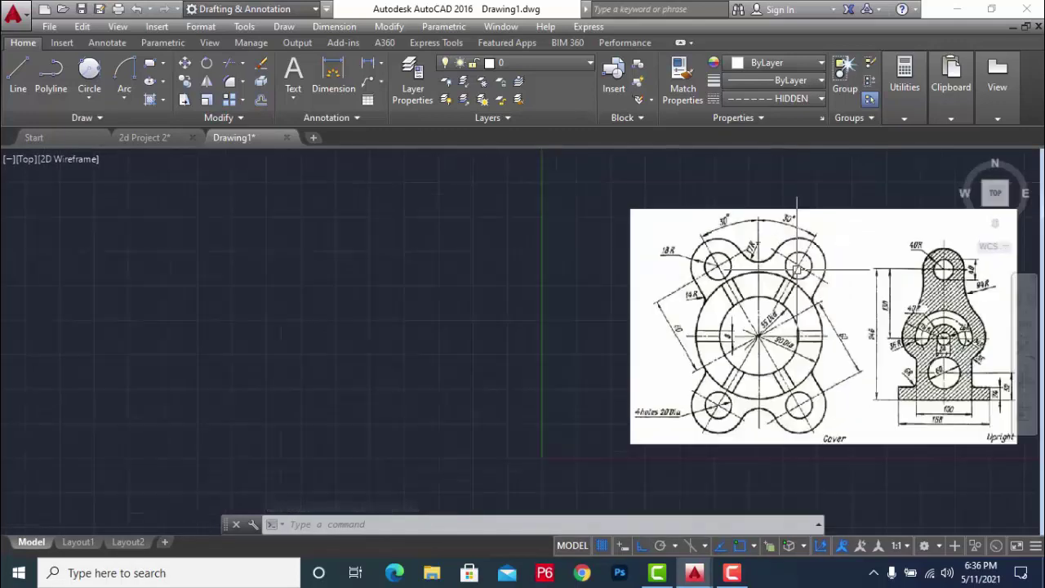
scroll(792, 282, down, 4)
key(Escape)
scroll(200, 311, up, 6)
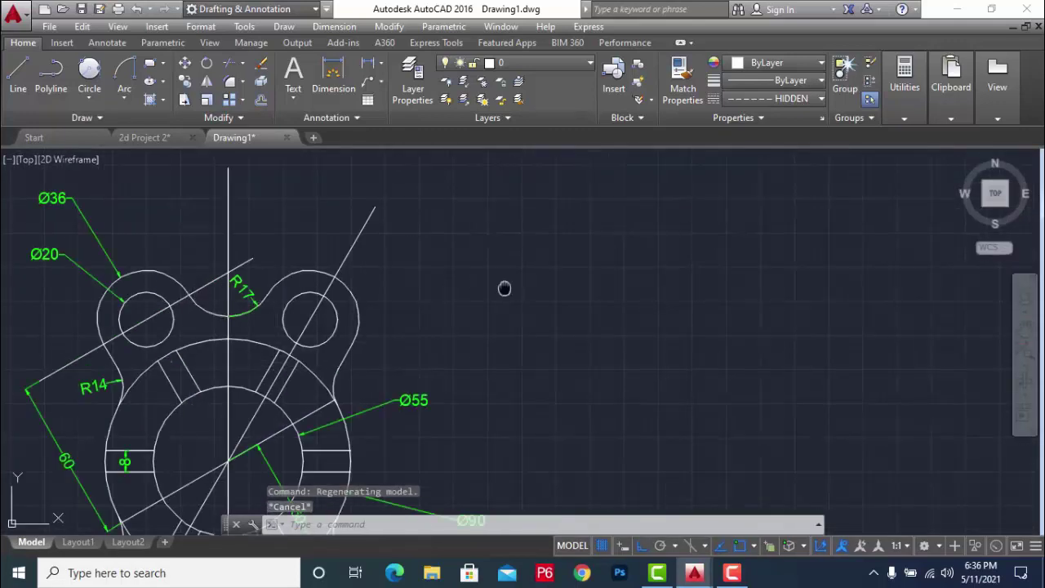
middle_drag(504, 288, 609, 259)
- Dimension the 30° angle between the slanted and vertical centre lines, placed above the part
text(da)
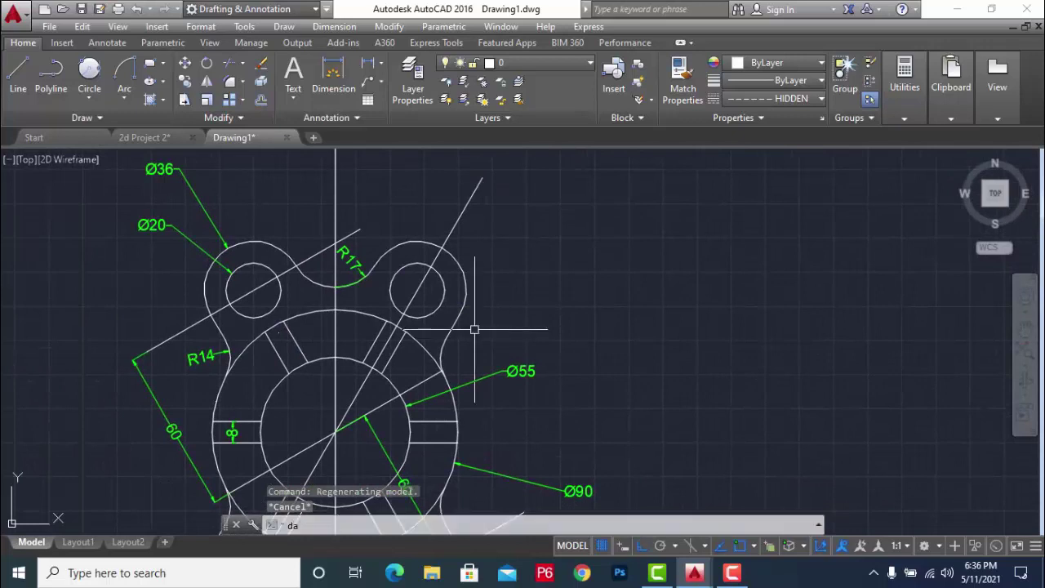
text(n)
key(Return)
click(357, 396)
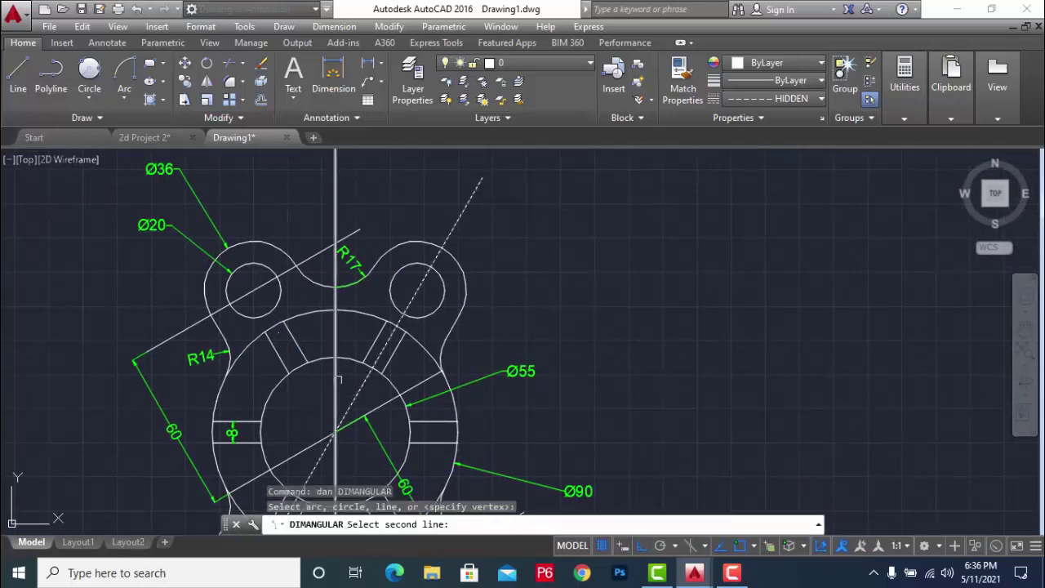
click(335, 377)
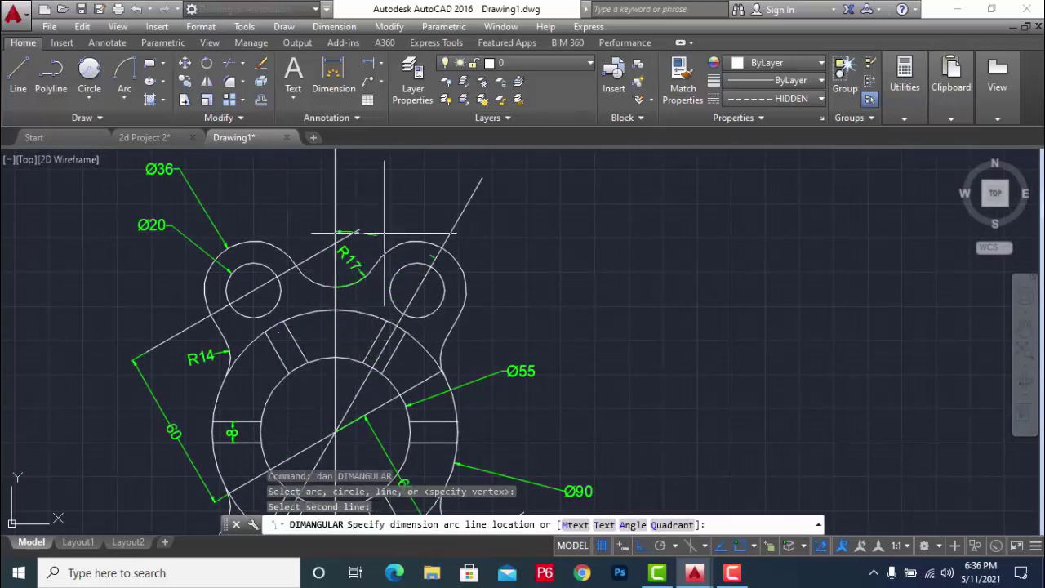
click(397, 194)
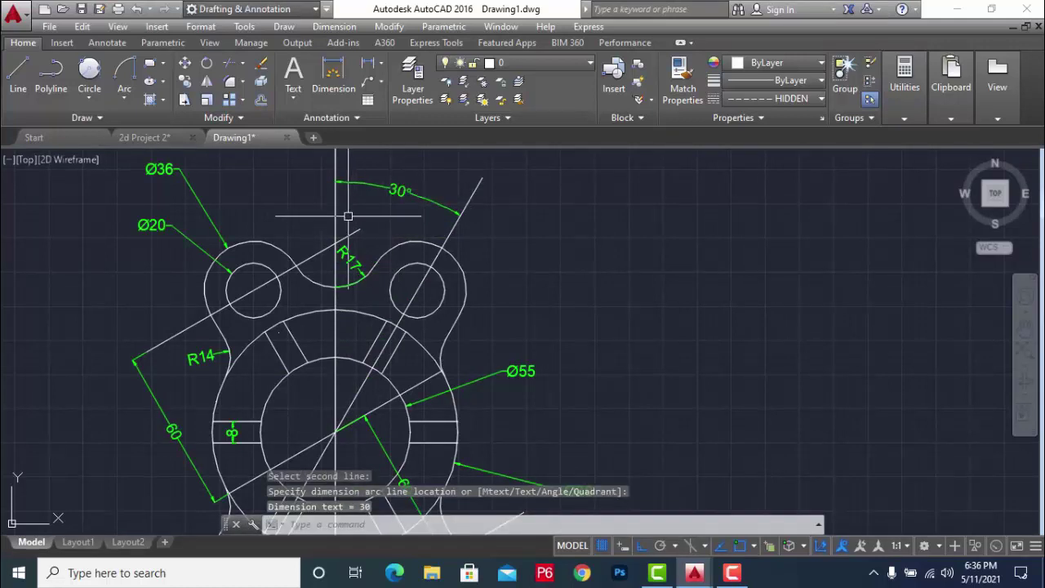
key(Return)
key(Escape)
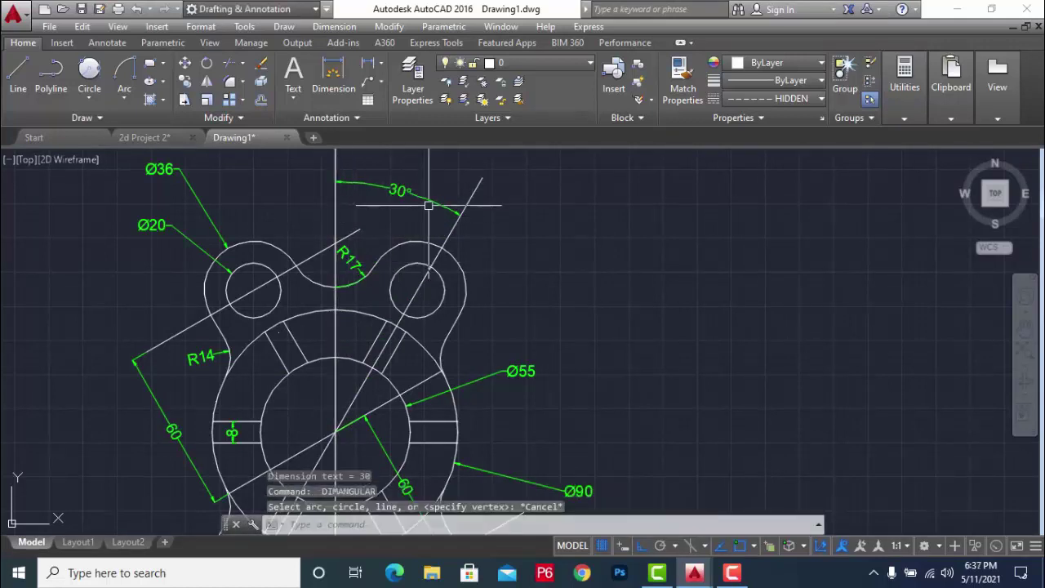
scroll(497, 243, down, 1)
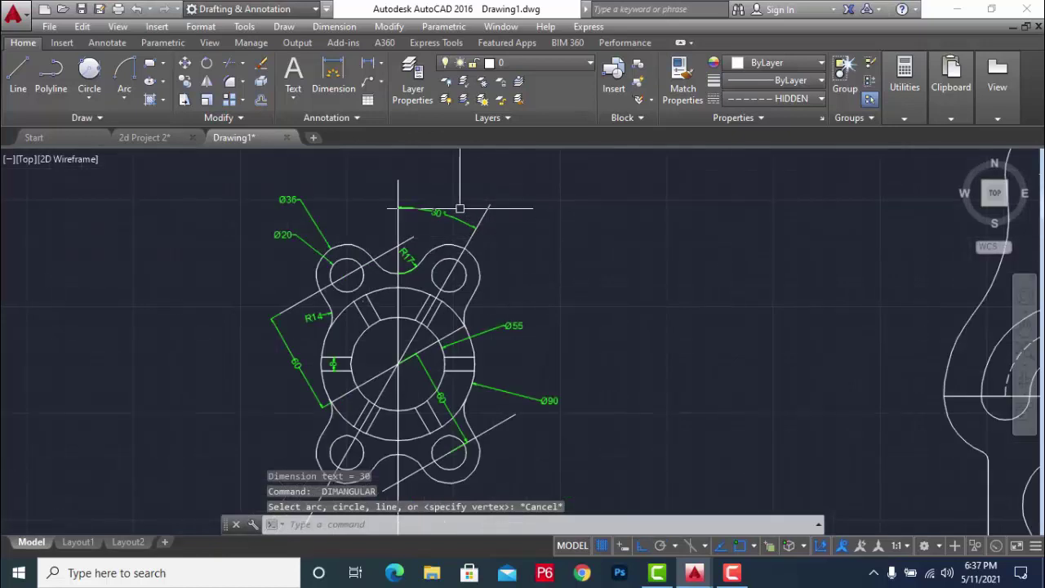
scroll(460, 206, up, 1)
scroll(564, 232, down, 1)
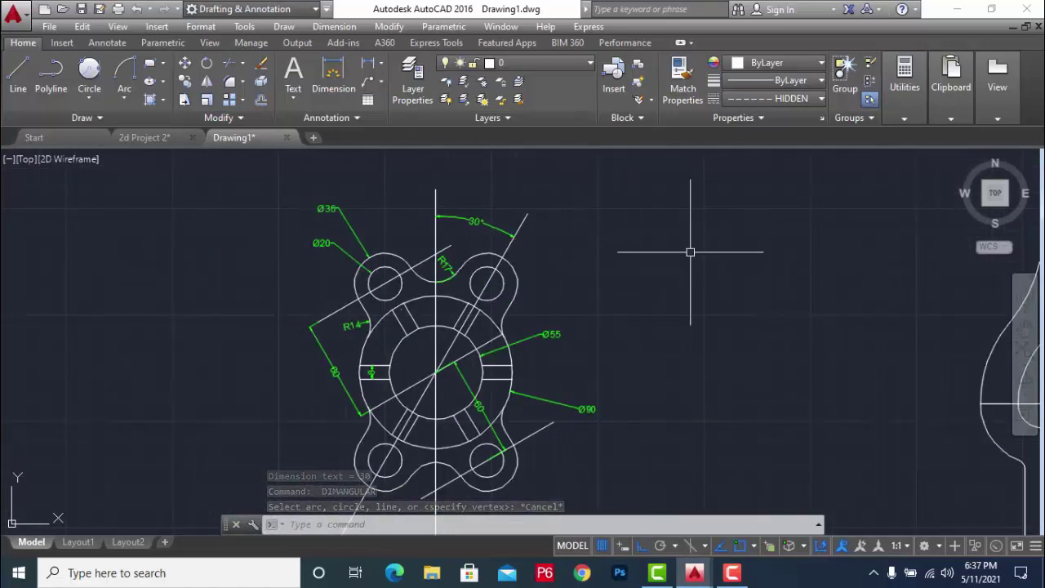
scroll(702, 265, down, 2)
- Bring the upright view into place and dimension its top hole as Ø40
mouse_move(715, 280)
middle_down()
mouse_move(532, 288)
mouse_move(415, 314)
middle_up()
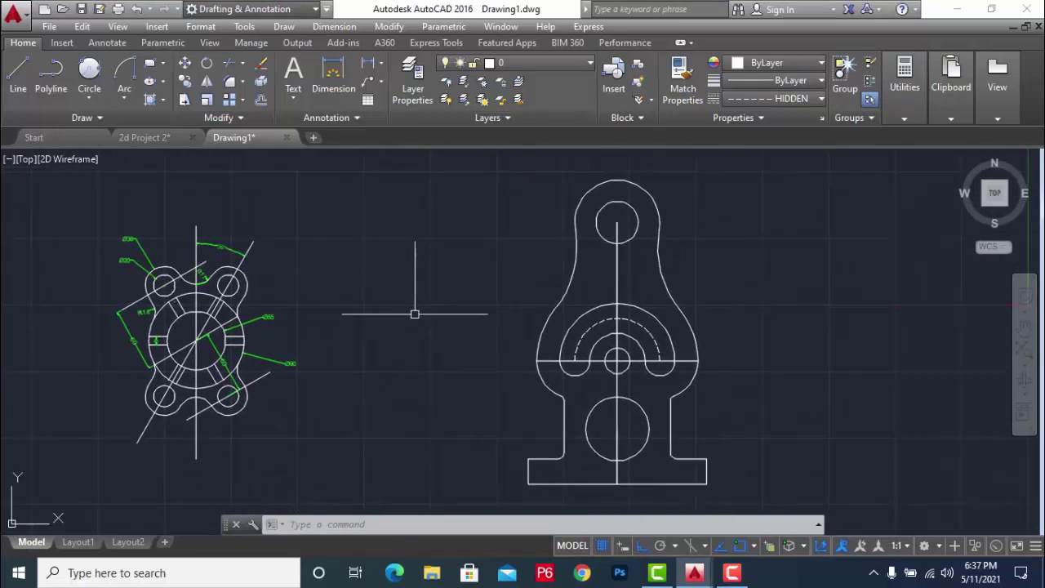
scroll(425, 310, down, 2)
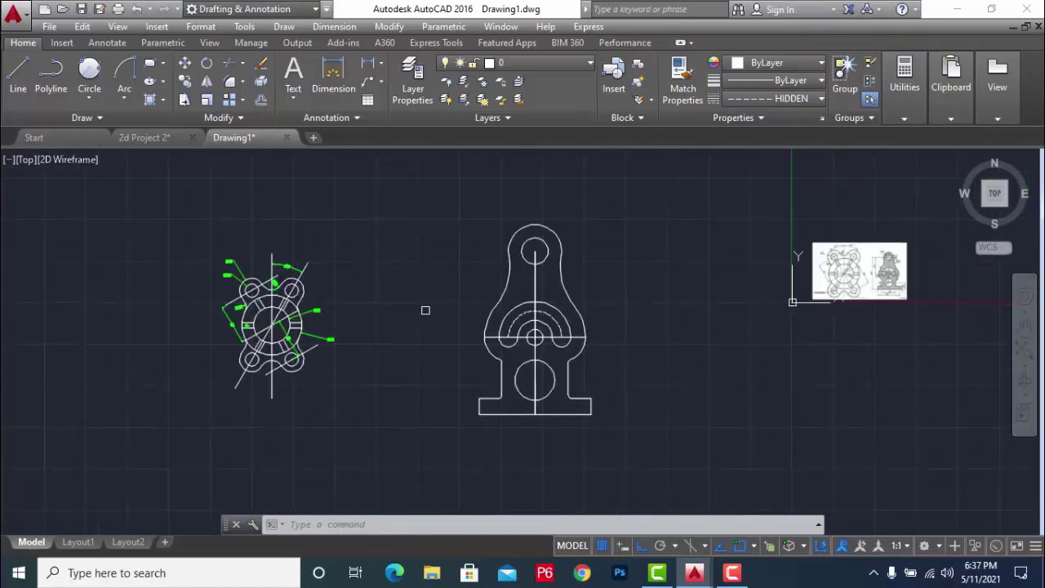
text(dr)
key(Return)
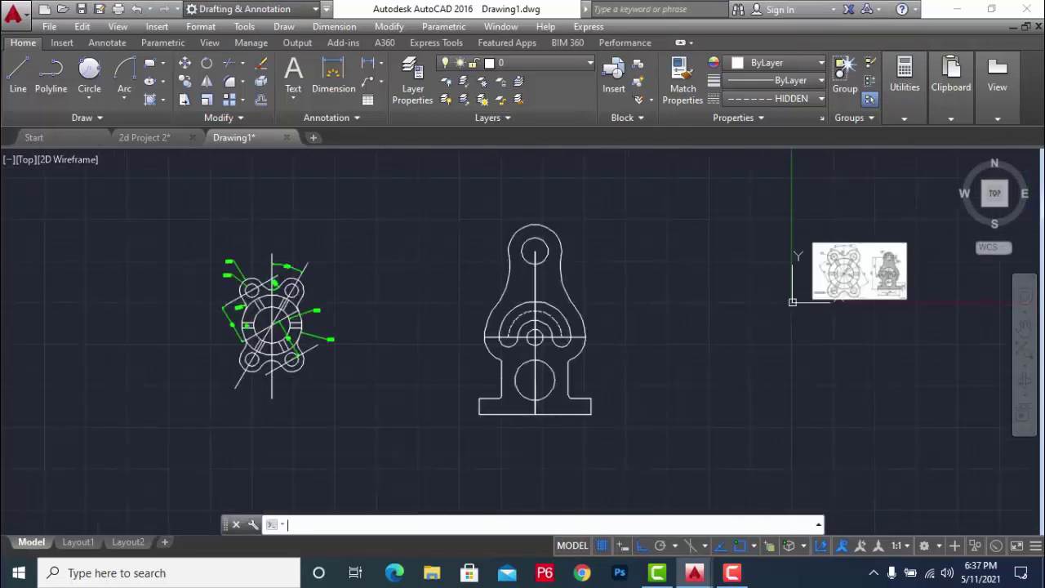
key(Escape)
key(Escape)
key(Escape)
text(i)
key(Return)
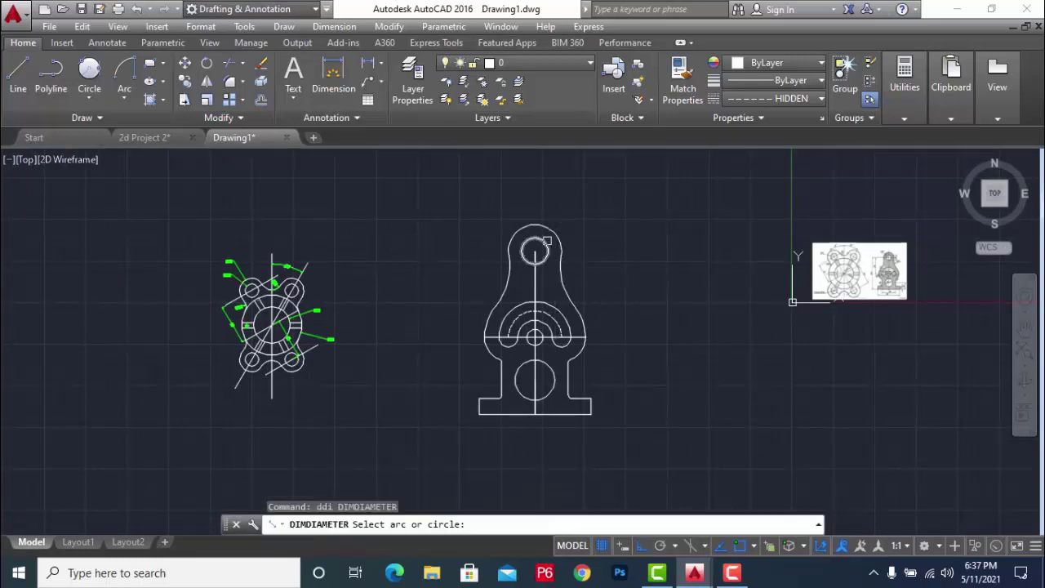
scroll(550, 237, up, 2)
click(544, 247)
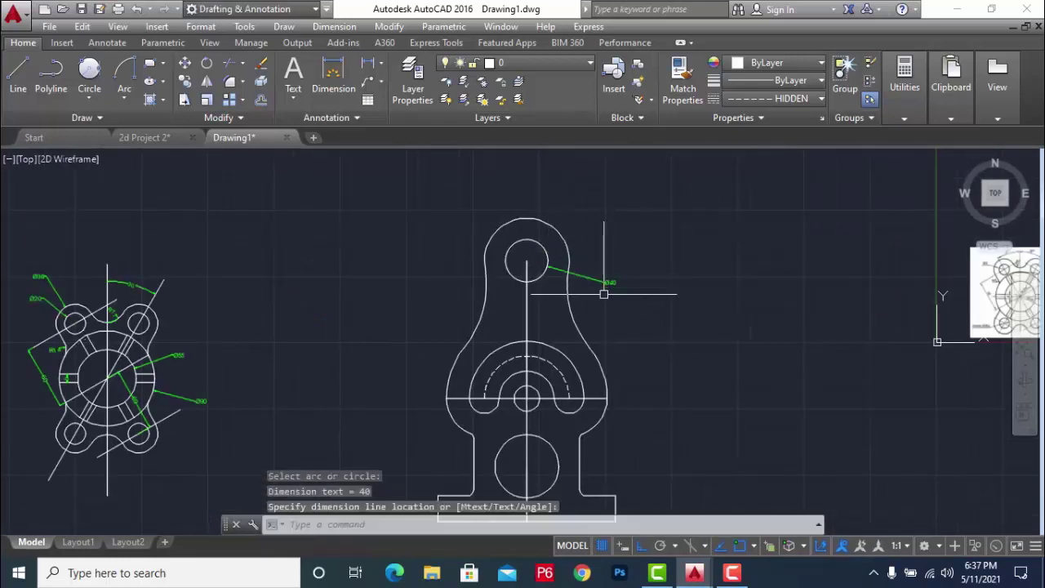
scroll(609, 282, up, 6)
scroll(616, 292, down, 4)
- Add R40 to the rounded top outline and R94 to the long right flank
text(dra)
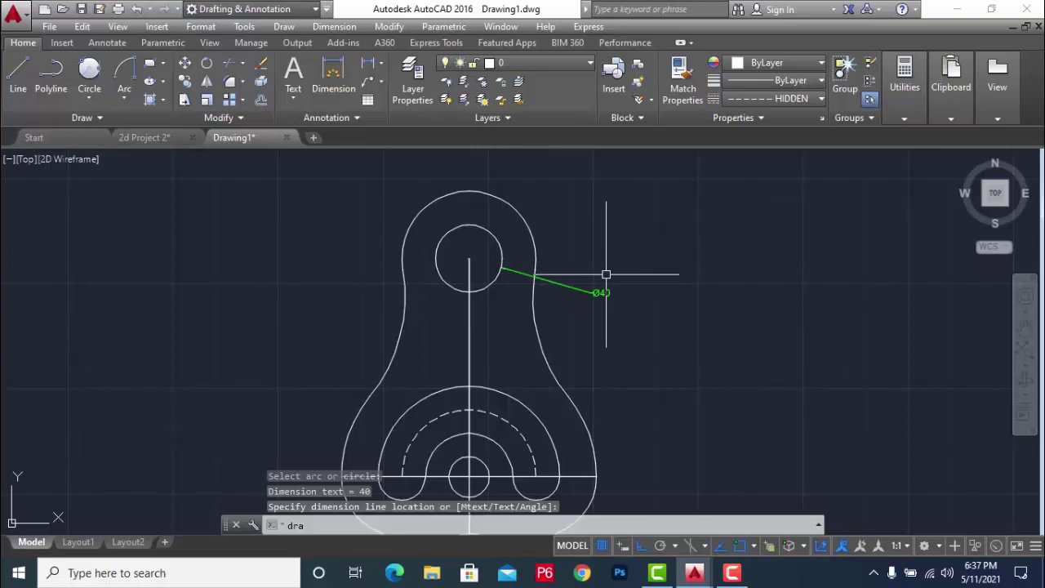
key(Return)
click(532, 227)
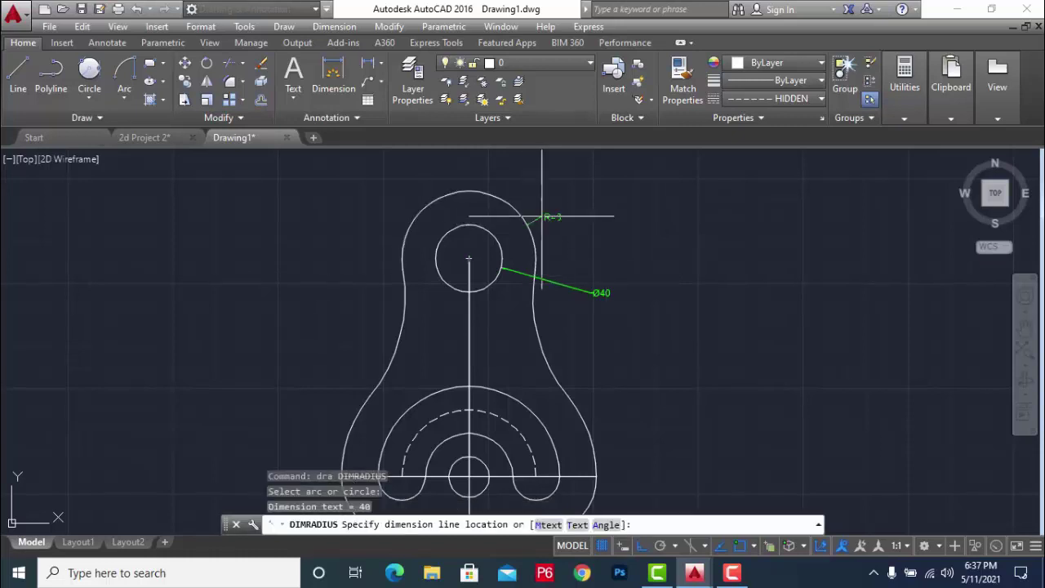
click(585, 194)
scroll(612, 194, up, 3)
scroll(612, 194, down, 3)
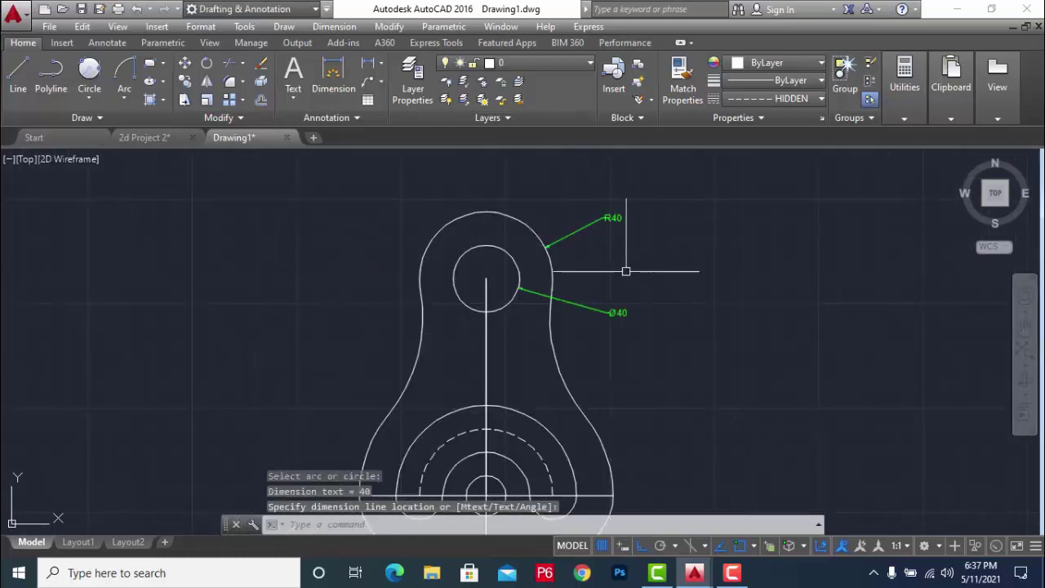
text(dra)
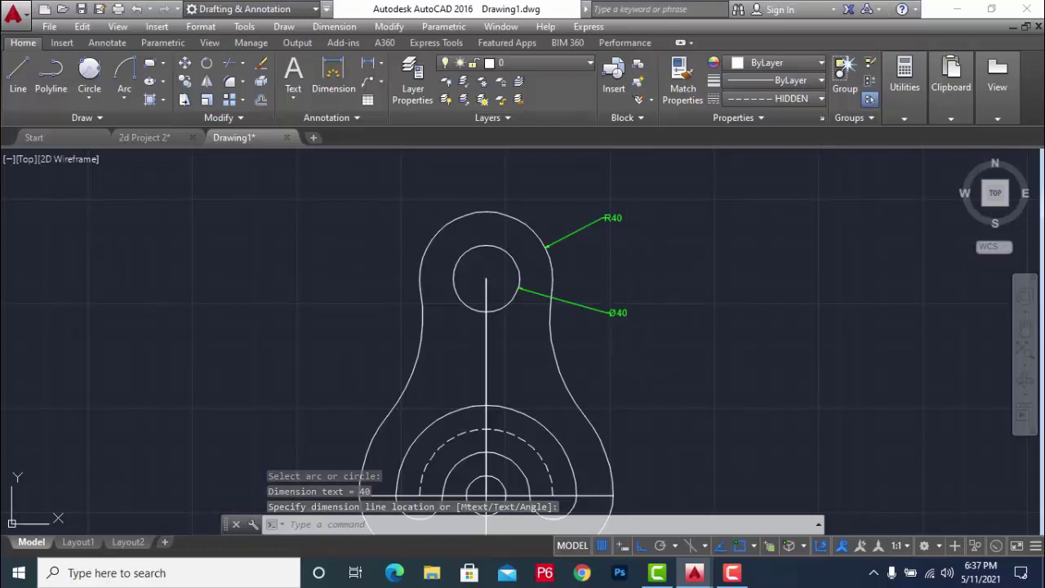
key(Return)
click(562, 360)
scroll(593, 358, up, 3)
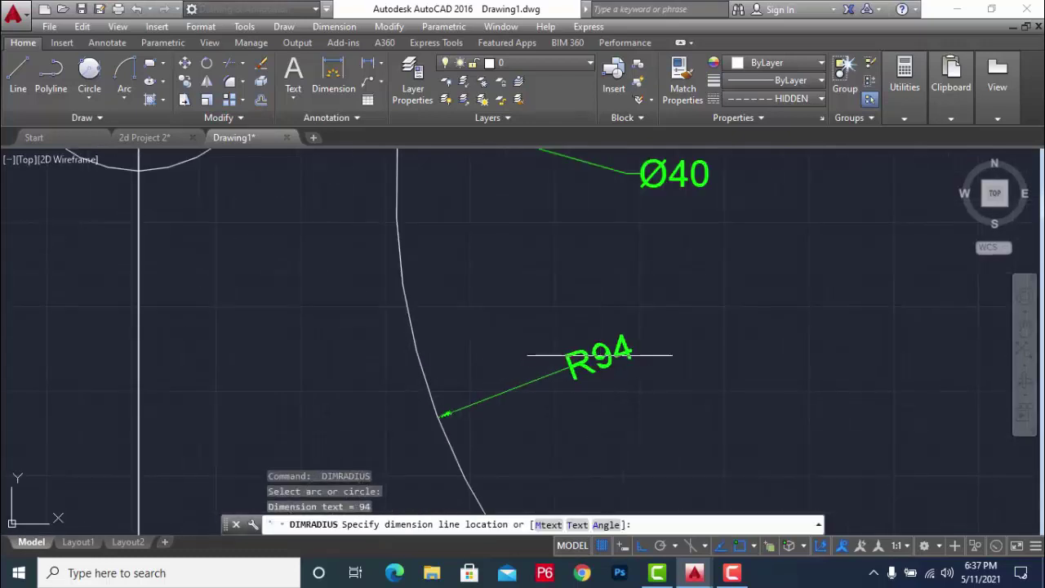
click(629, 355)
scroll(663, 292, down, 3)
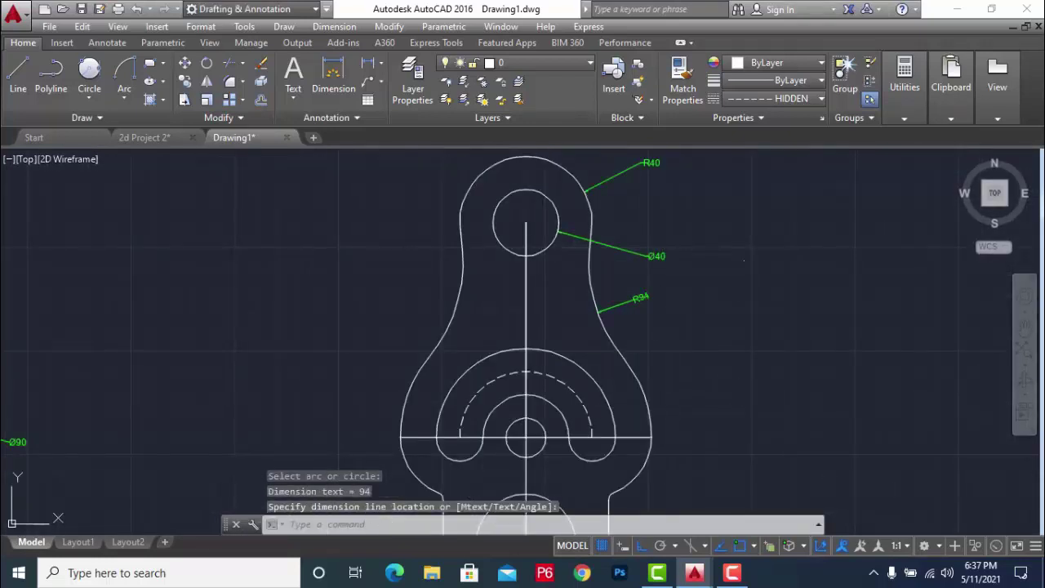
scroll(660, 427, down, 2)
scroll(659, 434, up, 2)
- Add an R36 radius dimension to the lower right fillet arc
key(Return)
click(644, 415)
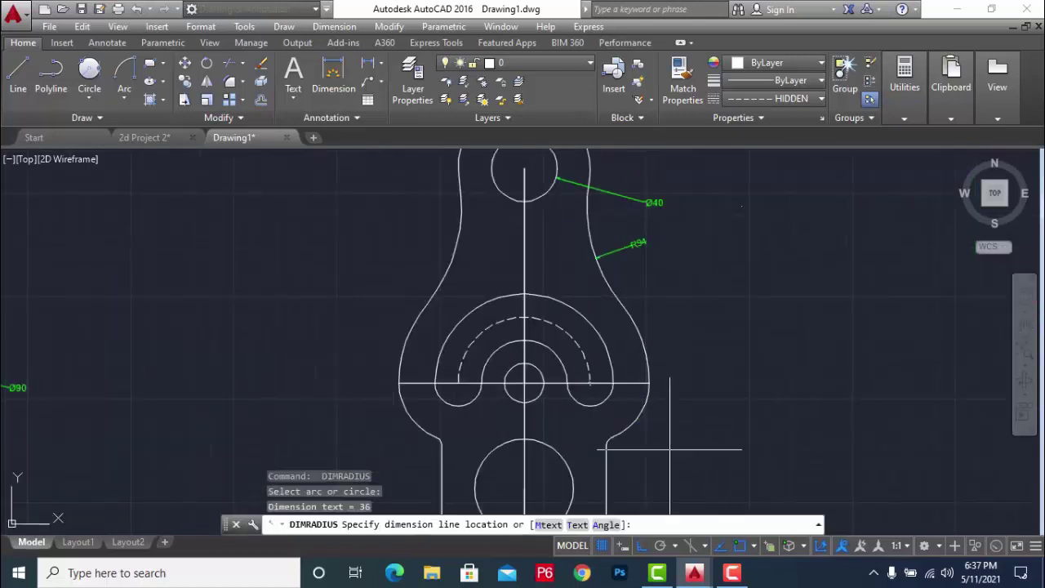
scroll(678, 450, up, 3)
click(694, 392)
scroll(694, 393, down, 2)
scroll(703, 397, down, 1)
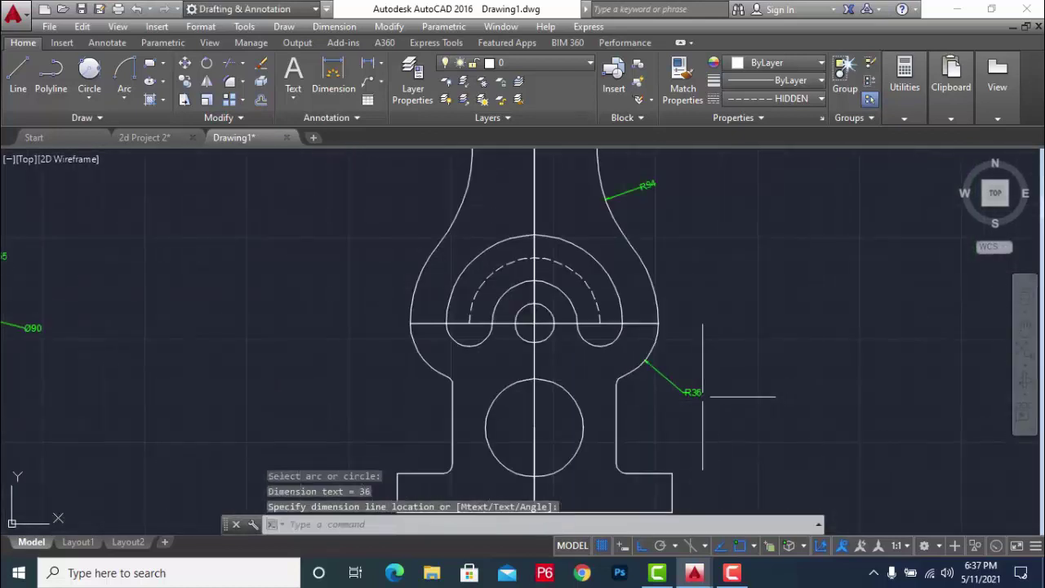
scroll(703, 396, down, 2)
key(Escape)
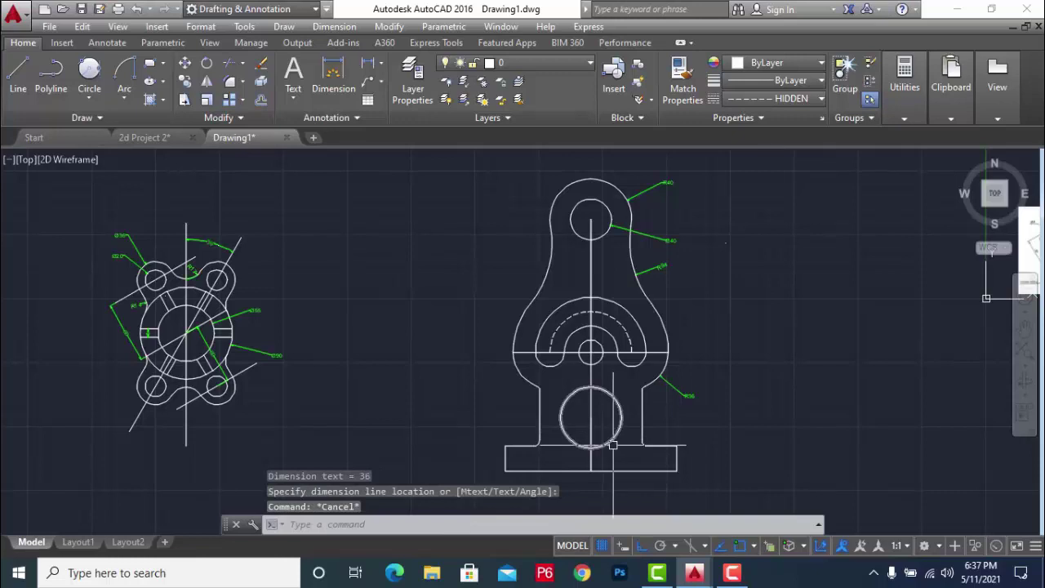
- Dimension the large lower circle as Ø60 with the label inside it
text(d)
text(i)
key(Return)
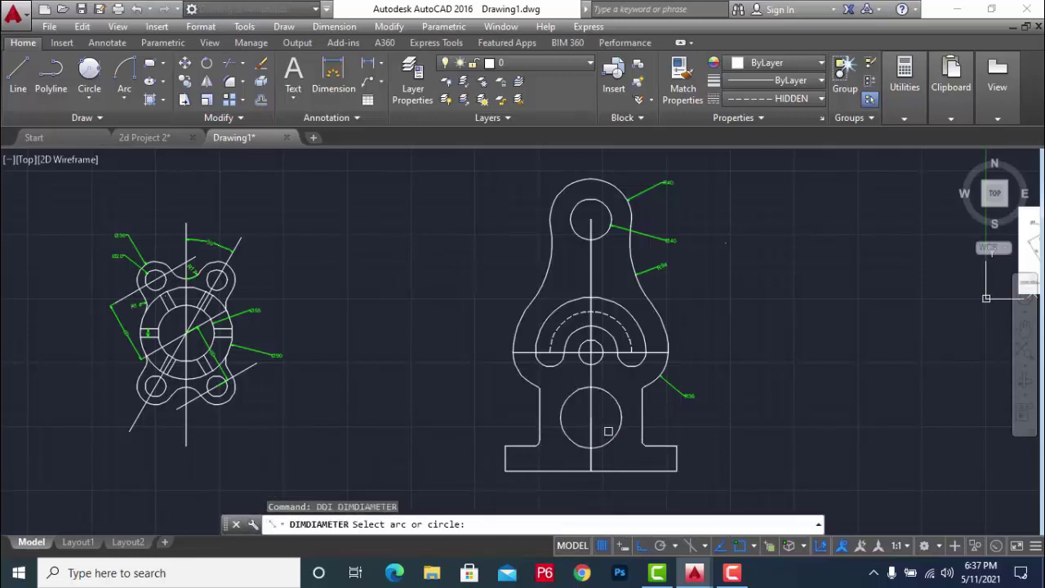
click(613, 438)
scroll(612, 400, up, 5)
scroll(611, 376, up, 2)
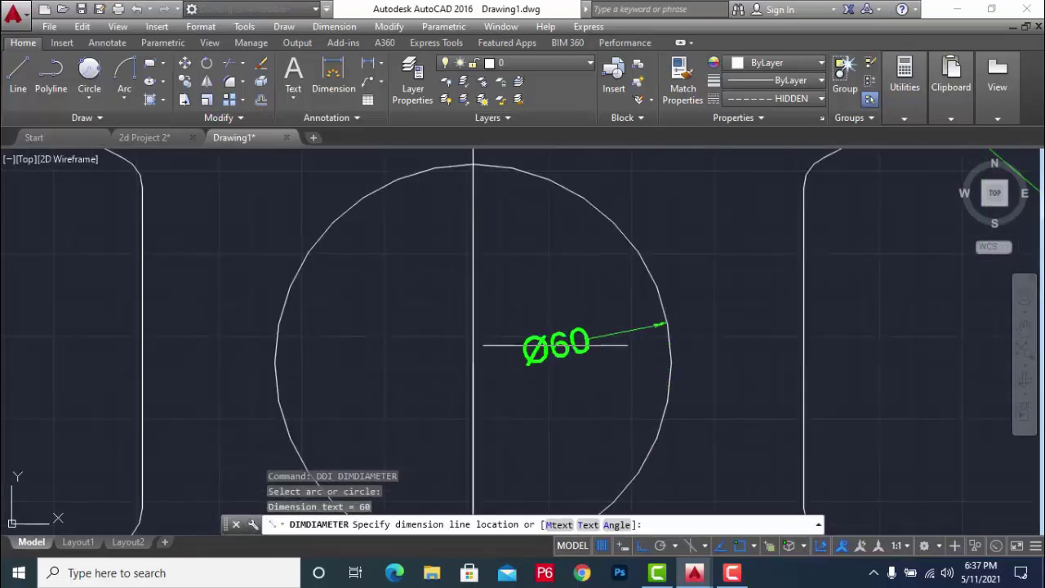
click(538, 335)
scroll(562, 387, down, 6)
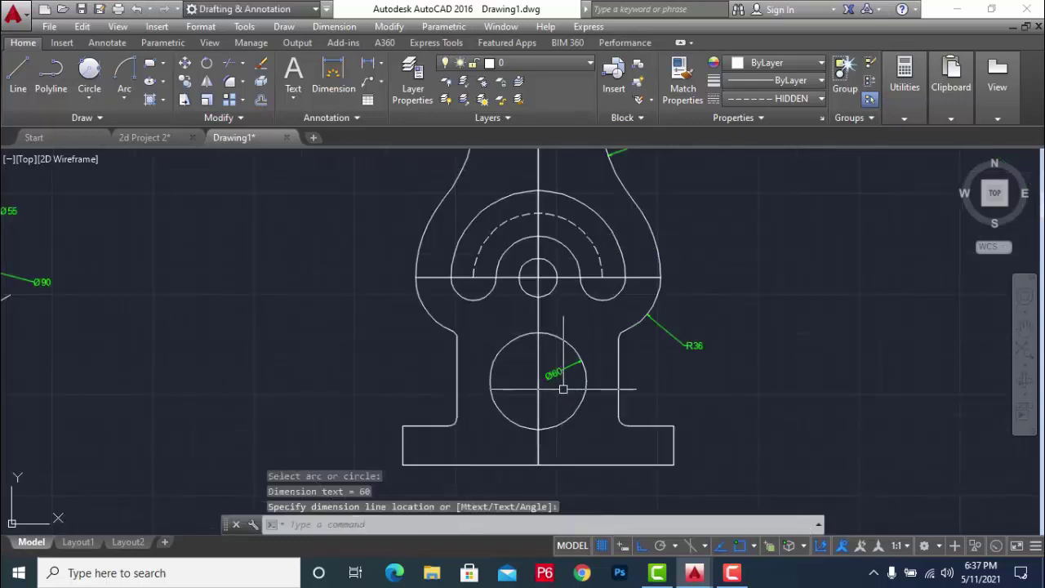
key(Escape)
key(Escape)
- Add the 168 base-width linear dimension with DLI
text(dli)
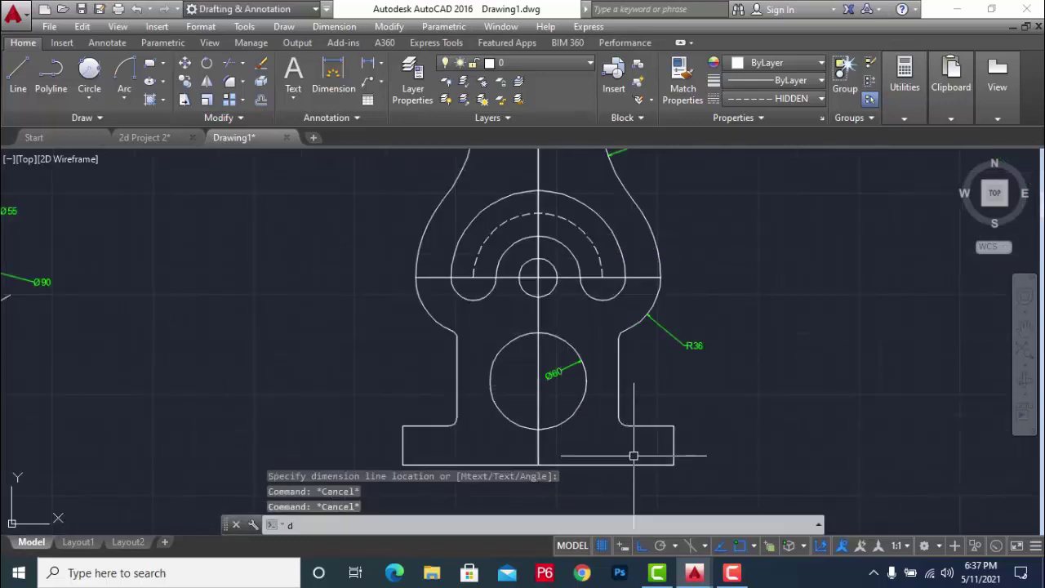
key(Return)
click(402, 464)
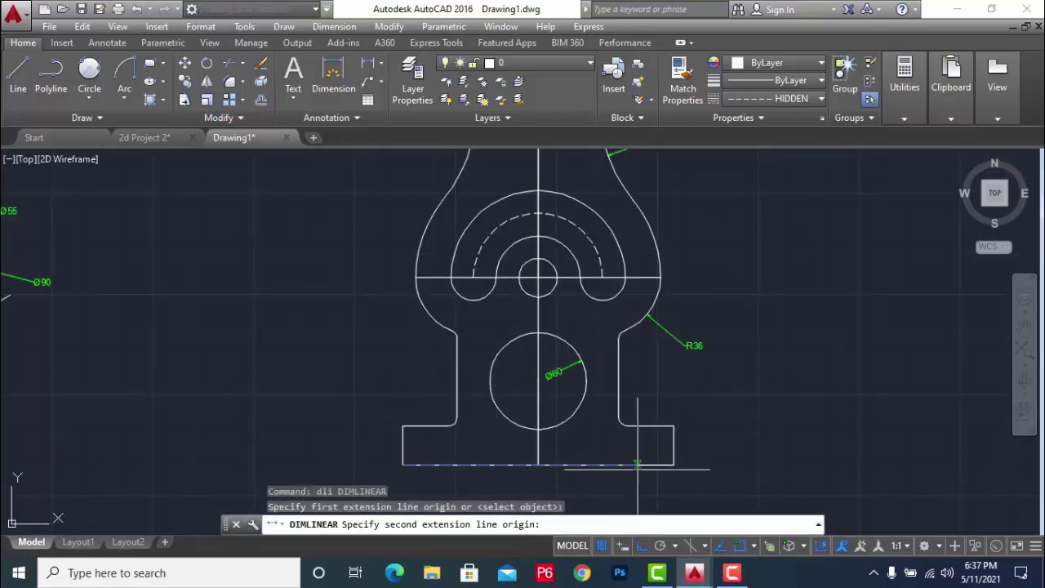
click(673, 464)
scroll(641, 384, down, 6)
scroll(618, 416, up, 6)
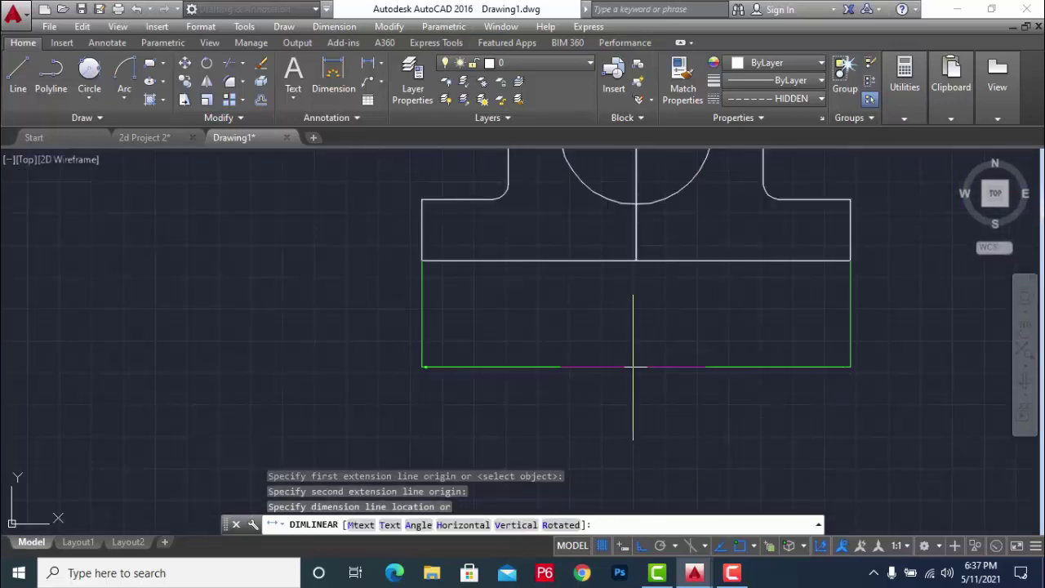
click(635, 318)
scroll(630, 397, down, 2)
scroll(678, 265, up, 2)
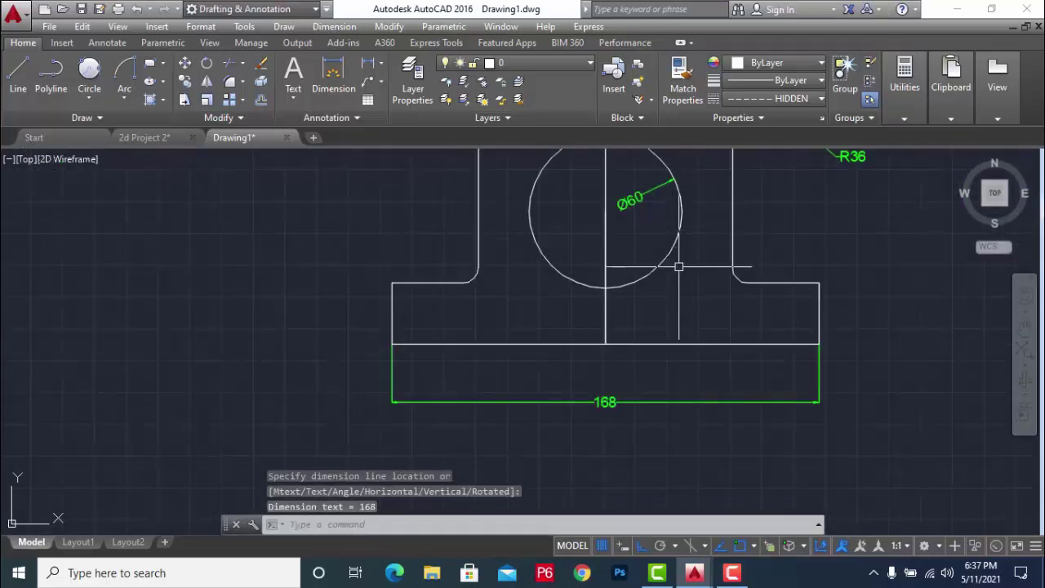
- Add the 100 fillet-to-fillet dimension and the 24 right flange height
key(Return)
click(479, 268)
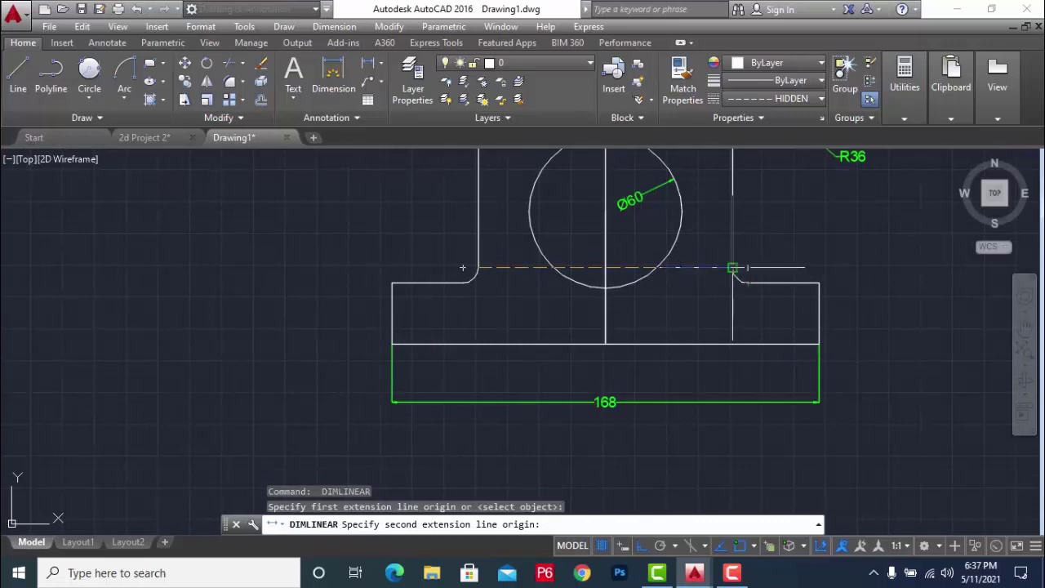
click(735, 268)
click(676, 369)
scroll(676, 432, down, 2)
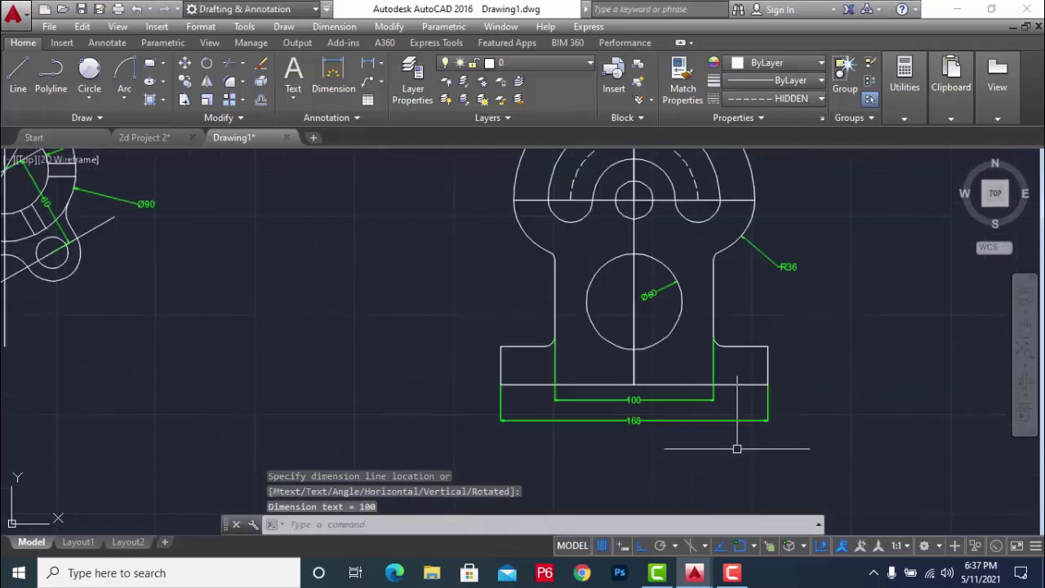
key(Return)
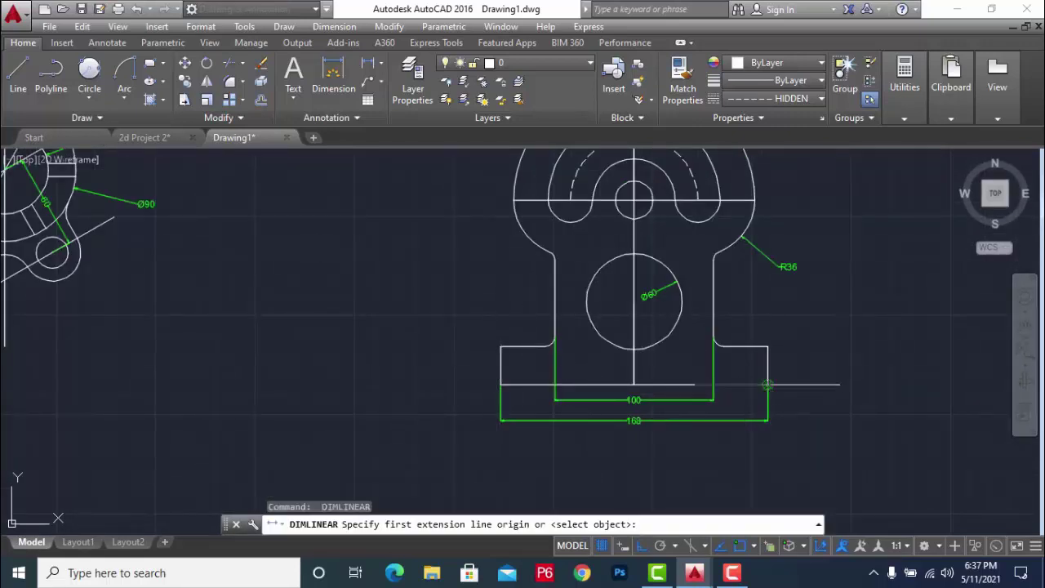
click(767, 383)
click(767, 346)
scroll(796, 362, up, 2)
click(795, 362)
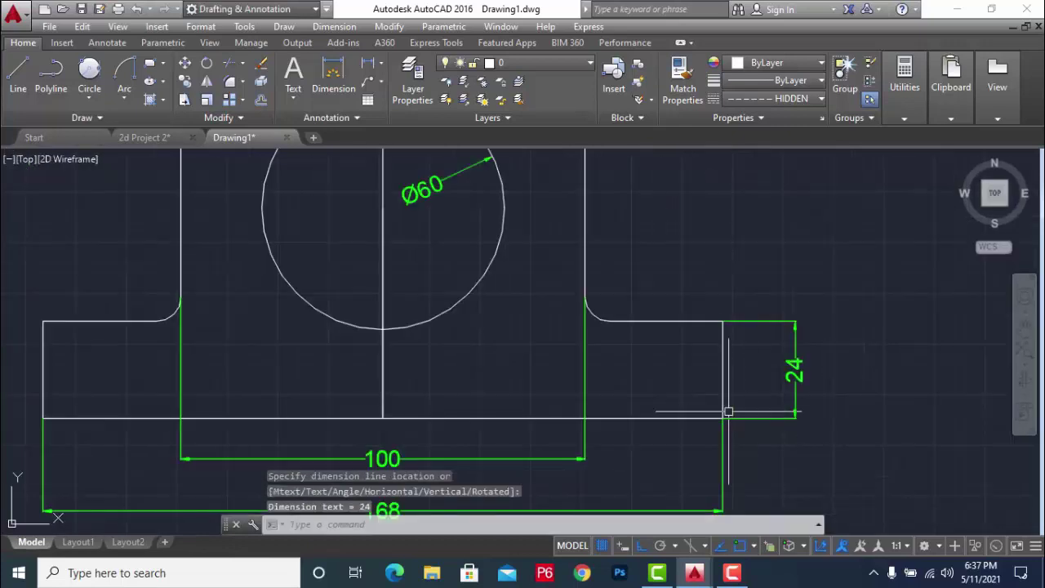
scroll(711, 420, down, 3)
scroll(712, 432, up, 2)
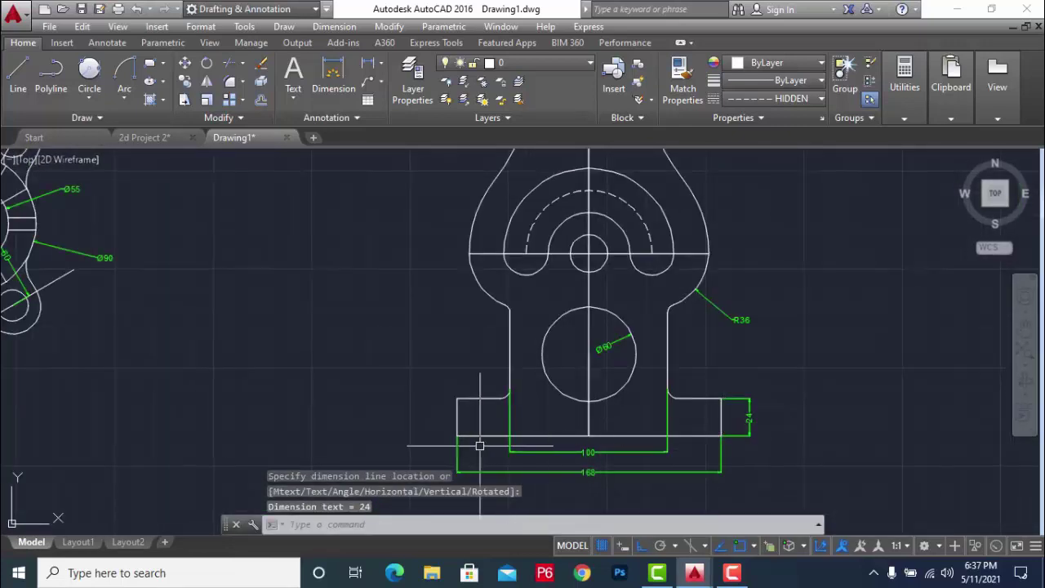
- Add the 246 overall height dimension left of the part
key(Return)
click(457, 435)
scroll(457, 435, down, 2)
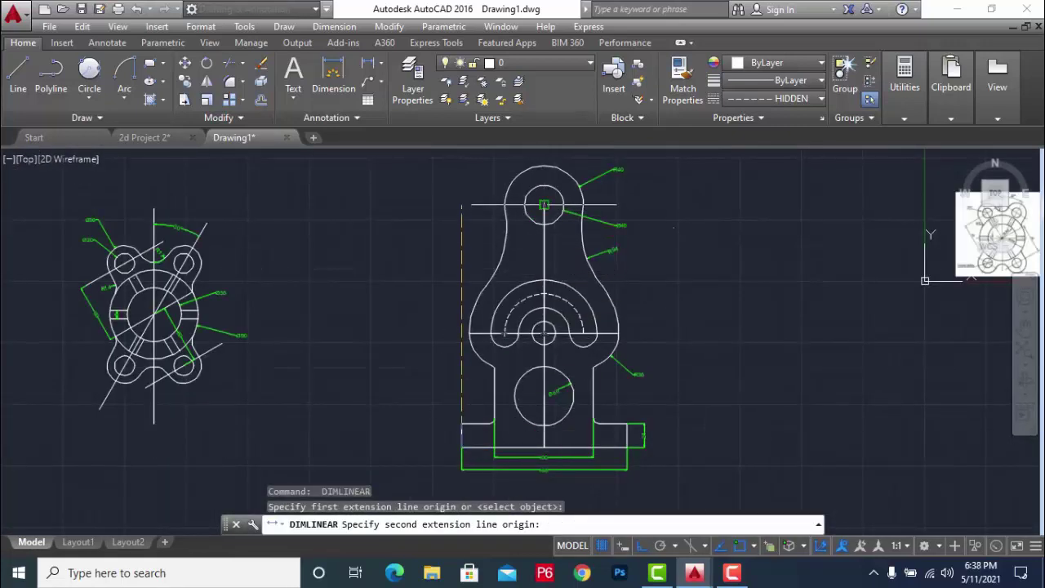
click(544, 204)
click(429, 254)
scroll(474, 322, up, 3)
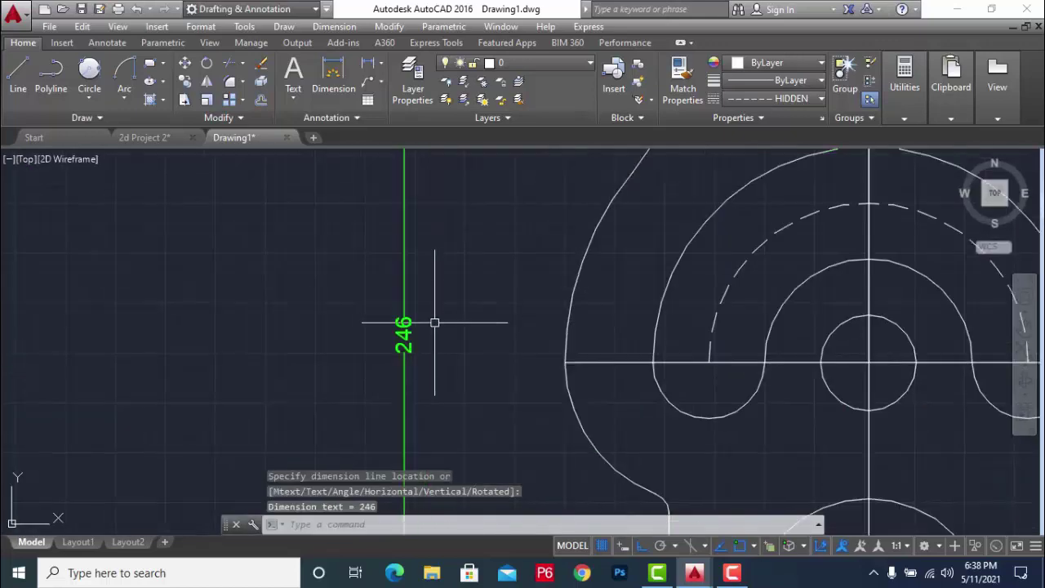
scroll(485, 316, down, 2)
scroll(512, 358, down, 2)
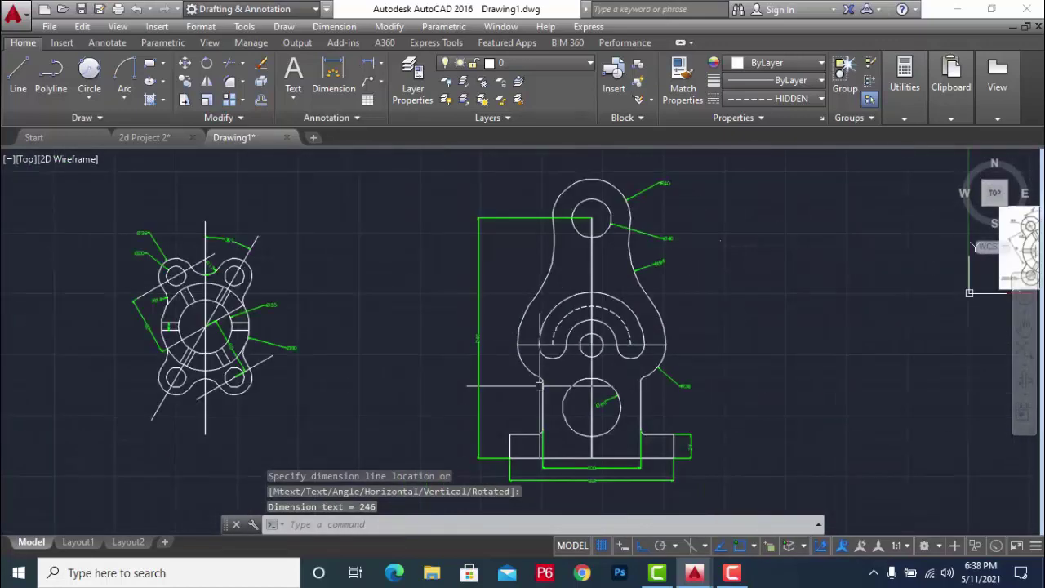
scroll(601, 367, up, 4)
- Add the 130 spacing between the central arc centre and top hole centre
key(Return)
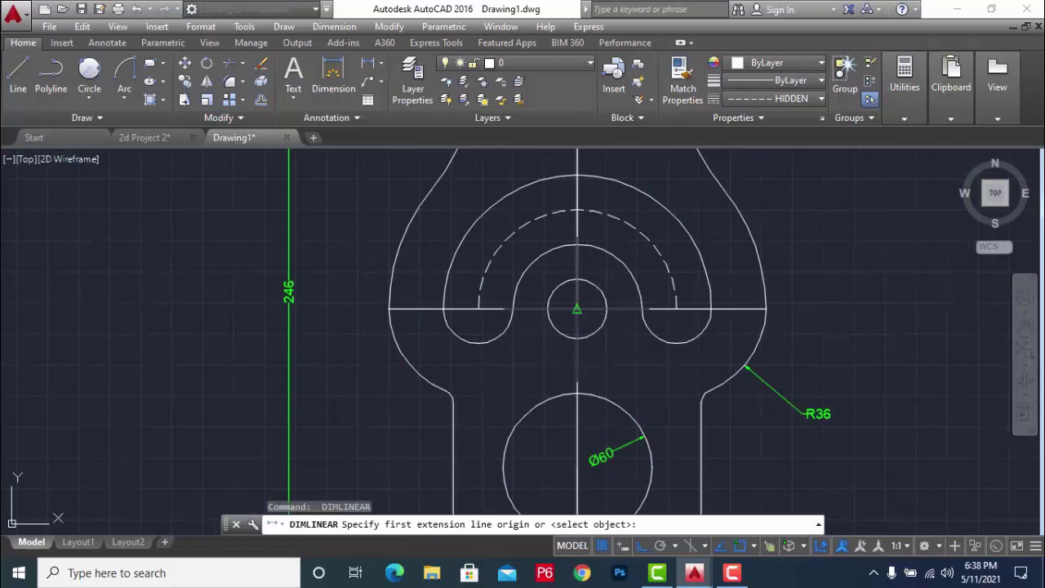
click(577, 342)
scroll(576, 342, down, 3)
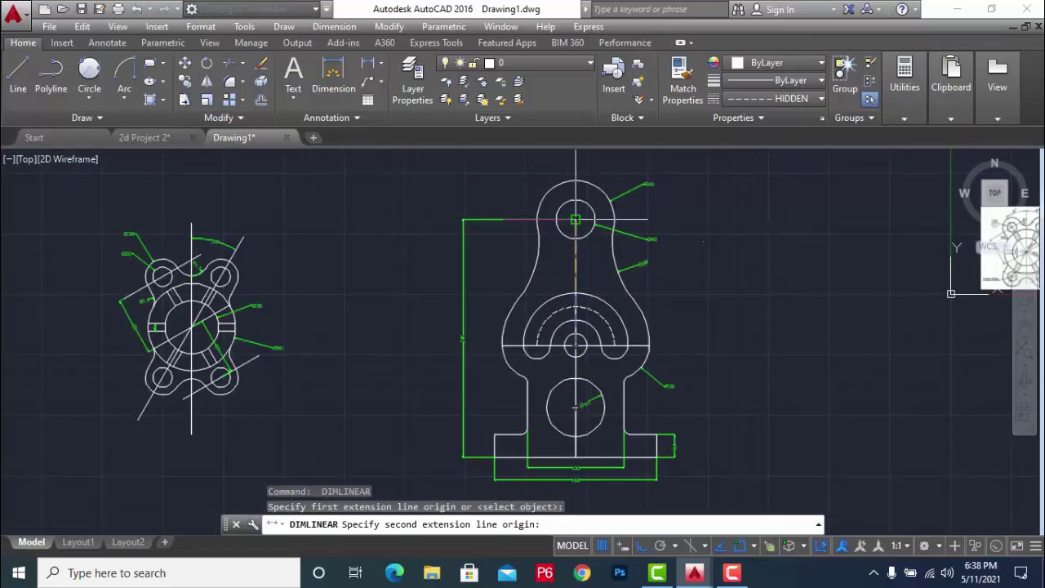
click(576, 253)
scroll(523, 292, up, 4)
click(413, 302)
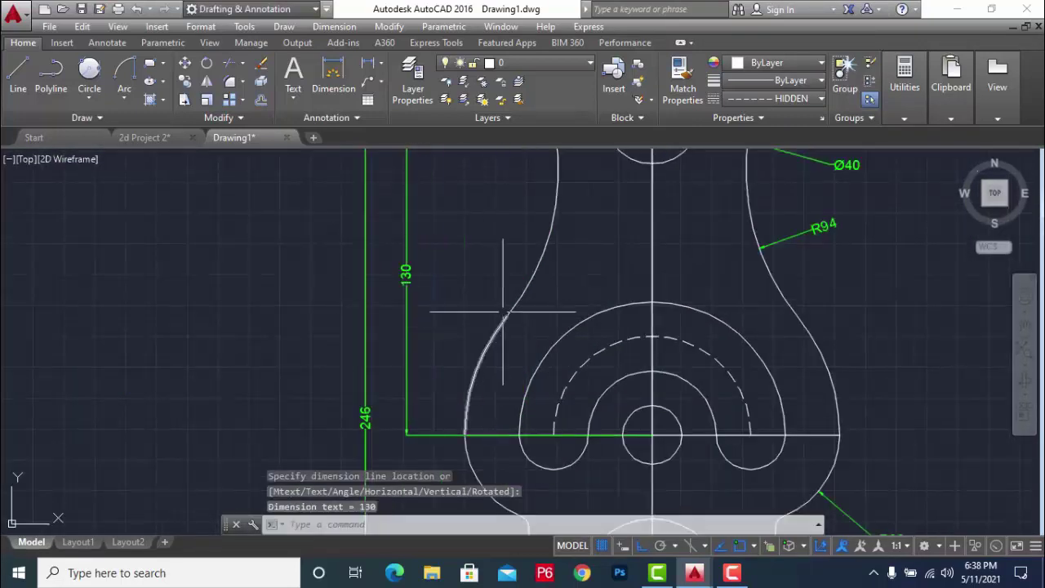
scroll(516, 324, down, 4)
scroll(460, 346, down, 2)
scroll(882, 291, up, 4)
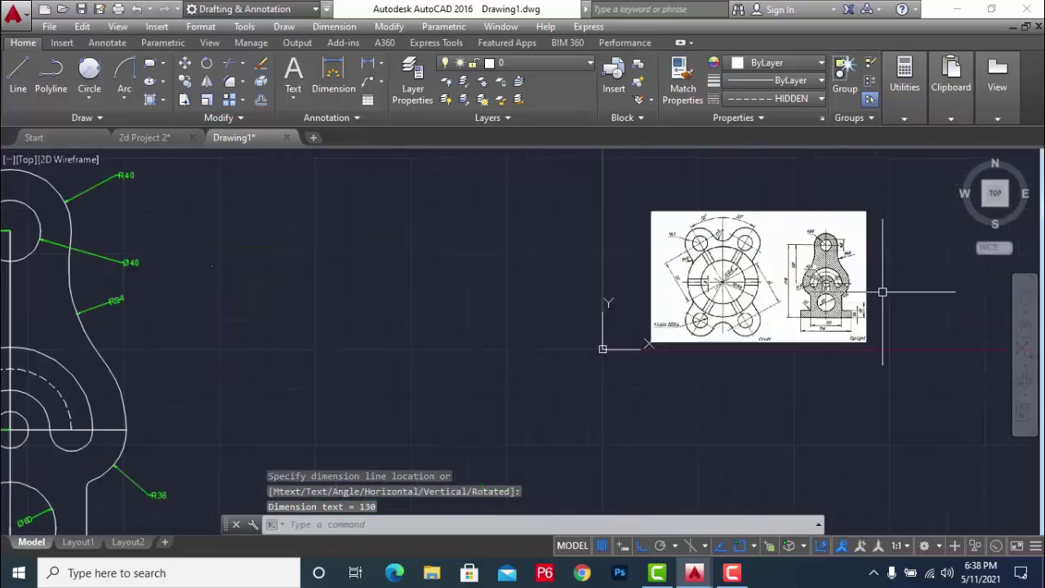
scroll(866, 261, up, 3)
scroll(844, 220, up, 2)
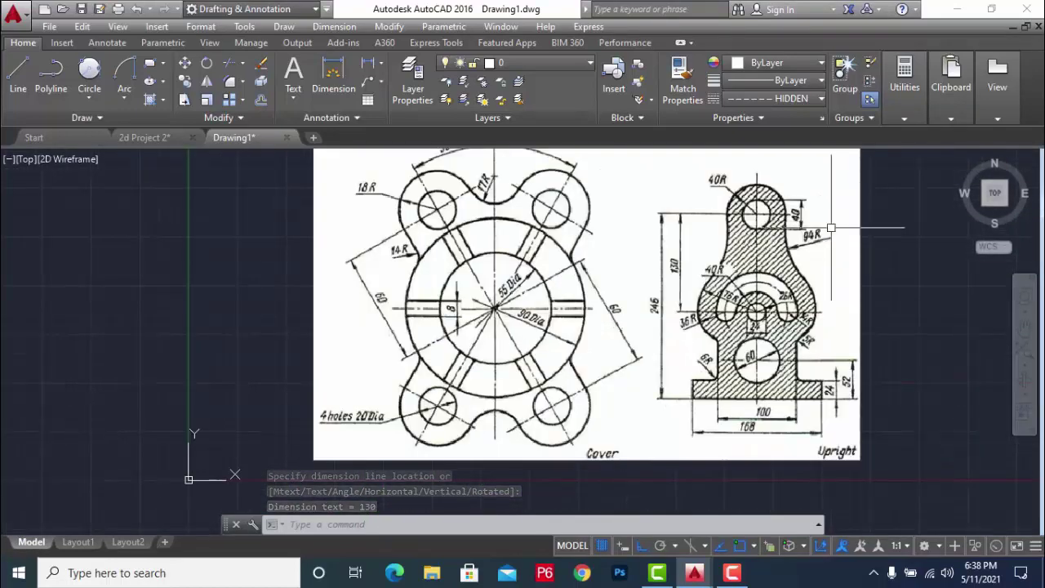
scroll(784, 302, down, 5)
scroll(735, 343, down, 1)
key(Escape)
scroll(485, 354, up, 4)
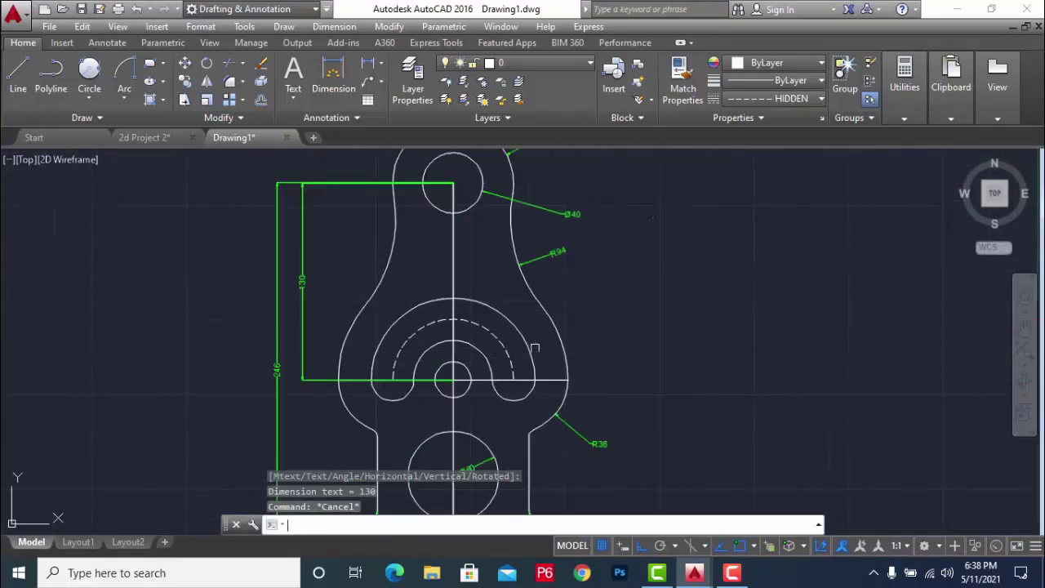
- Dimension the small central circle as Ø24 with the label below it
text(DRa)
key(Return)
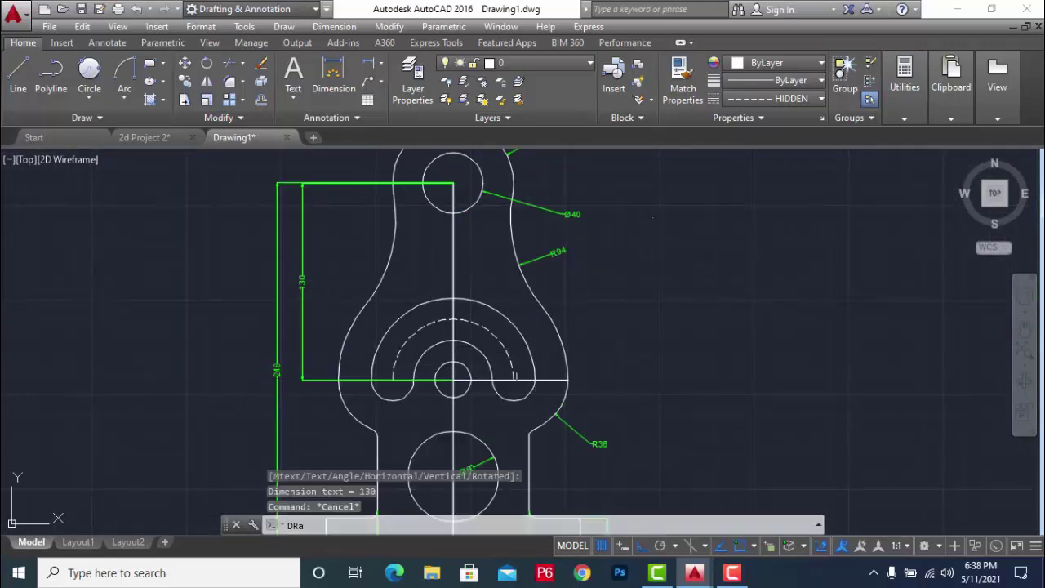
key(Escape)
key(Escape)
scroll(493, 370, up, 2)
text(ddi)
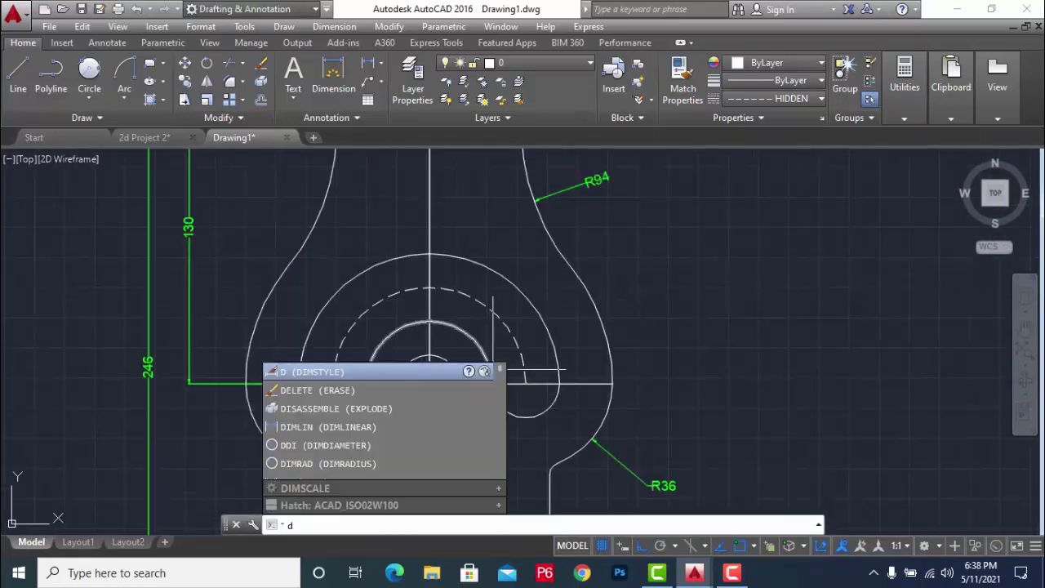
key(Return)
click(452, 402)
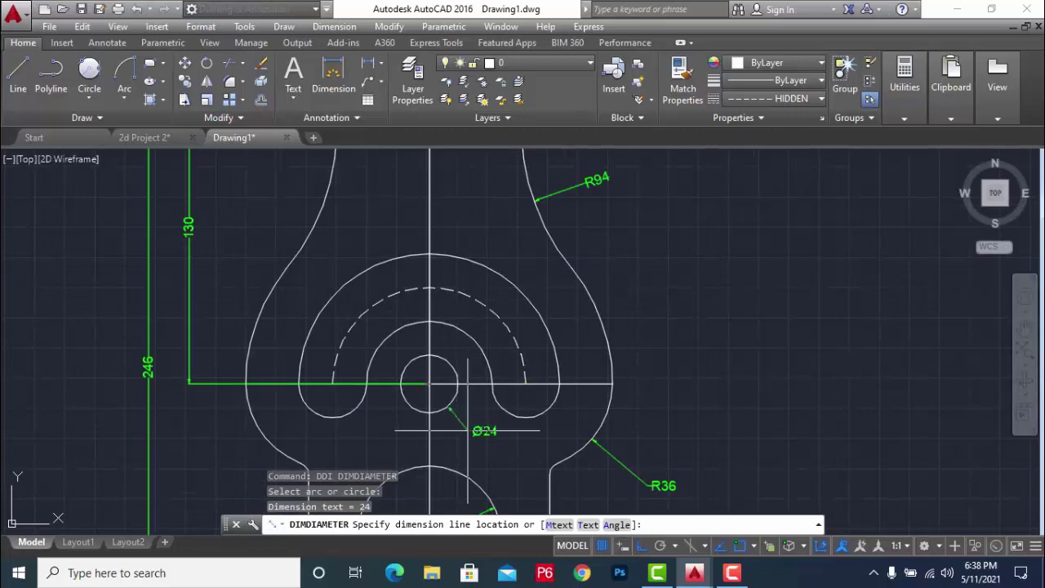
click(462, 428)
key(Escape)
- Add R26 to the inner arc and R40 to the dashed arc
text(dra)
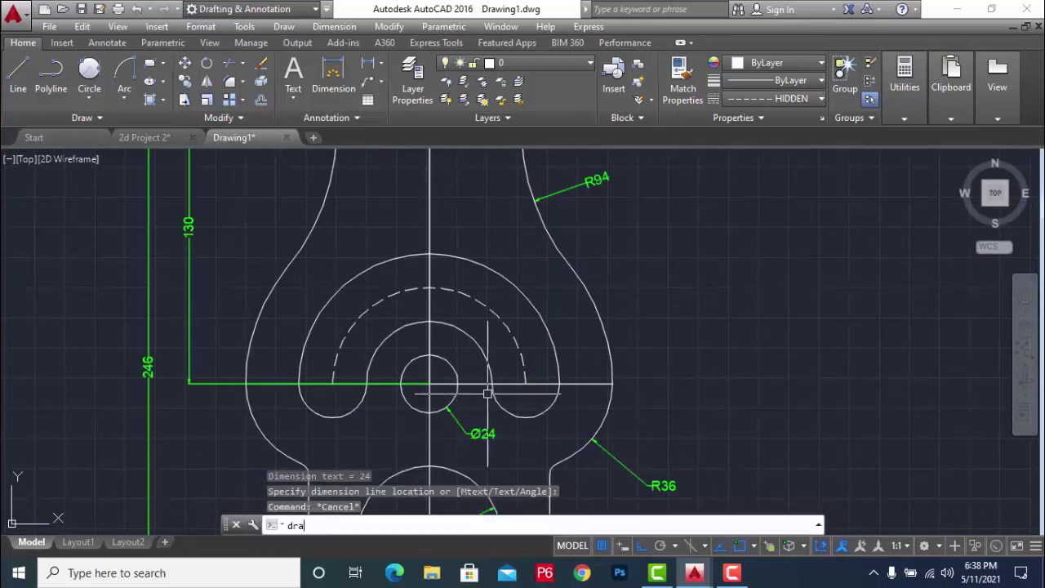
key(Return)
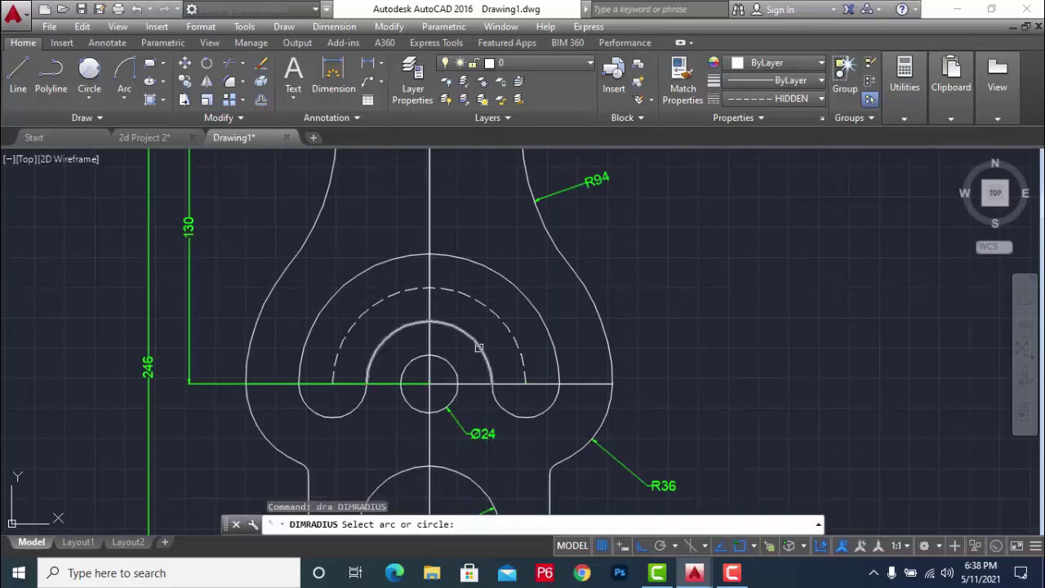
click(479, 351)
click(642, 270)
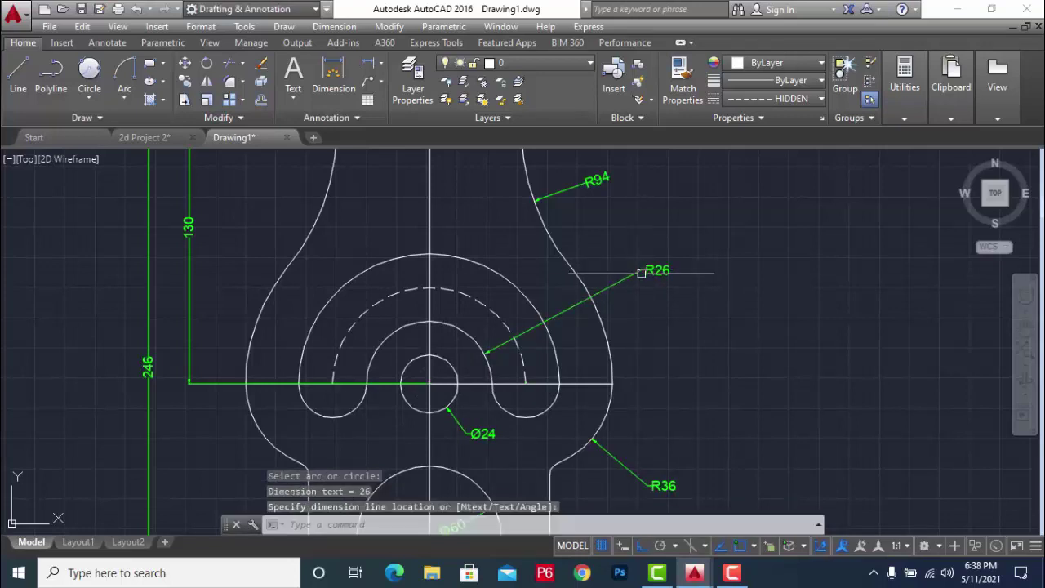
key(Return)
click(497, 321)
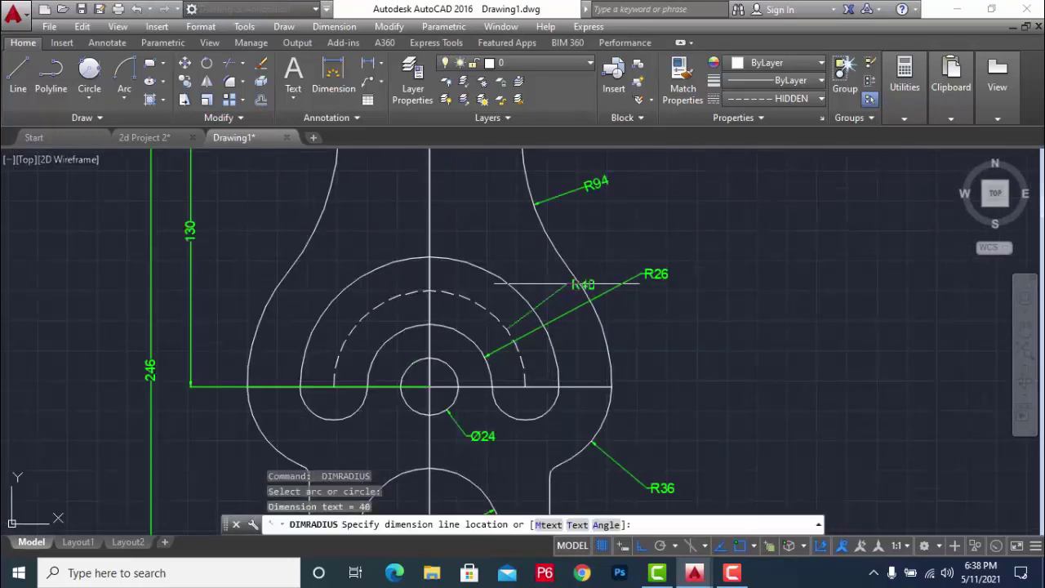
click(595, 241)
- Add R54 to the outer arc and R14 to the small right-hand rounded end
key(Return)
click(515, 288)
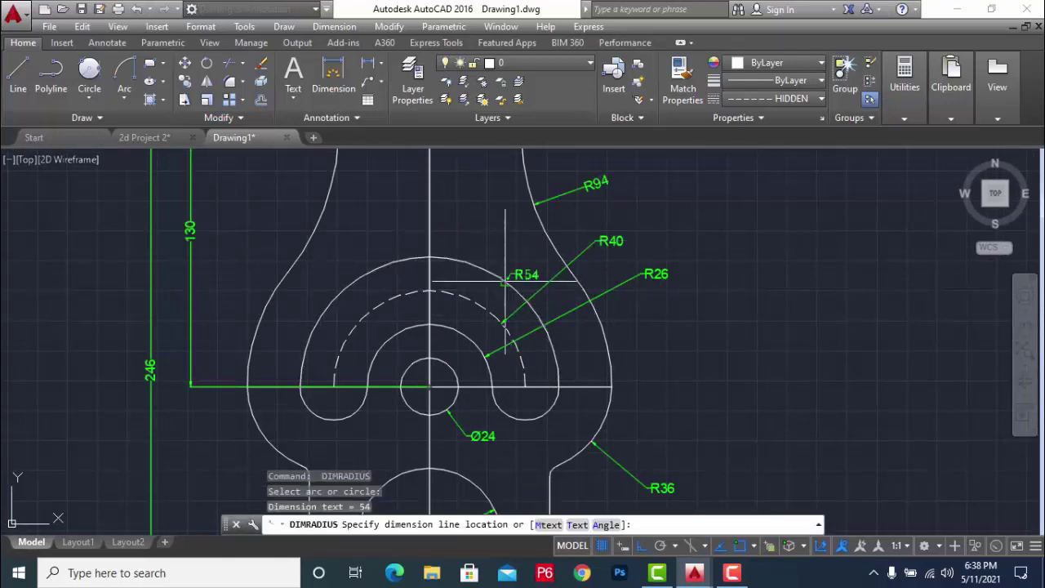
click(571, 215)
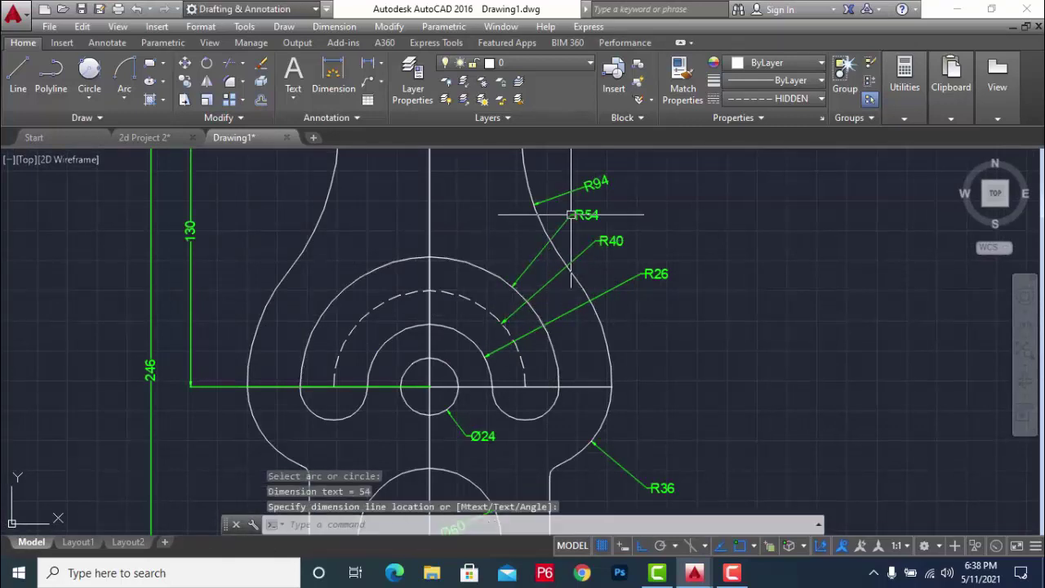
key(Return)
click(541, 418)
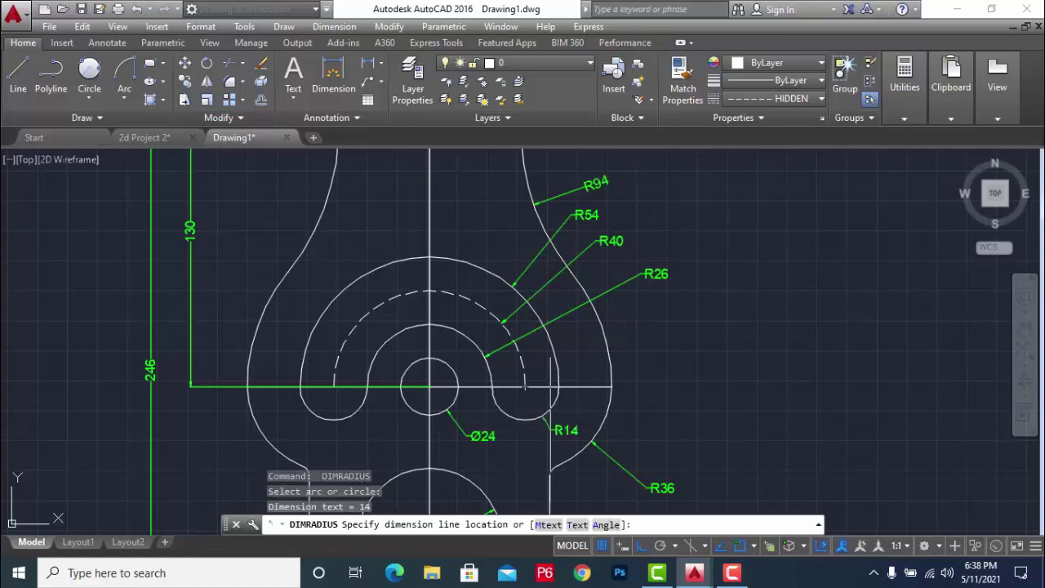
scroll(559, 432, up, 2)
click(556, 428)
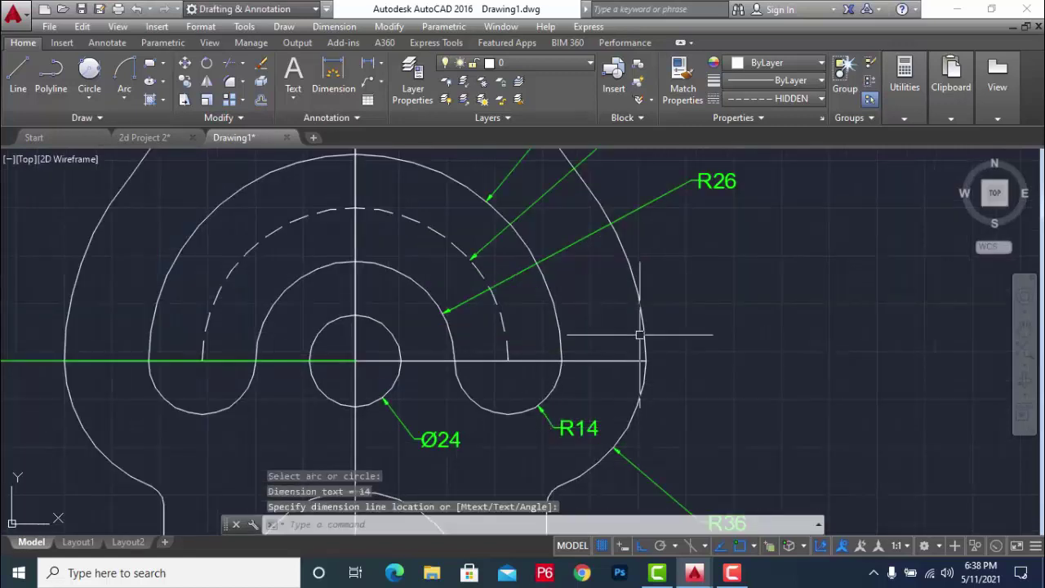
- Dimension the small upper left fillet as R5, placing it to the left
scroll(665, 326, down, 4)
scroll(676, 328, down, 3)
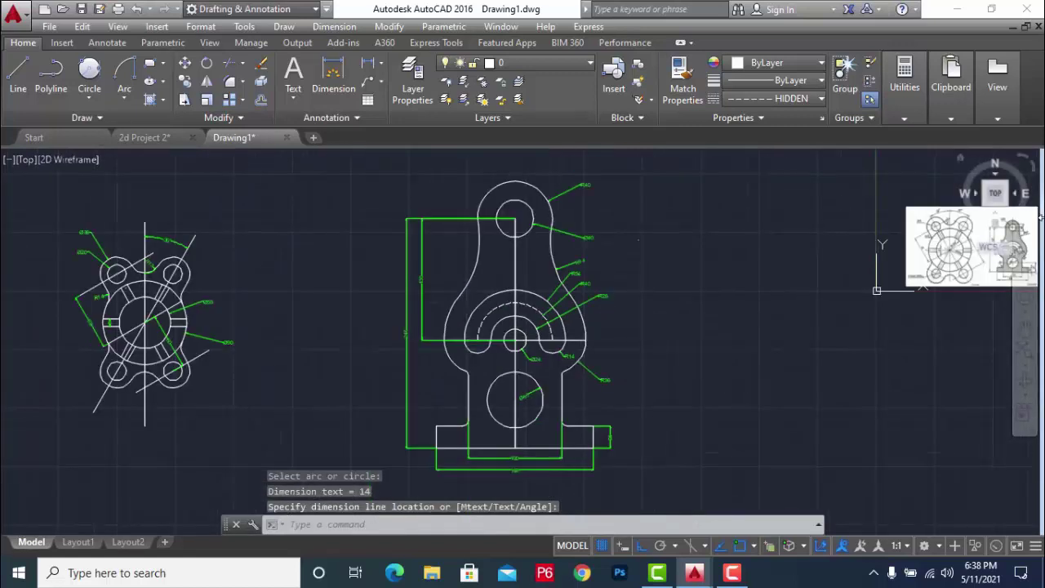
scroll(708, 226, up, 2)
scroll(707, 226, down, 2)
scroll(838, 260, up, 2)
scroll(837, 259, up, 4)
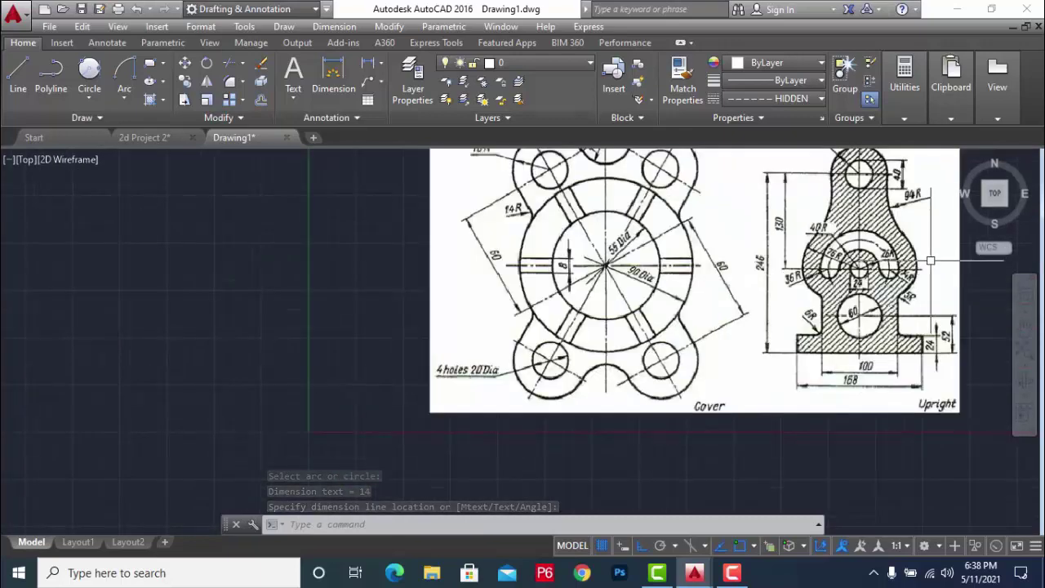
scroll(837, 260, up, 3)
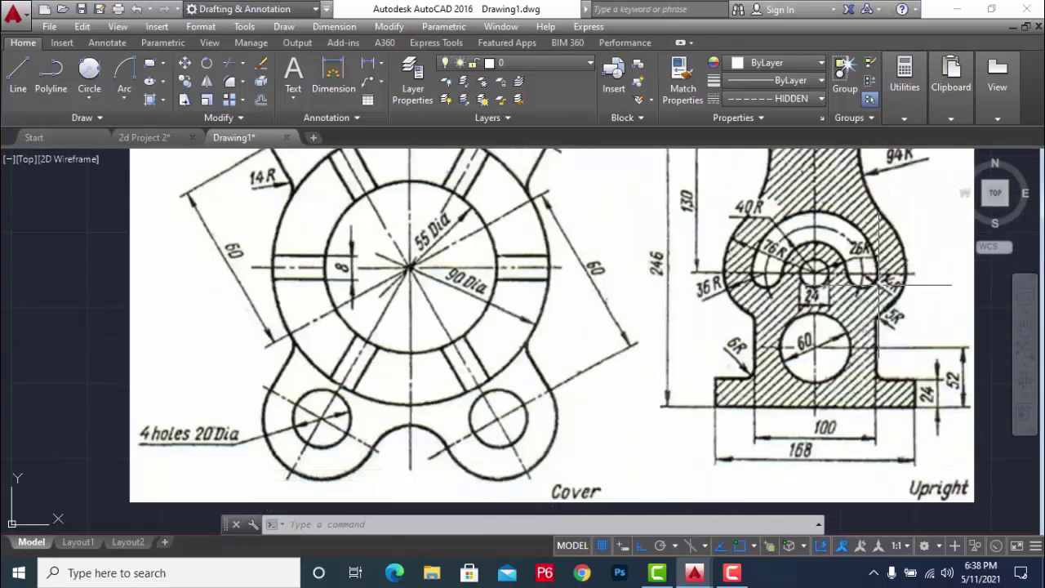
scroll(833, 280, down, 3)
scroll(479, 392, down, 2)
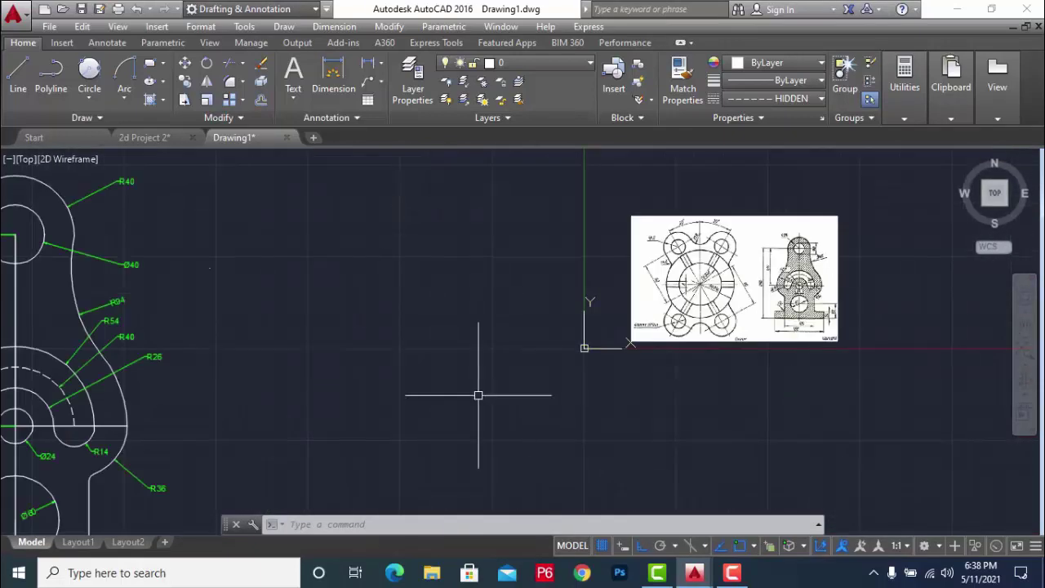
scroll(439, 378, down, 2)
scroll(187, 476, up, 5)
key(Escape)
scroll(187, 475, up, 2)
scroll(367, 360, down, 2)
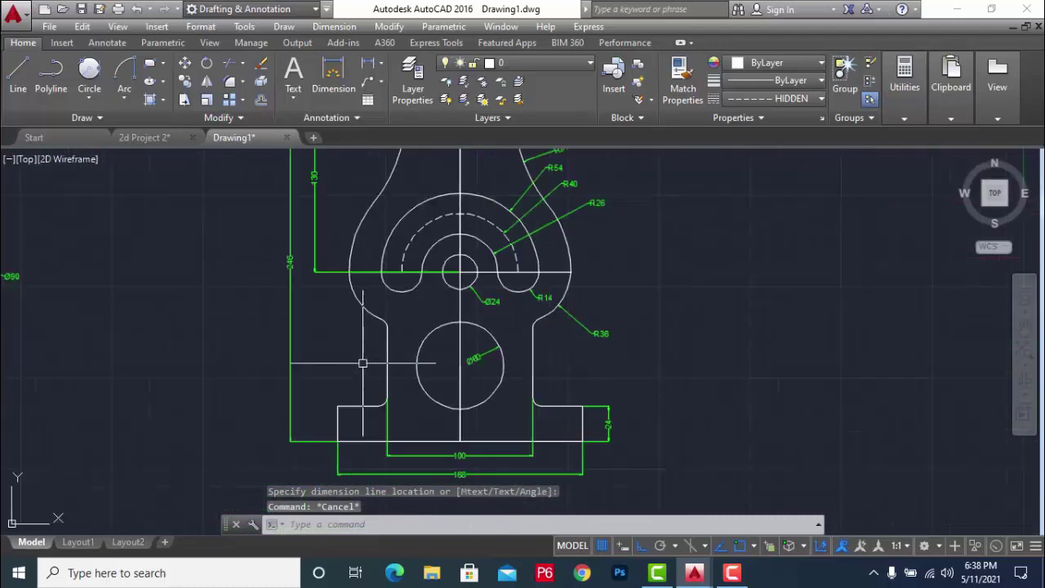
scroll(368, 351, up, 2)
key(Return)
scroll(374, 327, up, 2)
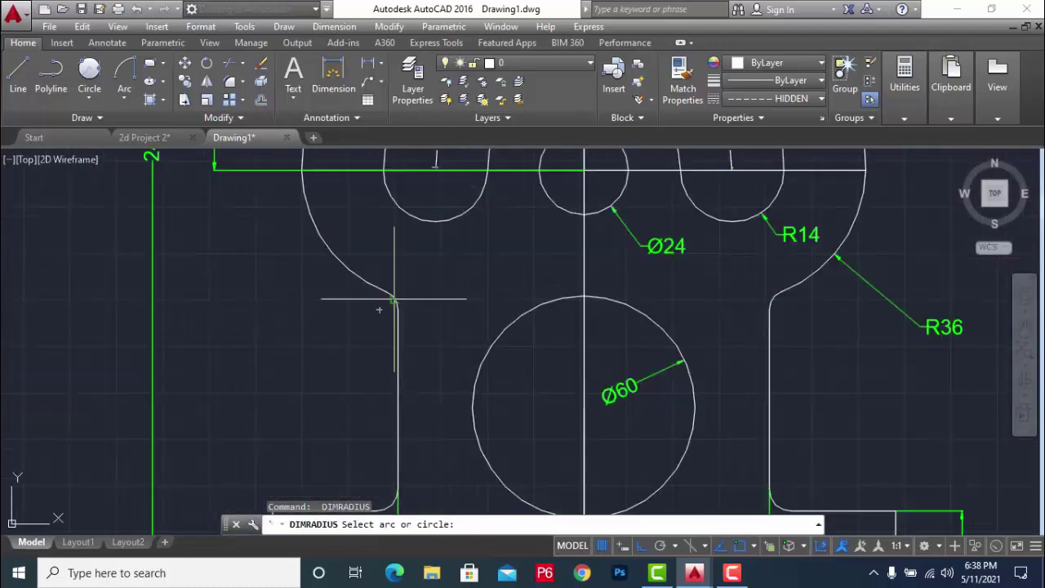
click(393, 299)
click(342, 341)
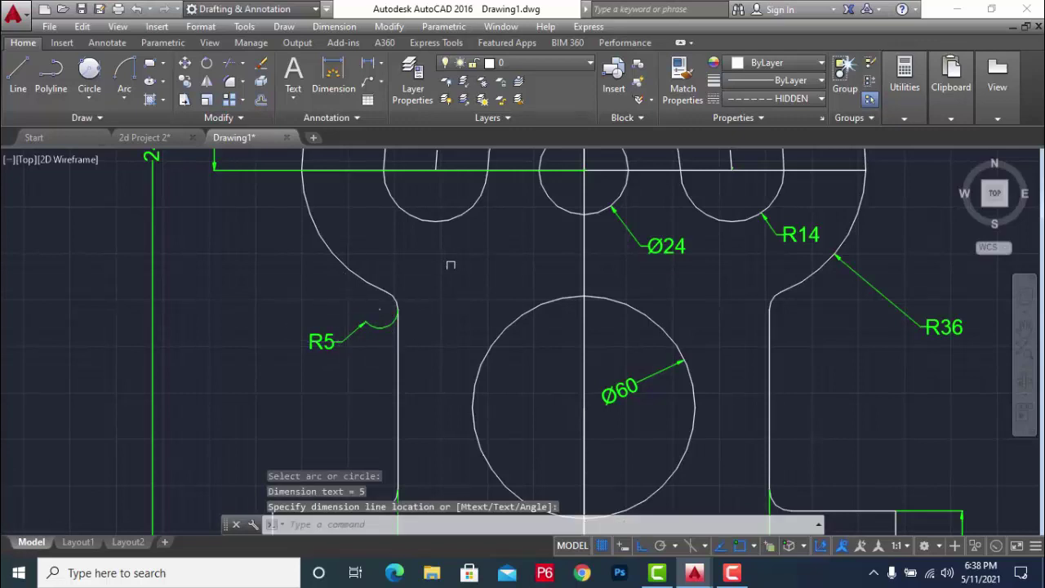
scroll(451, 261, down, 2)
scroll(415, 423, up, 2)
- Dimension the lower left fillet above the base as R6
key(Return)
click(418, 420)
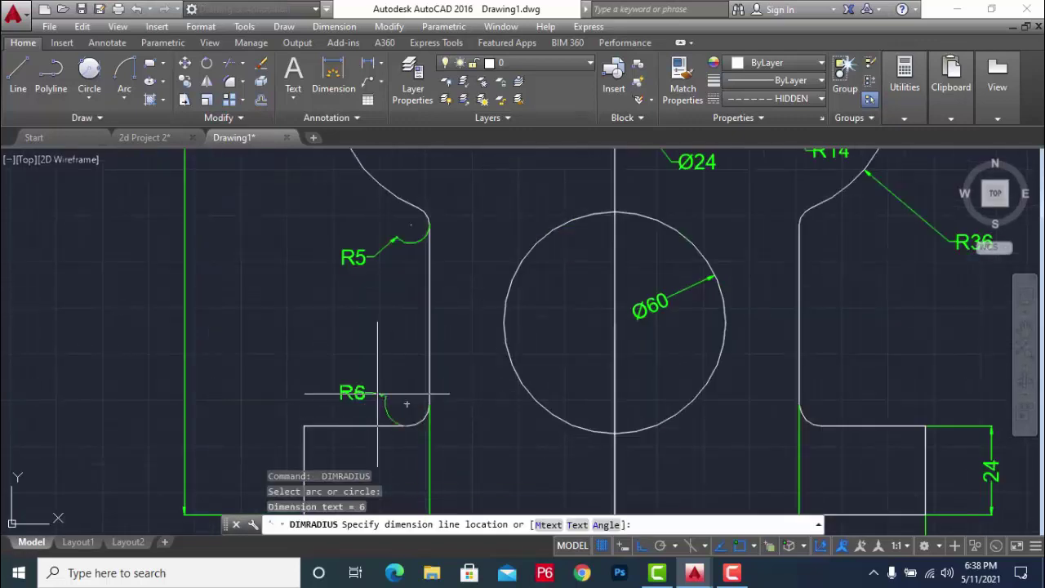
click(369, 381)
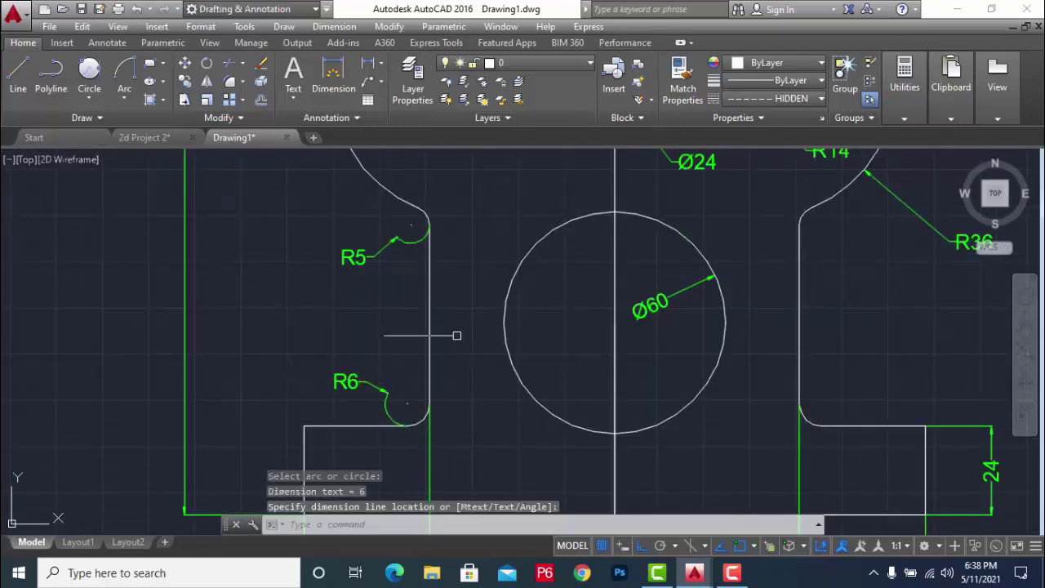
scroll(457, 335, down, 2)
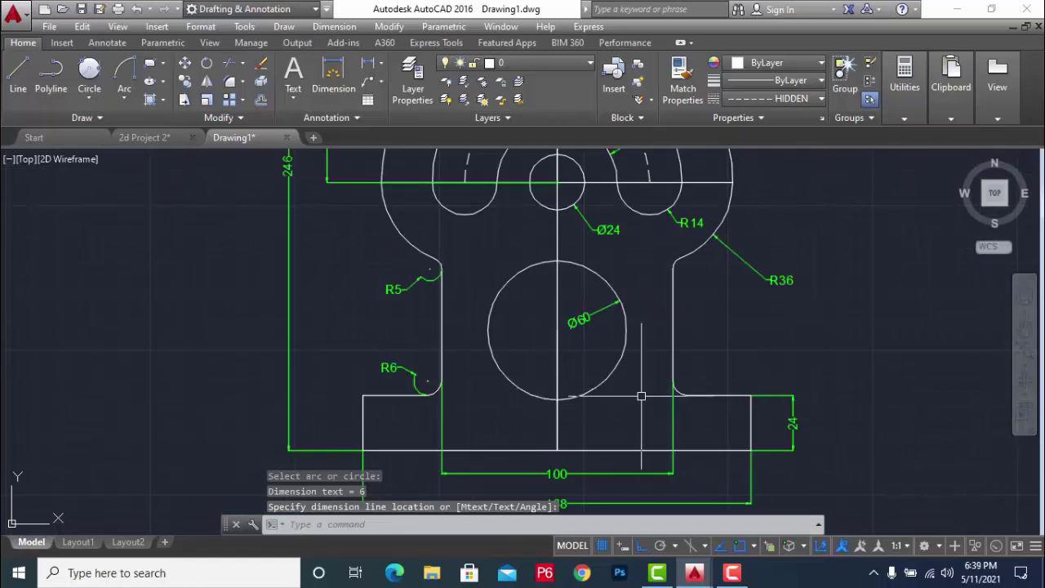
scroll(635, 361, down, 2)
scroll(637, 361, down, 2)
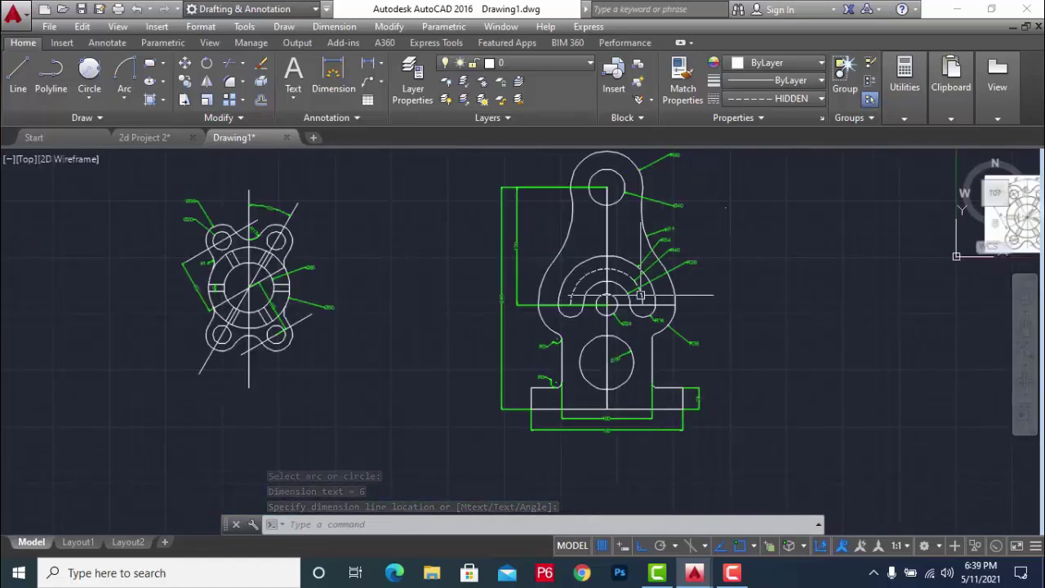
scroll(835, 282, down, 1)
scroll(887, 264, up, 4)
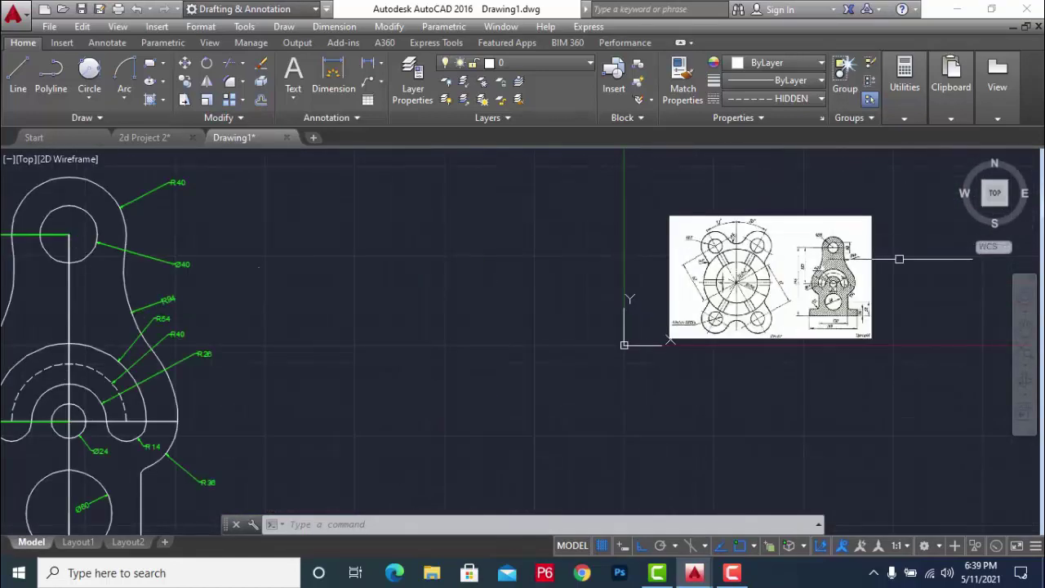
scroll(887, 264, up, 4)
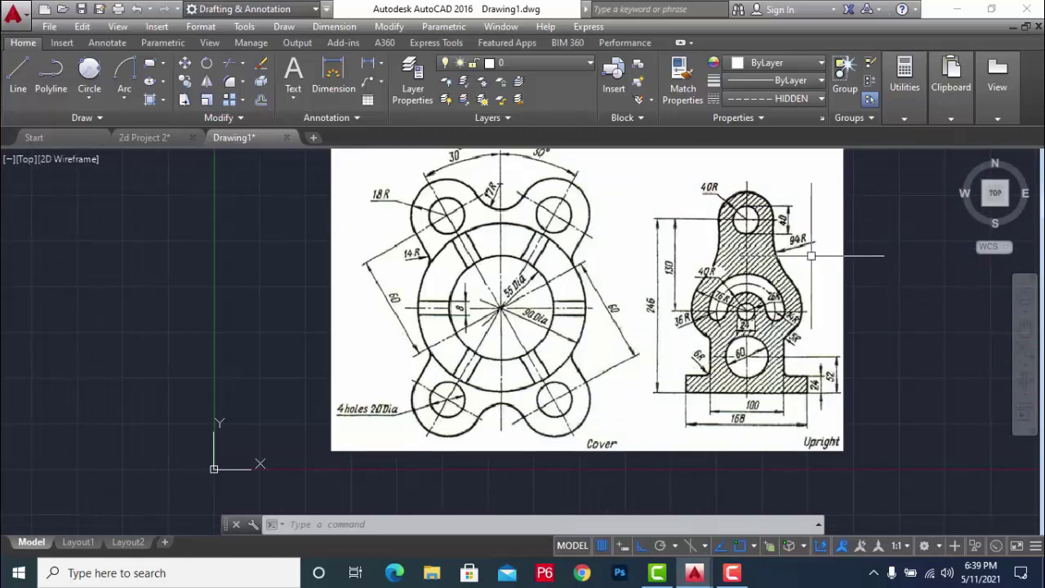
- Dimension 52 vertically from the upright base's bottom corner to the Ø60 hole centre, placed right
scroll(792, 252, down, 4)
scroll(622, 281, down, 2)
key(Escape)
key(Escape)
scroll(531, 292, up, 4)
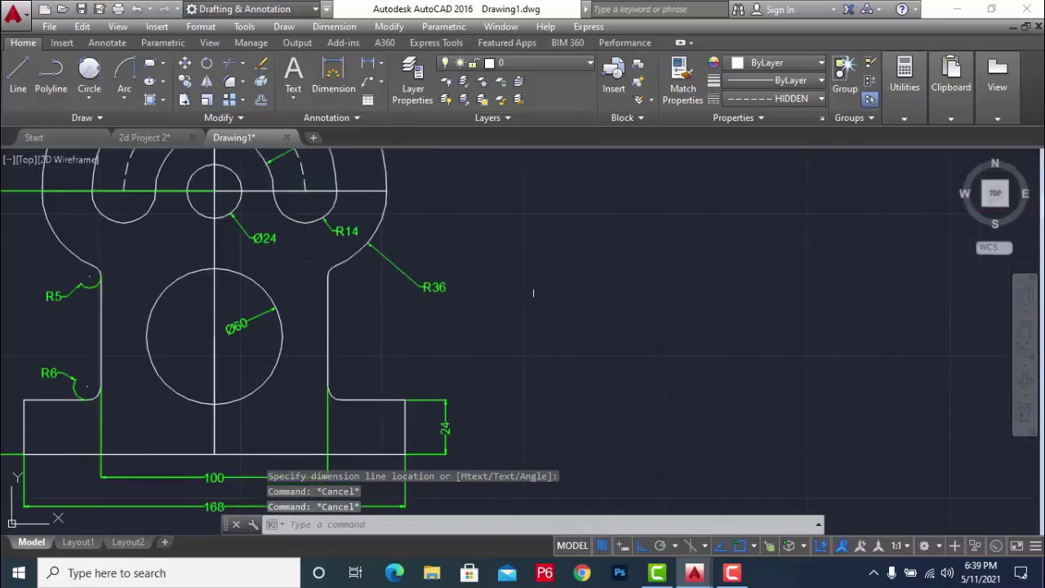
scroll(523, 311, down, 2)
text(dli)
key(Return)
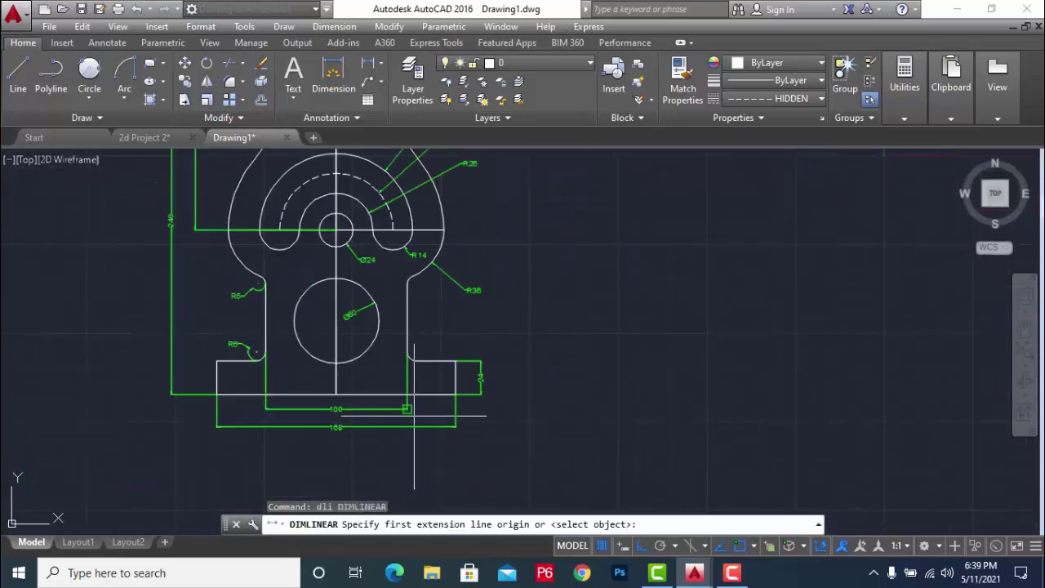
click(338, 321)
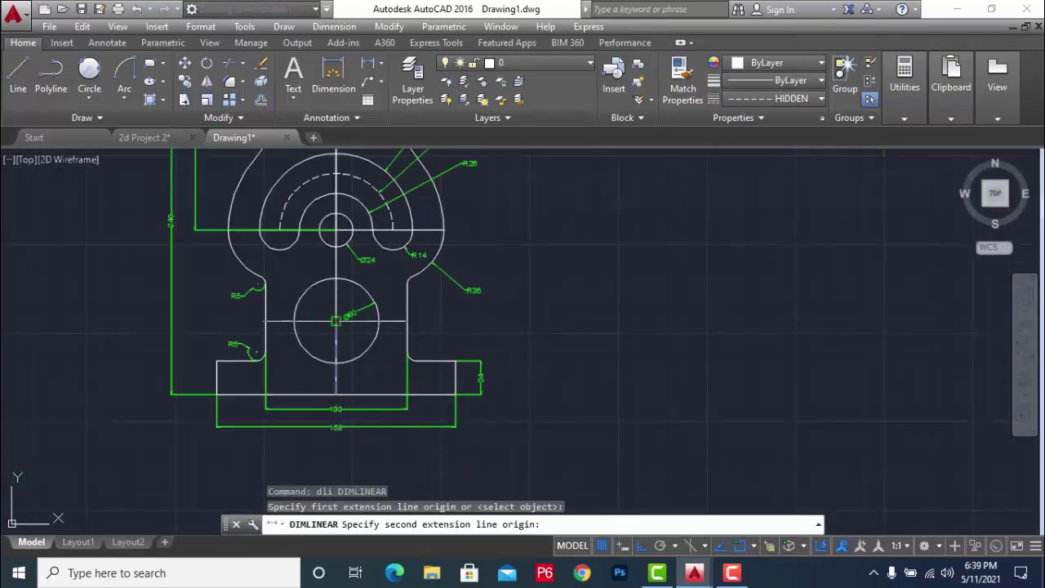
click(336, 394)
click(511, 360)
scroll(519, 368, up, 4)
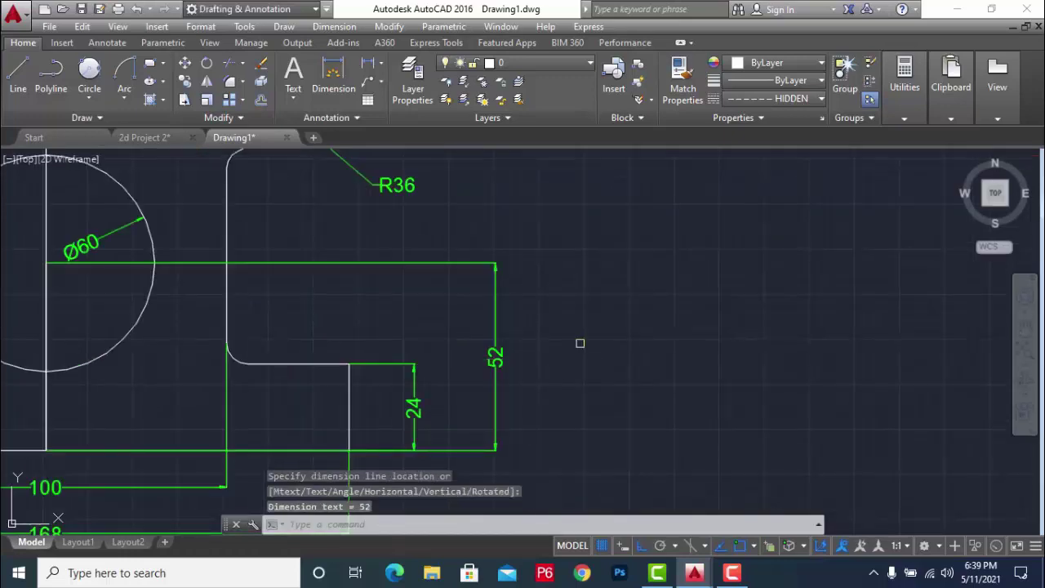
scroll(571, 359, down, 2)
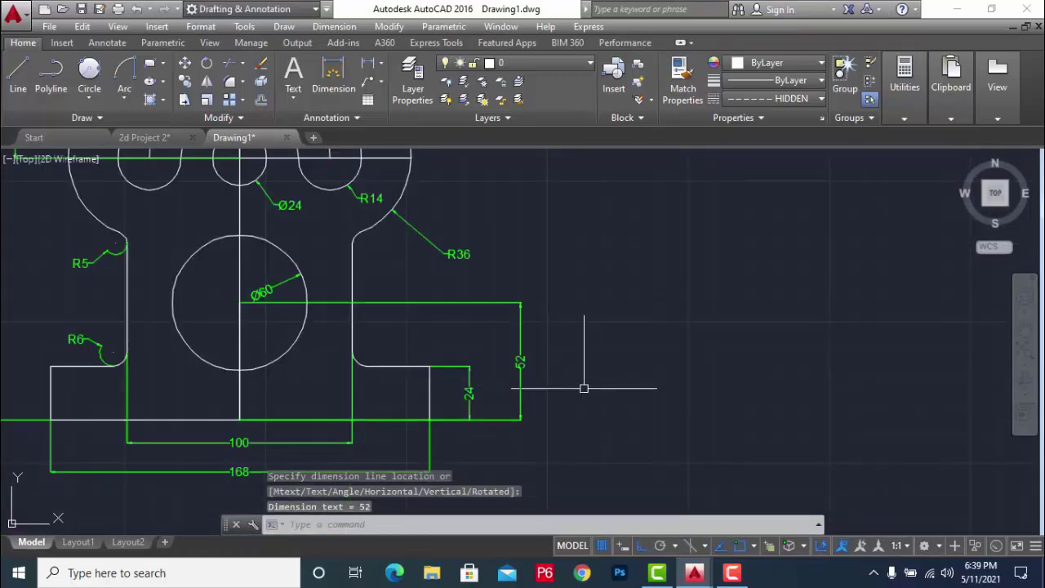
scroll(584, 388, down, 2)
scroll(591, 414, down, 2)
scroll(768, 304, up, 3)
scroll(776, 353, up, 2)
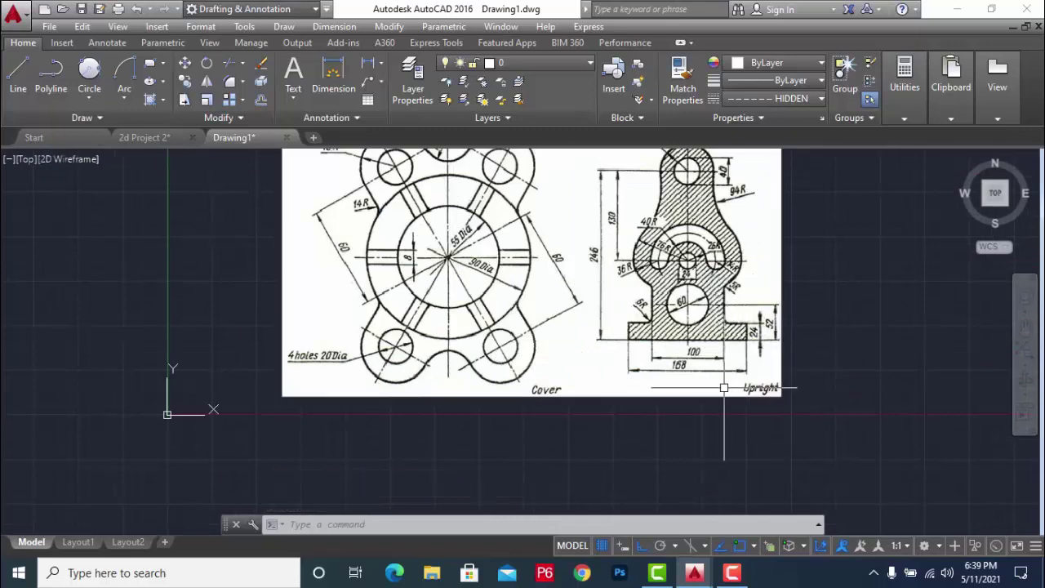
- Enlarge the reference sketch image by stretching its lower-left corner down and left
middle_drag(721, 384, 719, 413)
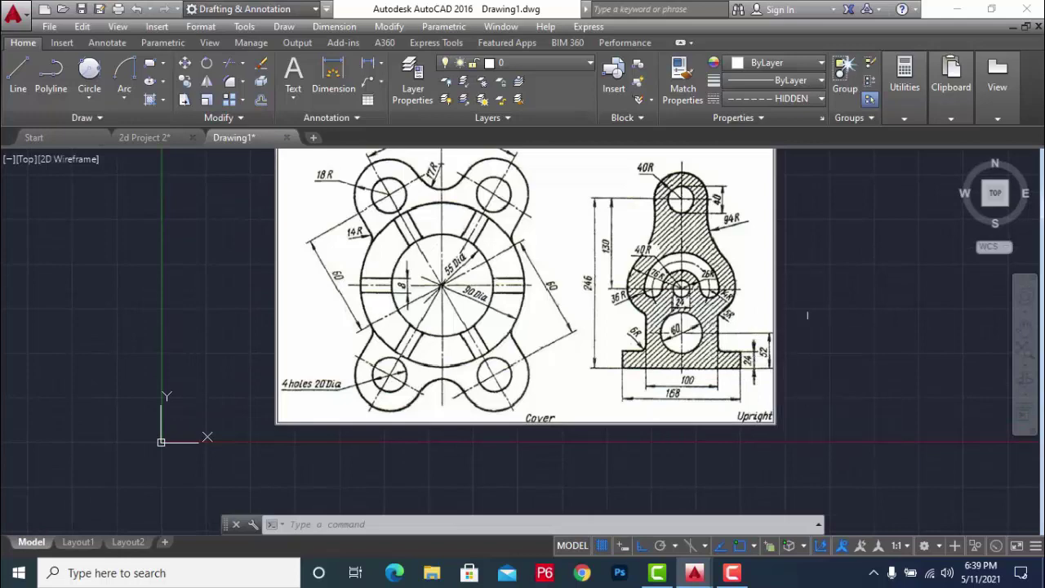
scroll(858, 283, down, 3)
scroll(774, 235, down, 2)
scroll(588, 268, up, 2)
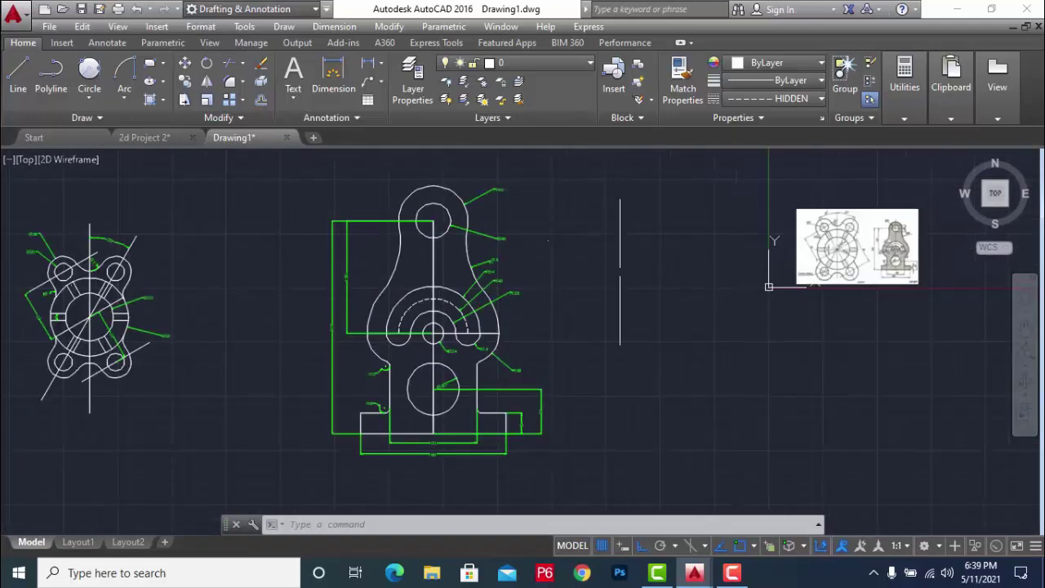
middle_drag(631, 315, 650, 343)
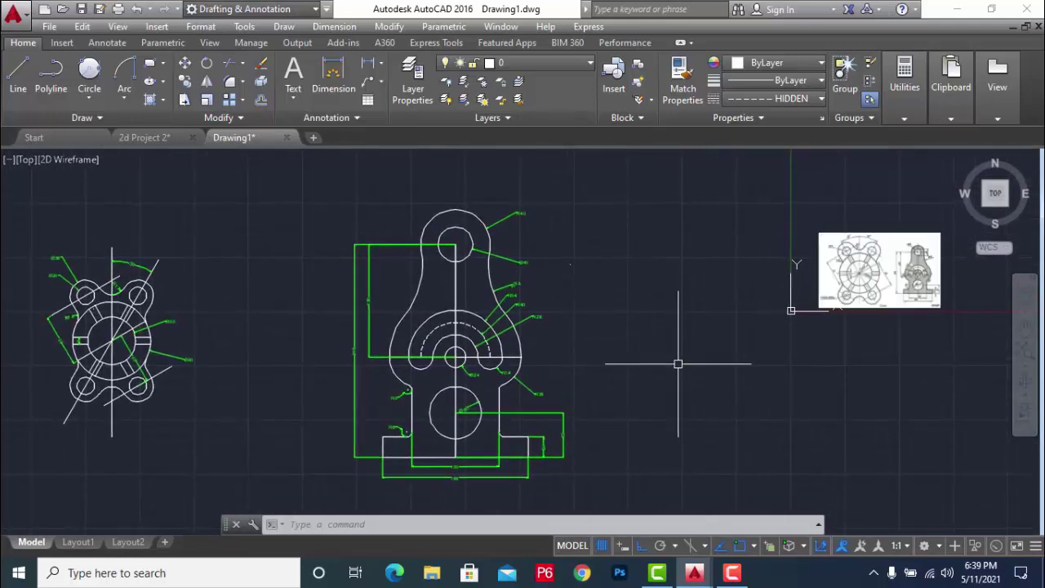
drag(856, 203, 788, 270)
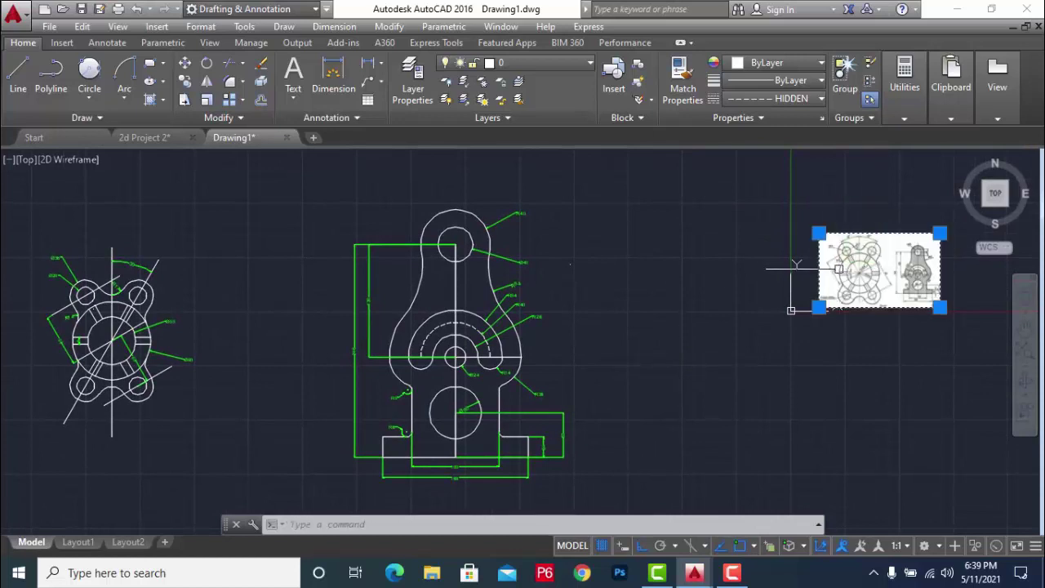
click(819, 308)
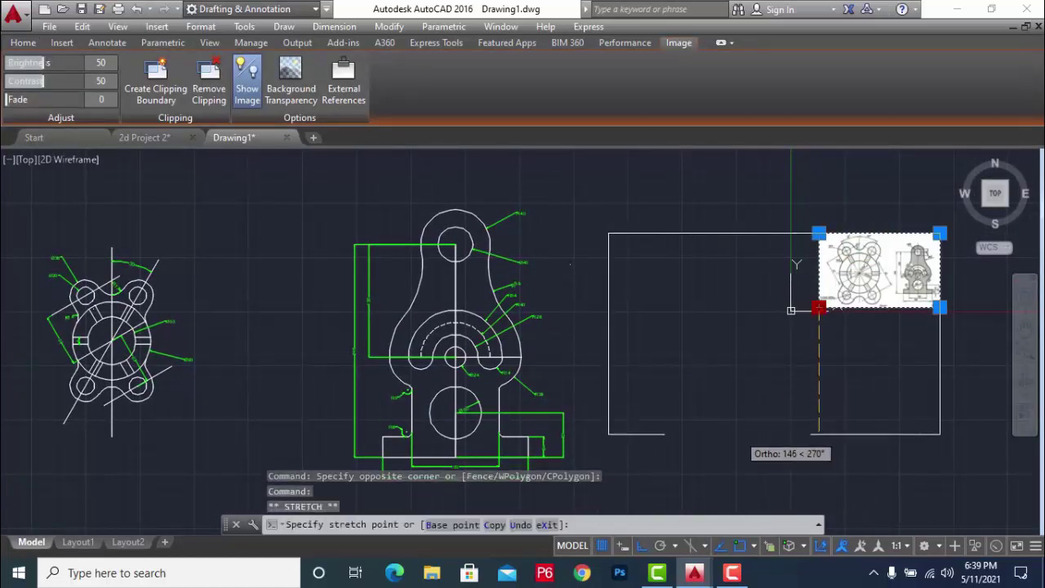
click(608, 435)
key(Escape)
click(915, 474)
key(Escape)
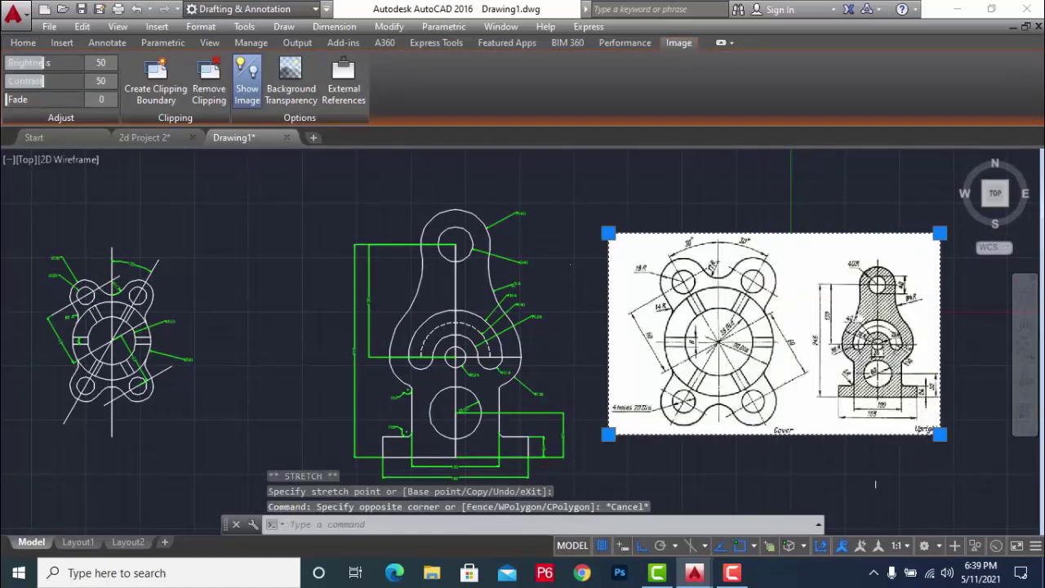
key(Escape)
key(Escape)
- Move the whole cover view to the right, closer to the upright view
click(8, 224)
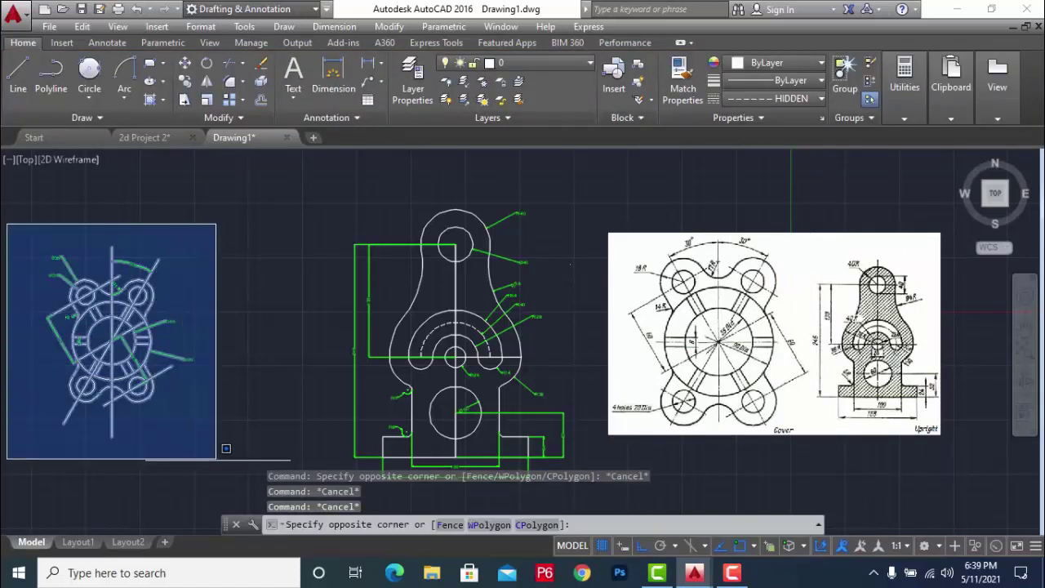
click(222, 459)
text(m)
key(Return)
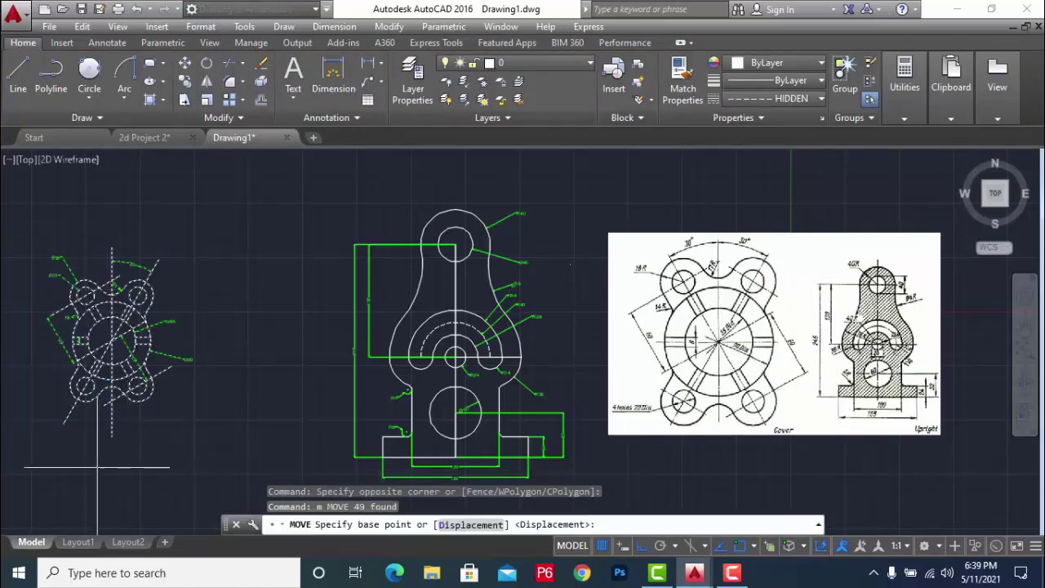
click(96, 466)
click(207, 463)
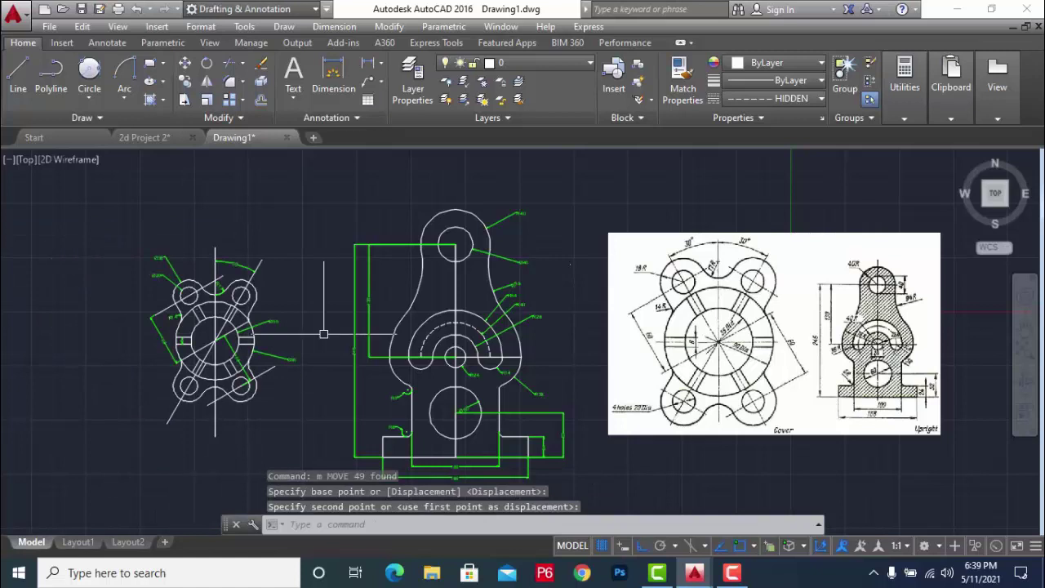